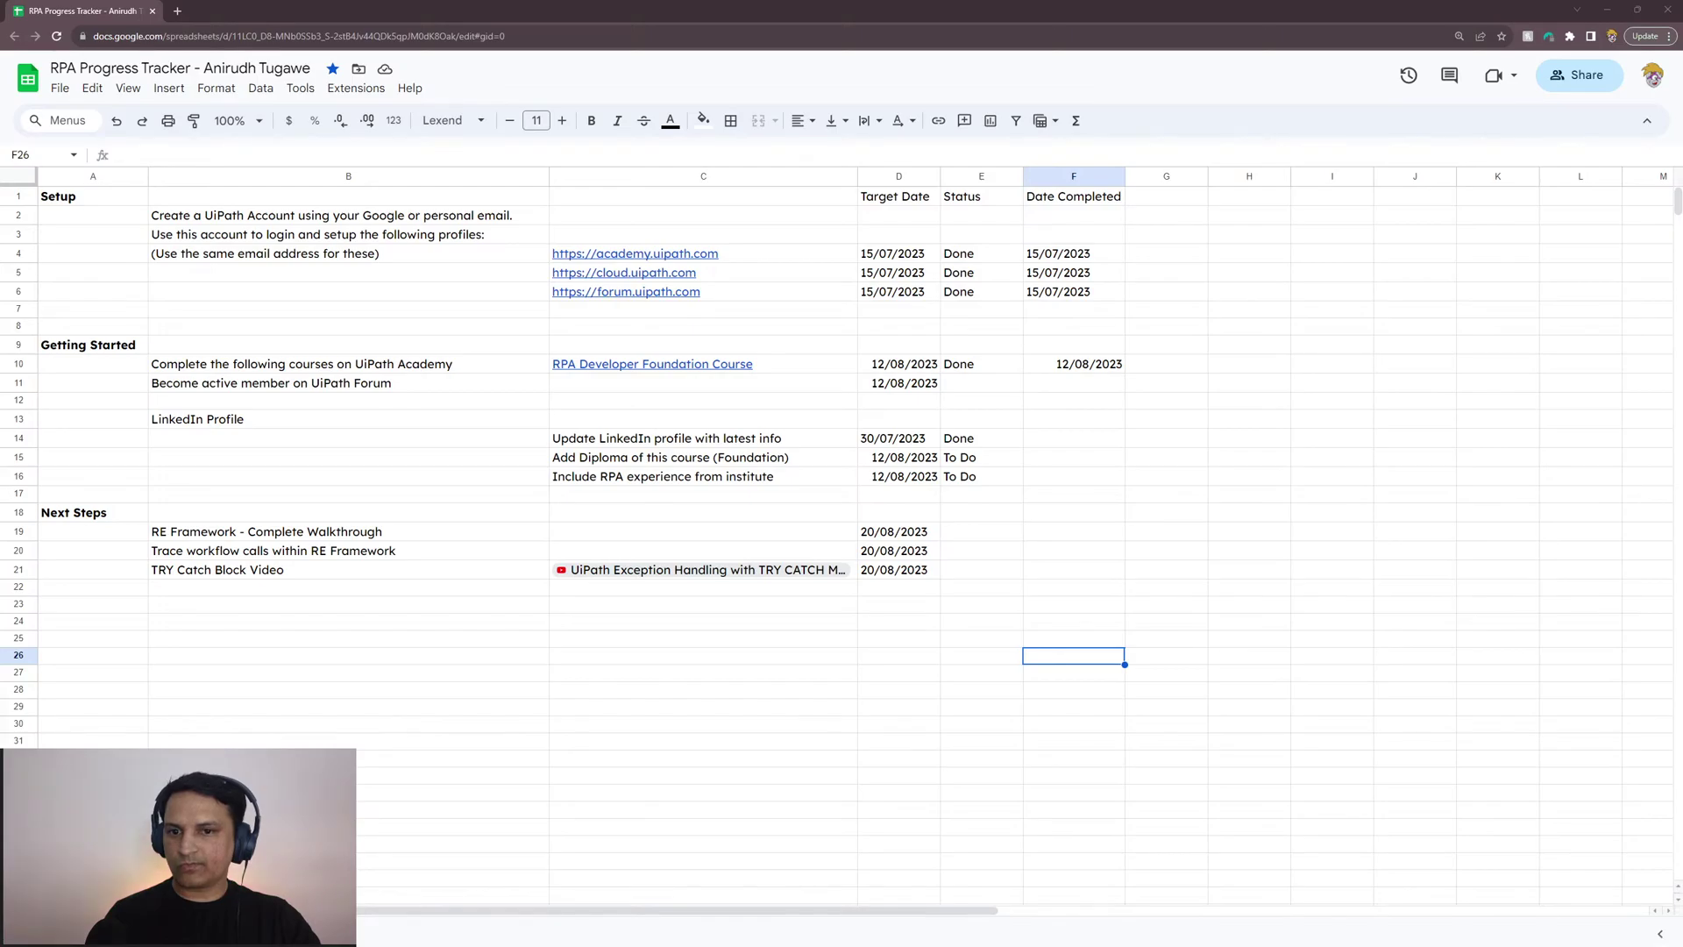
Review the Setup links and the Getting Started course and forum tasks together with their target dates
left_click_drag(1253, 945, 1336, 423)
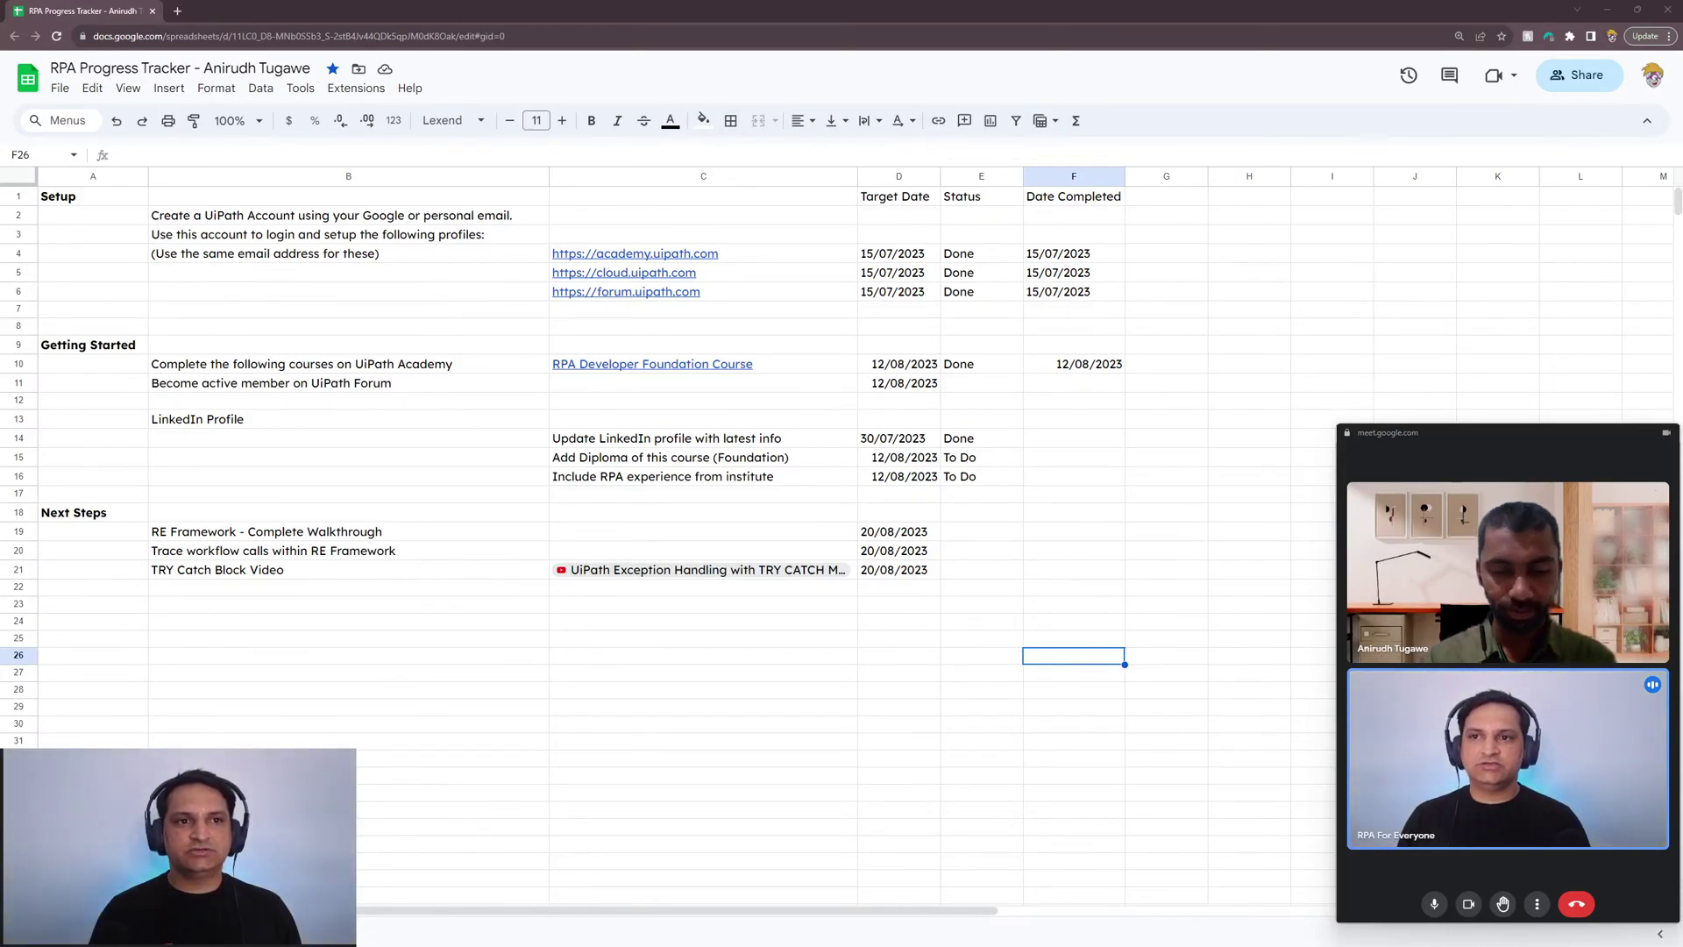
left_click(414, 220)
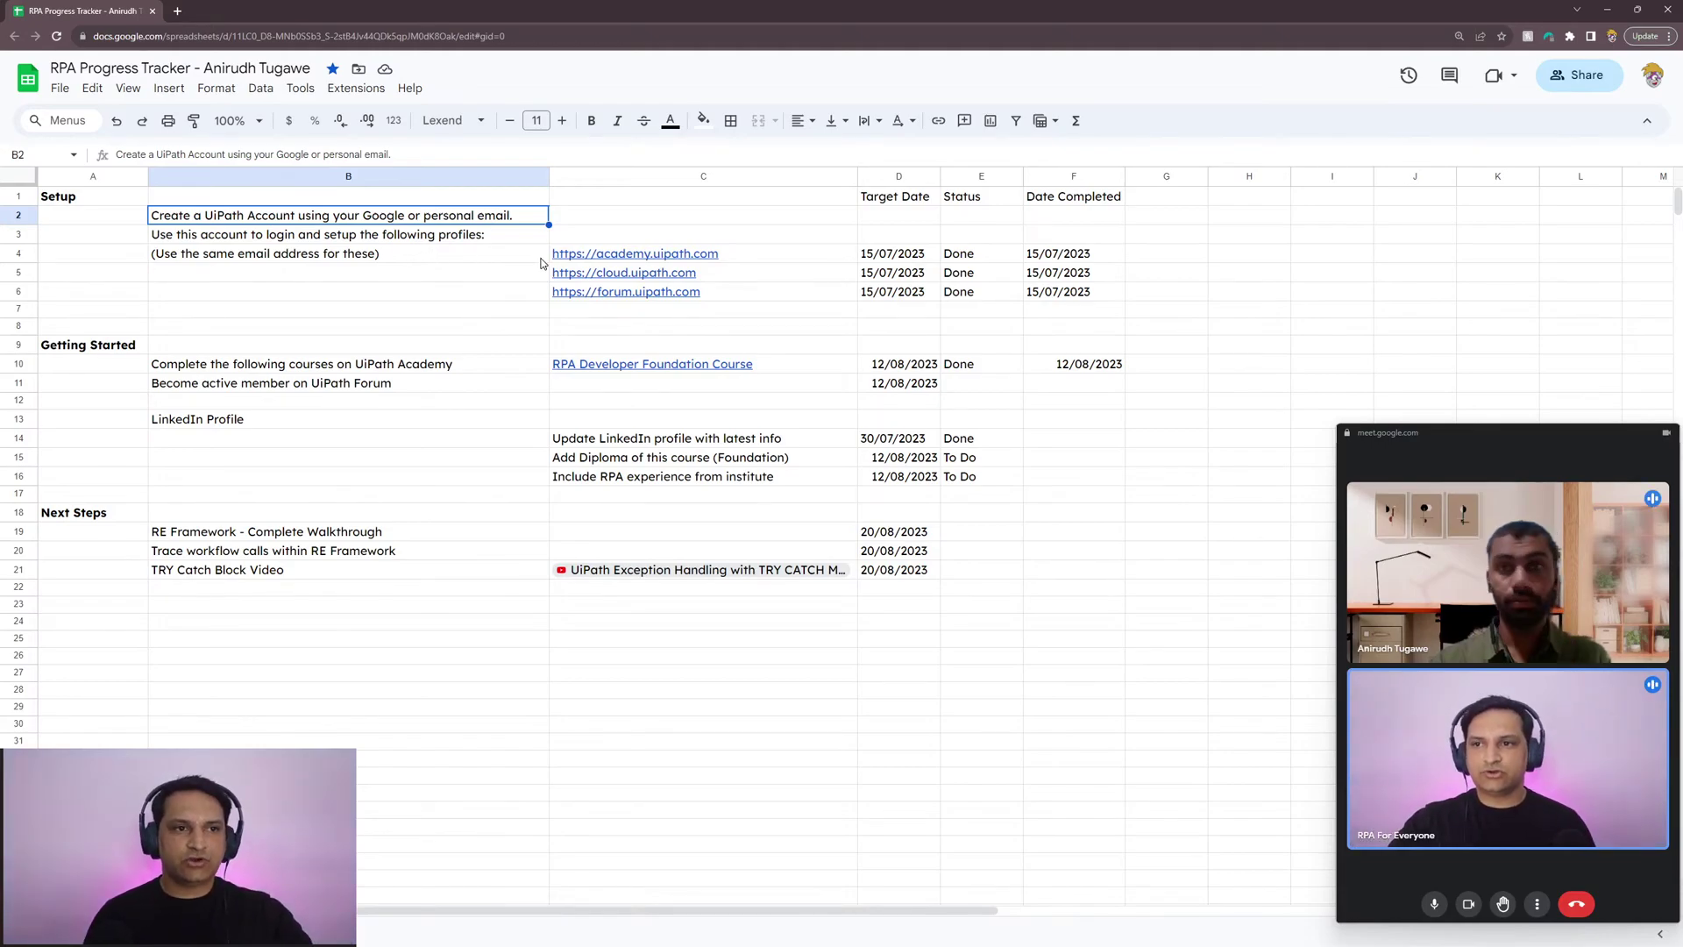
left_click(741, 257)
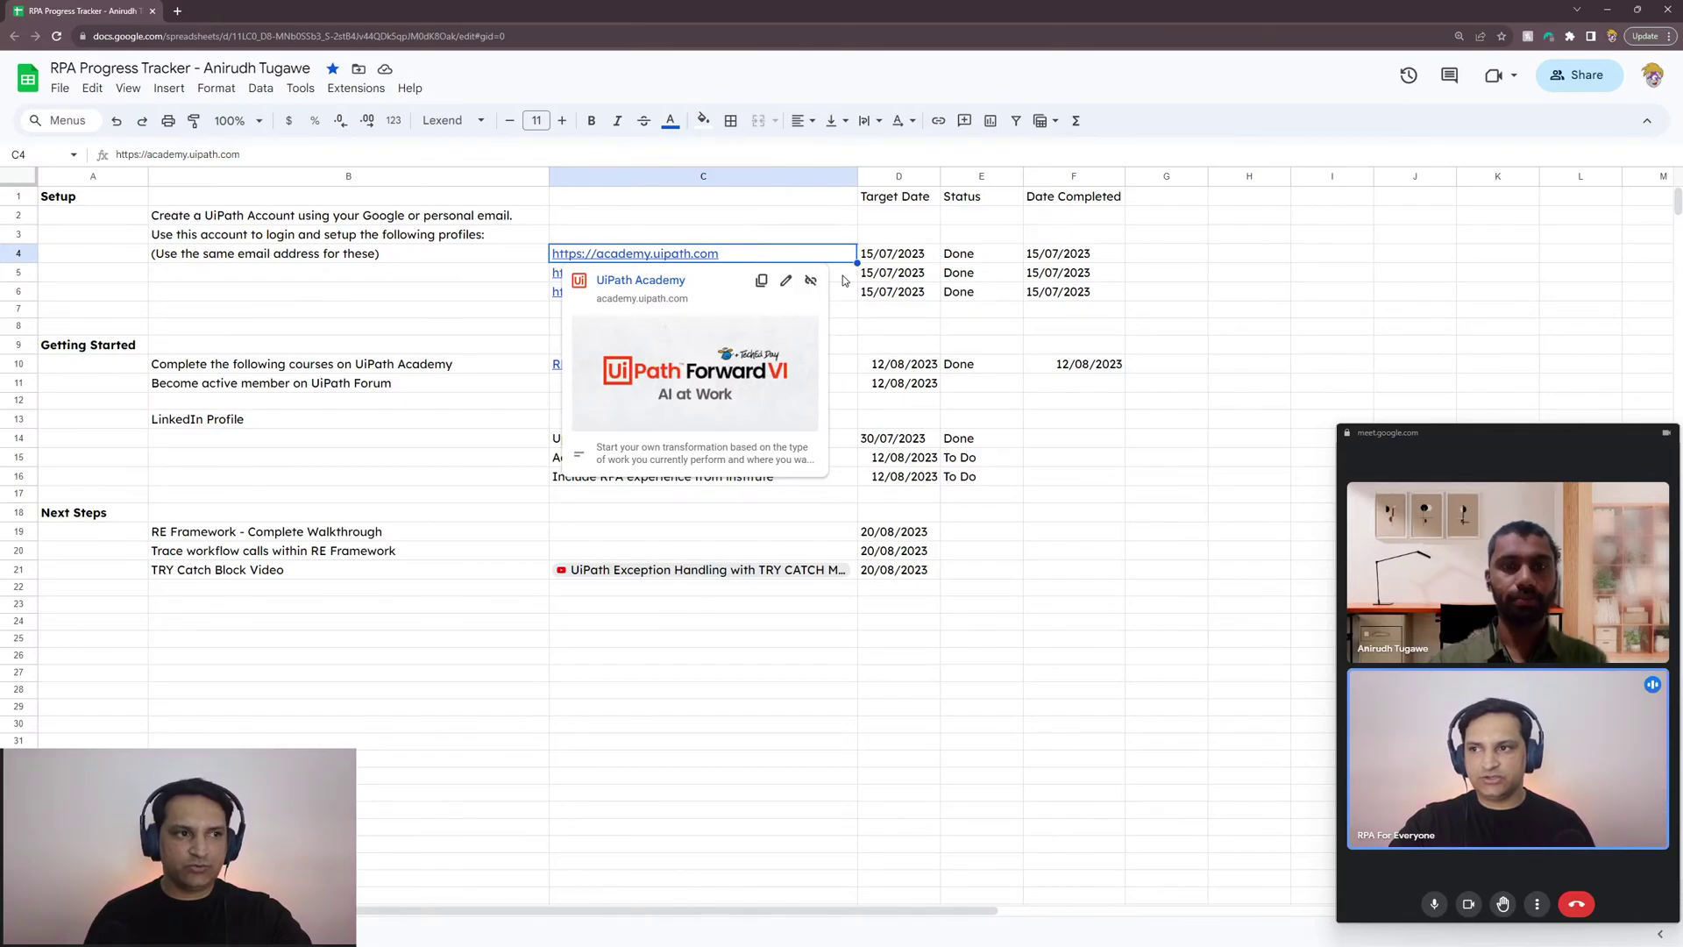
left_click(847, 275)
left_click(853, 296)
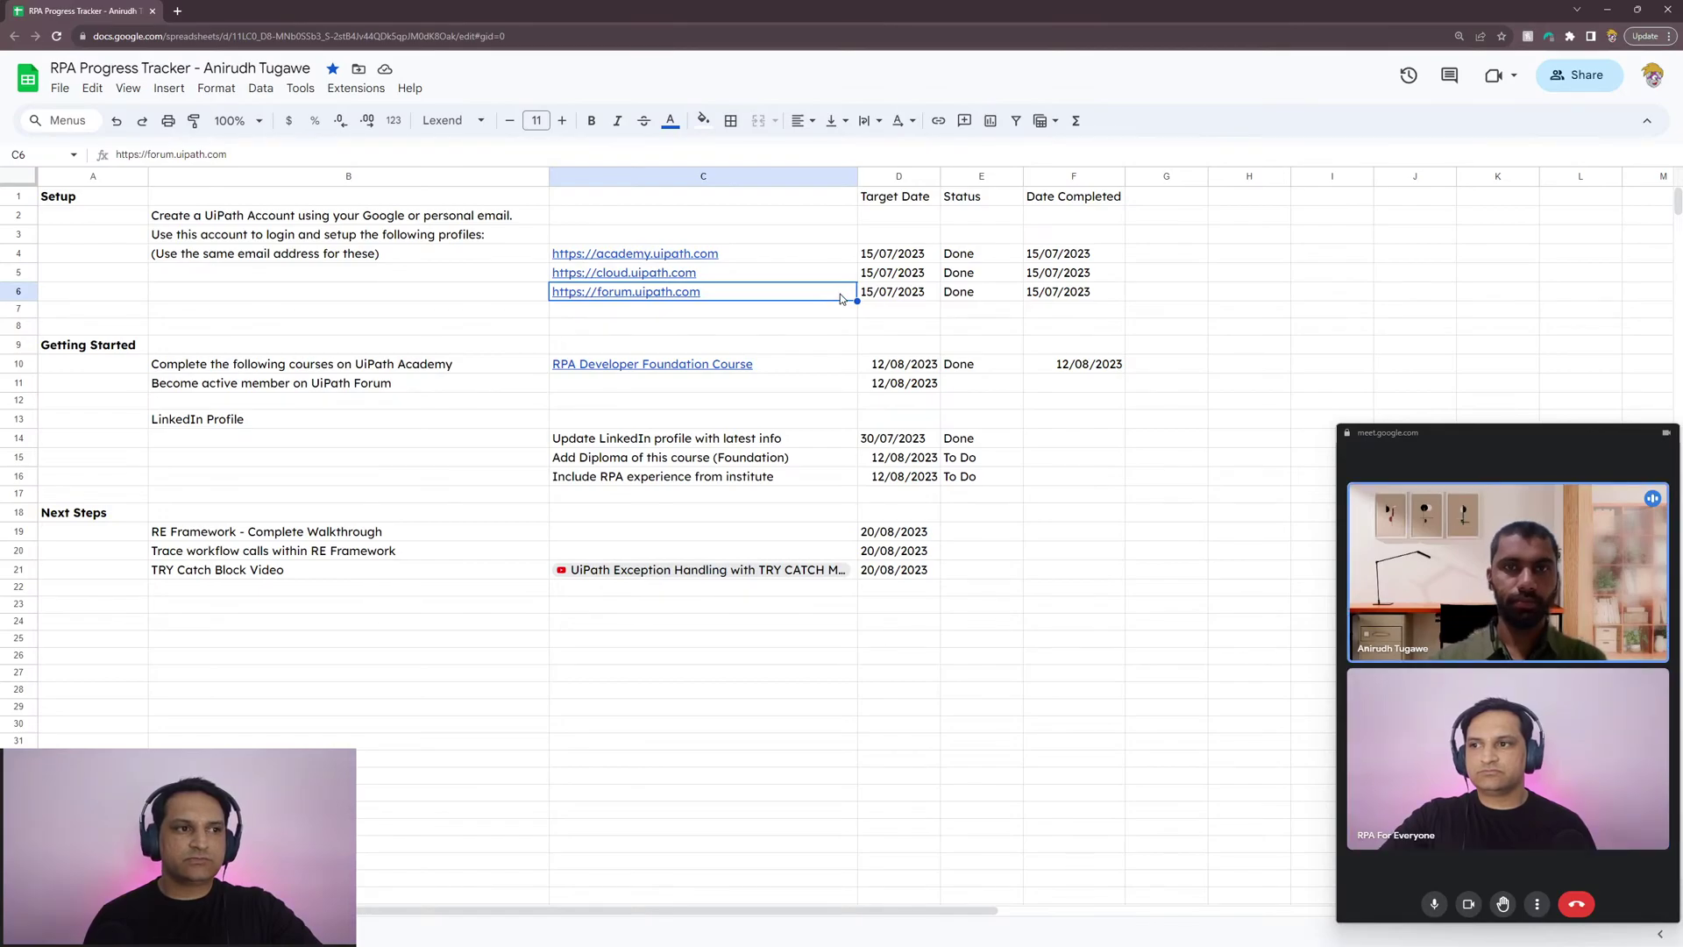
mouse_move(839, 292)
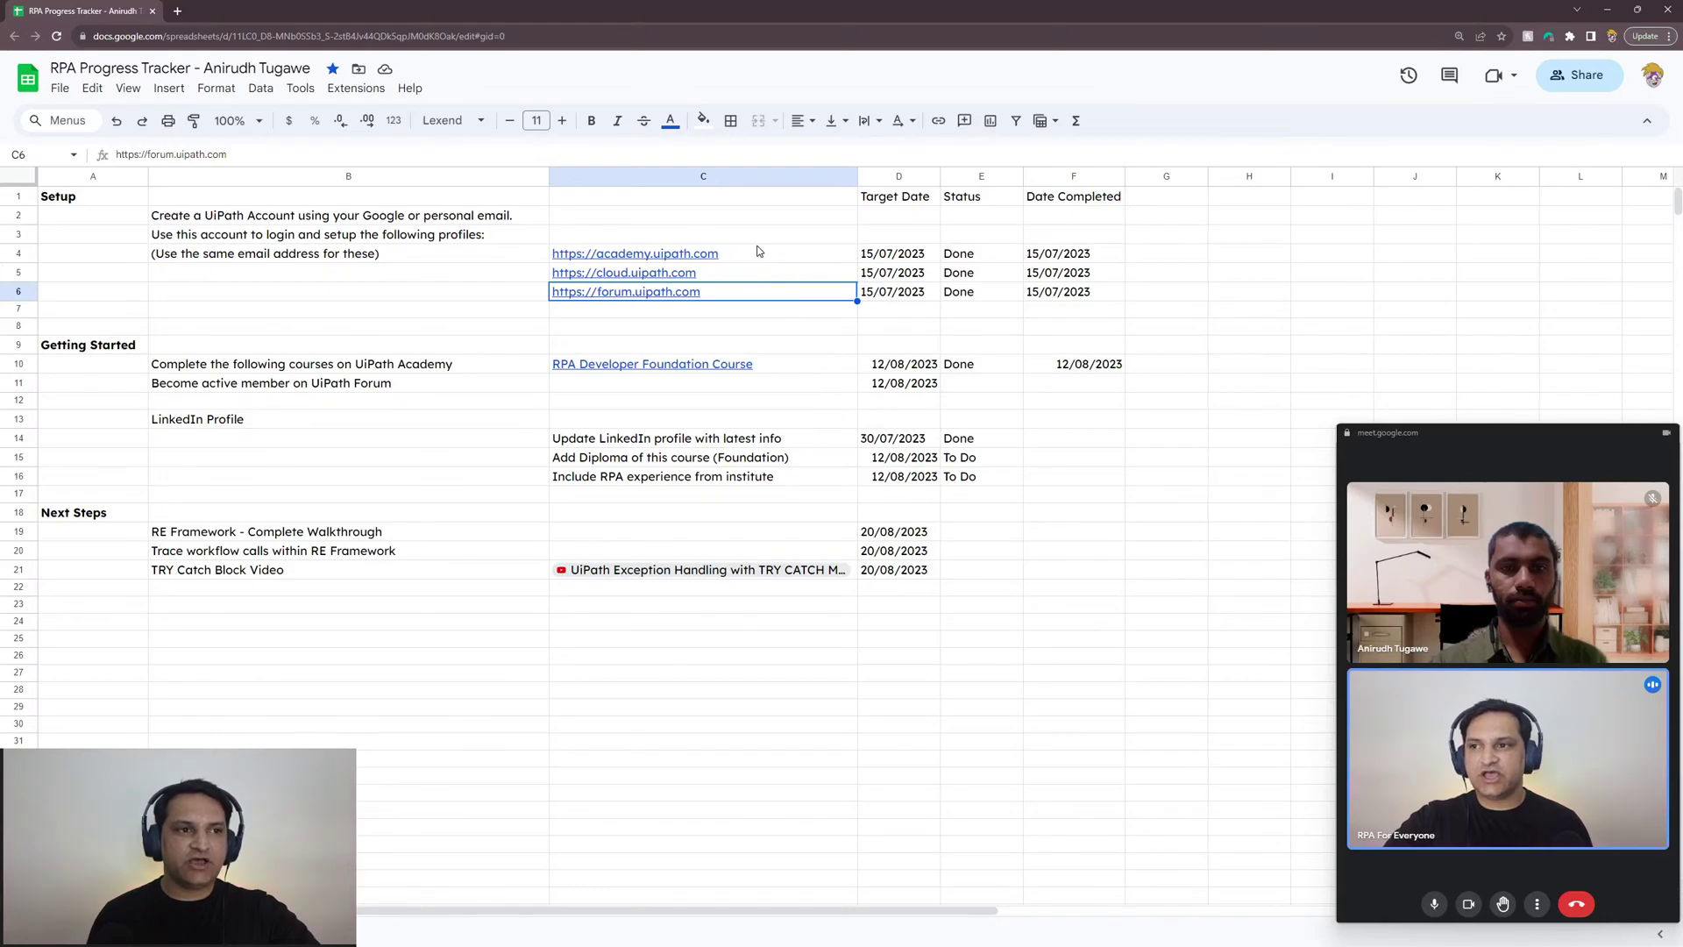
mouse_move(751, 263)
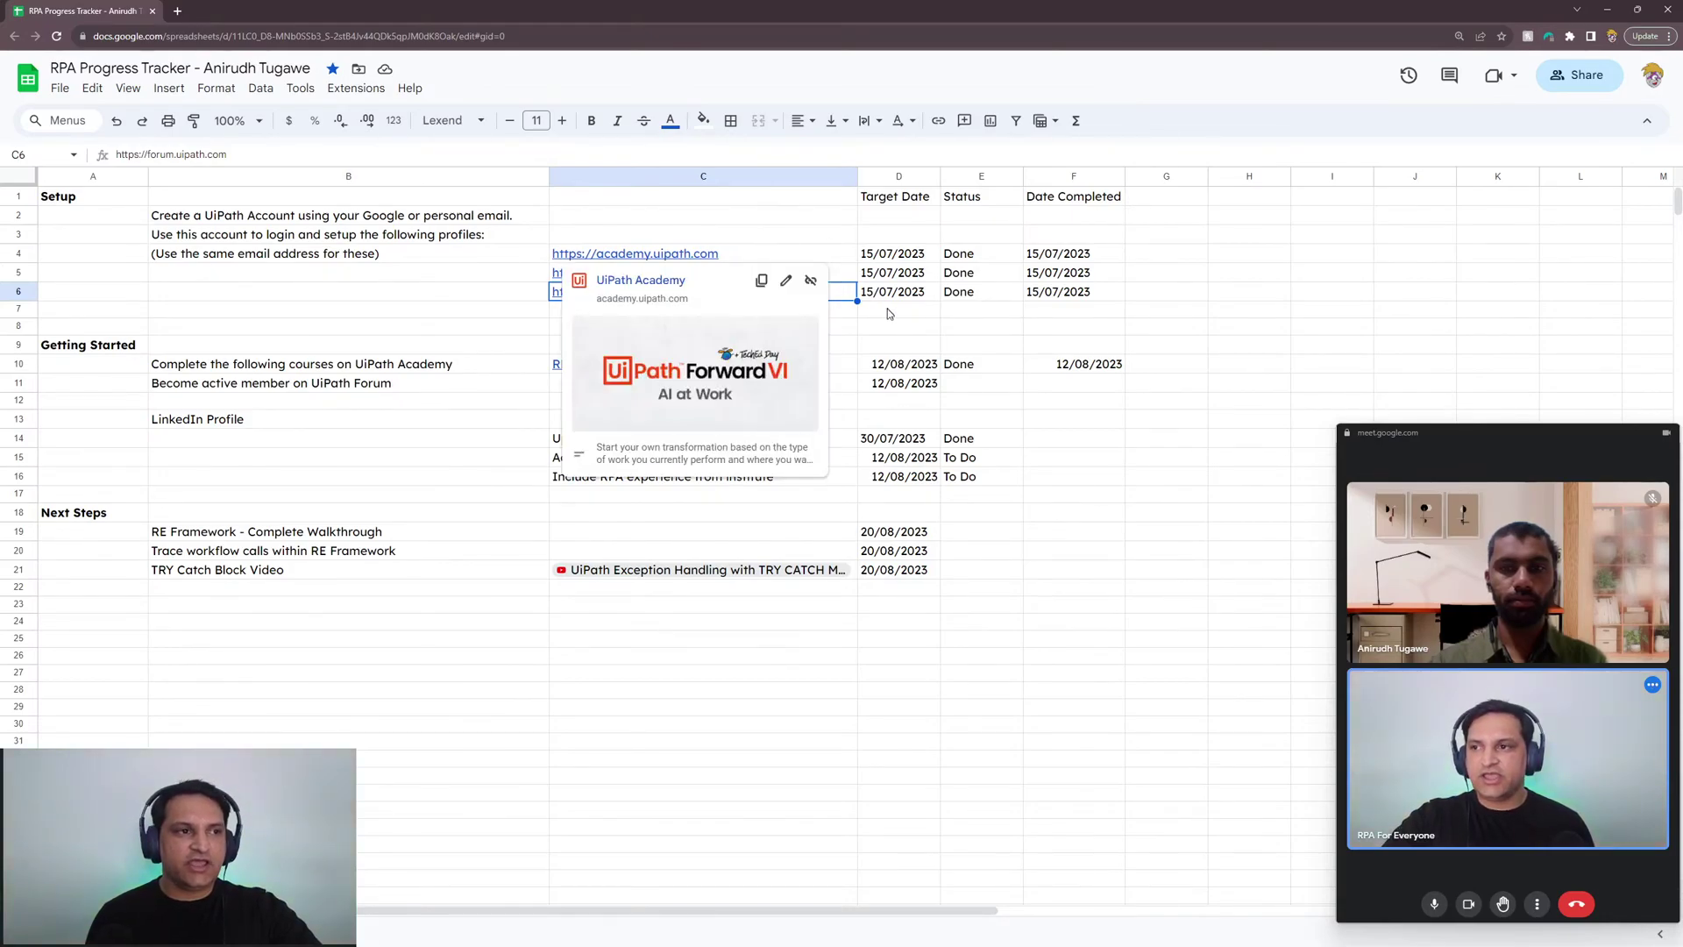
left_click(902, 361)
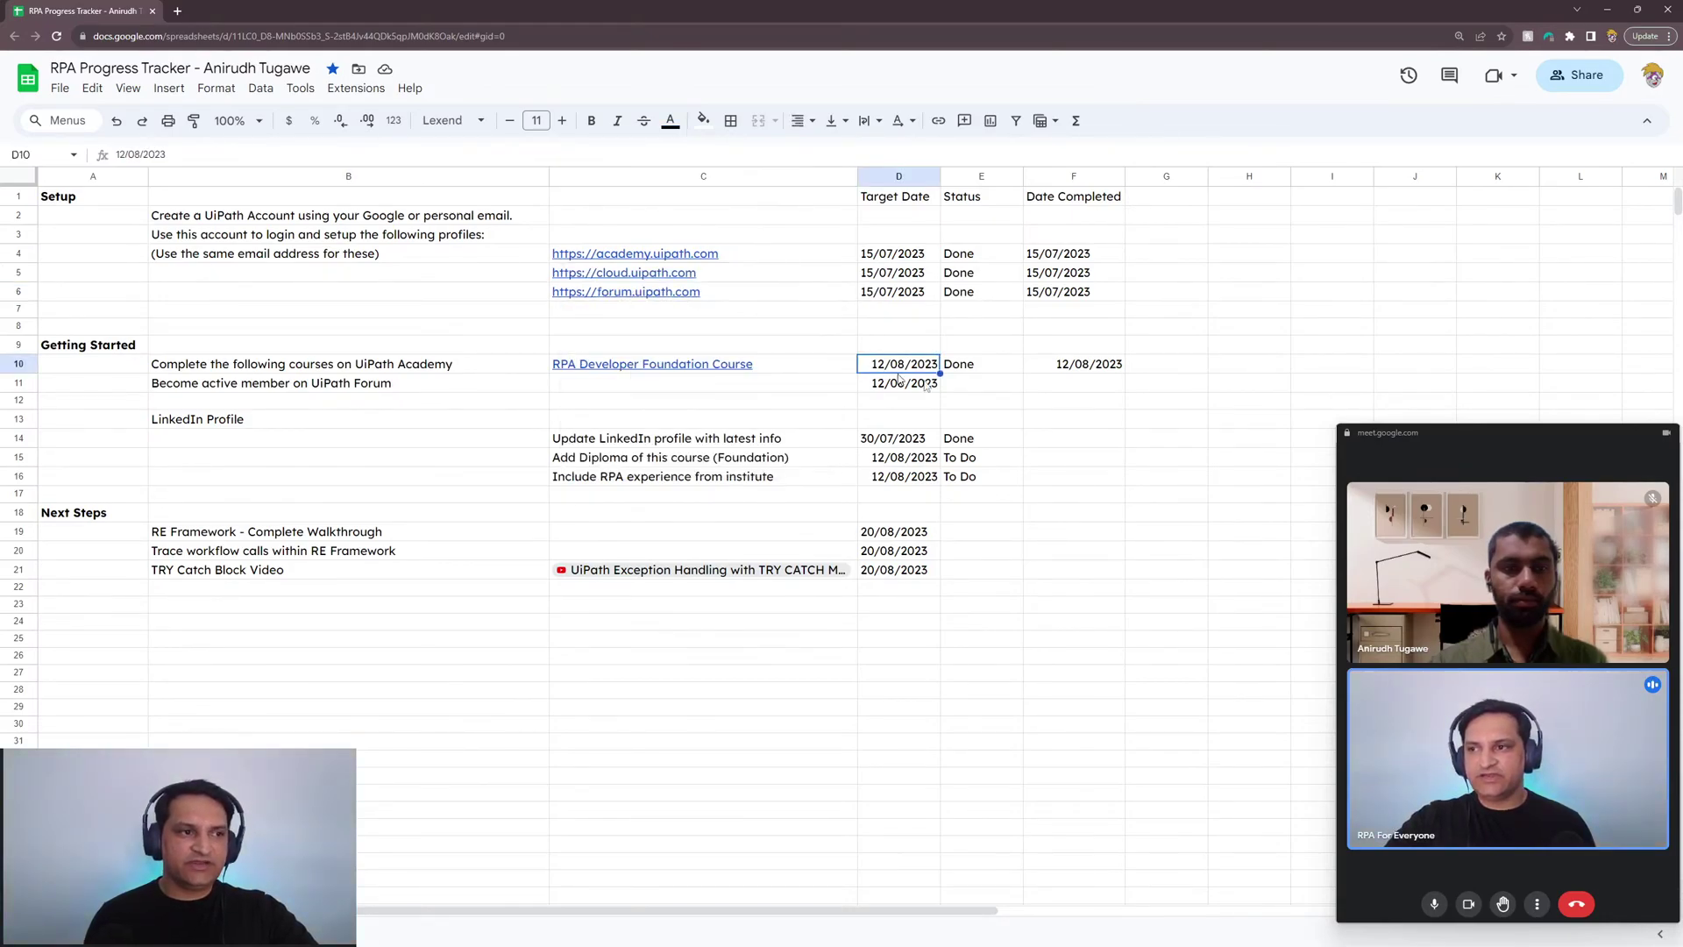
left_click(459, 366)
left_click(472, 388)
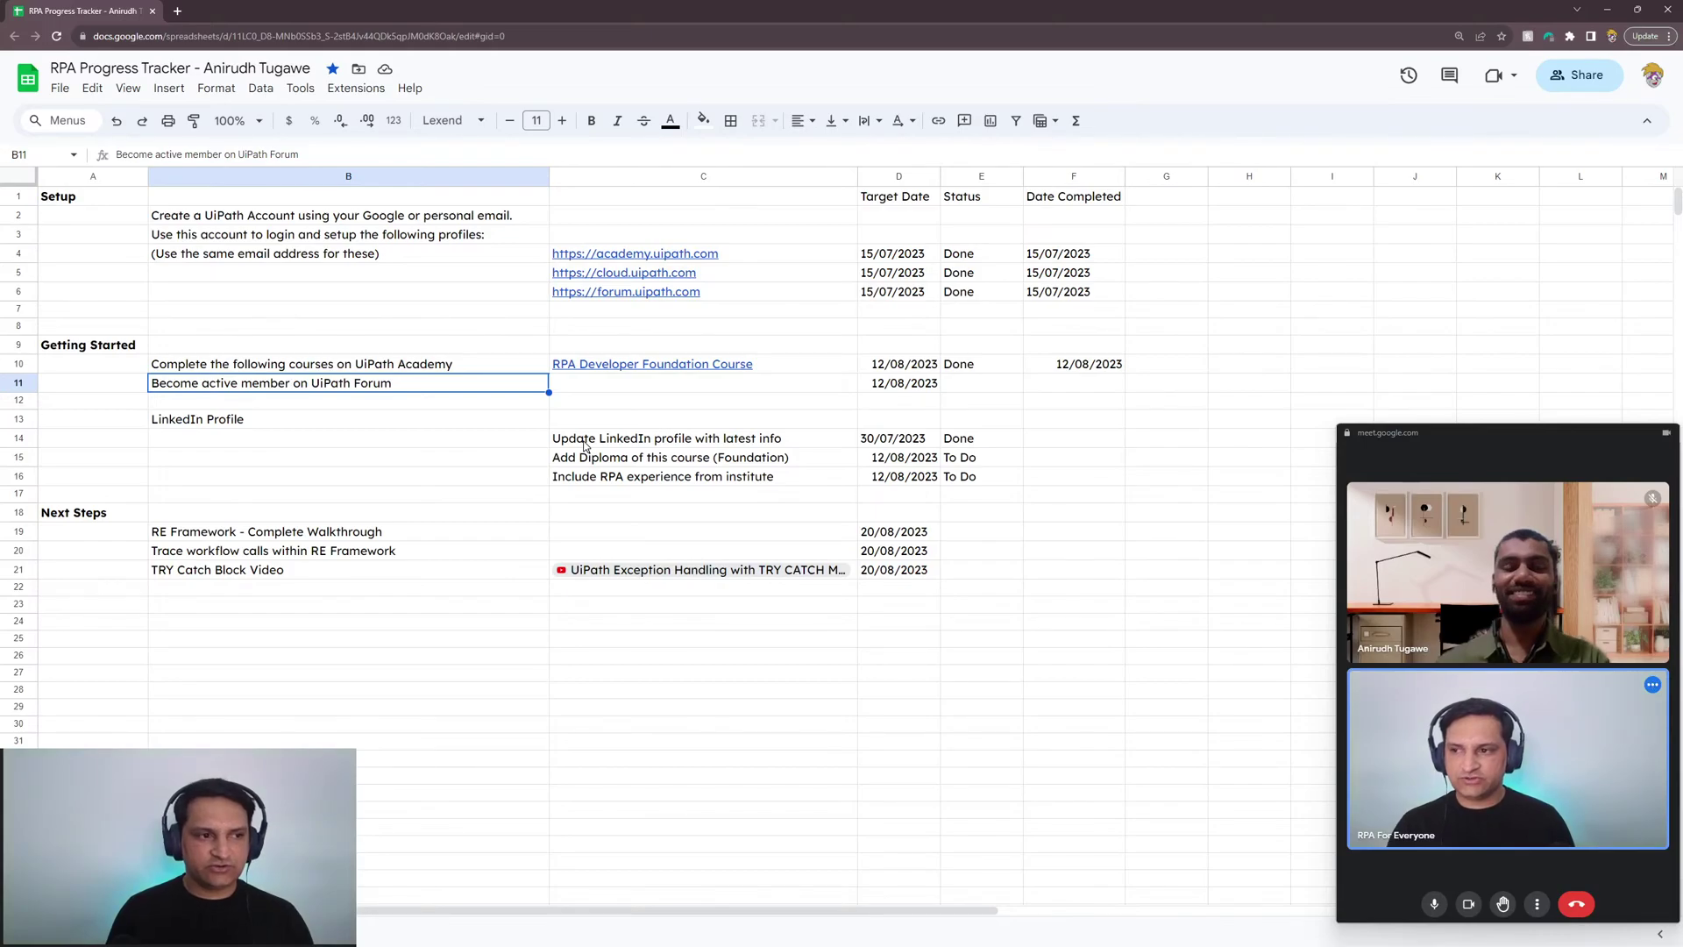
Review the Next Steps tasks, their target dates and the linked UiPath exception handling video
left_click(914, 535)
left_click_drag(916, 550, 916, 572)
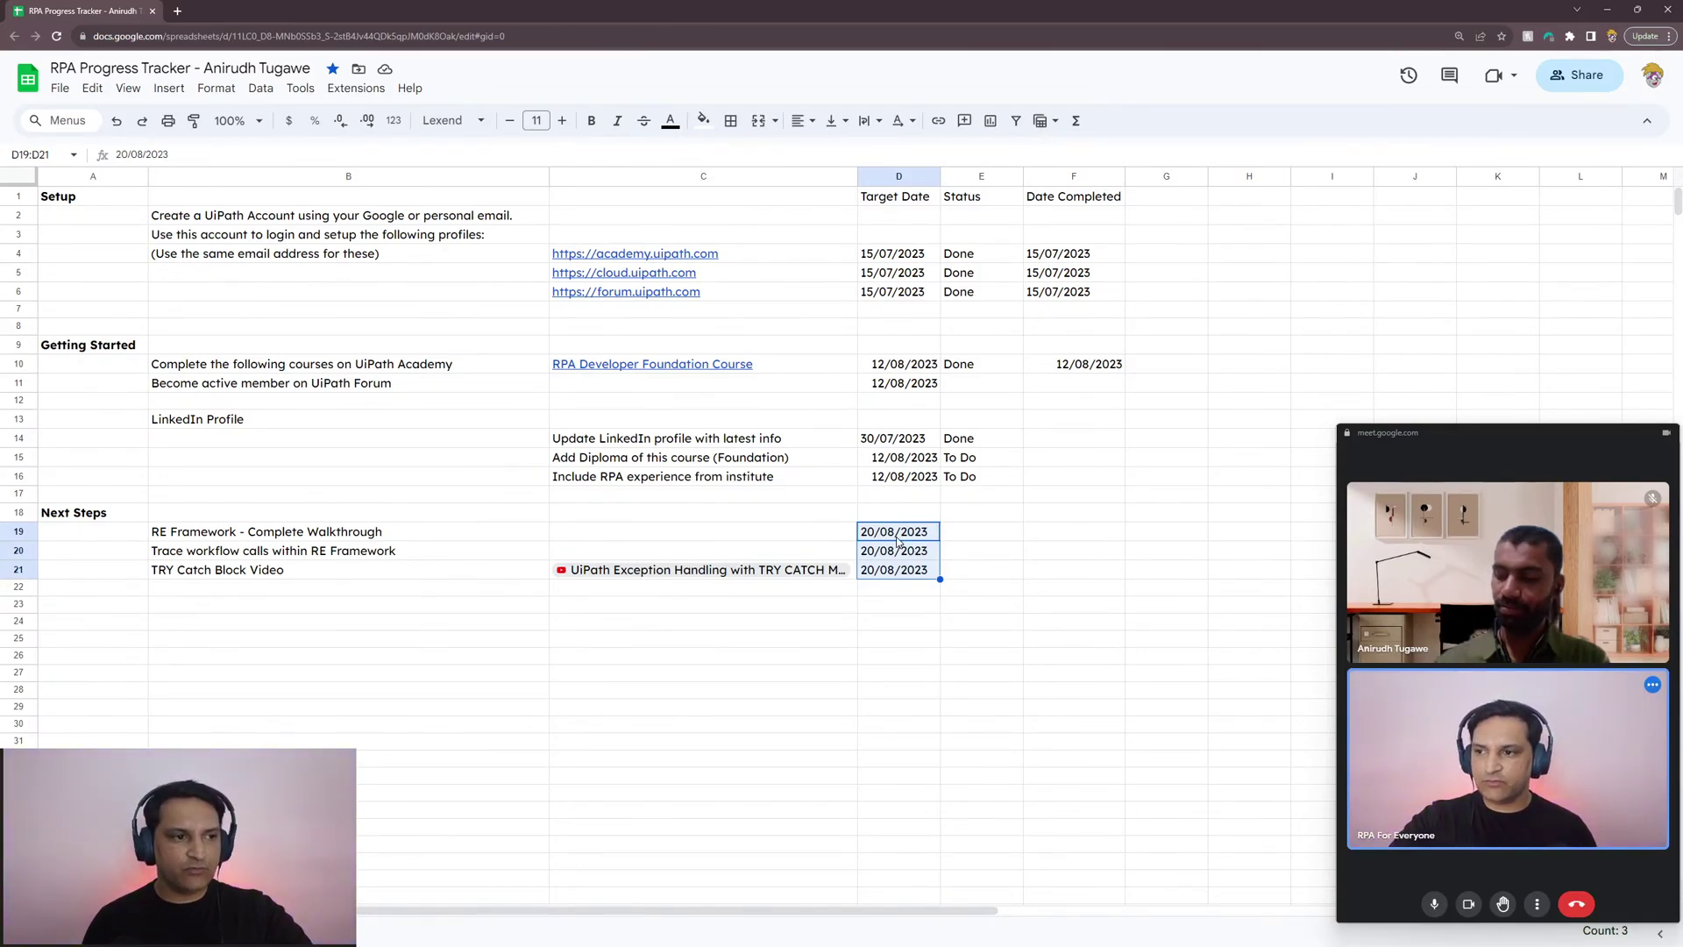
left_click(964, 535)
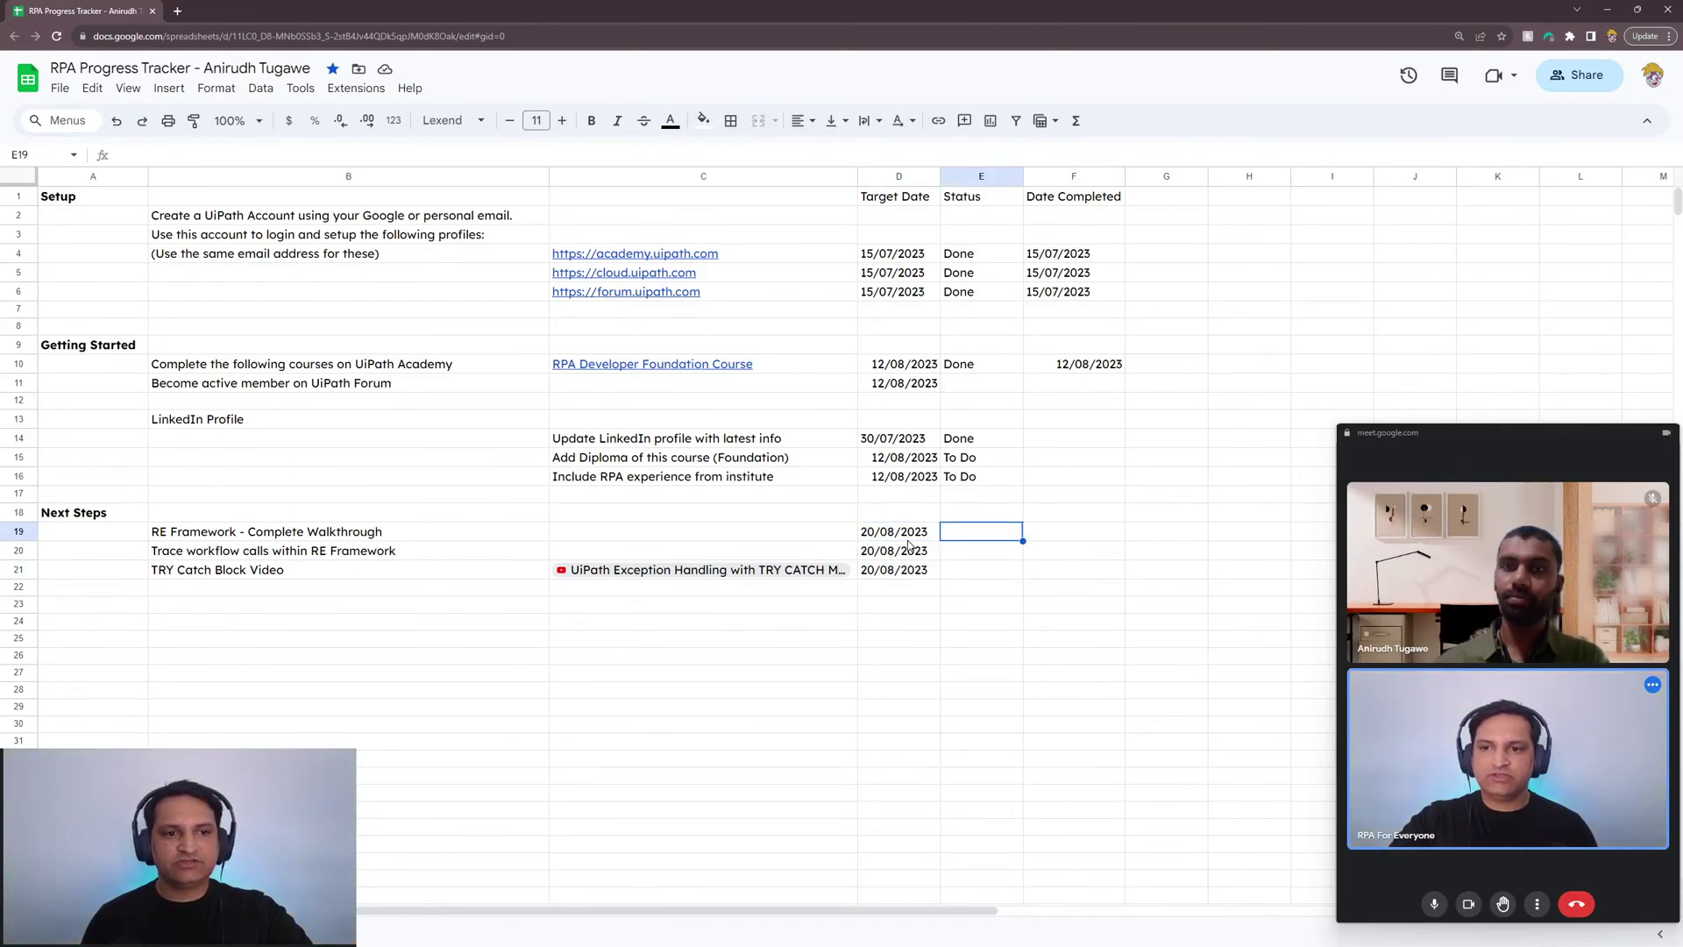
left_click(246, 532)
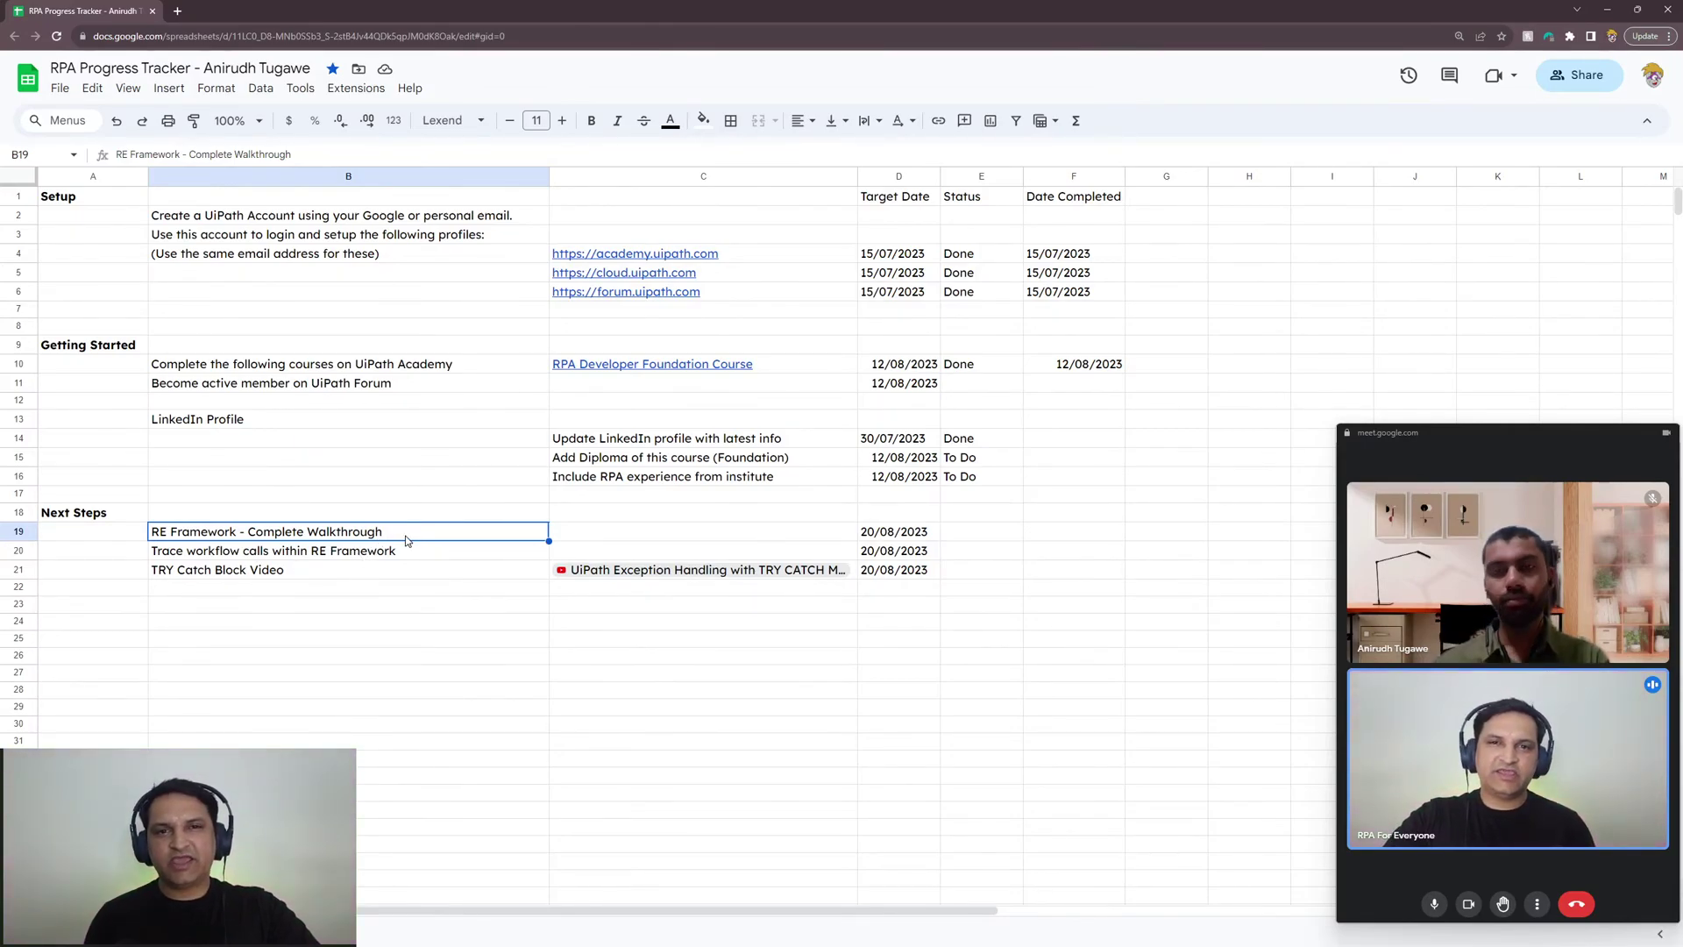
left_click(914, 536)
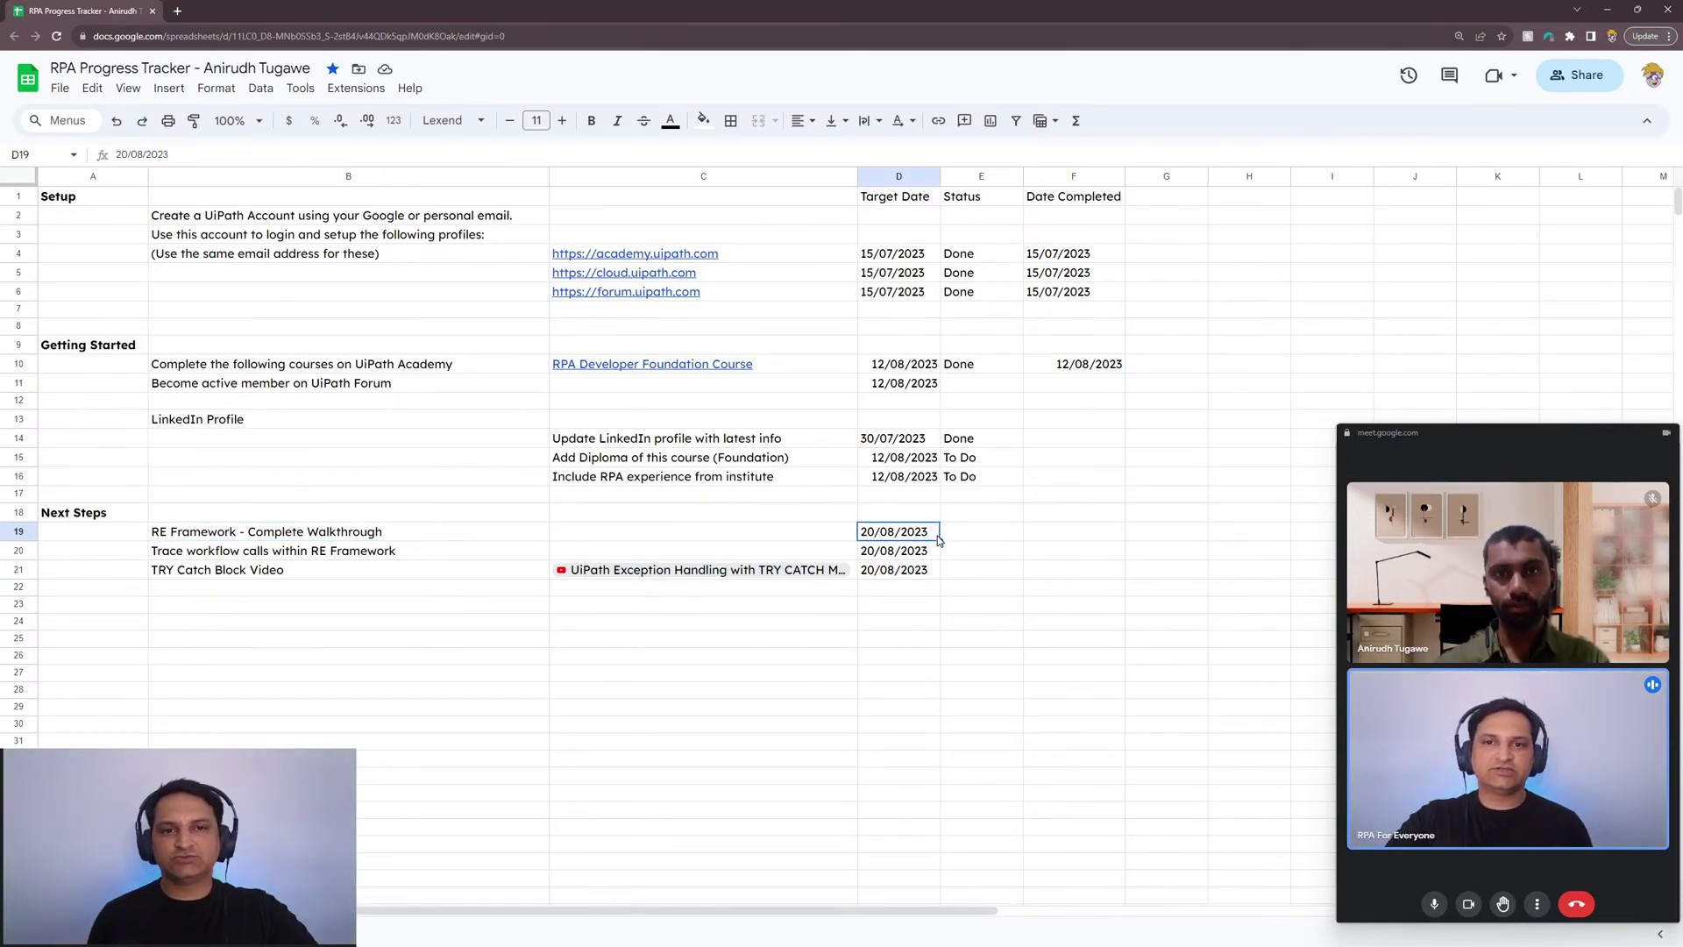
left_click(988, 532)
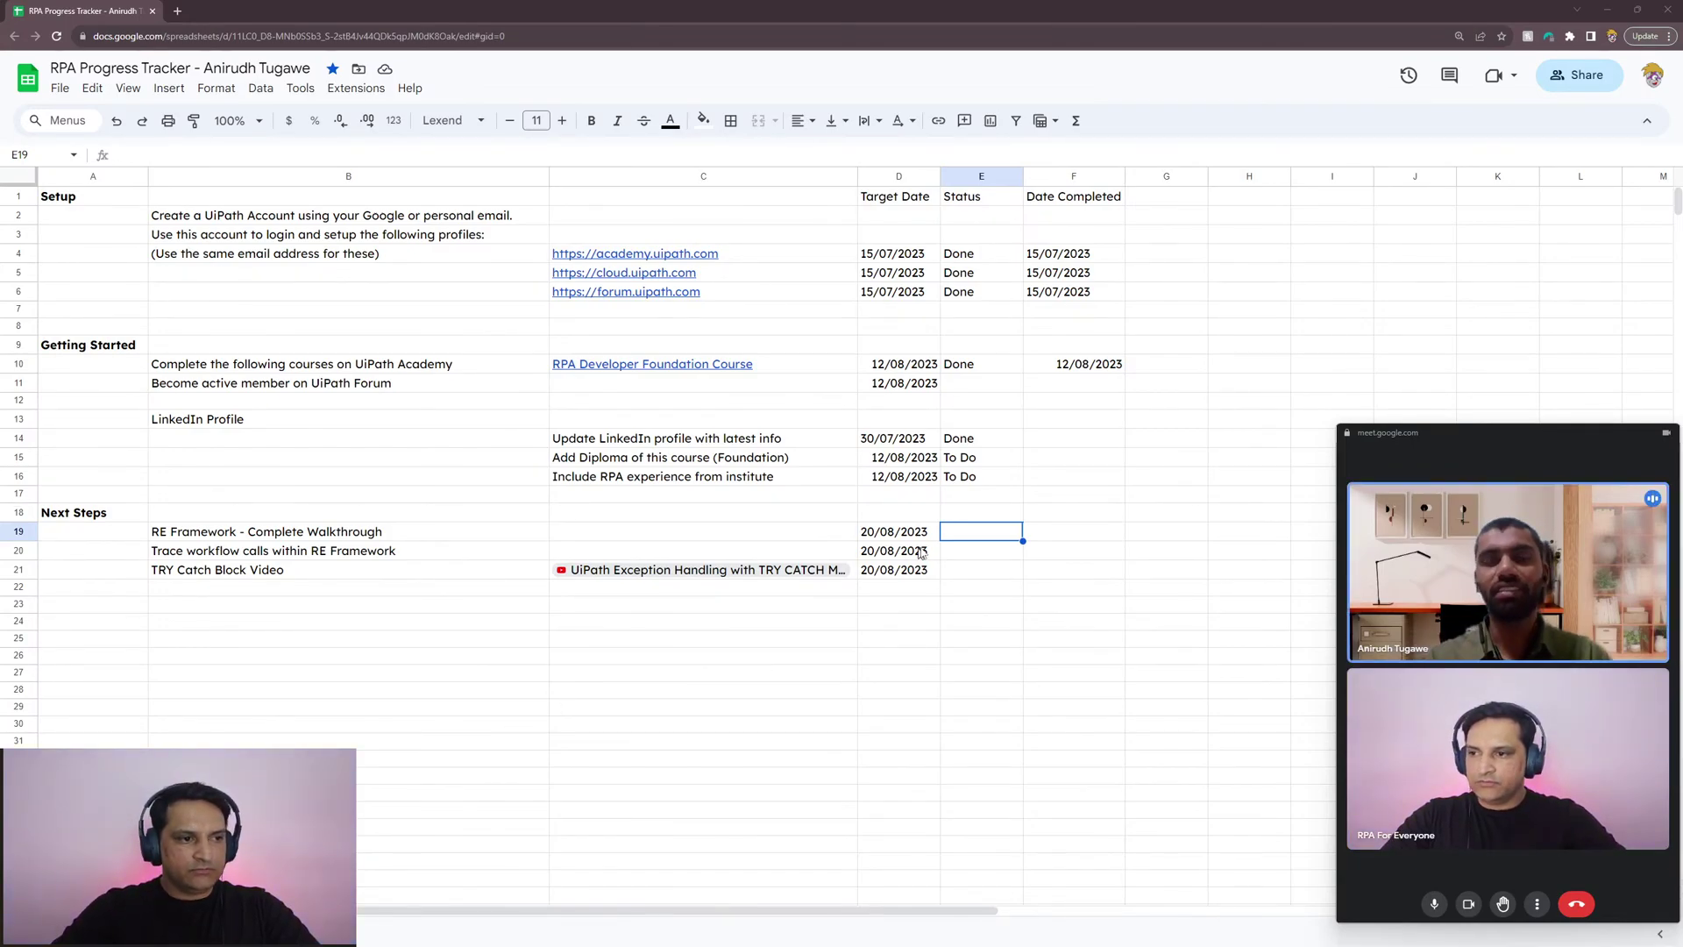
left_click(480, 532)
left_click(898, 532)
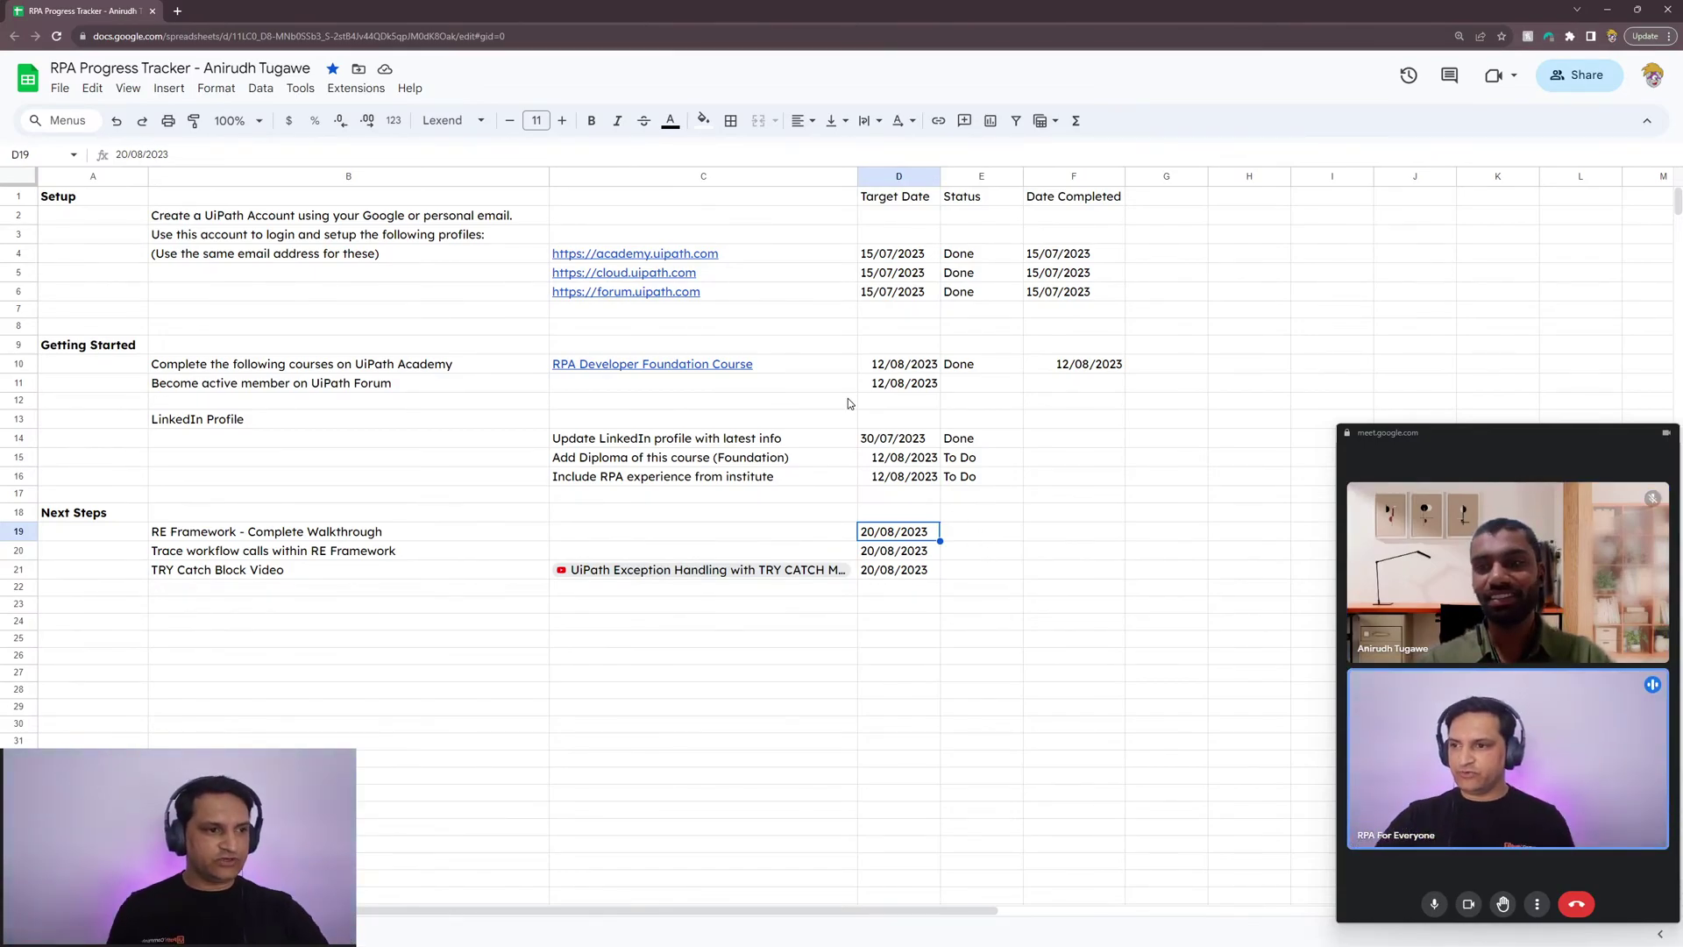
left_click(764, 569)
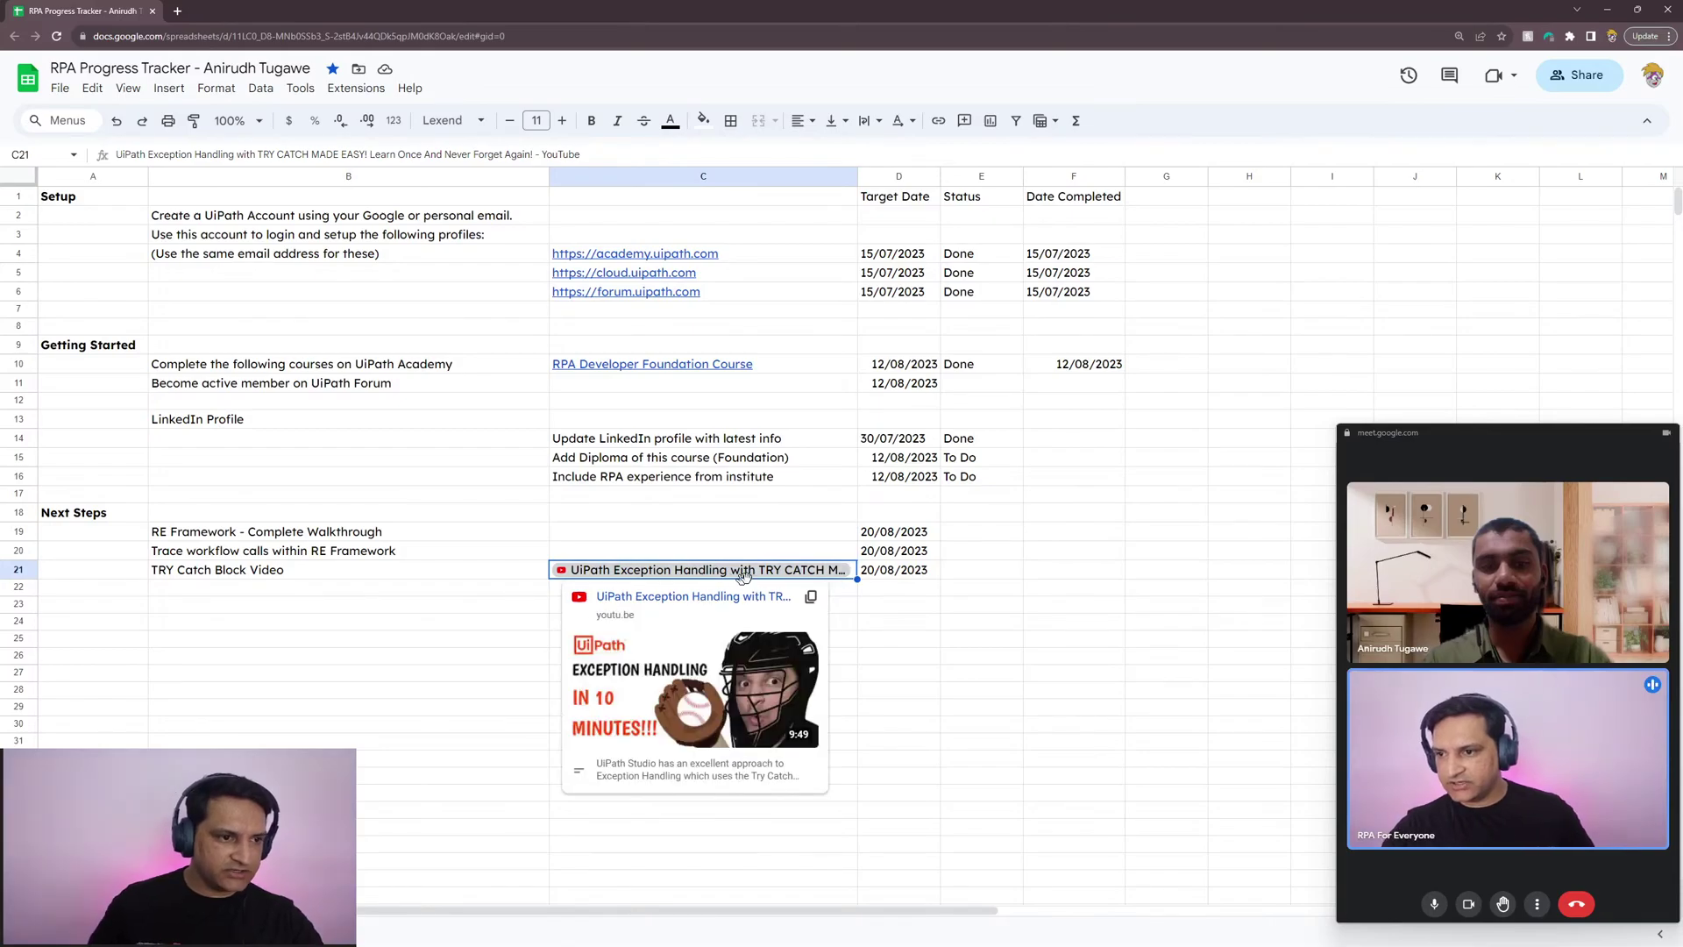
mouse_move(824, 571)
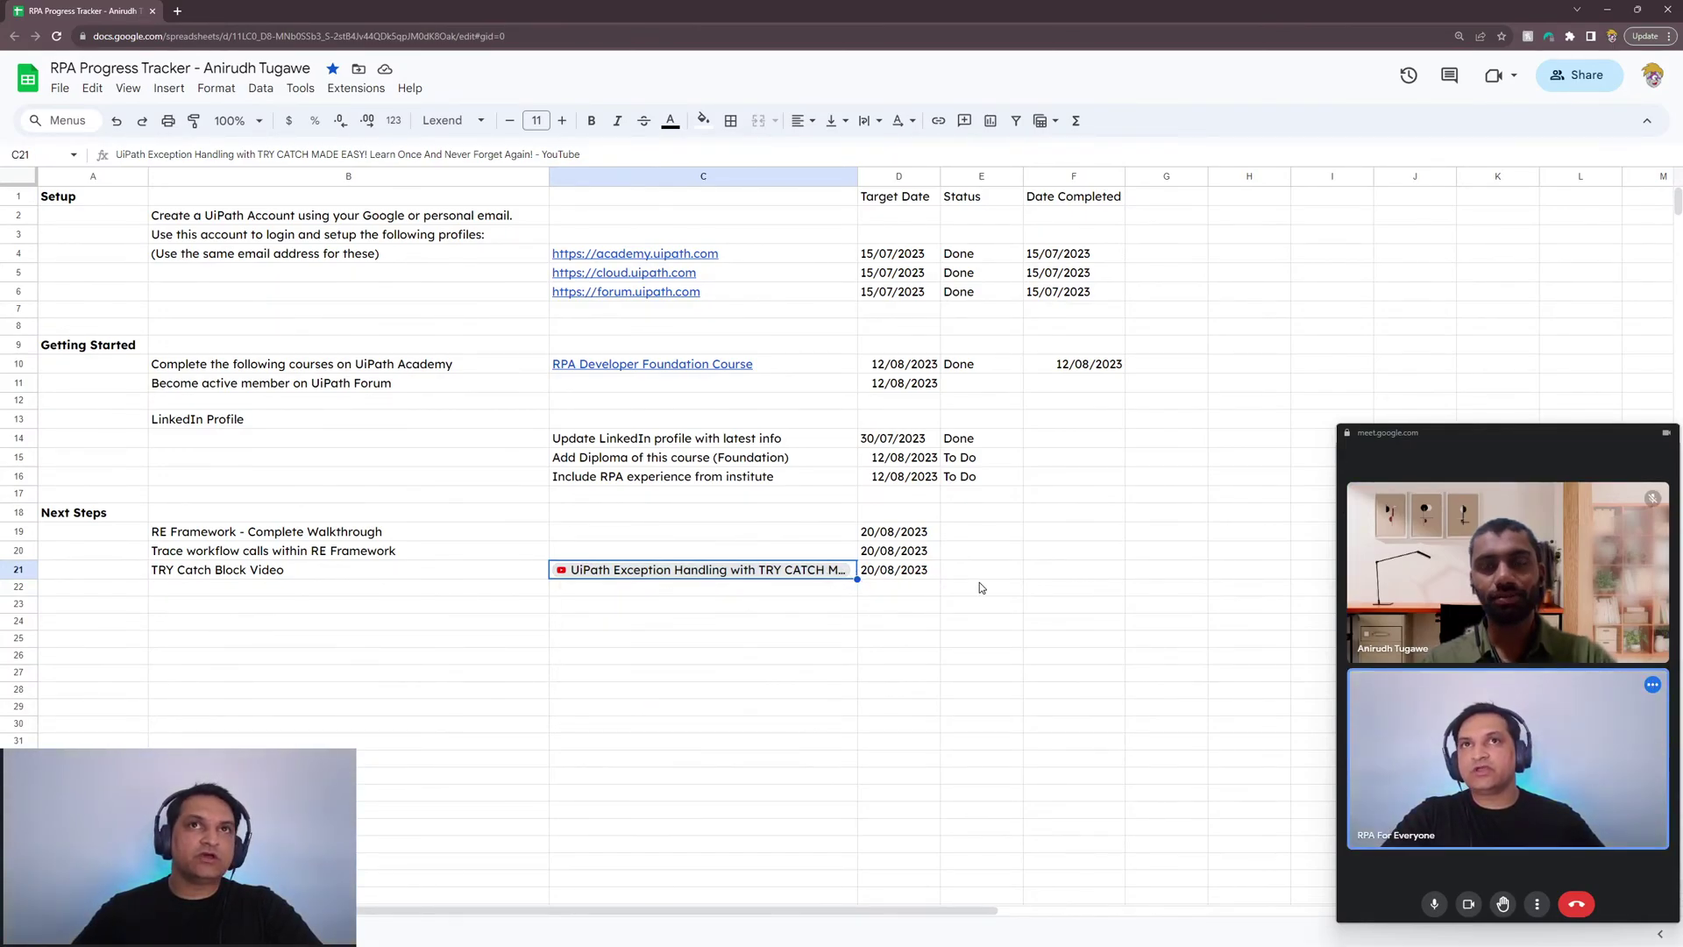
left_click(913, 574)
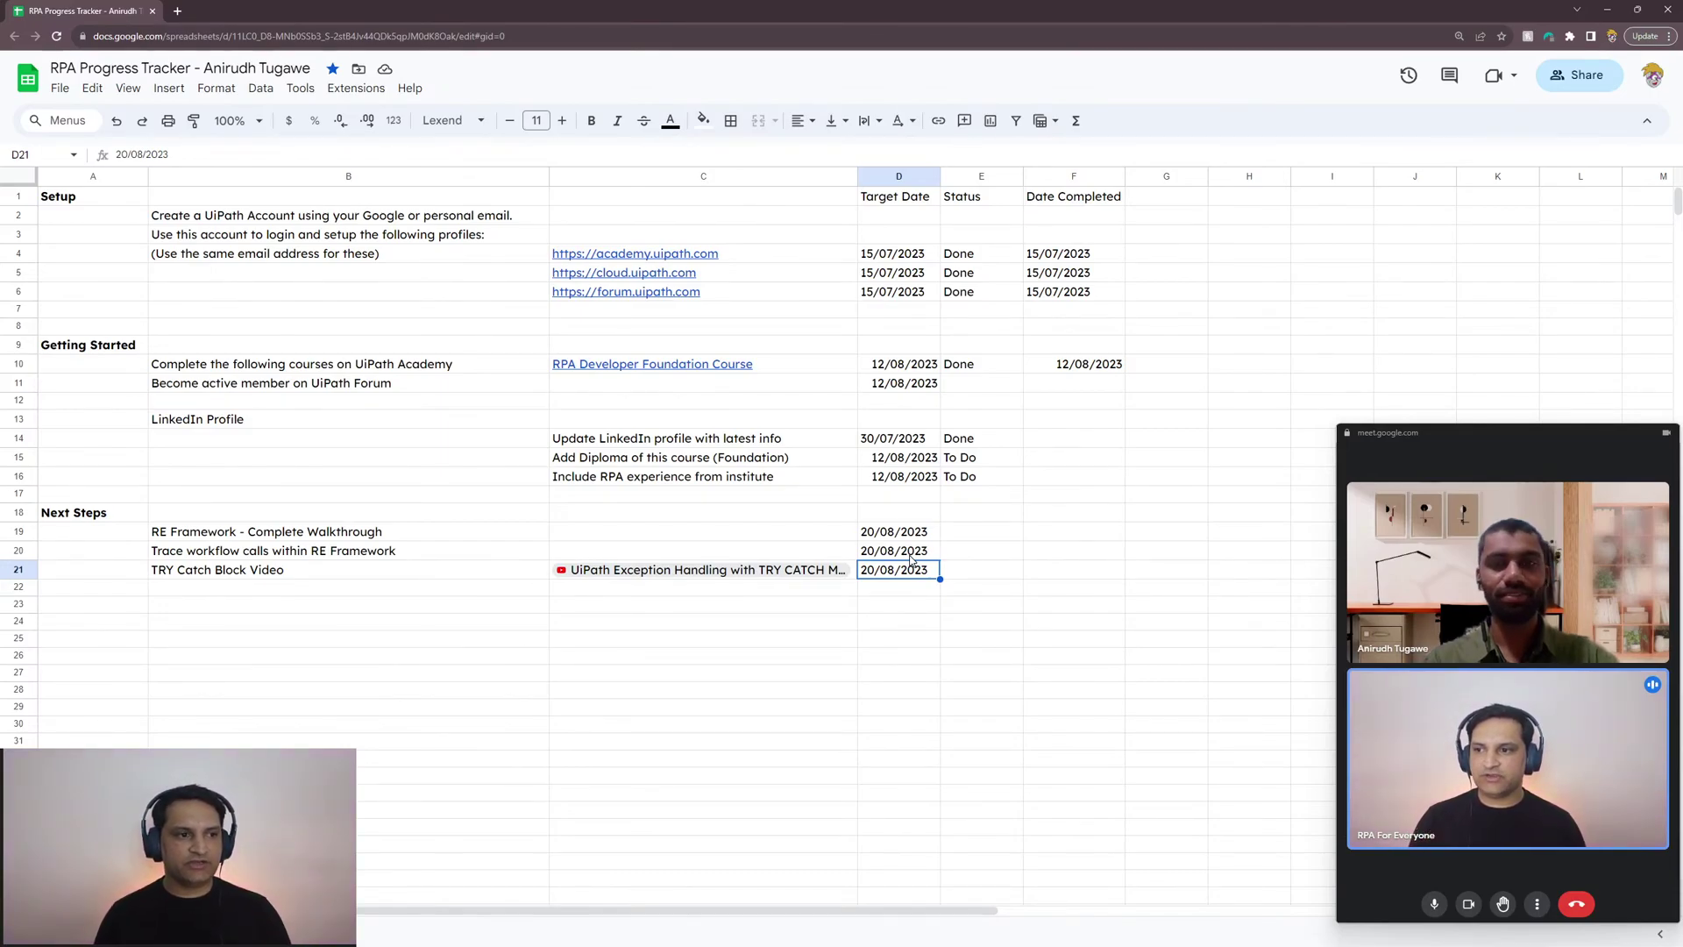
Go over the Next Steps rows again, checking the task names, video link, target dates, Status and Date Completed cells
mouse_move(723, 572)
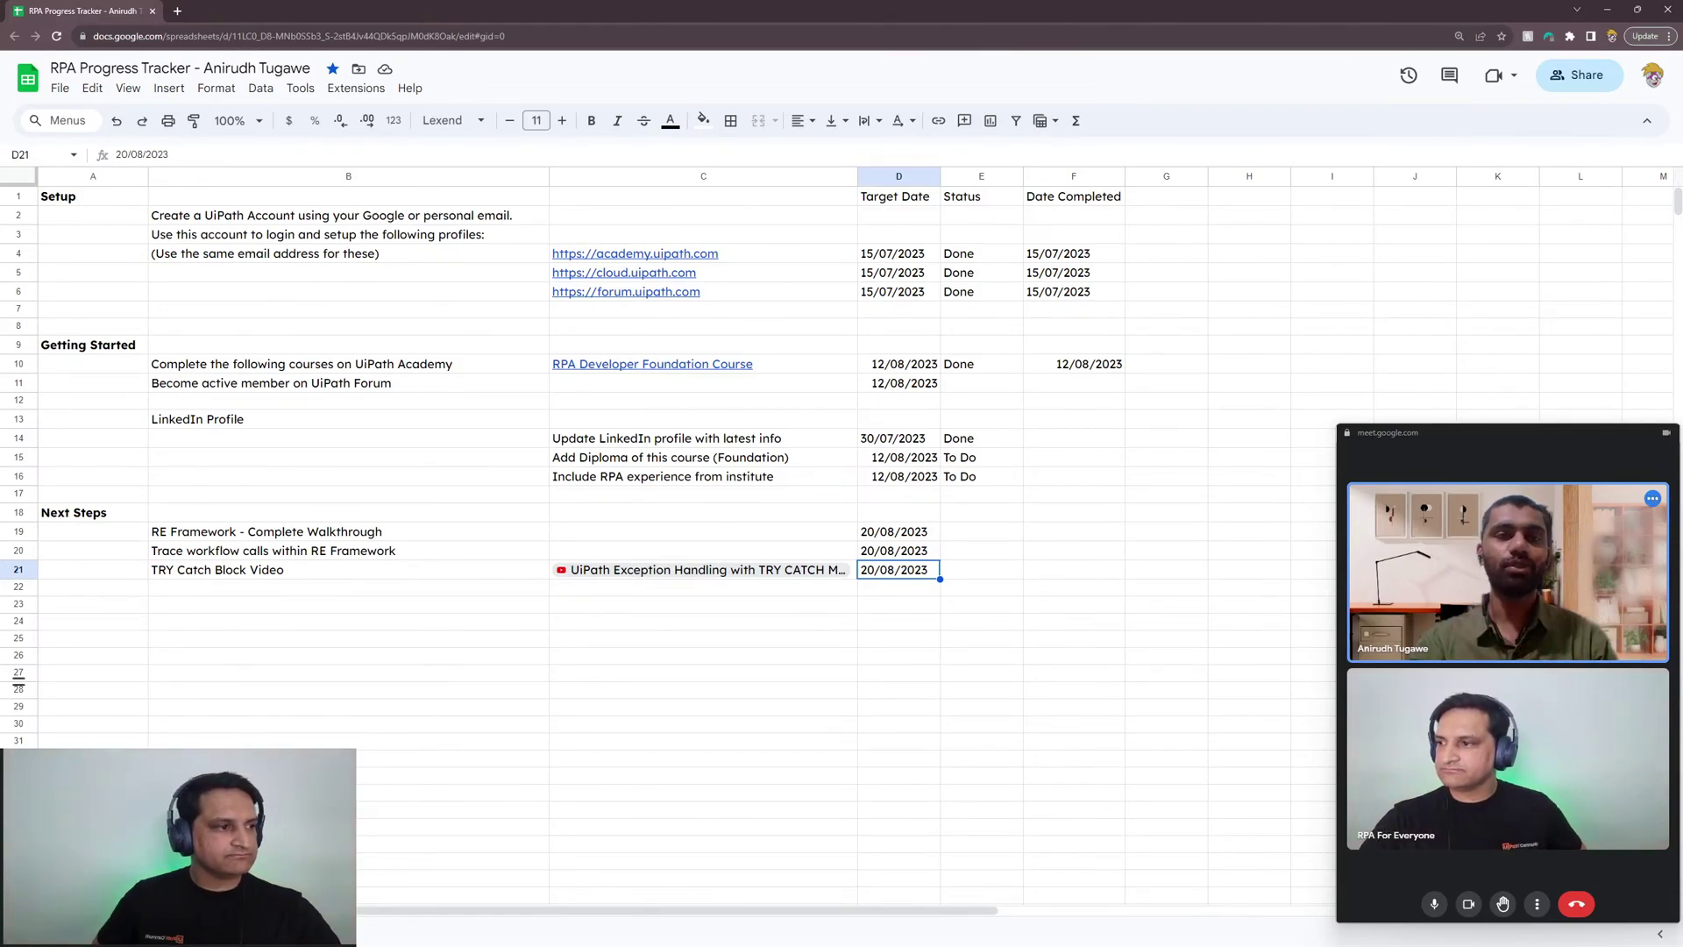
left_click(294, 589)
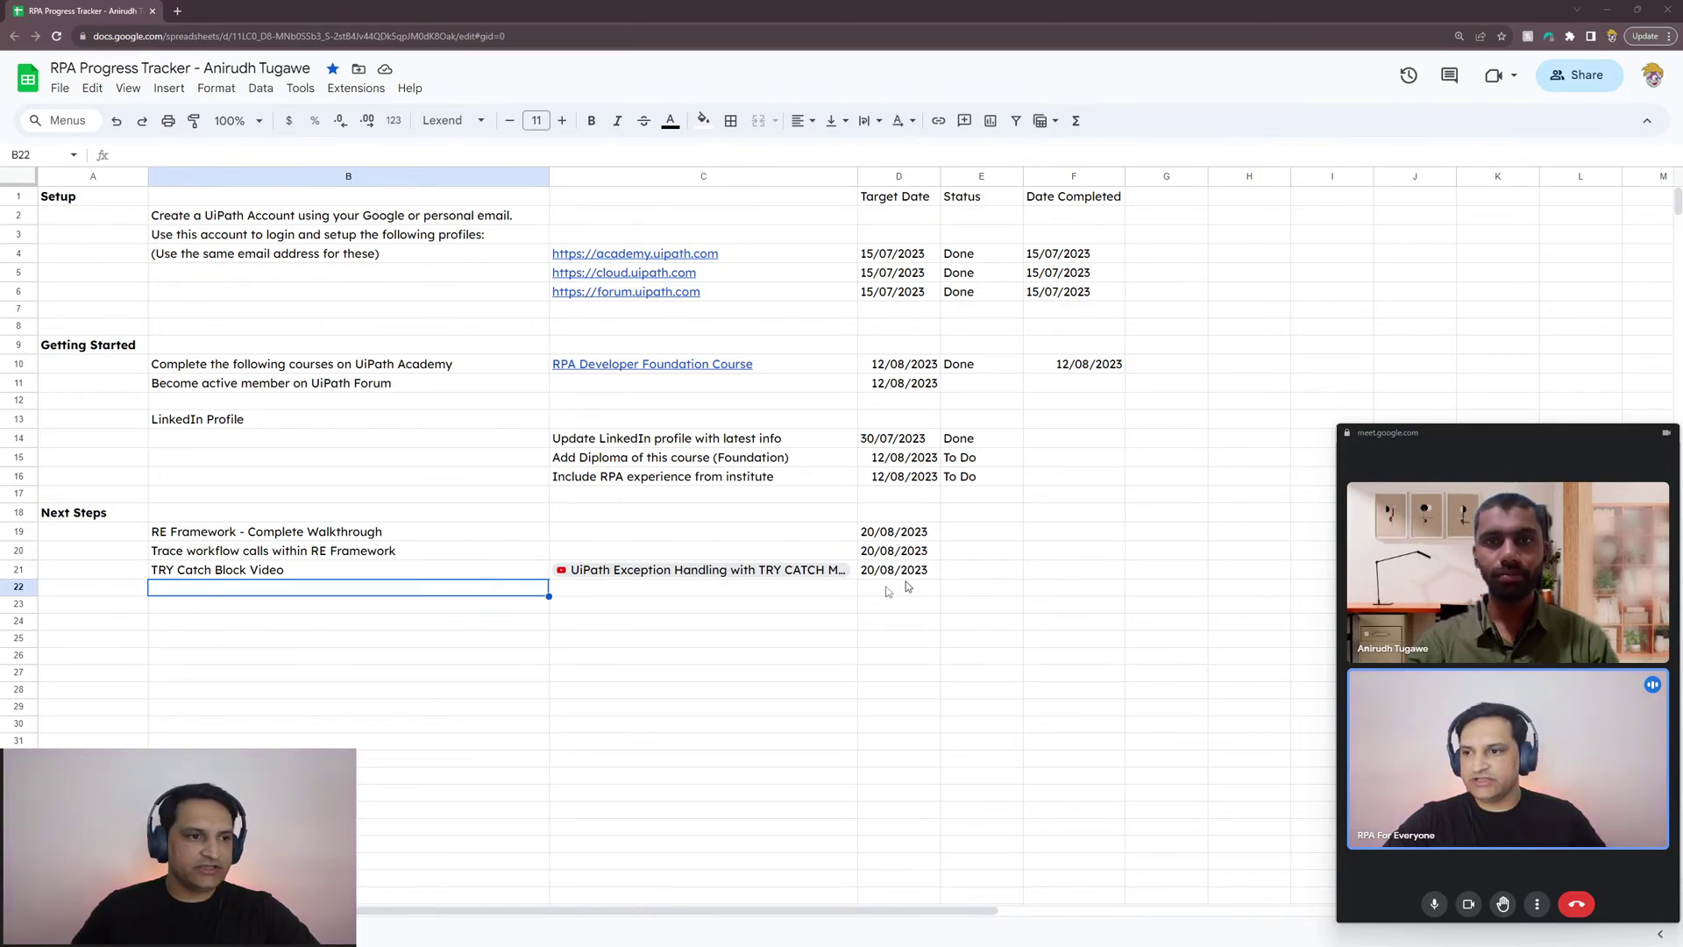
left_click(688, 589)
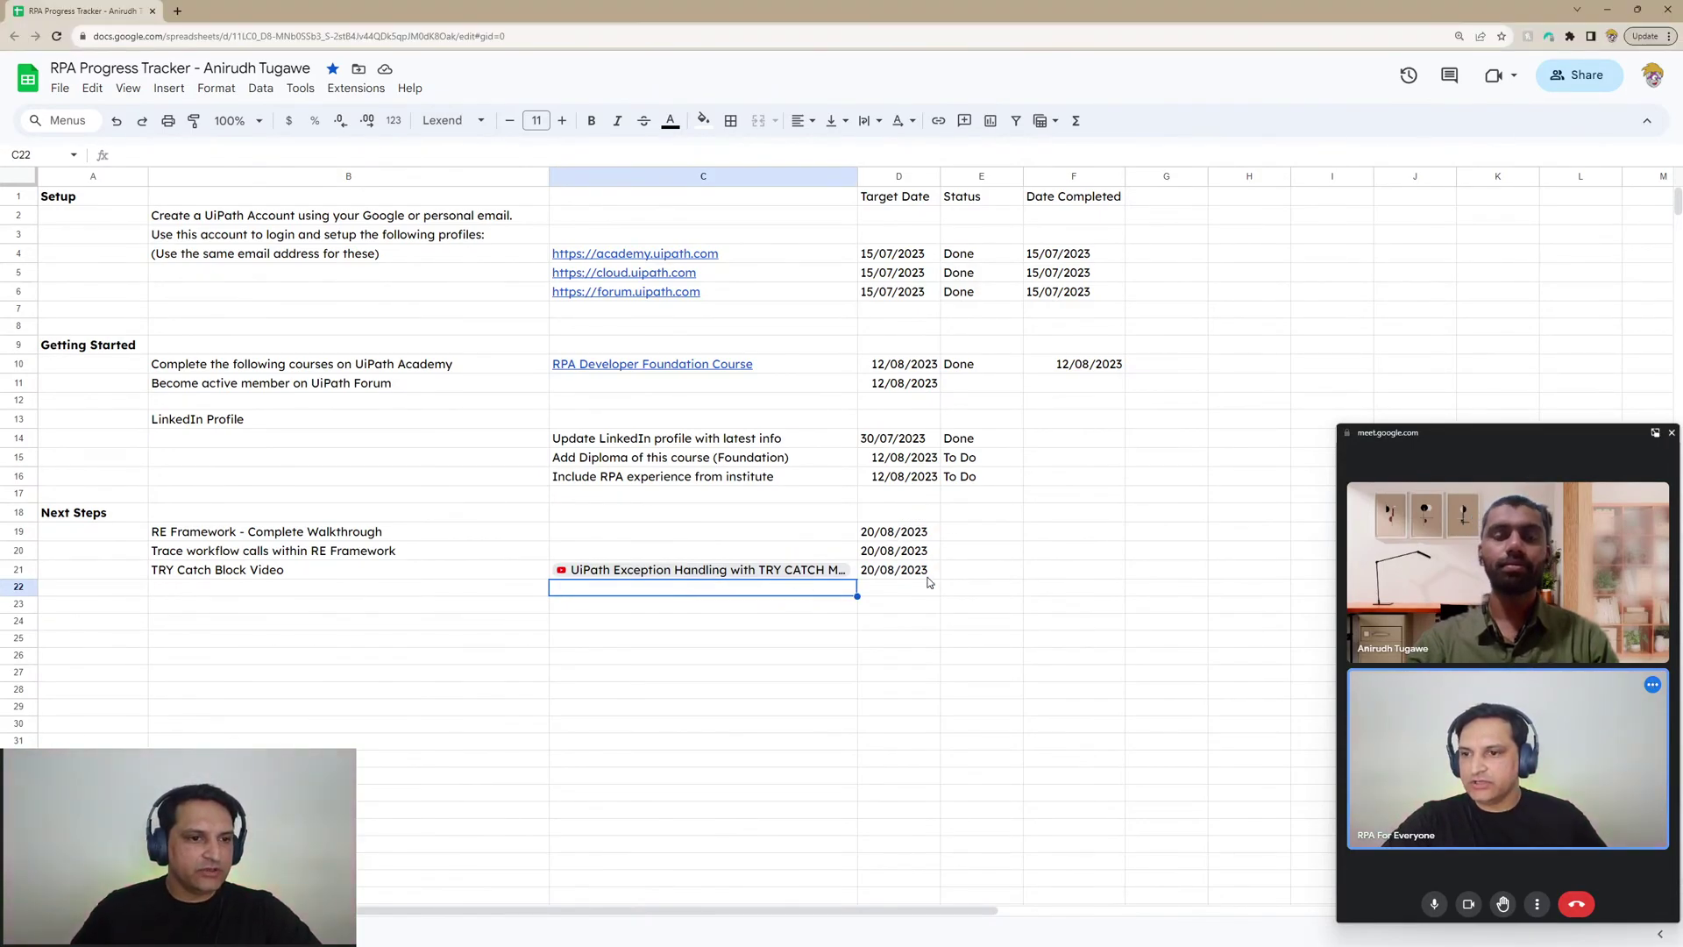
left_click(929, 580)
left_click(200, 552)
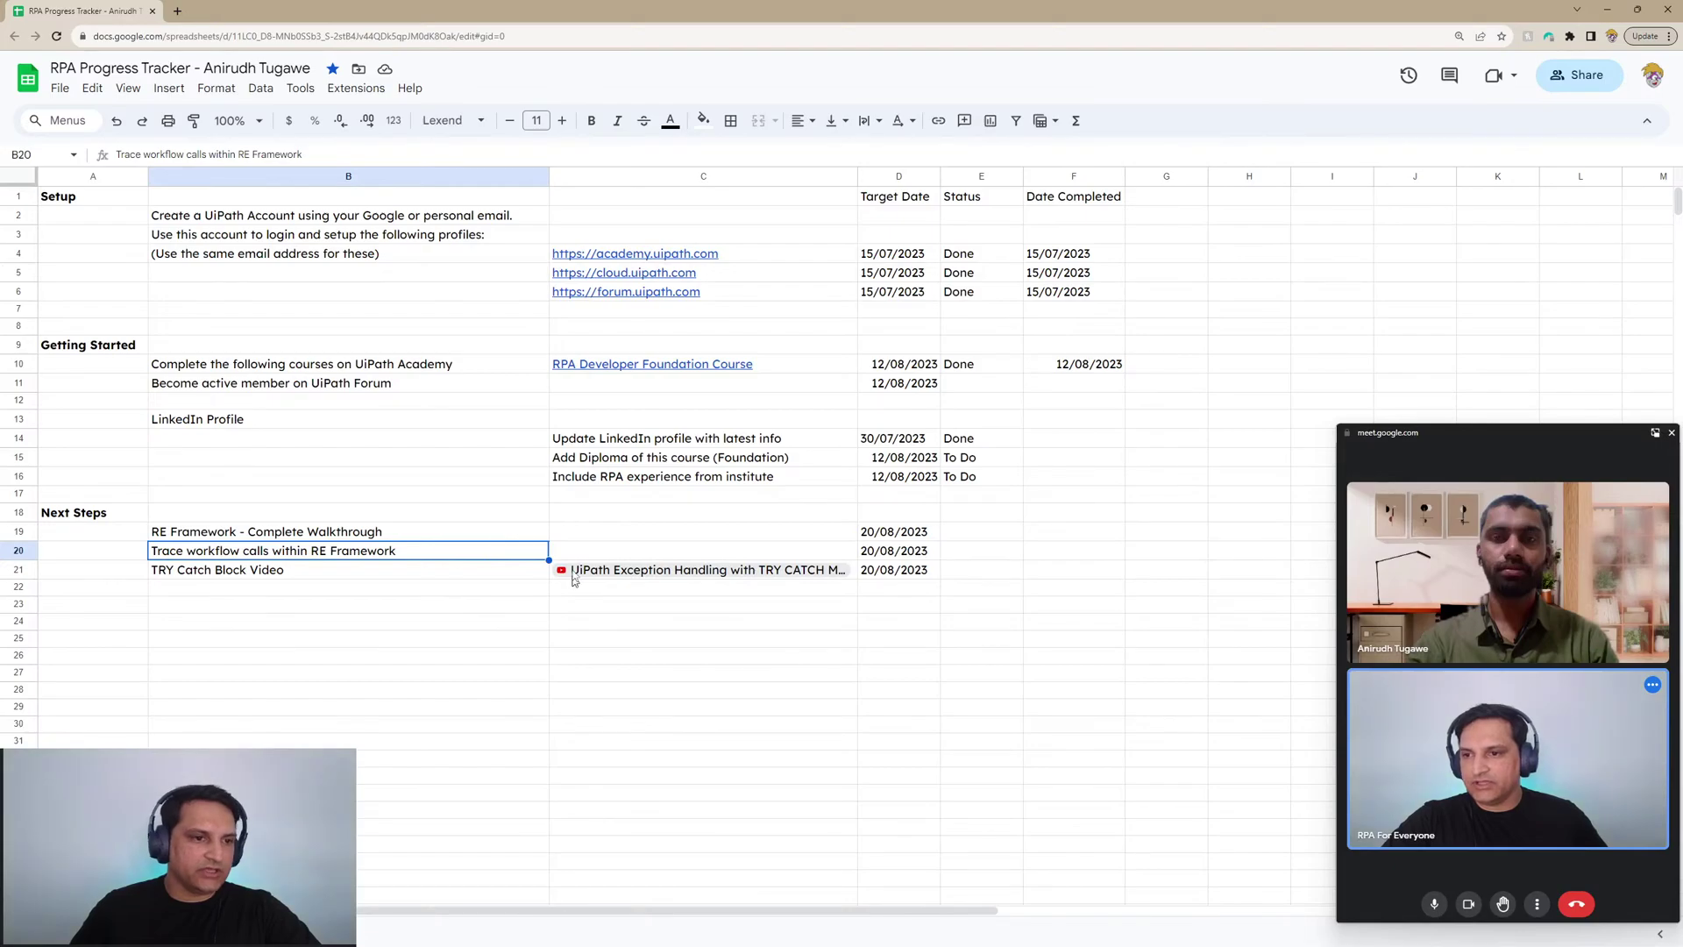
left_click(566, 536)
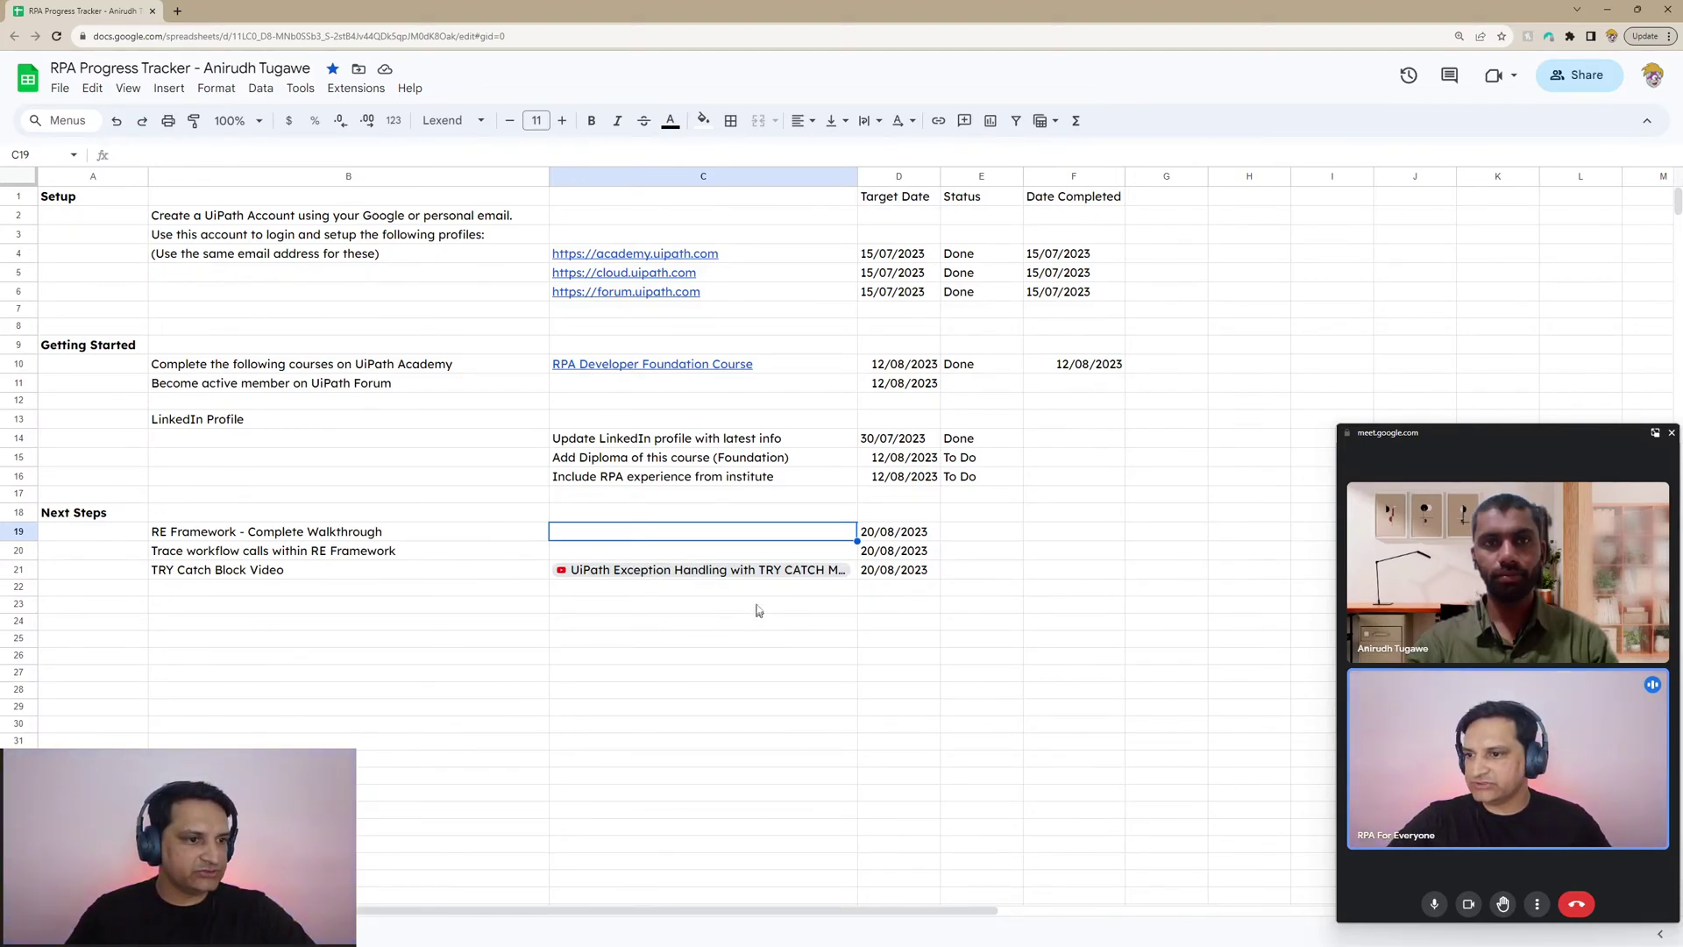
mouse_move(637, 578)
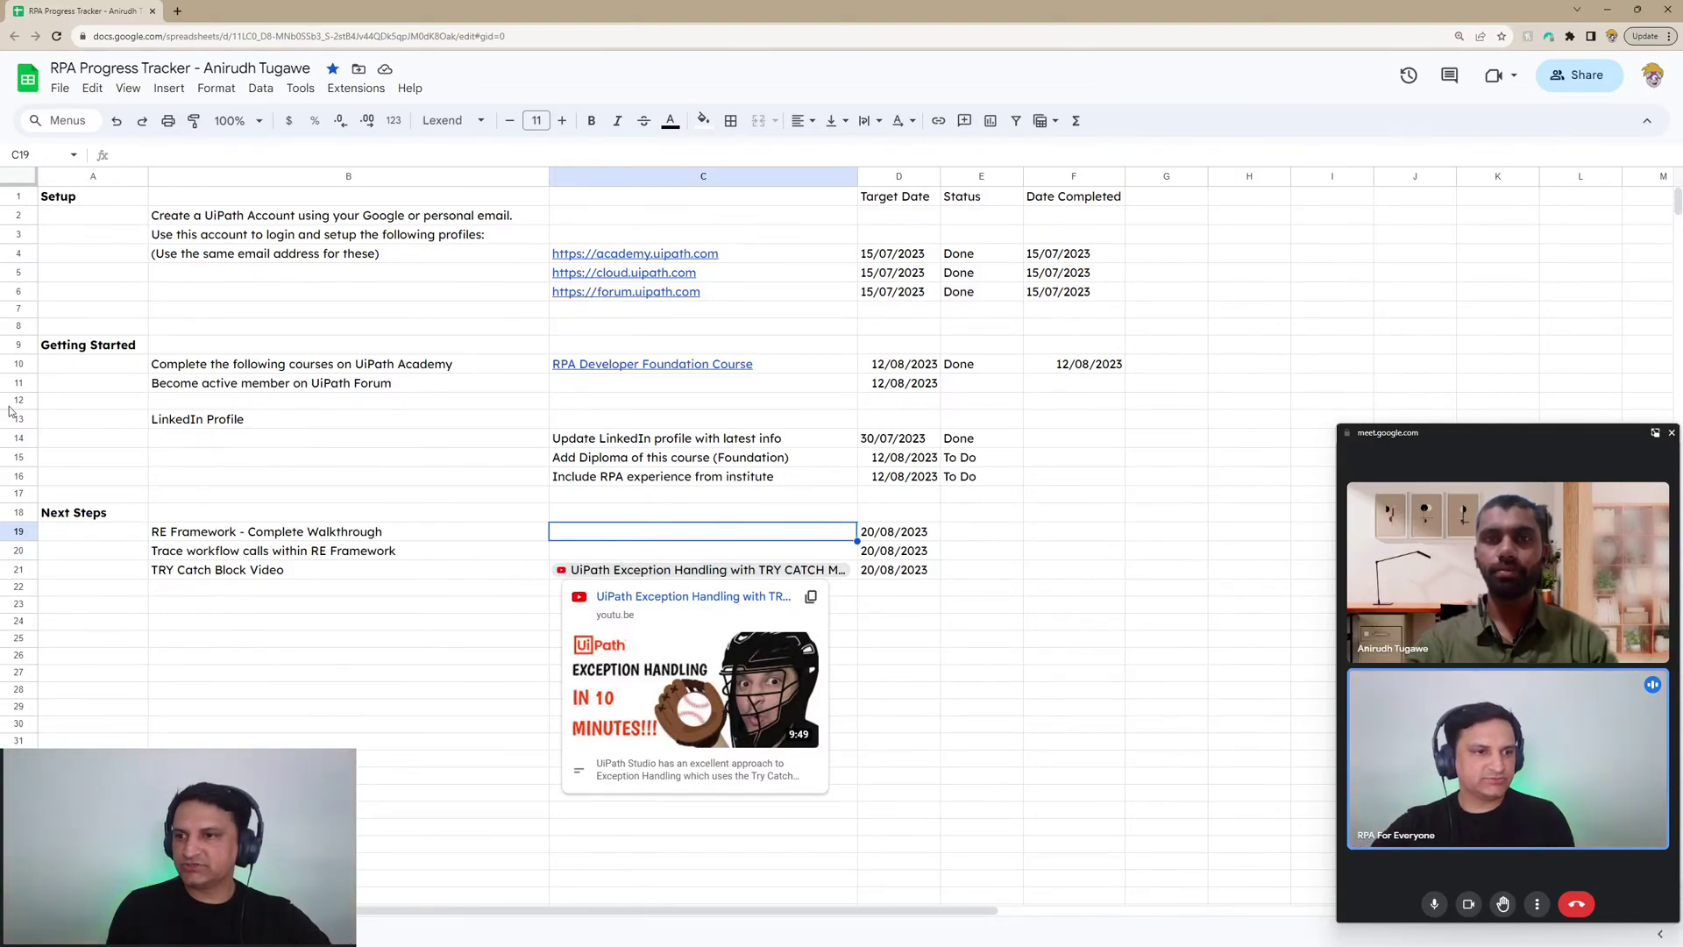
left_click(971, 538)
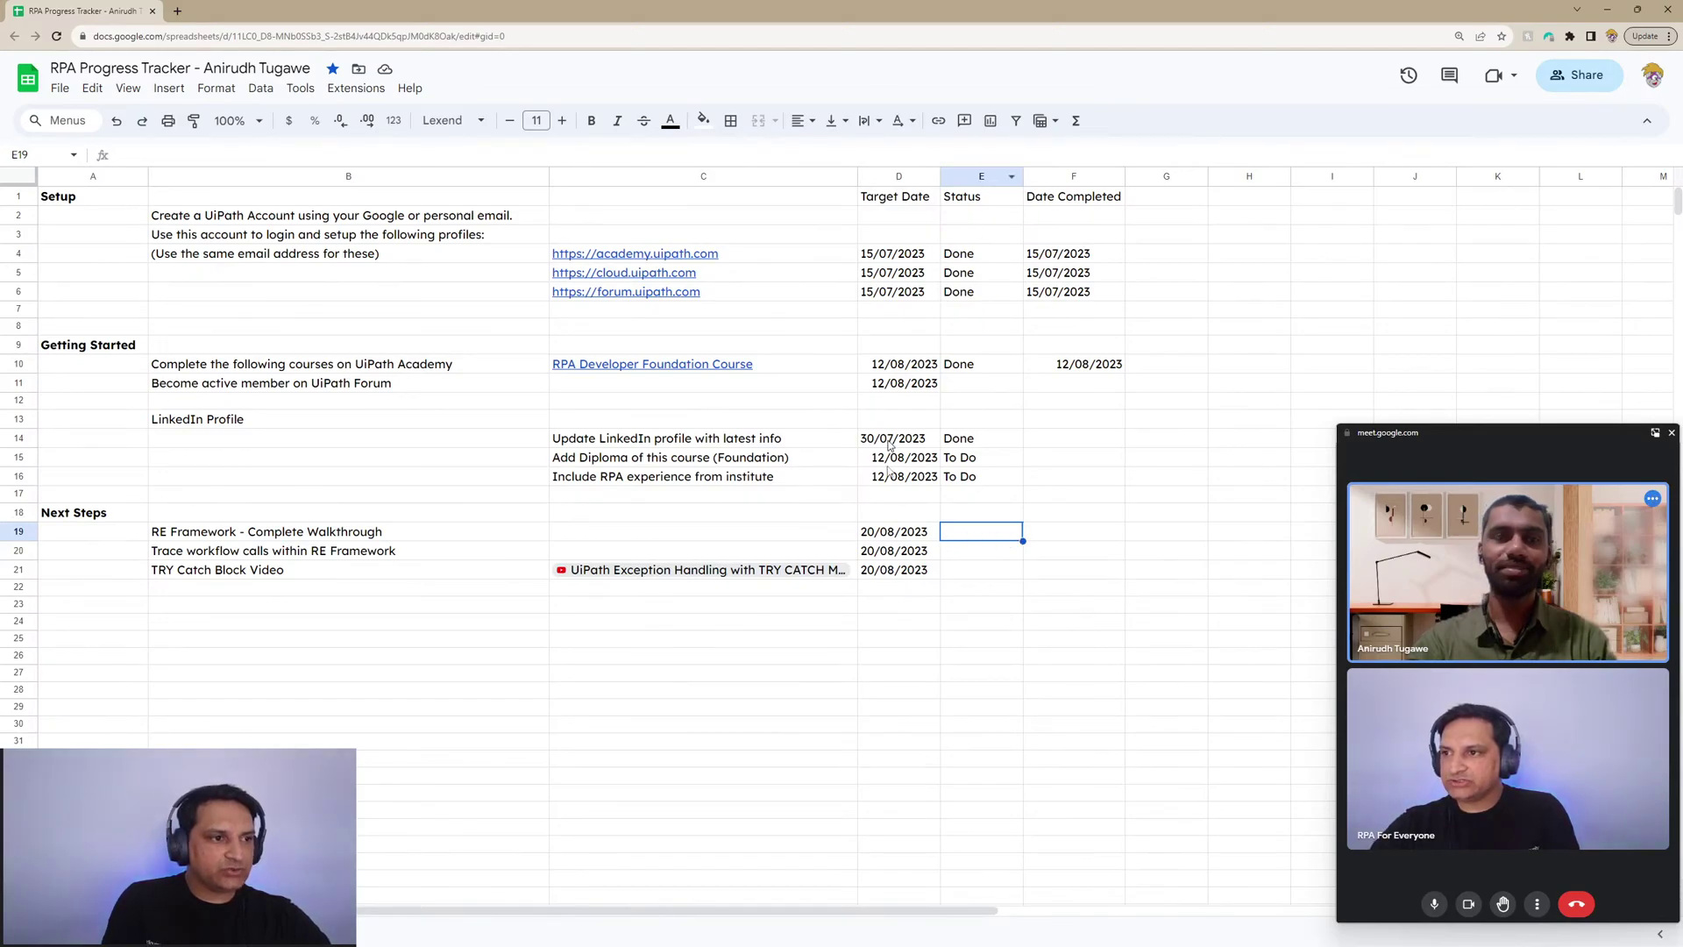
left_click(1052, 539)
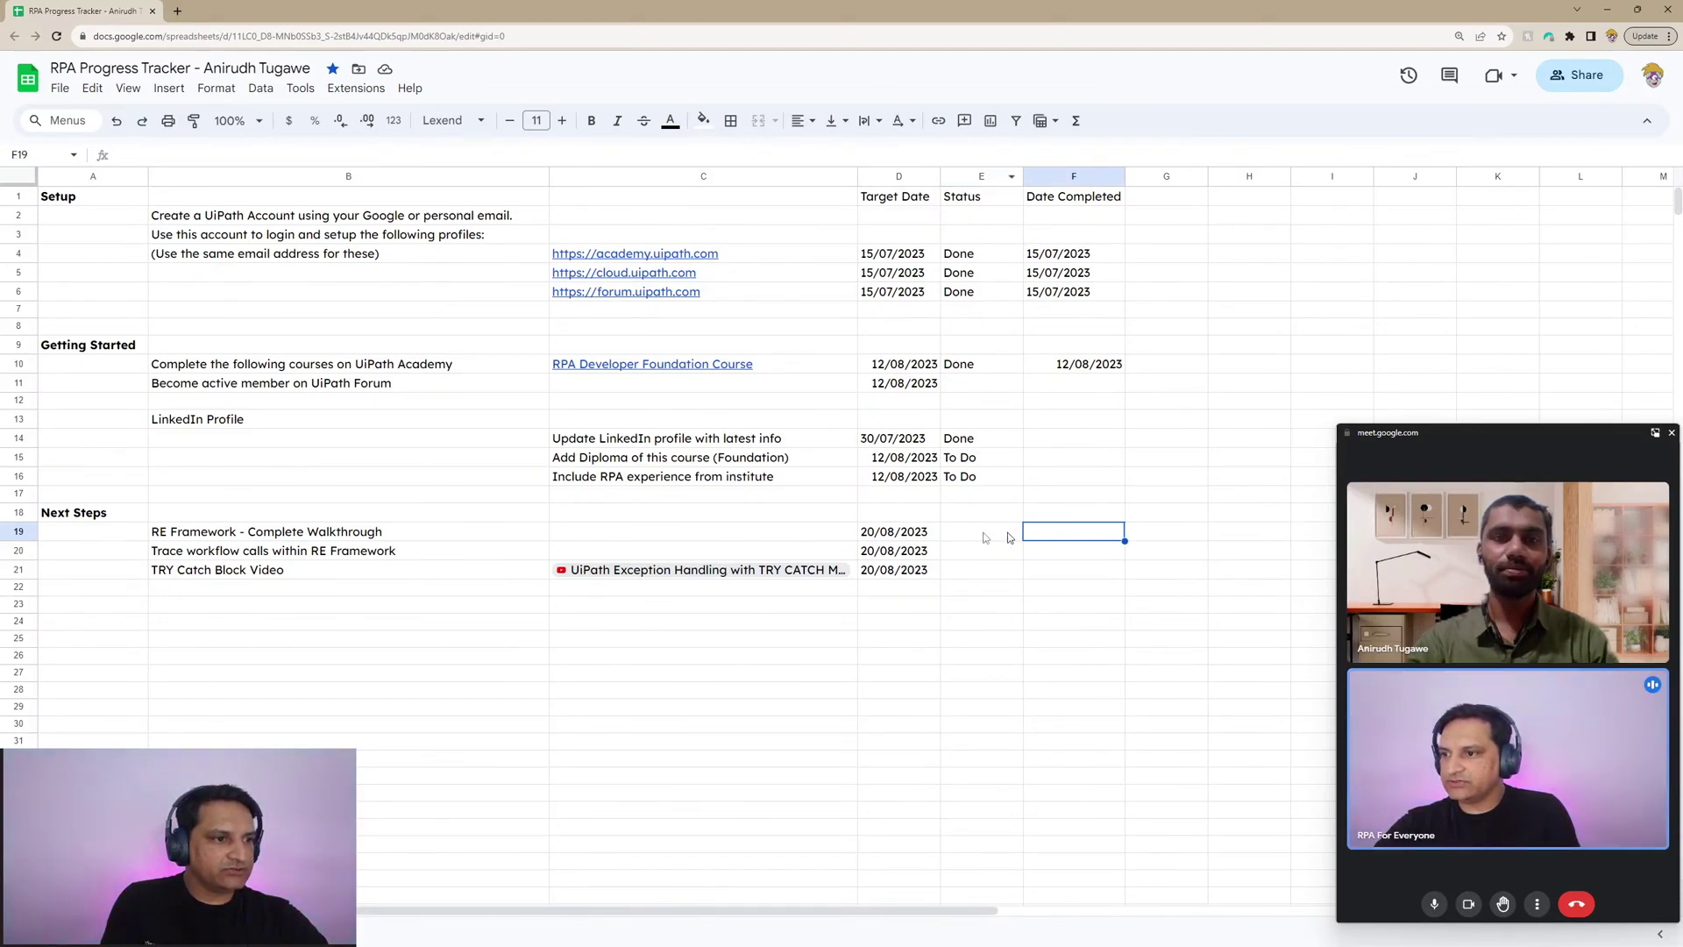
left_click(905, 538)
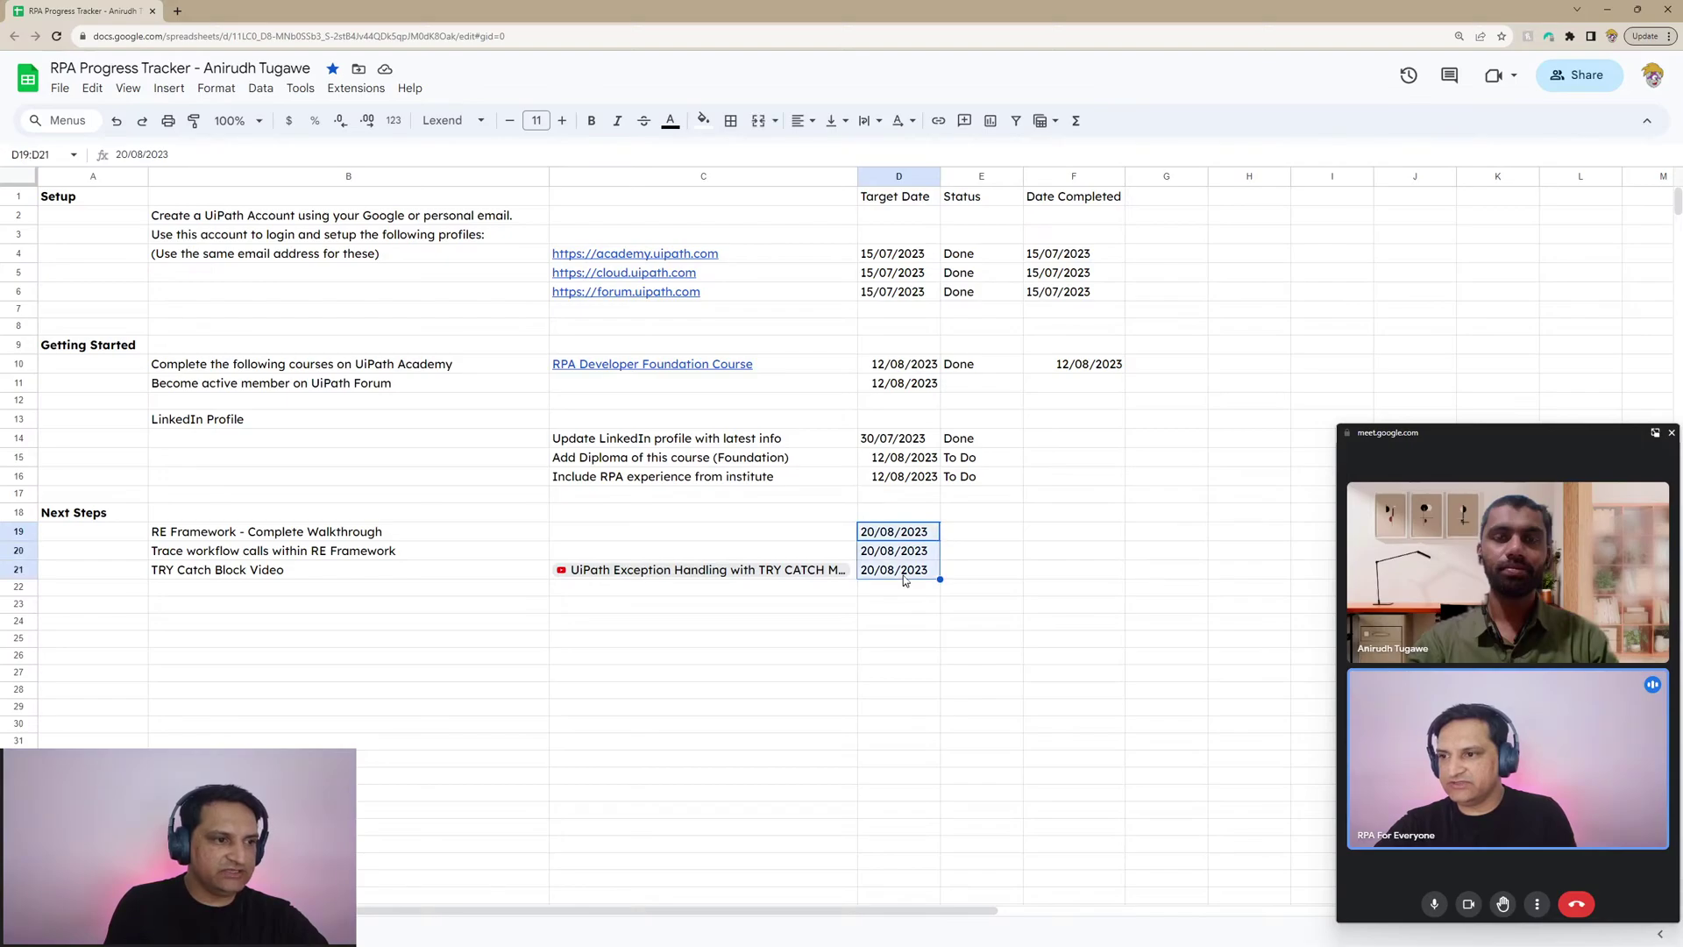
Enter 27/08/2023 as the completion date of the RE Framework - Complete Walkthrough task
left_click(1061, 536)
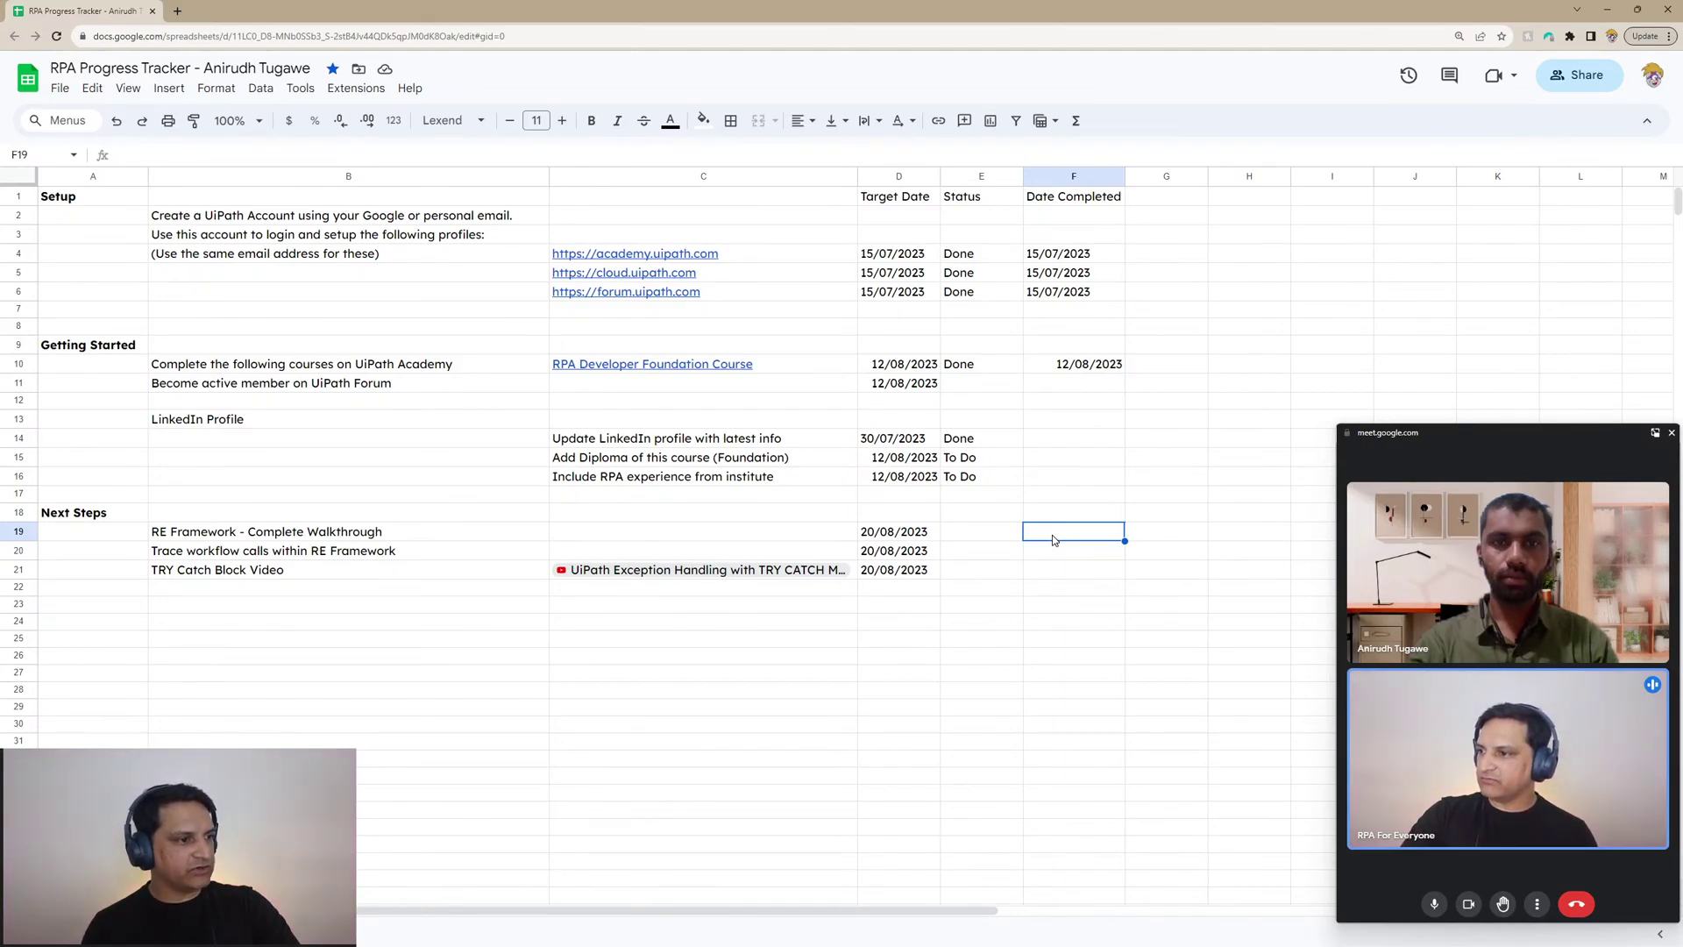
type("20/")
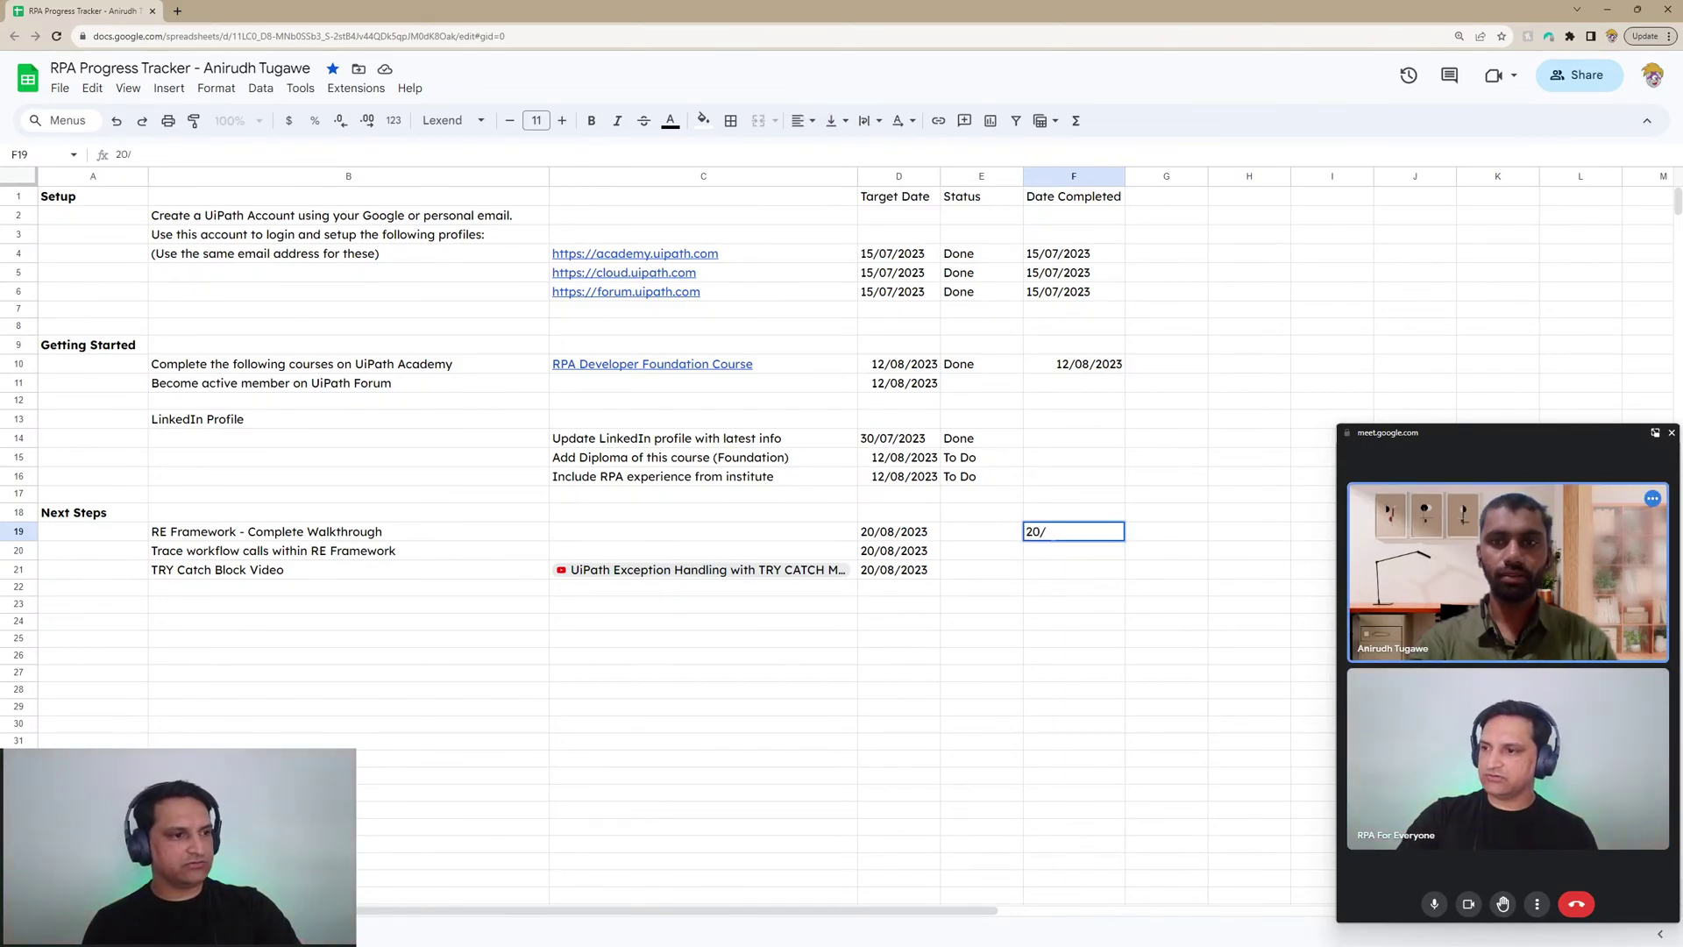
key("BackSpace")
key("BackSpace")
type("7/08/")
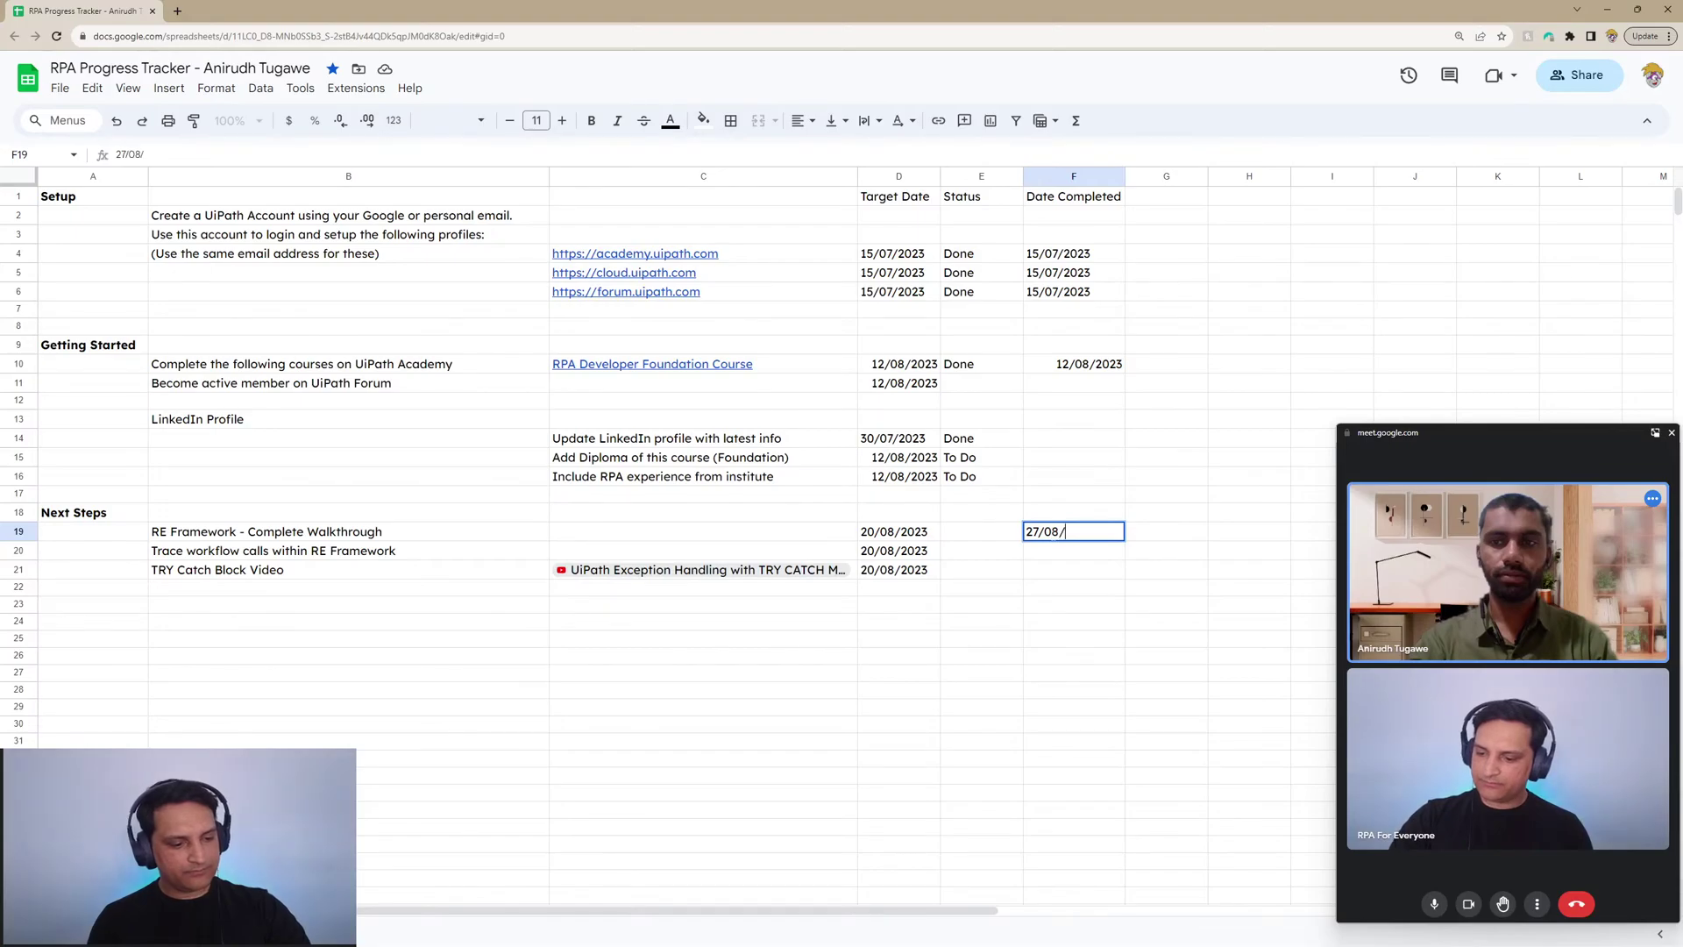
type("2023")
key("Return")
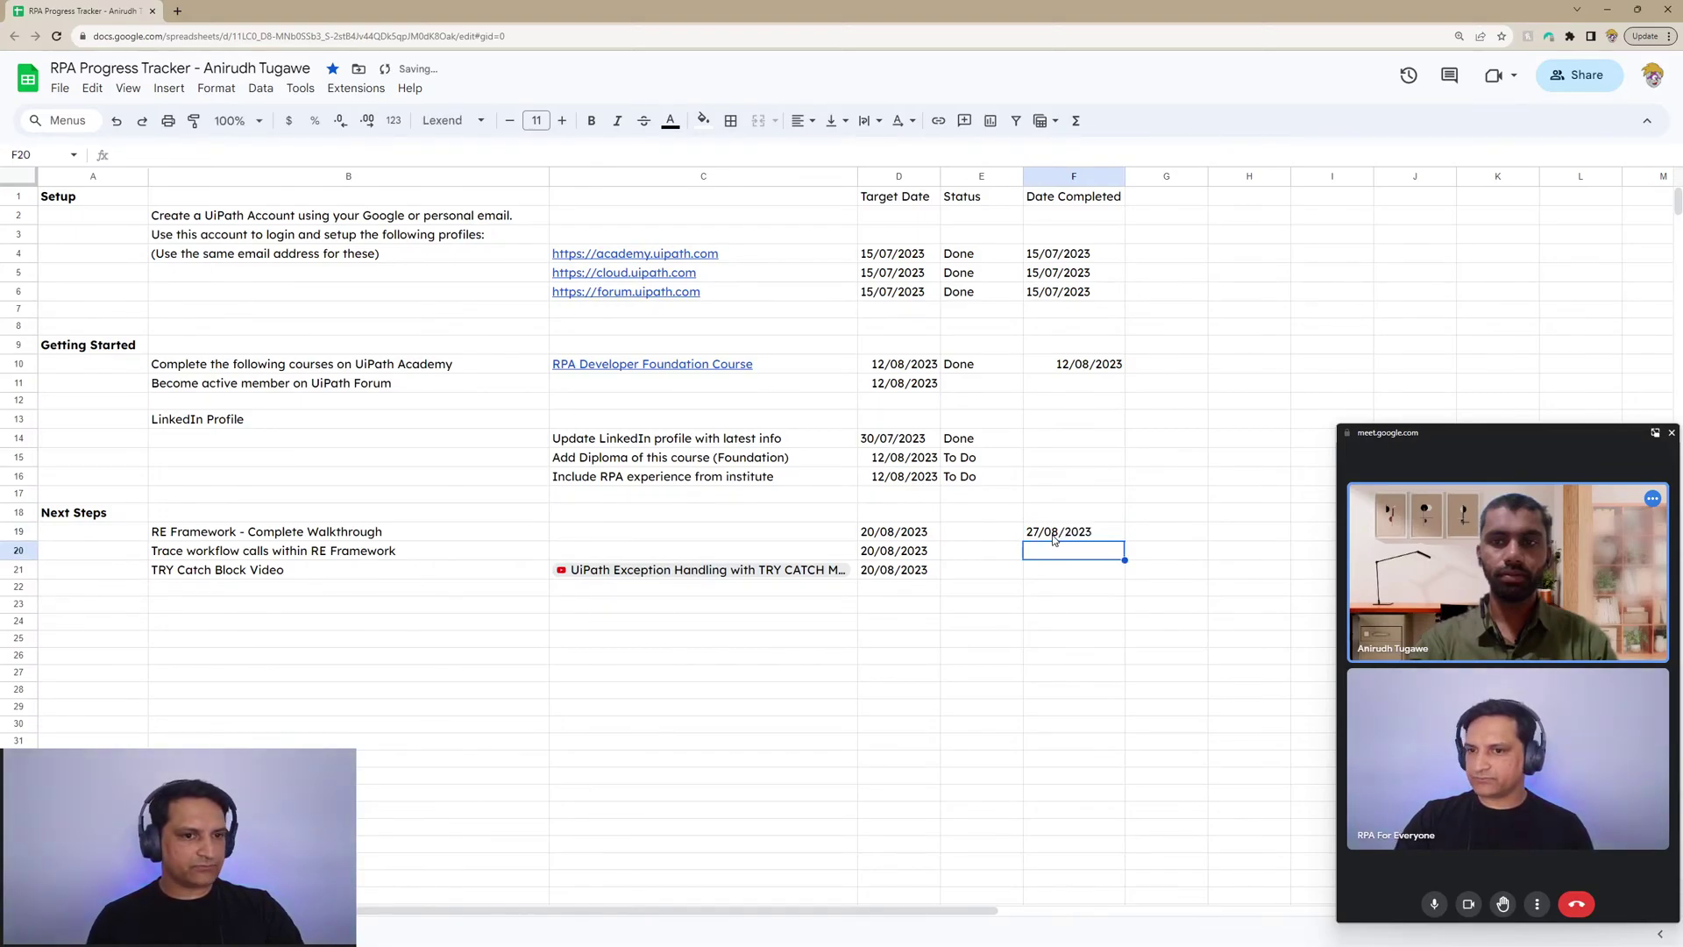
Copy the RE Framework walkthrough's completion date to the Trace workflow calls within RE Framework task
key("Up")
key("ctrl+c")
key("Down")
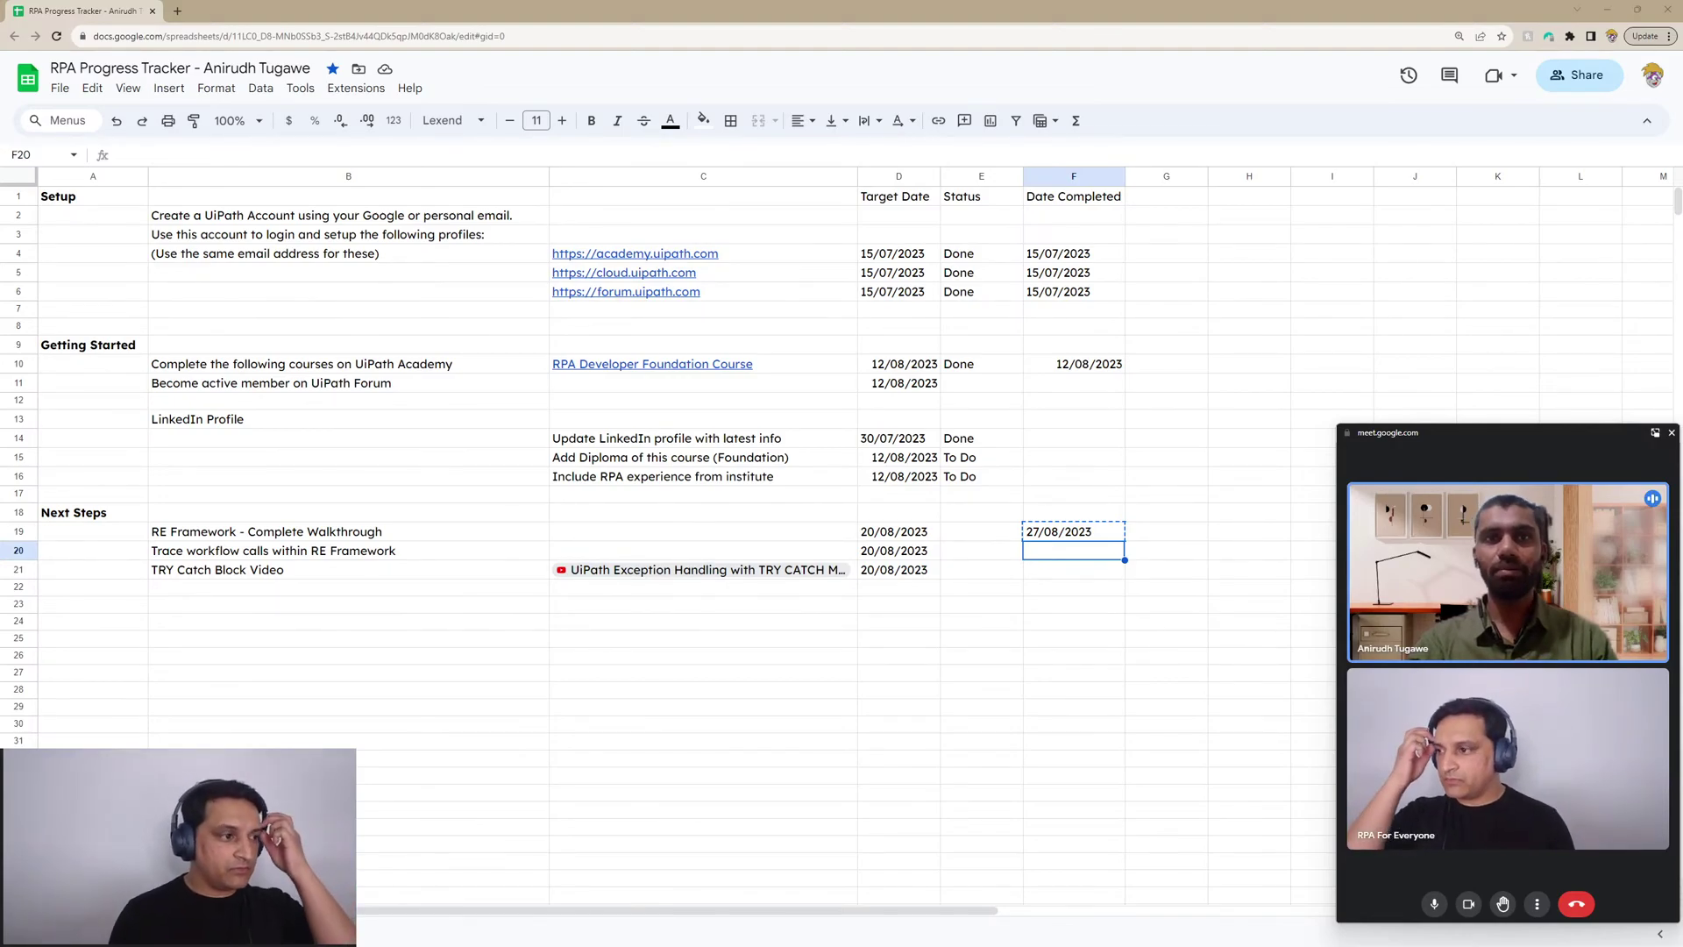
key("ctrl+v")
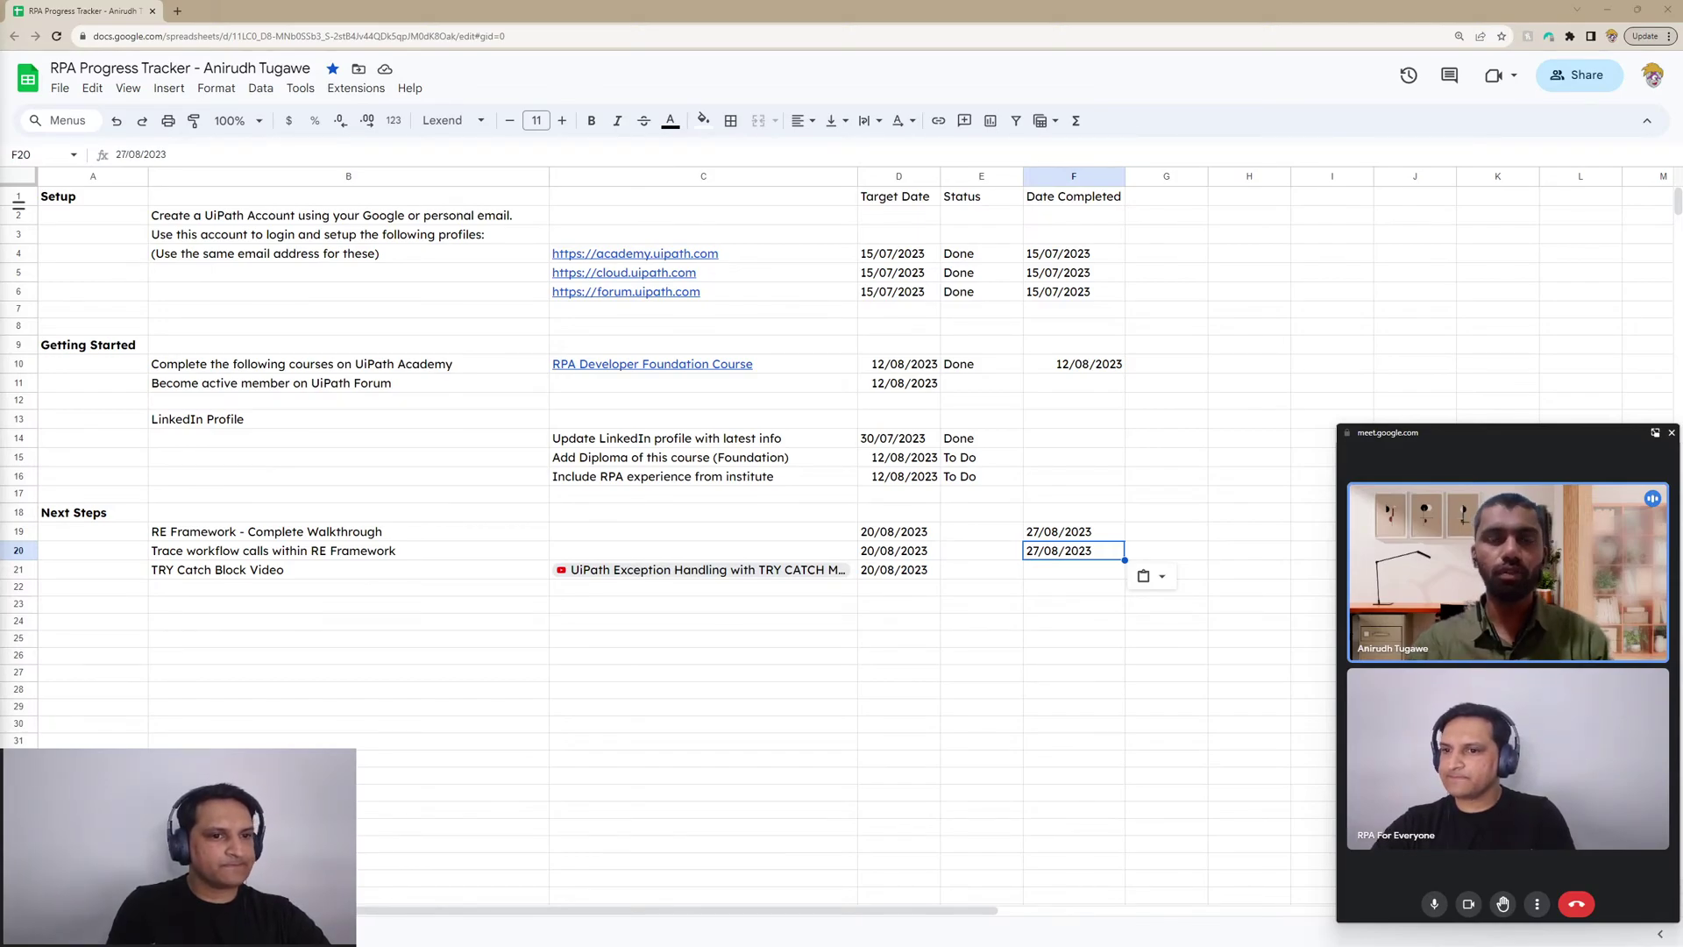
Set the target date of the TRY Catch Block Video task to 03/09/2023
left_click(1038, 572)
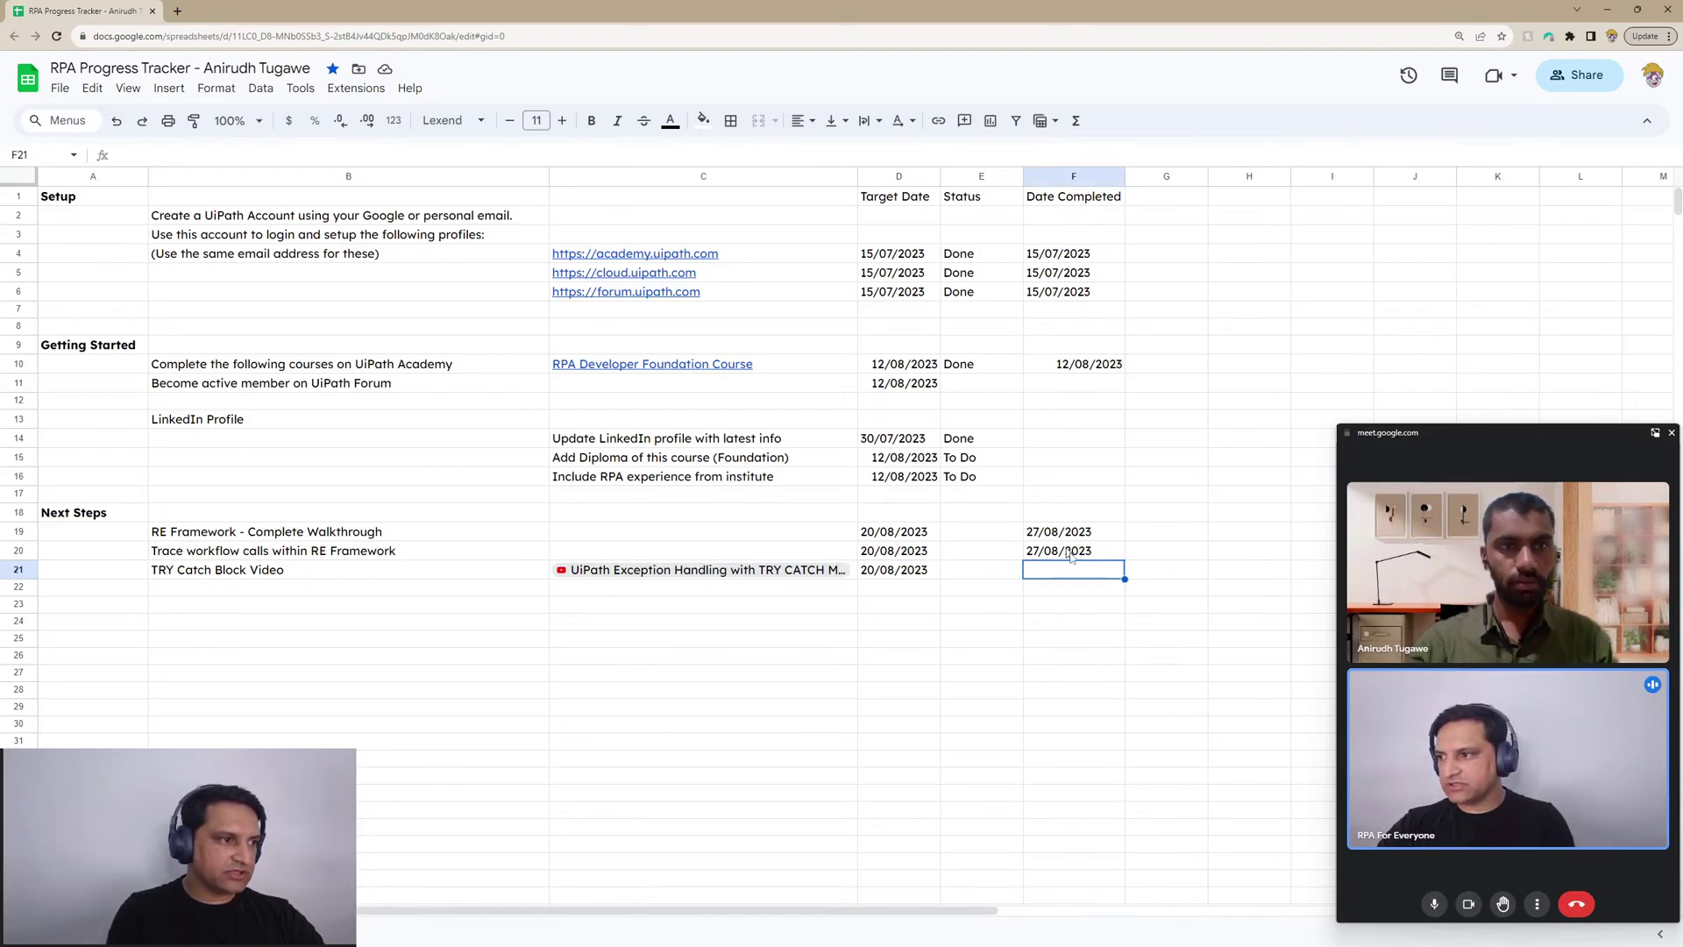
left_click(881, 571)
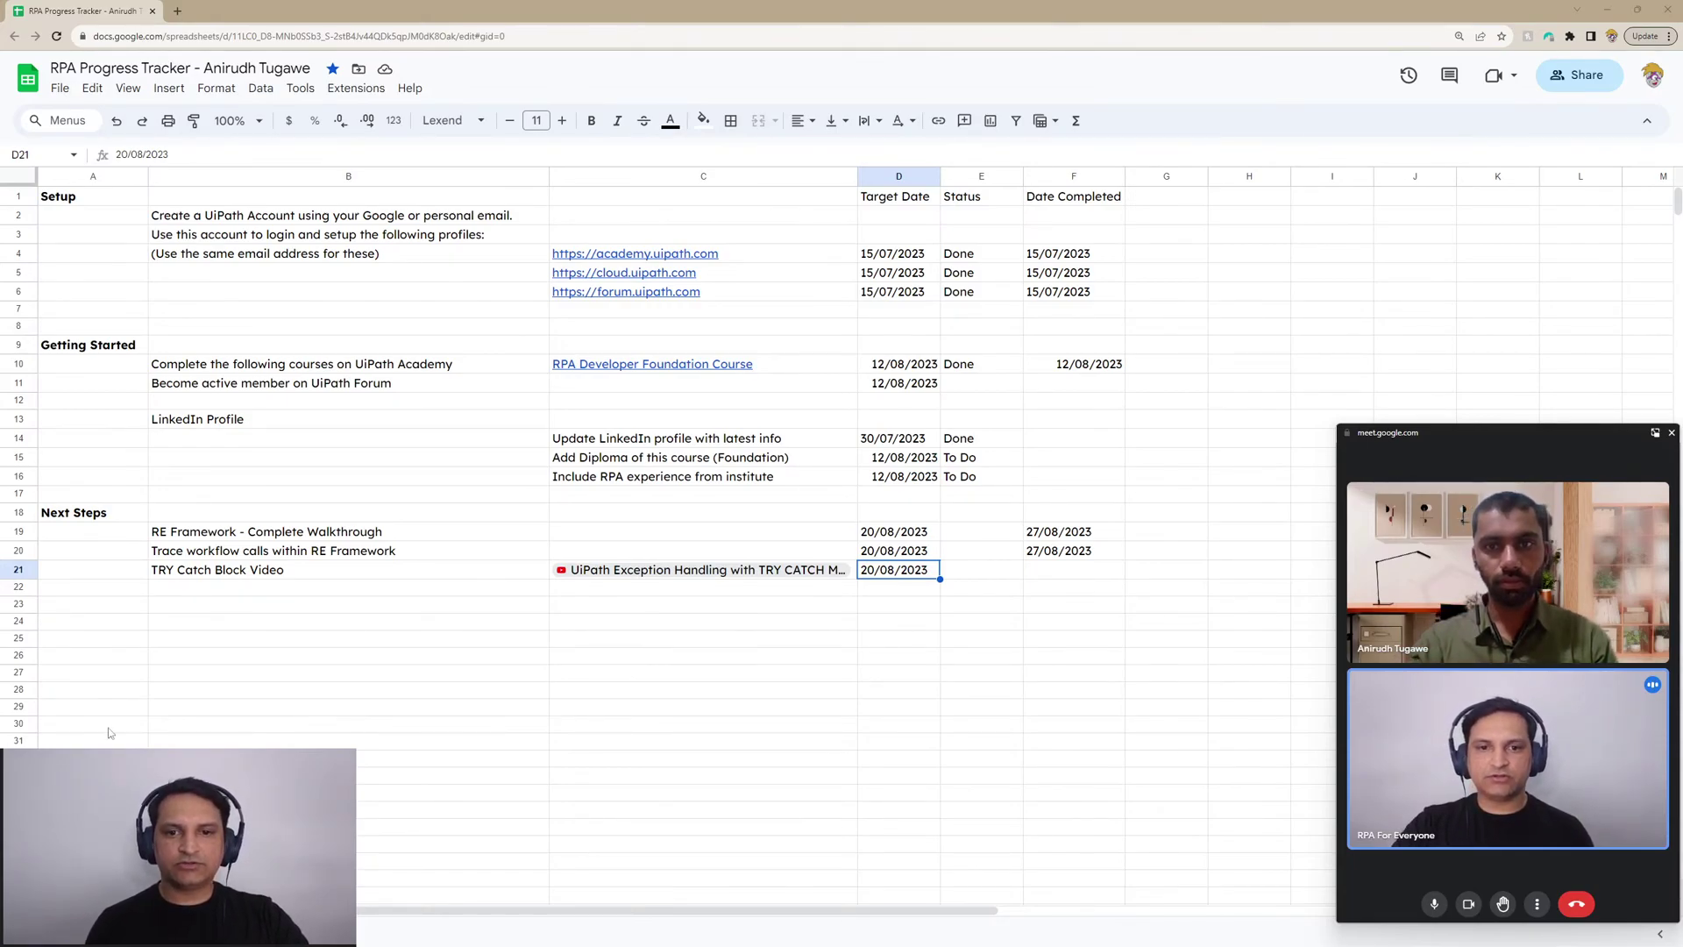
type("03")
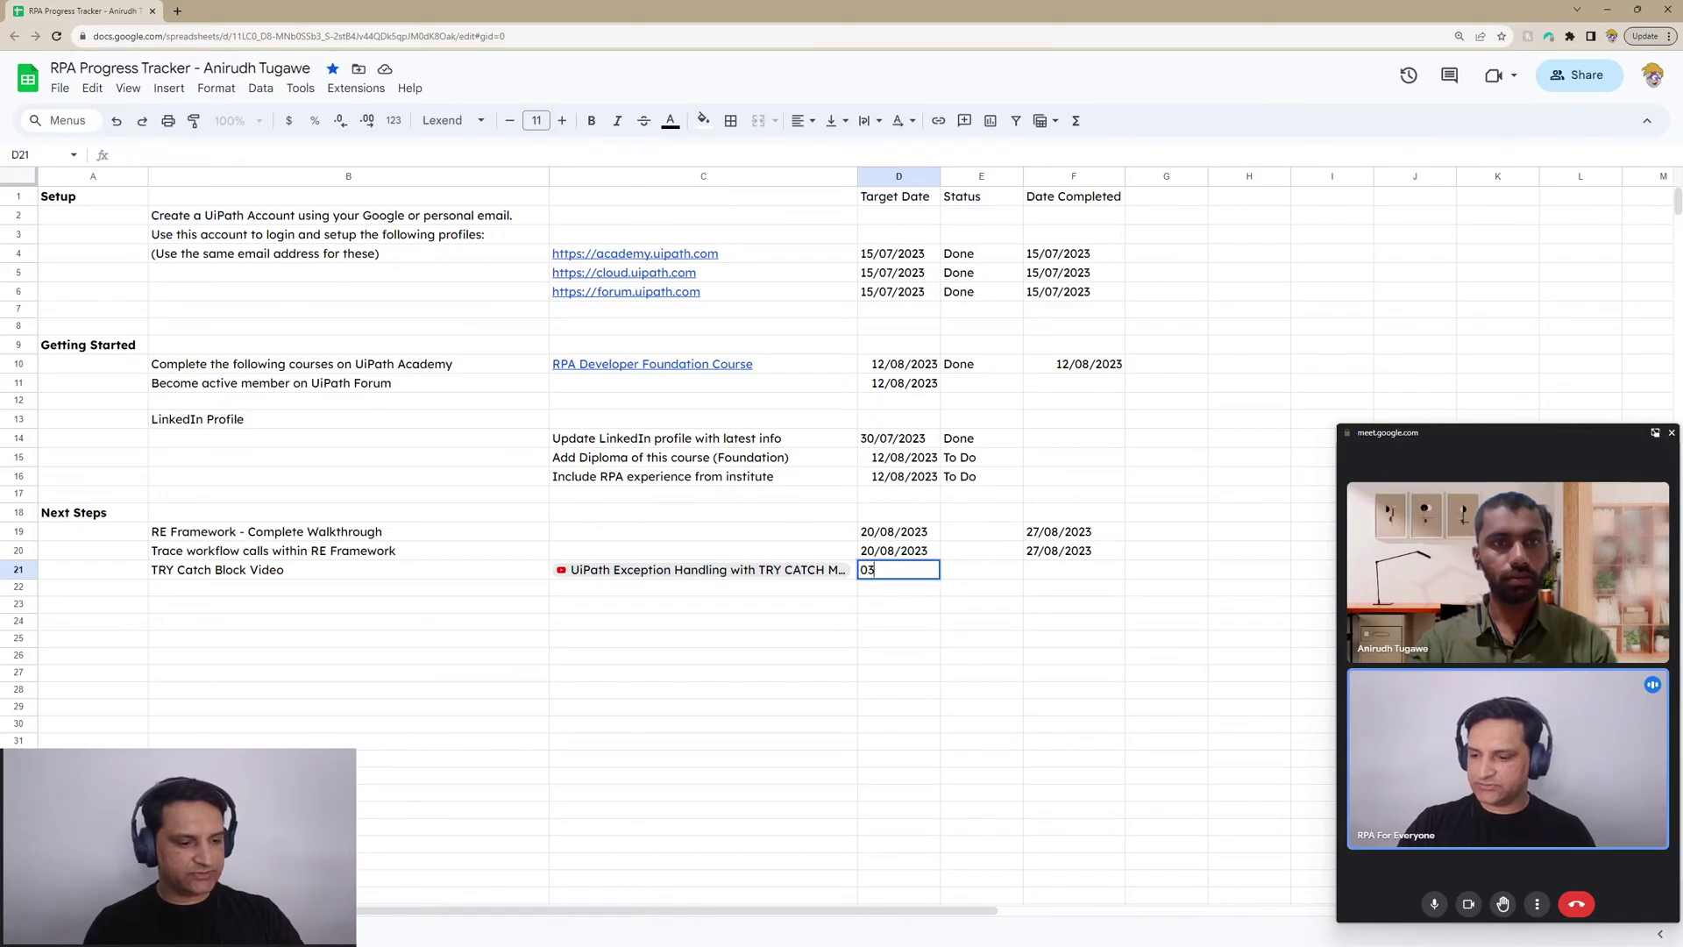
type("/092023")
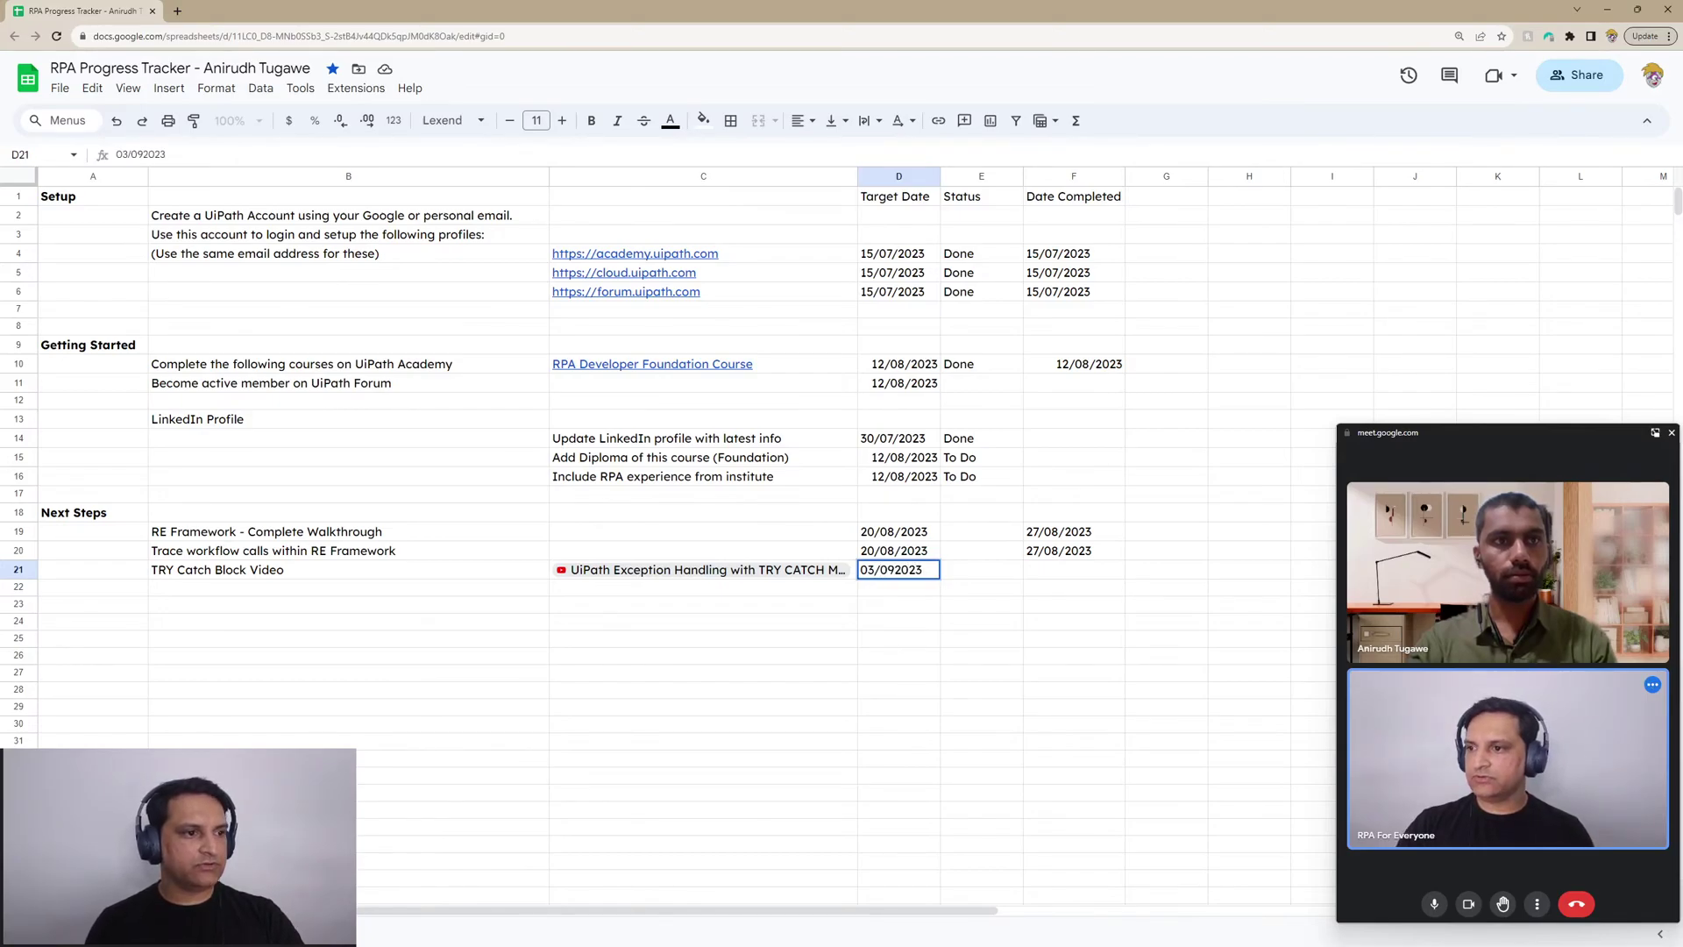
key("Left")
key("Right")
key("Return")
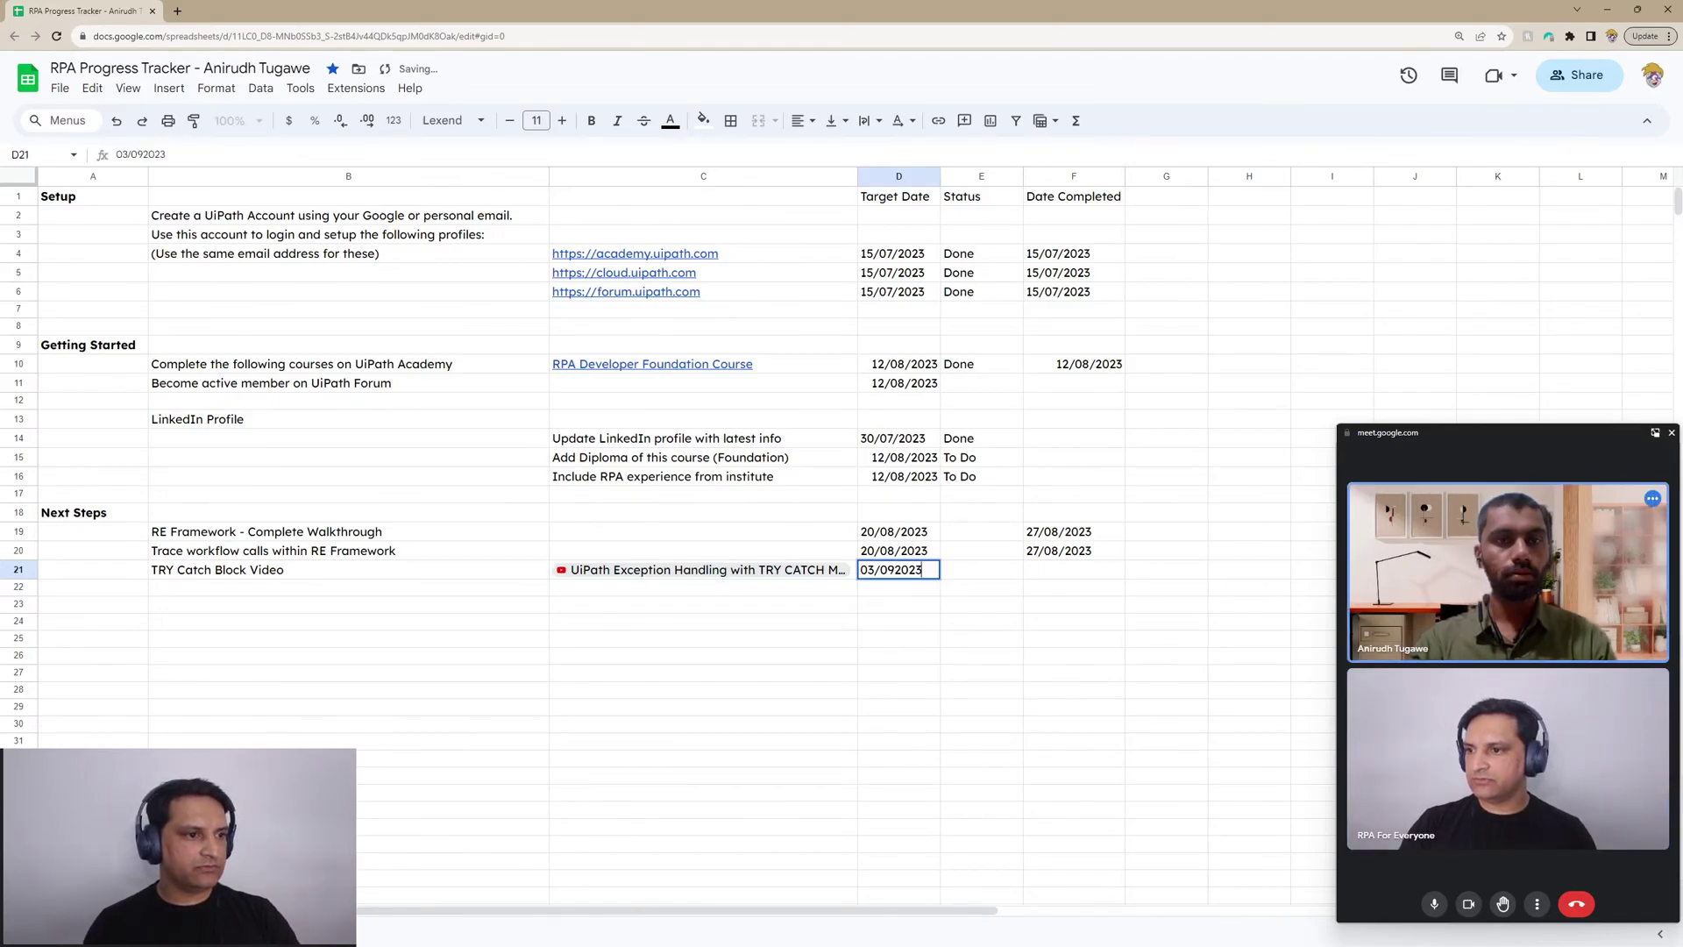
type("/")
key("Return")
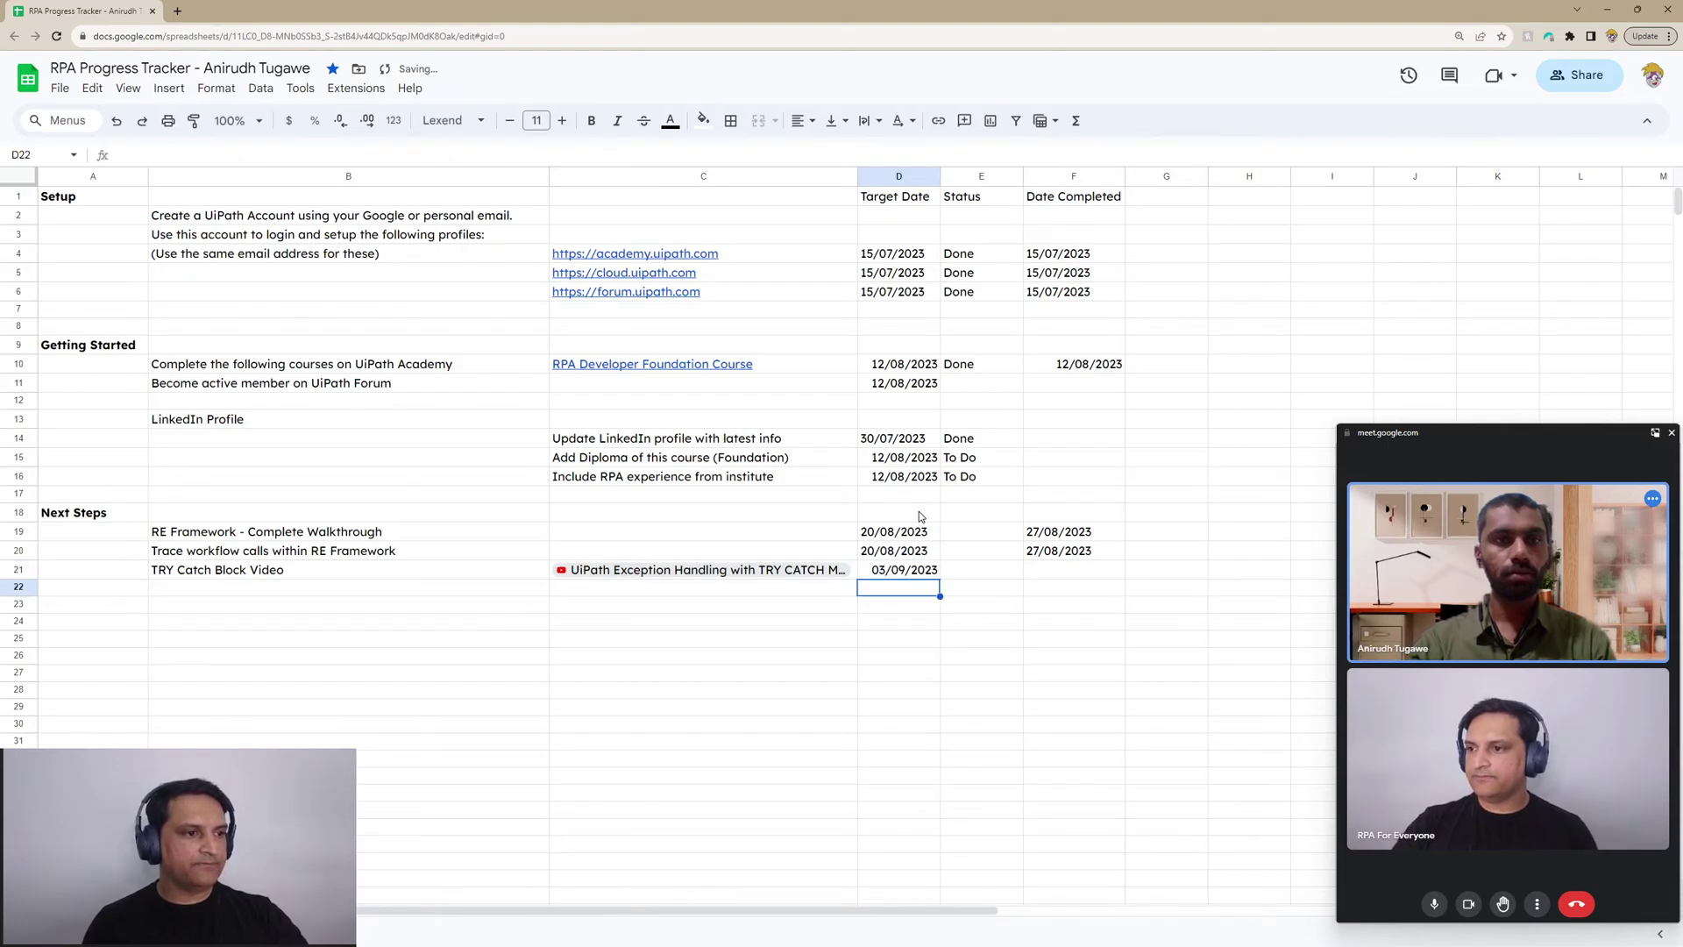
left_click(869, 570)
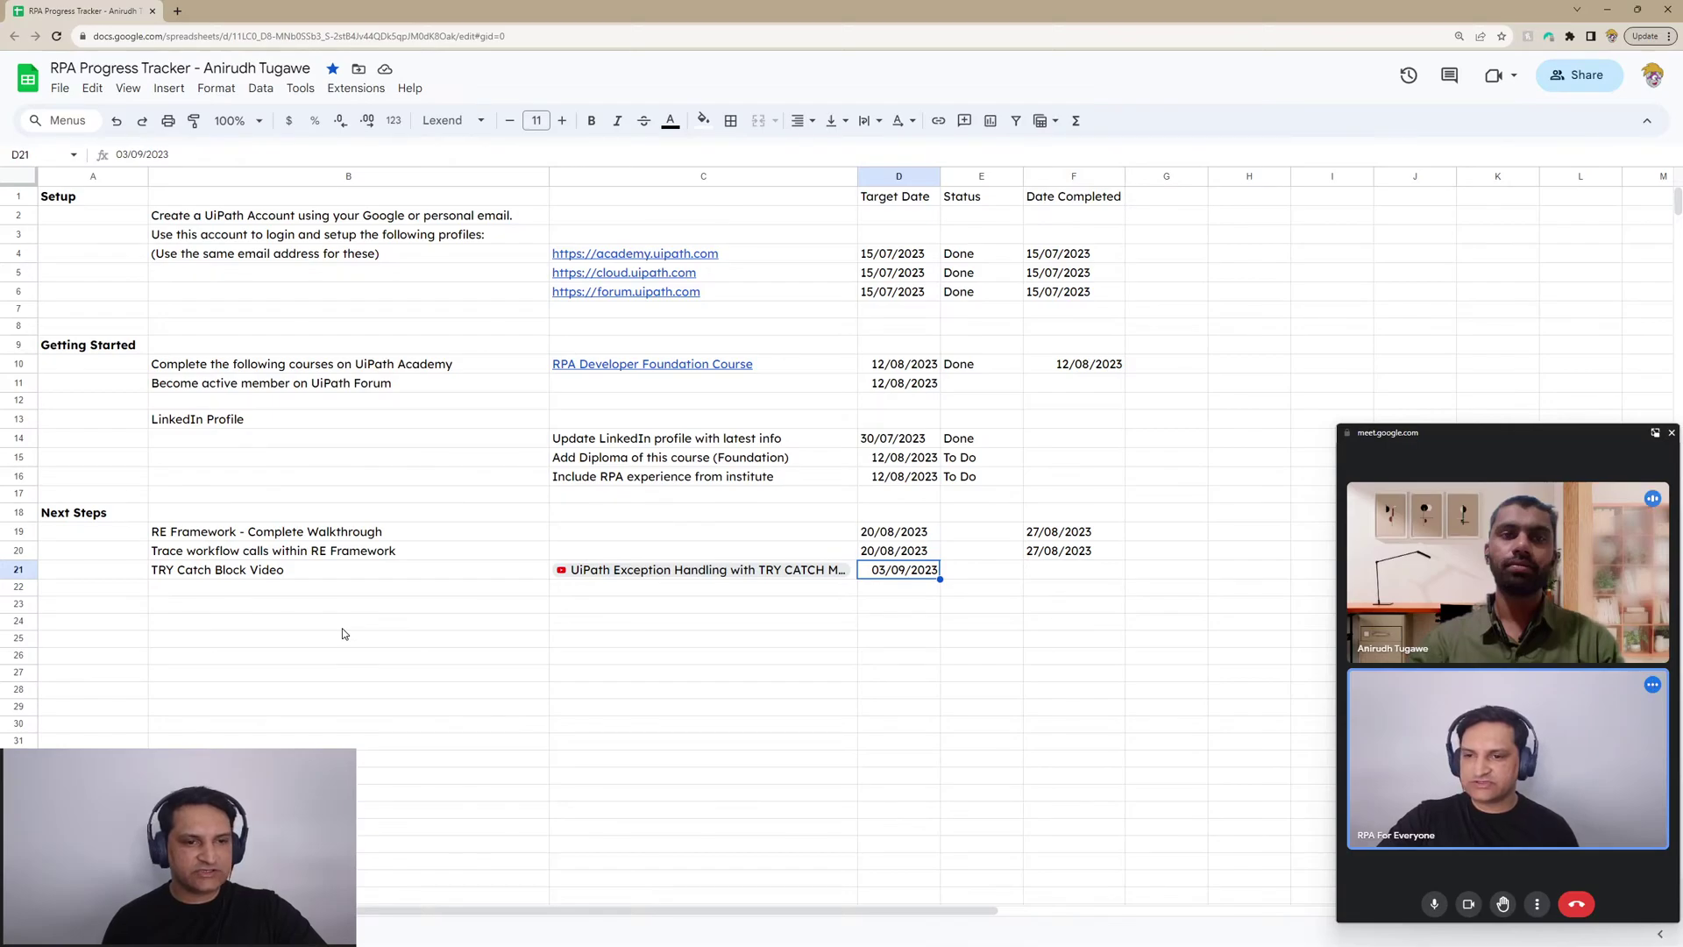
left_click(334, 593)
left_click(633, 593)
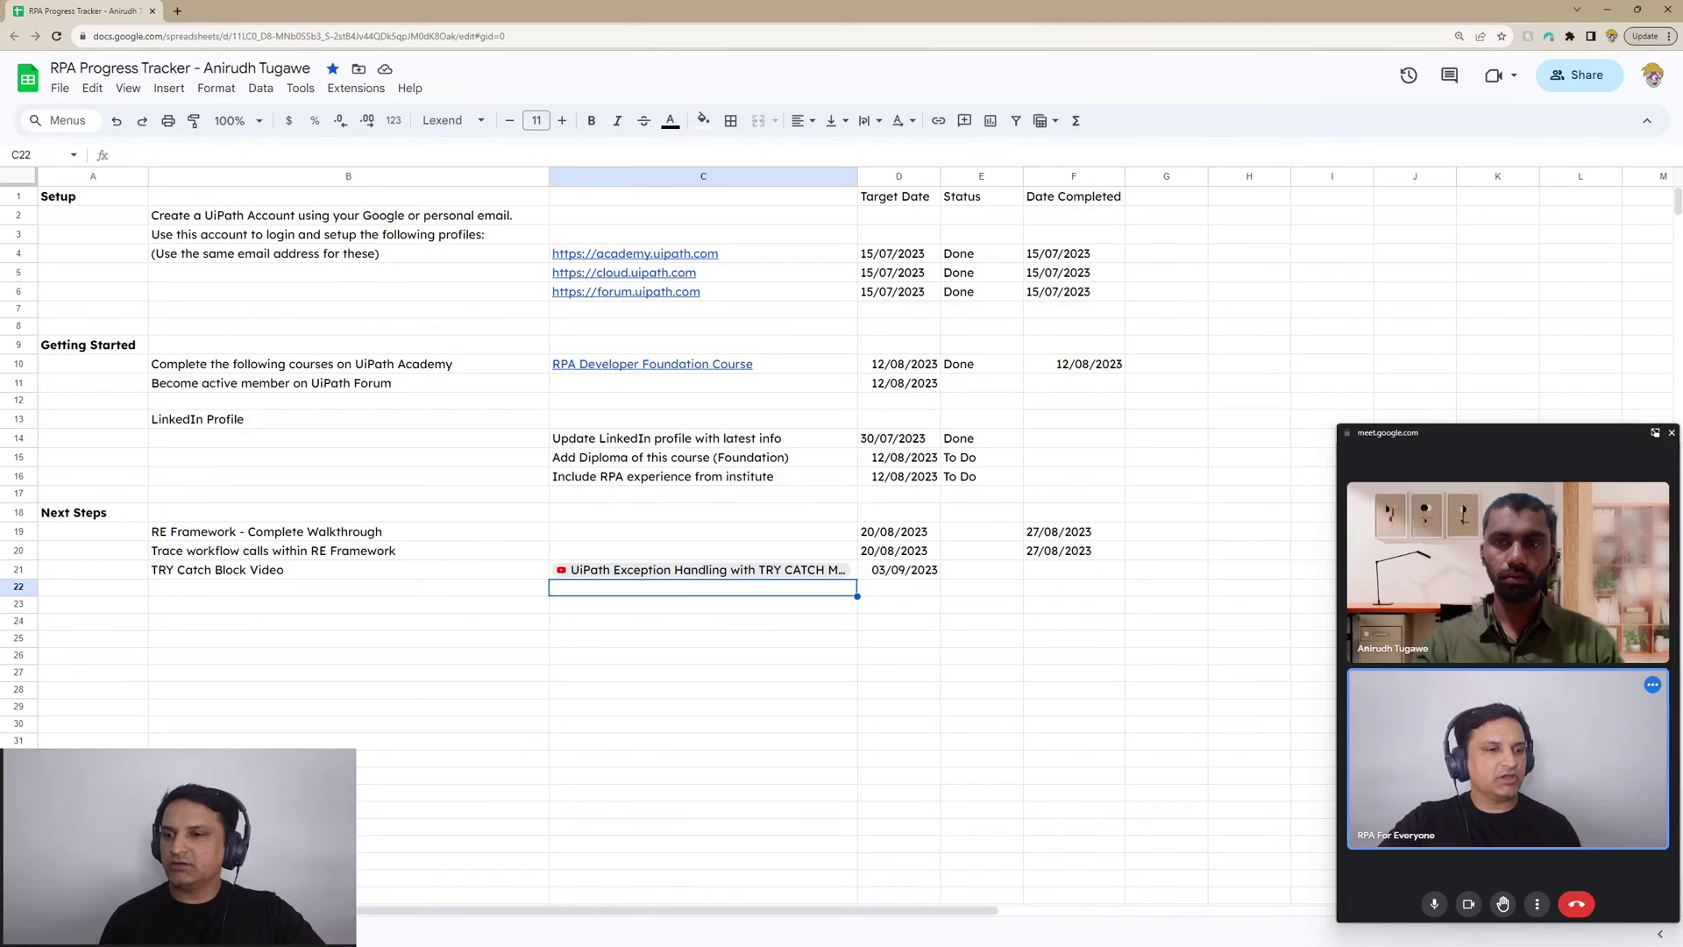
Switch to the REFramework Walkthrough project in UiPath Studio, open Main.xaml and look inside its Get Transaction Data state
left_click_drag(0, 241, 754, 0)
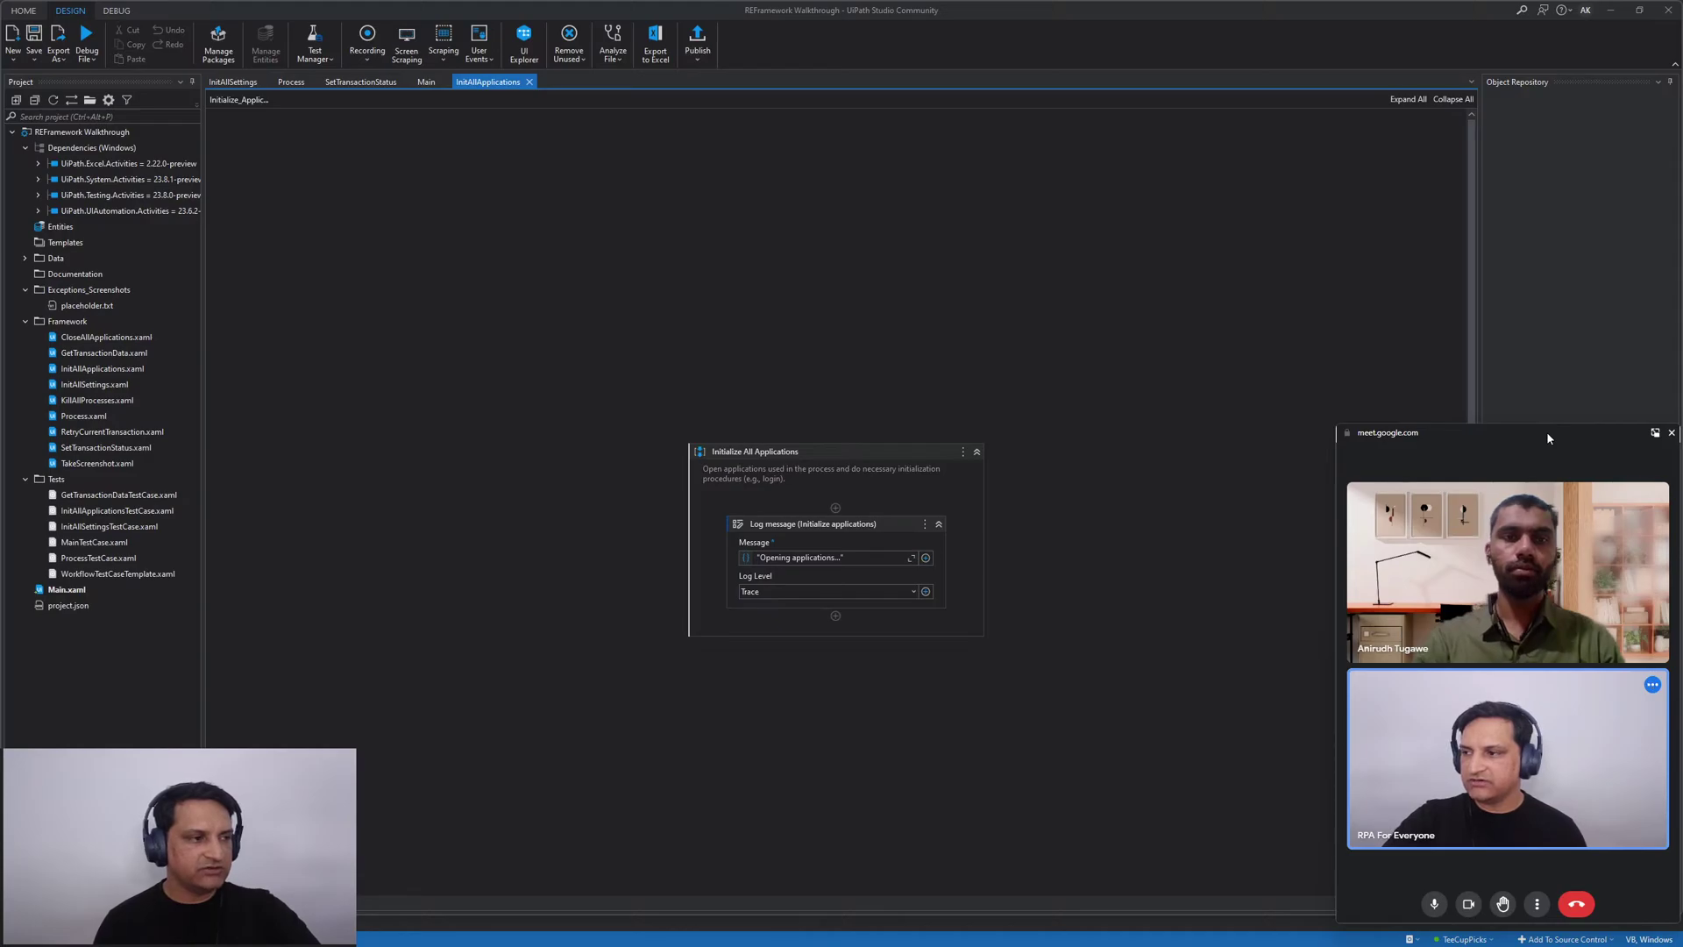
left_click_drag(1546, 430, 4, 433)
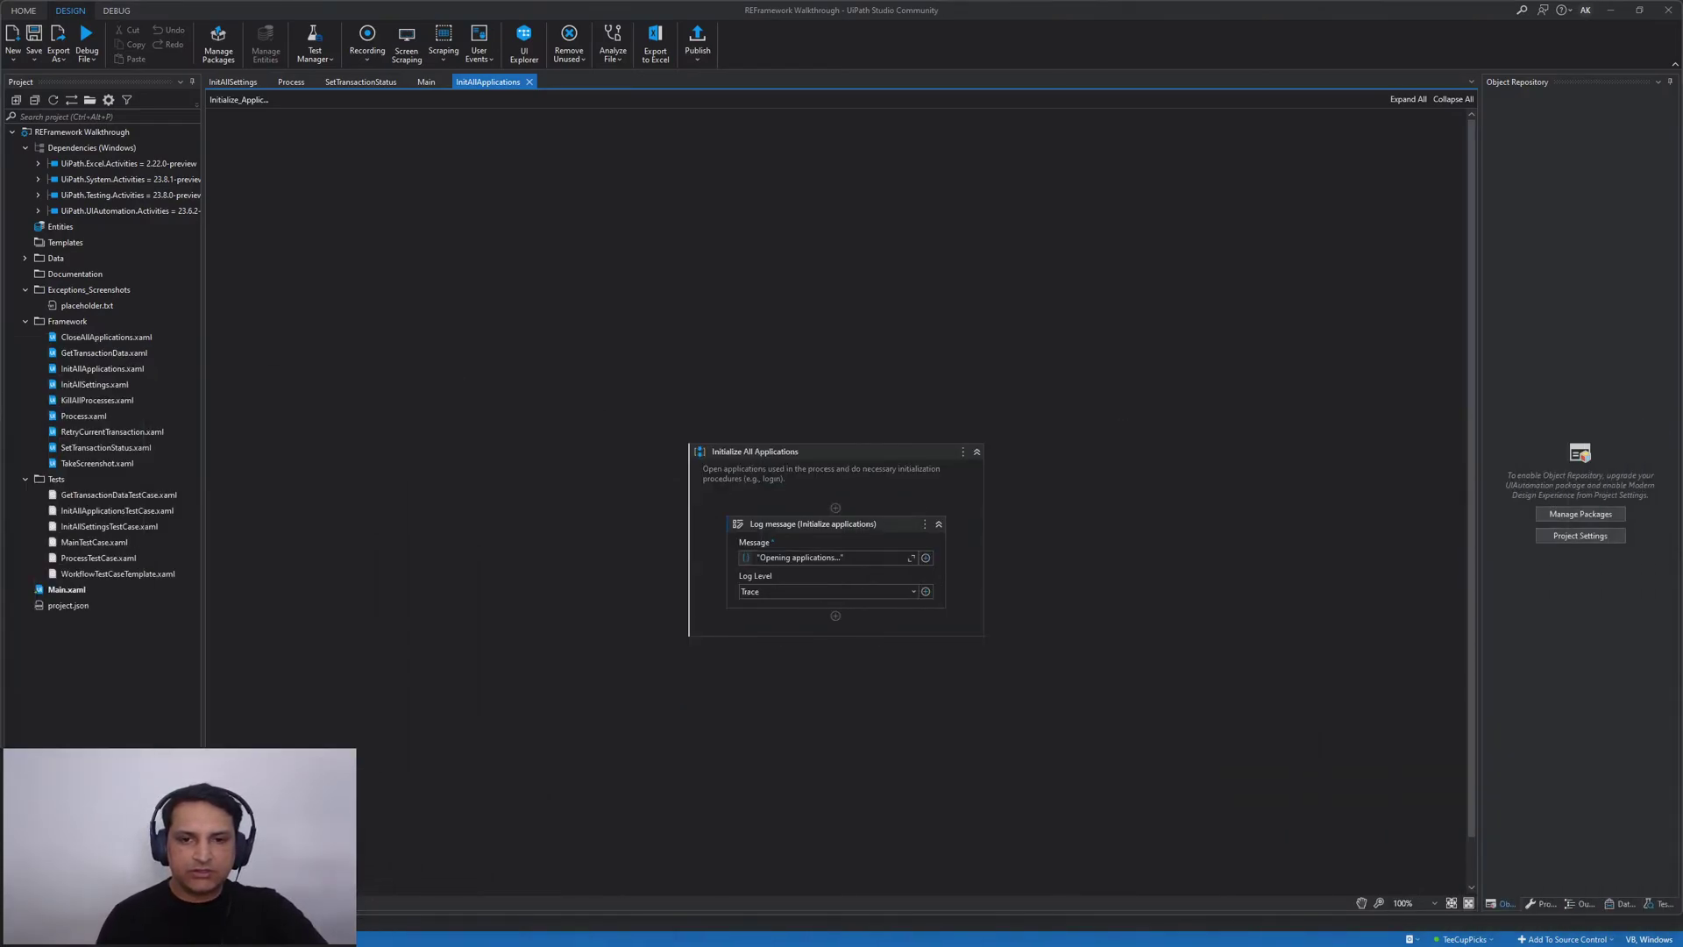
left_click_drag(4, 434, 1554, 432)
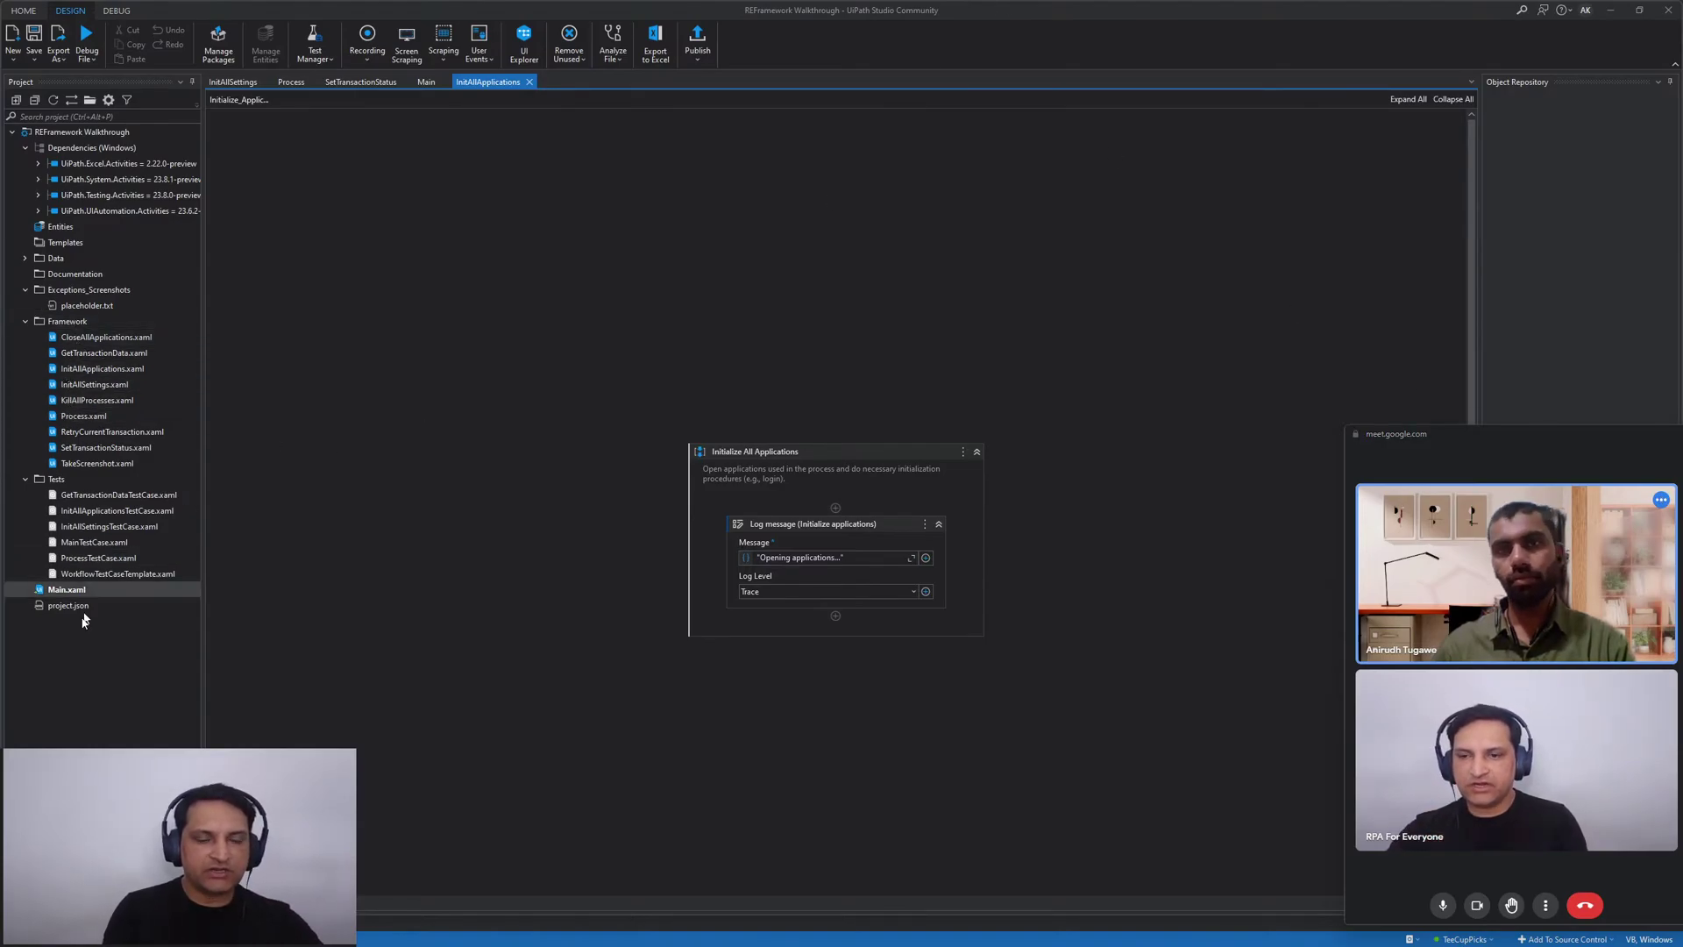
double_click(66, 589)
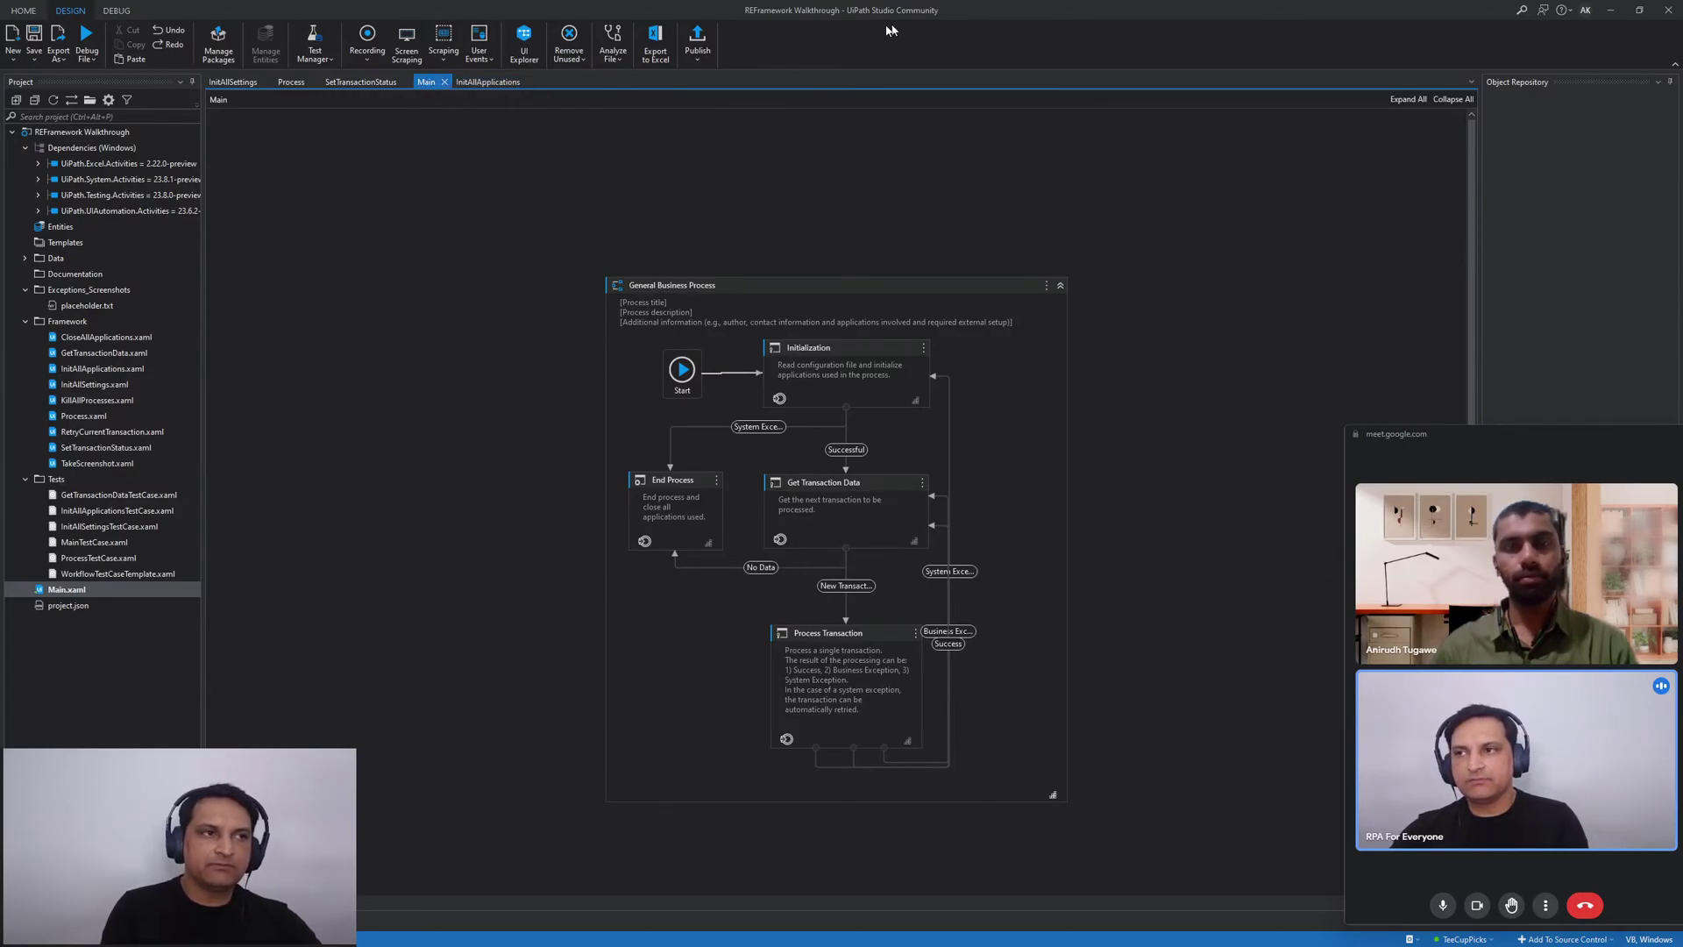
double_click(847, 537)
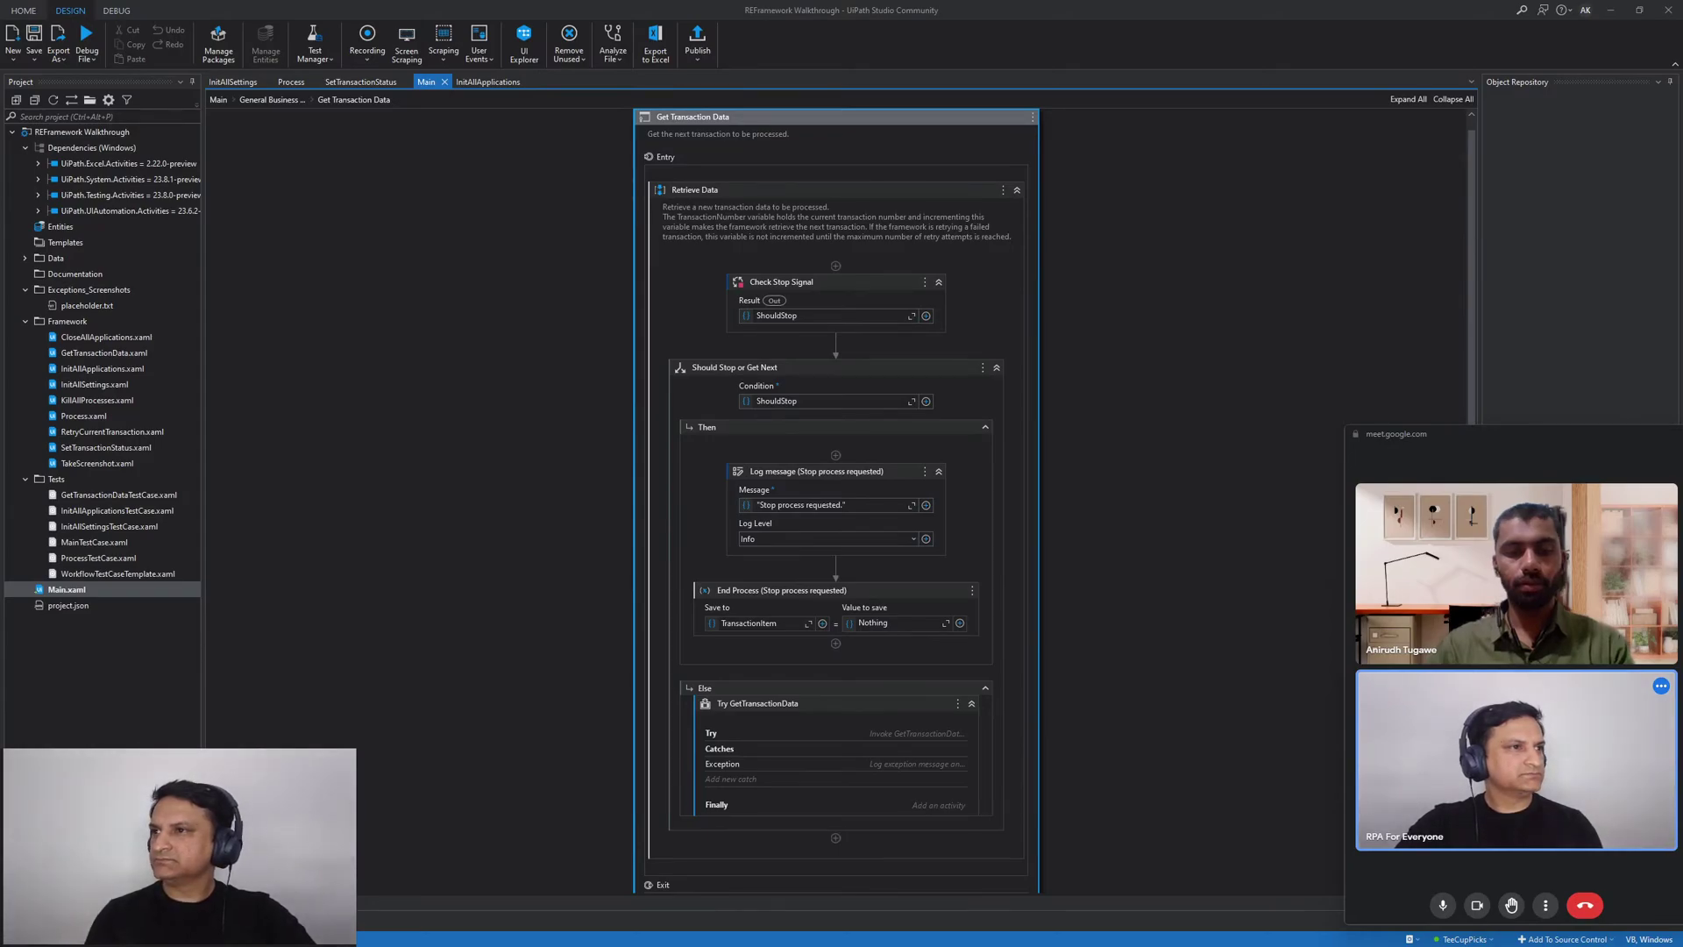
left_click(608, 373)
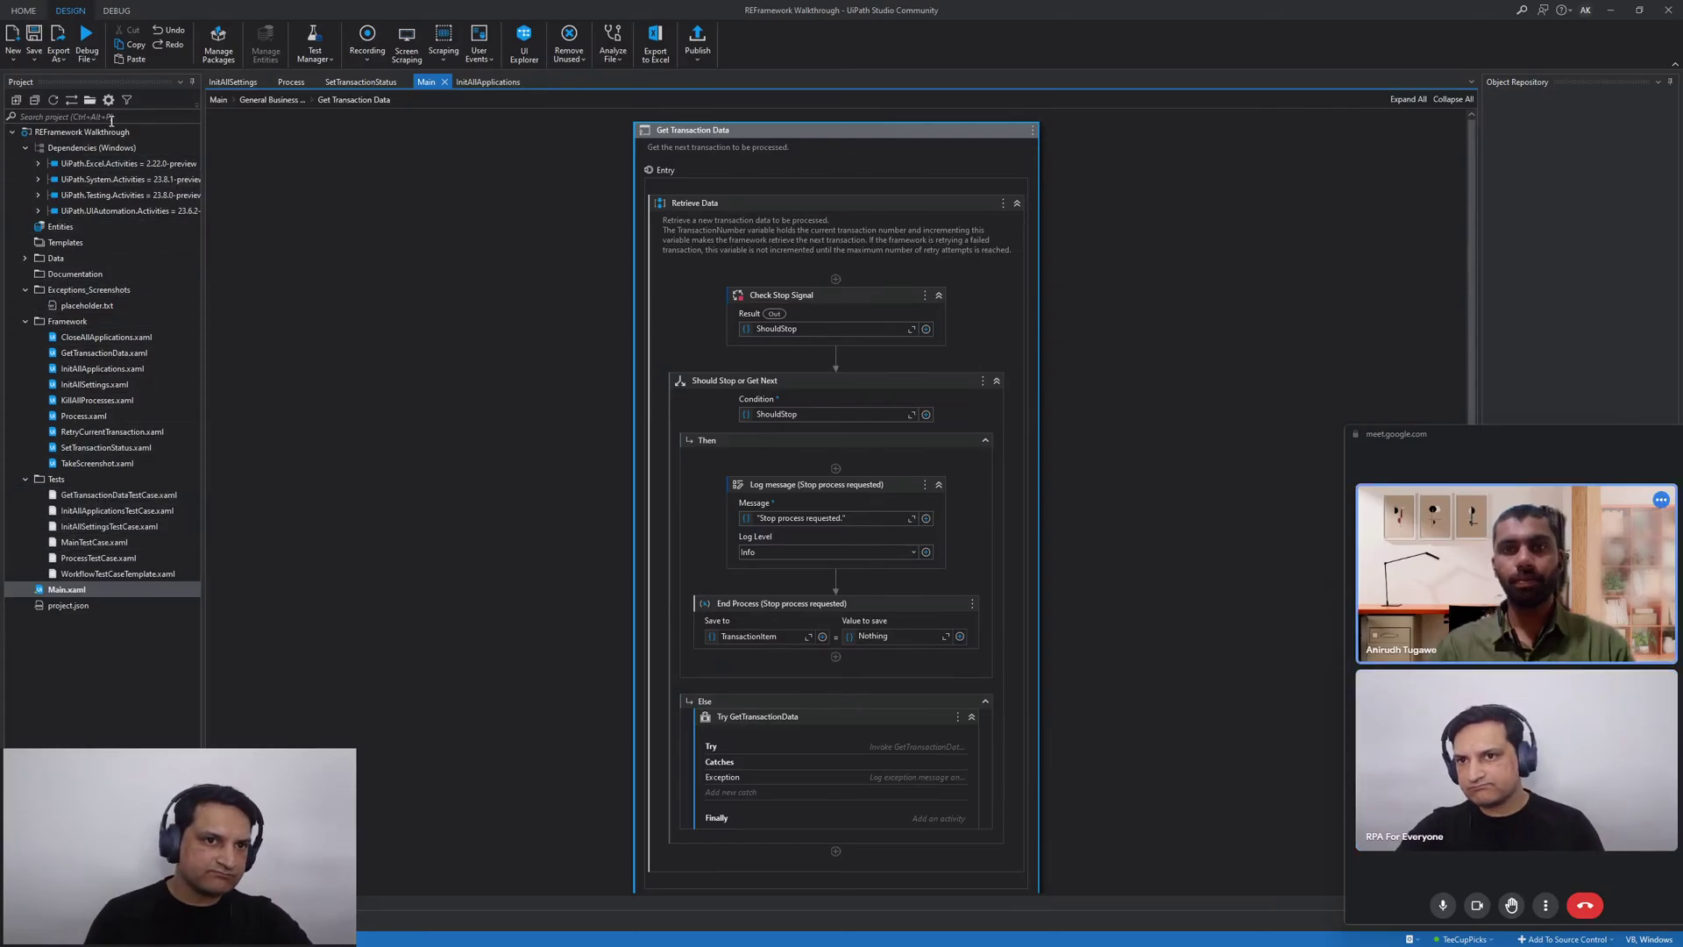
Look into the project's Data folder in the project tree and show that folder in File Explorer
left_click(91, 100)
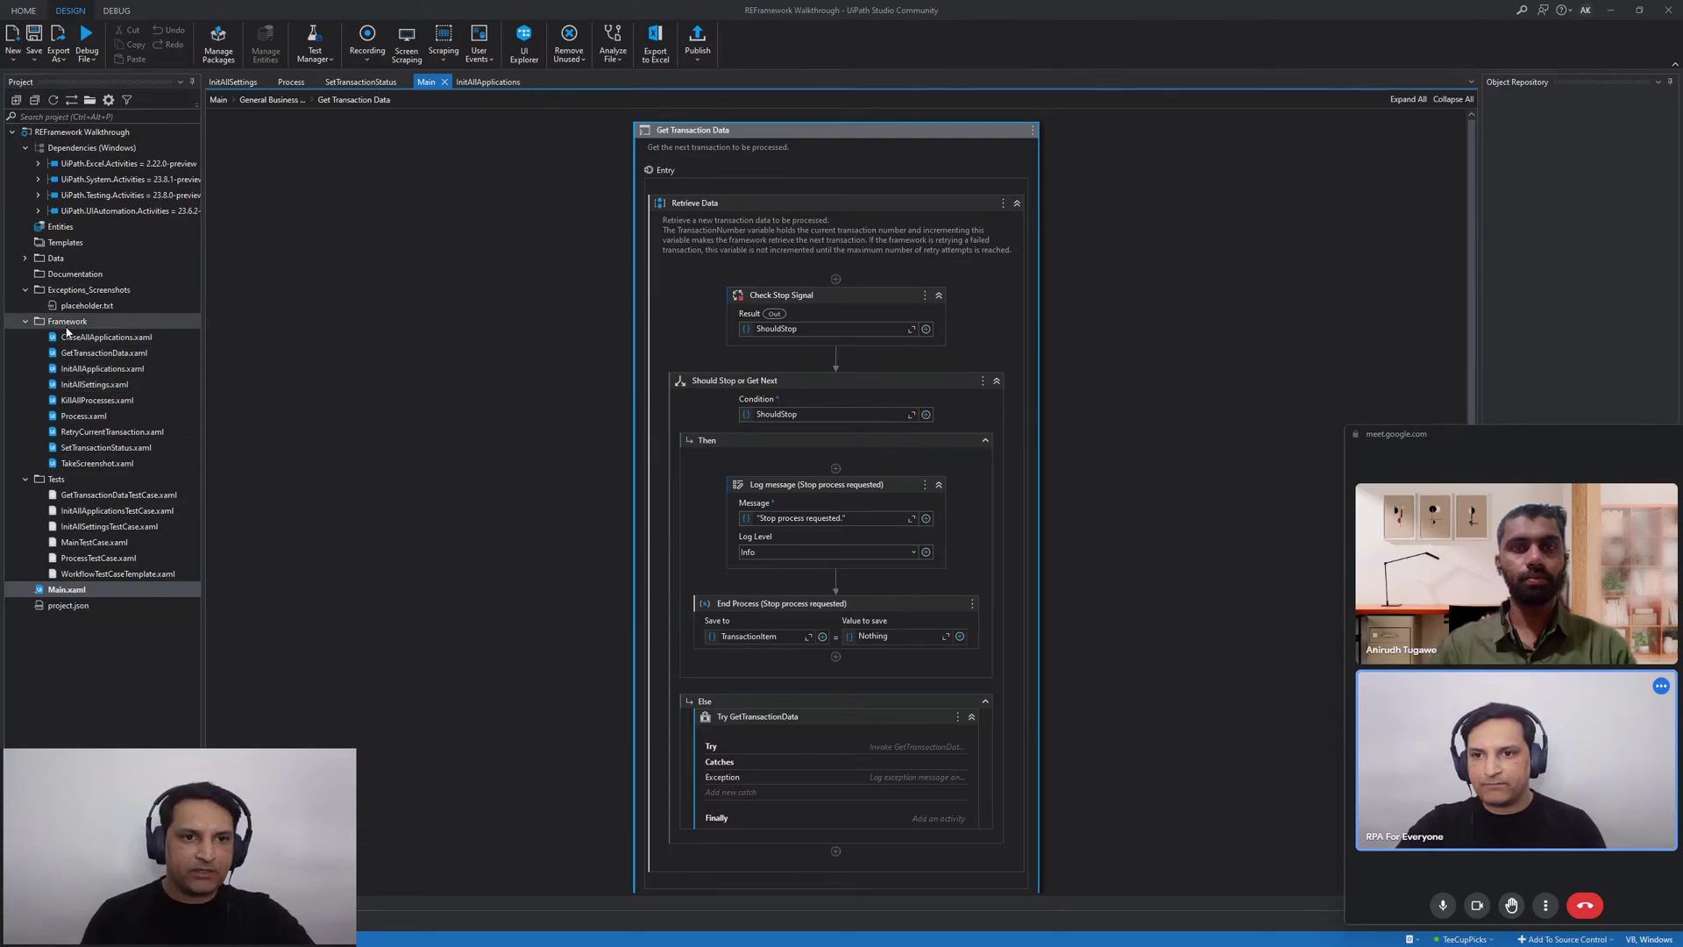
left_click(25, 259)
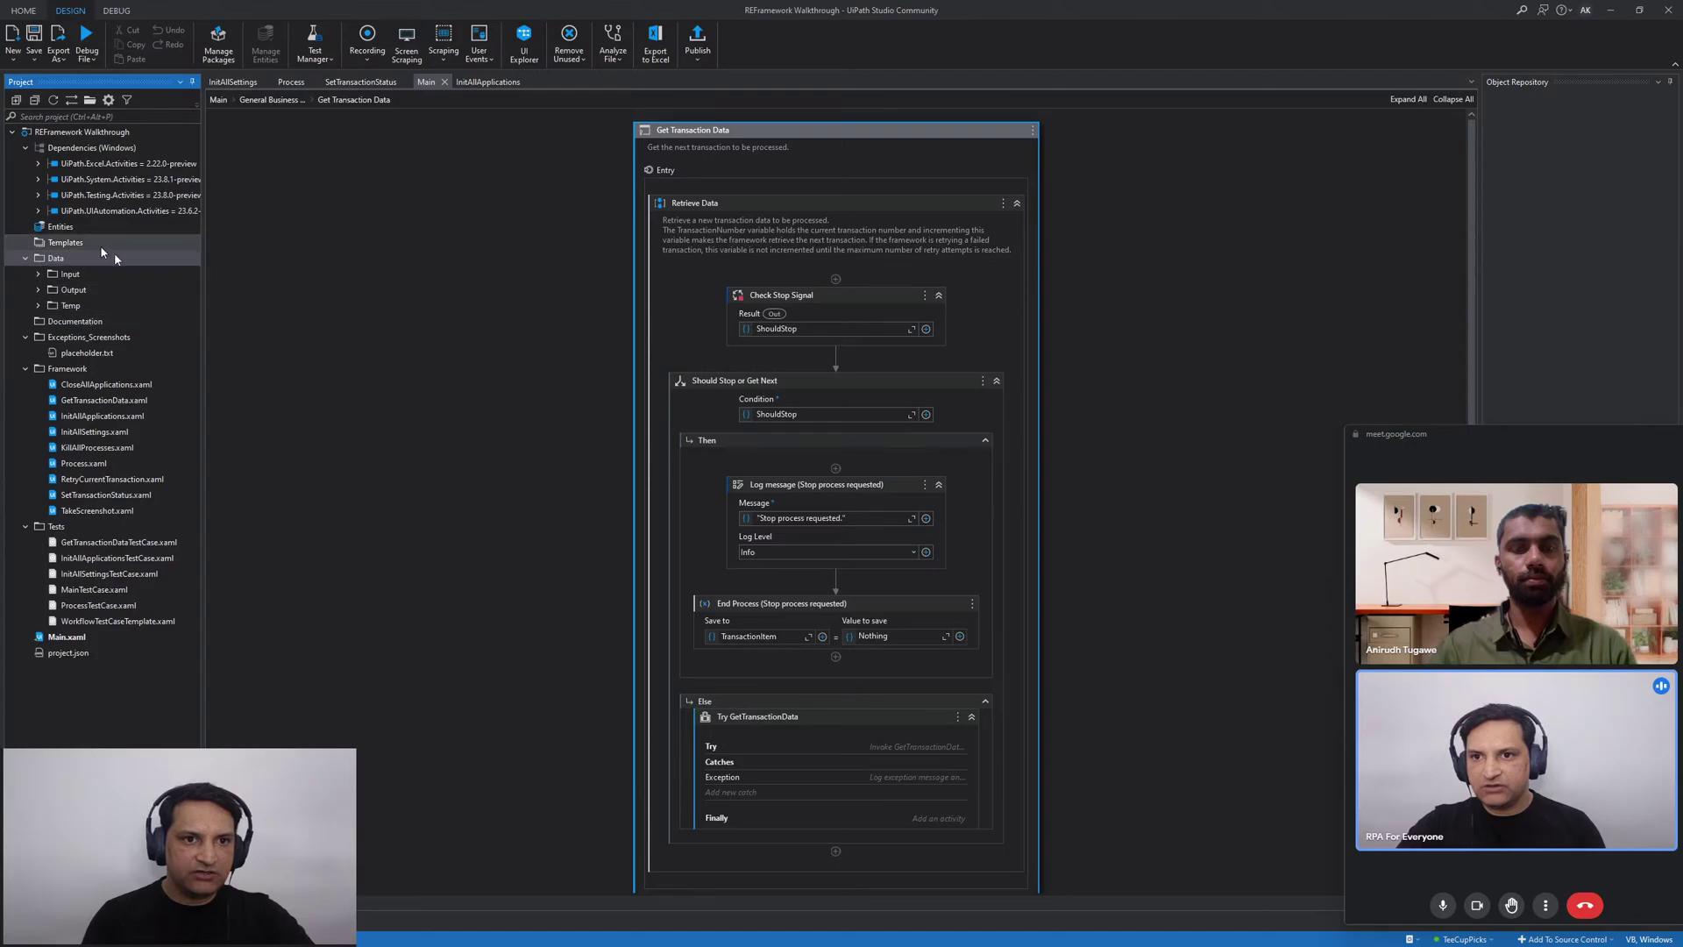
left_click(38, 274)
left_click(38, 275)
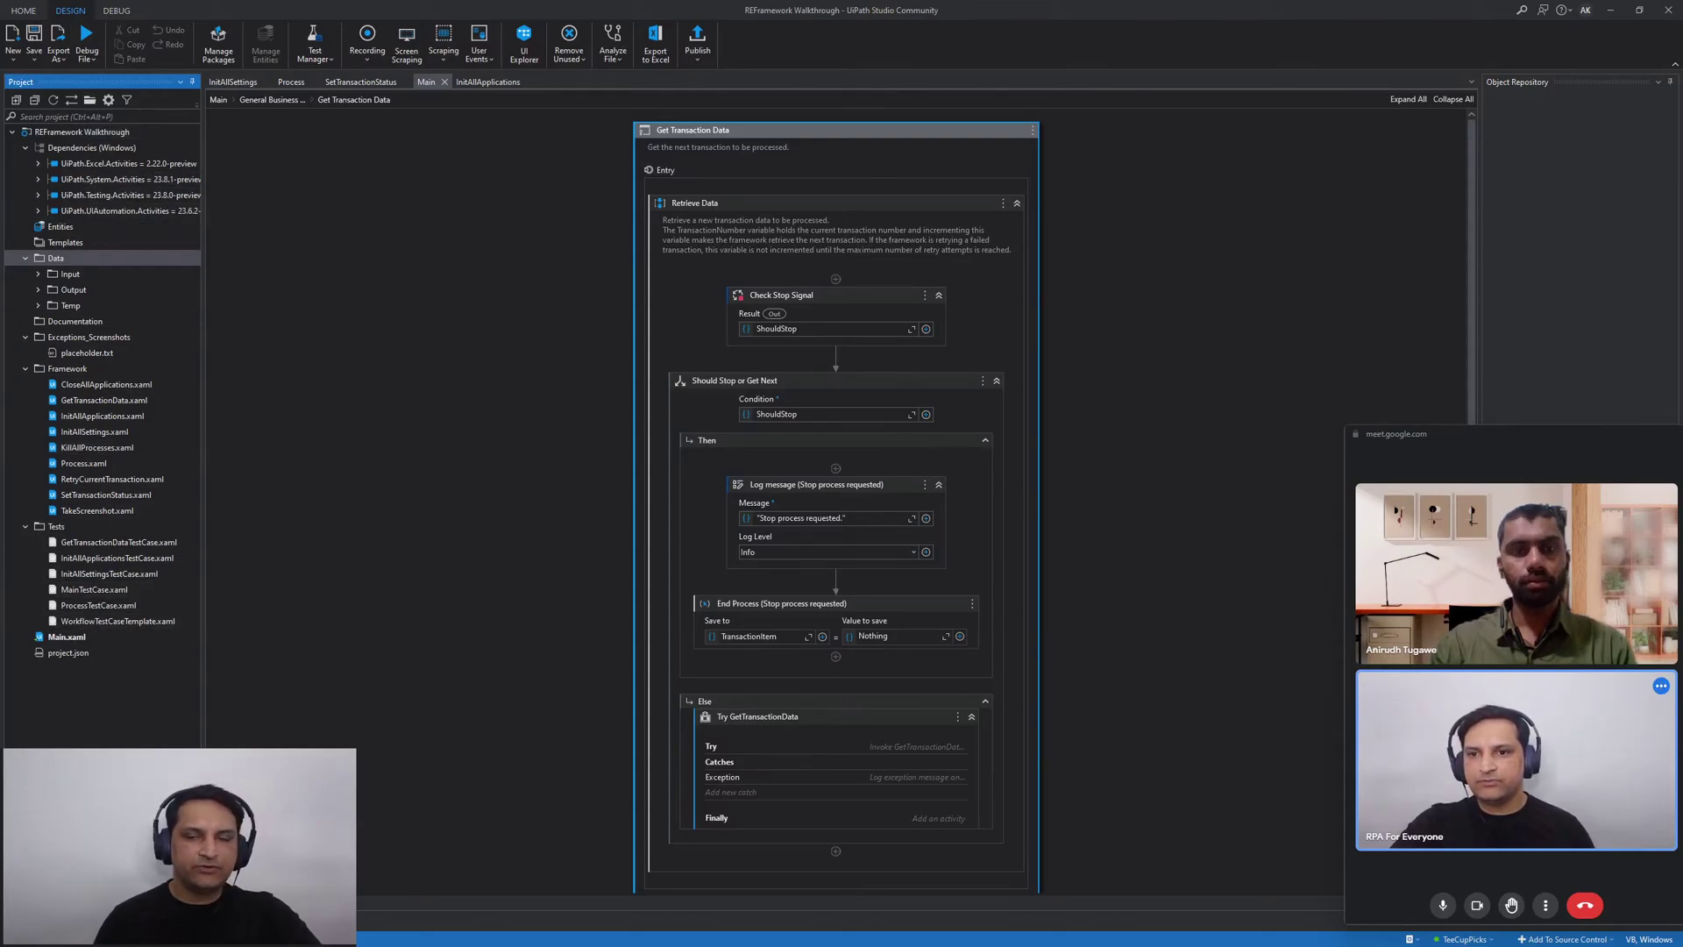
left_click_drag(565, 337, 650, 2)
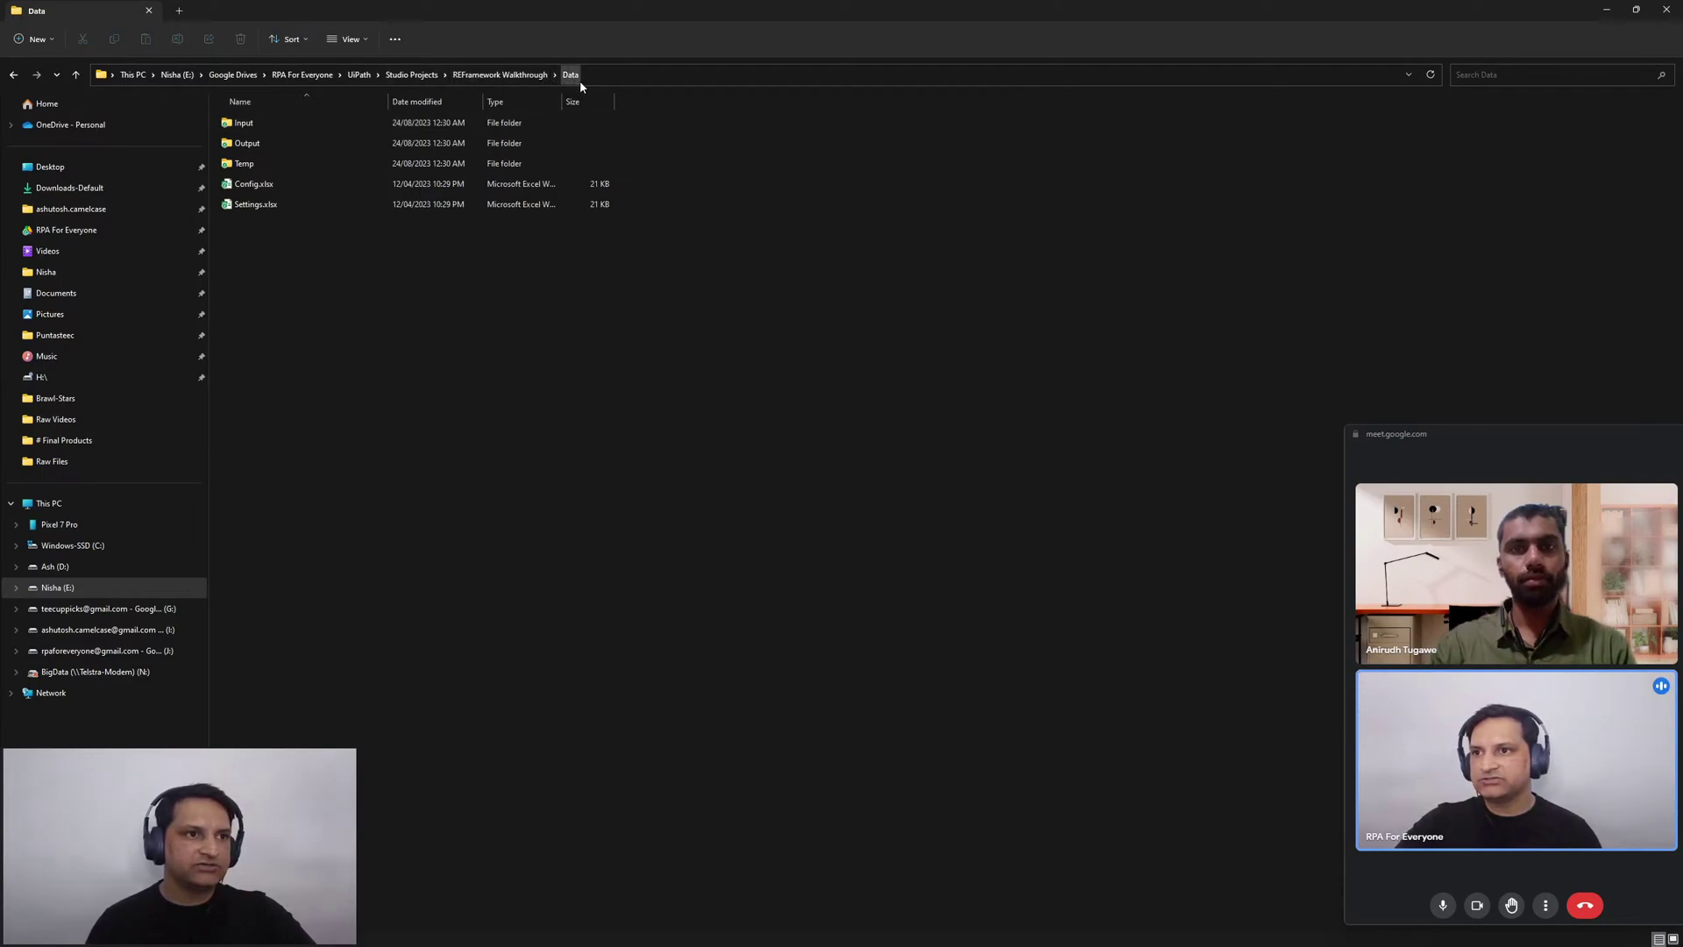
Open Config.xlsx in Excel and view its sheets with the retry and log message entries and the Orchestrator queue settings
double_click(253, 184)
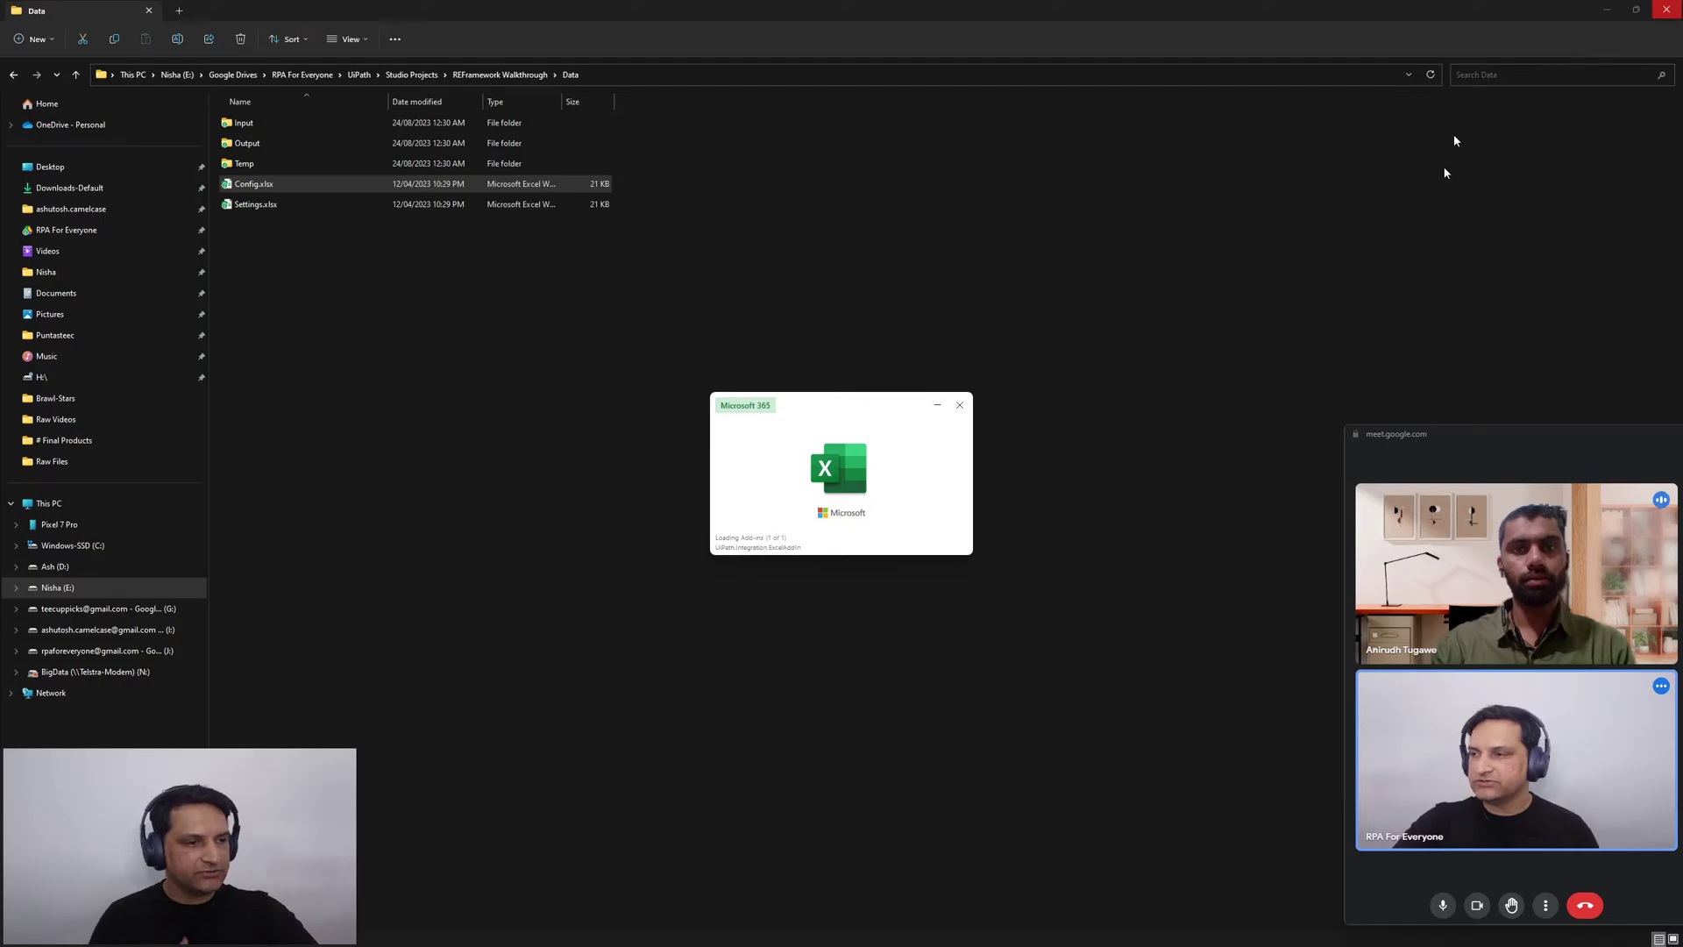
left_click(1606, 10)
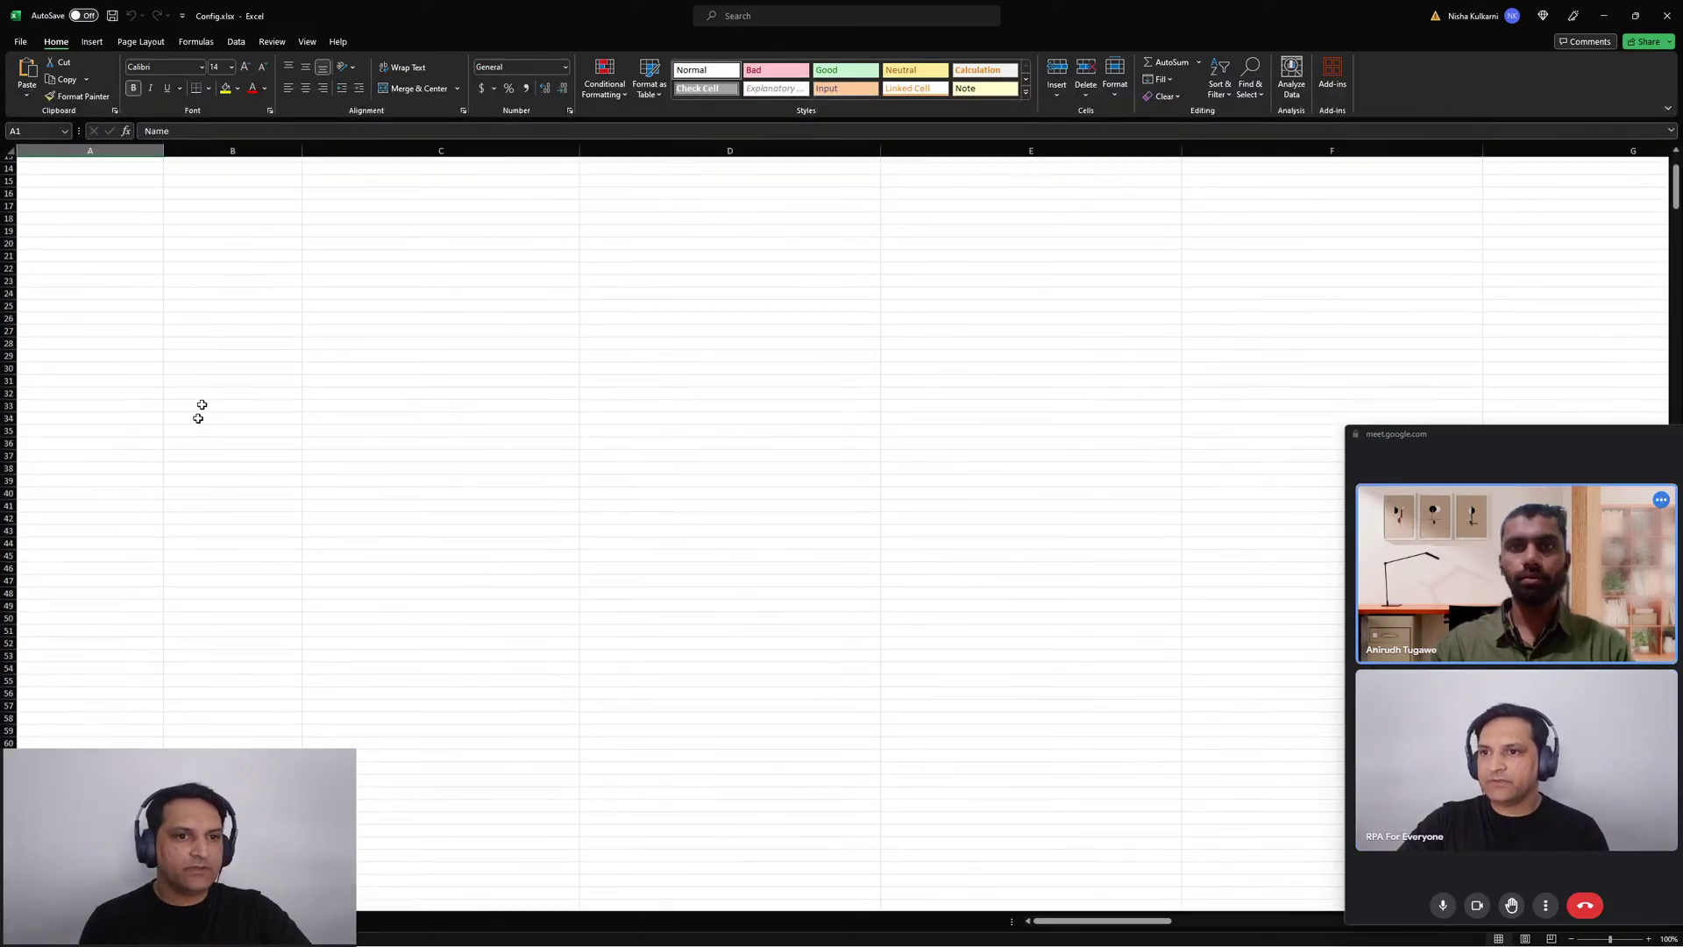
left_click(115, 920)
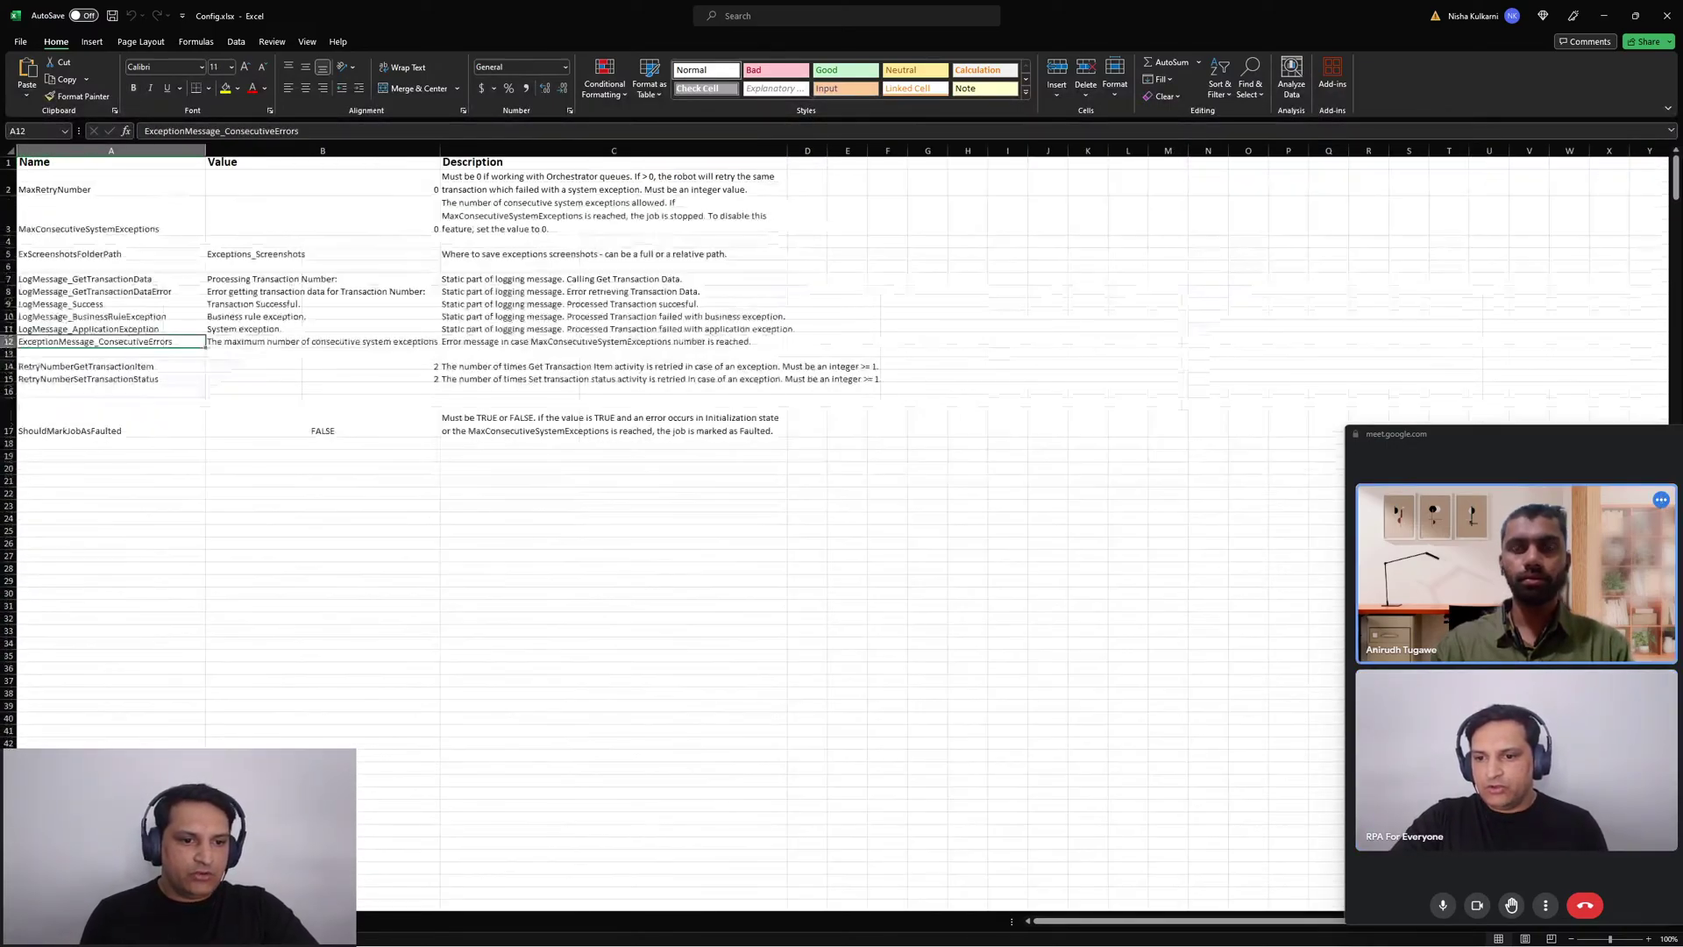
left_click(69, 921)
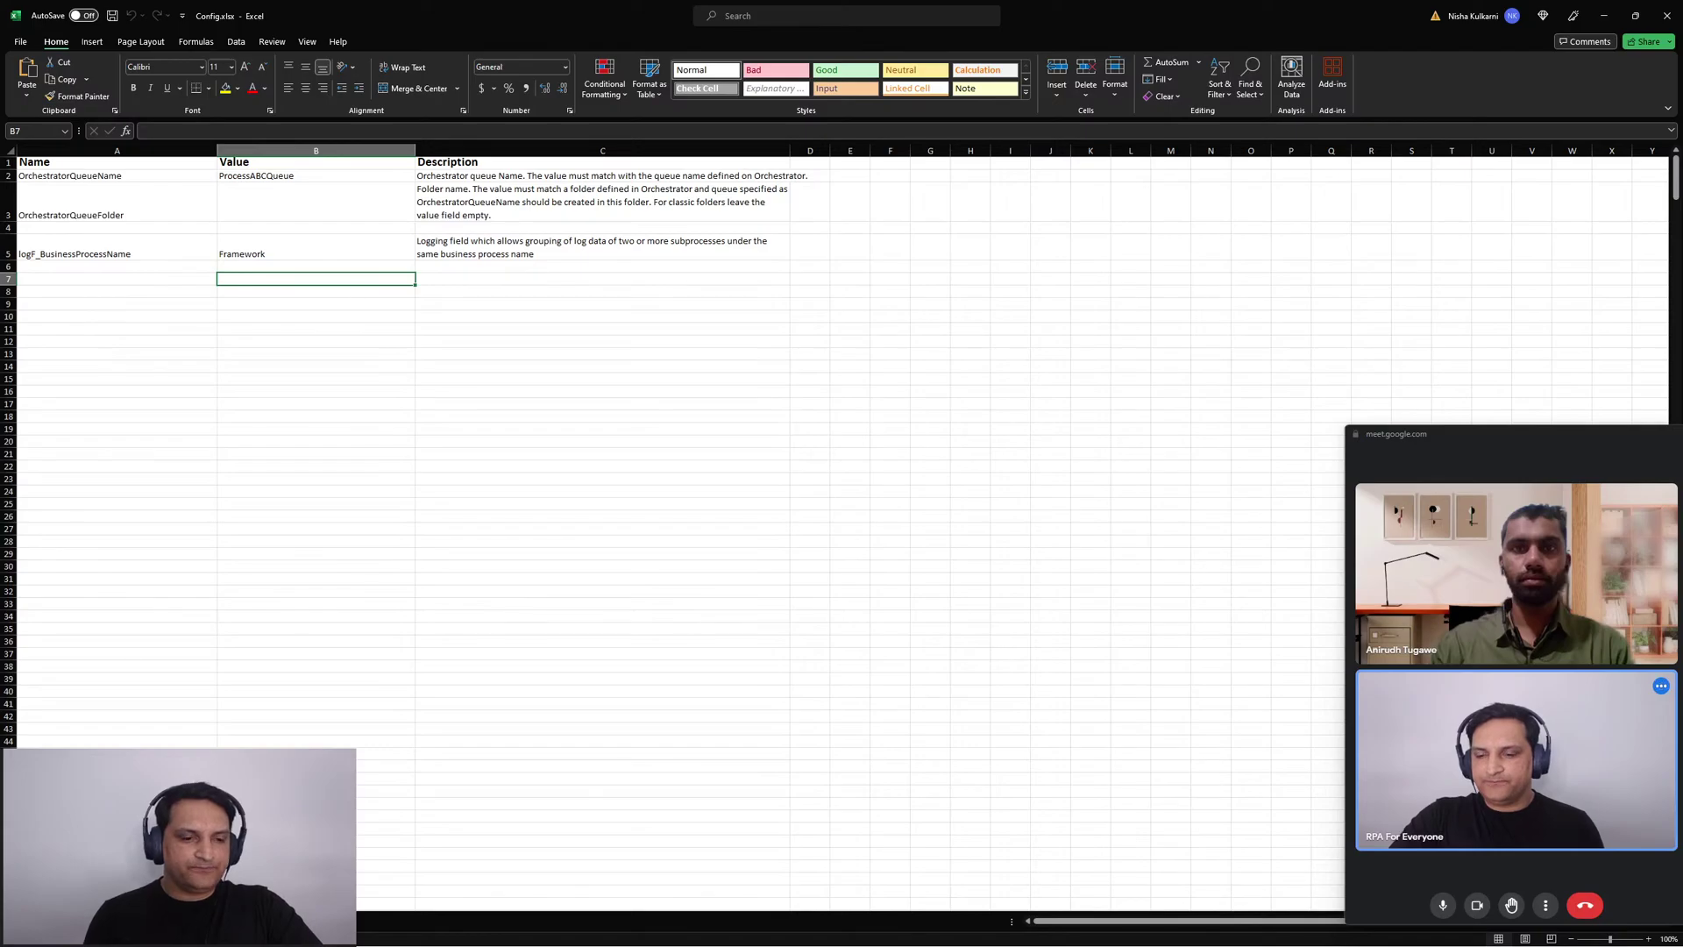
Return to the project files in File Explorer and open REFramework Documentation-EN.pdf from the Documentation folder
key("alt+Tab")
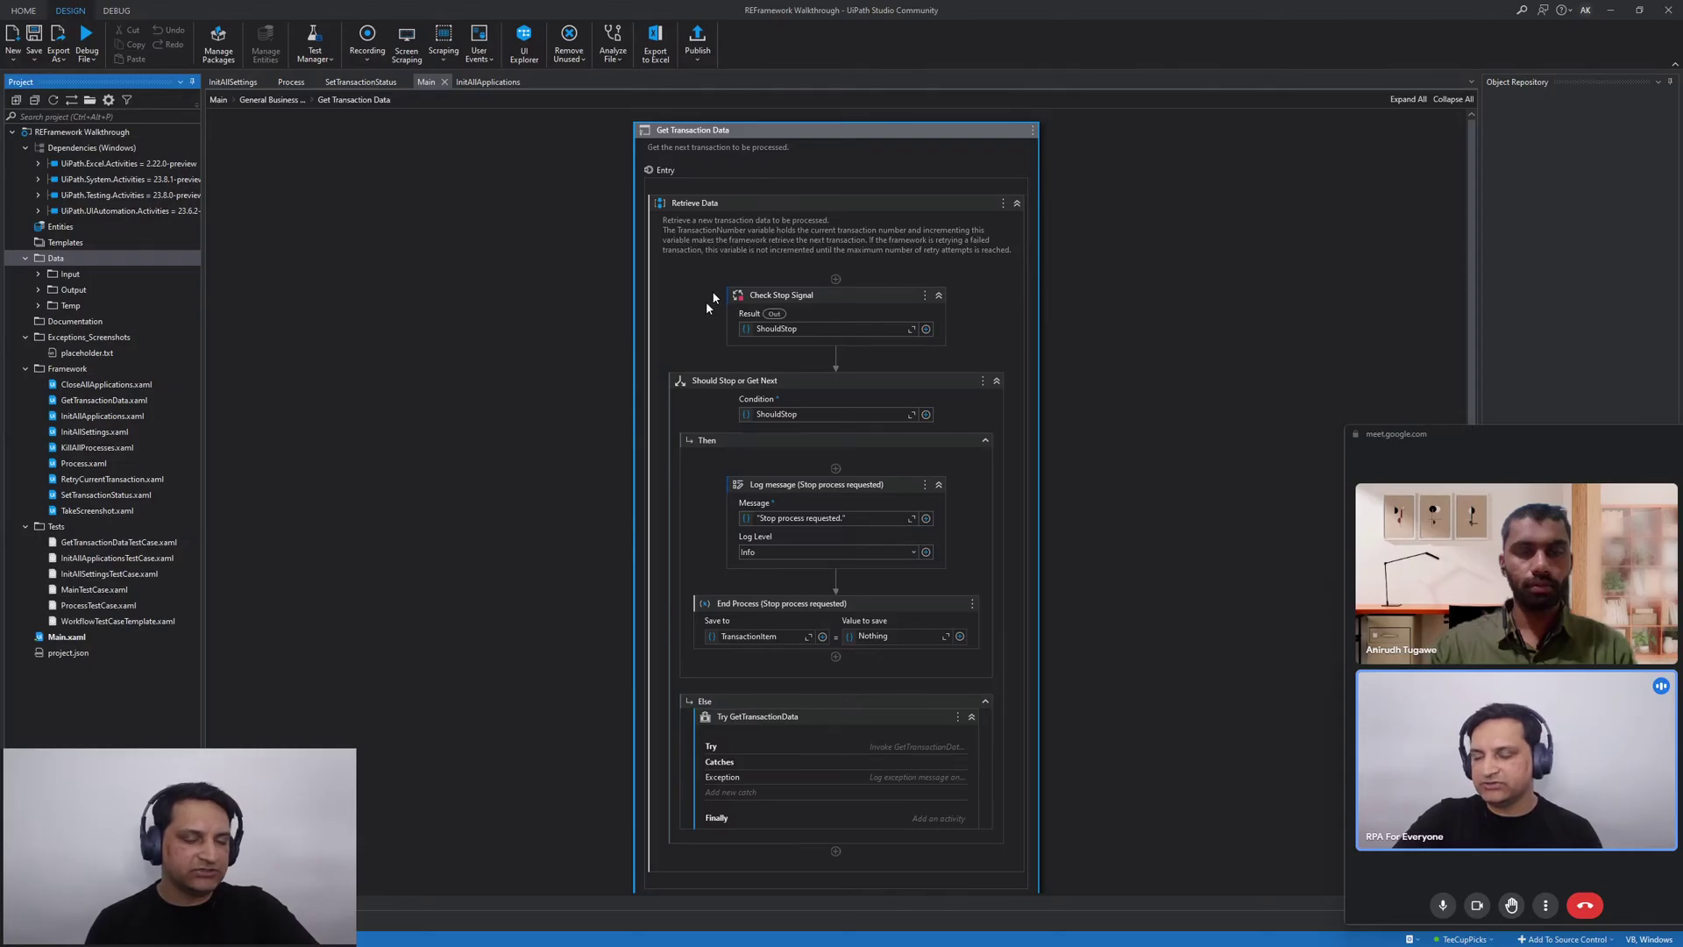
key("alt")
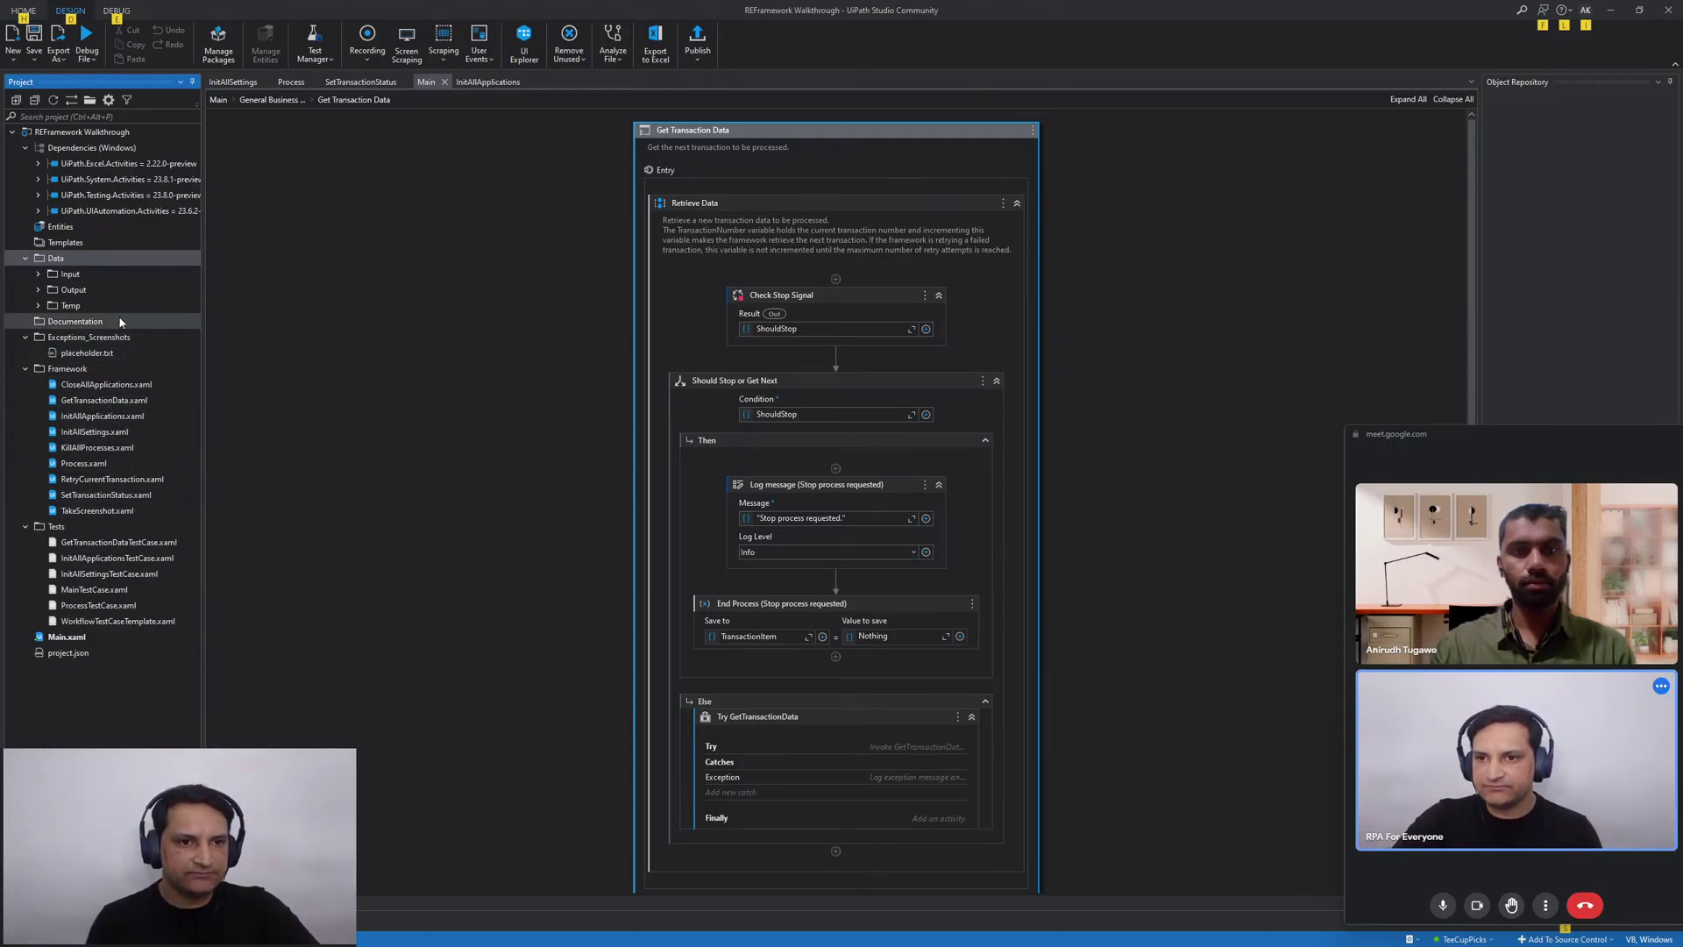
left_click(64, 323)
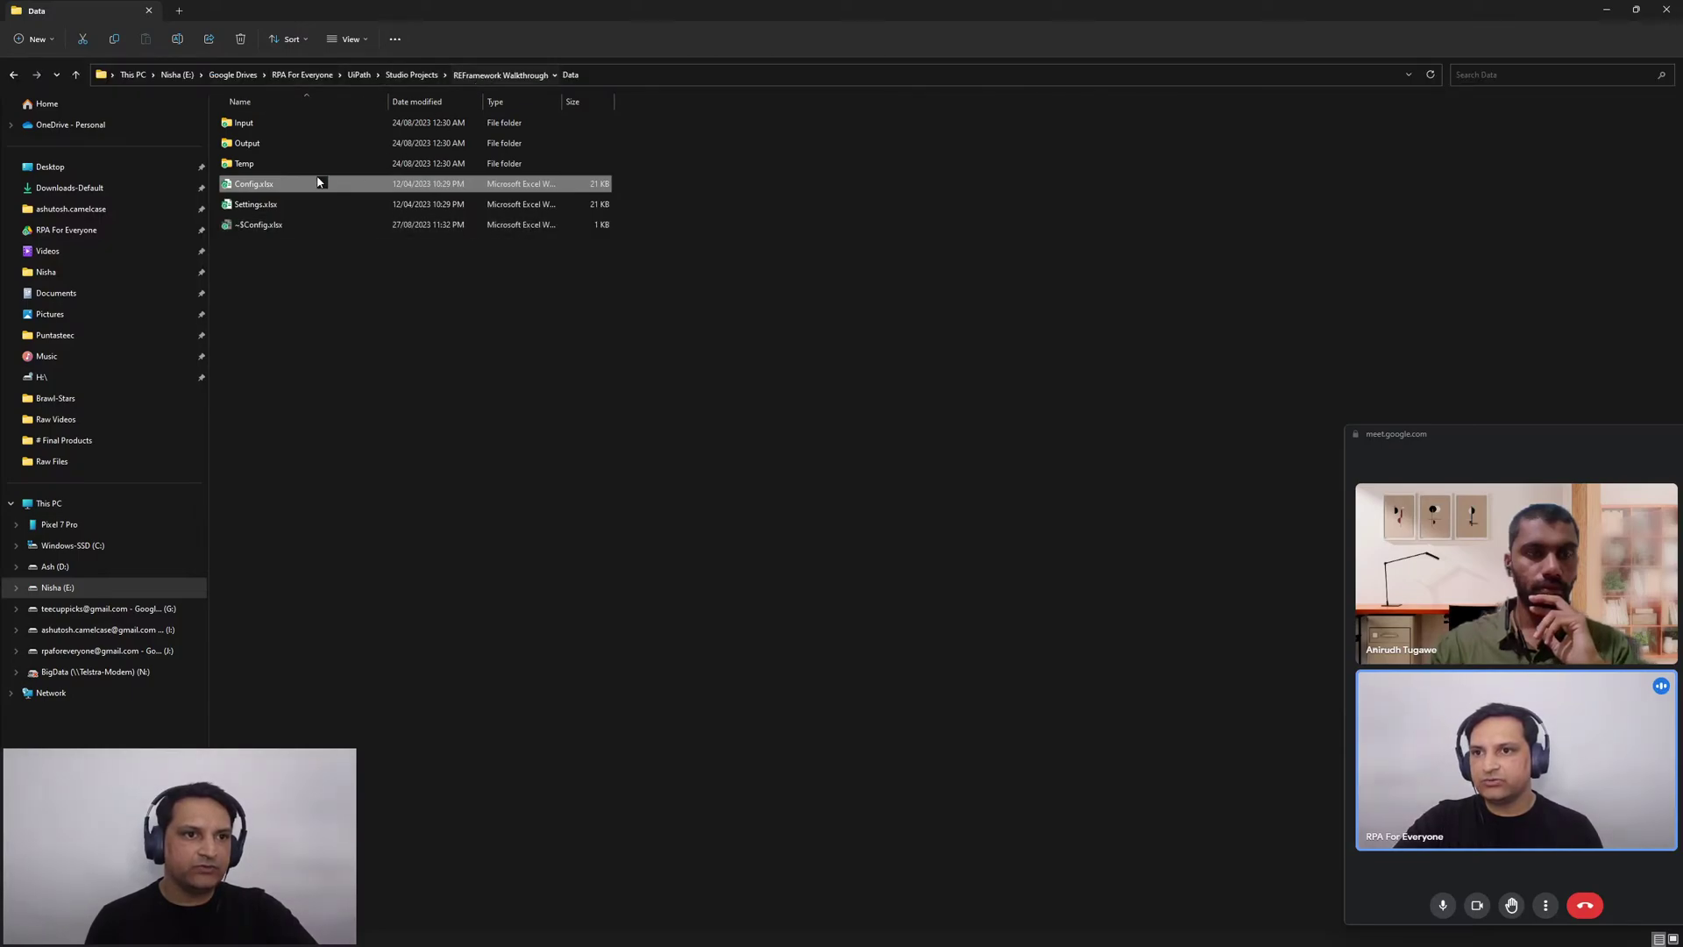
left_click(495, 74)
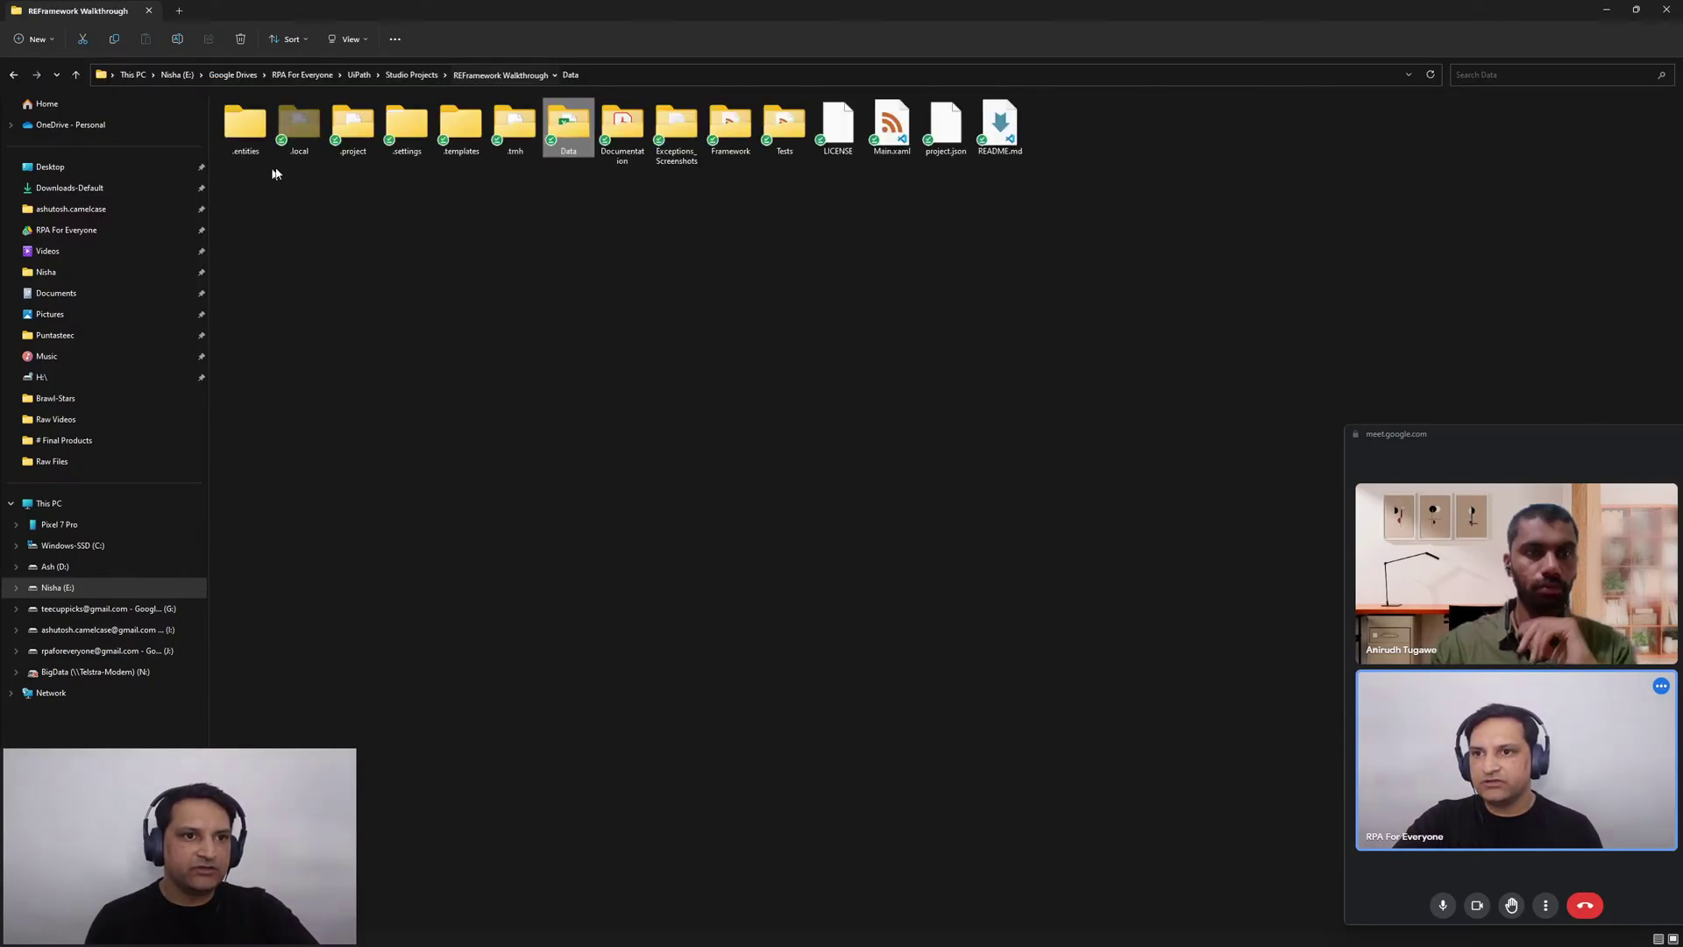
double_click(622, 127)
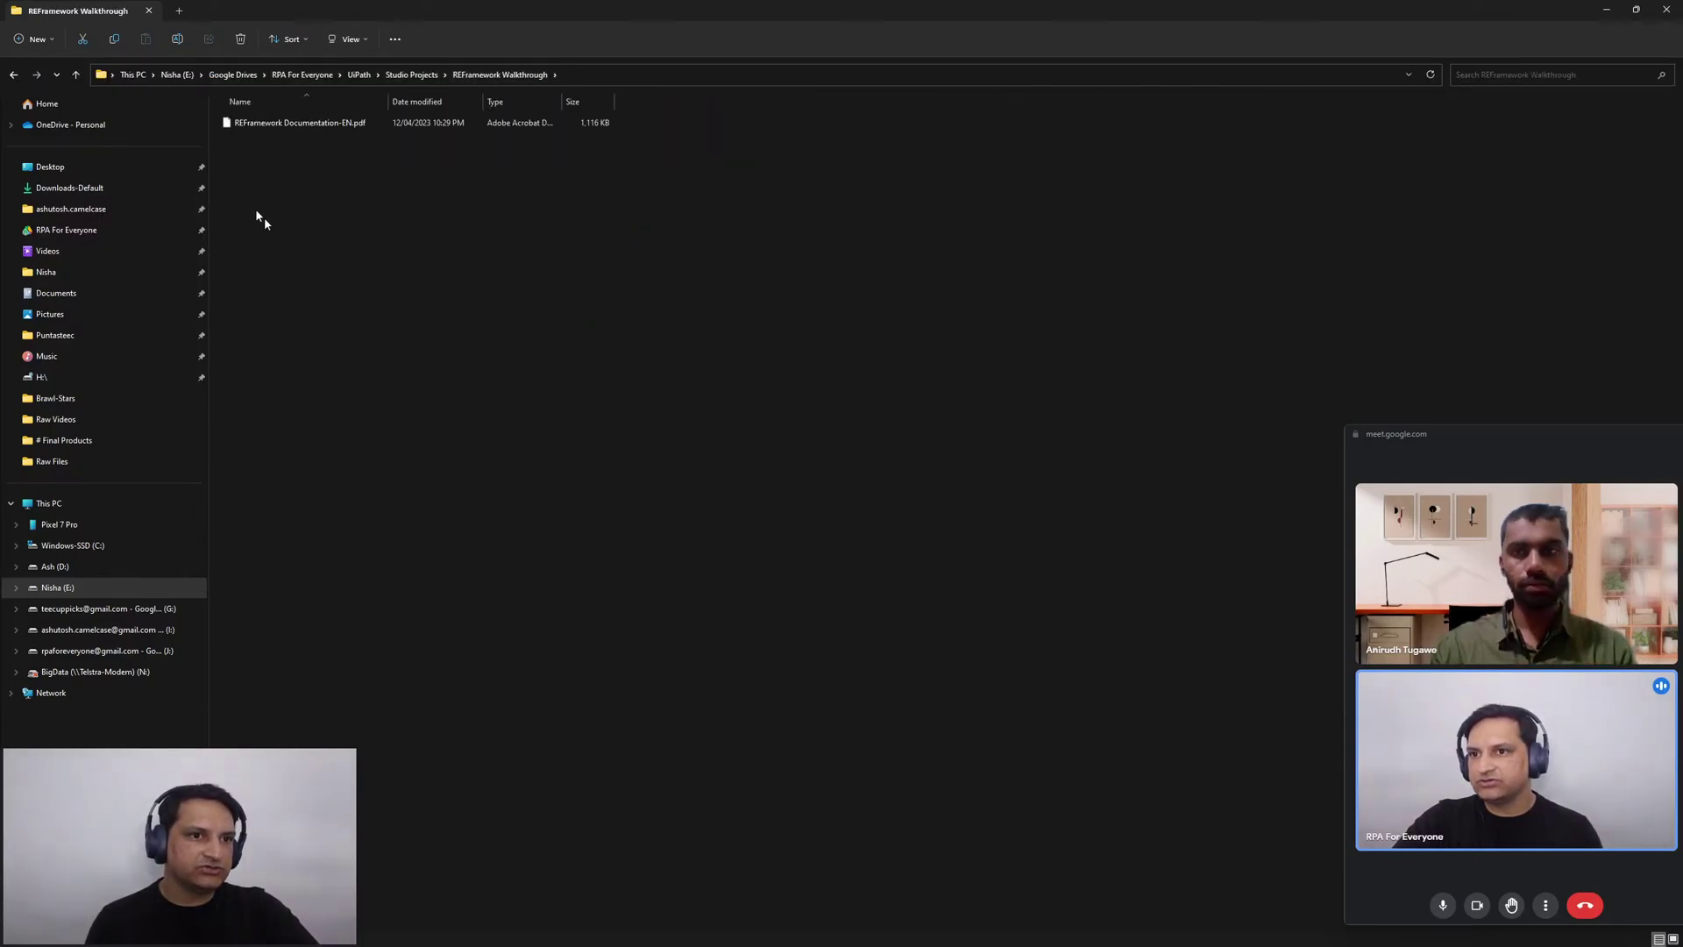
left_click(320, 126)
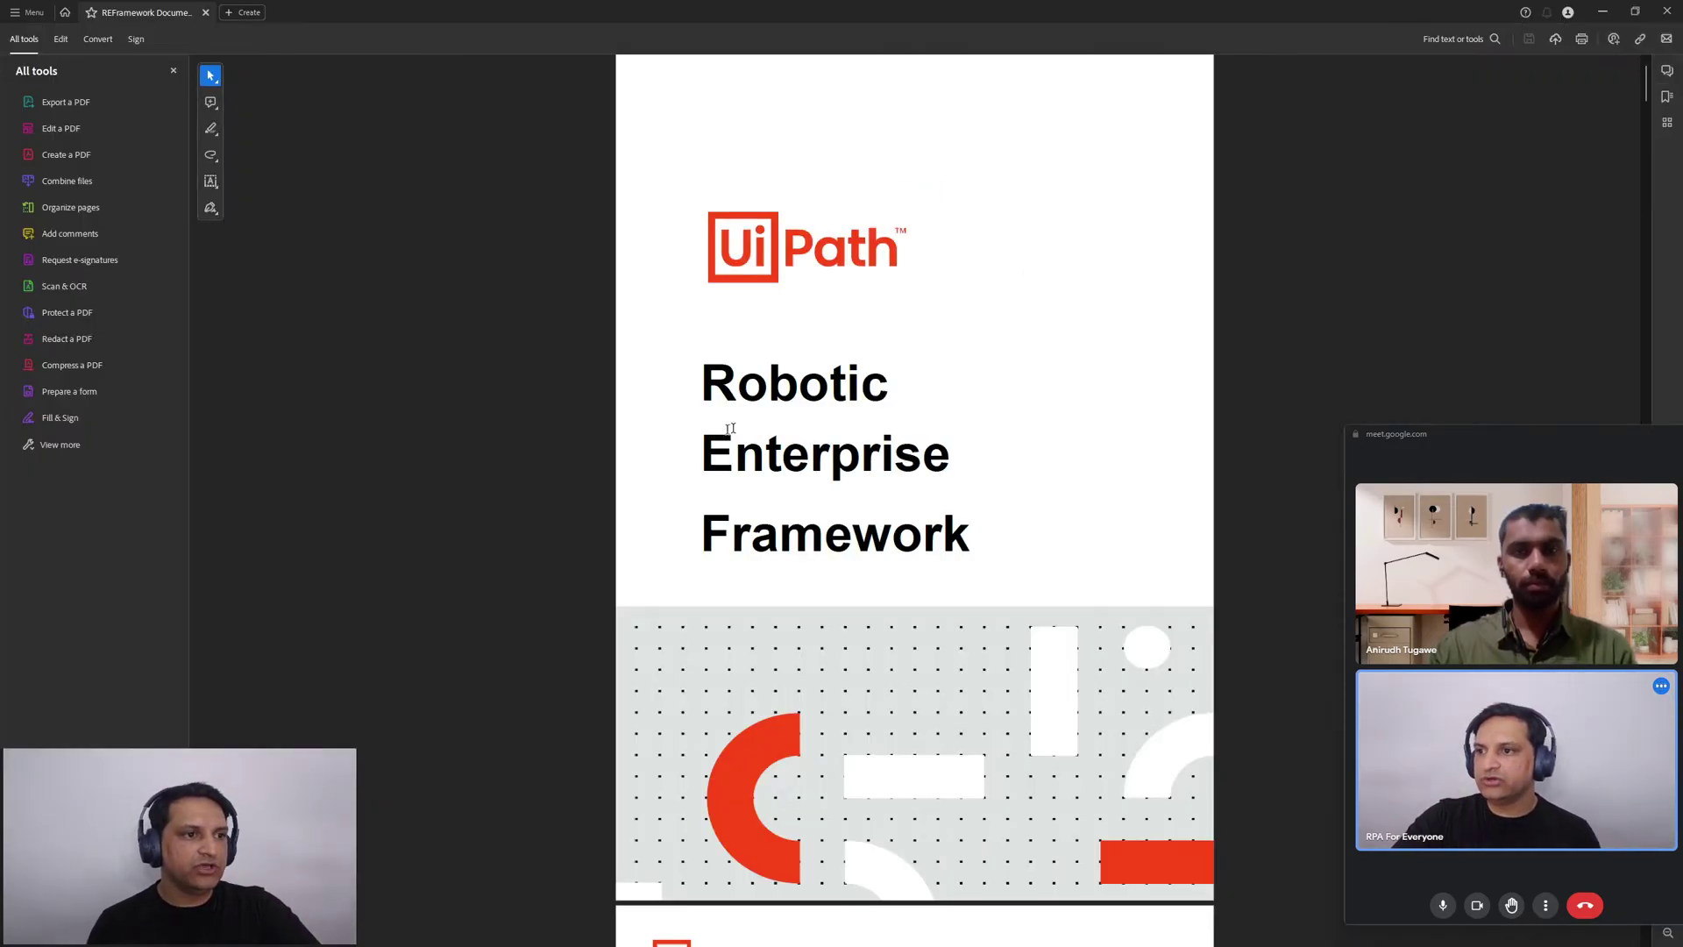
Review the Robotic Enterprise Framework title page and the table of contents of the documentation
scroll(1014, 447, "down", 8)
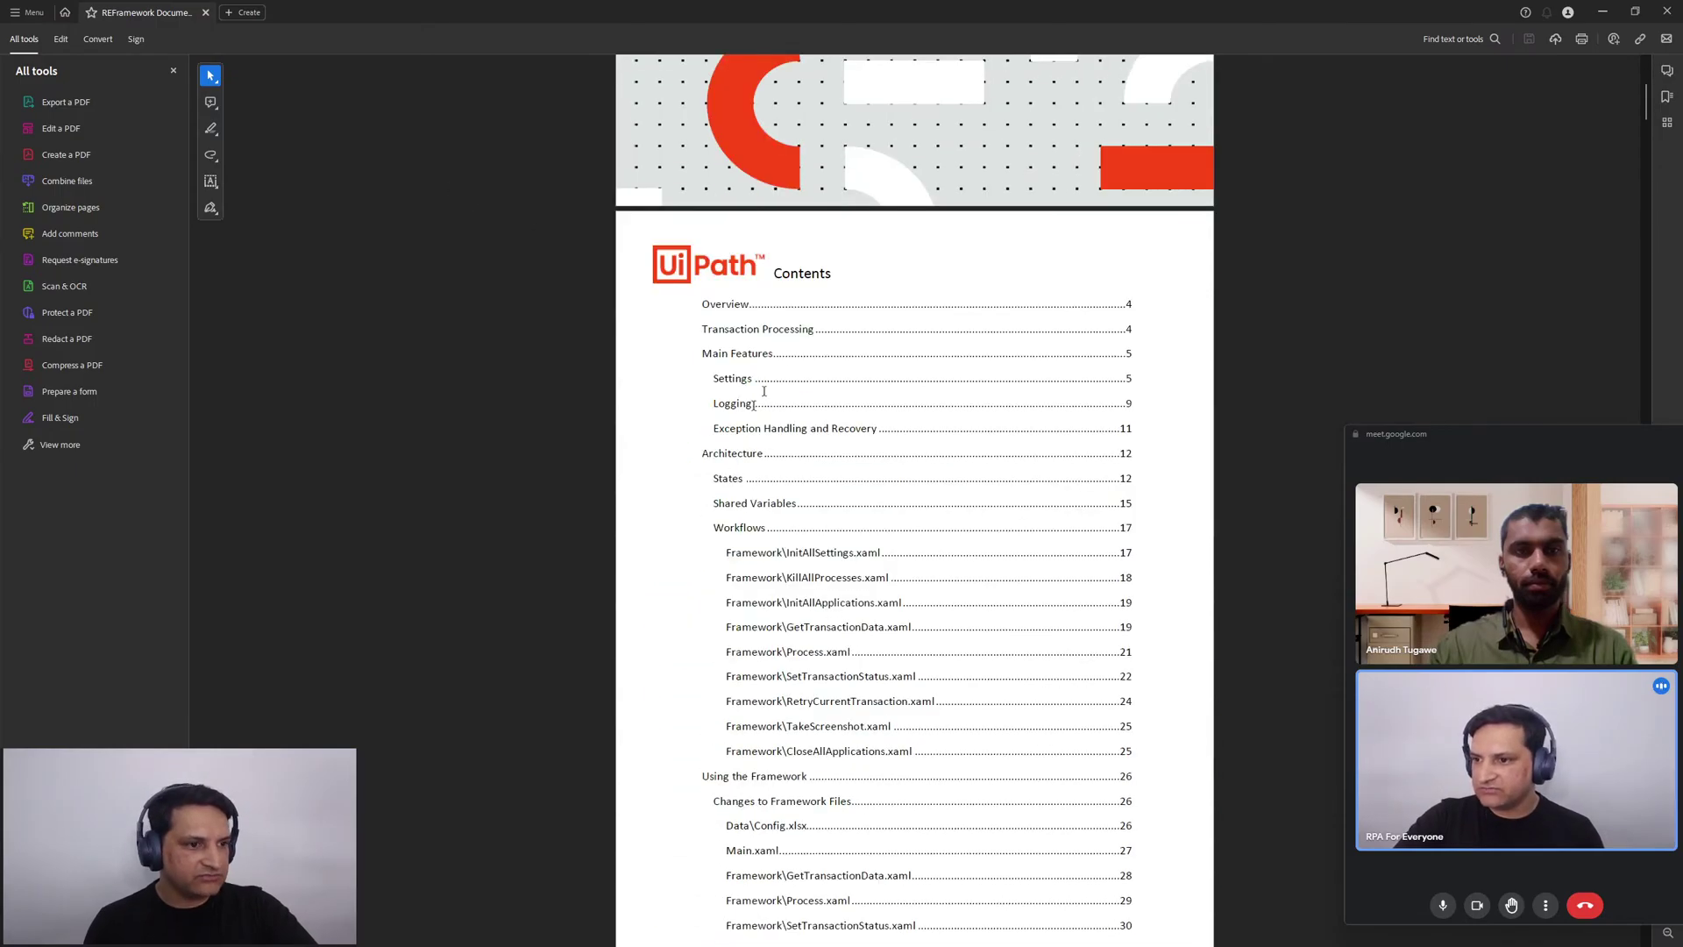
scroll(810, 344, "down", 2)
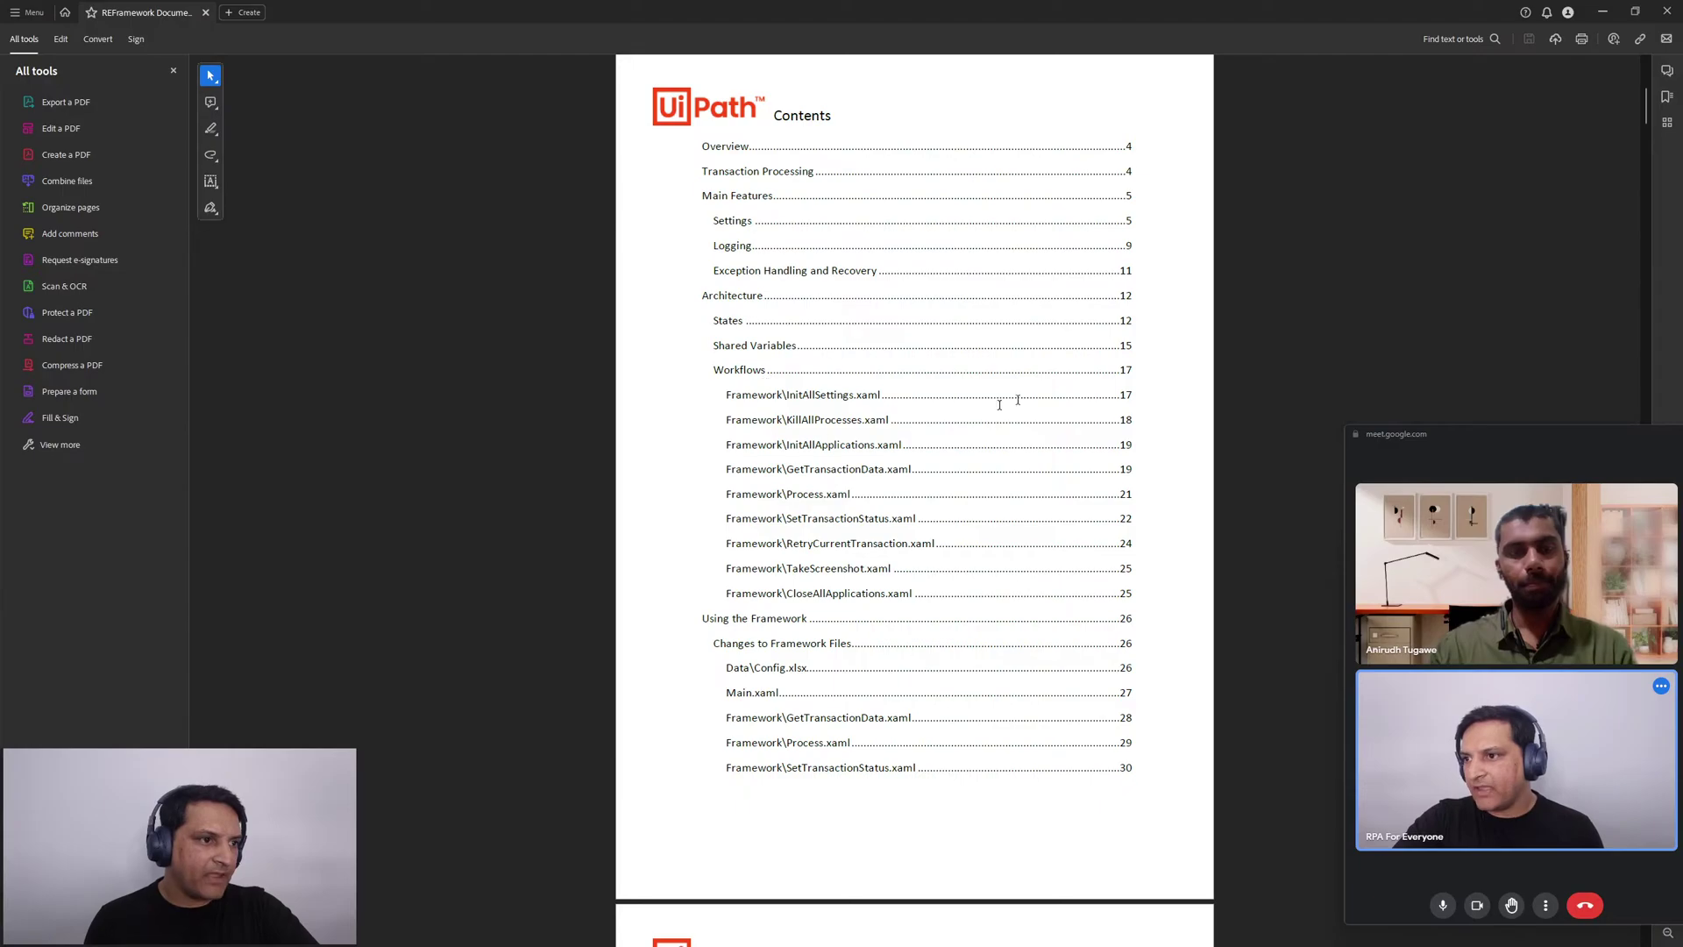
scroll(981, 338, "up", 5)
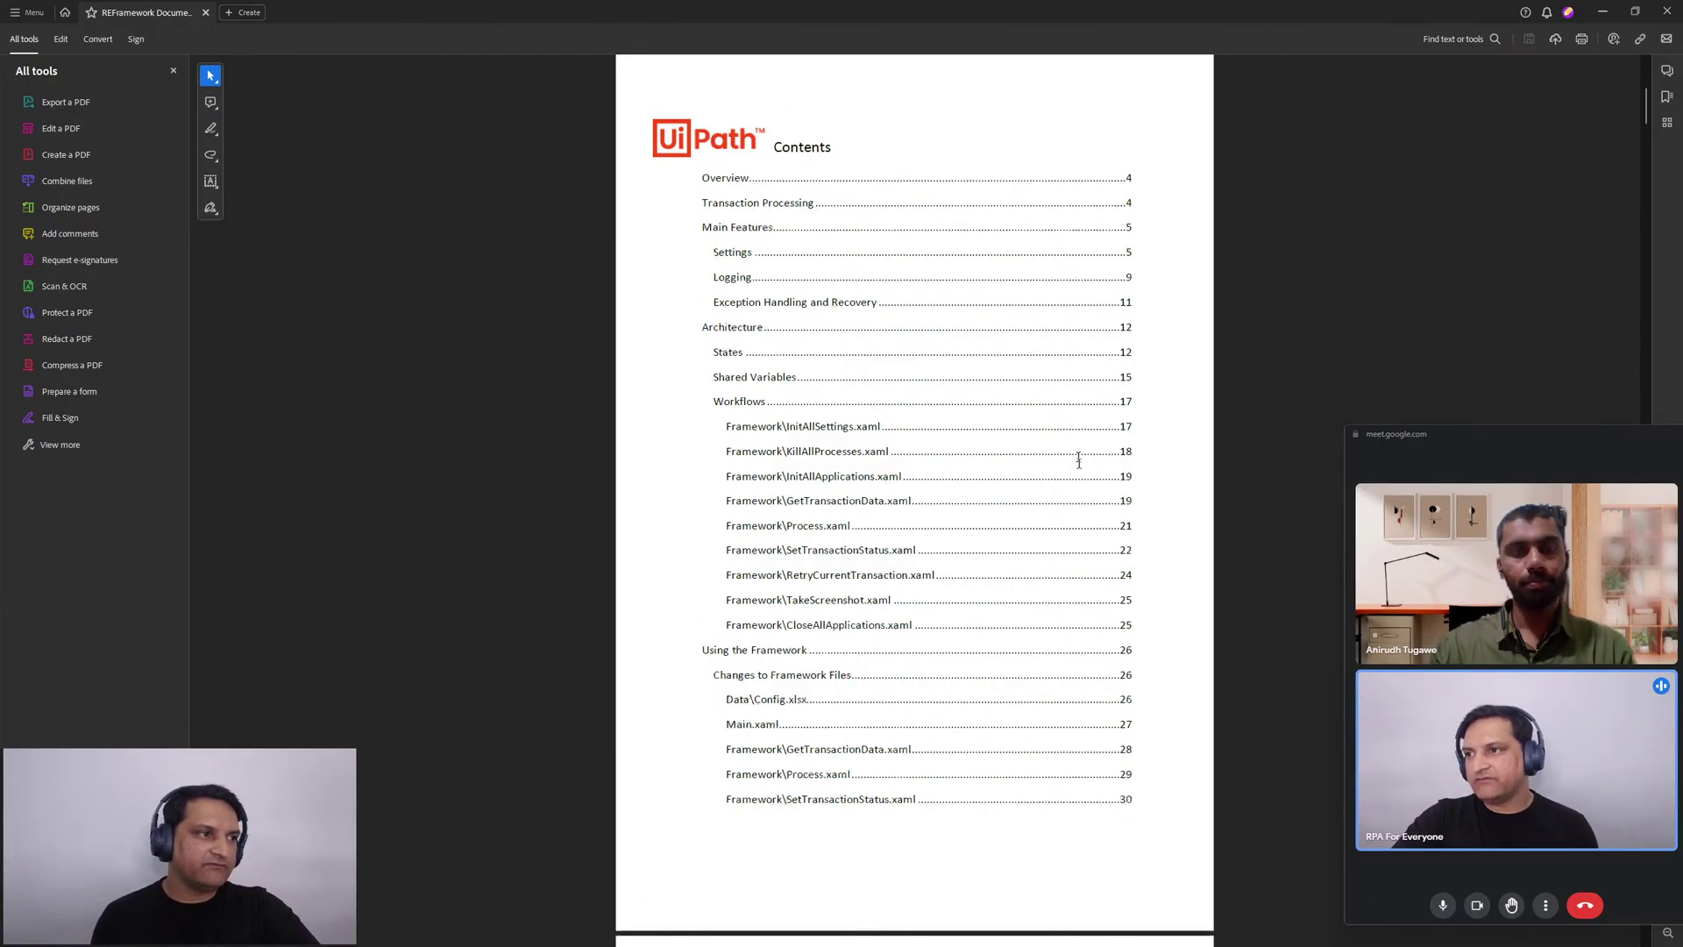
scroll(1240, 647, "up", 4)
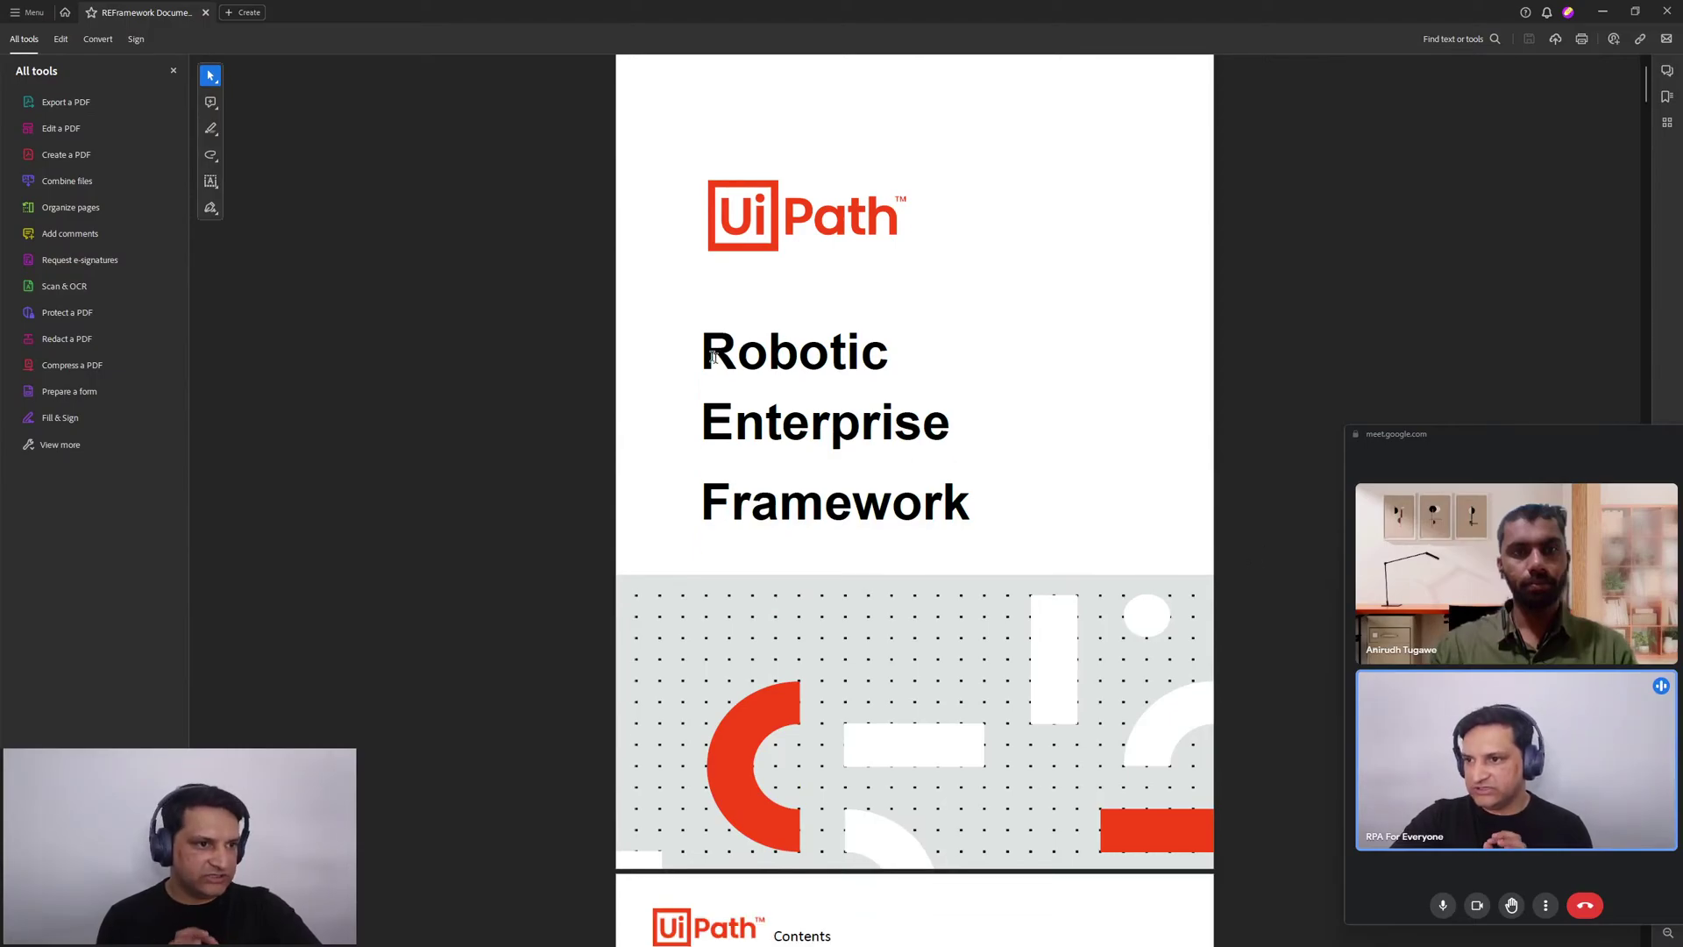
left_click_drag(713, 356, 999, 468)
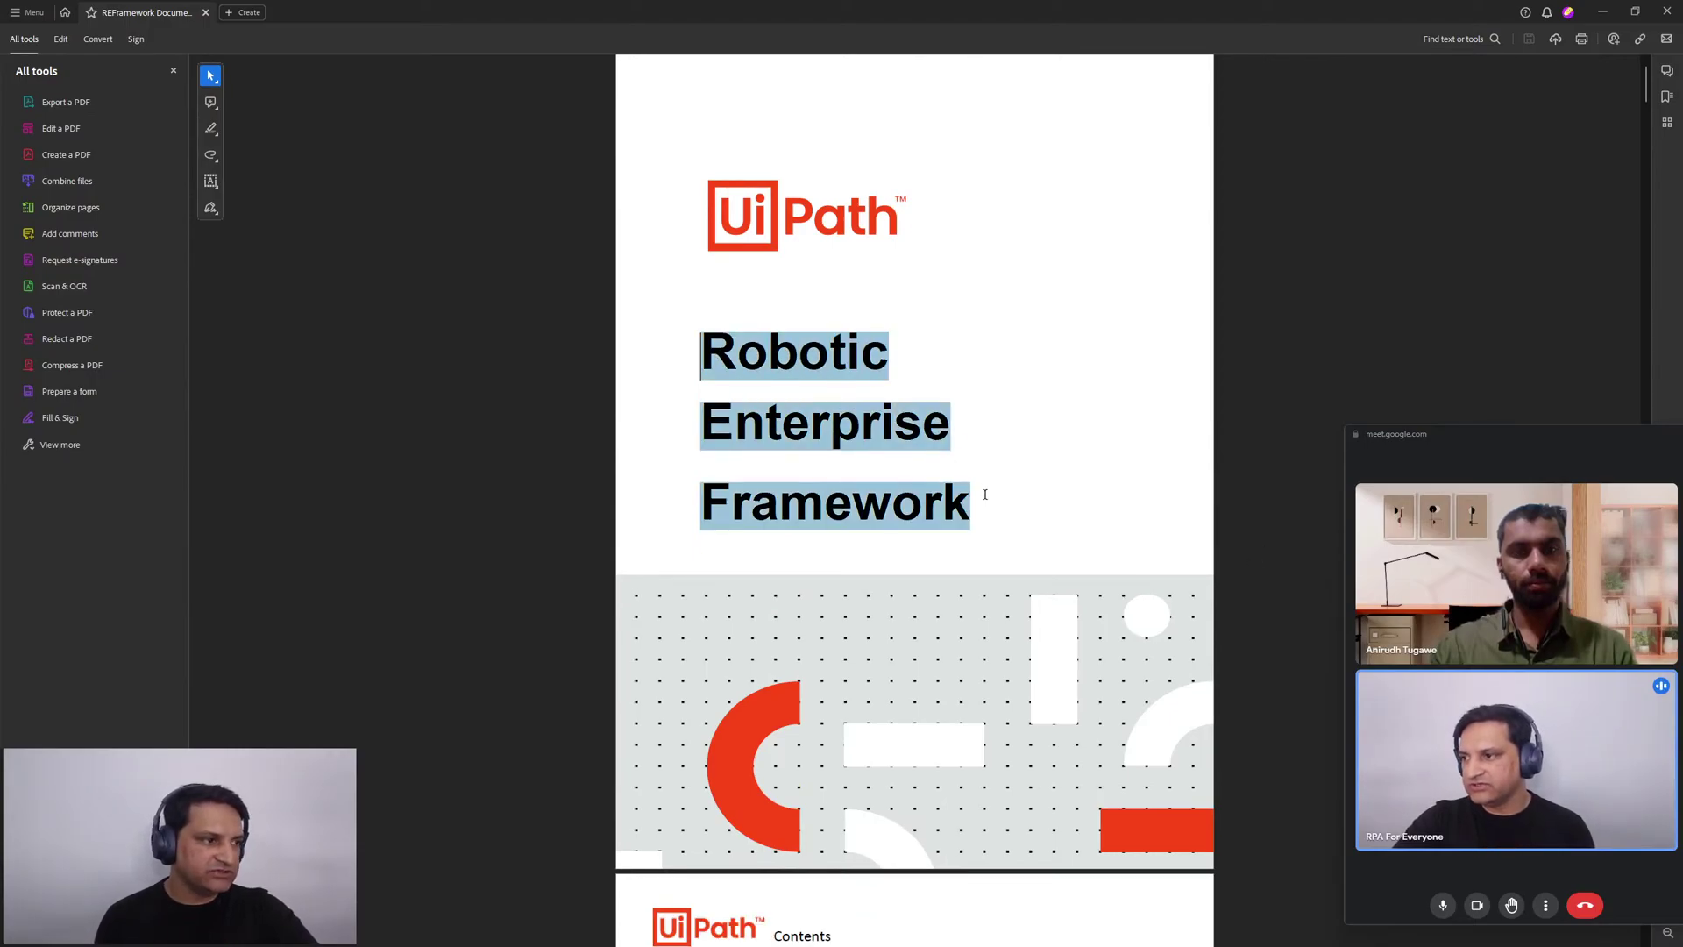
scroll(1150, 715, "down", 7)
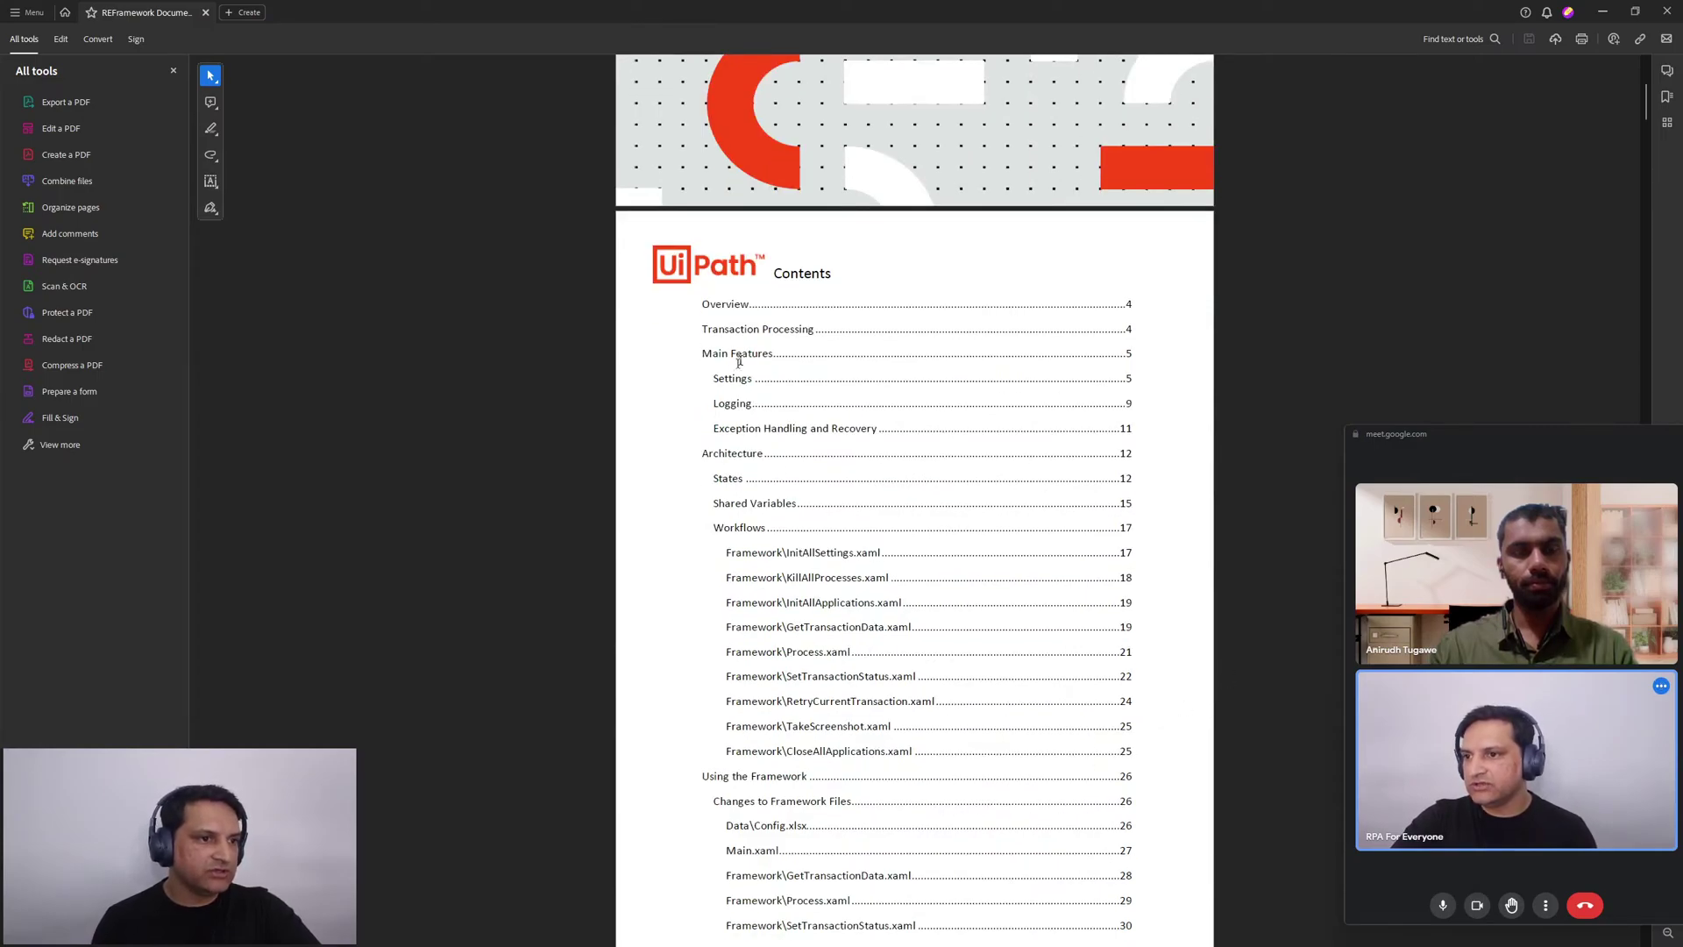
scroll(1040, 349, "down", 5)
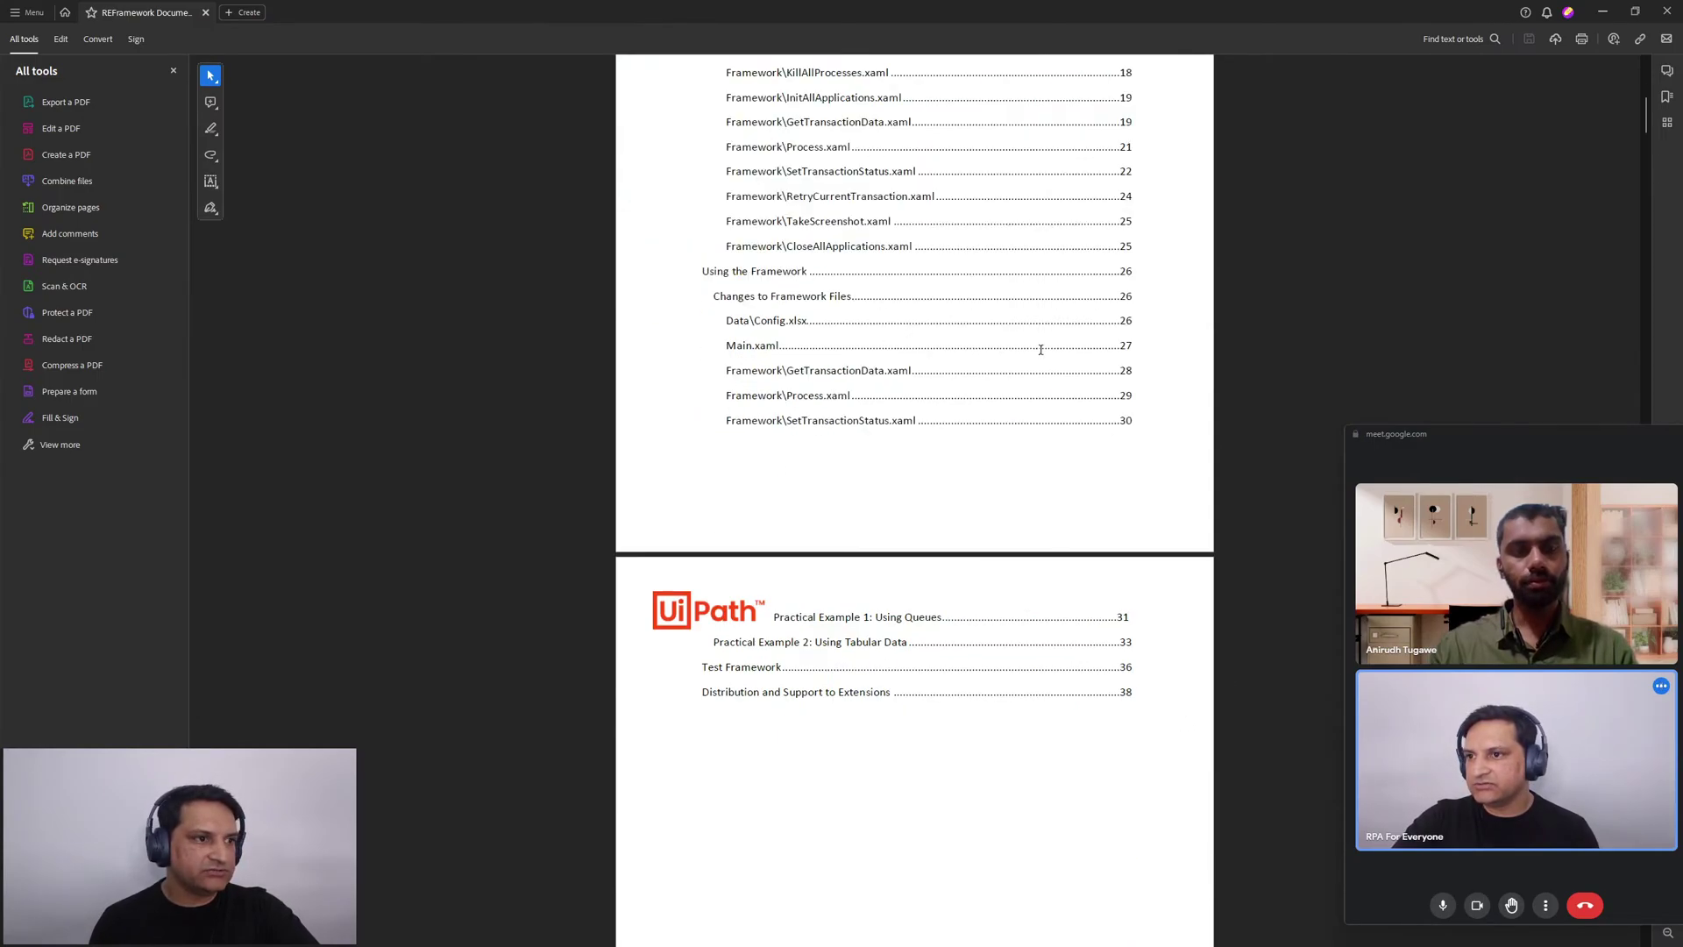
Read through the documentation's Overview, Transaction Processing and Settings sections, including the Config.xlsx and Config dictionary examples
scroll(842, 495, "down", 11)
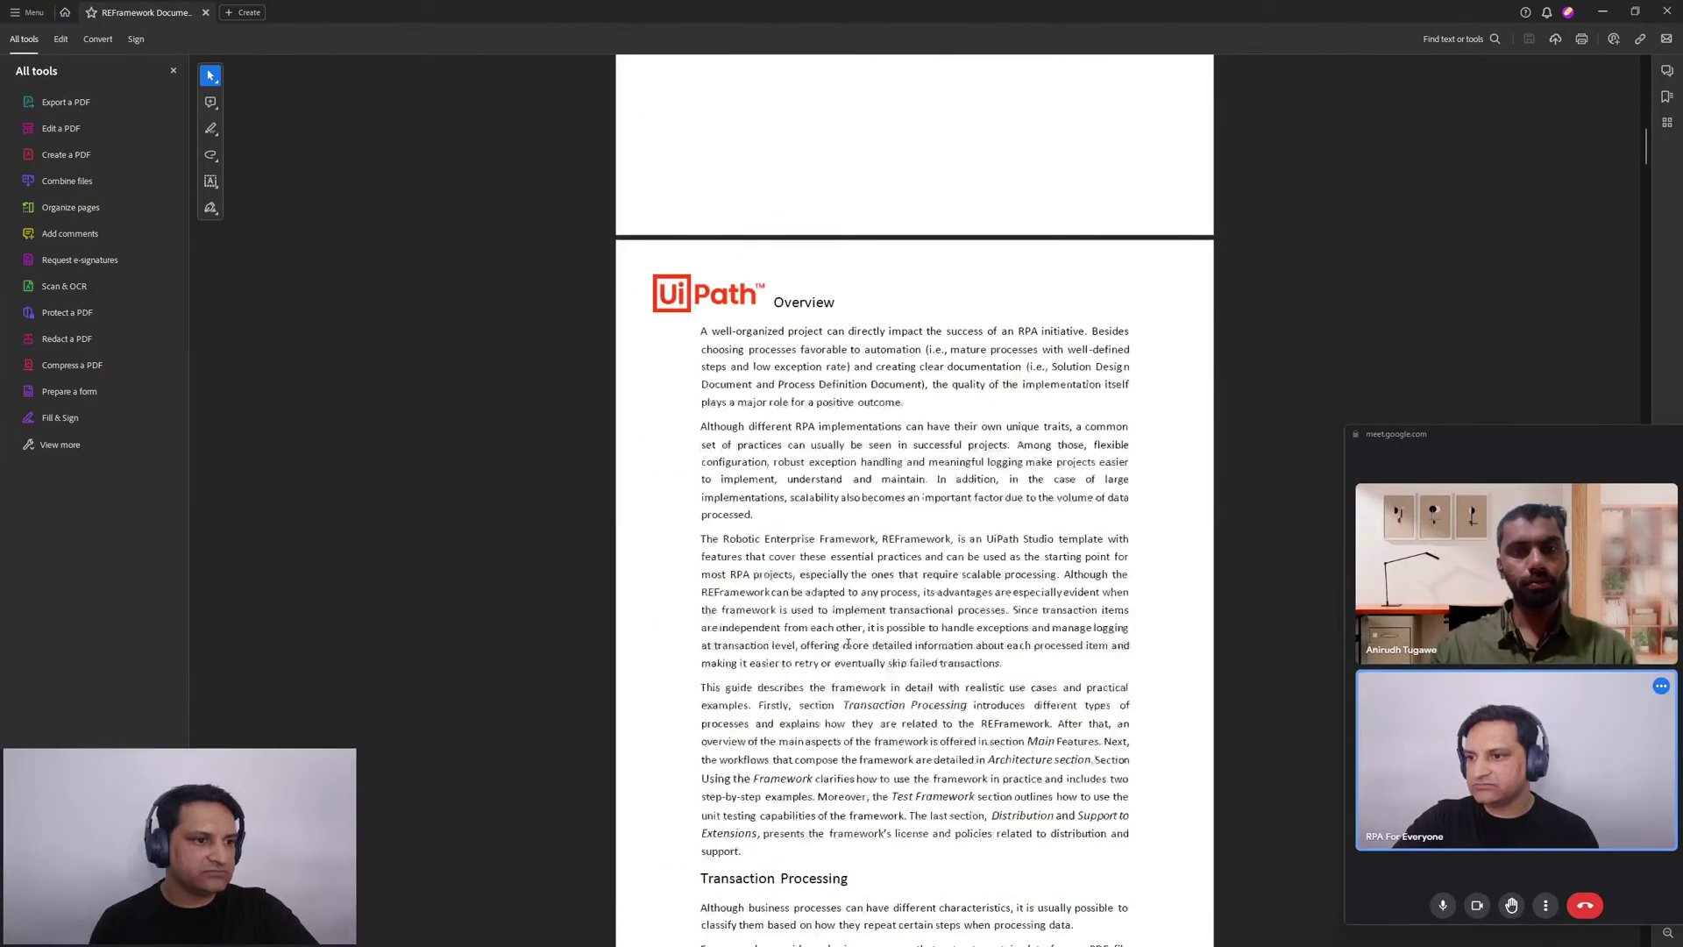
scroll(847, 645, "down", 7)
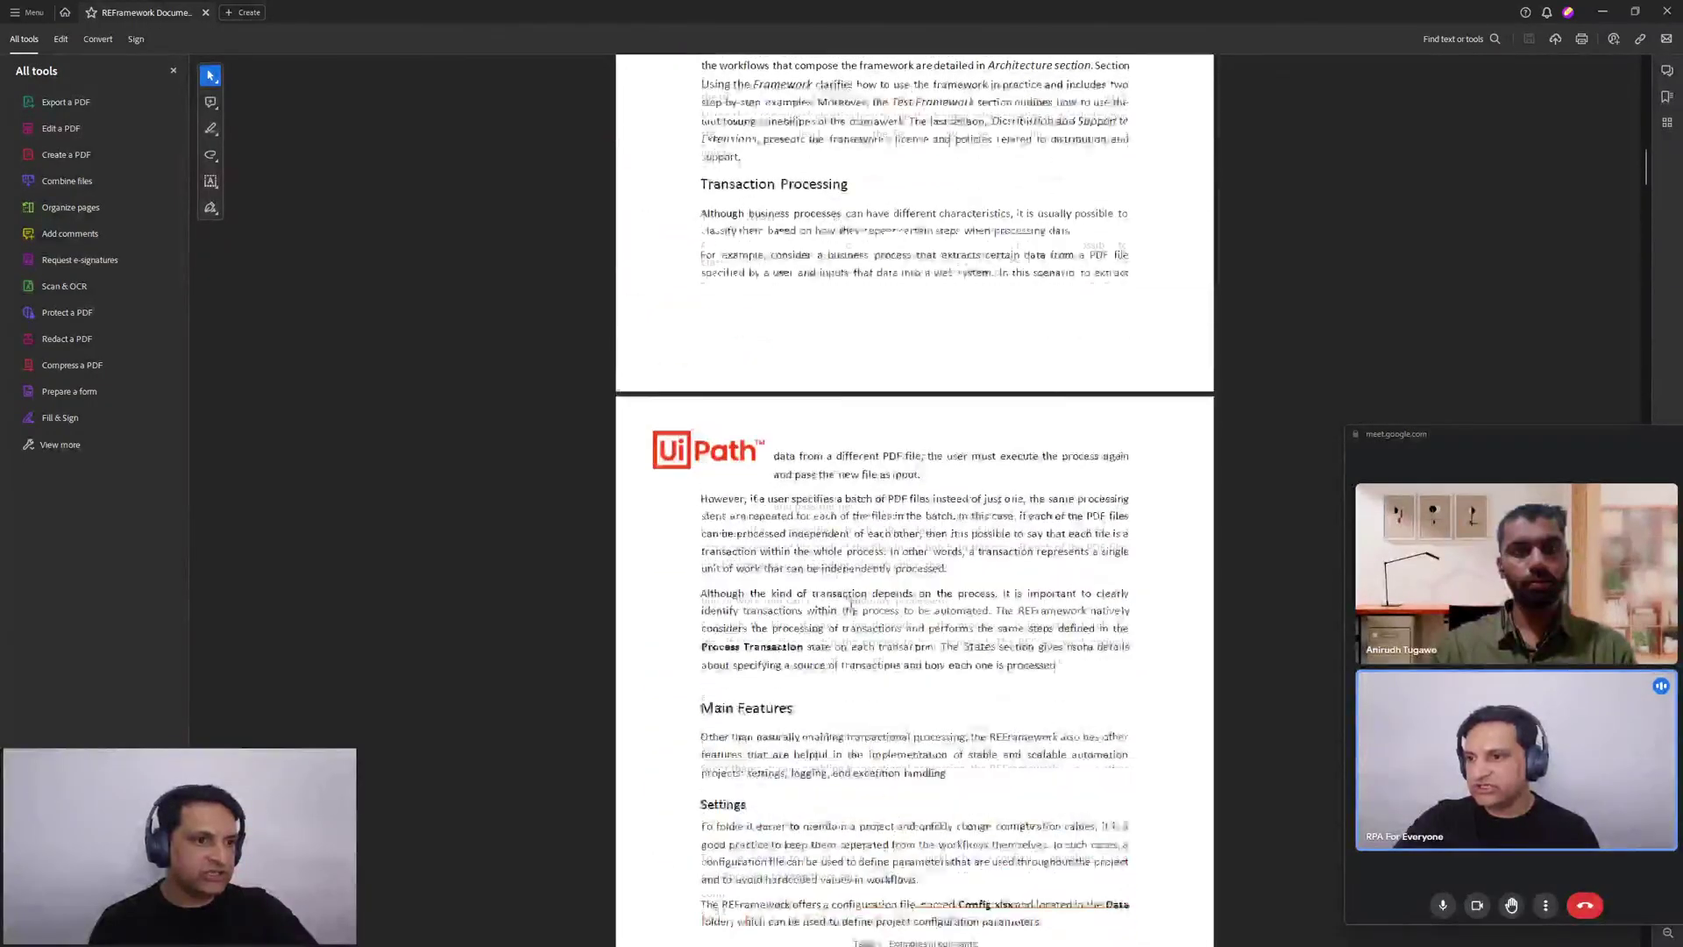
scroll(888, 436, "up", 4)
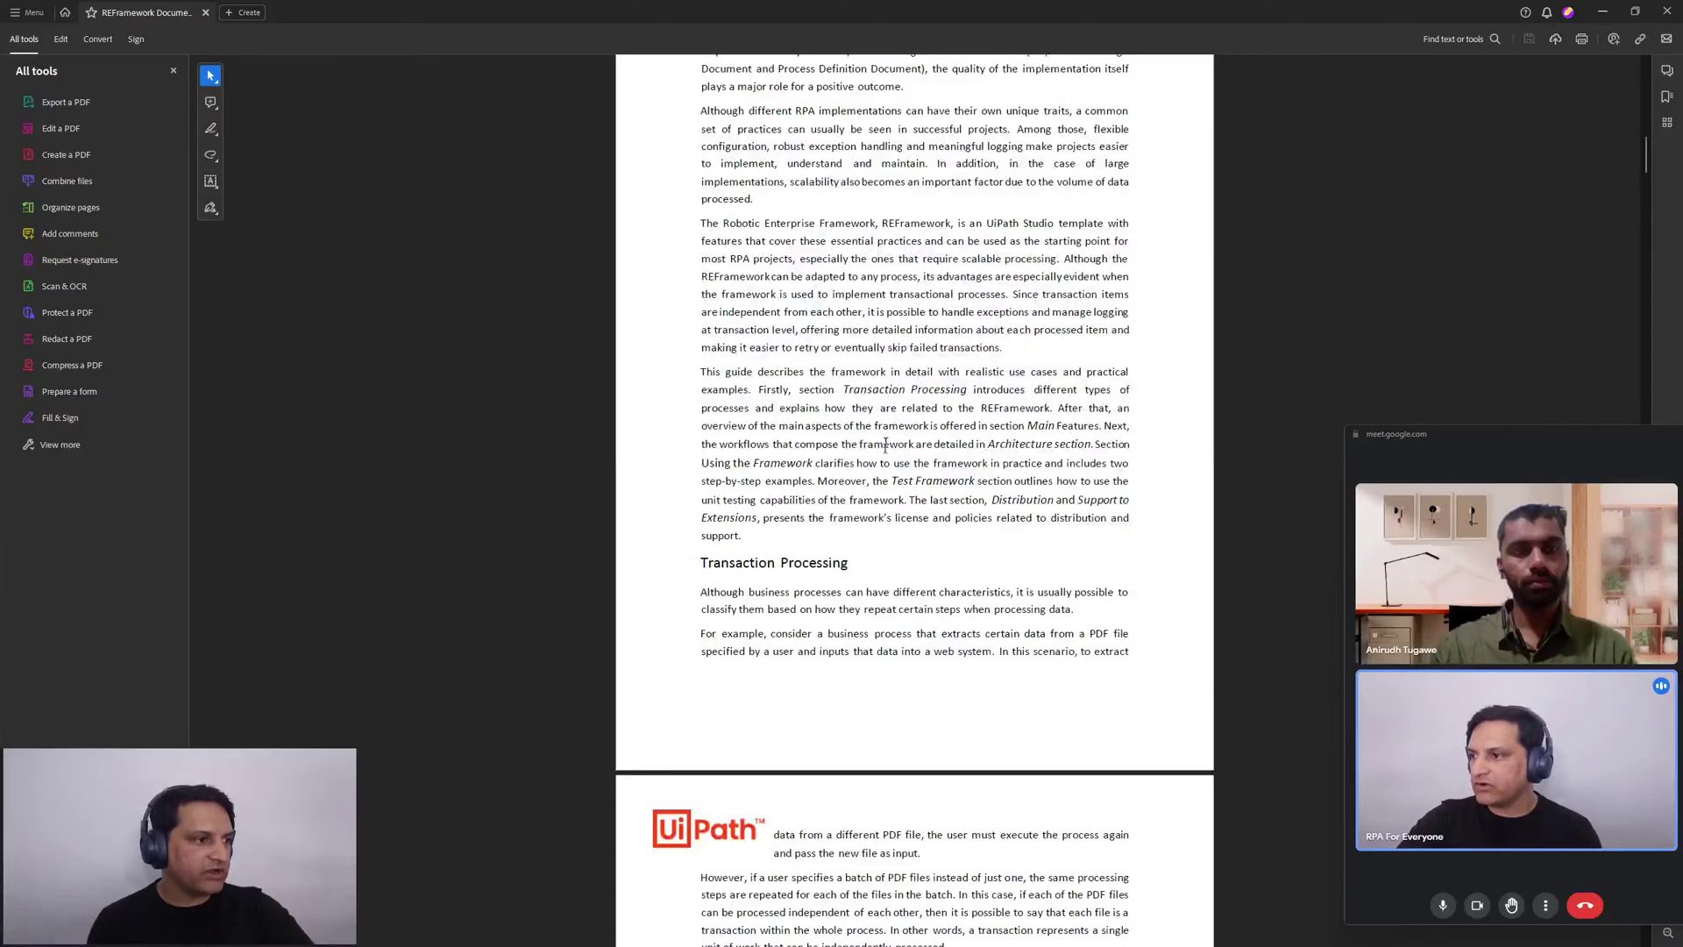
scroll(886, 444, "down", 9)
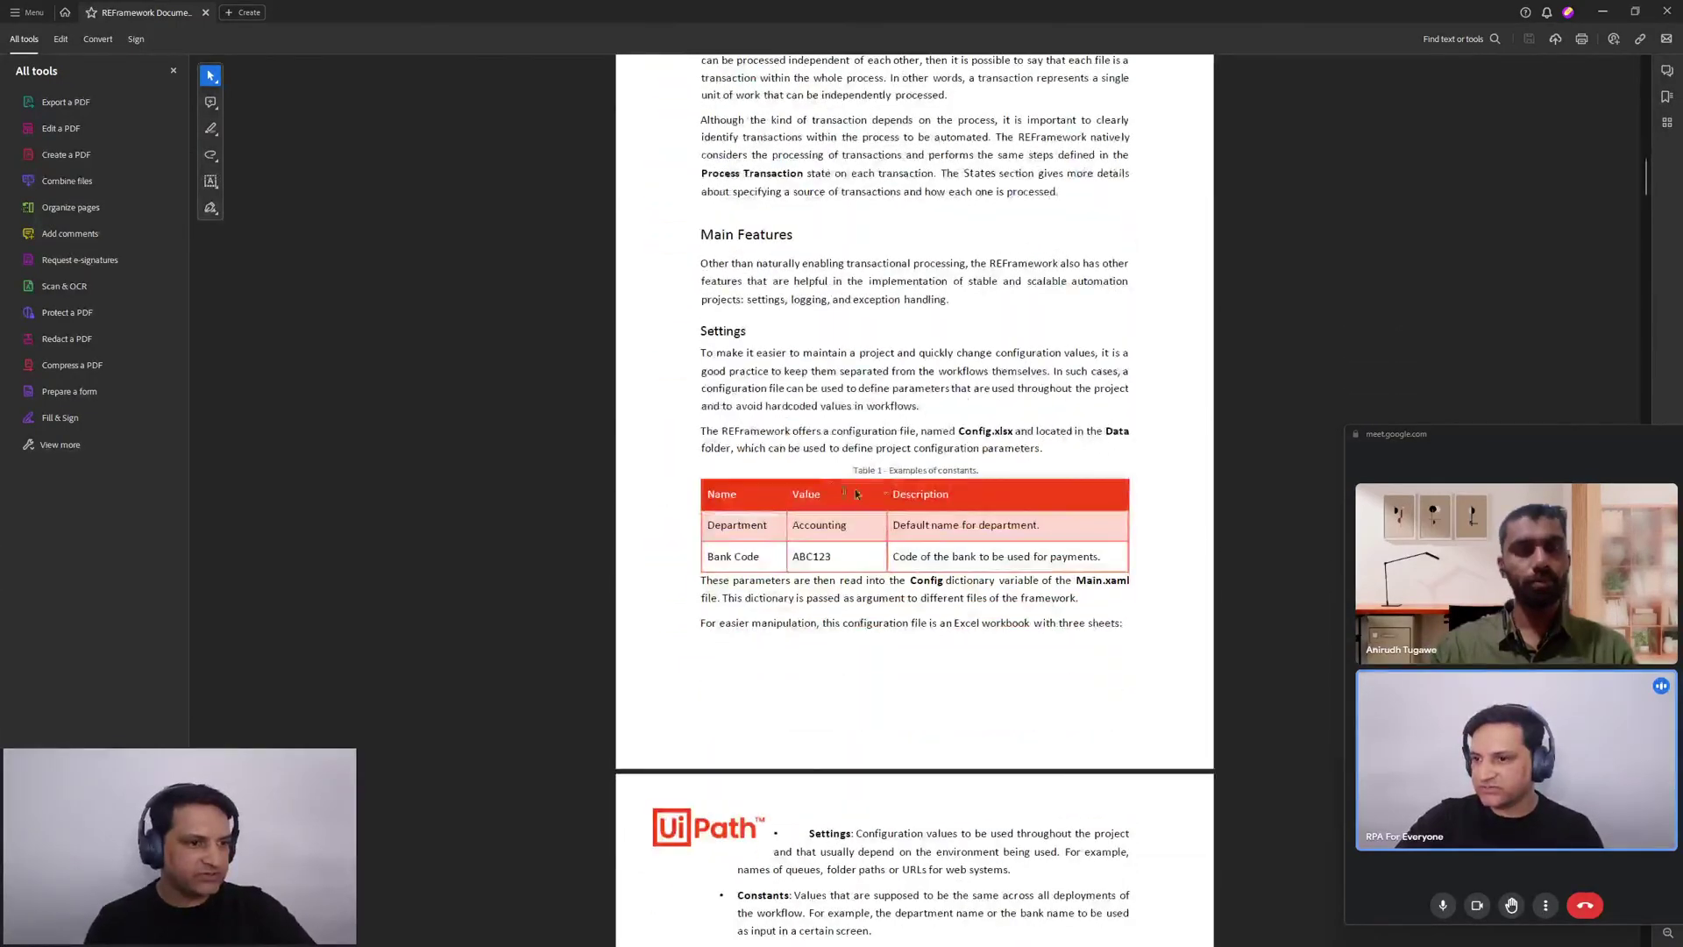
scroll(987, 493, "down", 2)
scroll(831, 366, "down", 6)
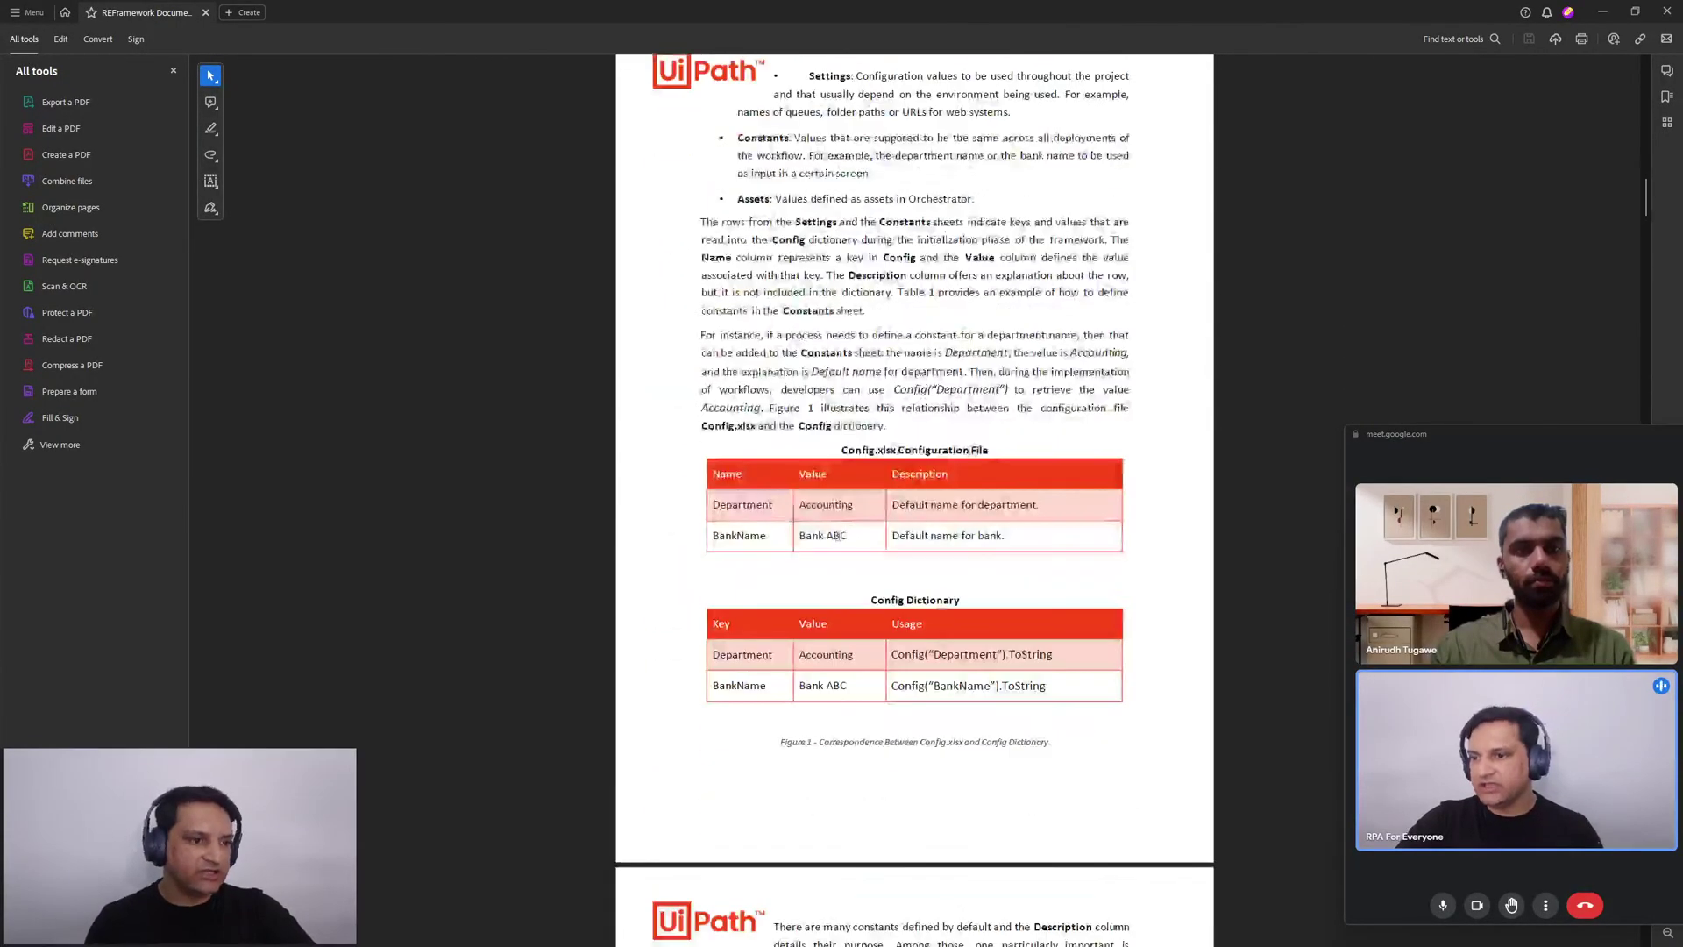
scroll(796, 593, "down", 4)
scroll(796, 593, "down", 19)
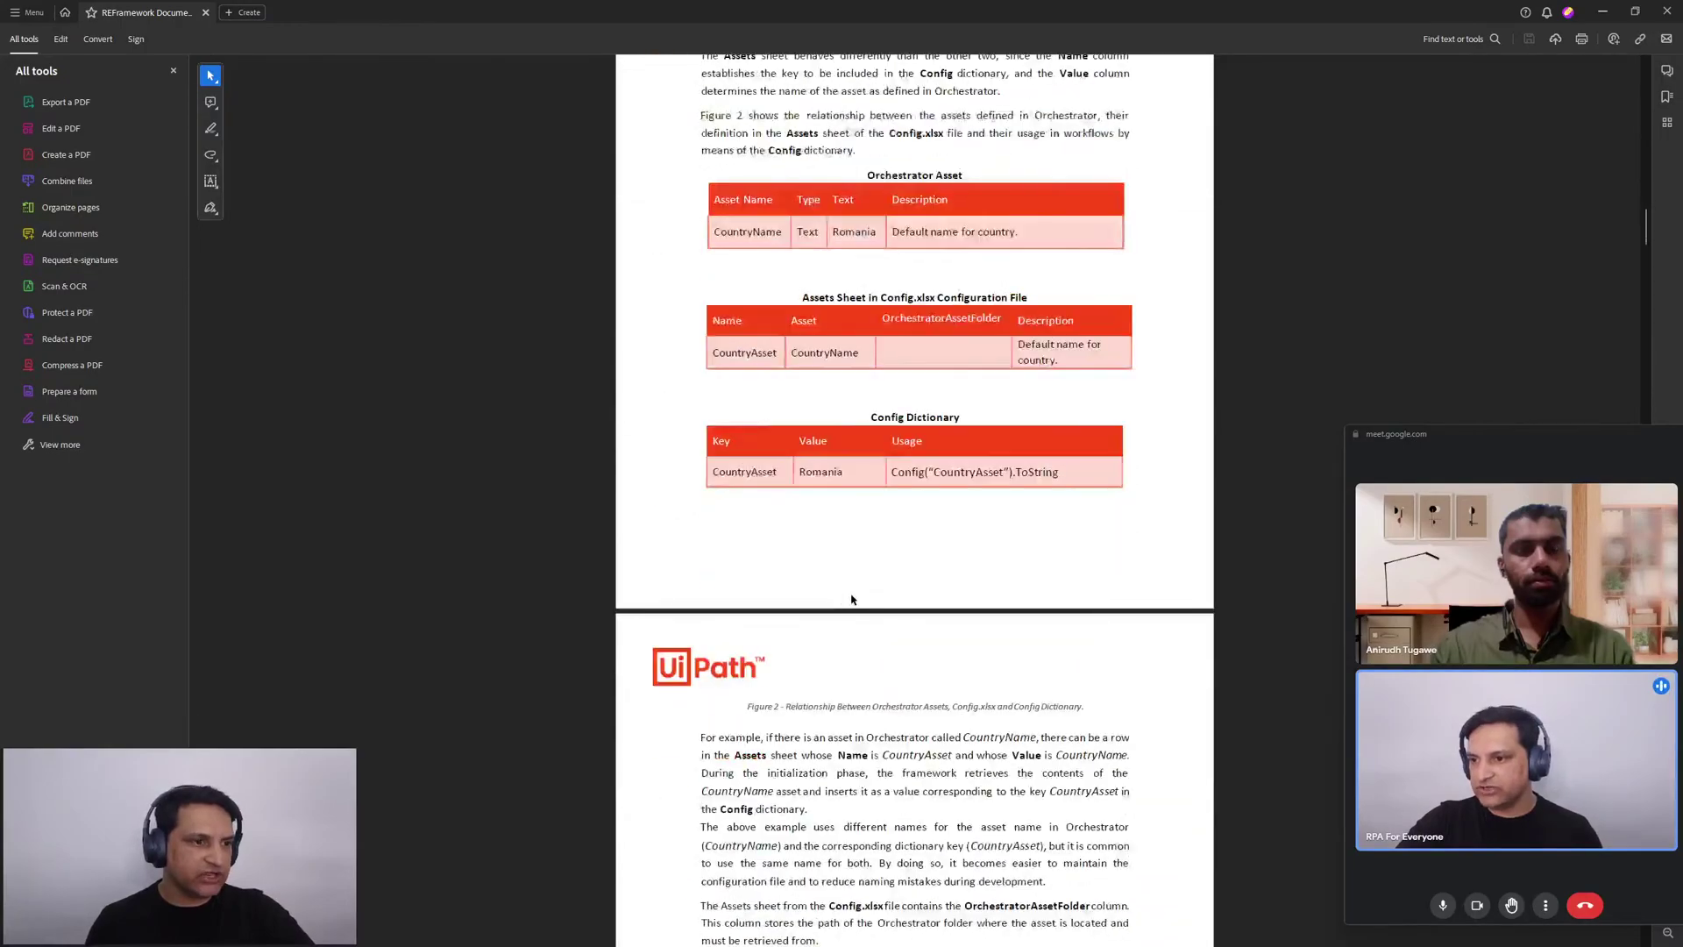
Review the documentation's Logging, Exception Handling and Recovery, States and Shared Variables sections
scroll(850, 593, "down", 14)
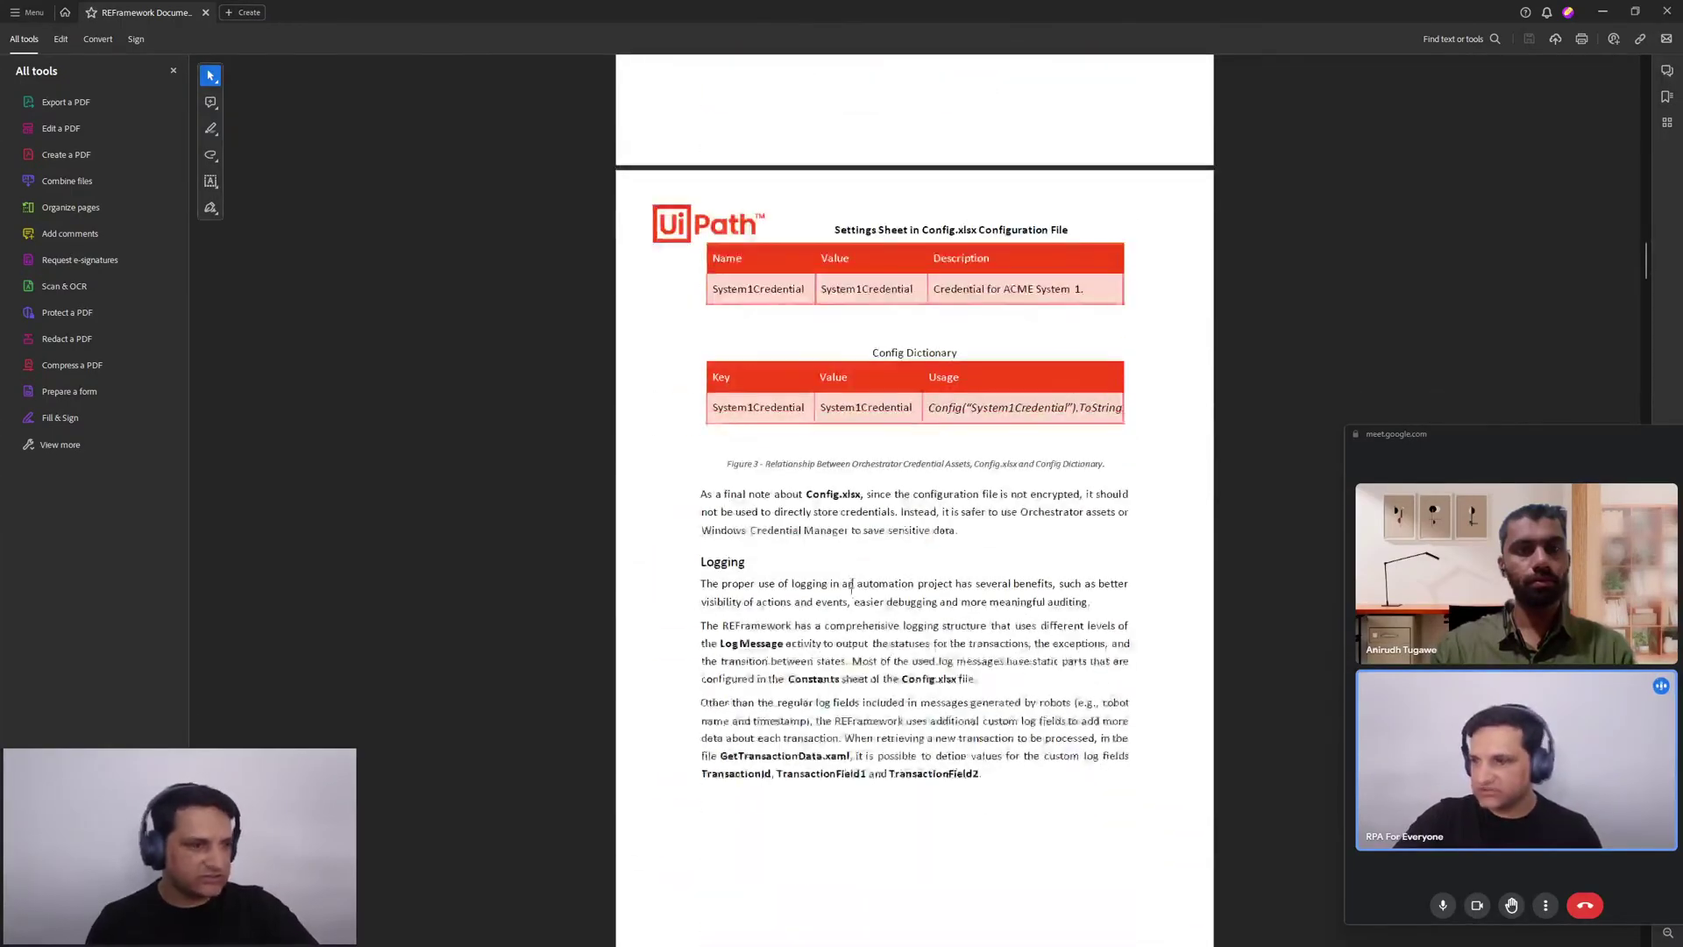
scroll(841, 580, "down", 4)
scroll(863, 427, "up", 1)
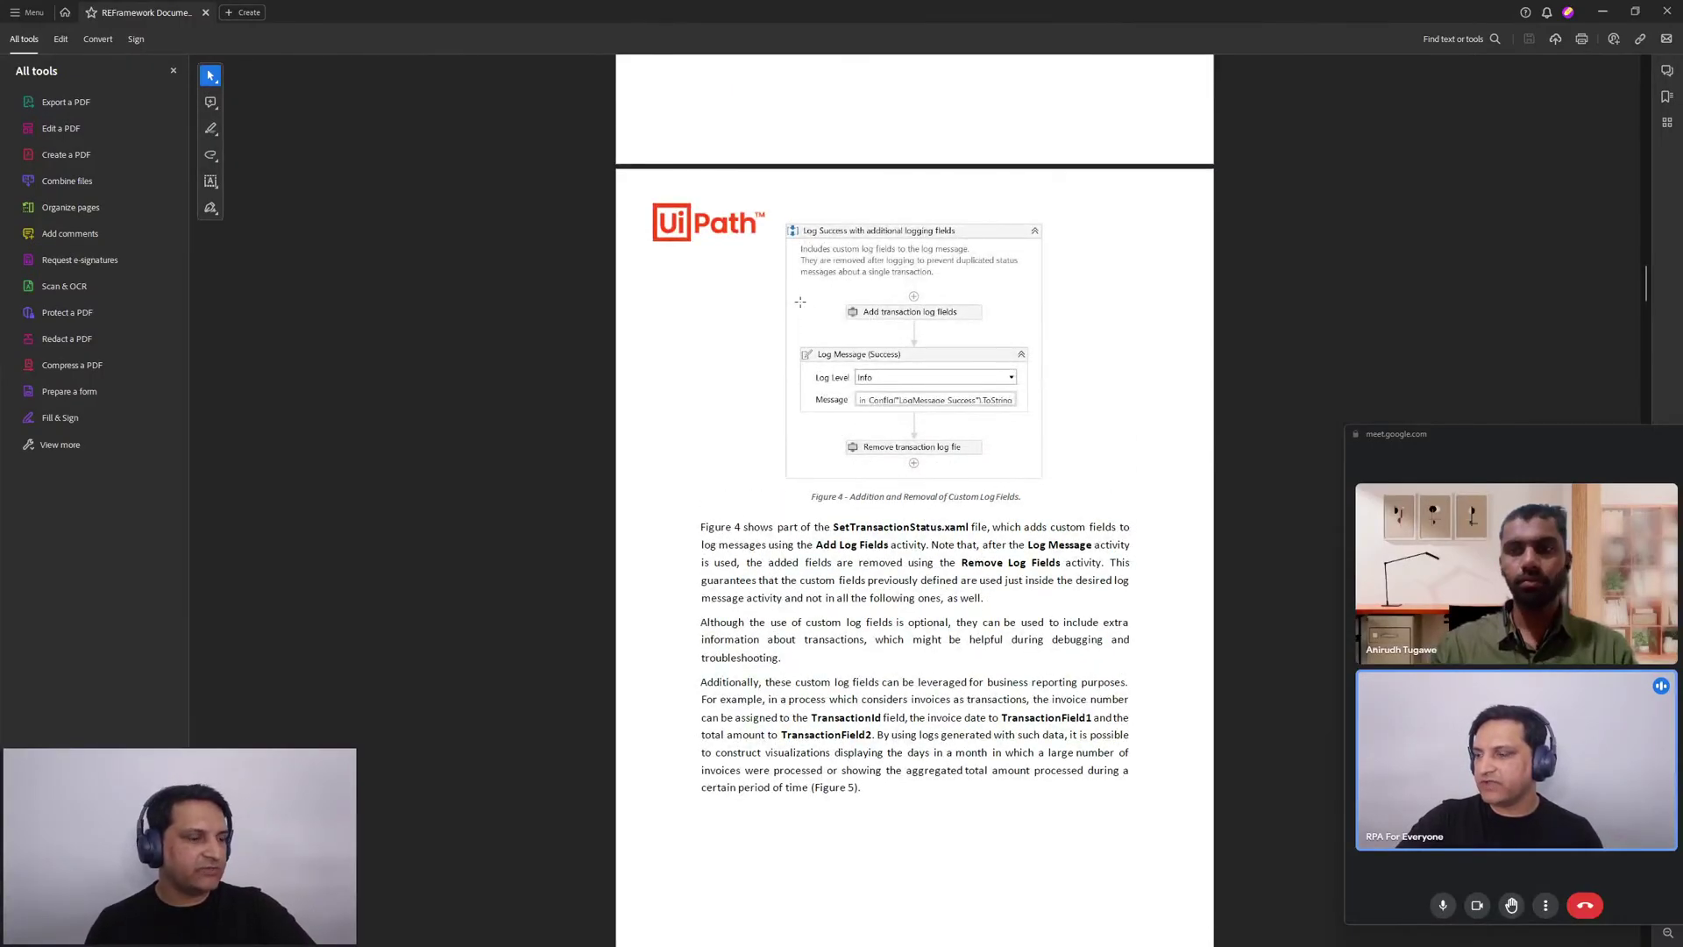
scroll(1142, 404, "down", 14)
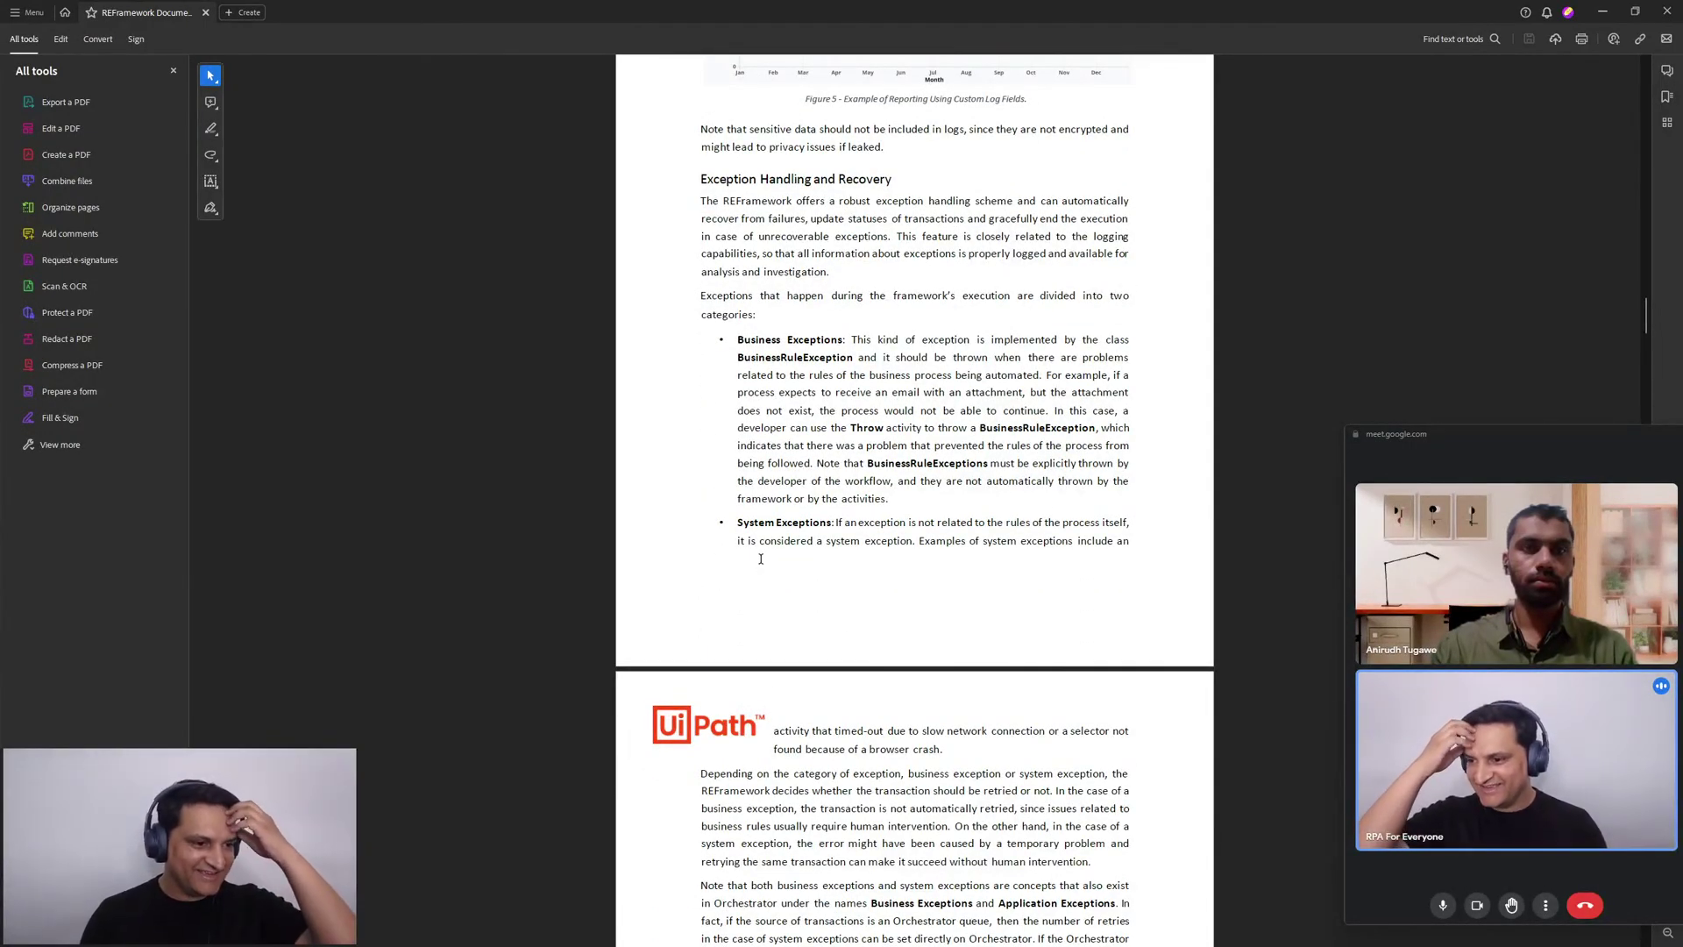
scroll(731, 312, "down", 14)
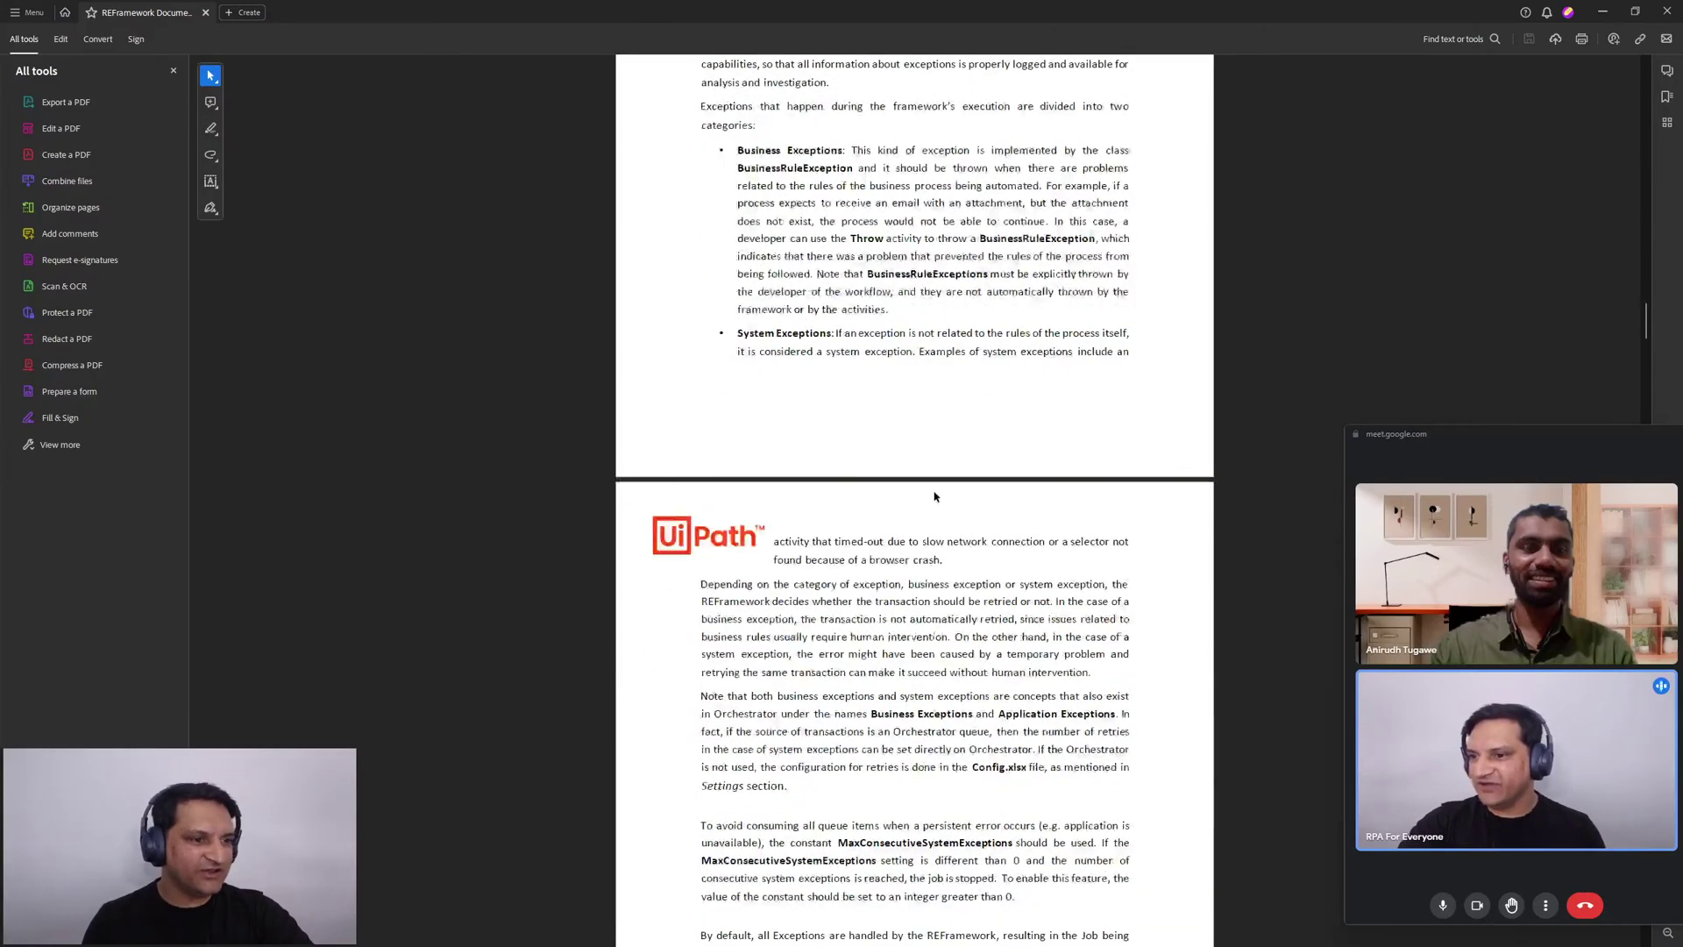
scroll(777, 550, "down", 16)
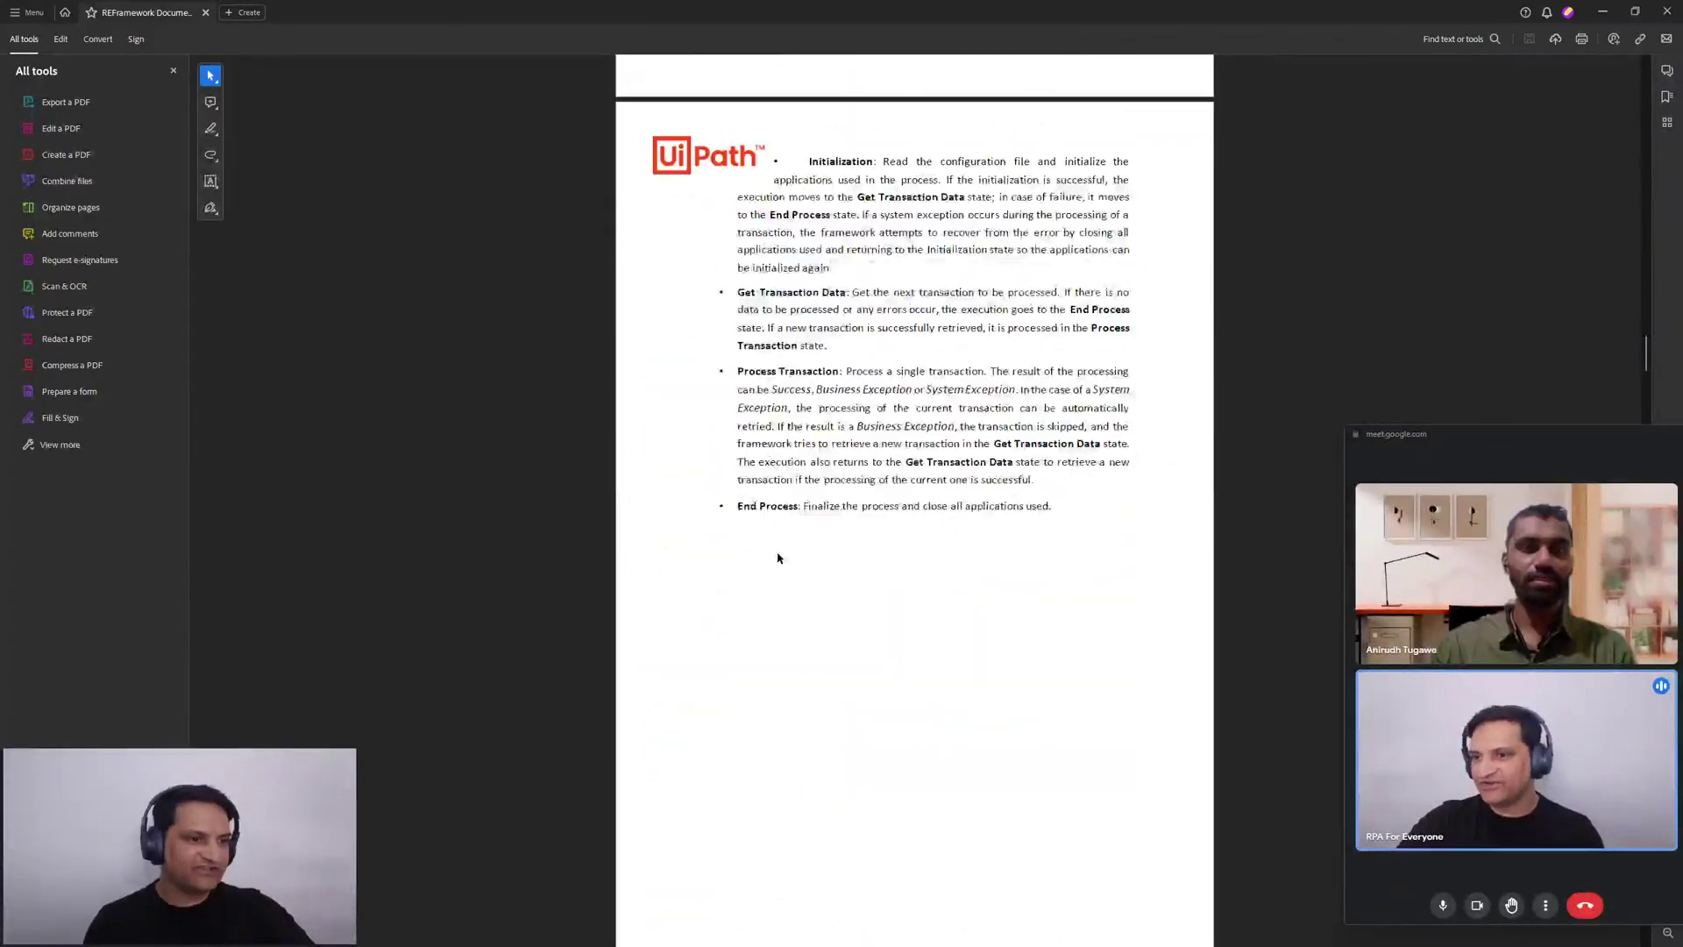
scroll(761, 579, "down", 4)
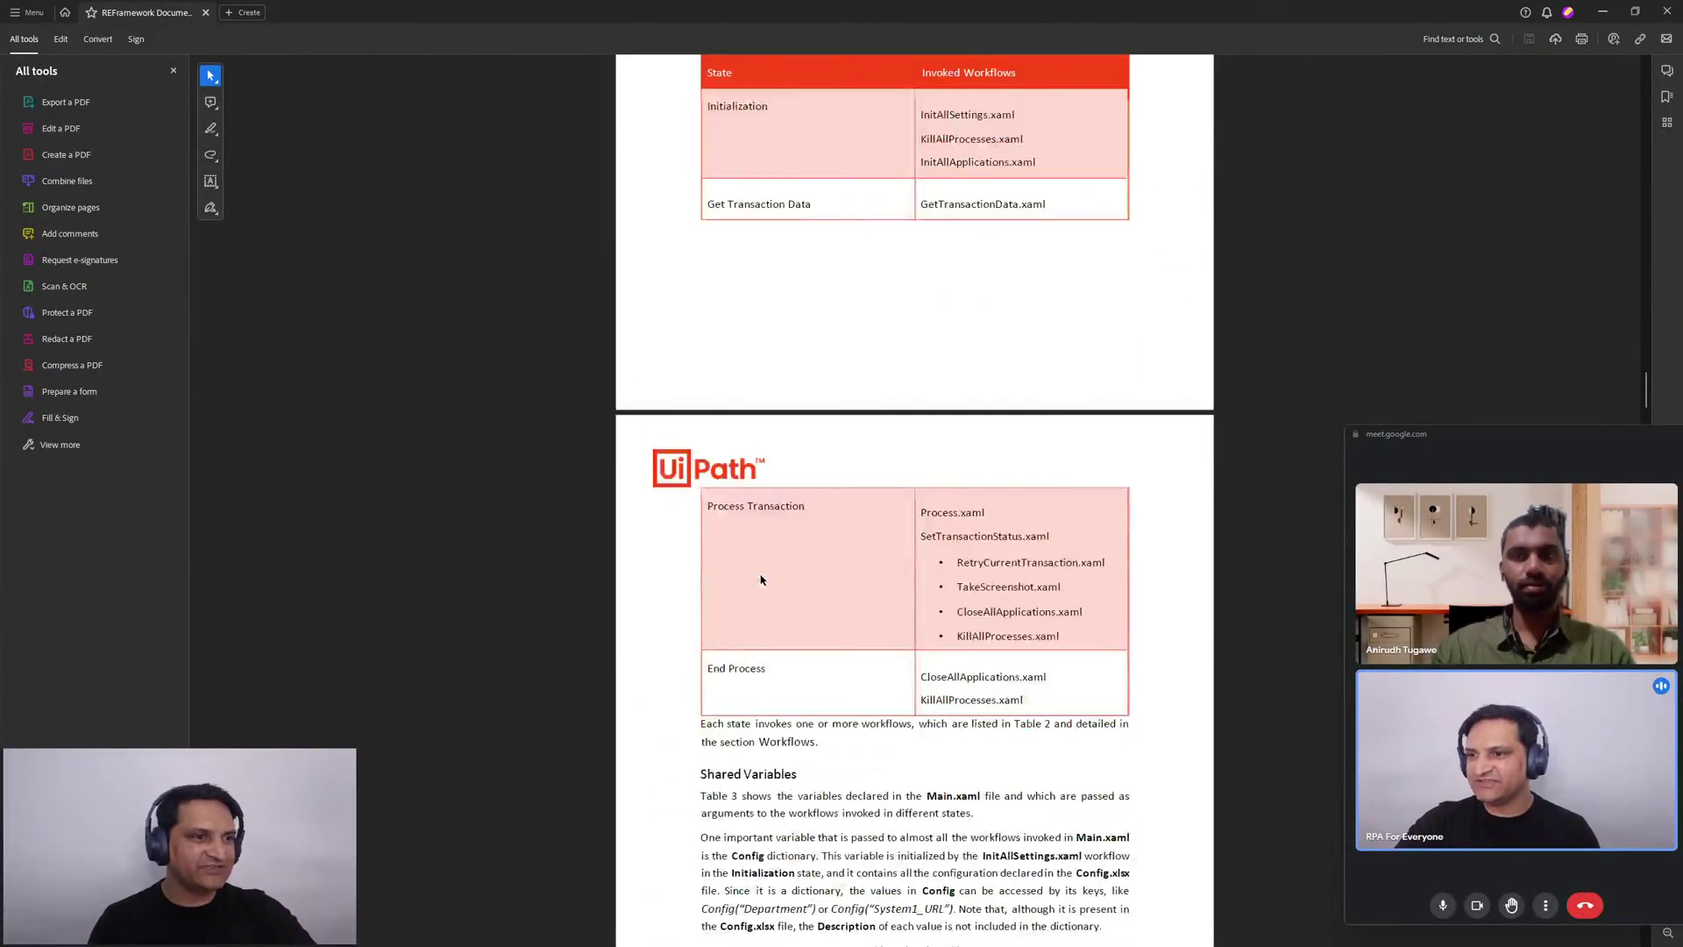
scroll(798, 570, "down", 15)
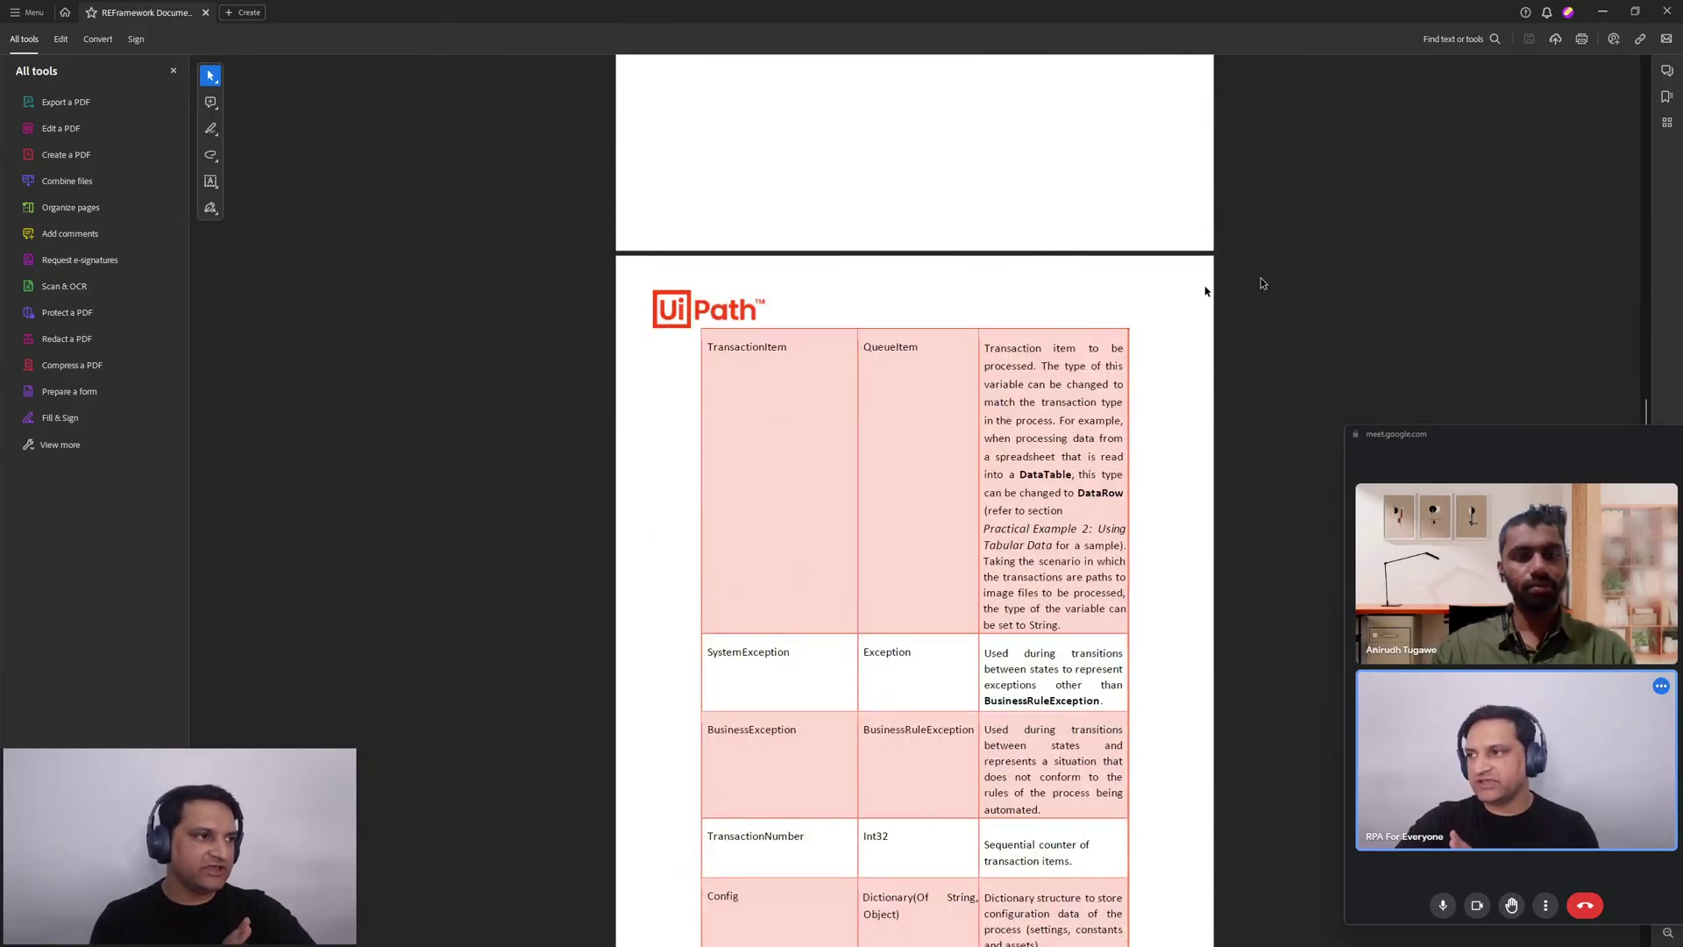
Close the documentation PDF, leave its folder and return to the REFramework Walkthrough project in UiPath Studio
left_click(1666, 11)
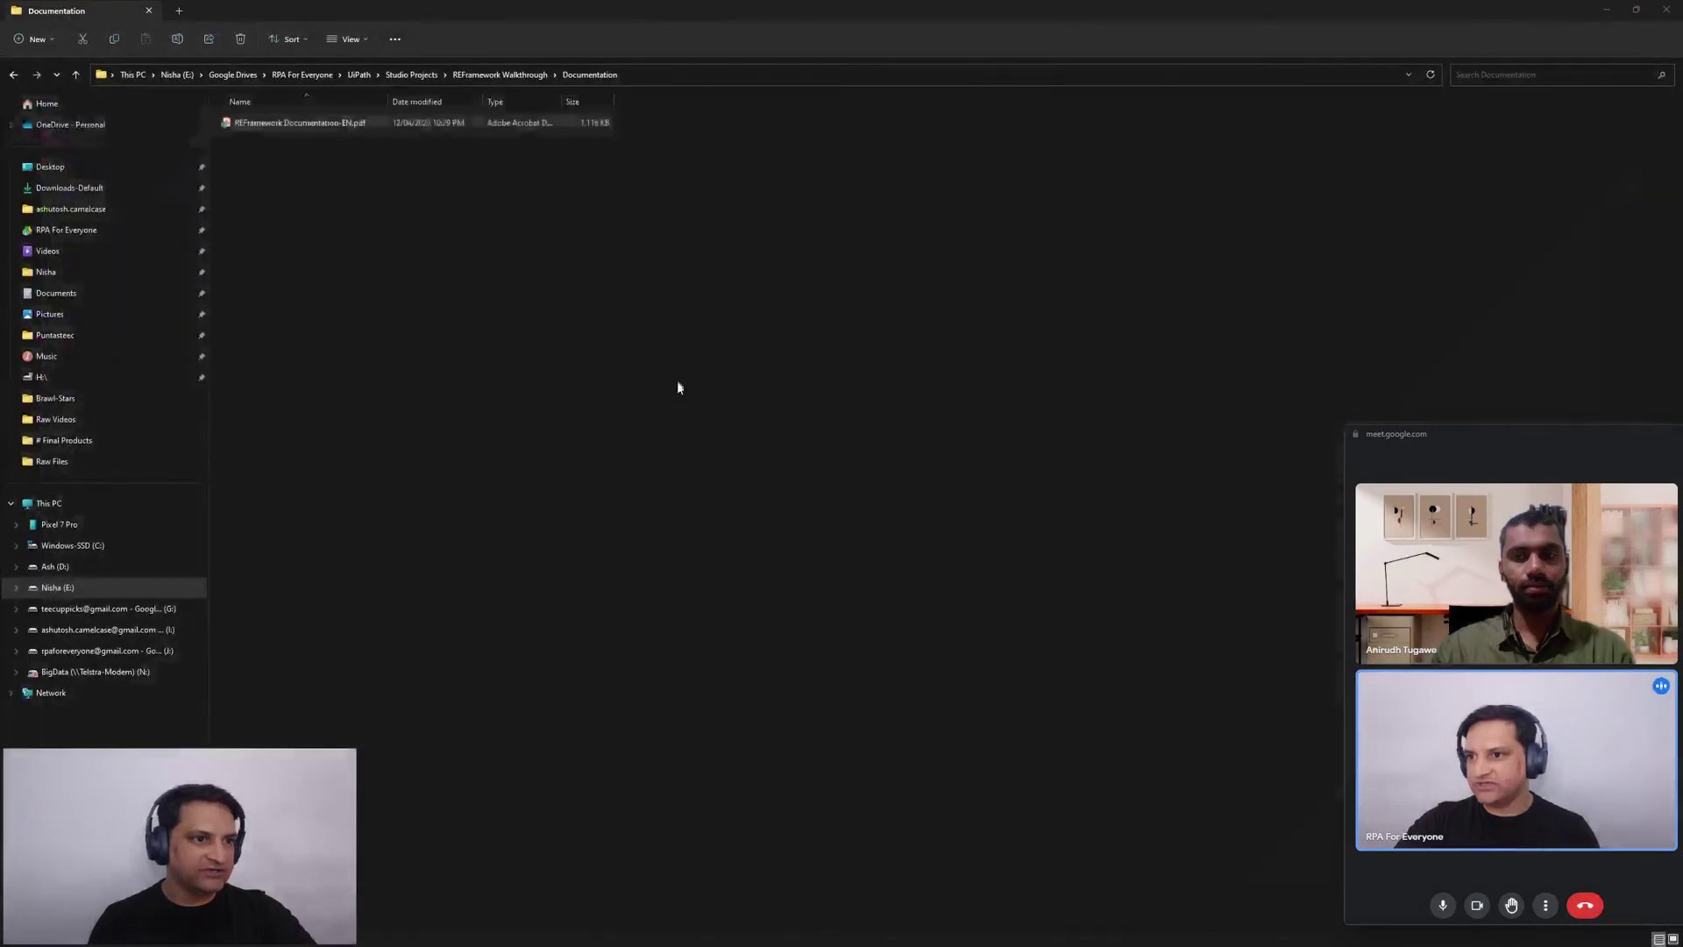
left_click(1635, 9)
left_click(922, 364)
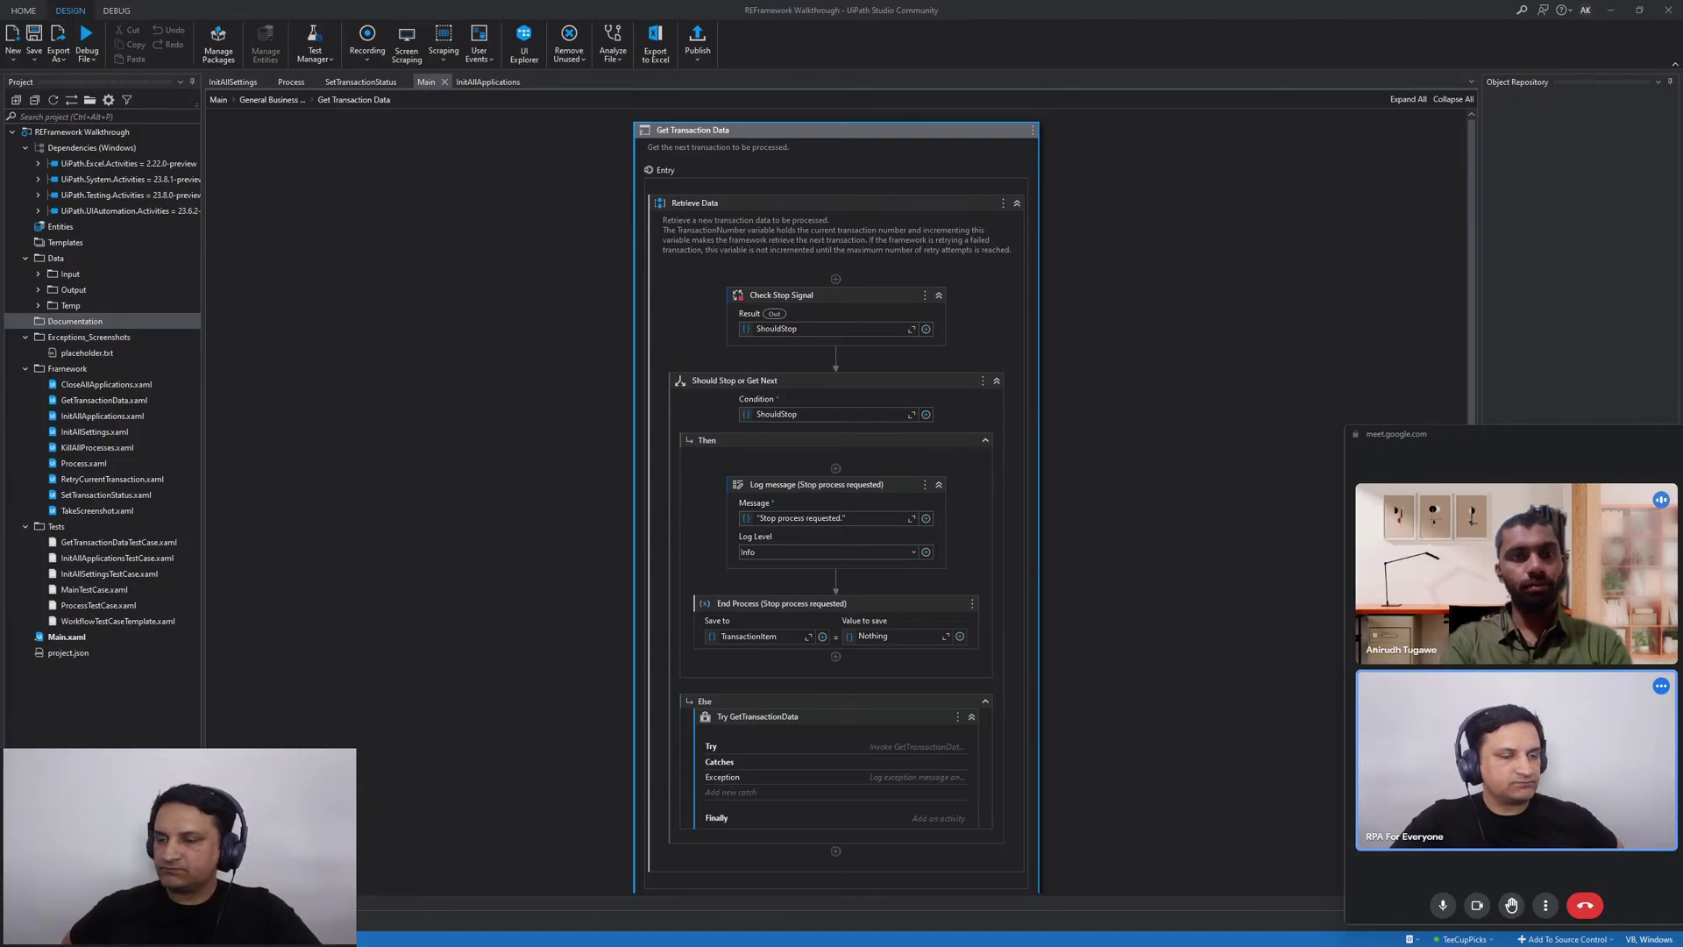
Bring up the REFramework documentation PDF again and search it for "queue"
key("alt+Tab")
scroll(685, 411, "down", 10)
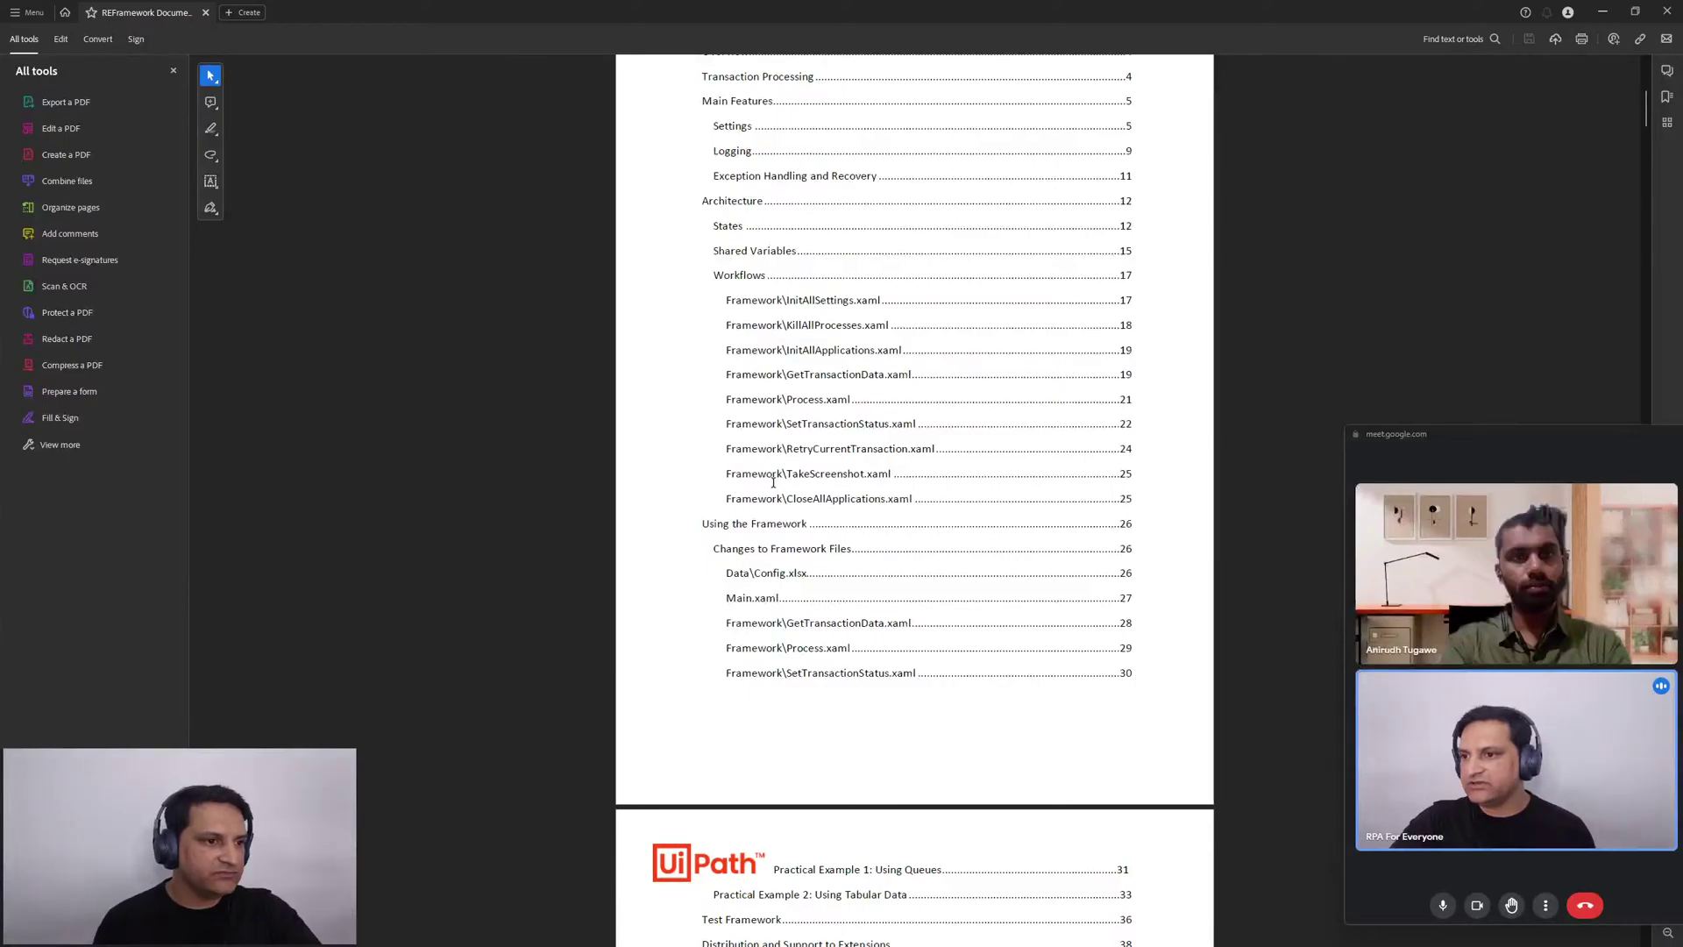
scroll(773, 482, "down", 2)
key("ctrl+f")
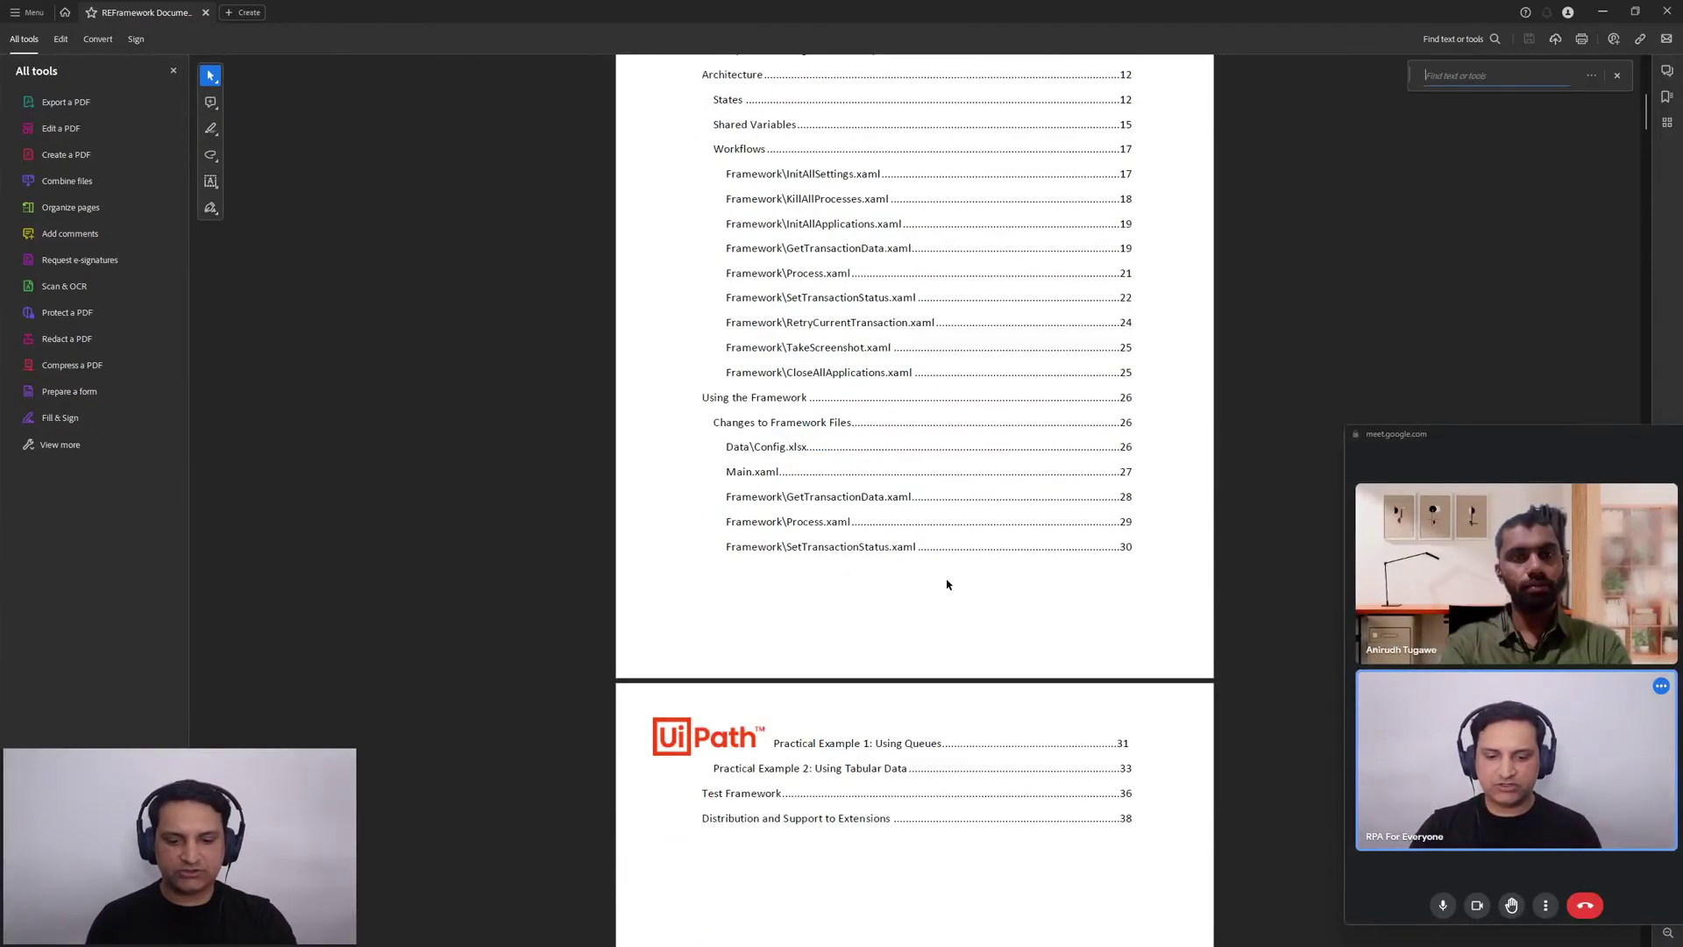
type("queue")
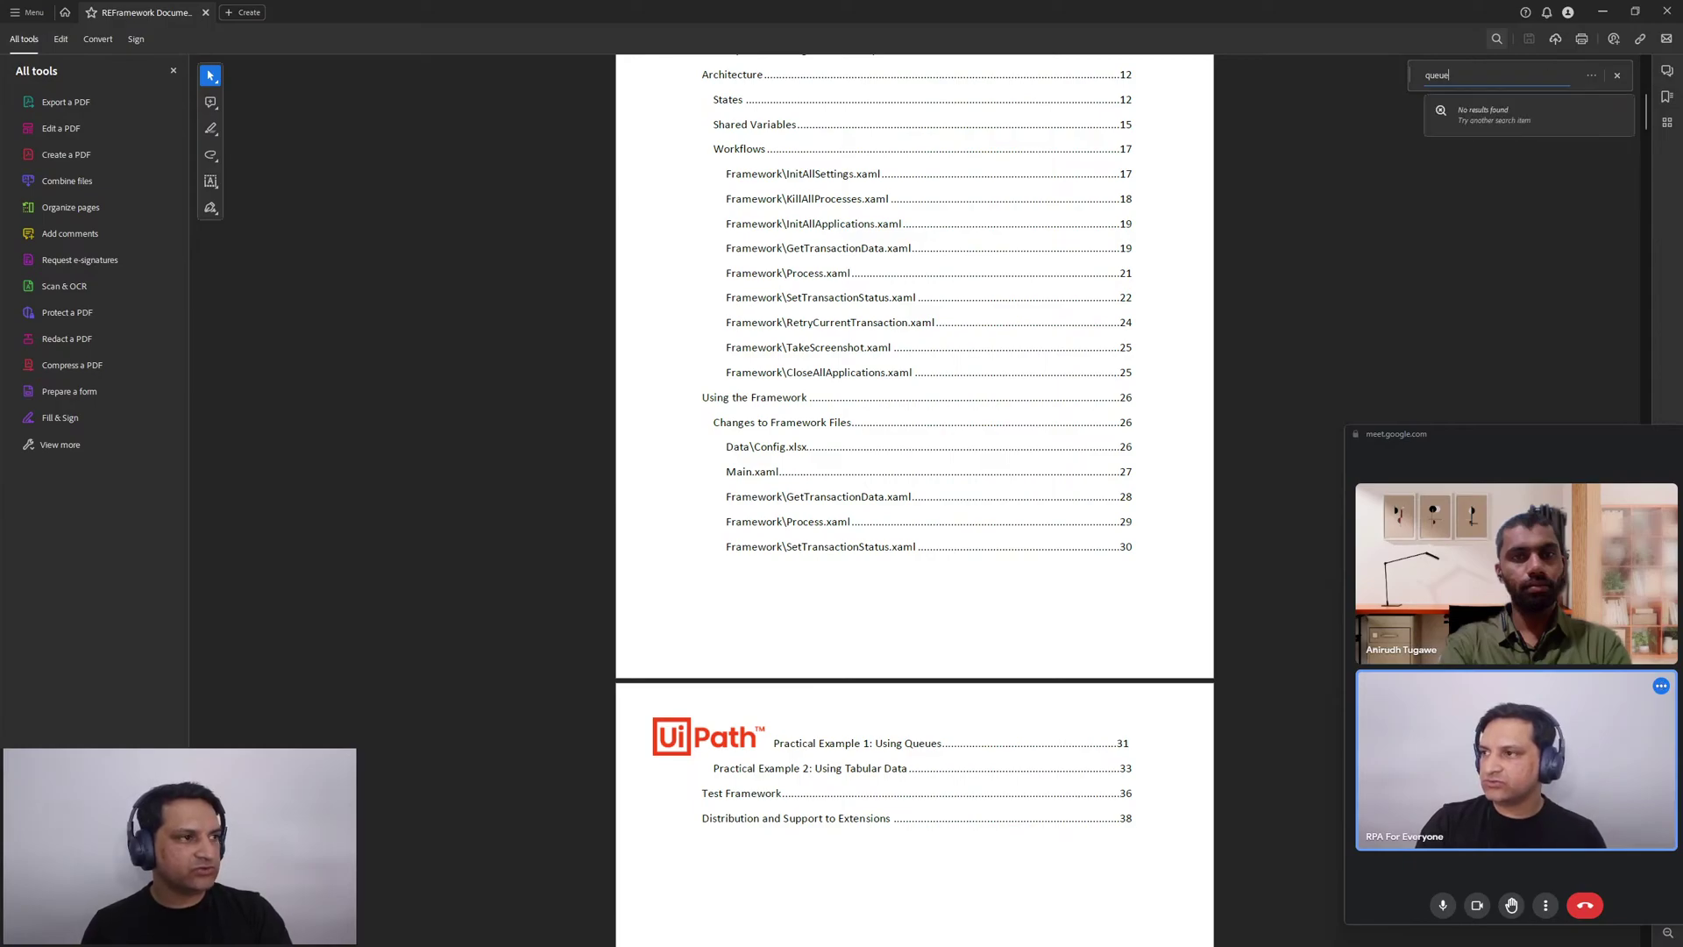
scroll(947, 584, "down", 5)
scroll(947, 584, "down", 5)
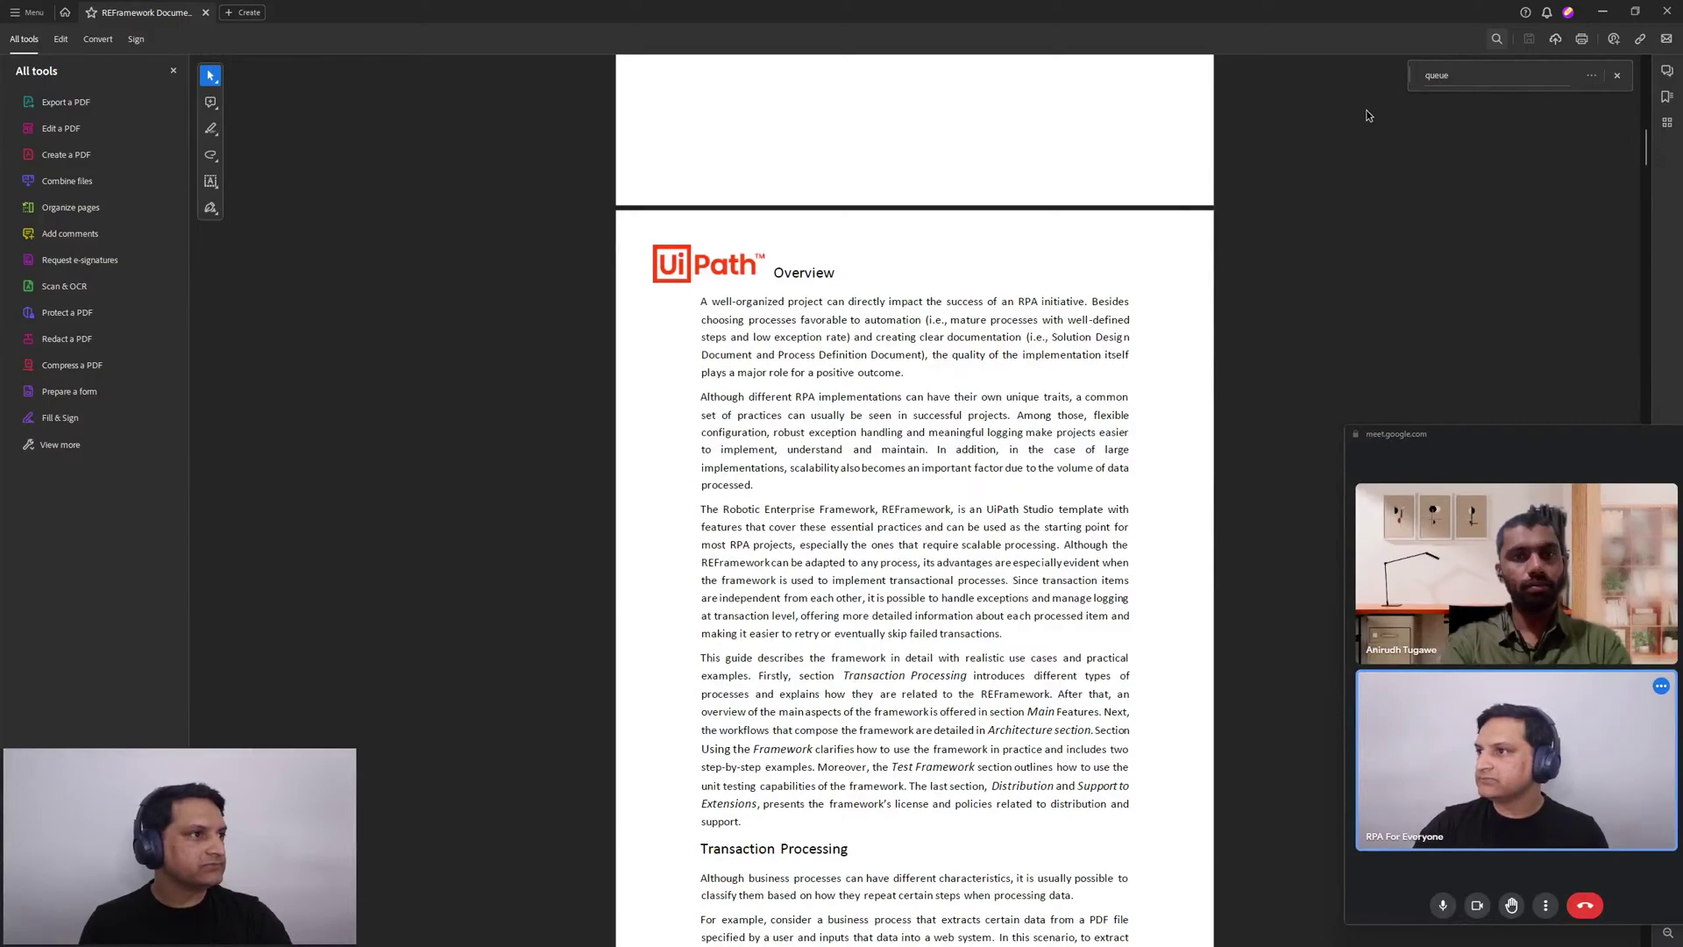
double_click(1455, 76)
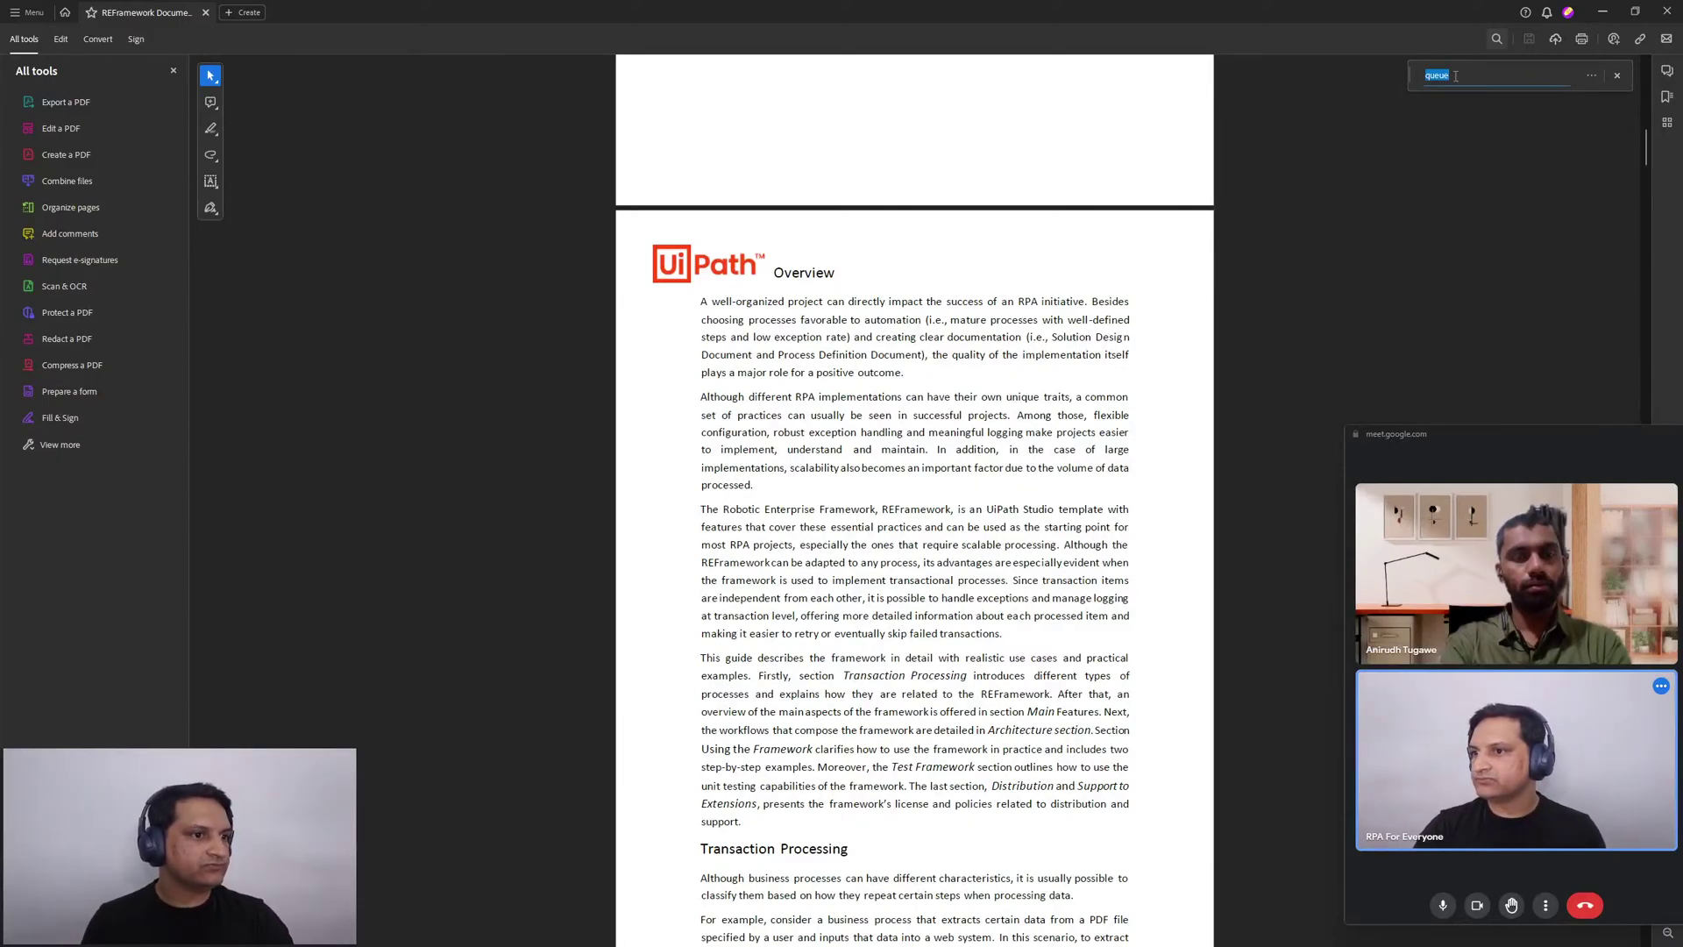
key("Return")
key("Escape")
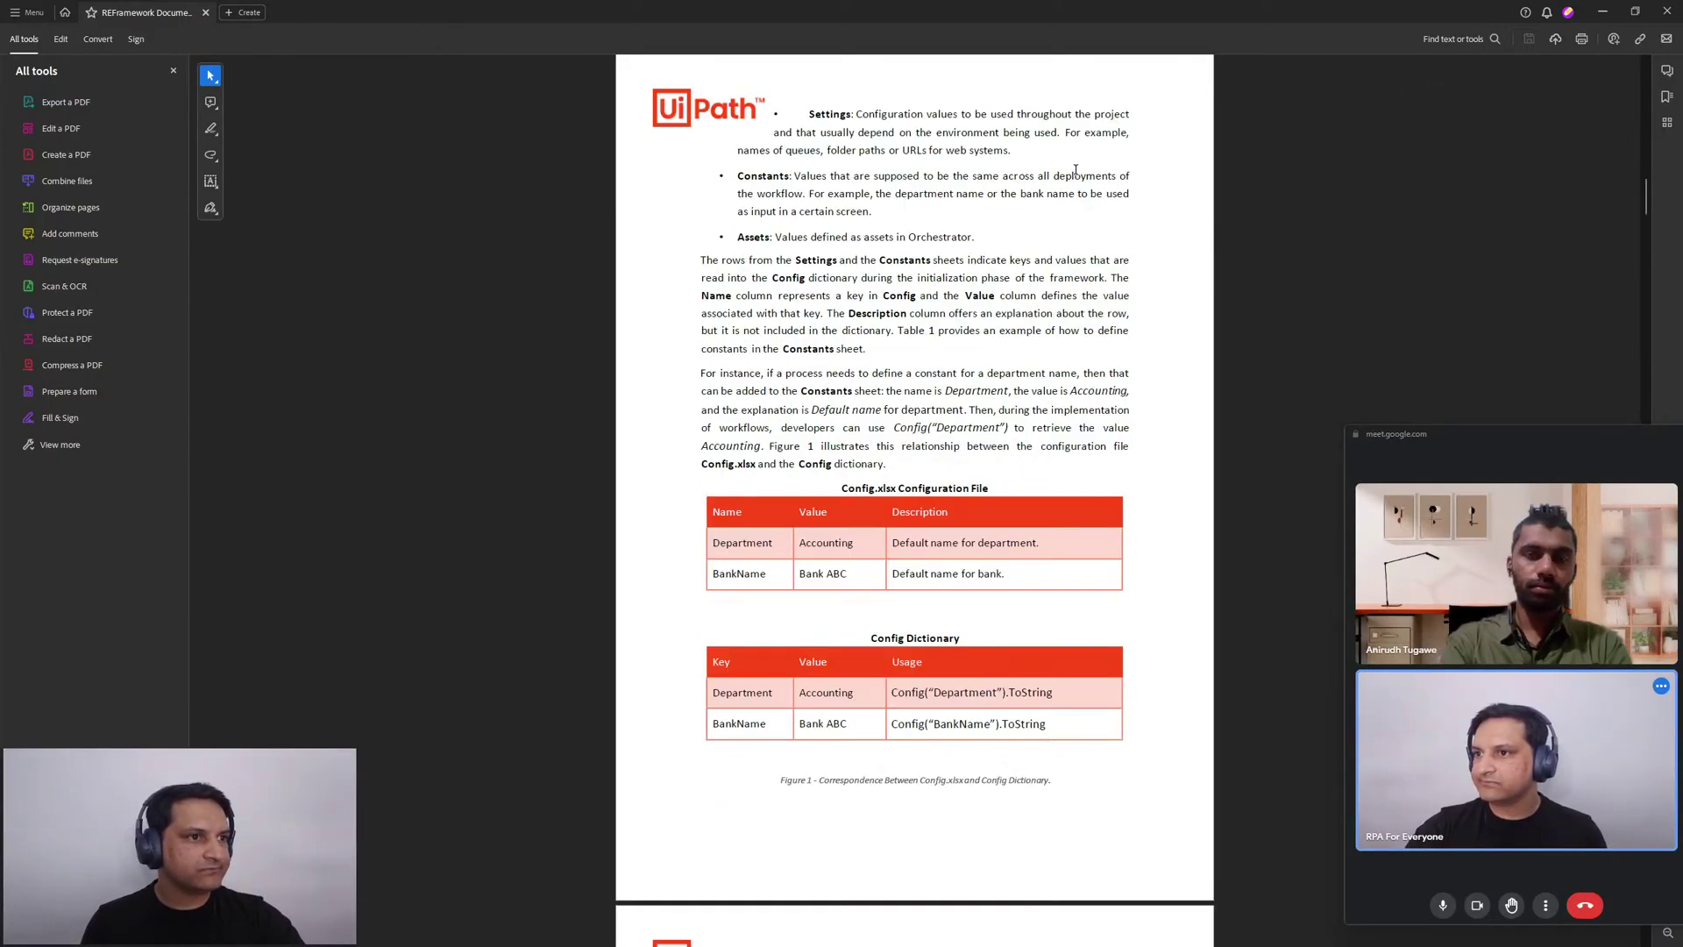
Examine the explanation of the Settings, Constants and Assets sheets and the Config dictionary tables on that page
scroll(855, 453, "down", 3)
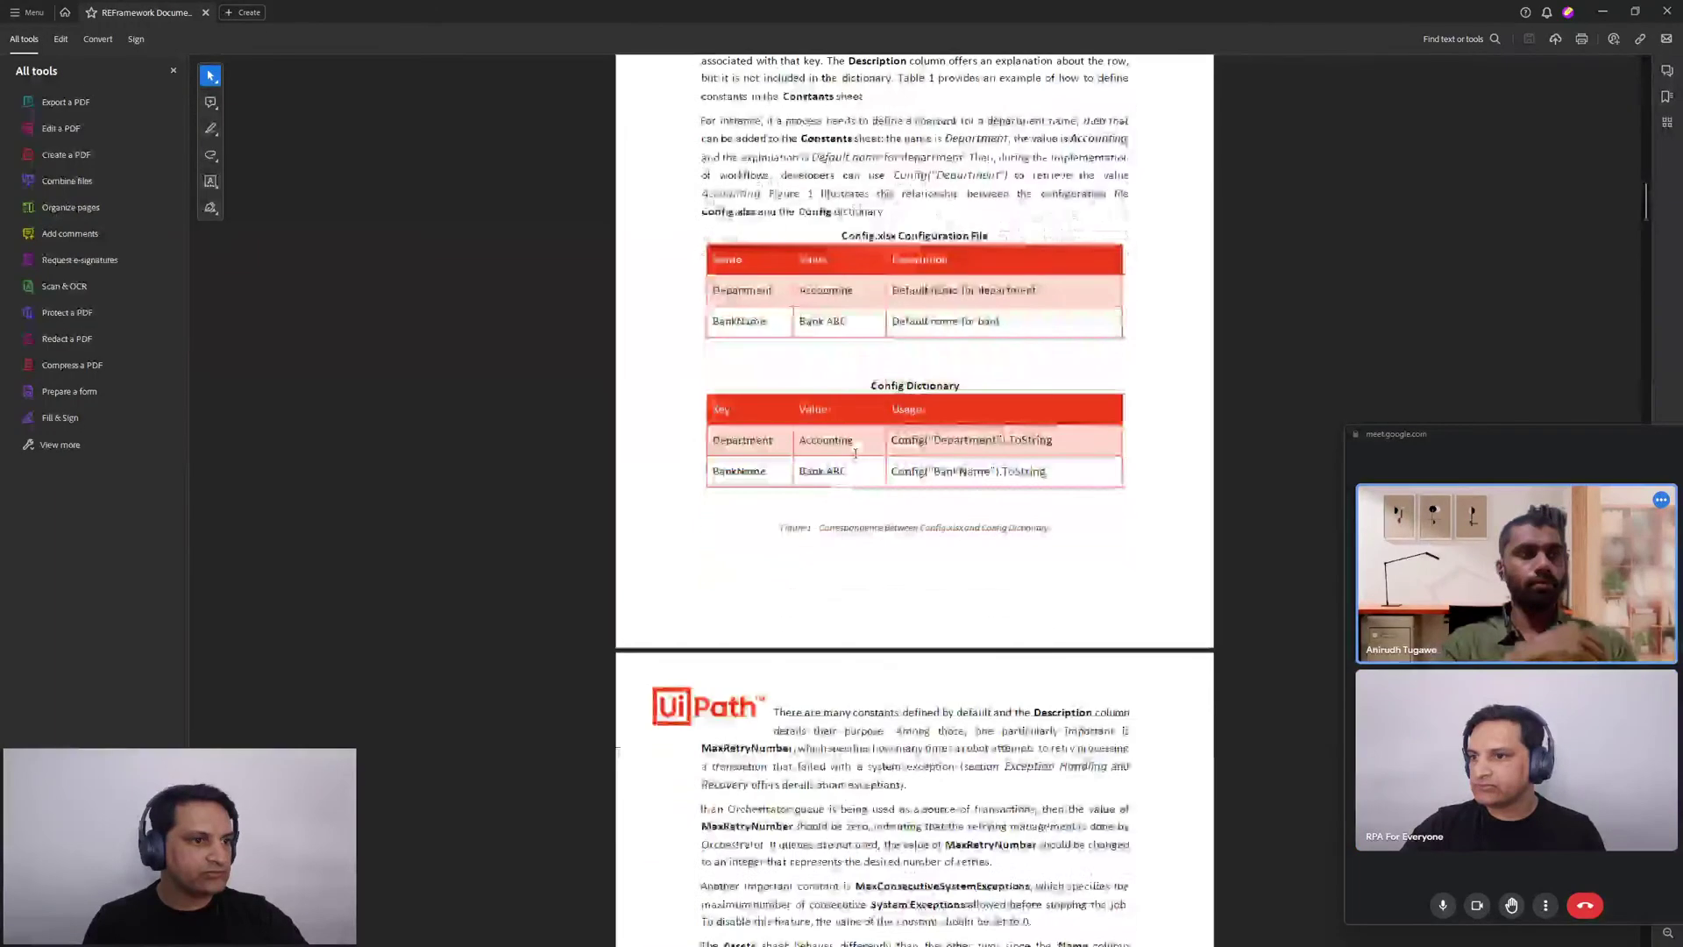
scroll(973, 460, "up", 1)
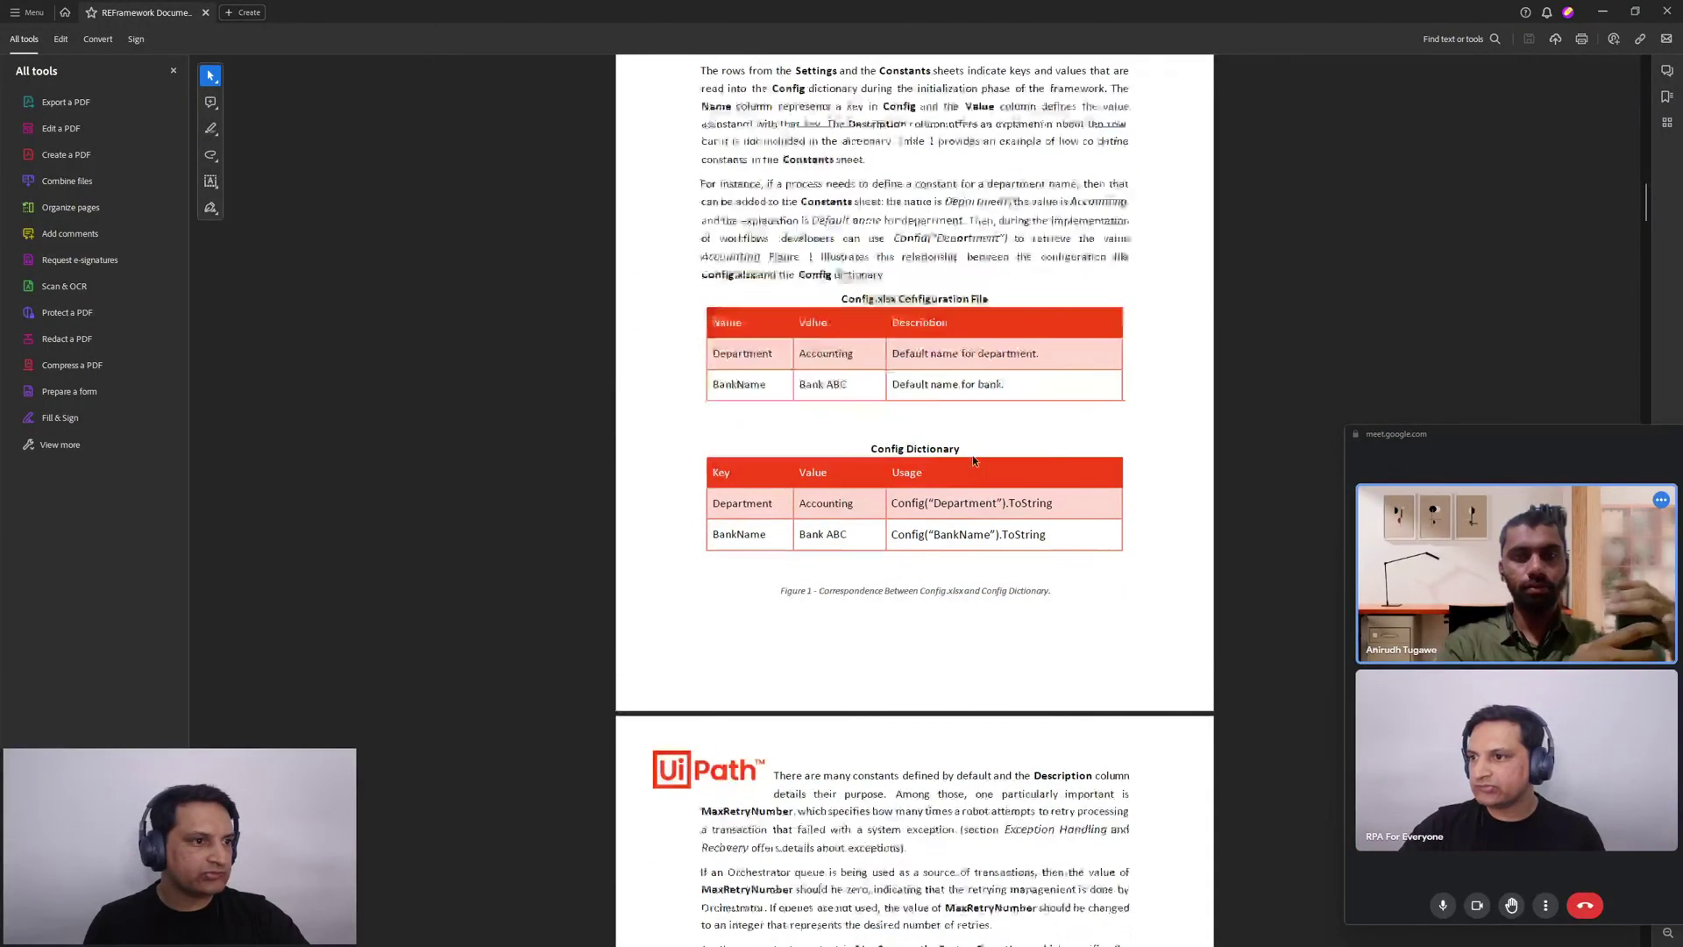
scroll(973, 461, "up", 1)
scroll(887, 250, "up", 1)
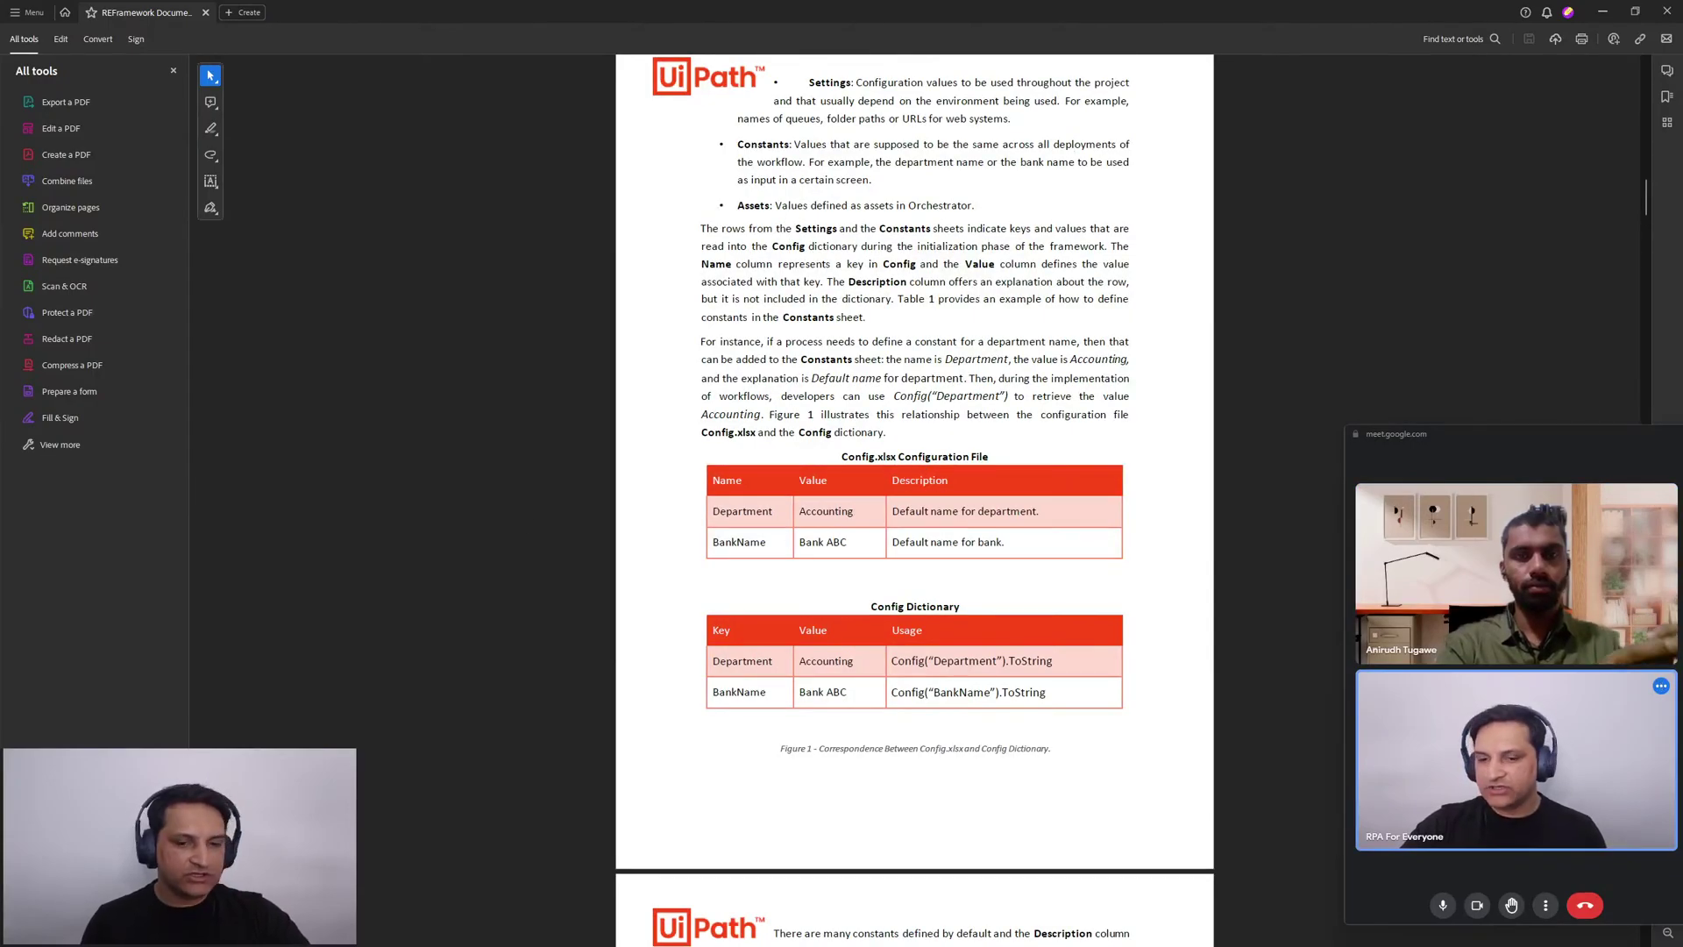
Switch to Config.xlsx in Excel and inspect the name, value and description of the OrchestratorQueueName row
key("alt+Tab")
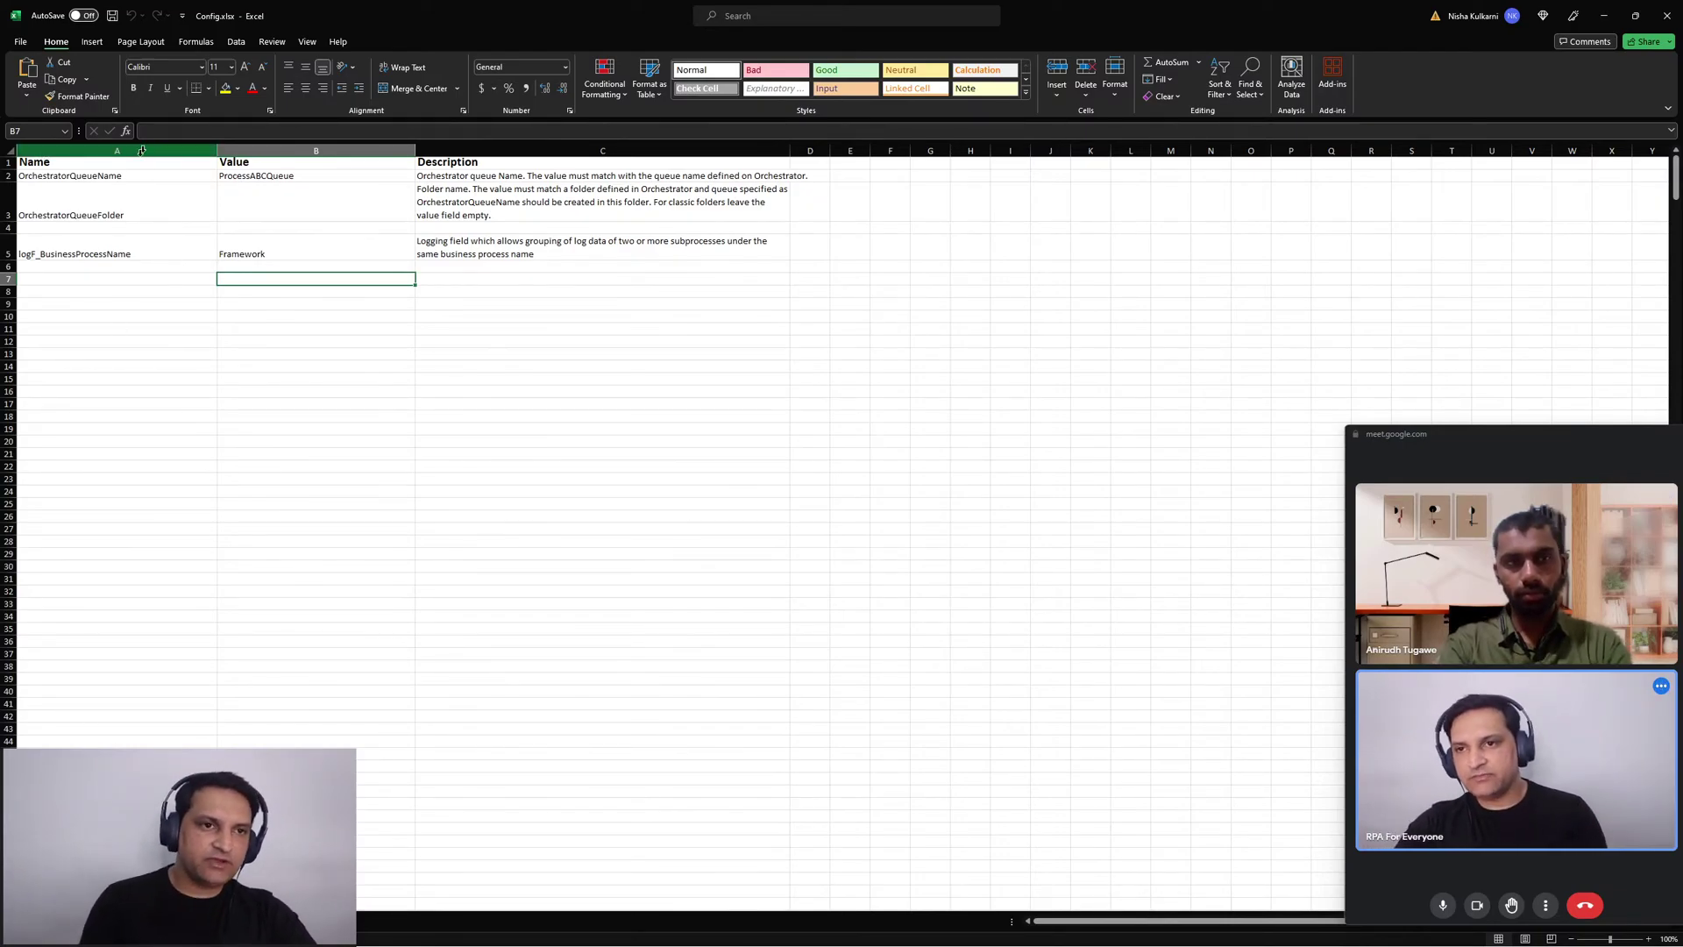
left_click(109, 176)
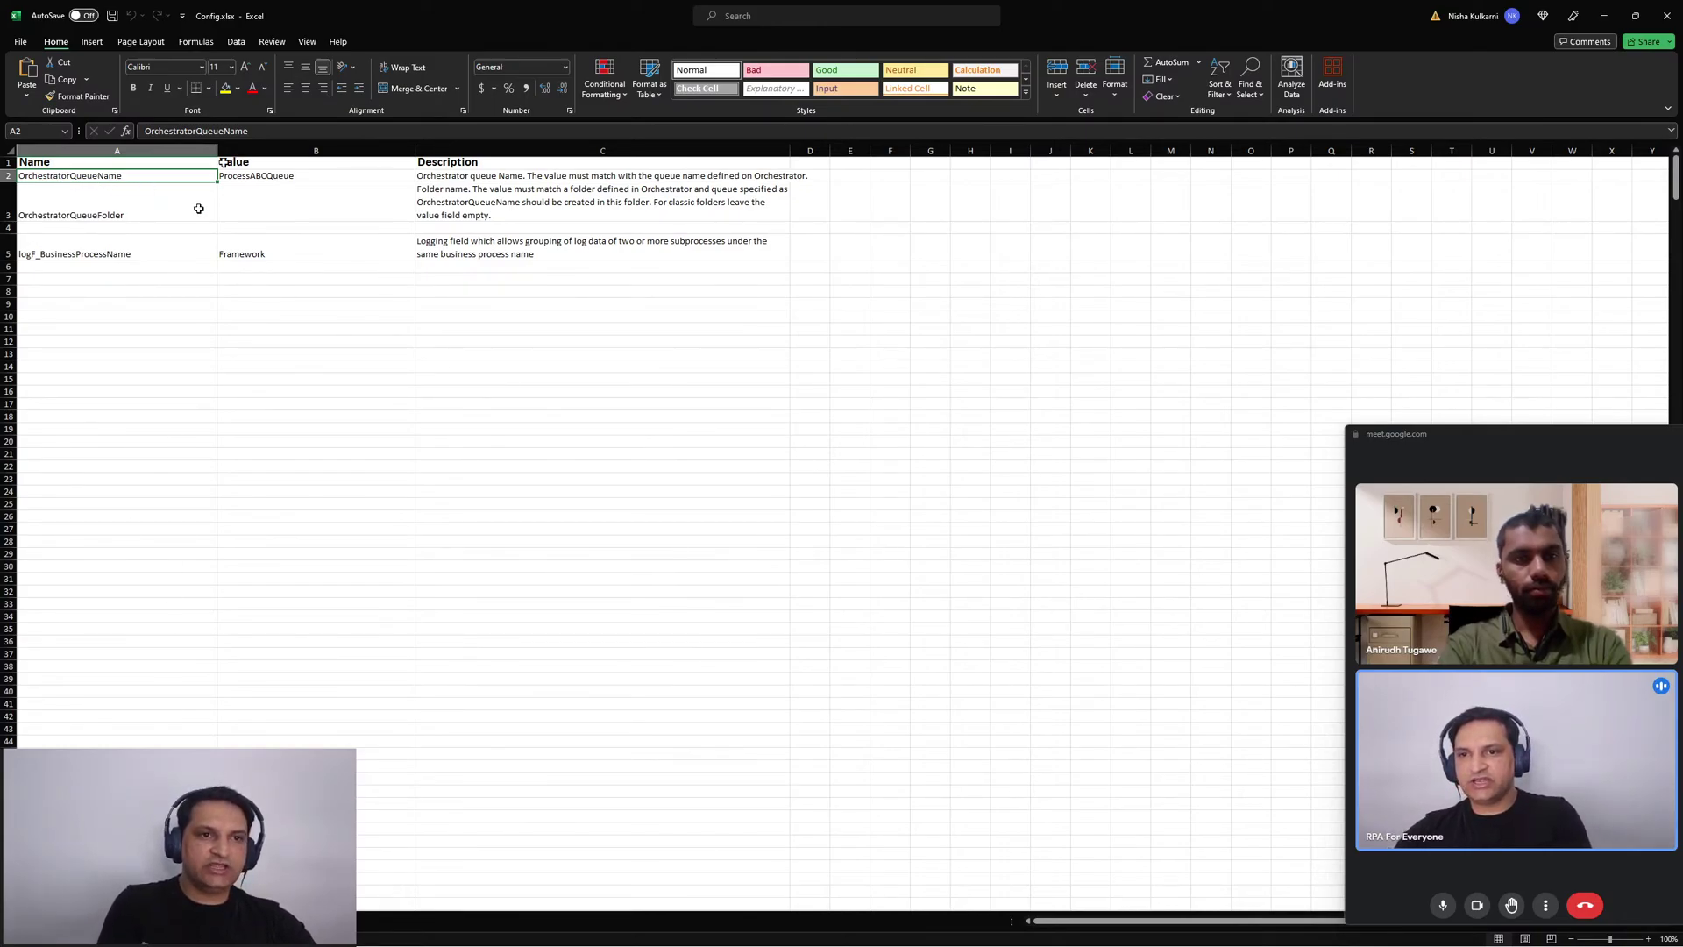
left_click(248, 177)
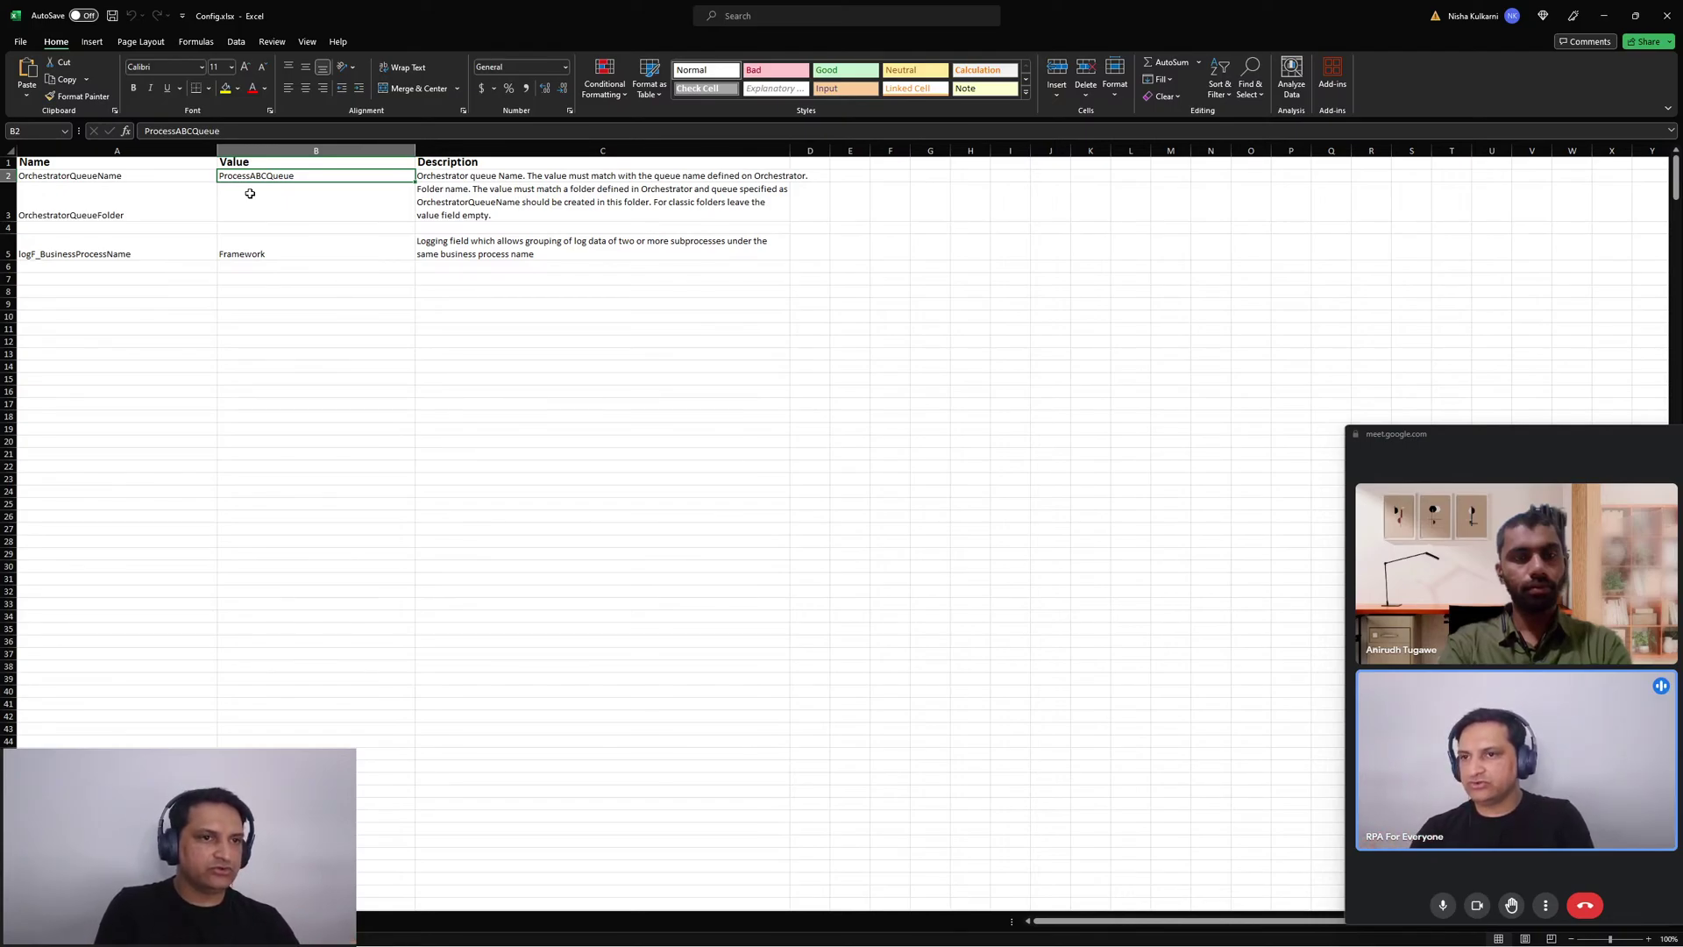
left_click(480, 176)
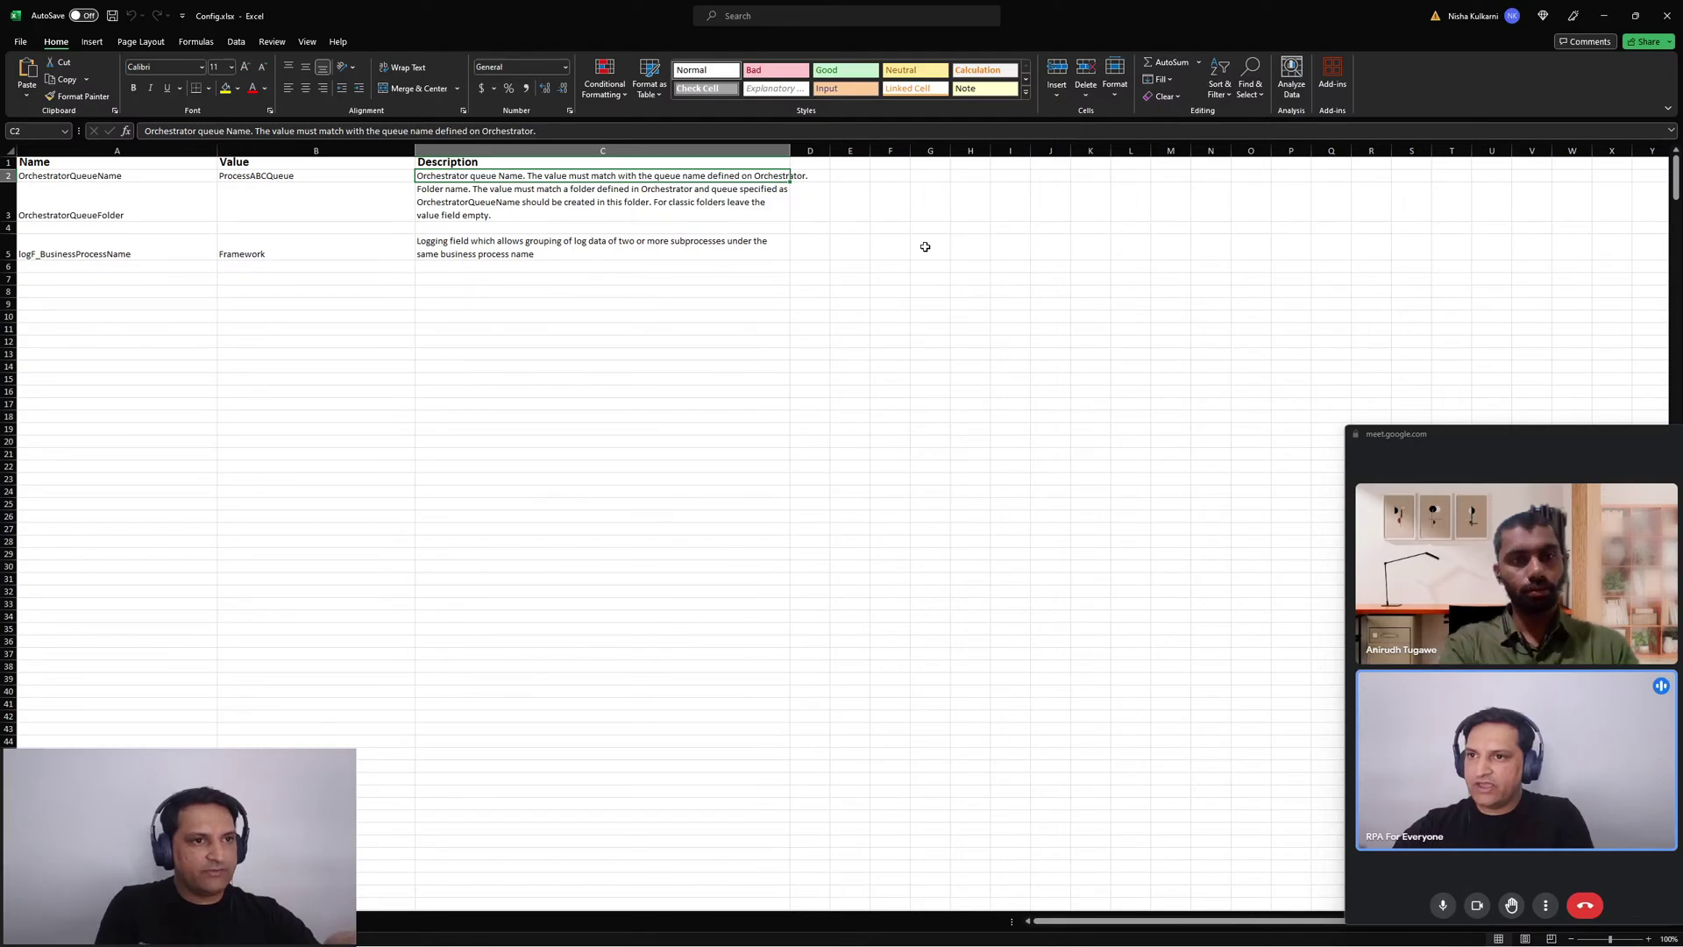
Minimize the Config.xlsx window, return to UiPath Studio and show the top-level state machine of Main with the Initialization state selected
left_click(1600, 17)
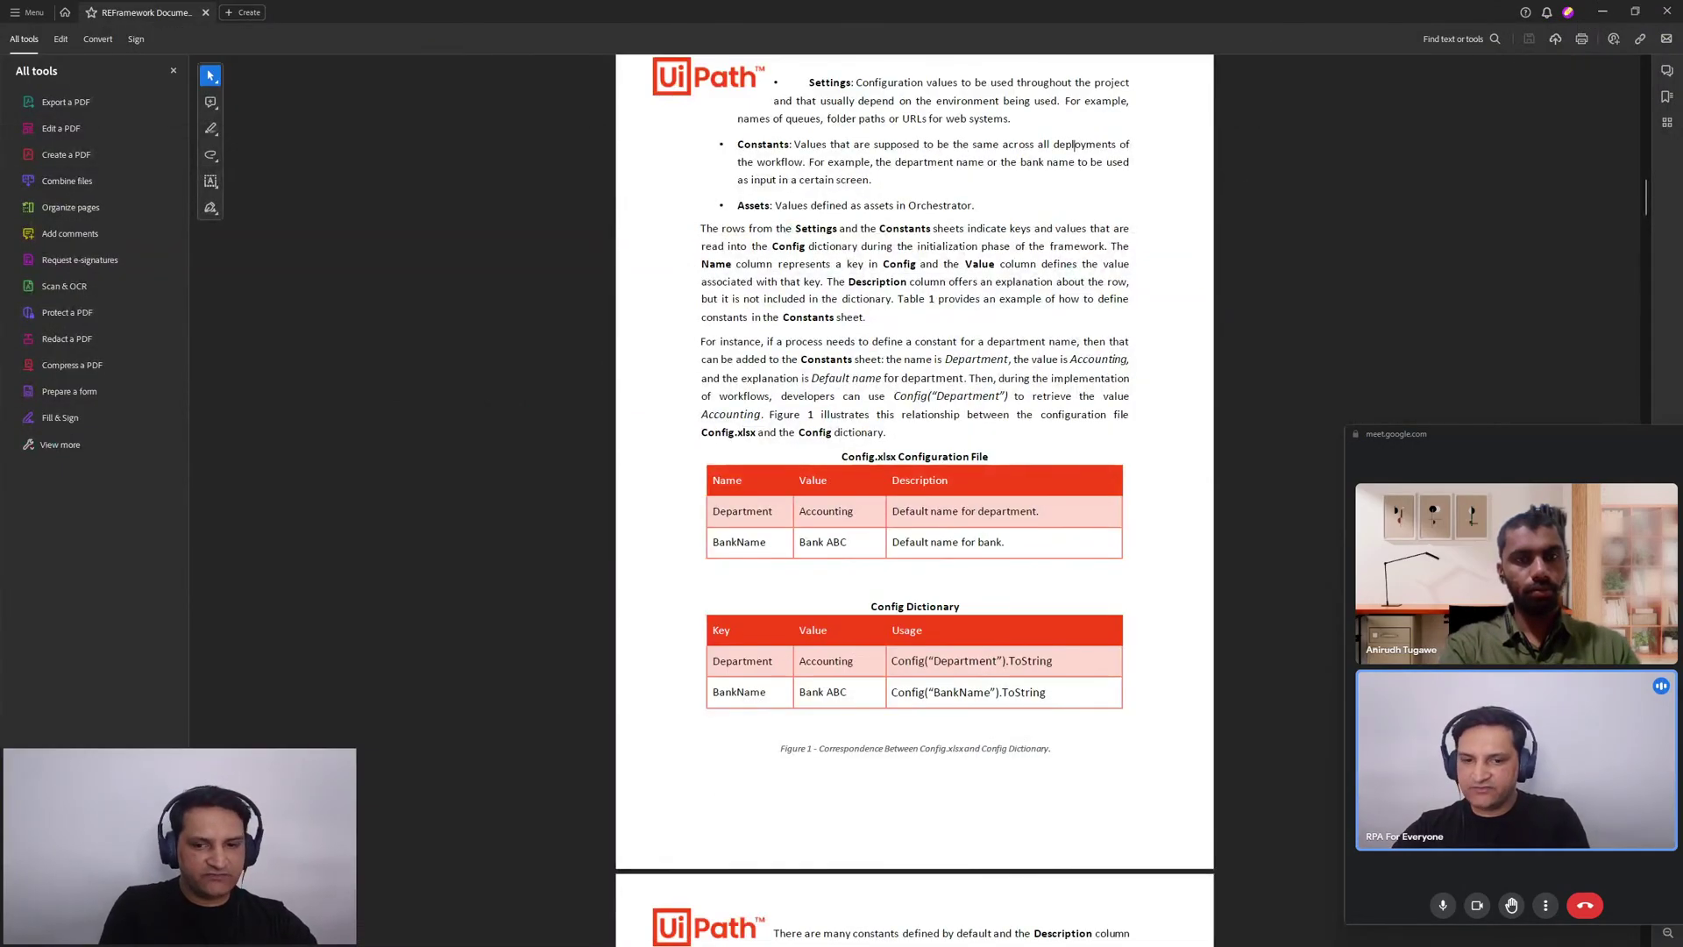
key("alt+Tab")
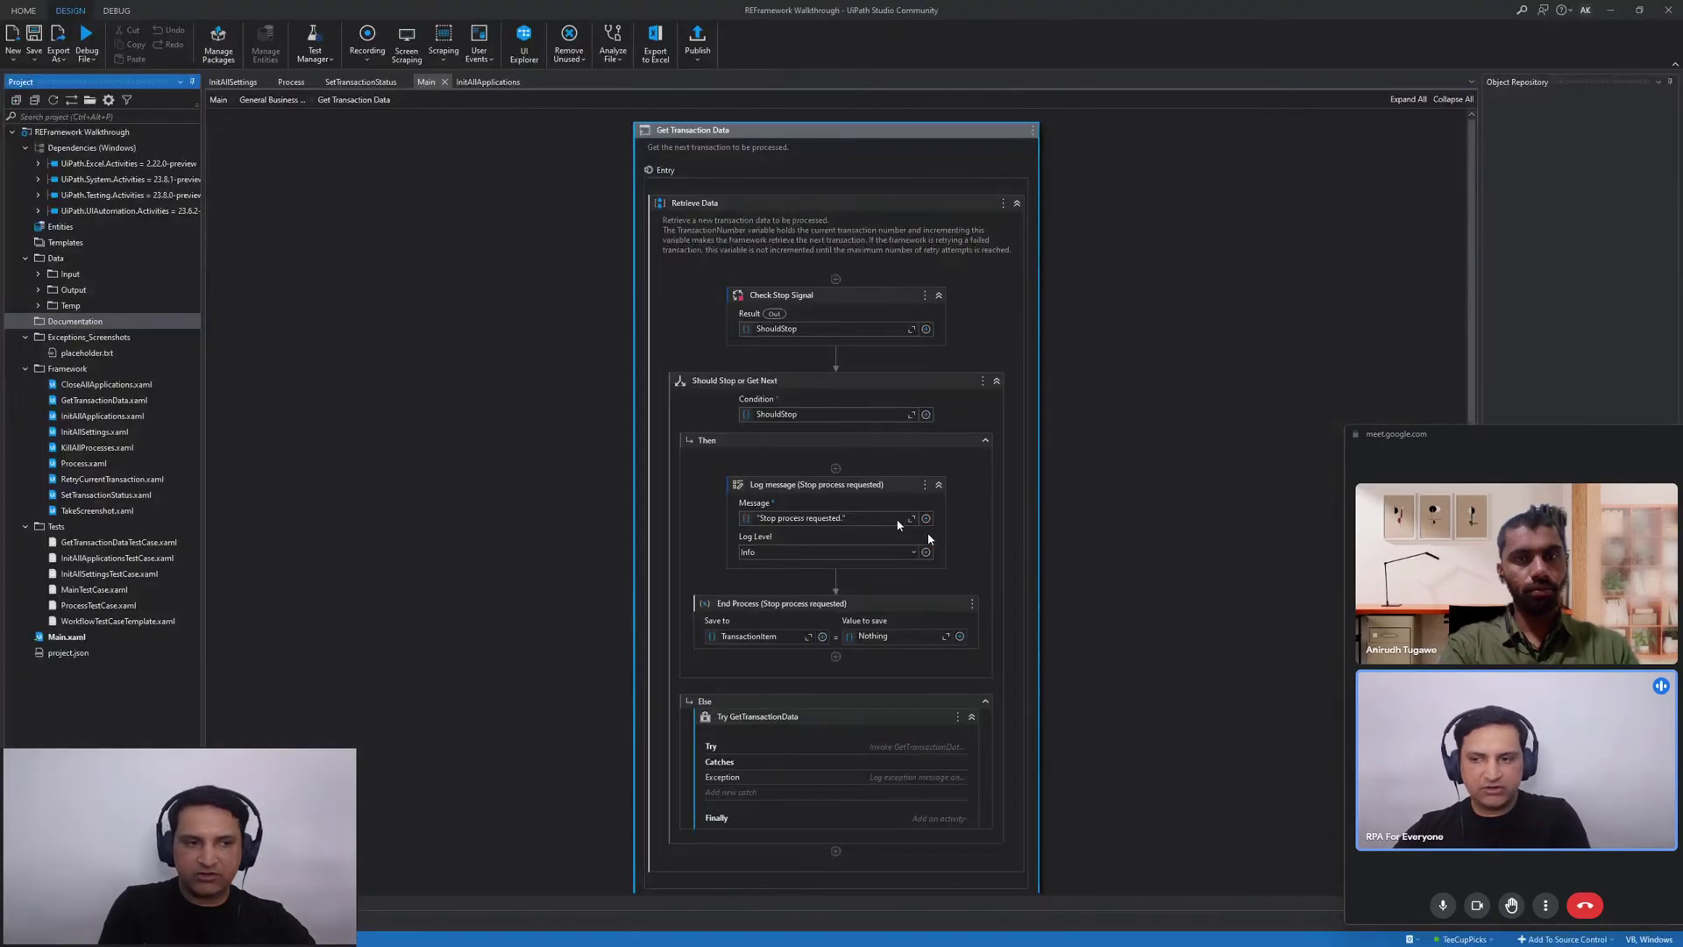
left_click(220, 101)
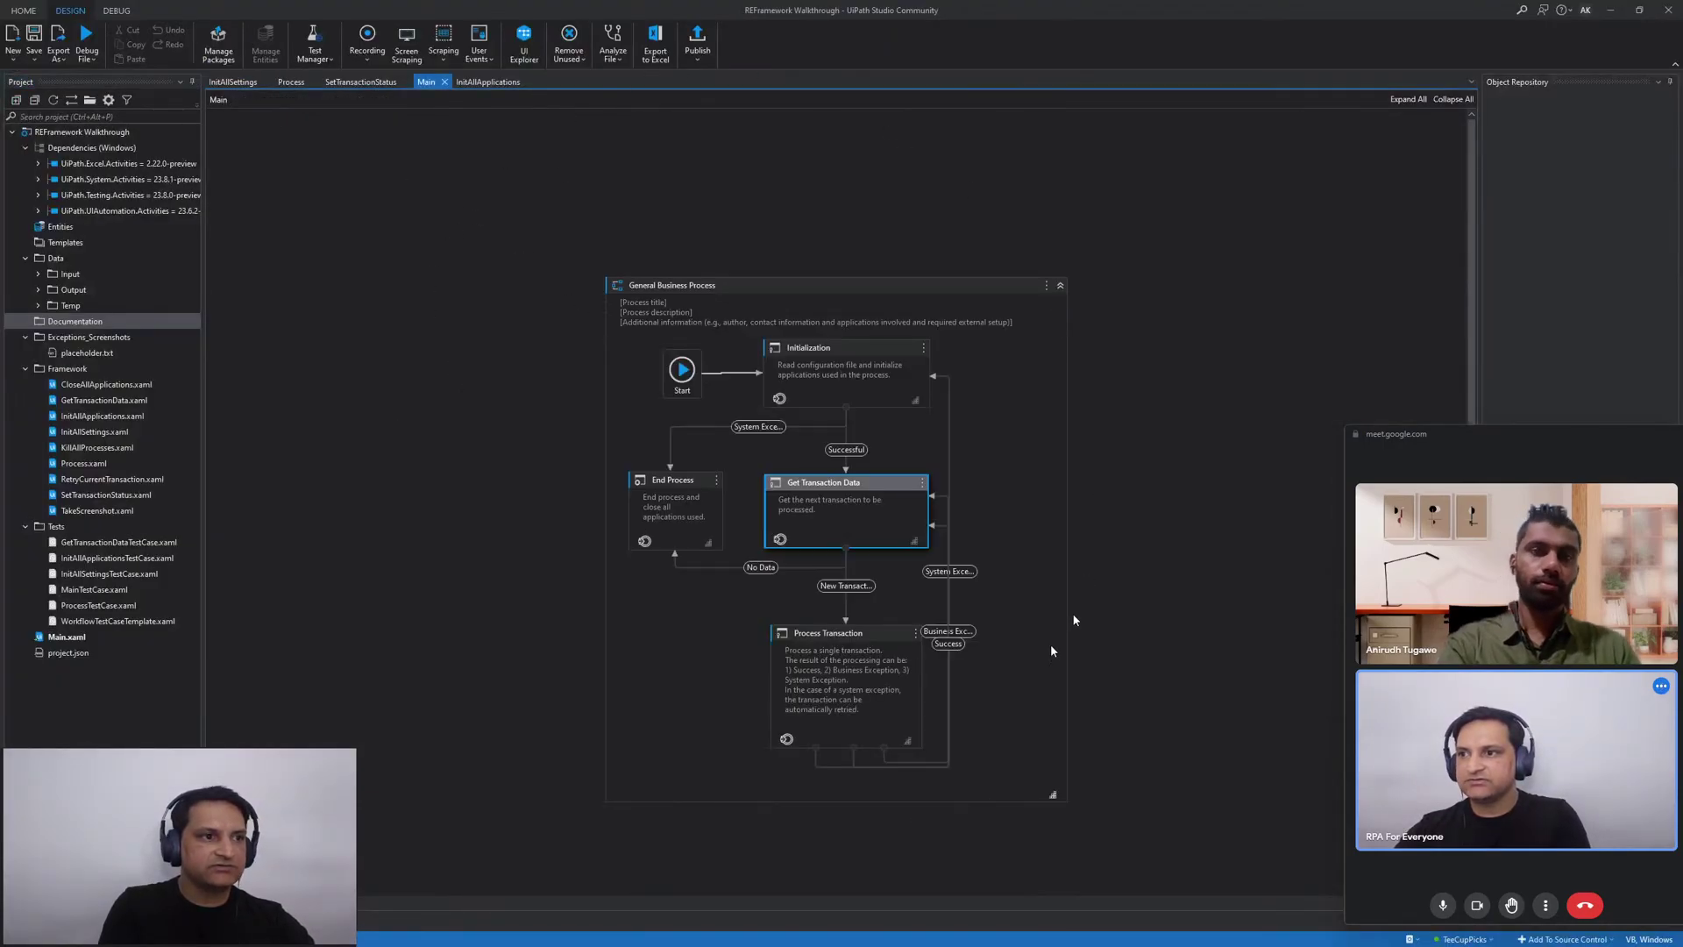
left_click(824, 396)
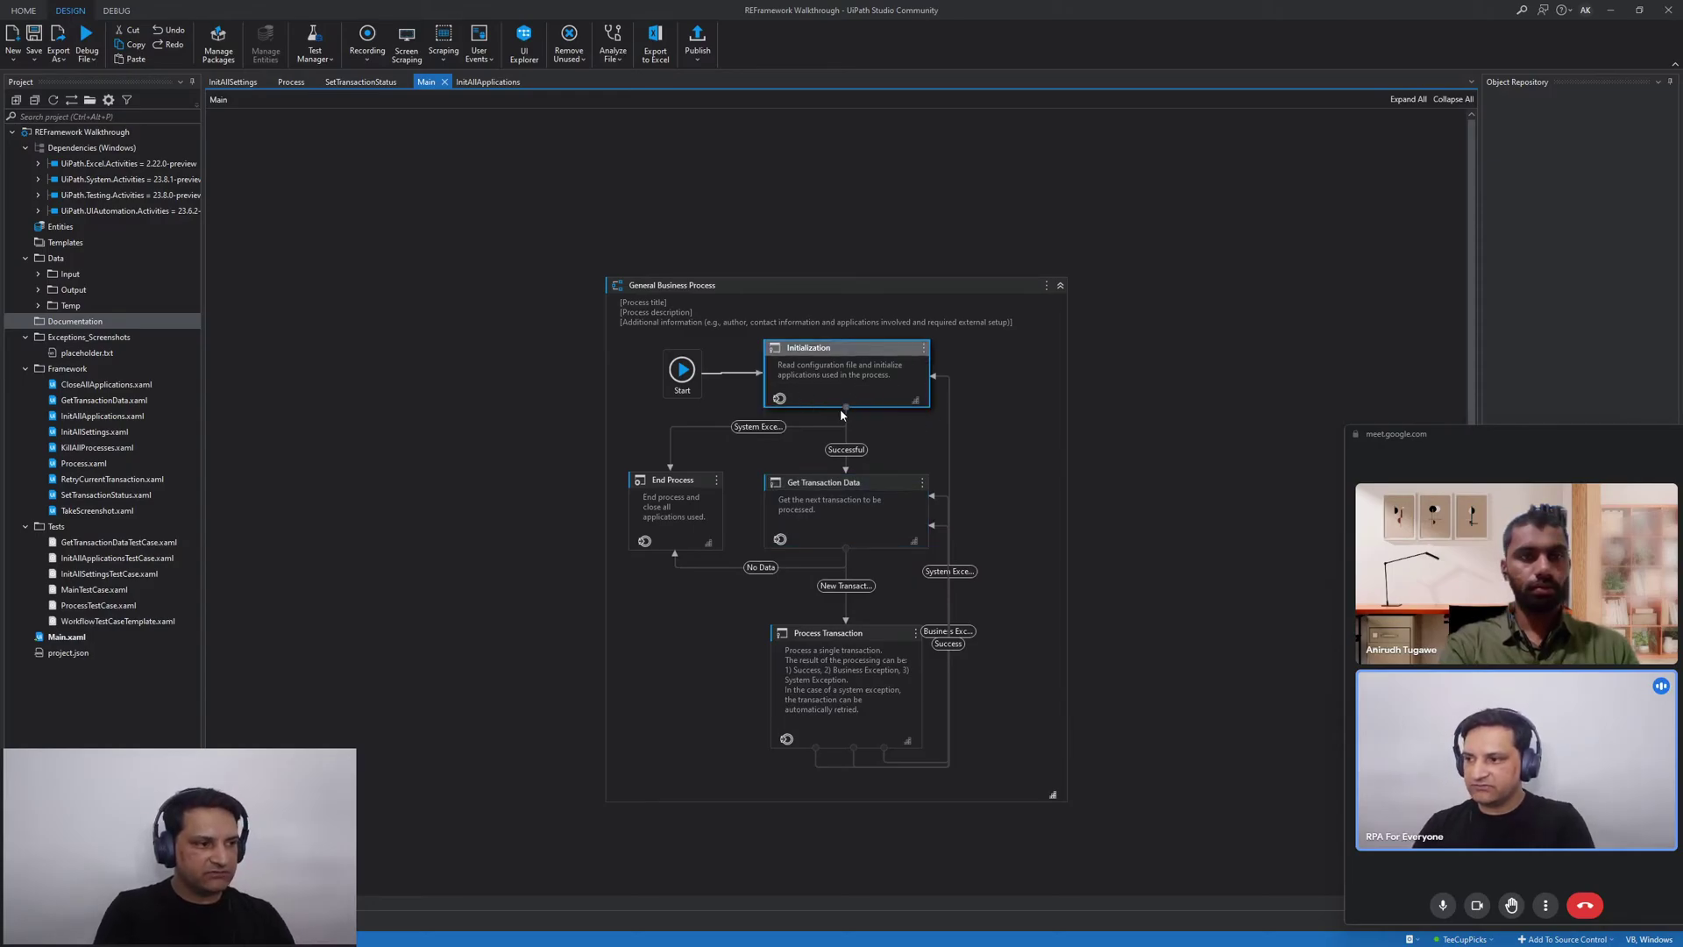
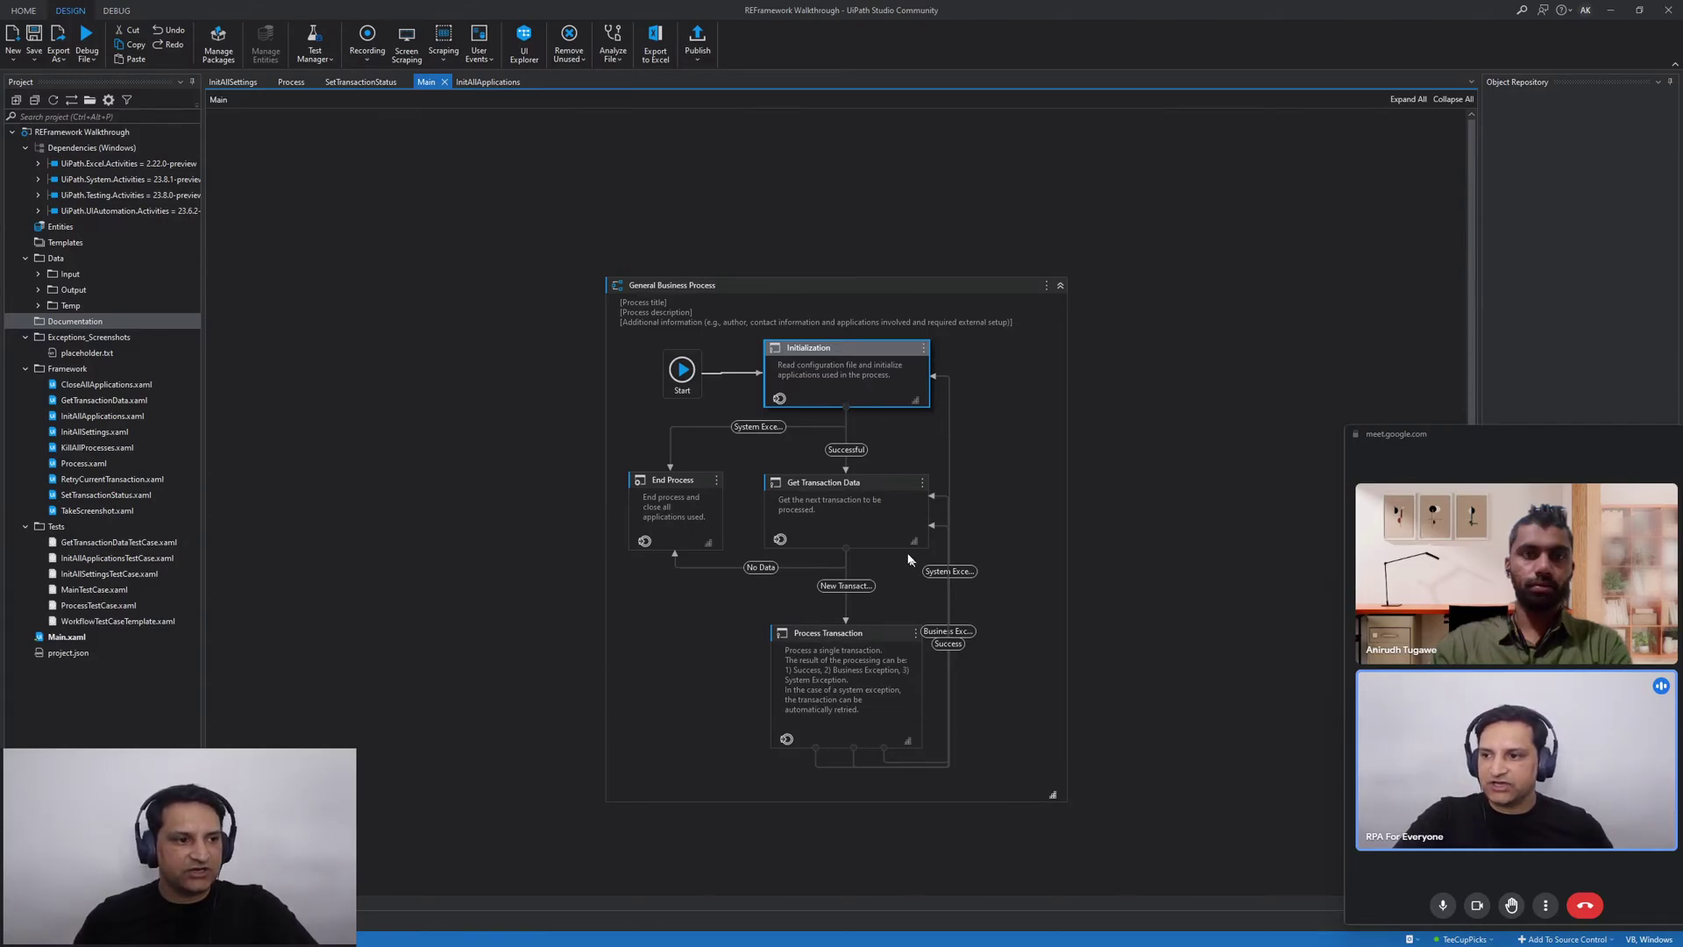
Spread apart the overlapping System Exception, Business Exception and Success transition lines beside the Process Transaction state
left_click(949, 484)
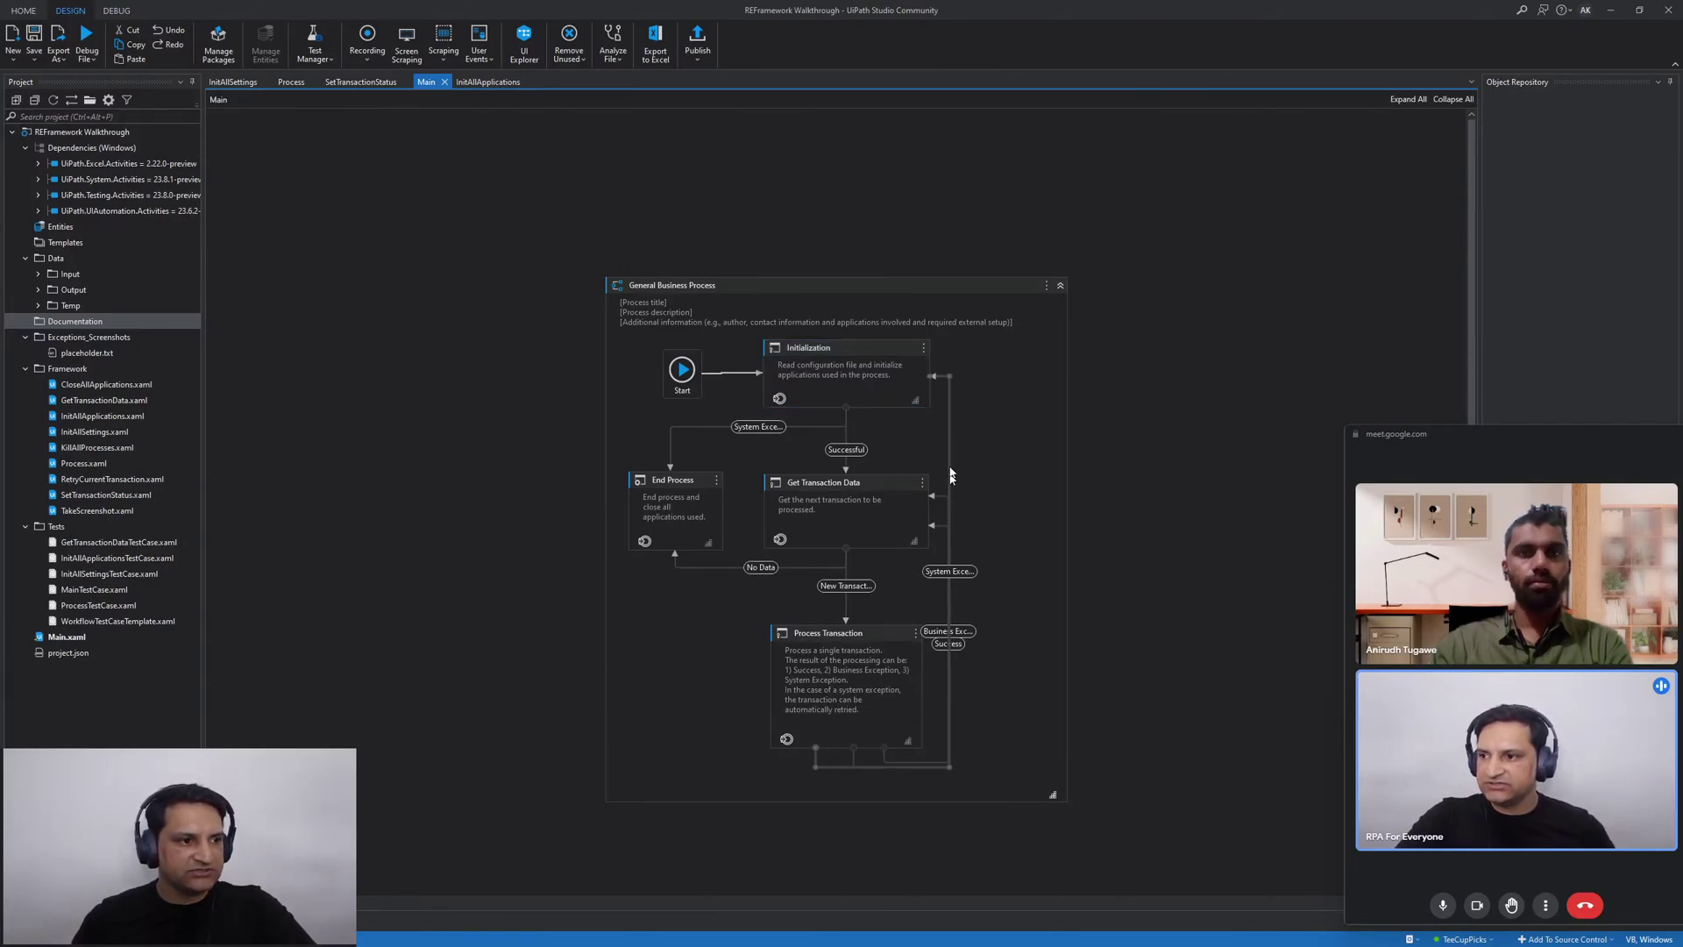
left_click_drag(950, 380, 984, 497)
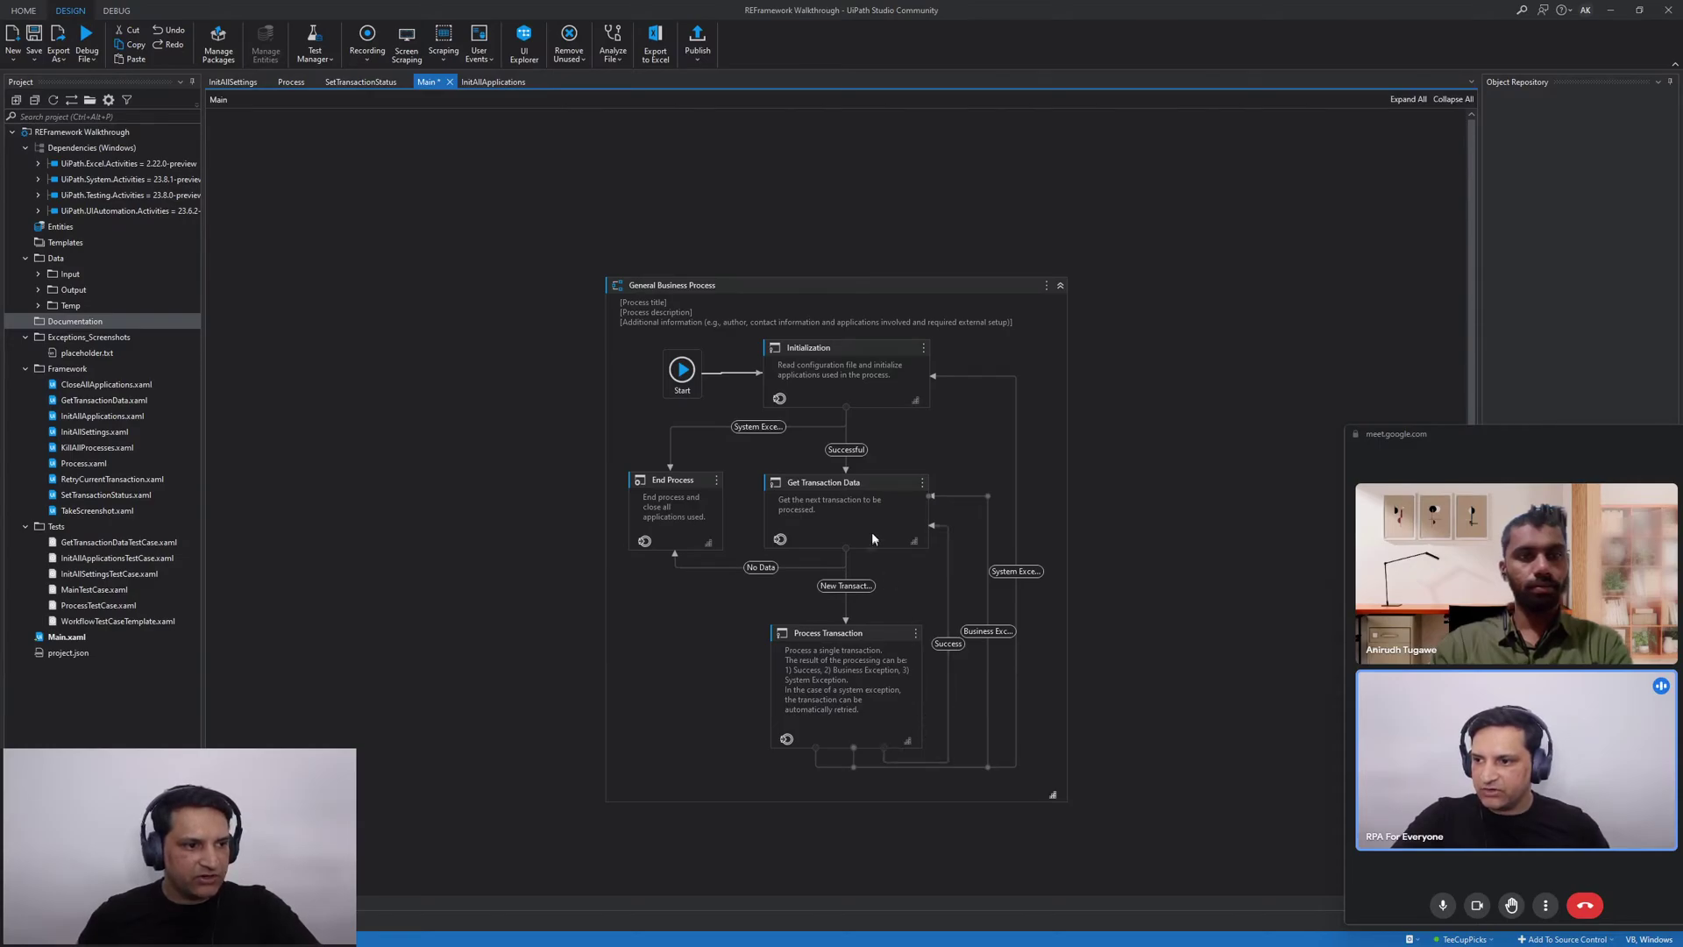
Inspect the Get Transaction Data and Process Transaction states in the General Business Process state machine
left_click(862, 492)
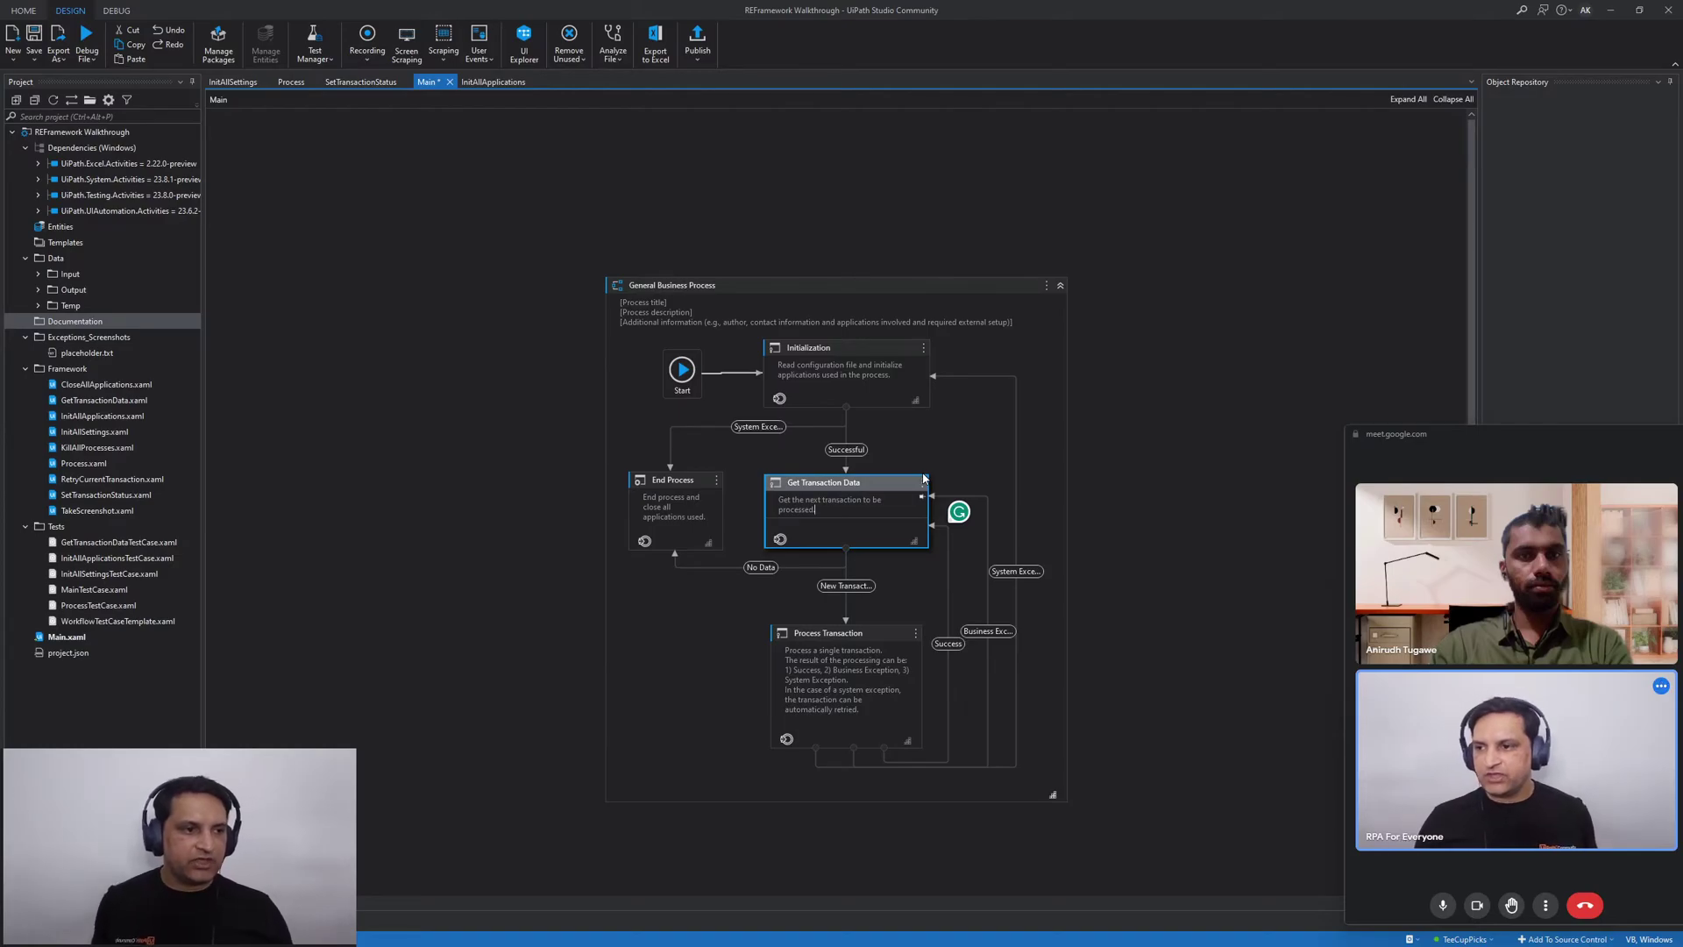
left_click(870, 724)
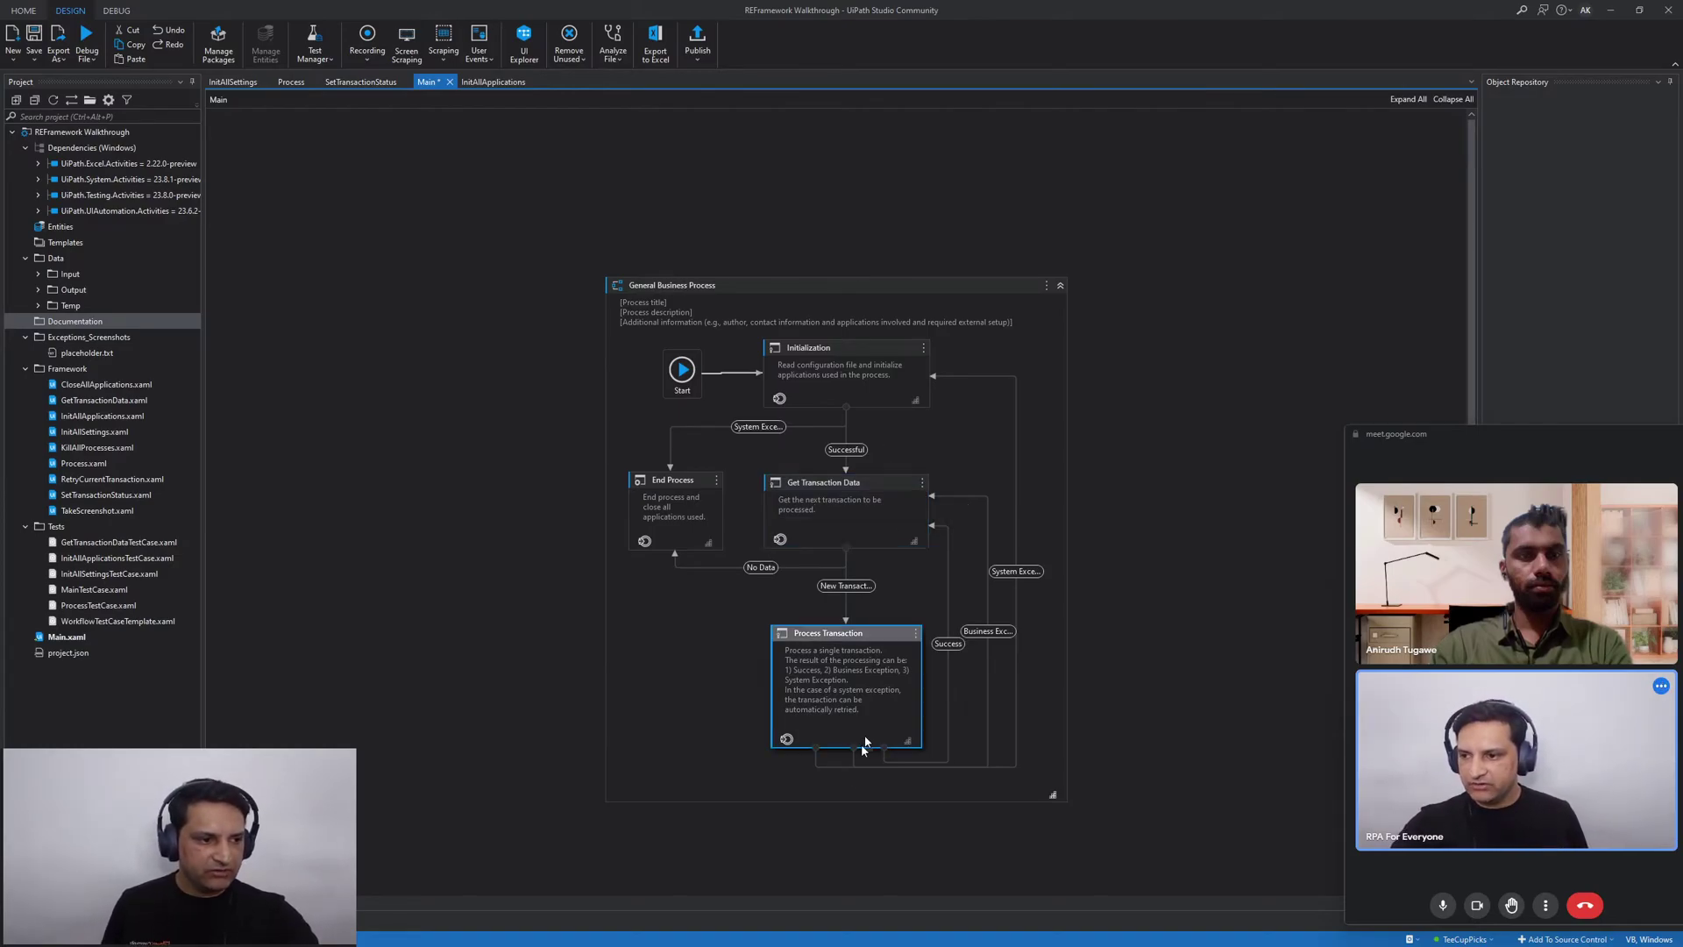
left_click(921, 530)
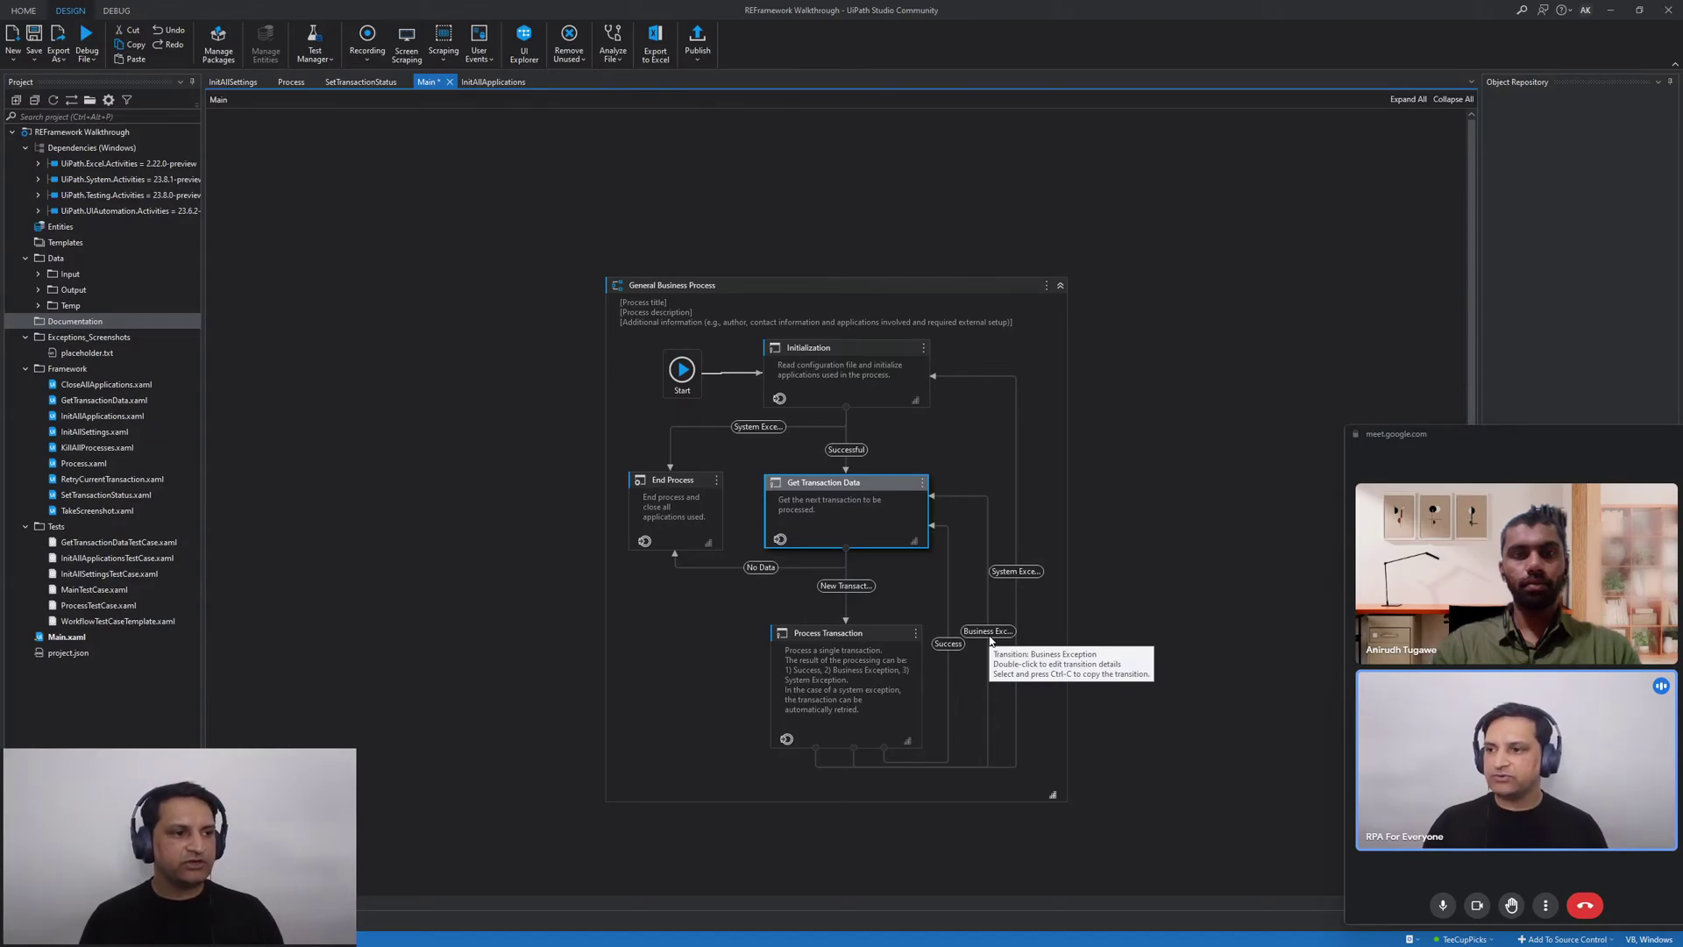
Move the horizontal part of the System Exception transition line under Process Transaction below the Business Exception line
left_click(989, 639)
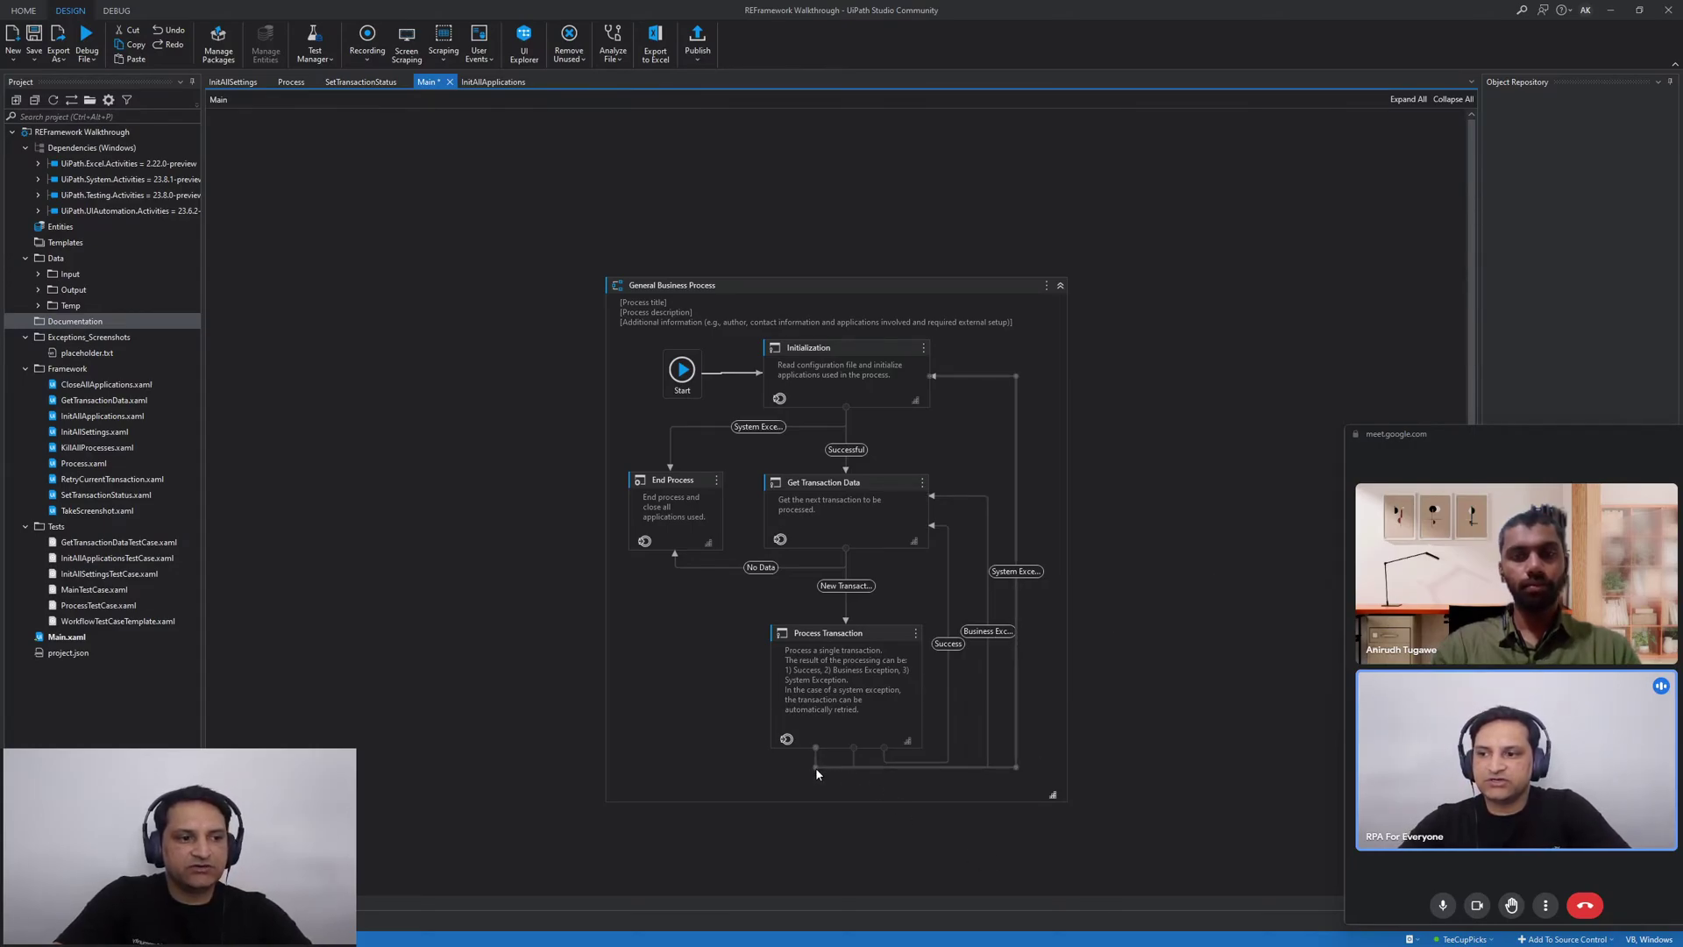
left_click_drag(815, 771, 833, 780)
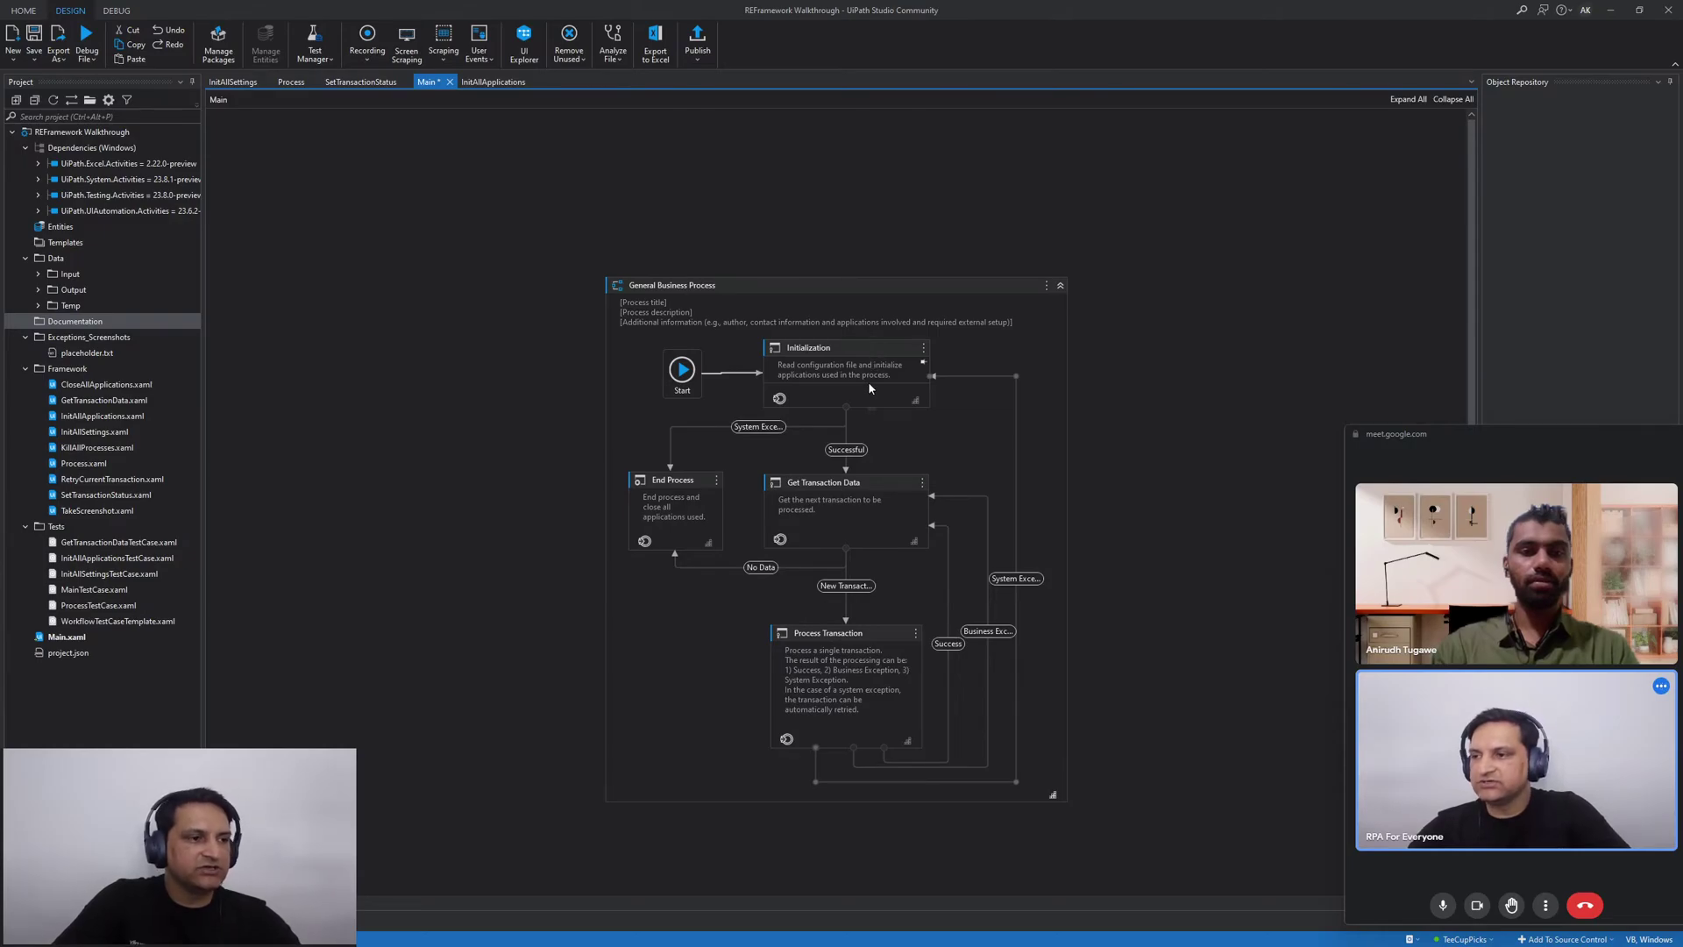
Trace the flow from Initialization to End Process and Get Transaction Data, and the Business Exception and System Exception transitions from Process Transaction
left_click(851, 397)
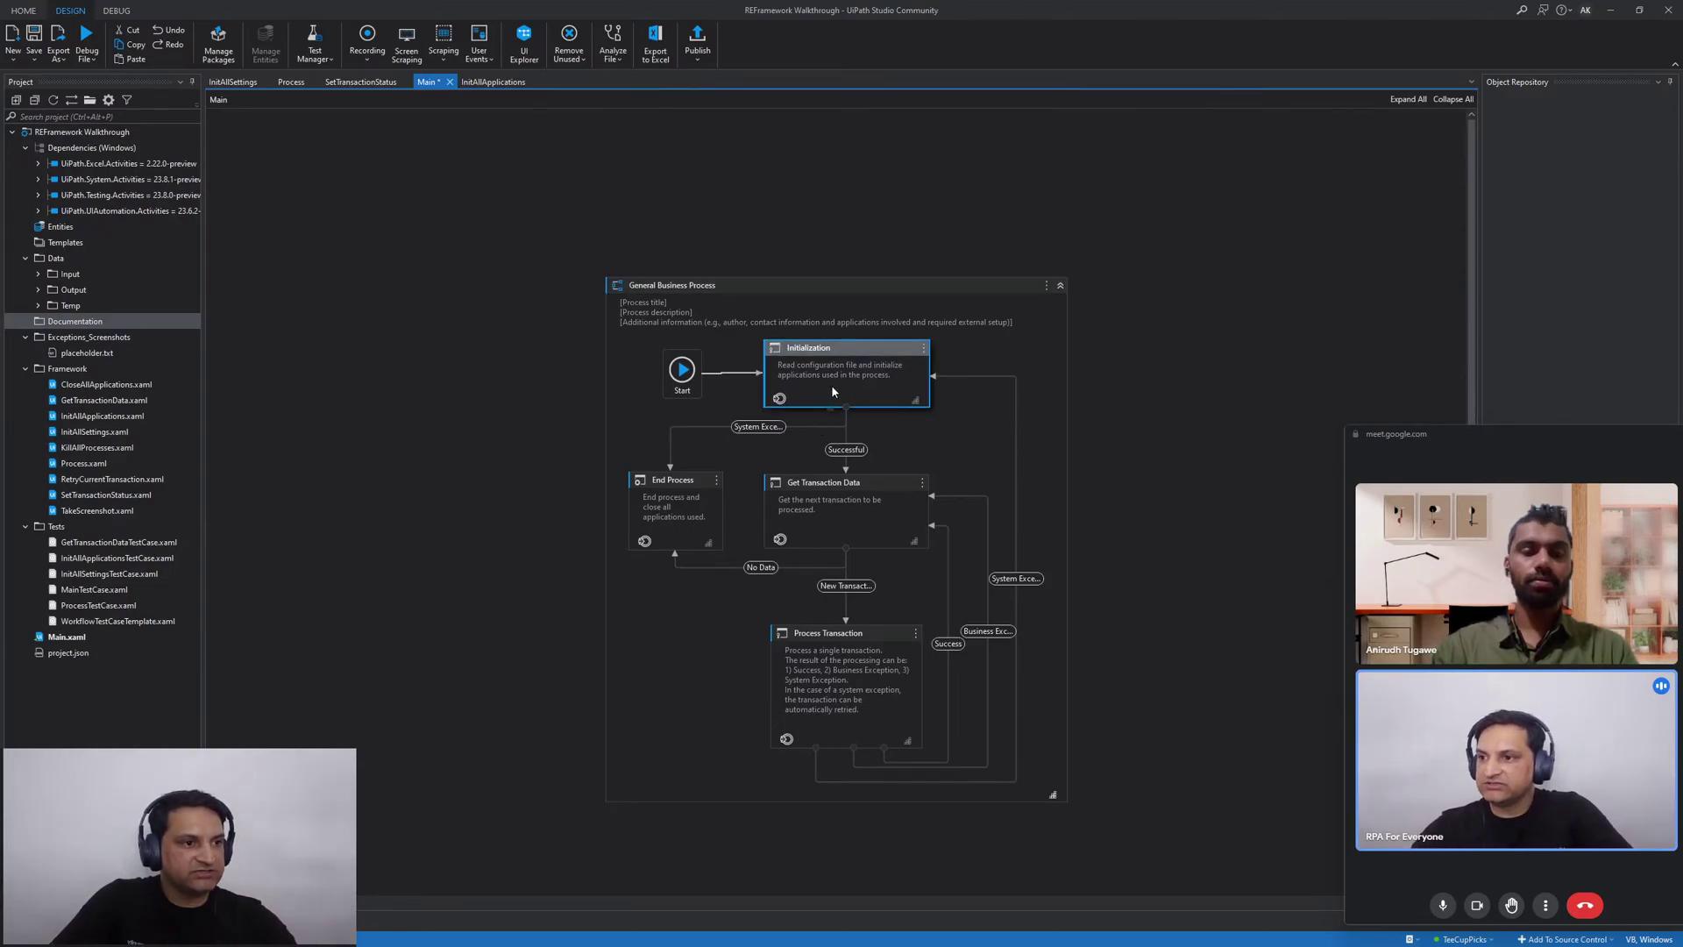
left_click(761, 428)
left_click(666, 501)
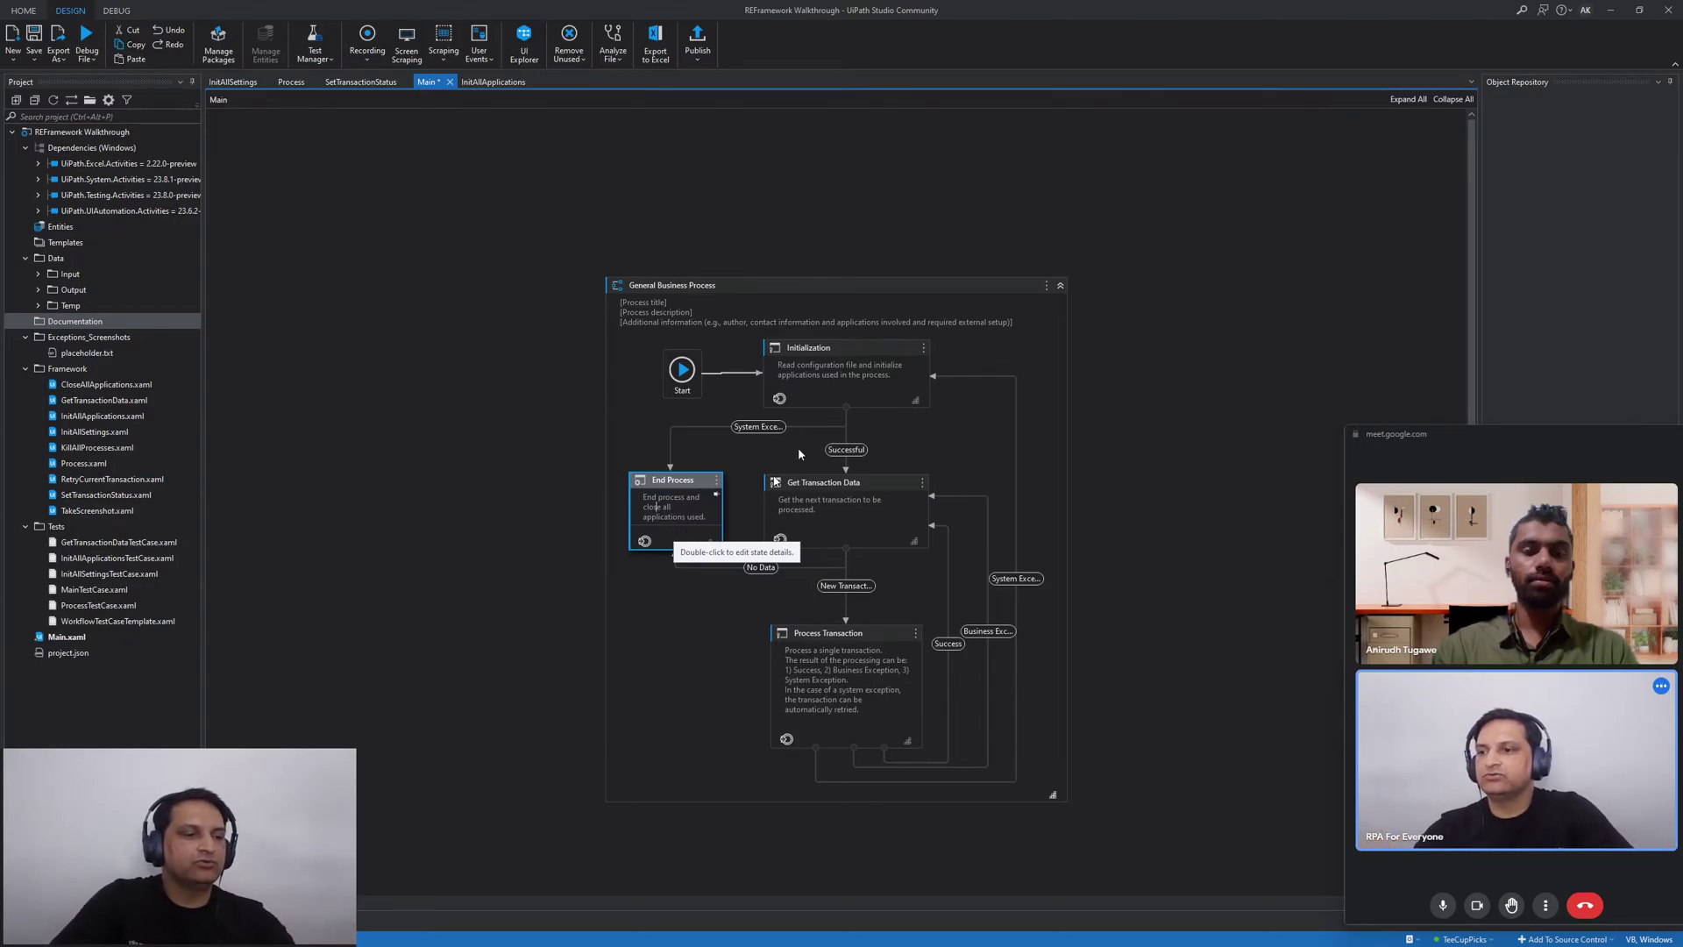
left_click(864, 535)
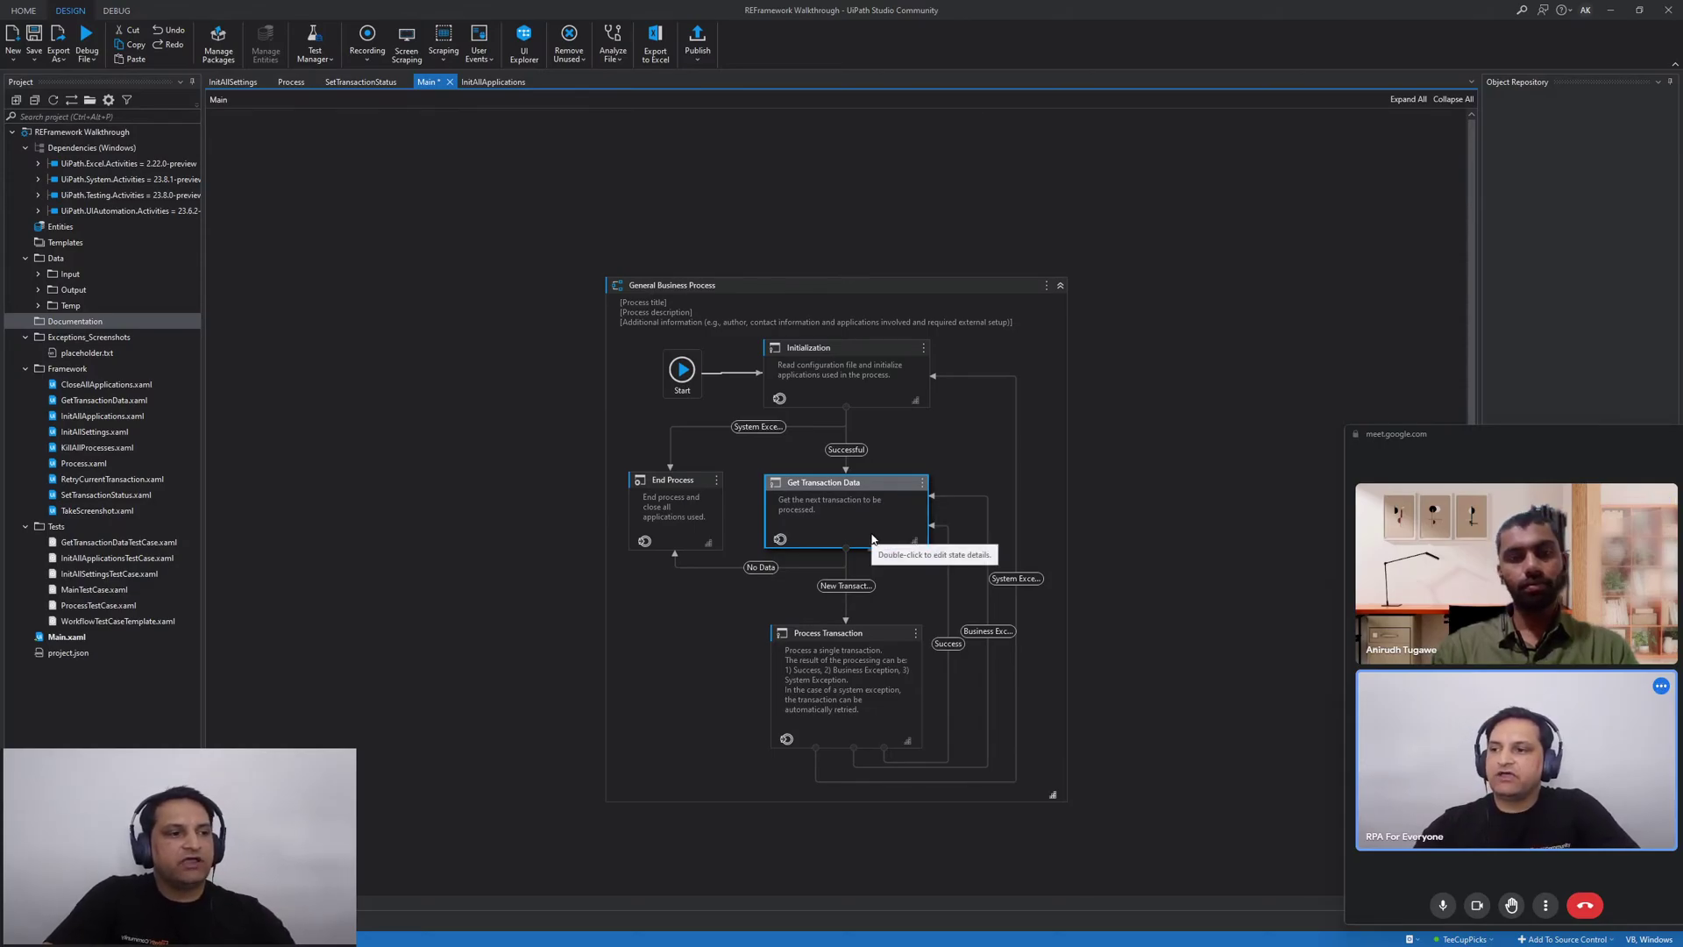
left_click(987, 632)
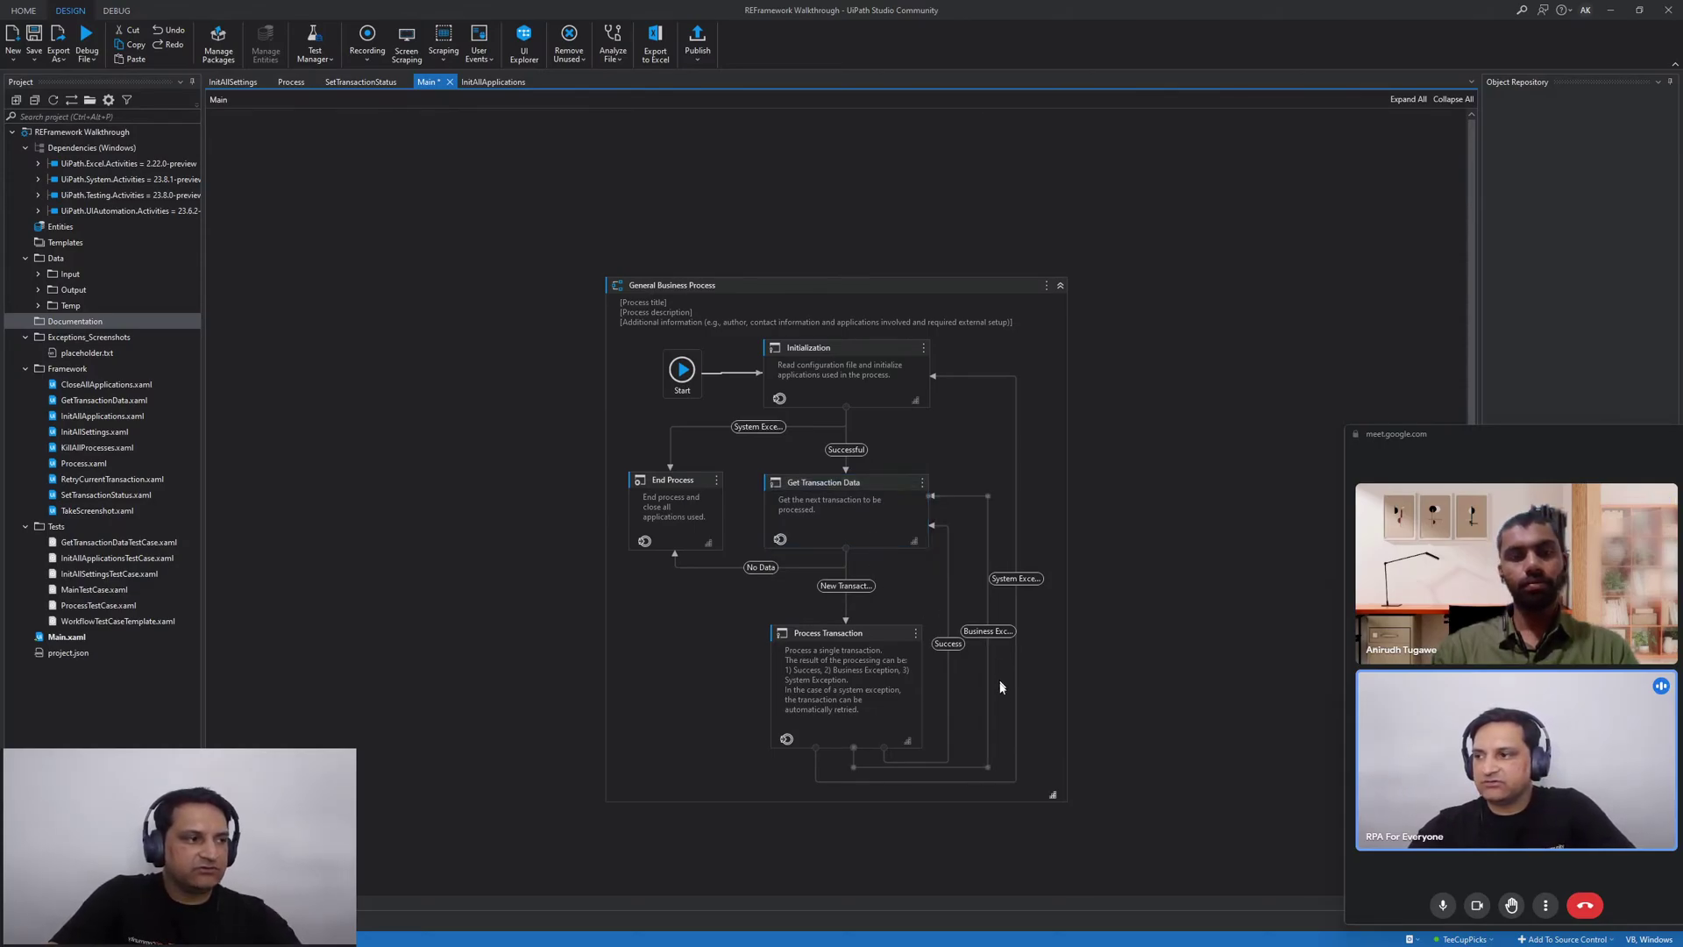
left_click(1021, 775)
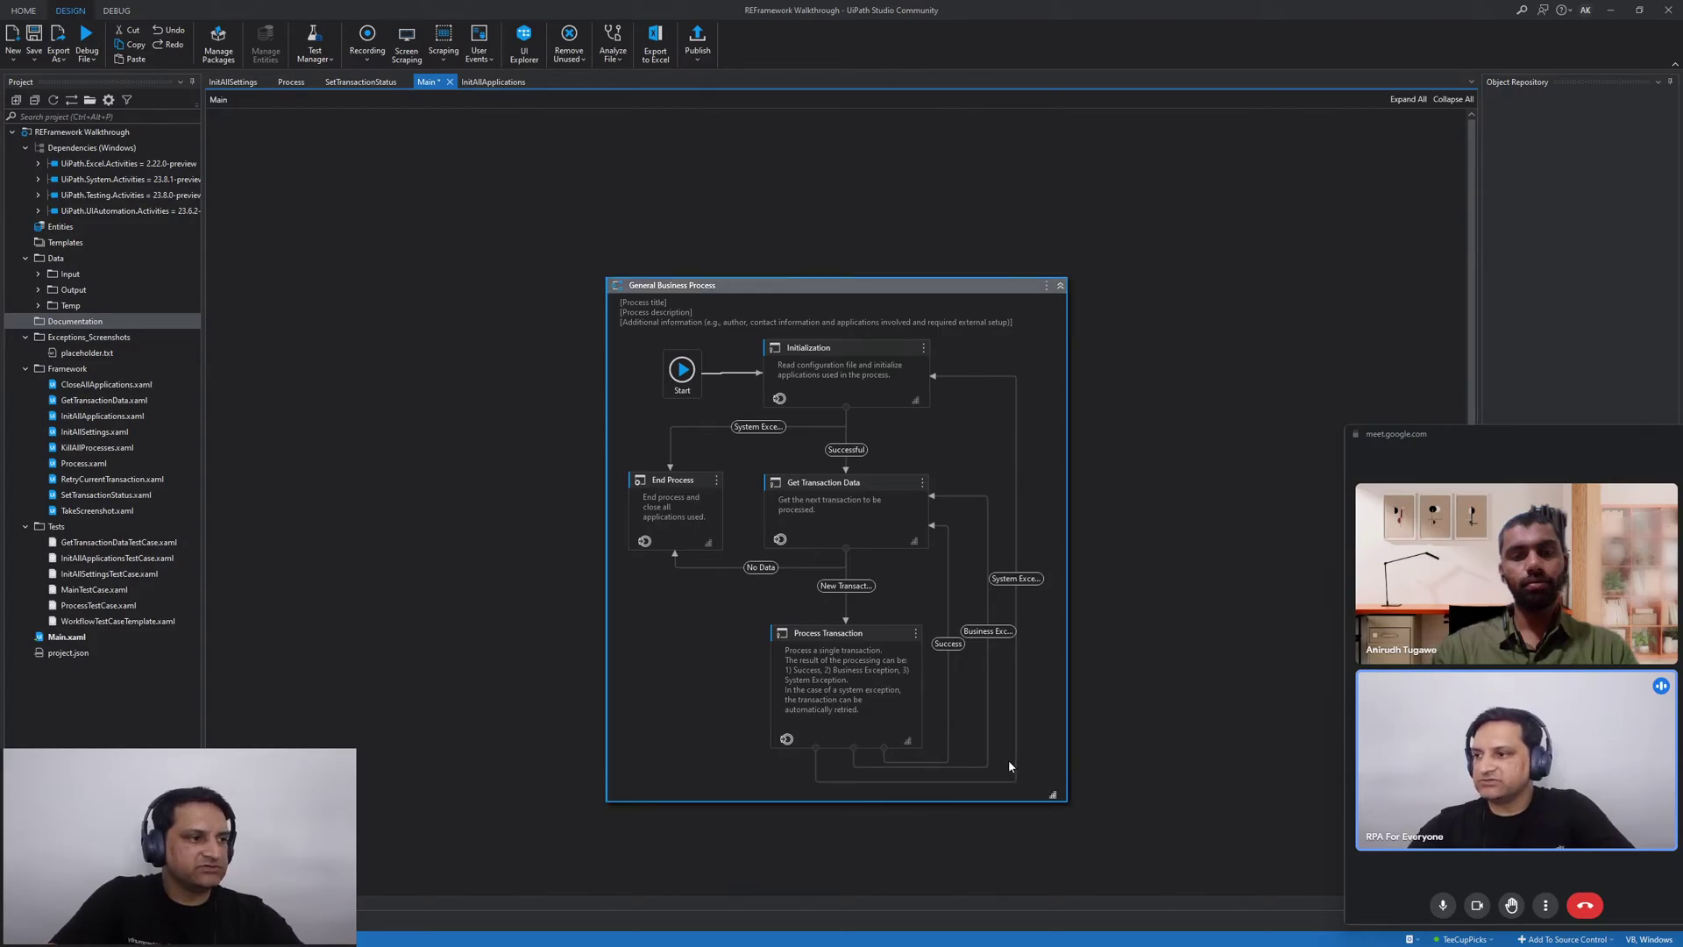
left_click(818, 786)
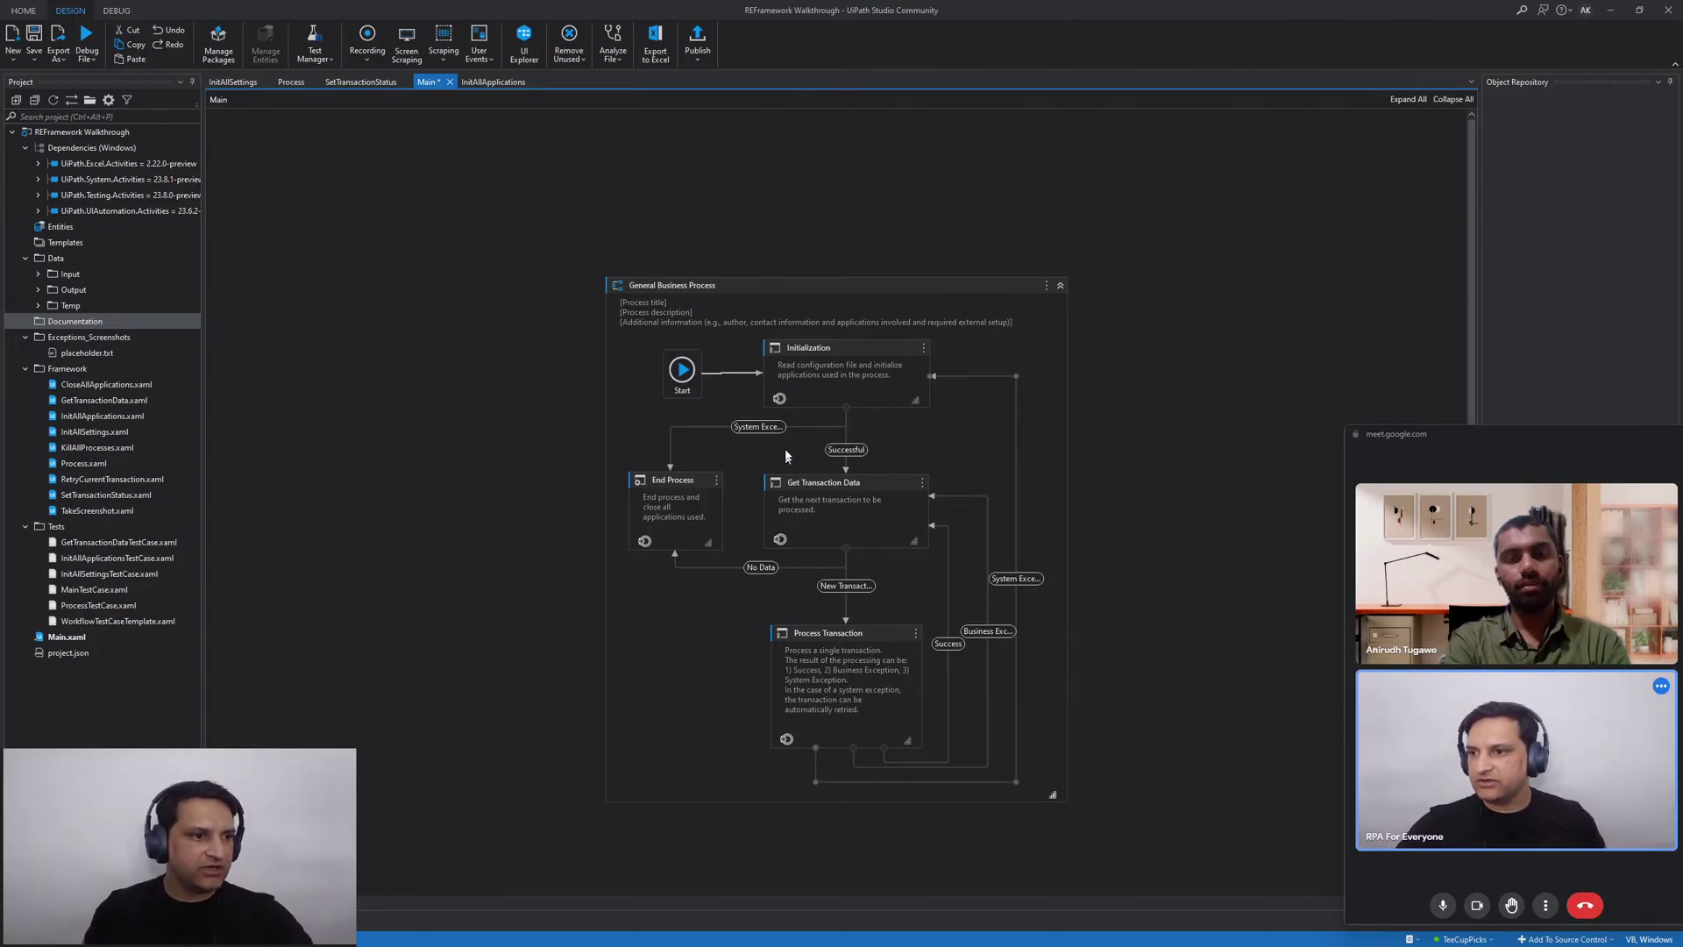
Check the Business Exception transition's condition and the contents of its source state Process Transaction, and return to the General Business Process diagram
double_click(854, 739)
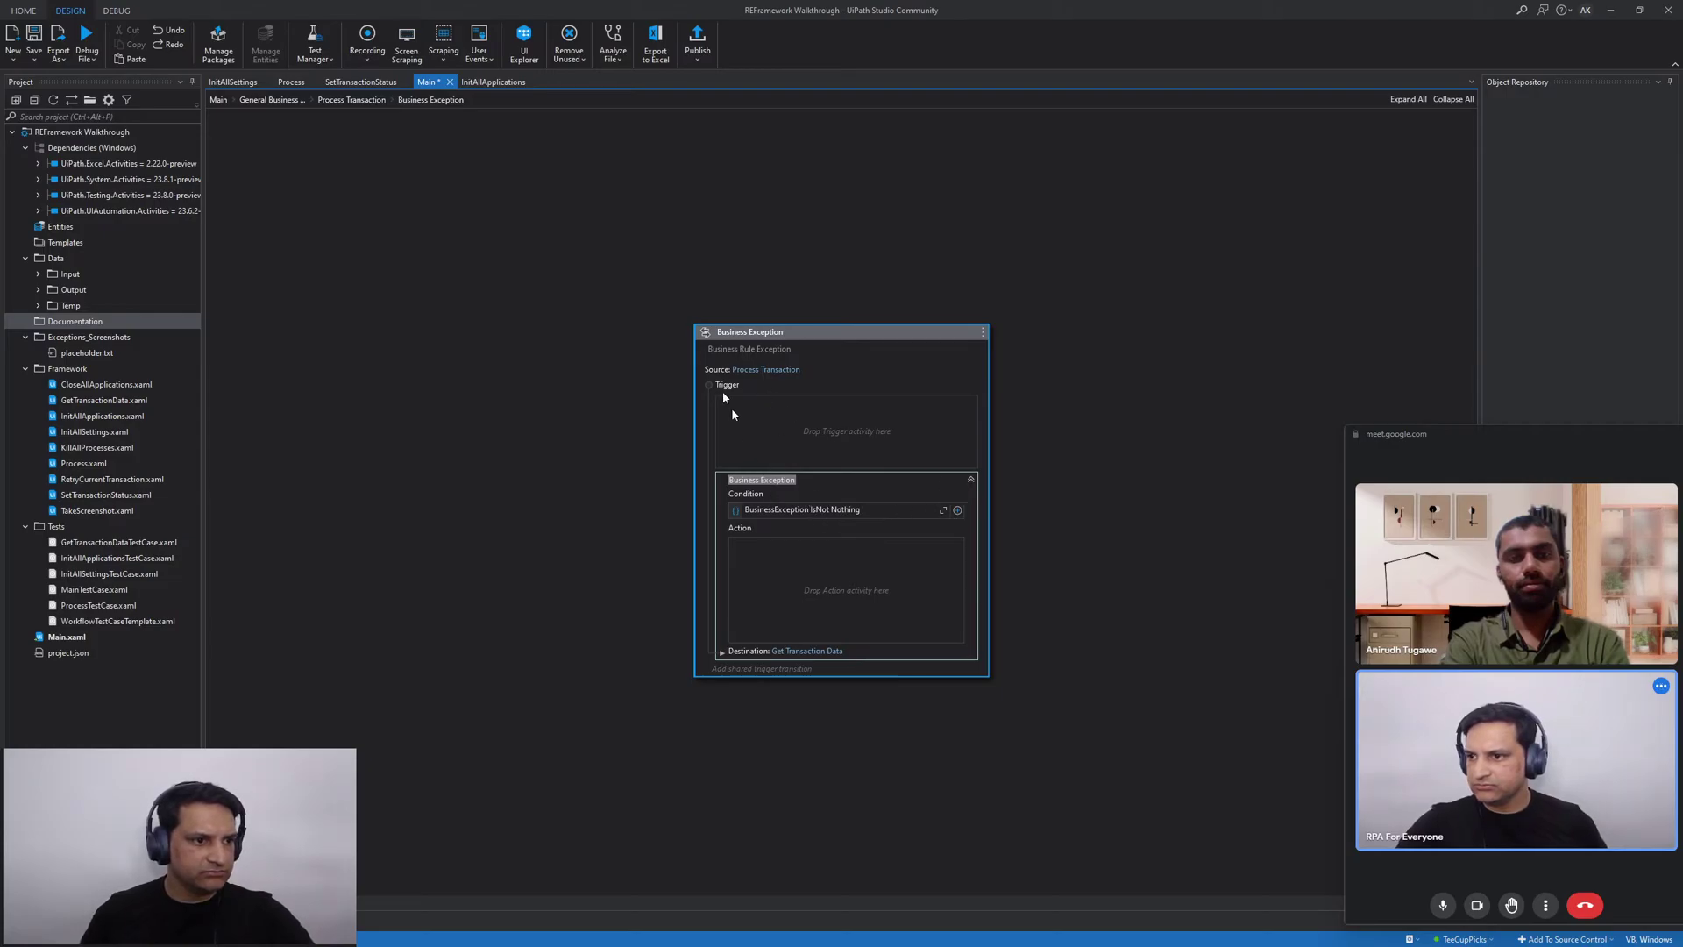
left_click(351, 100)
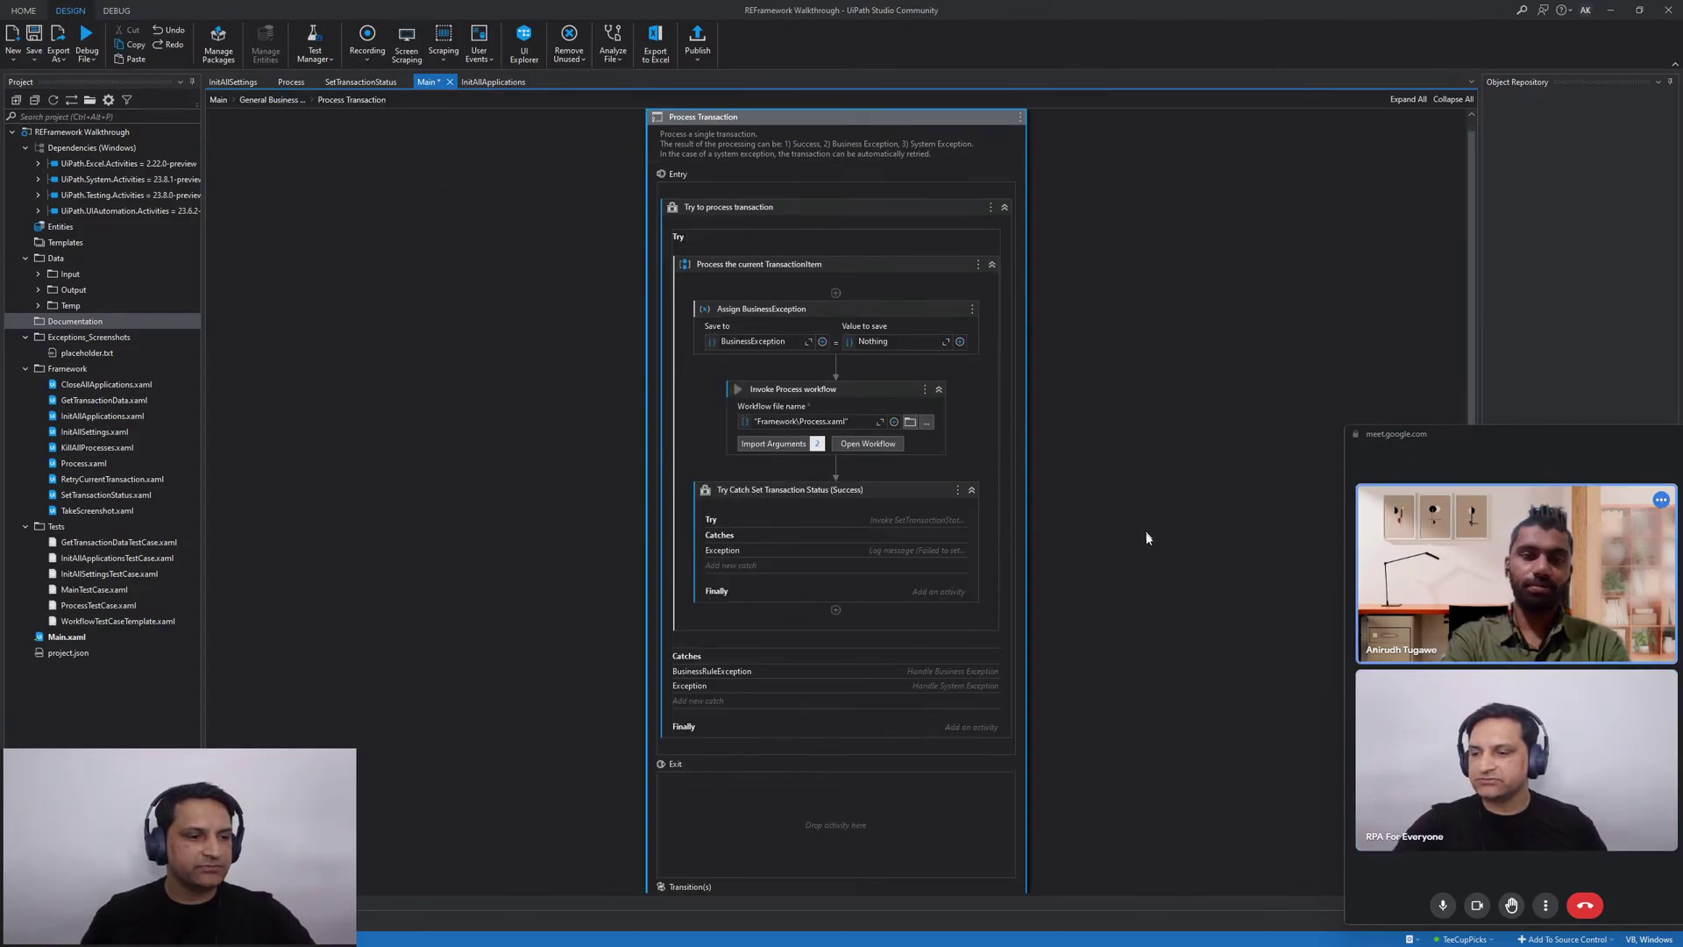
scroll(1147, 538, "down", 2)
left_click(286, 101)
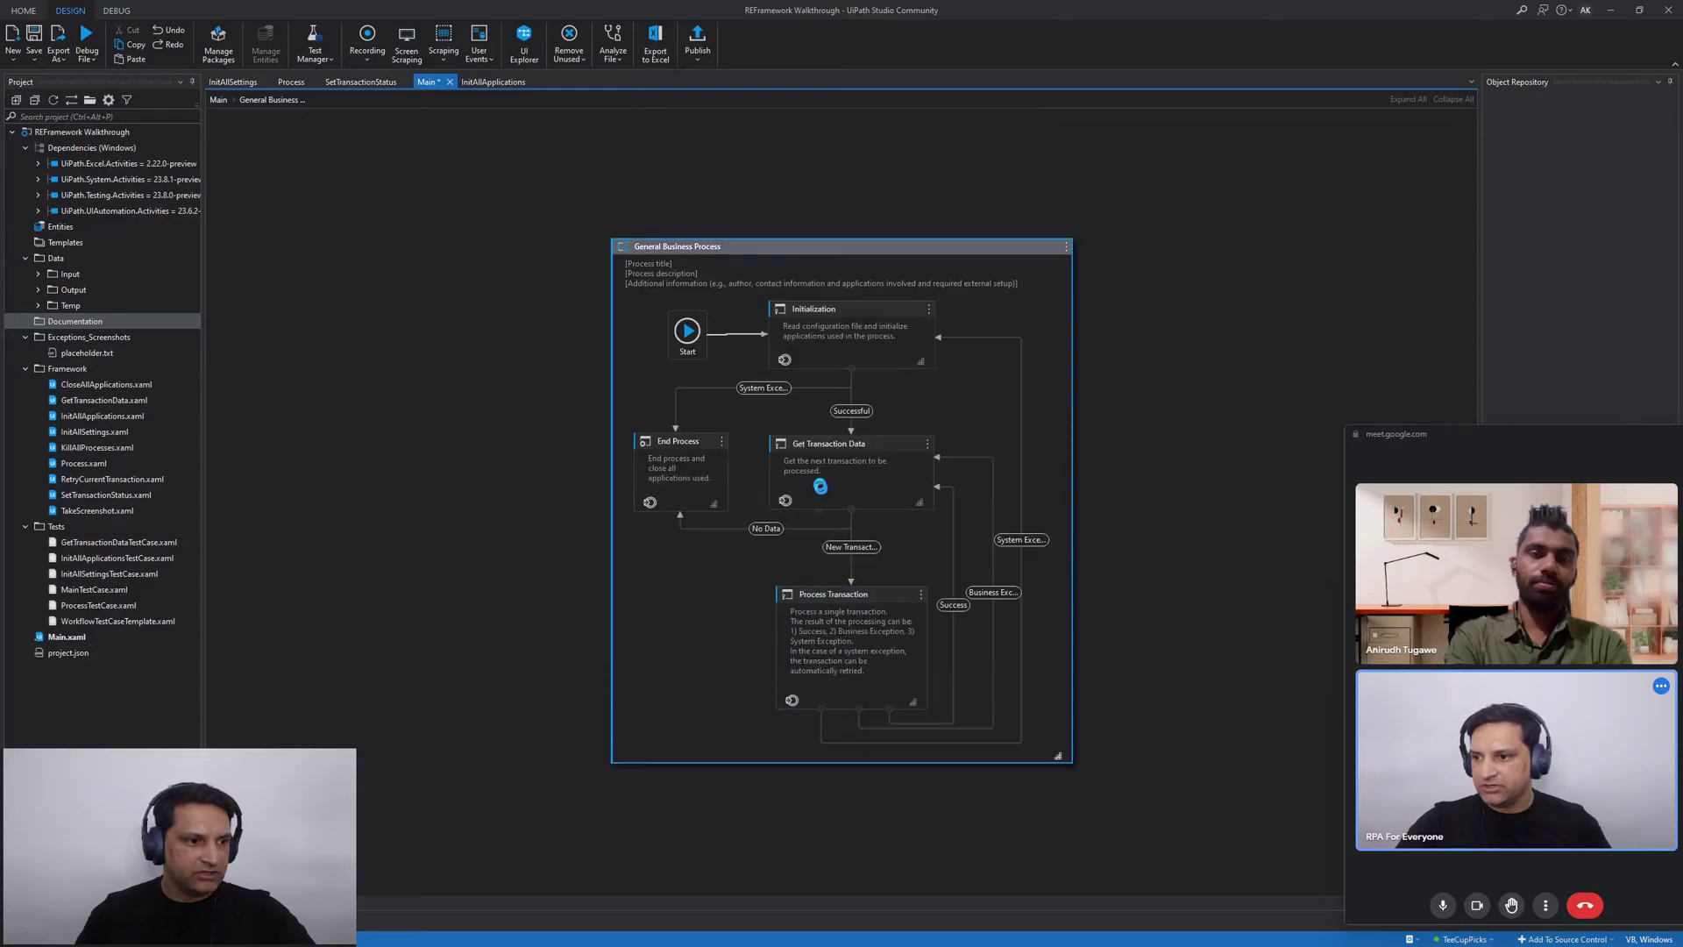
Open the Process Transaction state, inspect its Try section and collapse the Process the current TransactionItem sequence
double_click(892, 687)
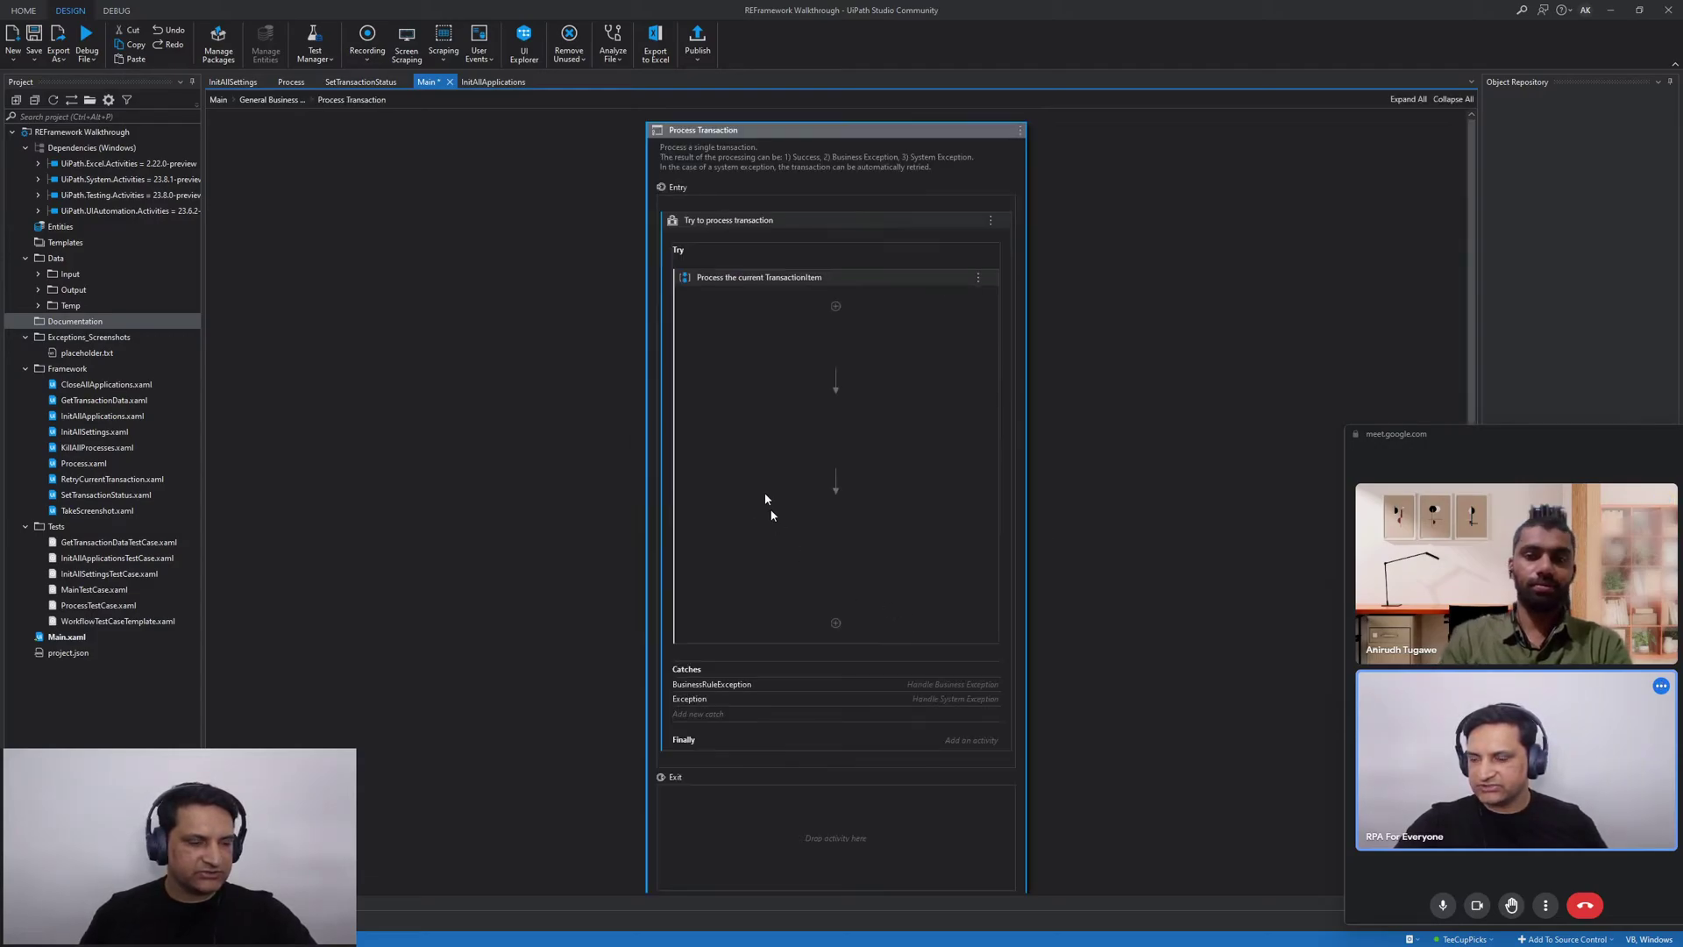
left_click(676, 246)
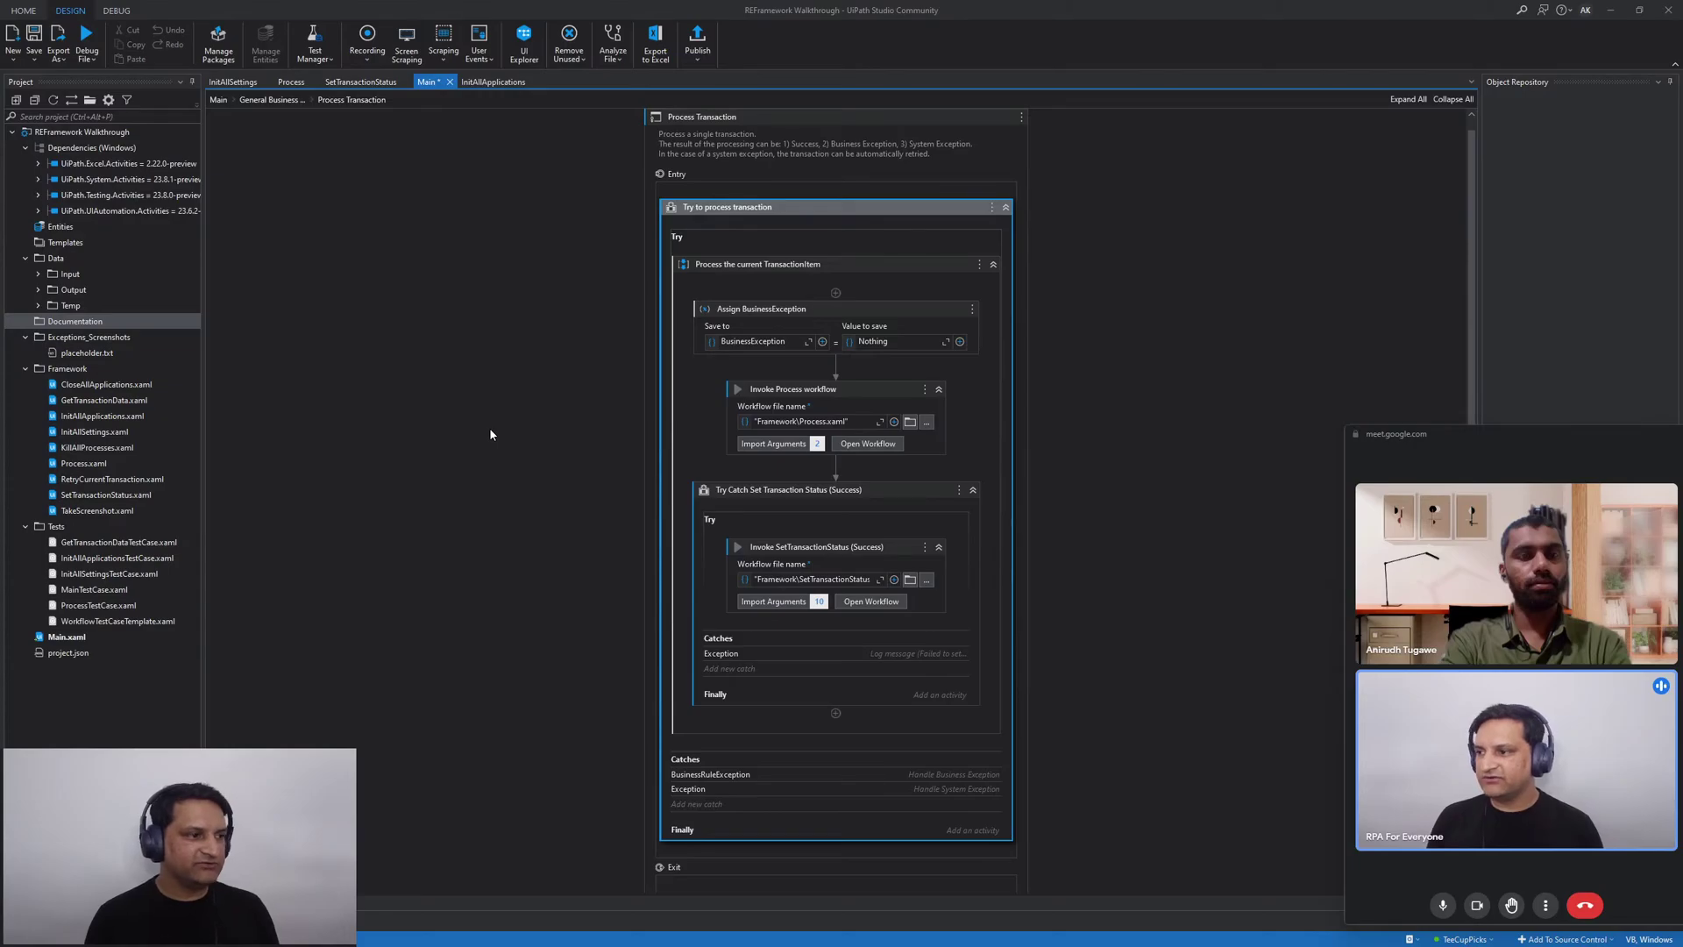
left_click(714, 774)
left_click(713, 254)
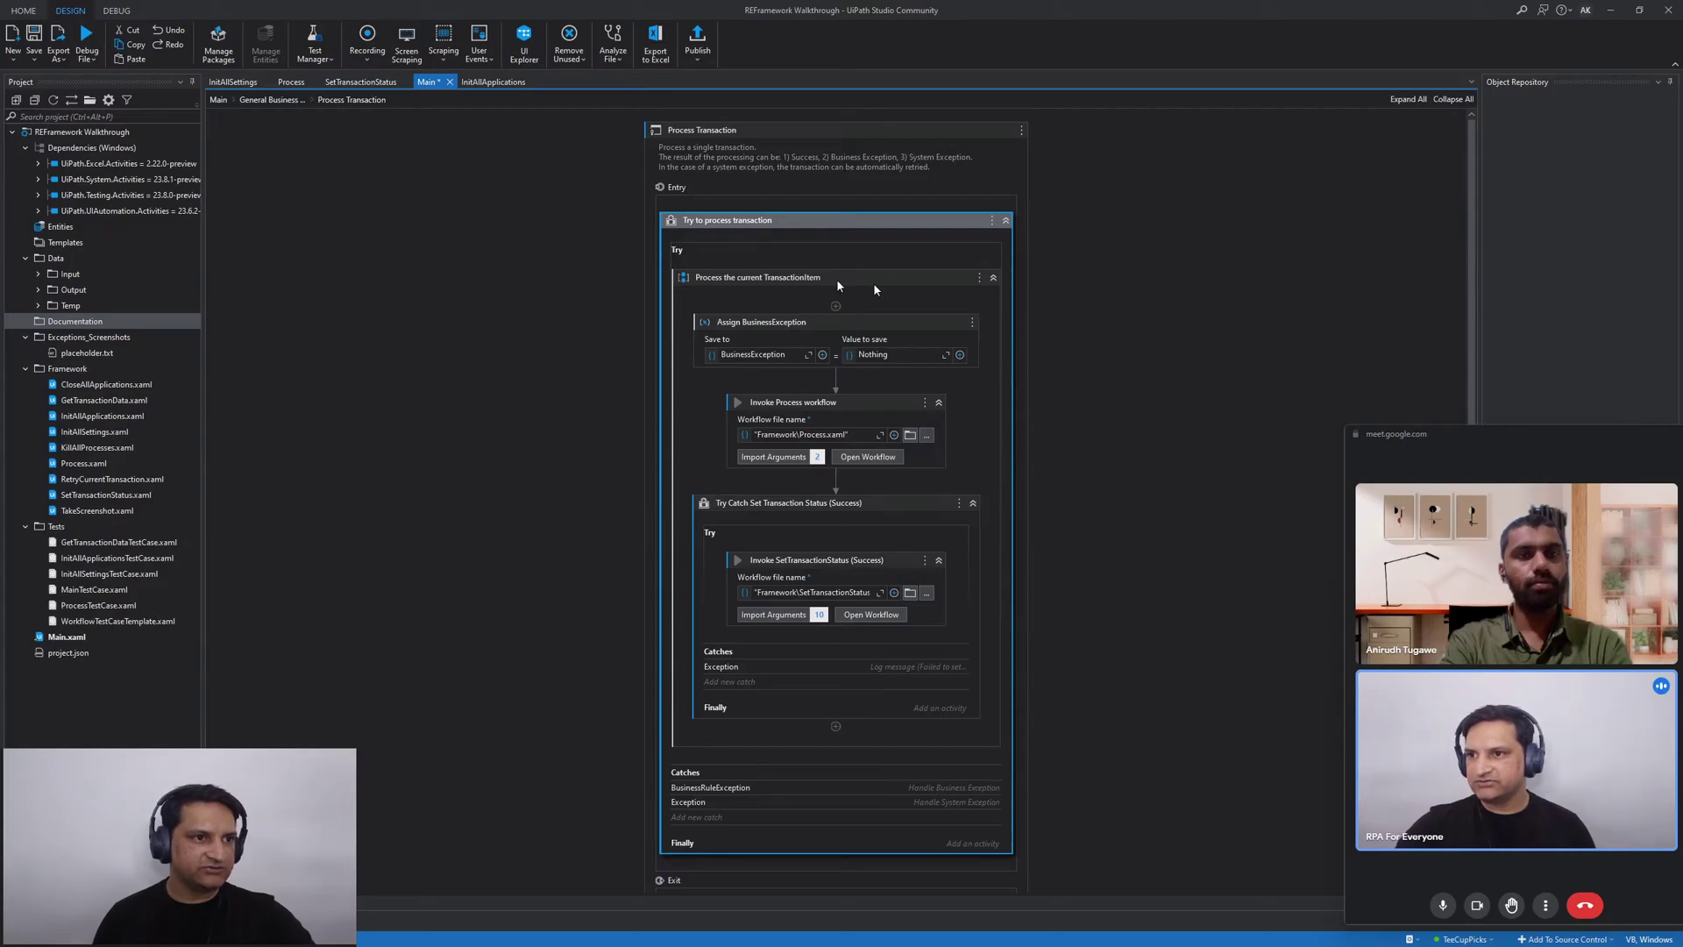
left_click(993, 278)
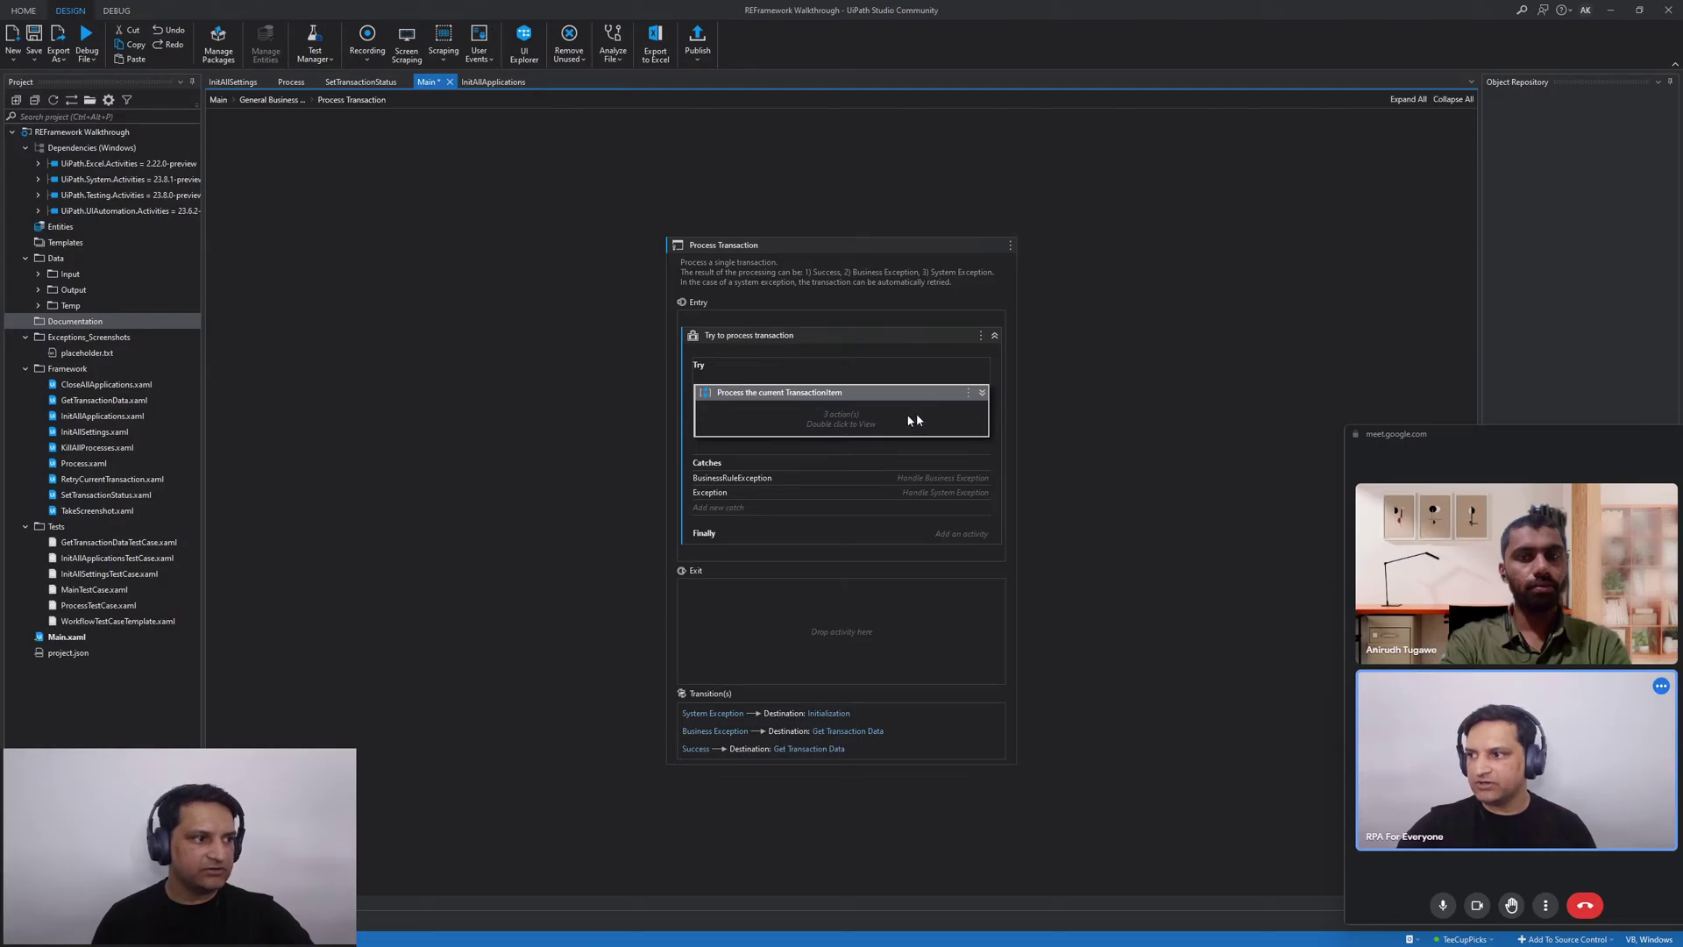
left_click(983, 393)
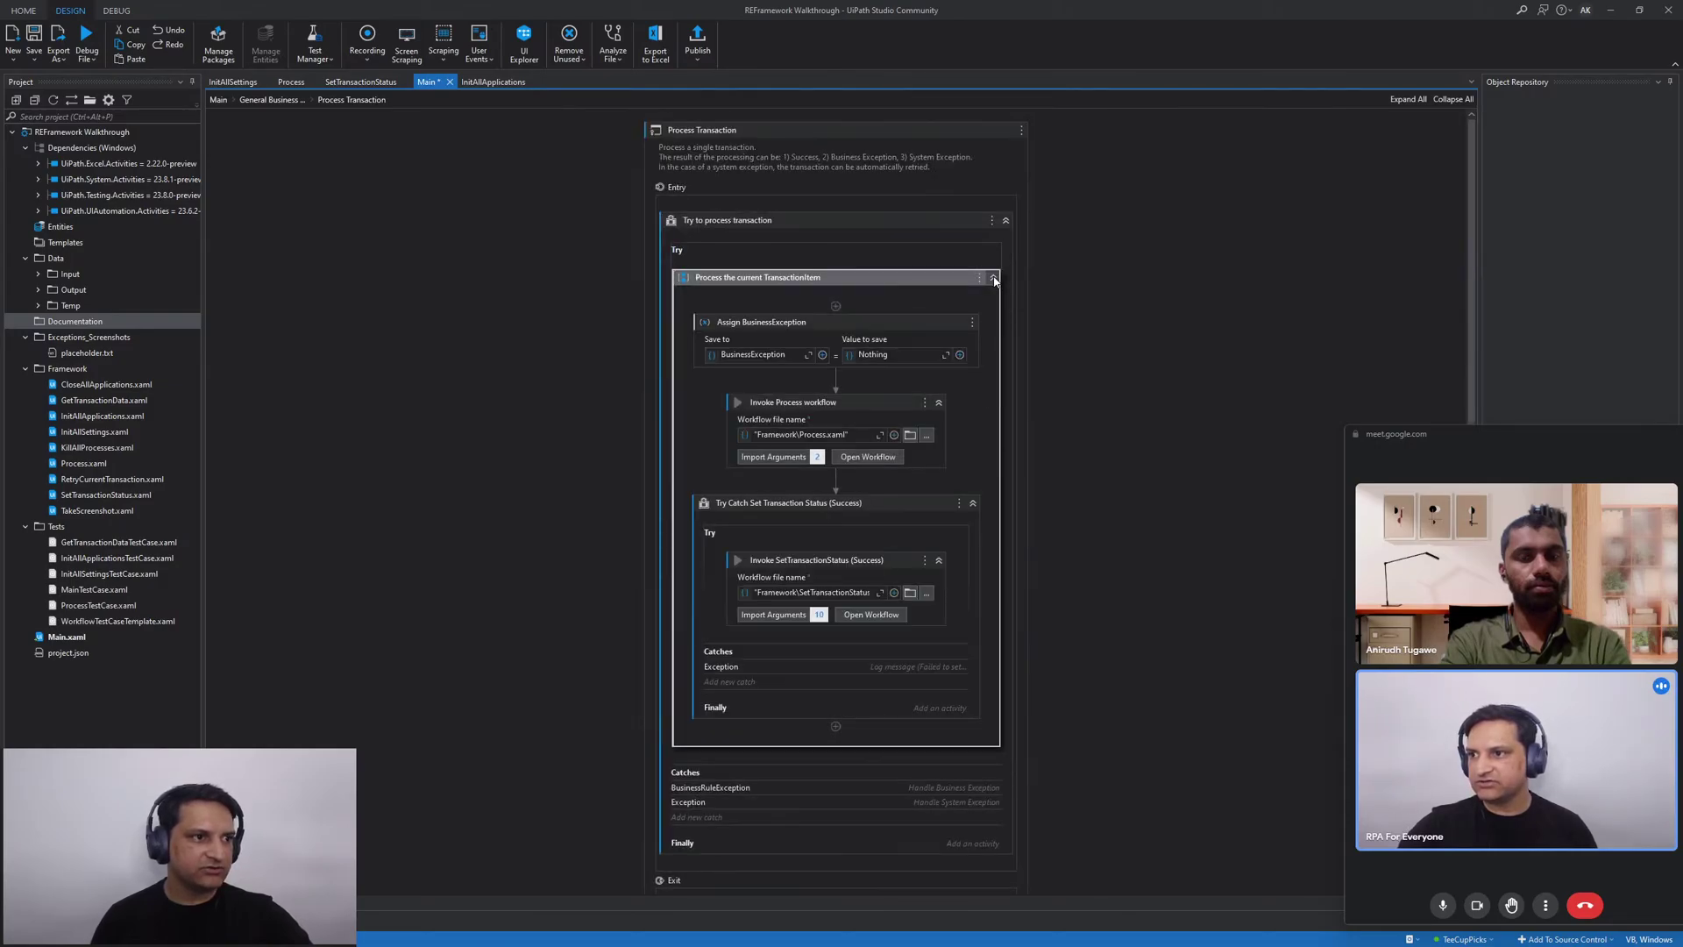
left_click(994, 278)
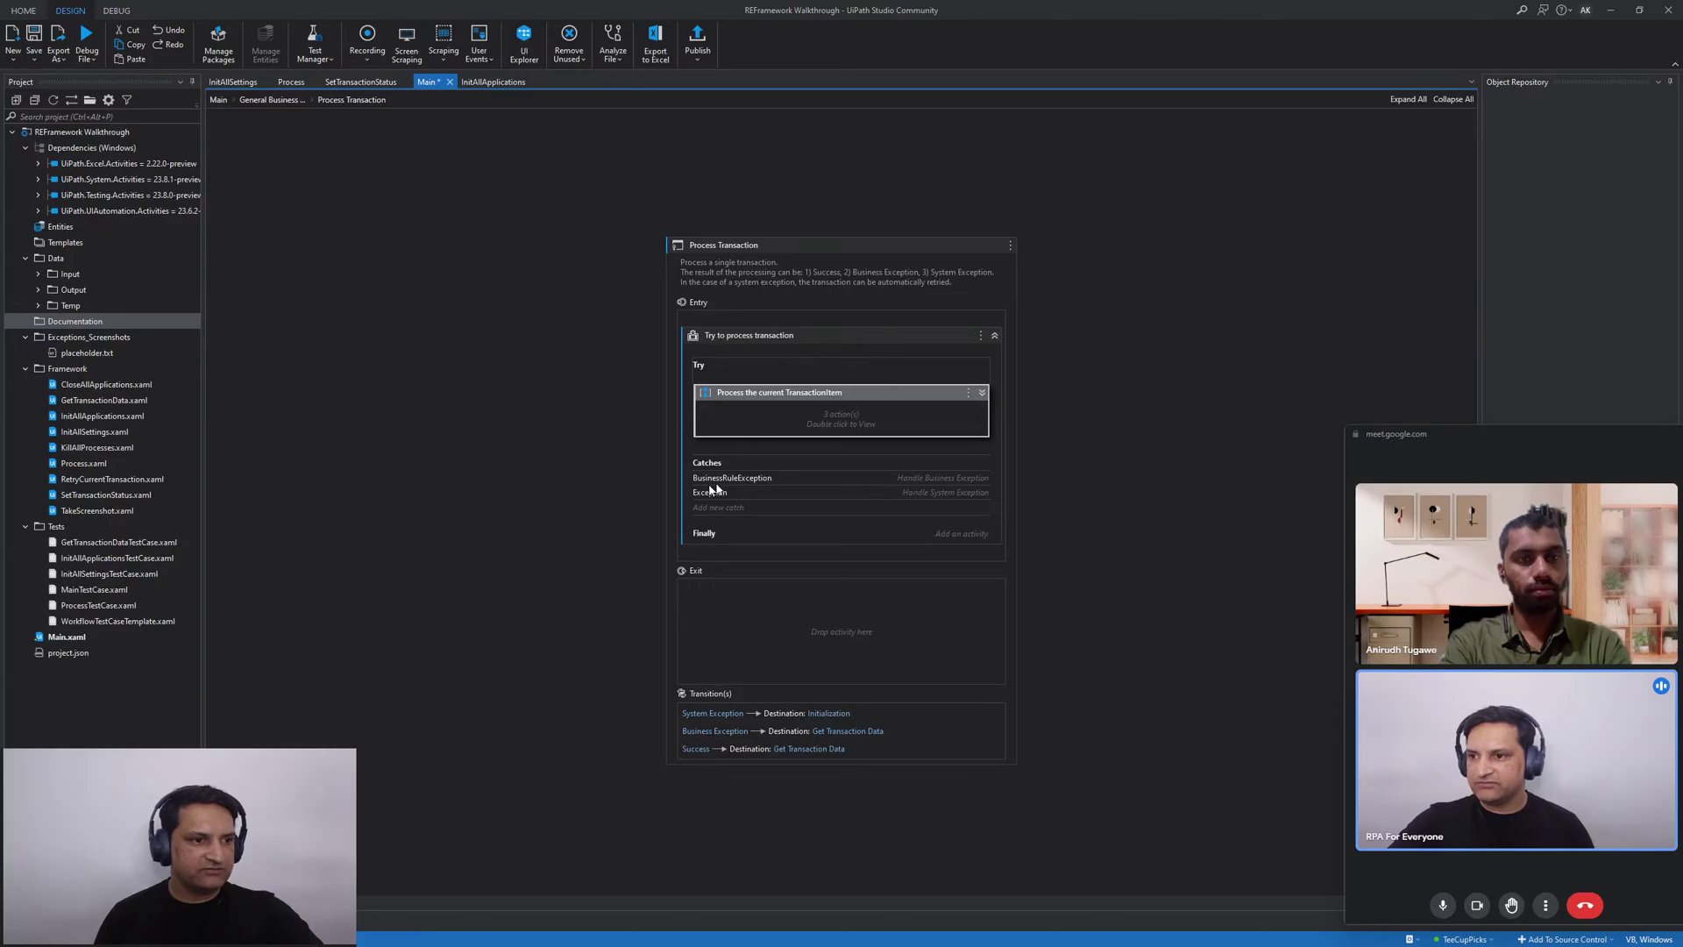
Inspect the BusinessRuleException and Exception catches of Try to process transaction, collapsing the Handle Business Exception sequence
left_click(779, 477)
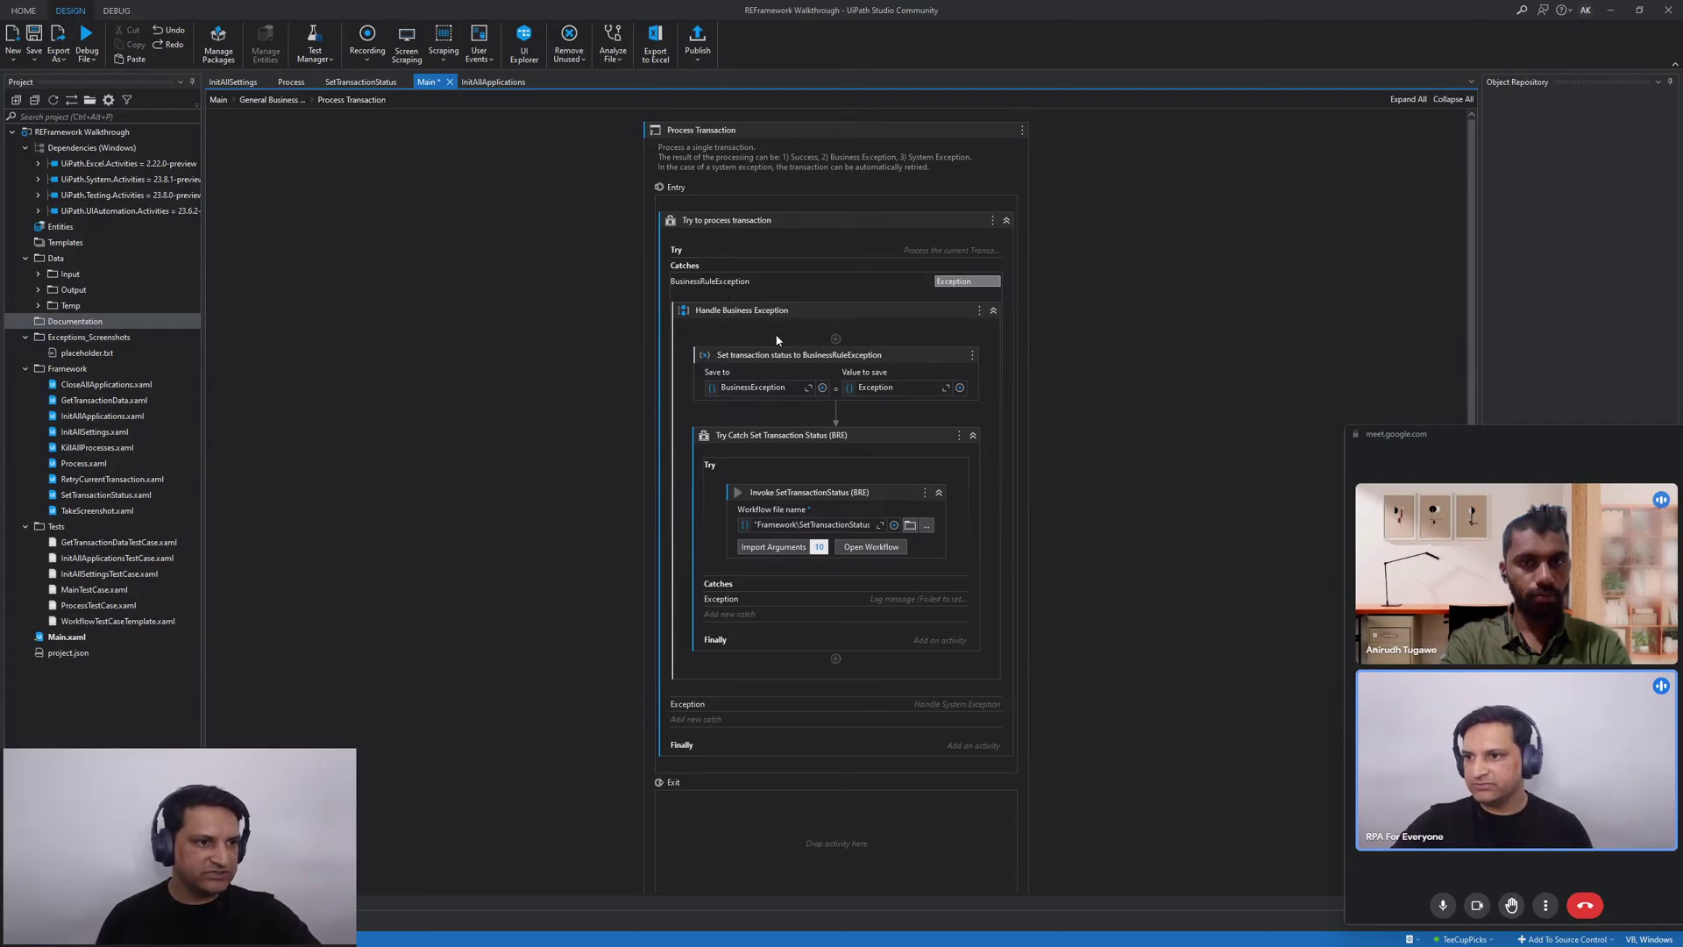
left_click(990, 314)
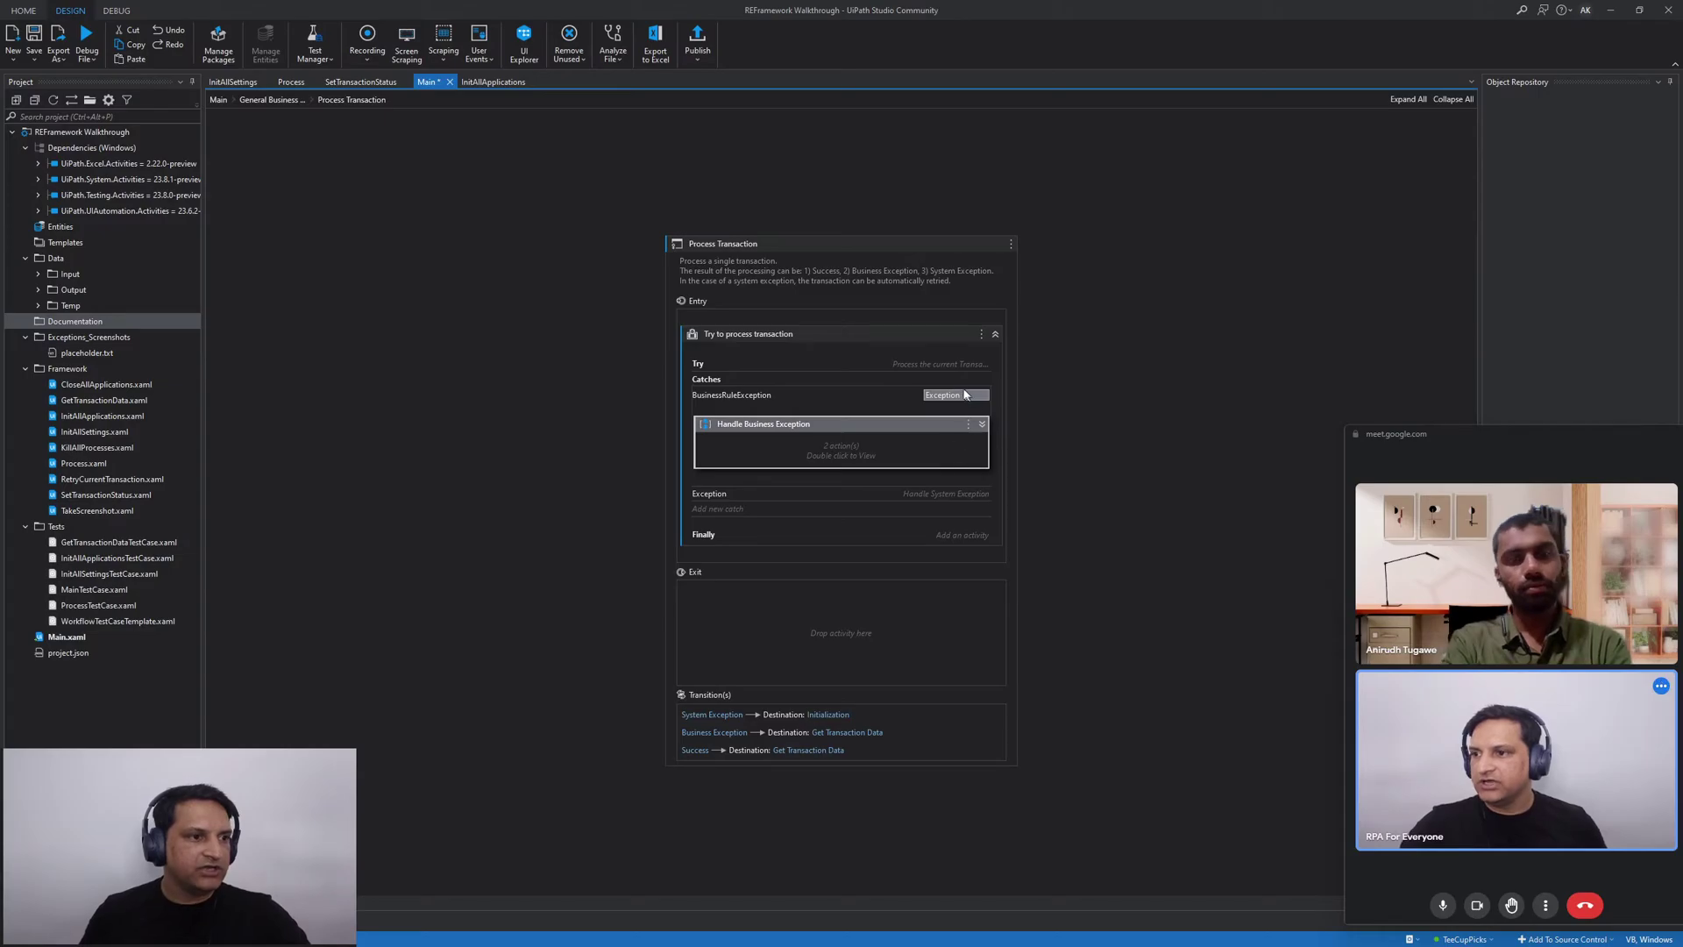
left_click(749, 366)
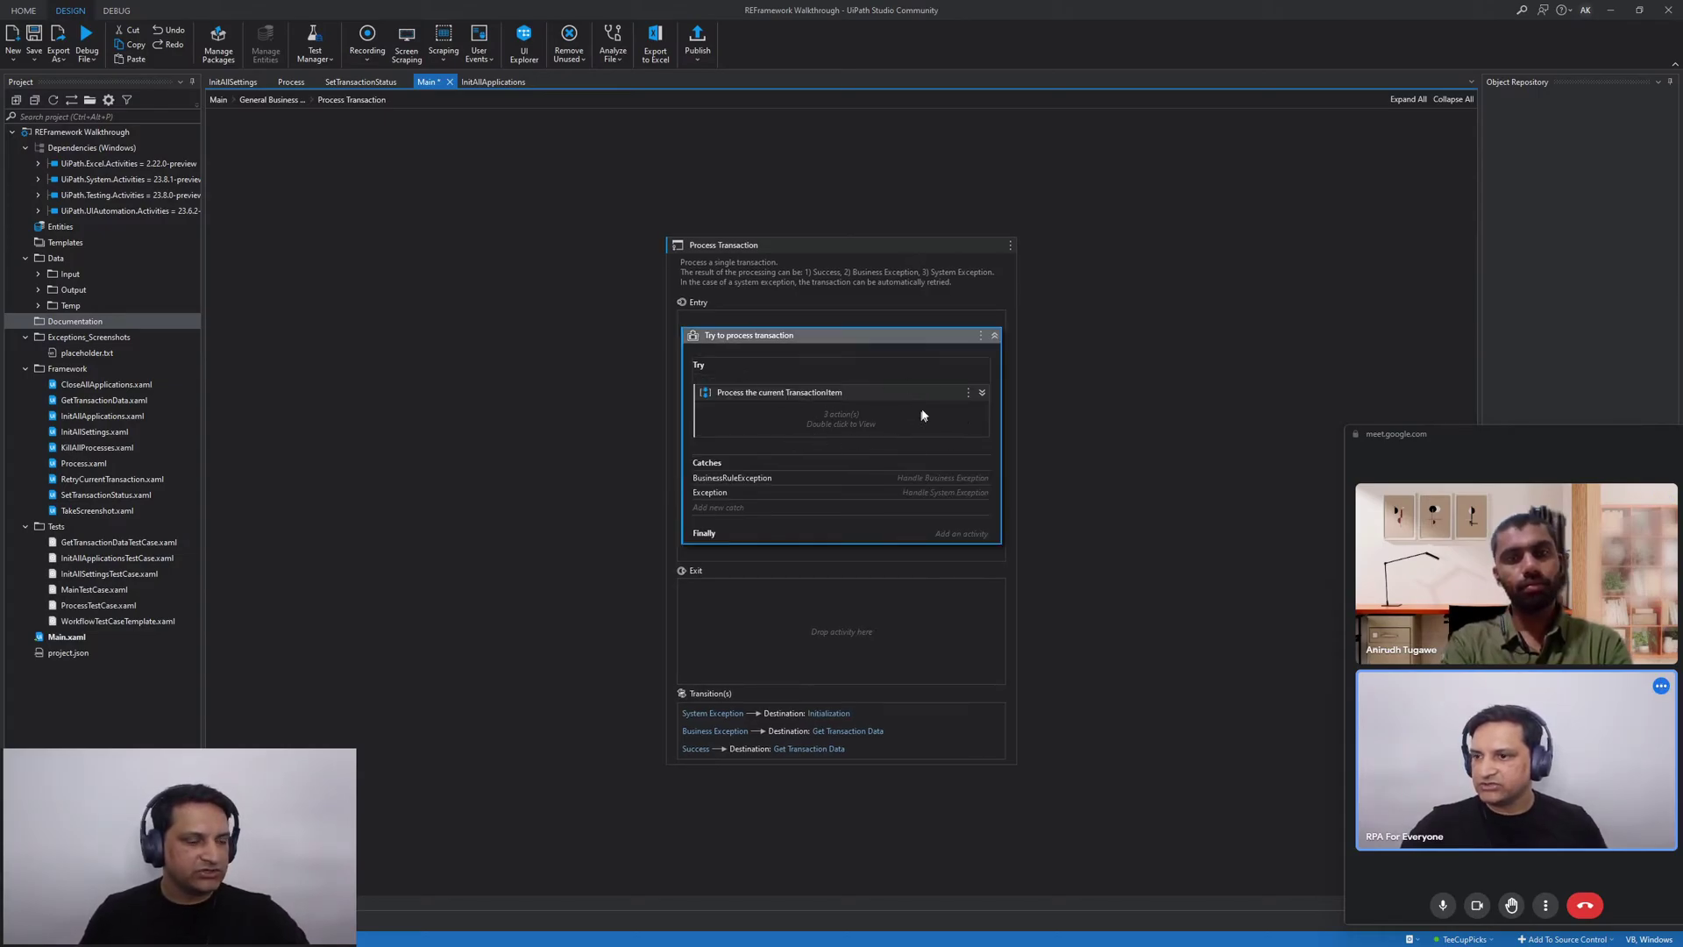
left_click(712, 492)
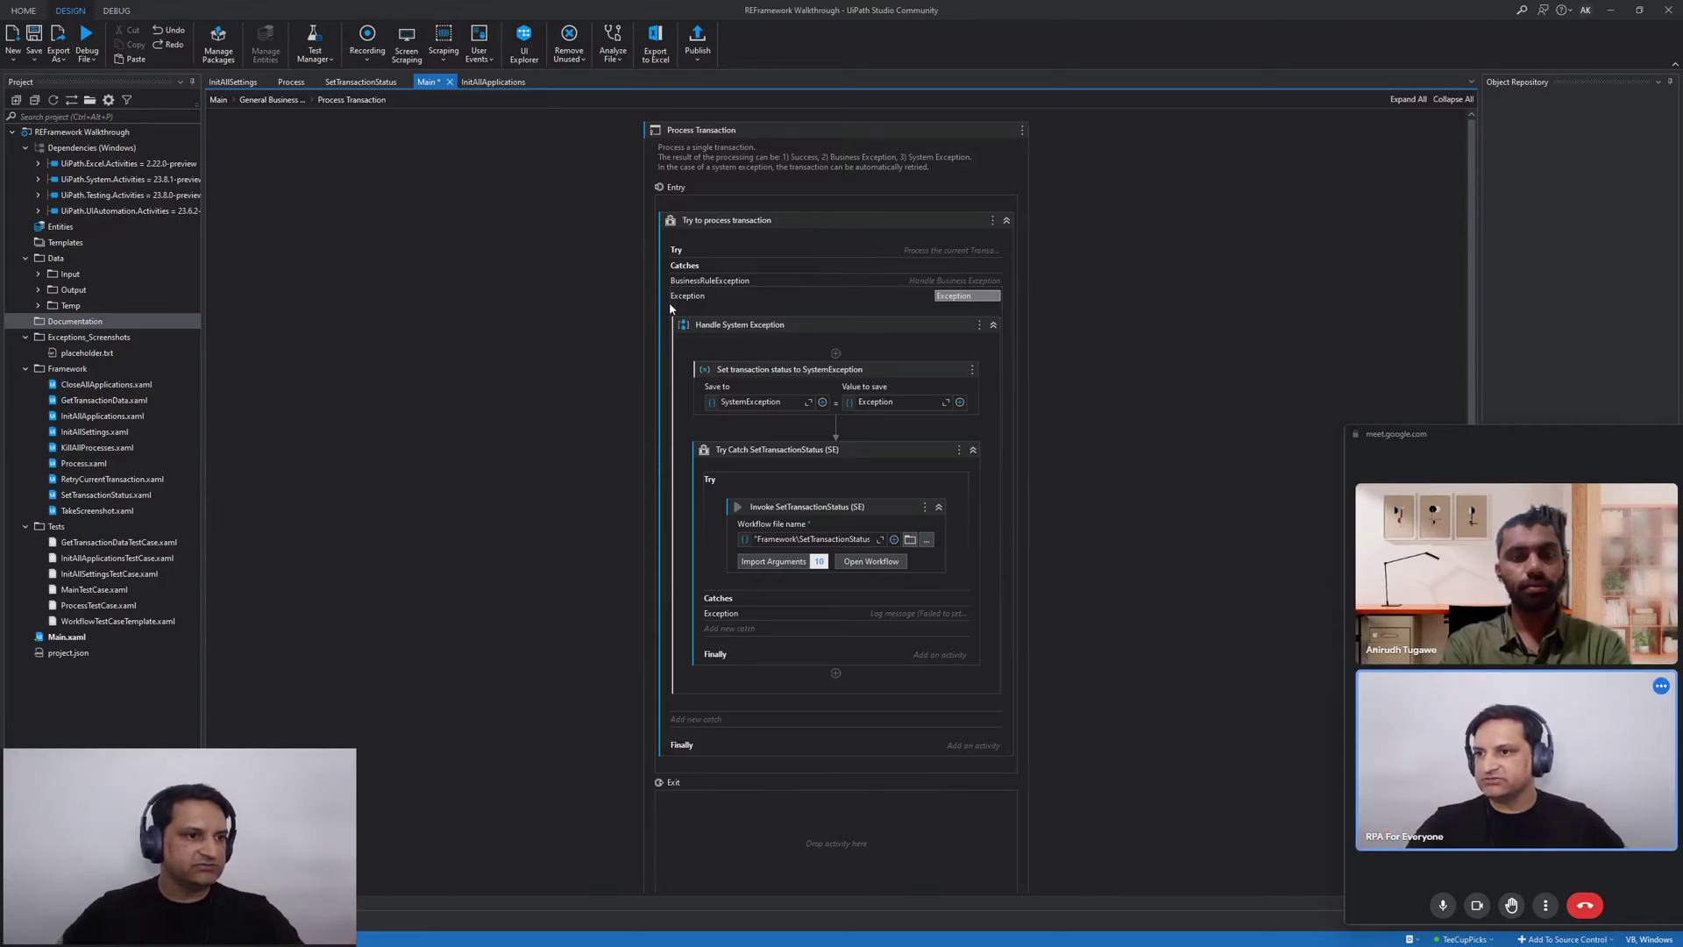
Compare the Process Transaction contents with the General Business Process diagram and highlight the Success transition back to Get Transaction Data
left_click(262, 100)
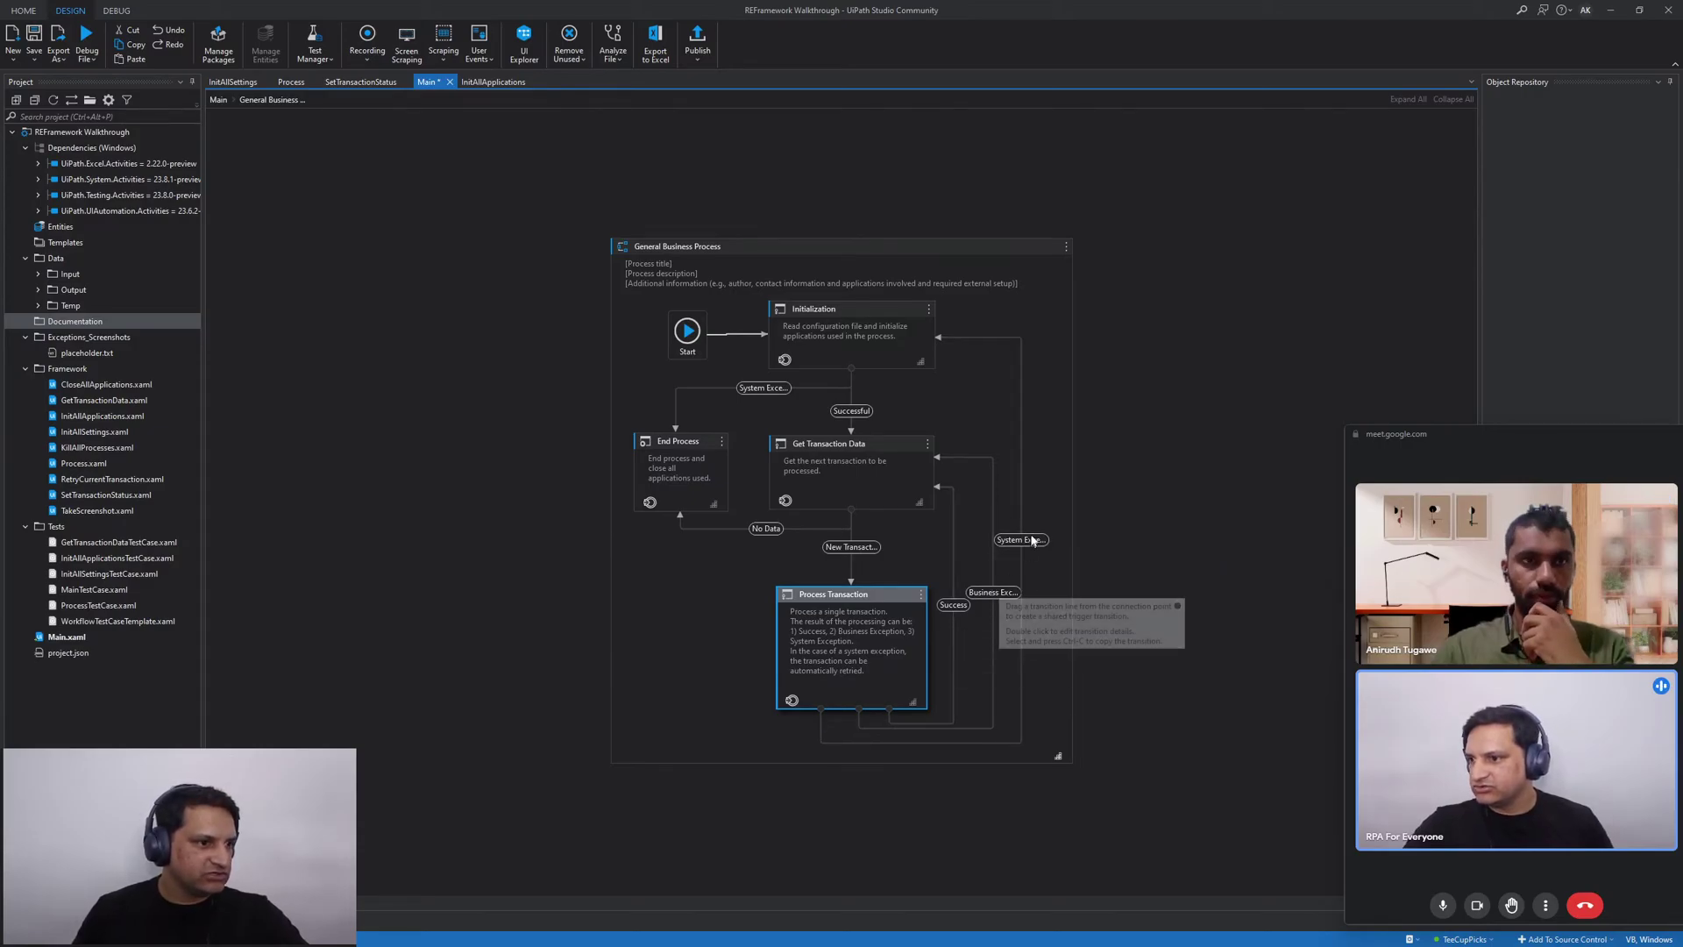
double_click(838, 694)
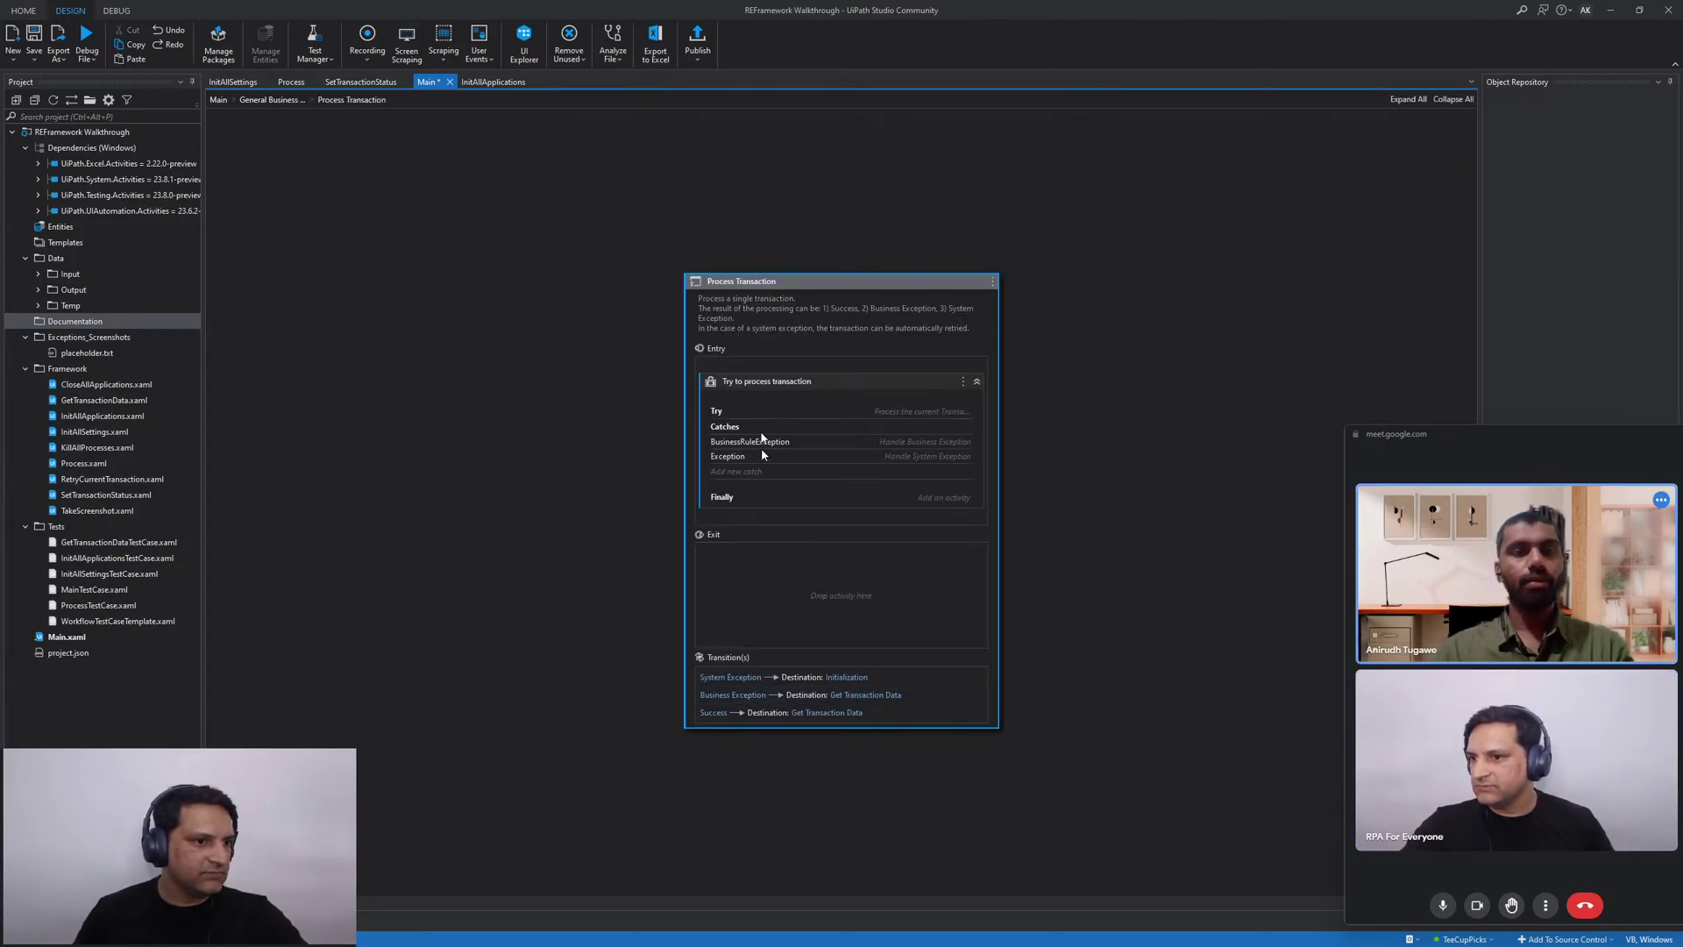
left_click(293, 100)
left_click(953, 555)
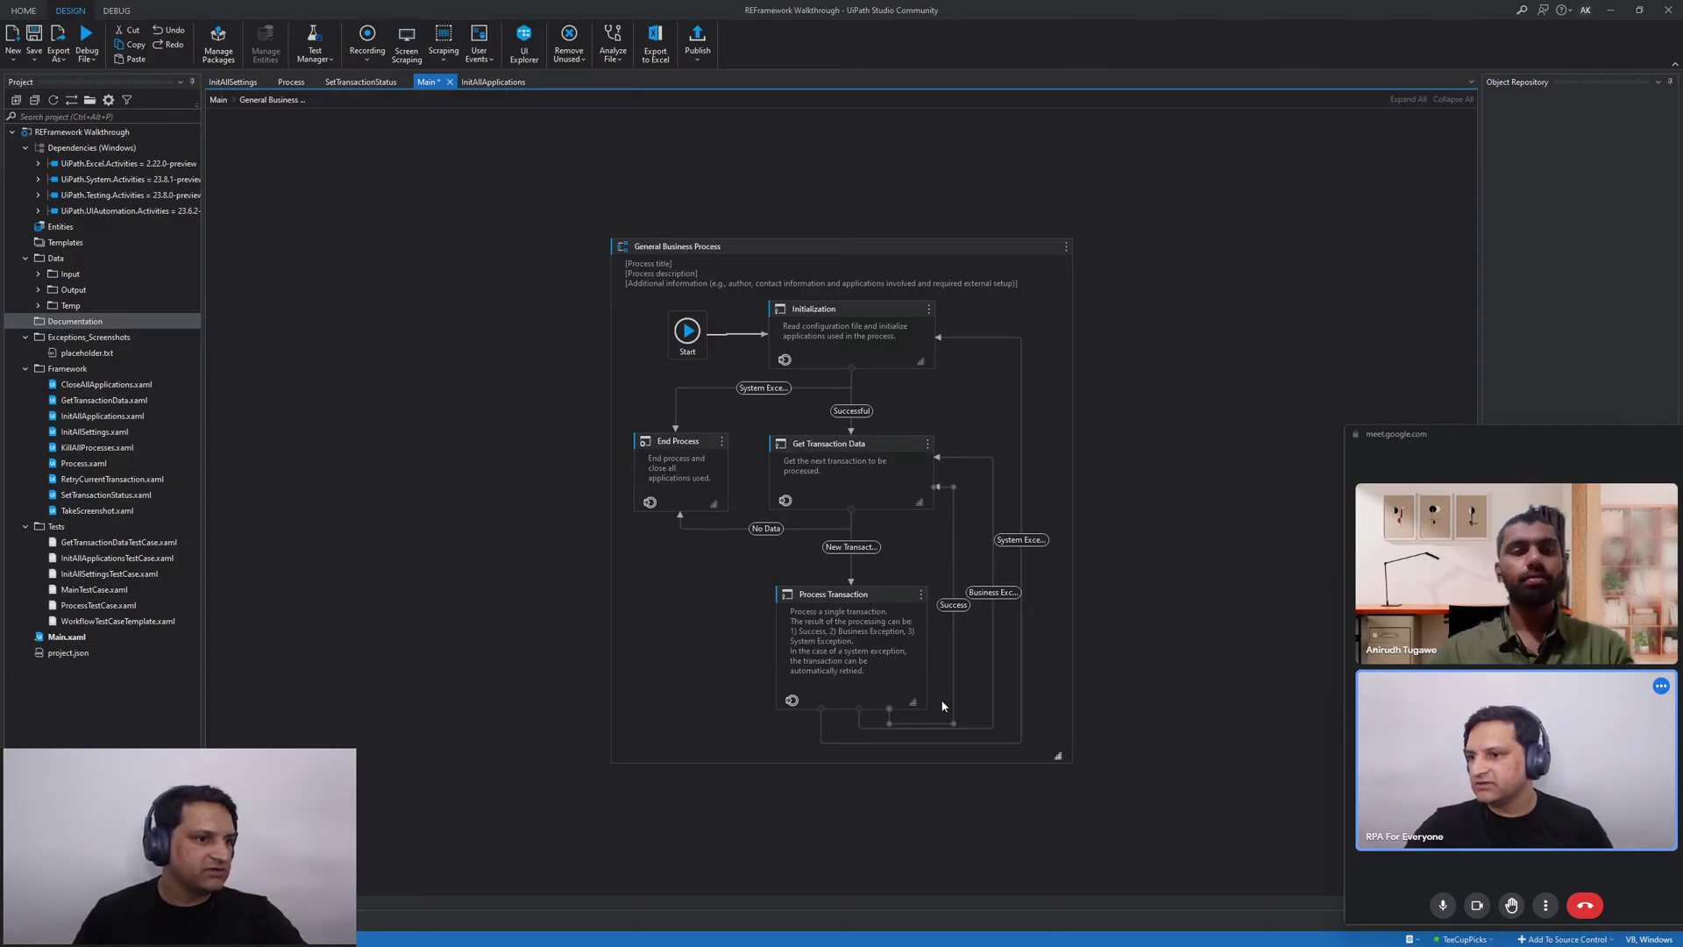
Add a System.NullReferenceException catch to Try to process transaction inside the Process Transaction state
double_click(868, 697)
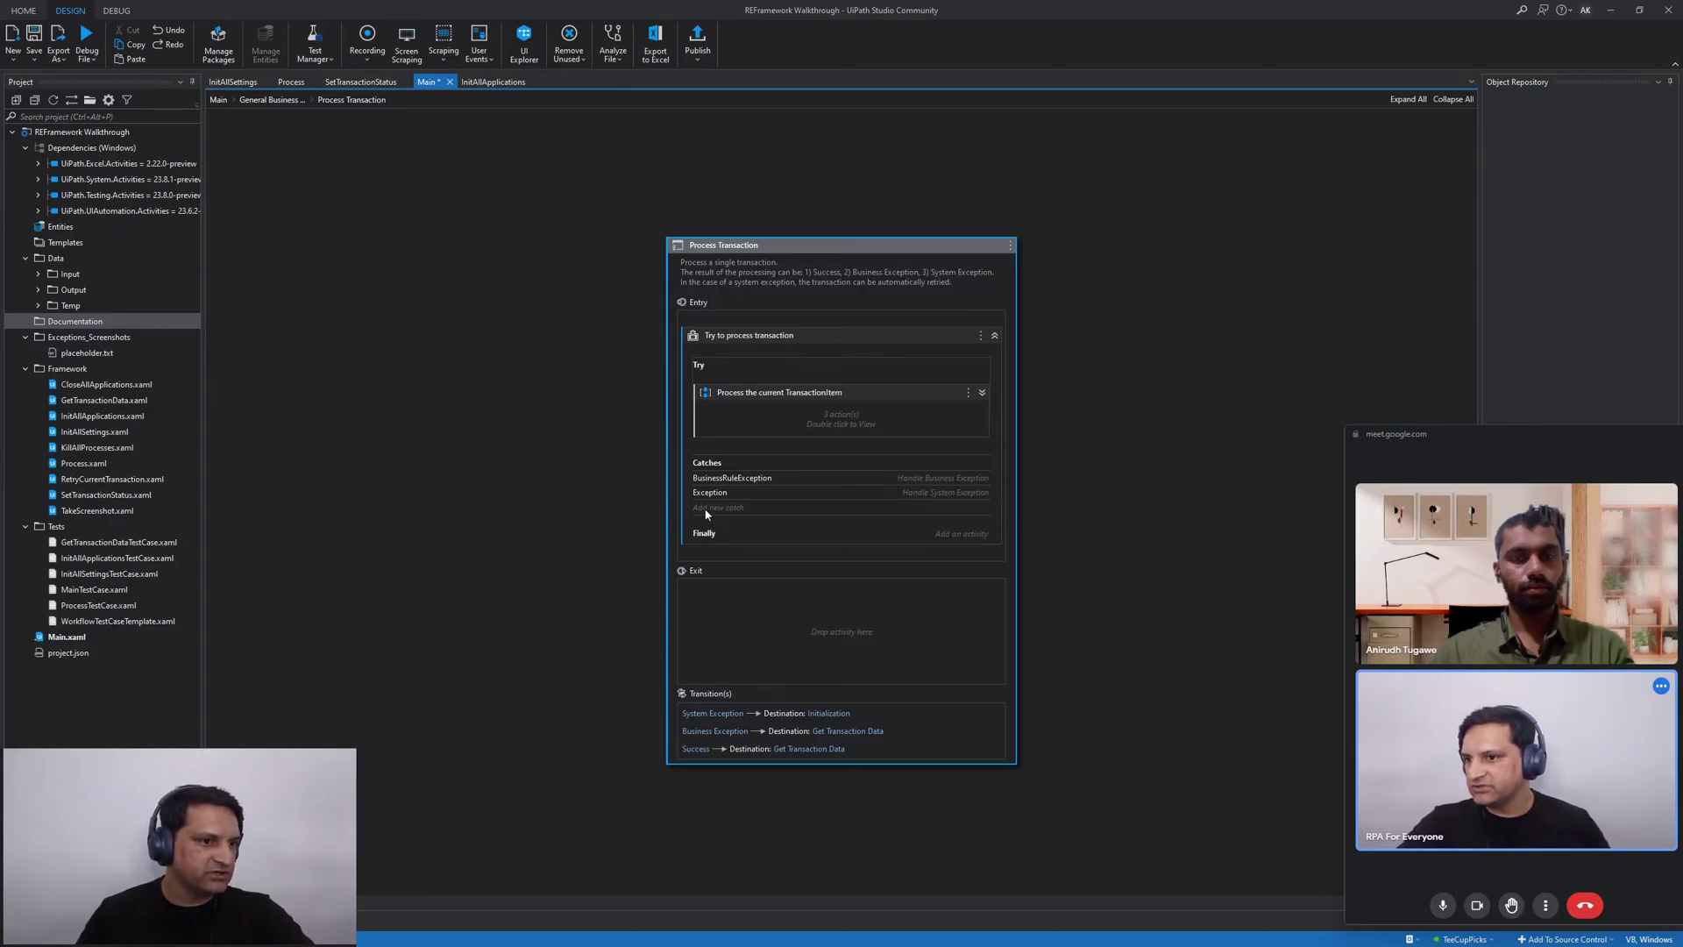
left_click(705, 509)
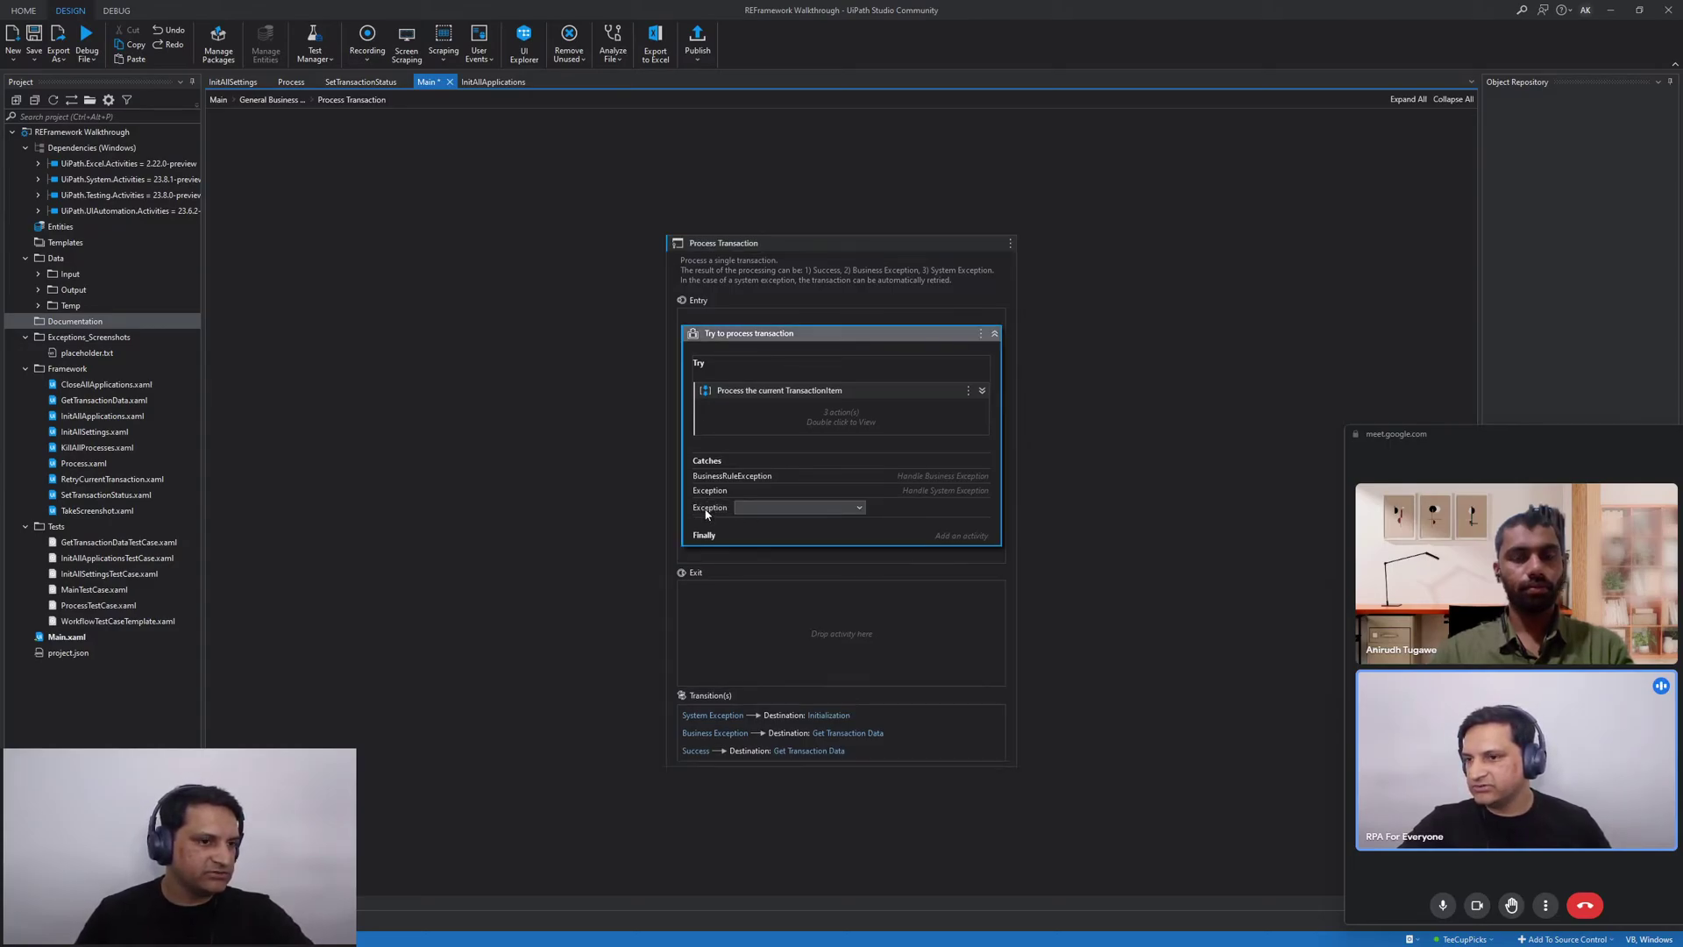
left_click(763, 507)
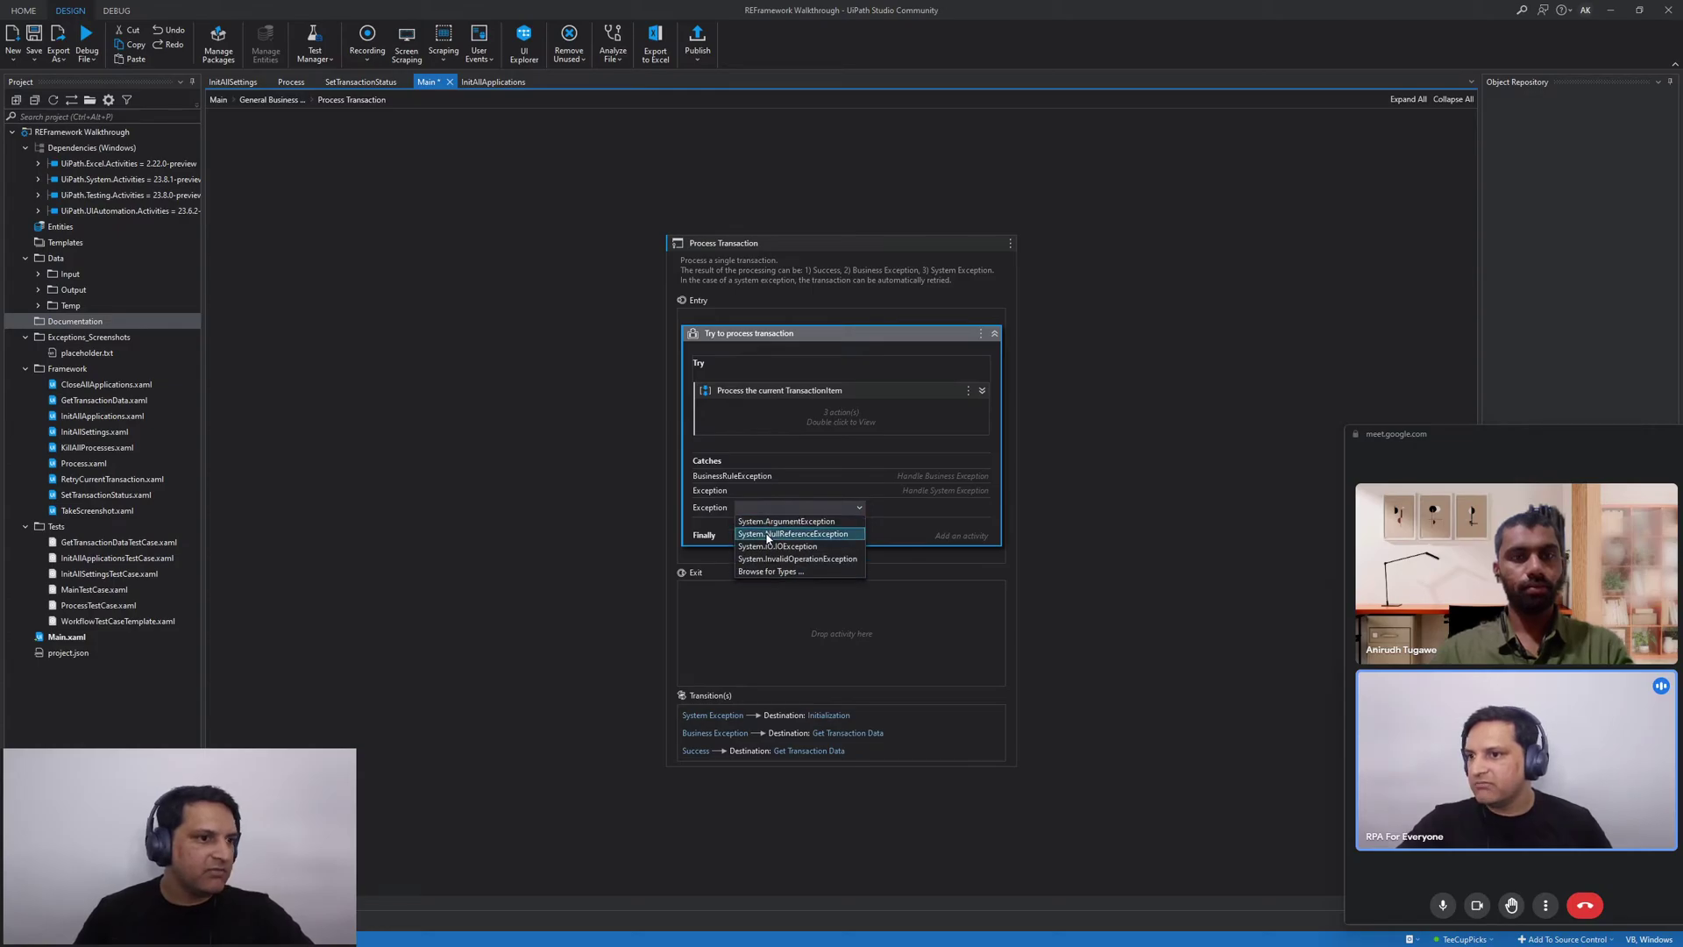
left_click(815, 533)
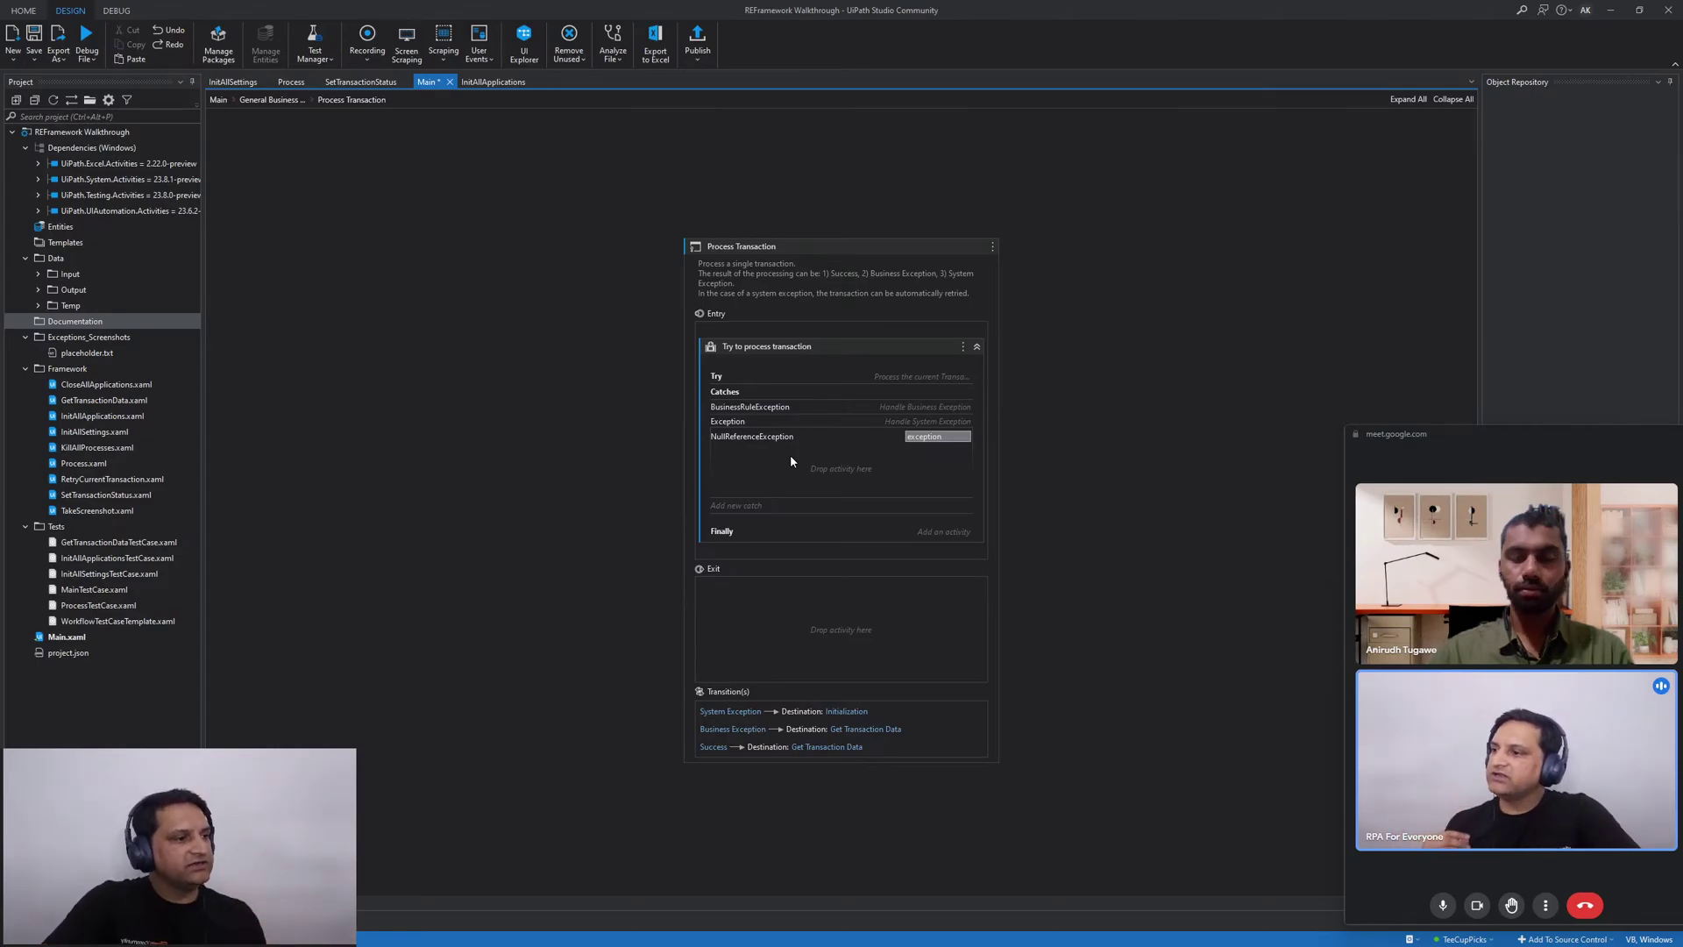
Expand Handle Business Exception under the BusinessRuleException catch and inspect the Exception catch and Try section of Try Catch Set Transaction Status (BRE)
left_click(808, 408)
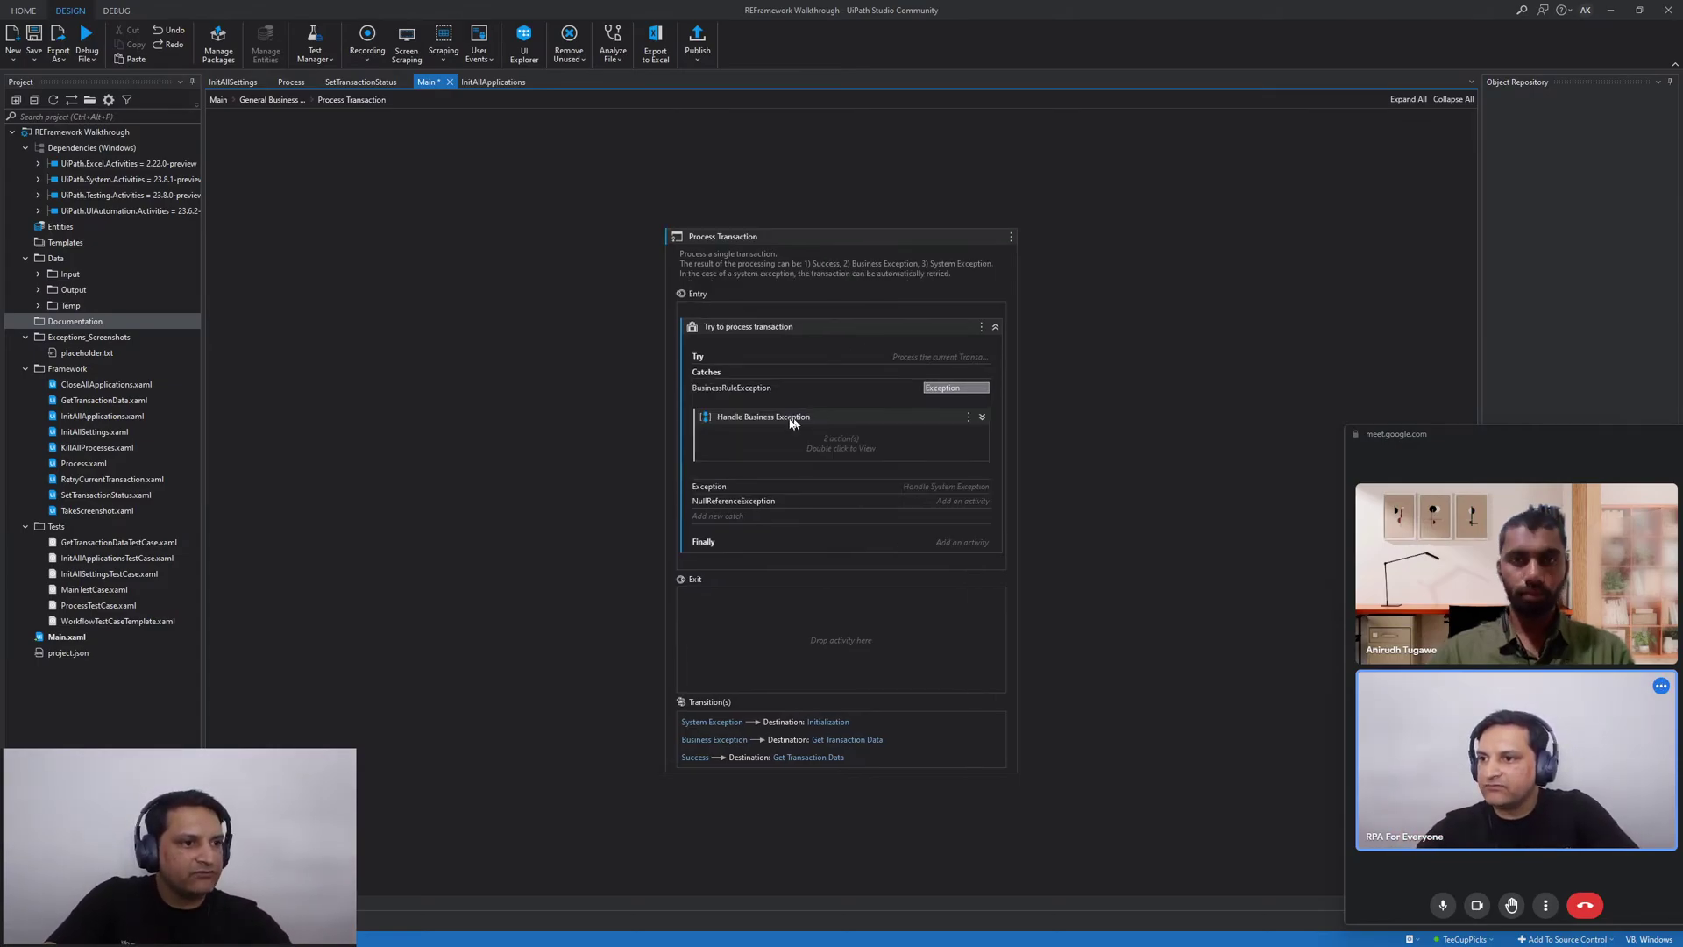
left_click(982, 418)
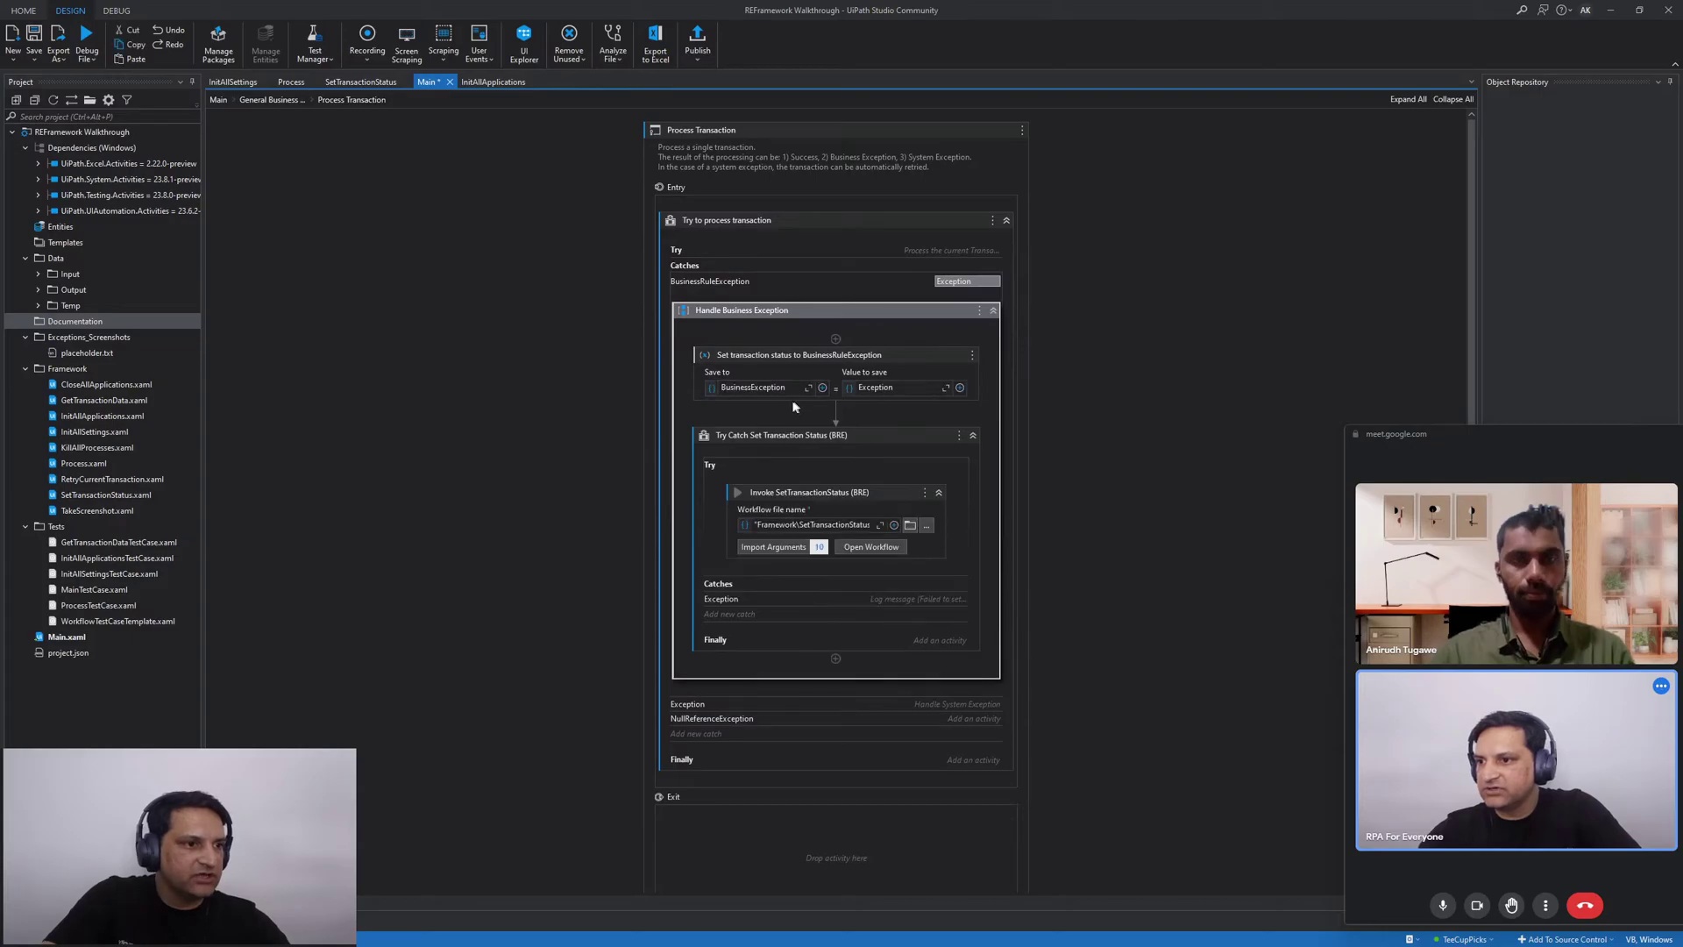
left_click(855, 603)
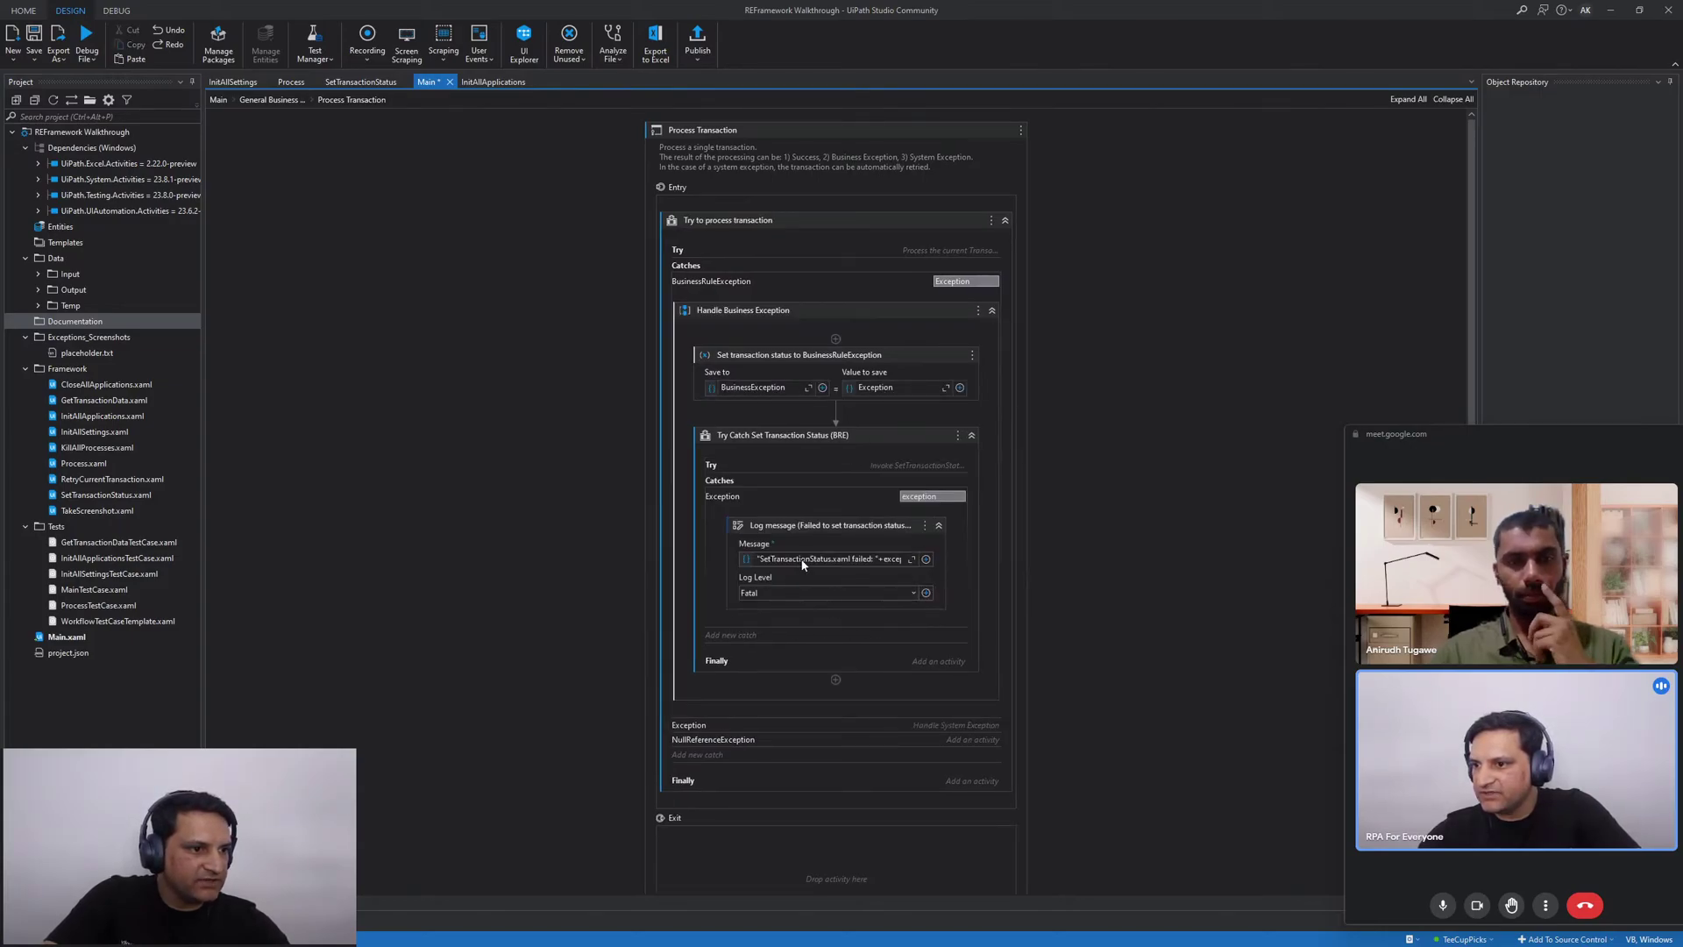
left_click(769, 467)
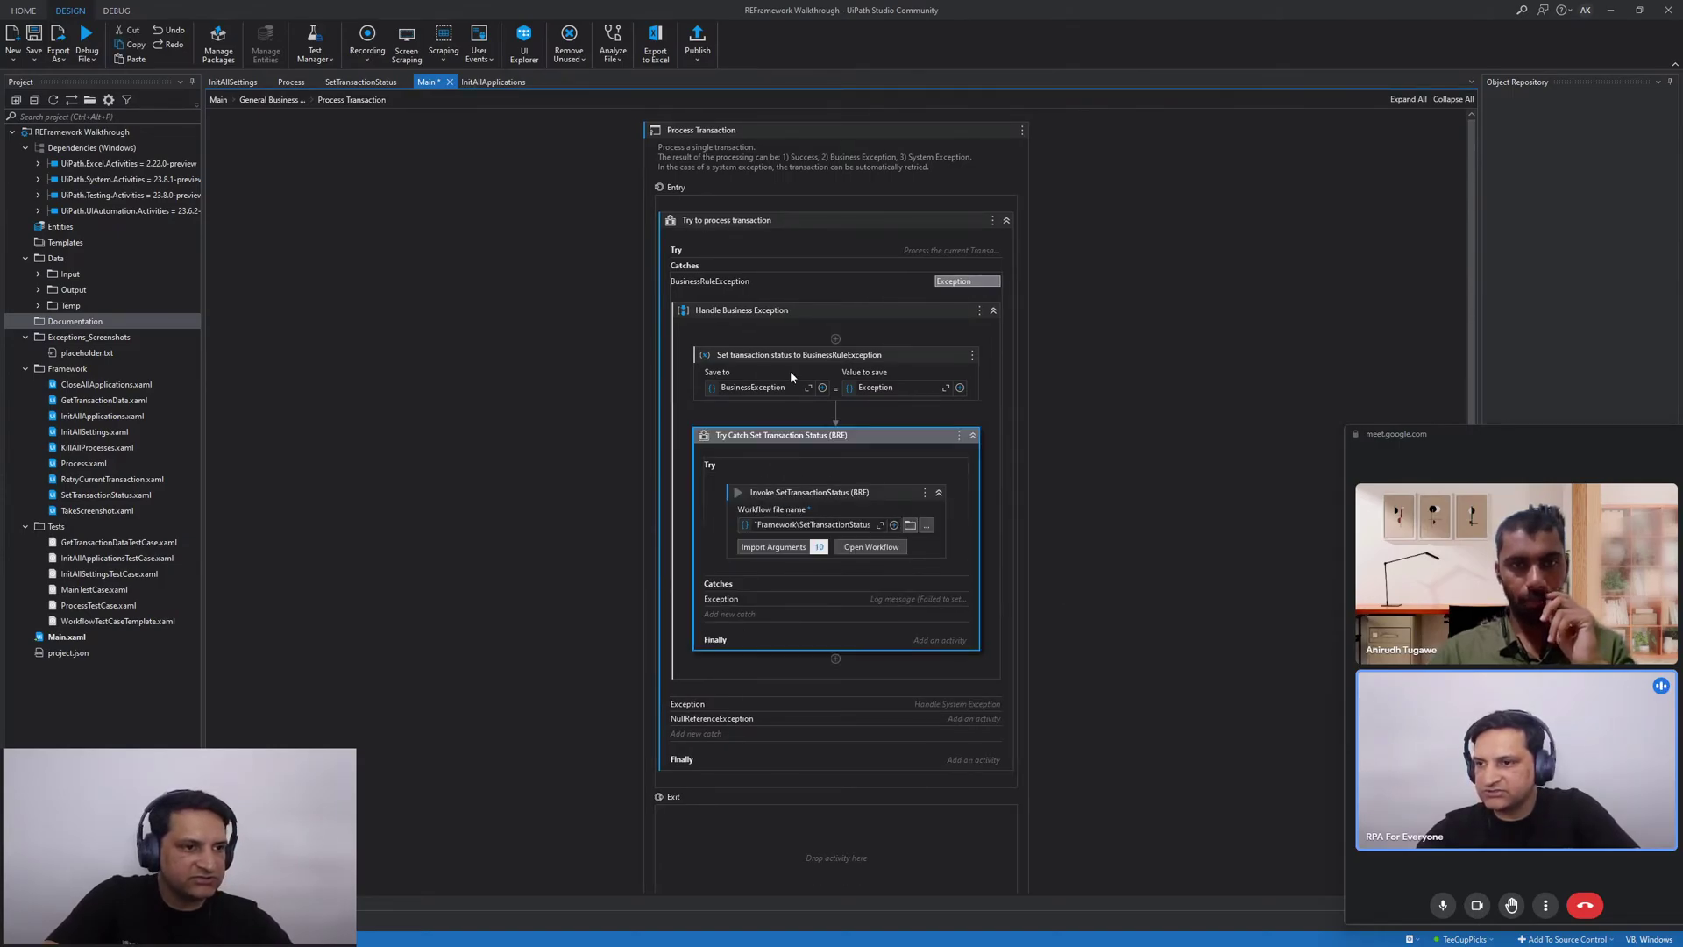
Review the activities inside Handle Business Exception and collapse Try Catch Set Transaction Status (BRE)
left_click(752, 334)
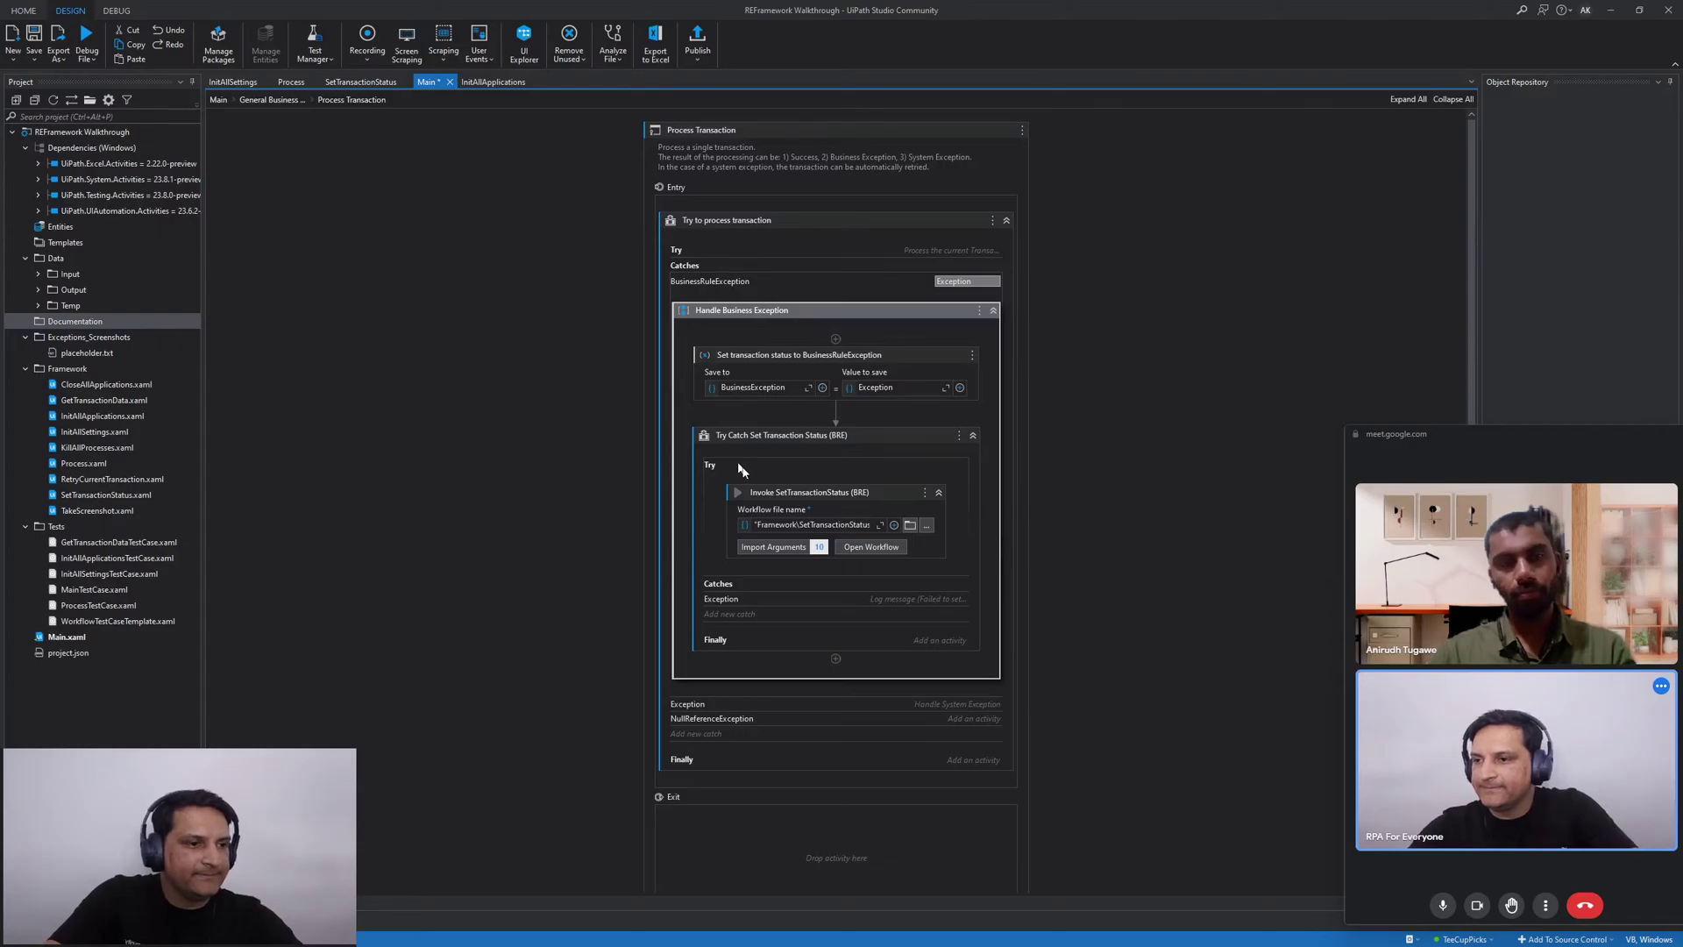
left_click(717, 439)
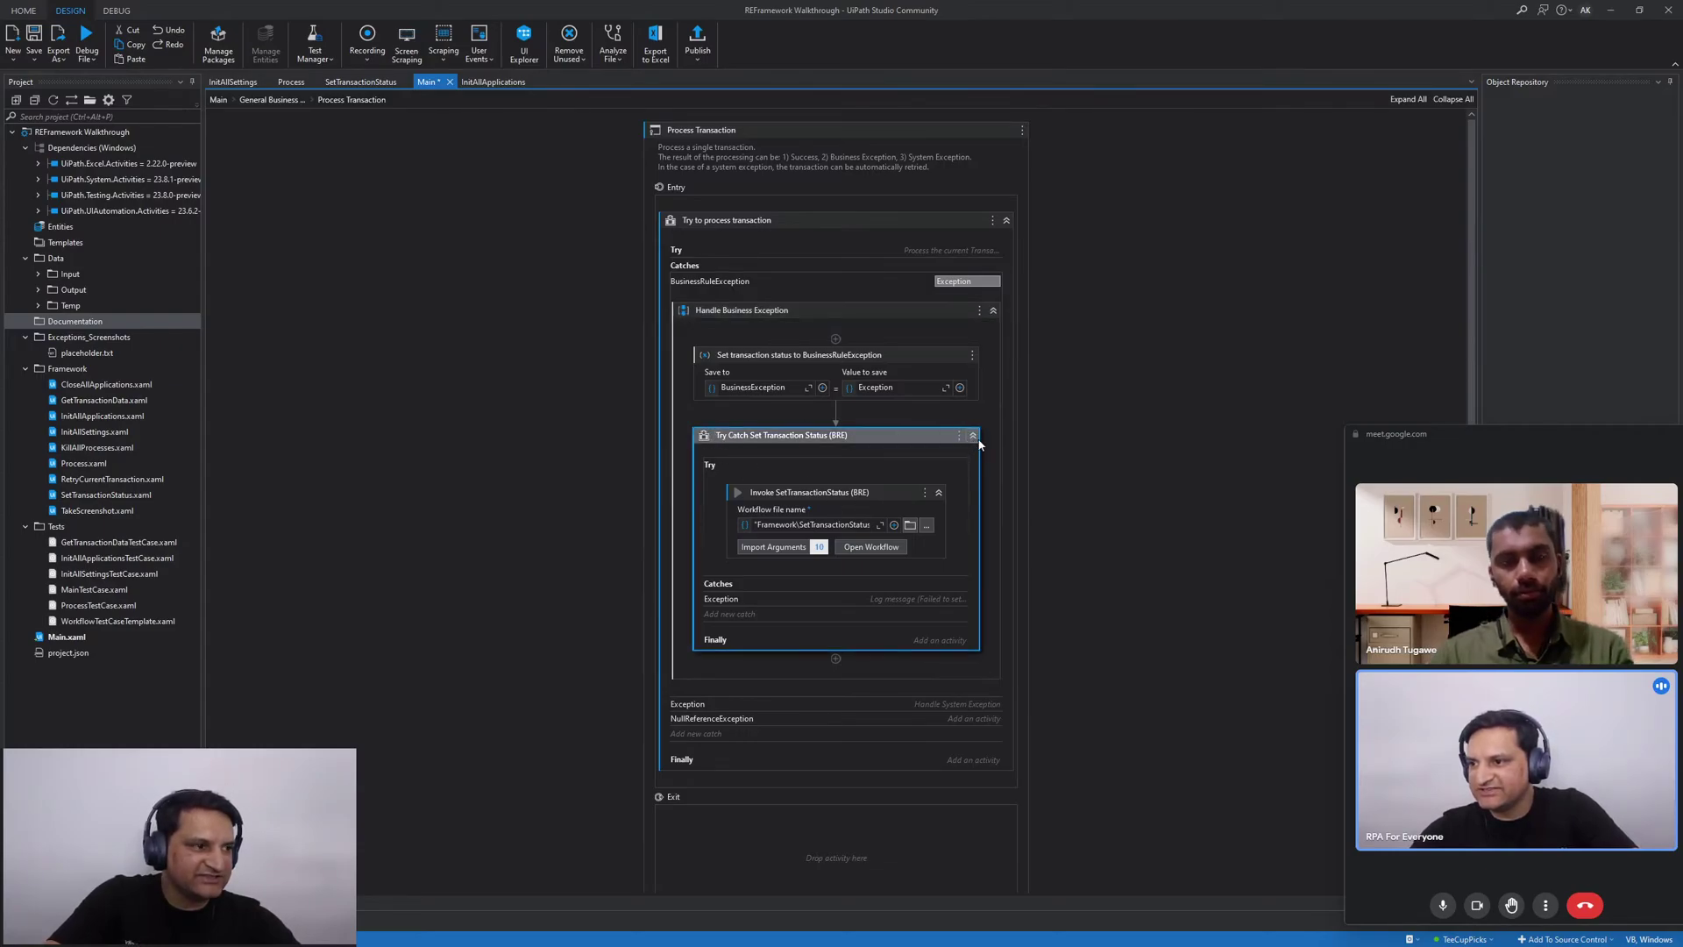
left_click(972, 435)
left_click(783, 376)
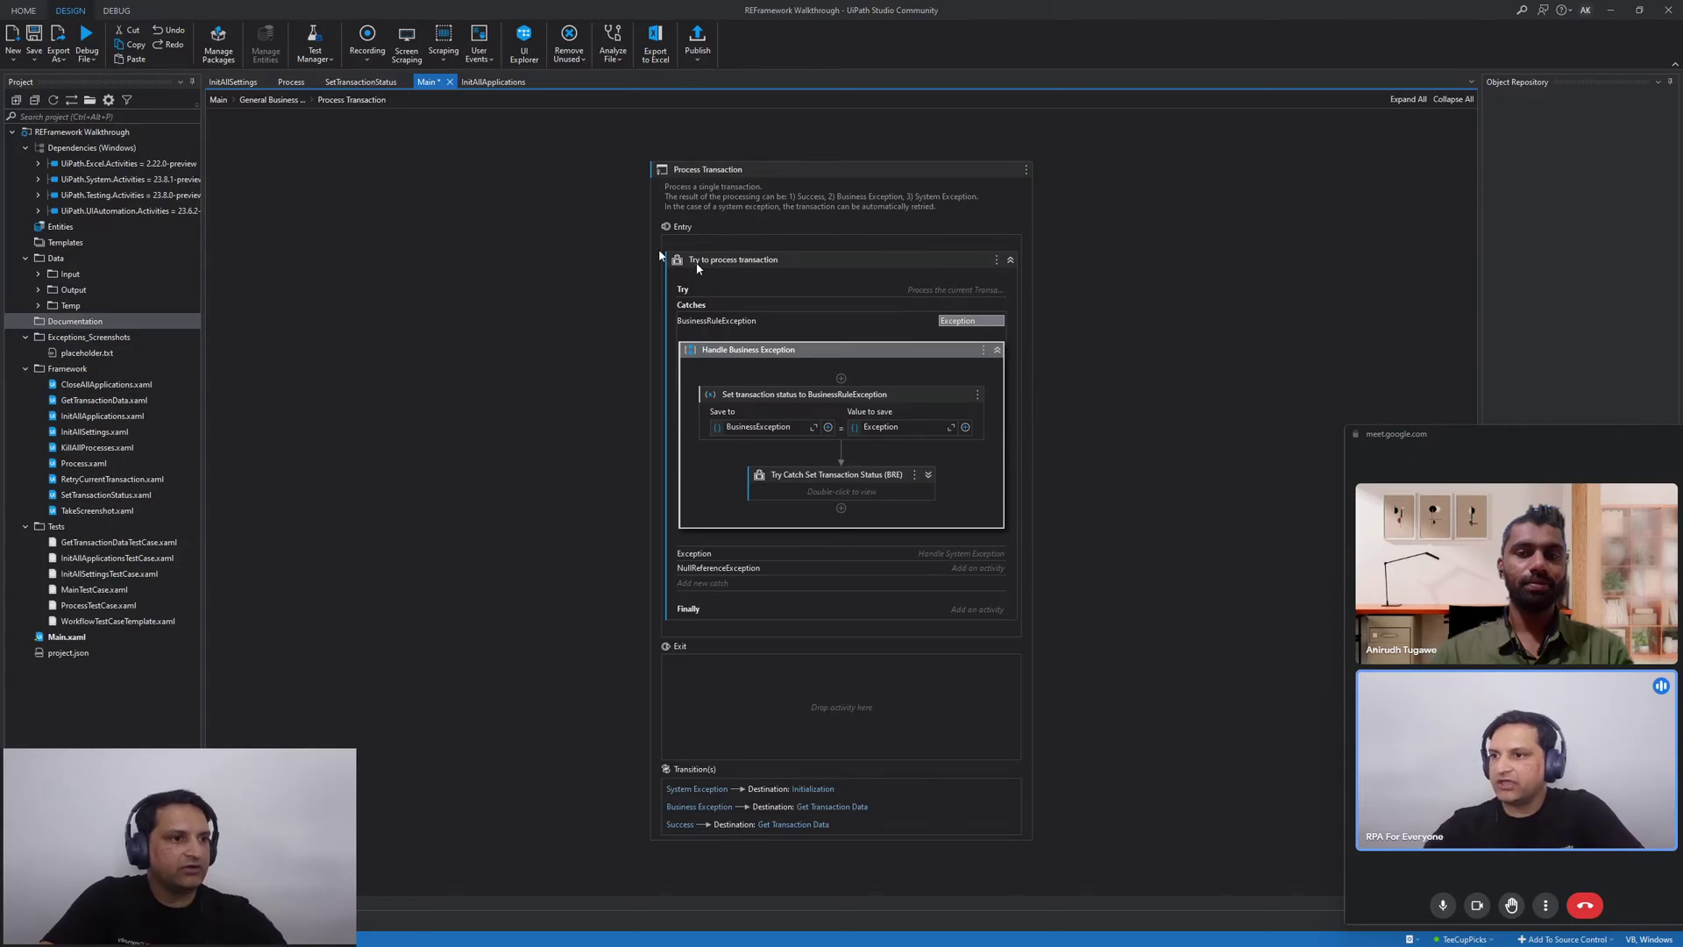
Delete Set transaction status to BusinessRuleException and Try Catch Set Transaction Status (BRE) from the Handle Business Exception sequence
left_click(936, 400)
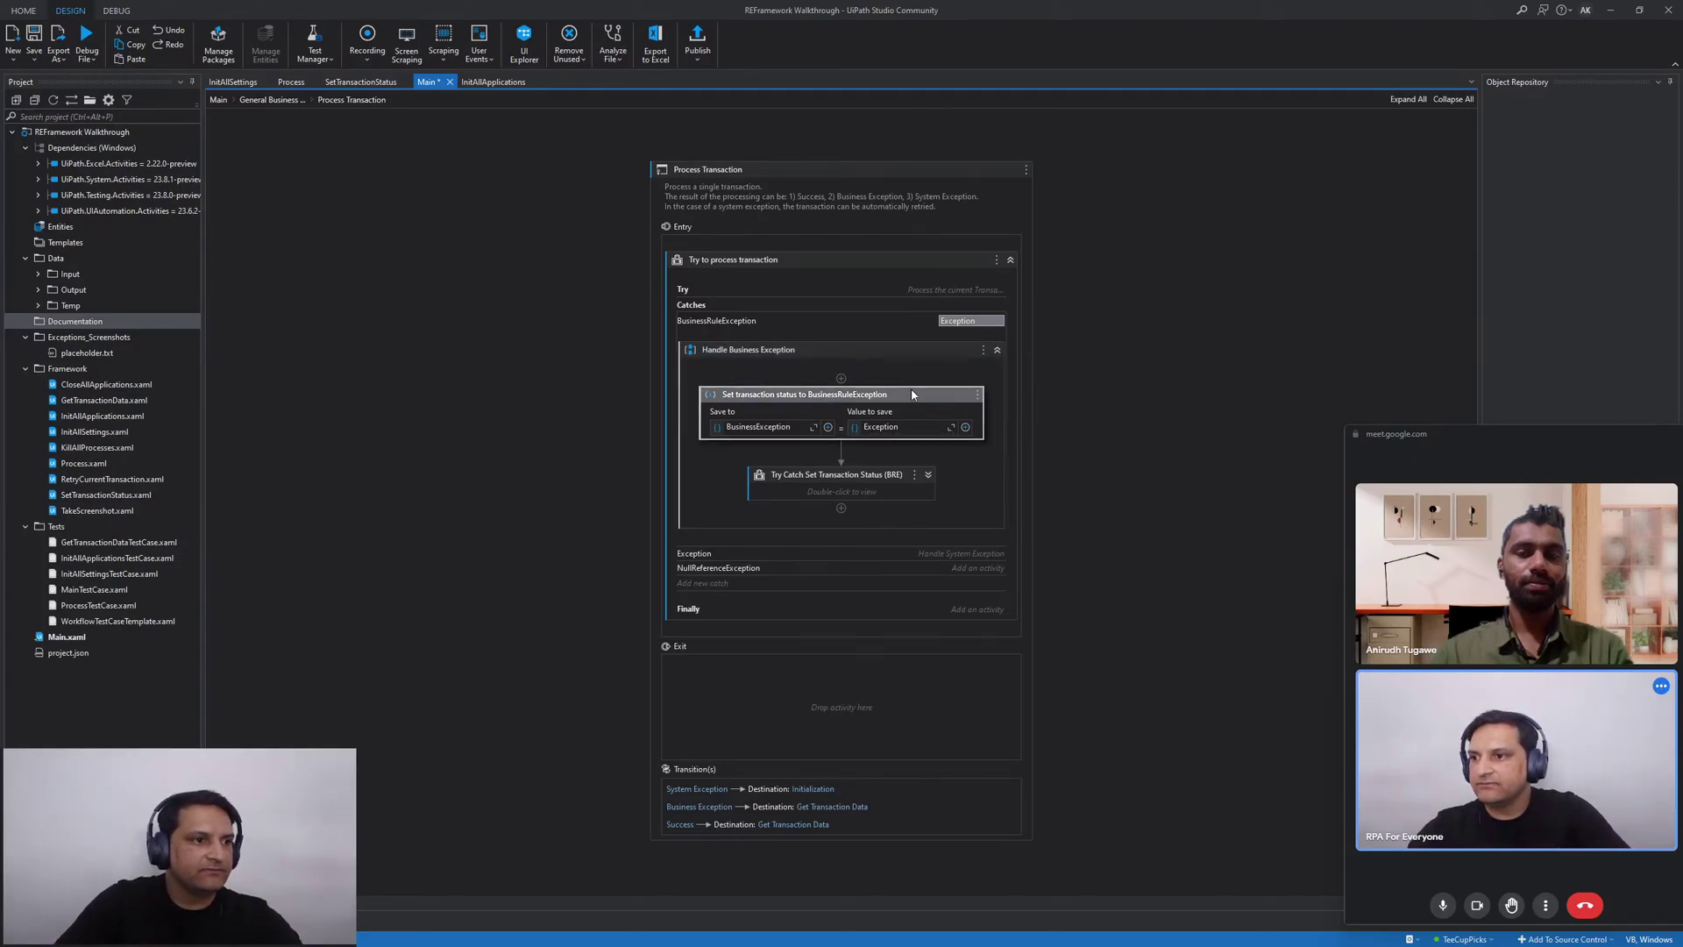
key("Delete")
left_click(875, 443)
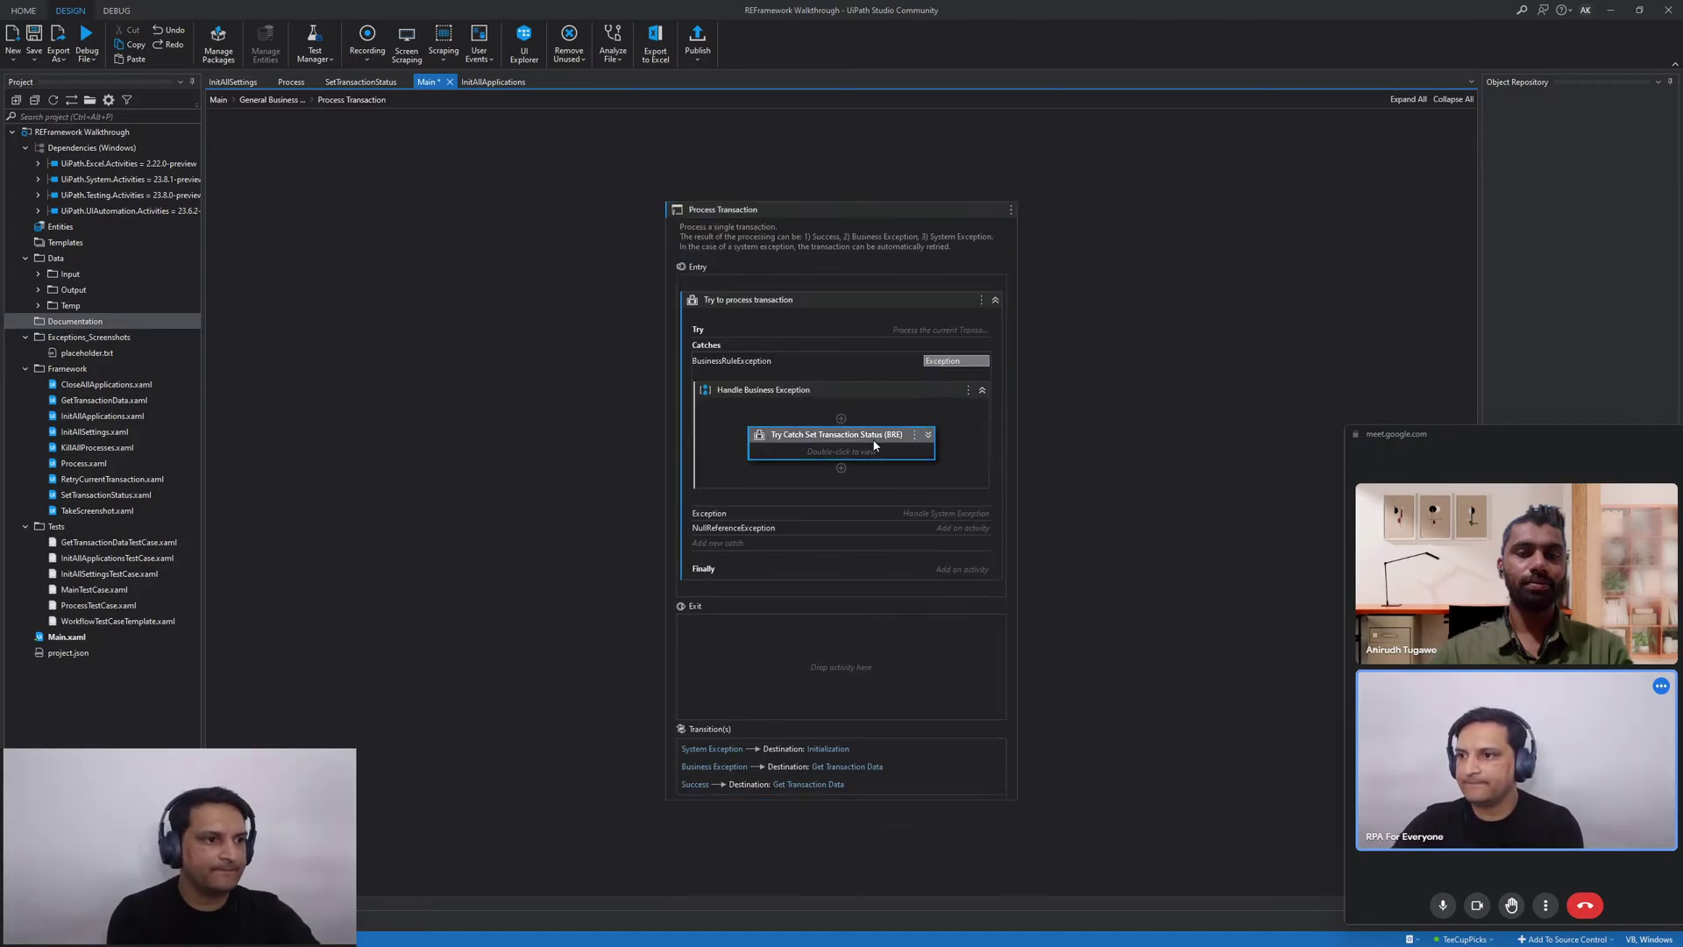
key("Delete")
left_click(834, 419)
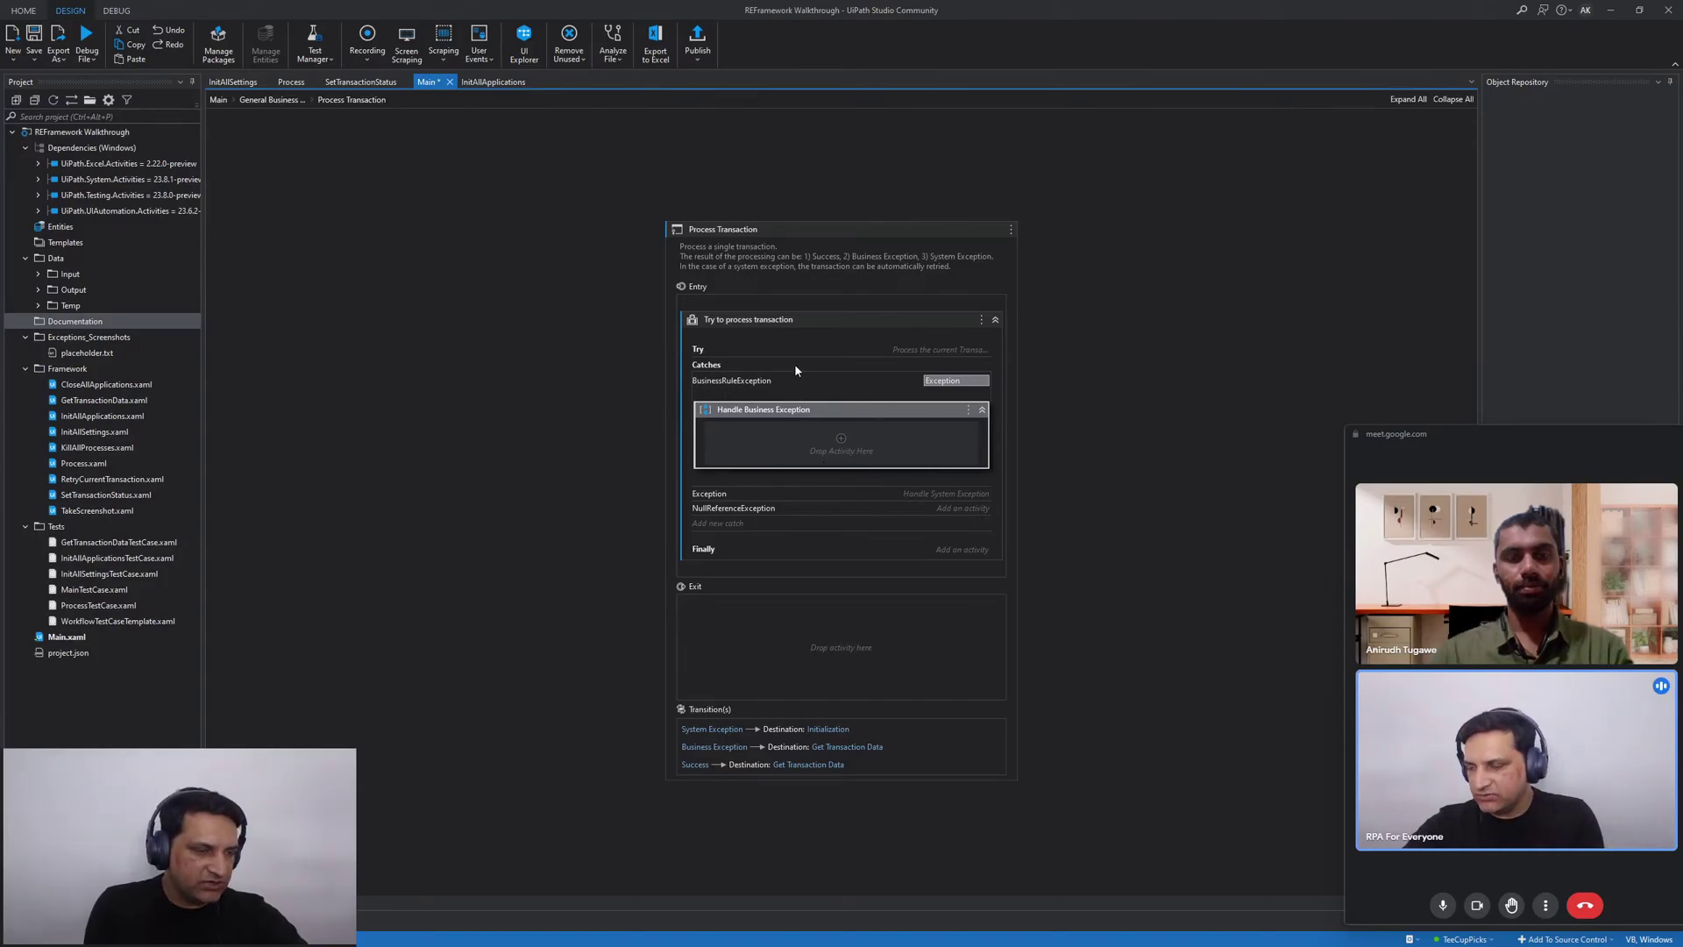
View the Try section of Try to process transaction and reopen its BusinessRuleException catch
left_click(738, 349)
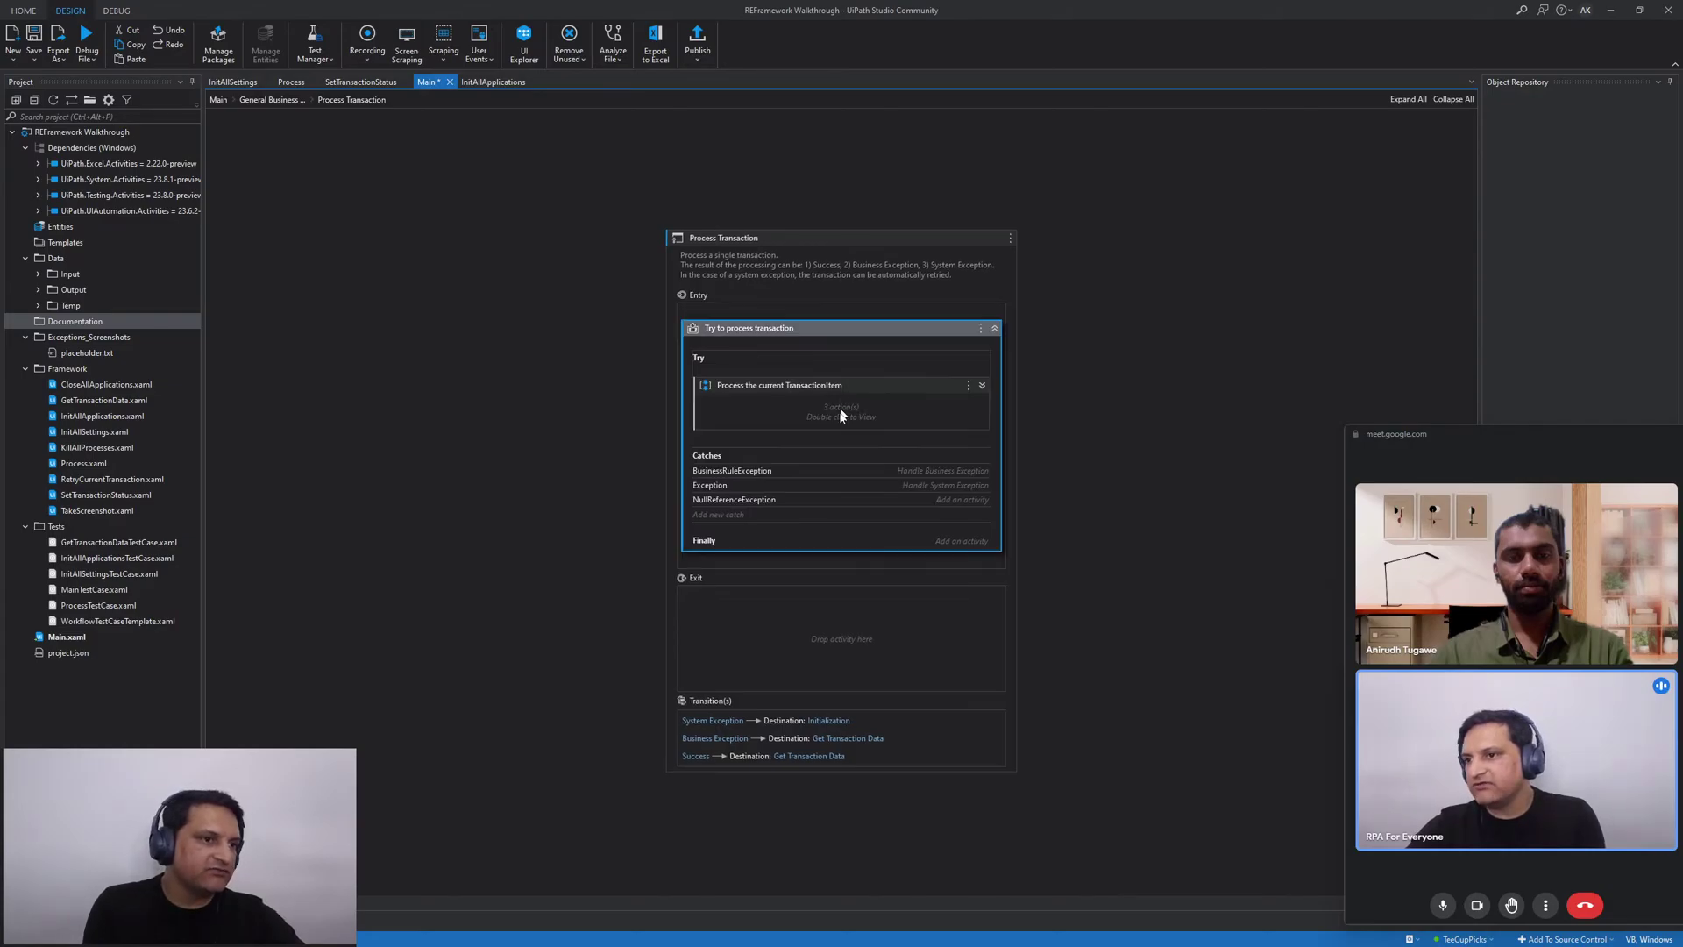
left_click(760, 474)
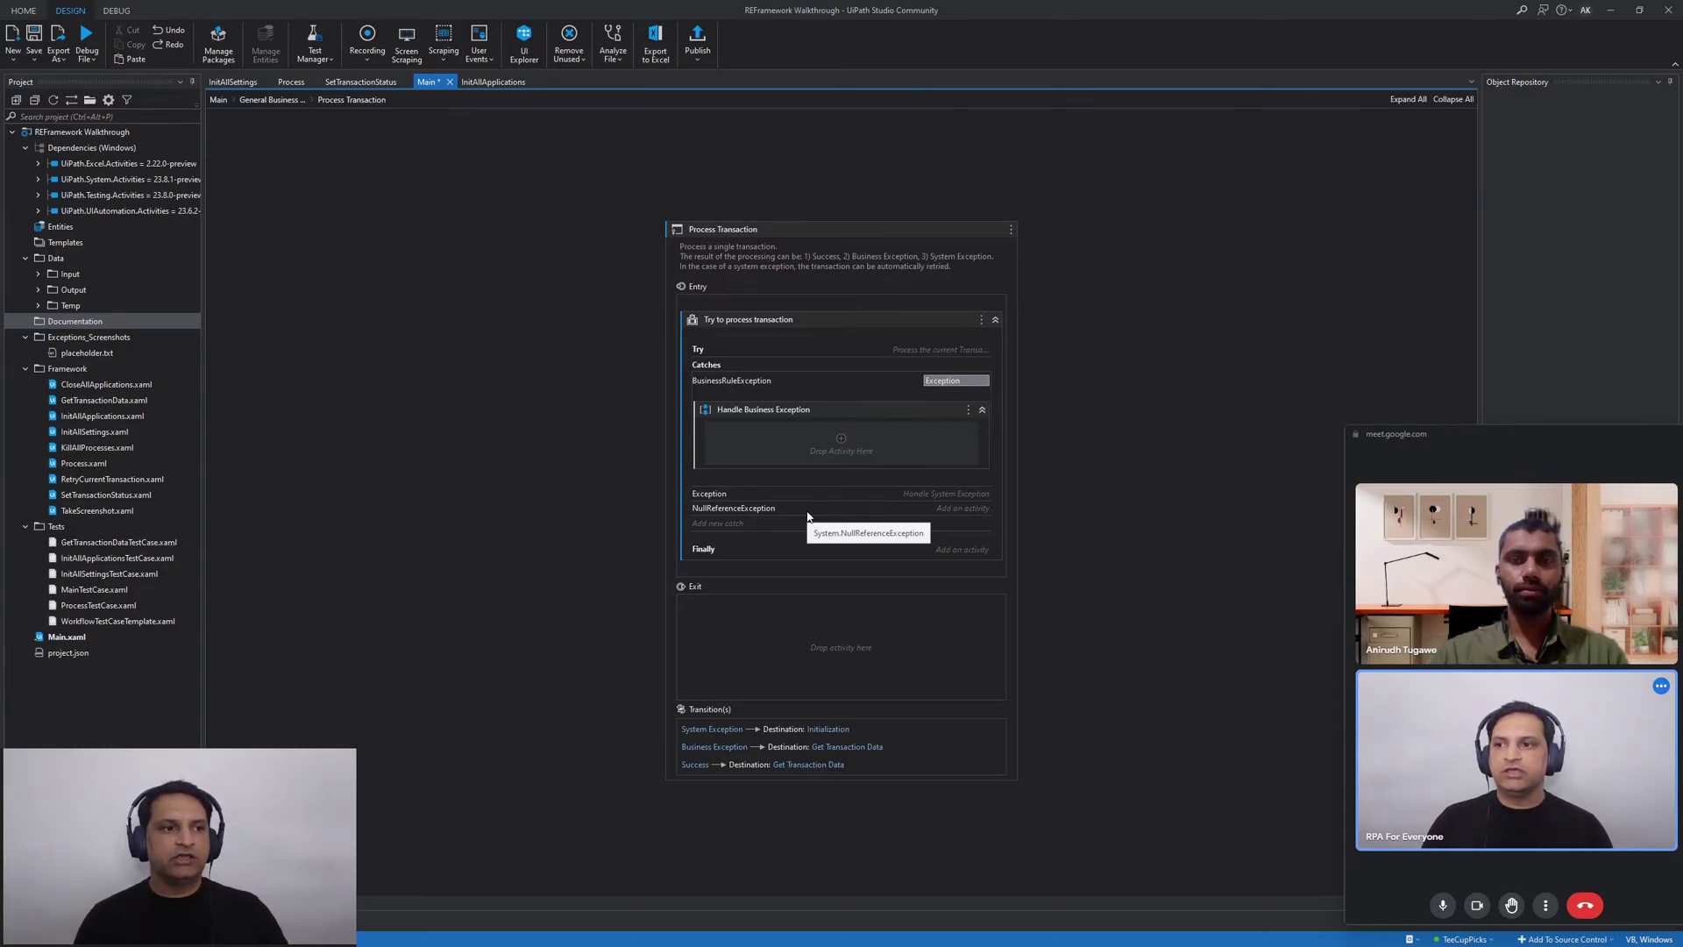
left_click(844, 420)
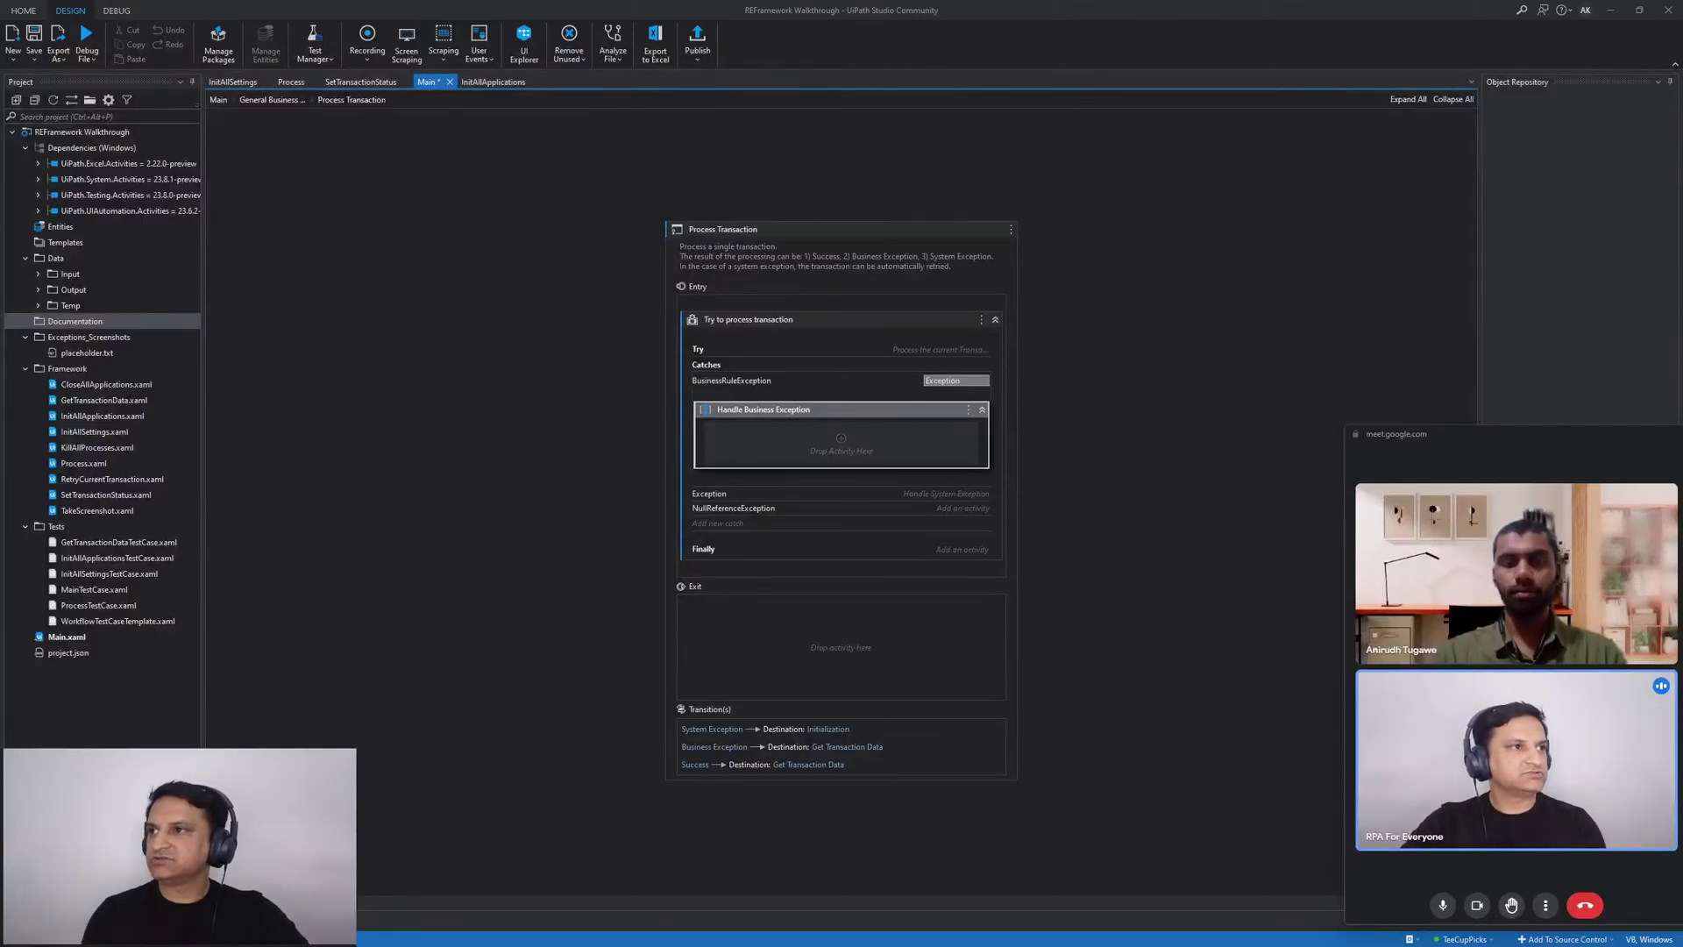
Switch to Config.xlsx in Excel, examine the OrchestratorQueueName setting and its value, and return to UiPath Studio
left_click_drag(644, 0, 642, 7)
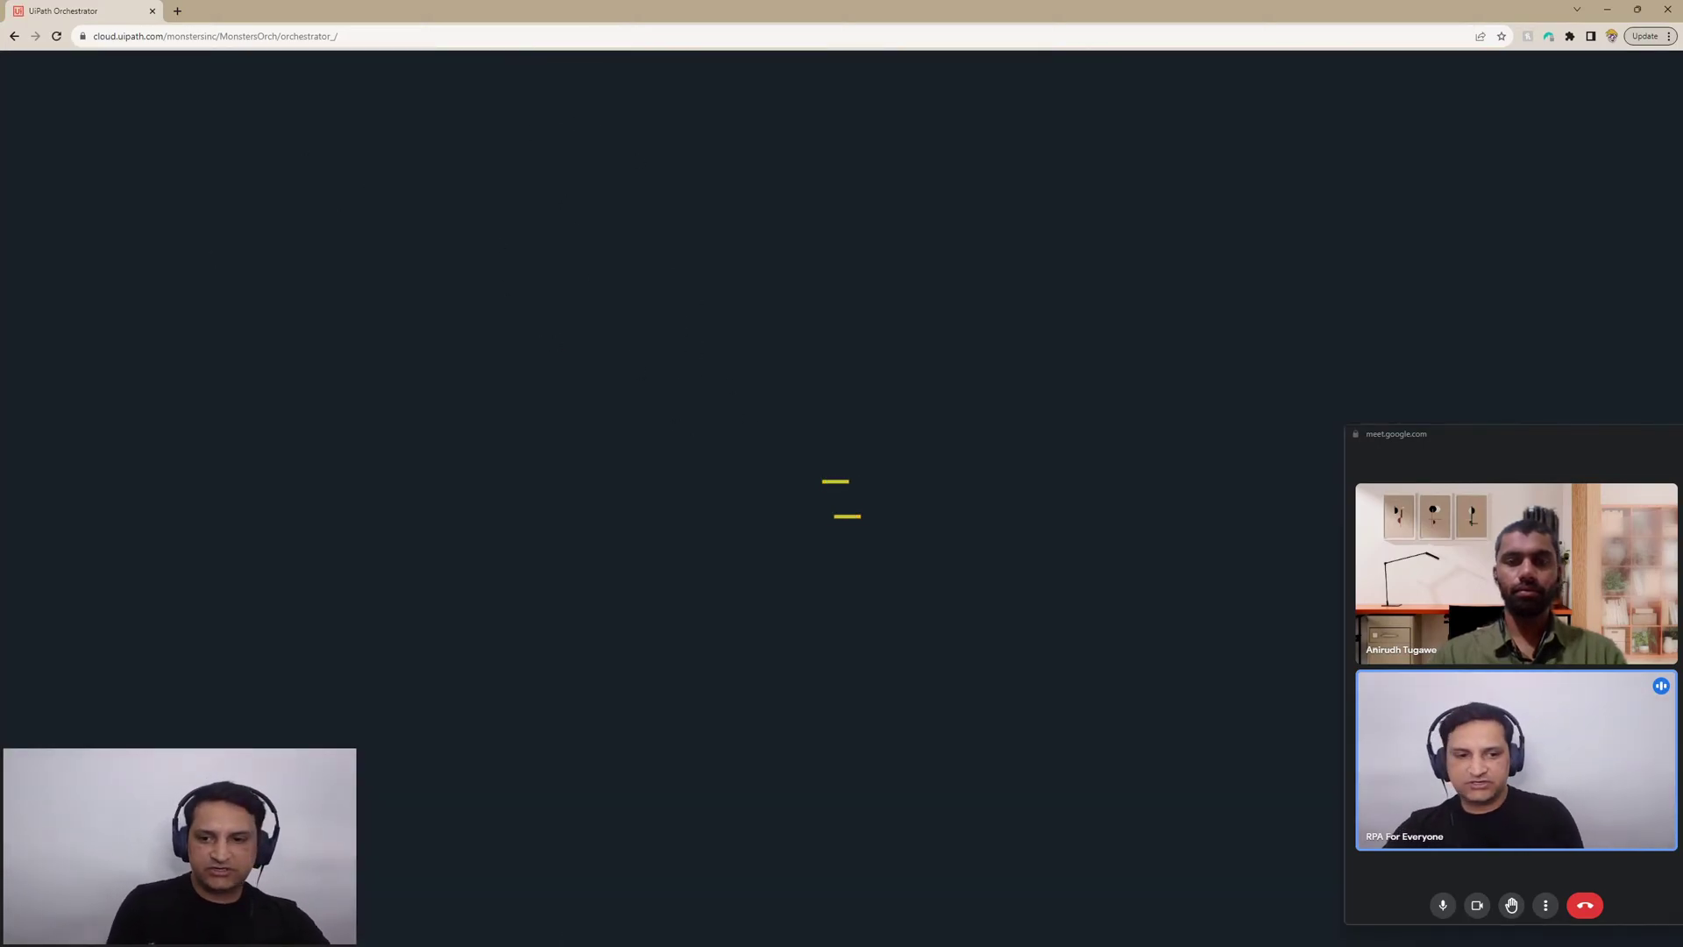
key("alt+Tab")
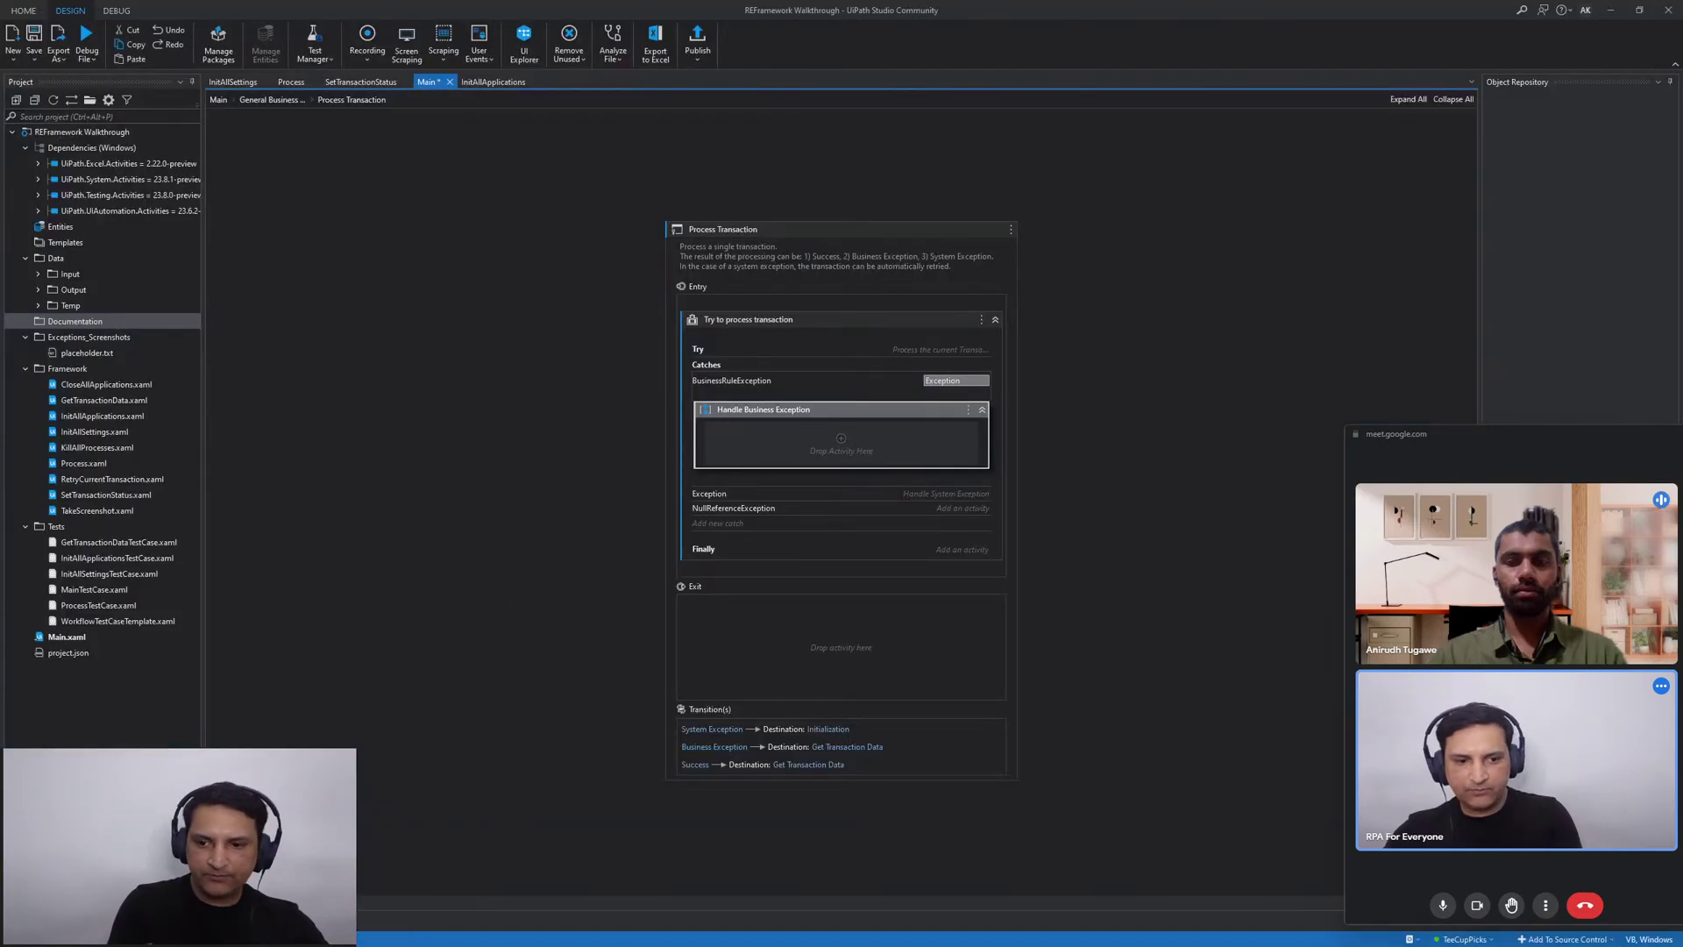
key("alt+Tab")
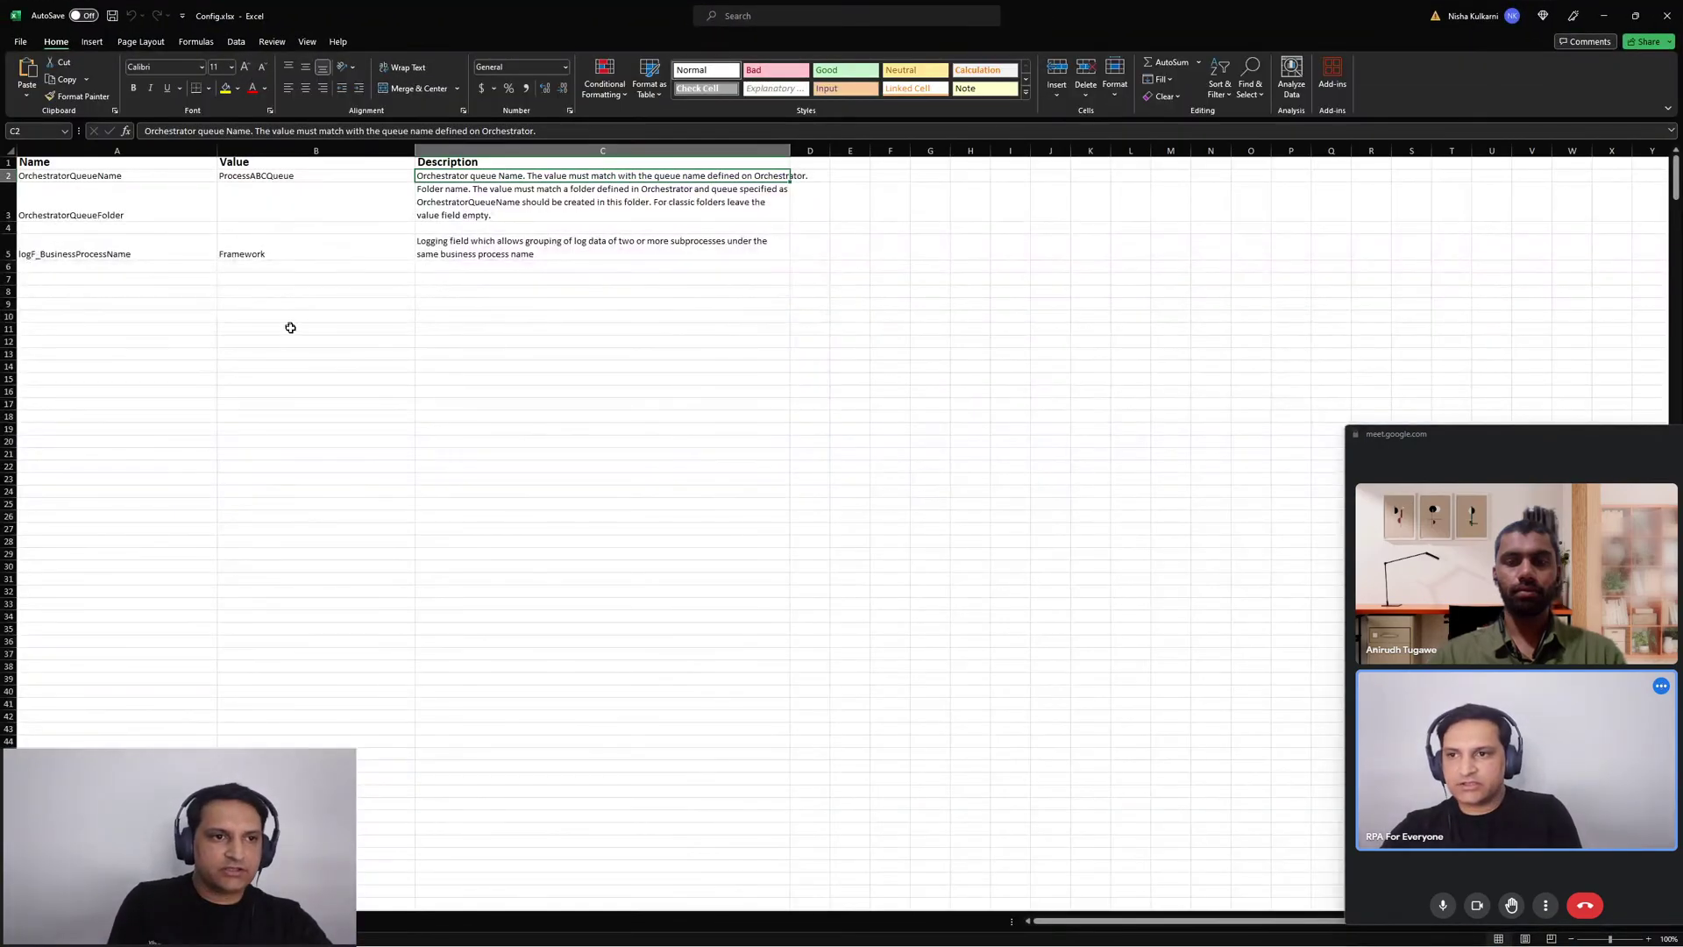
left_click(114, 177)
left_click(250, 176)
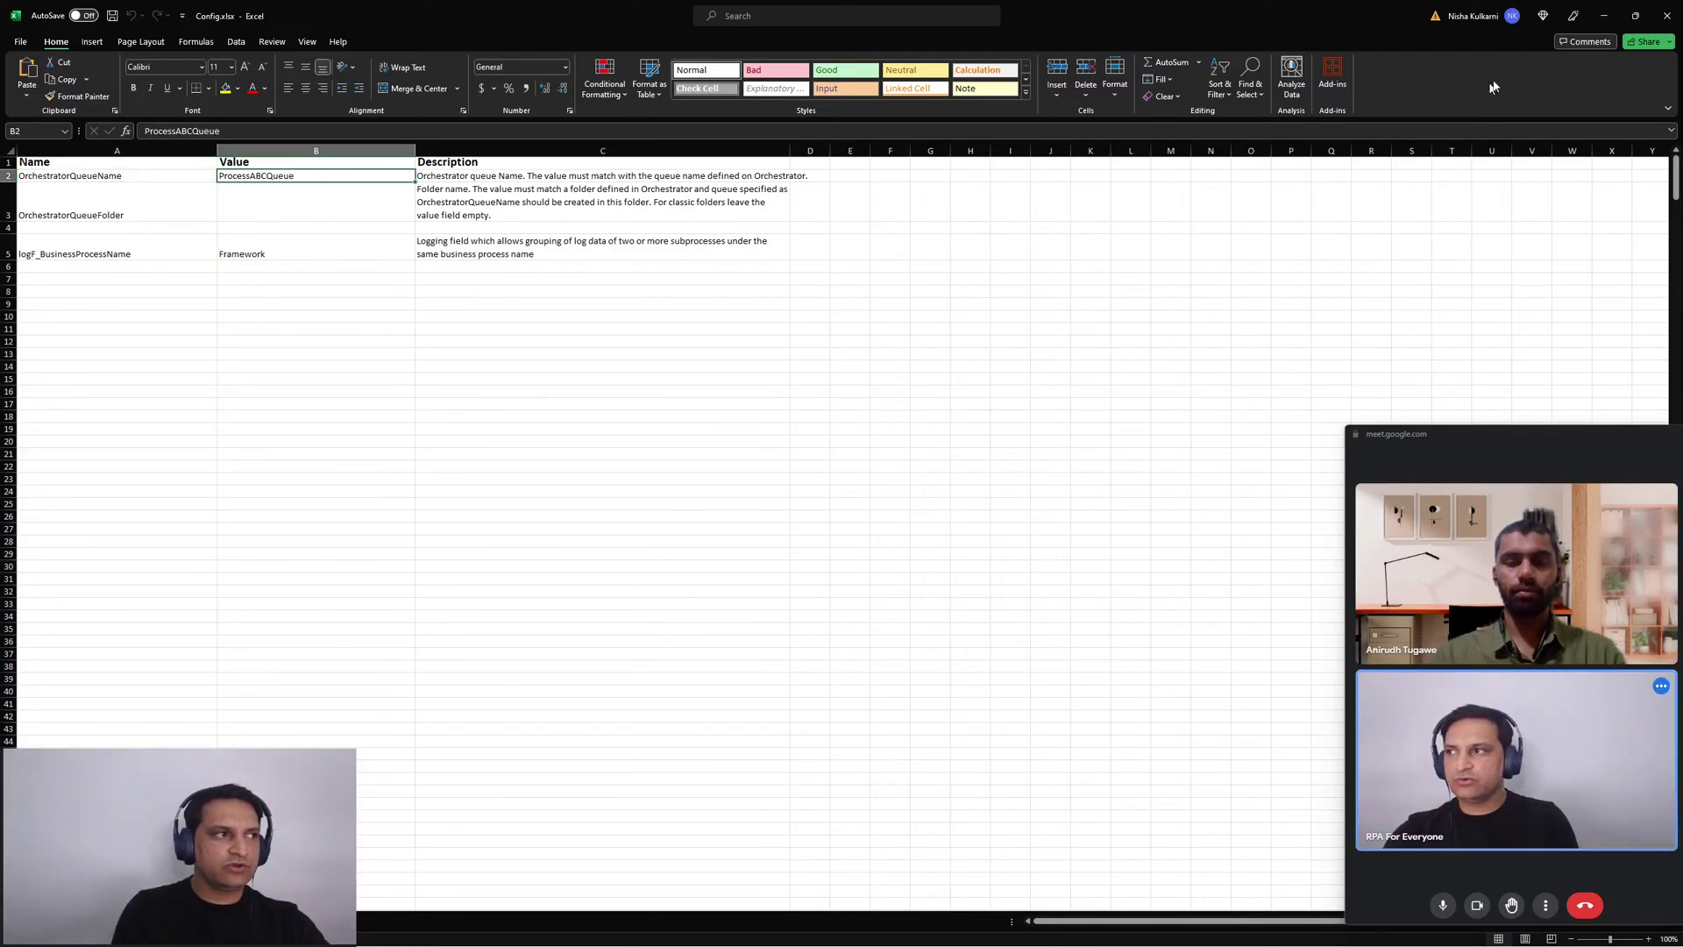
left_click(1603, 20)
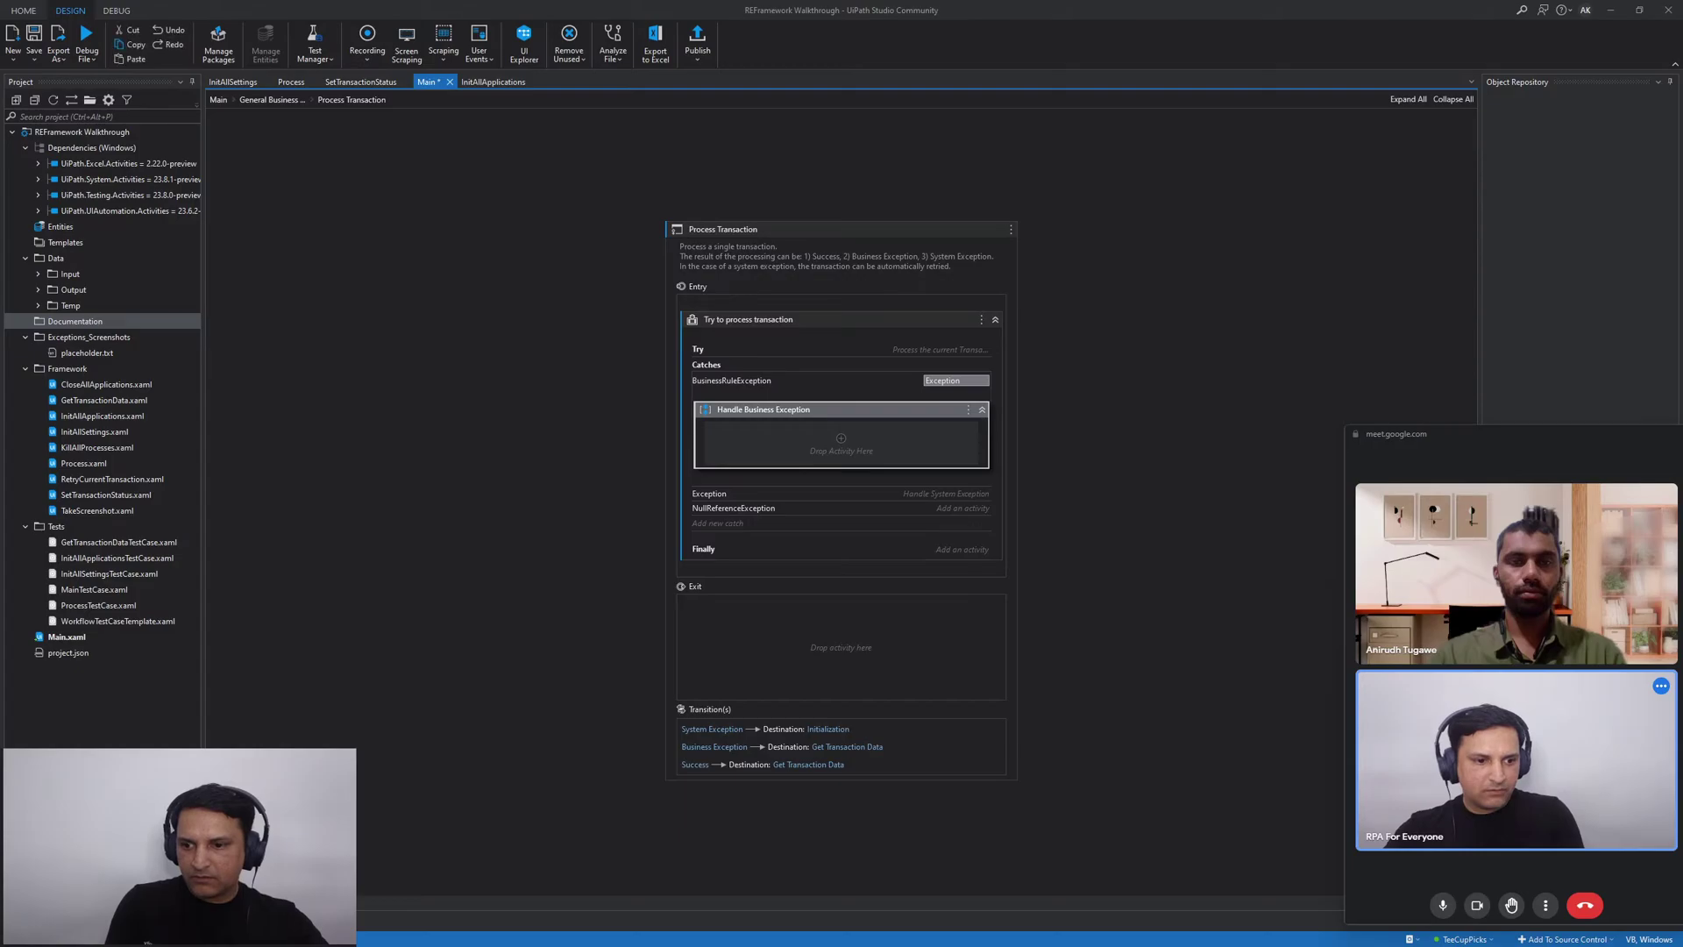
Uncover the Studio status bar from the floating meeting window and set the Orchestrator folder to Monsters Inc
key("alt+Tab")
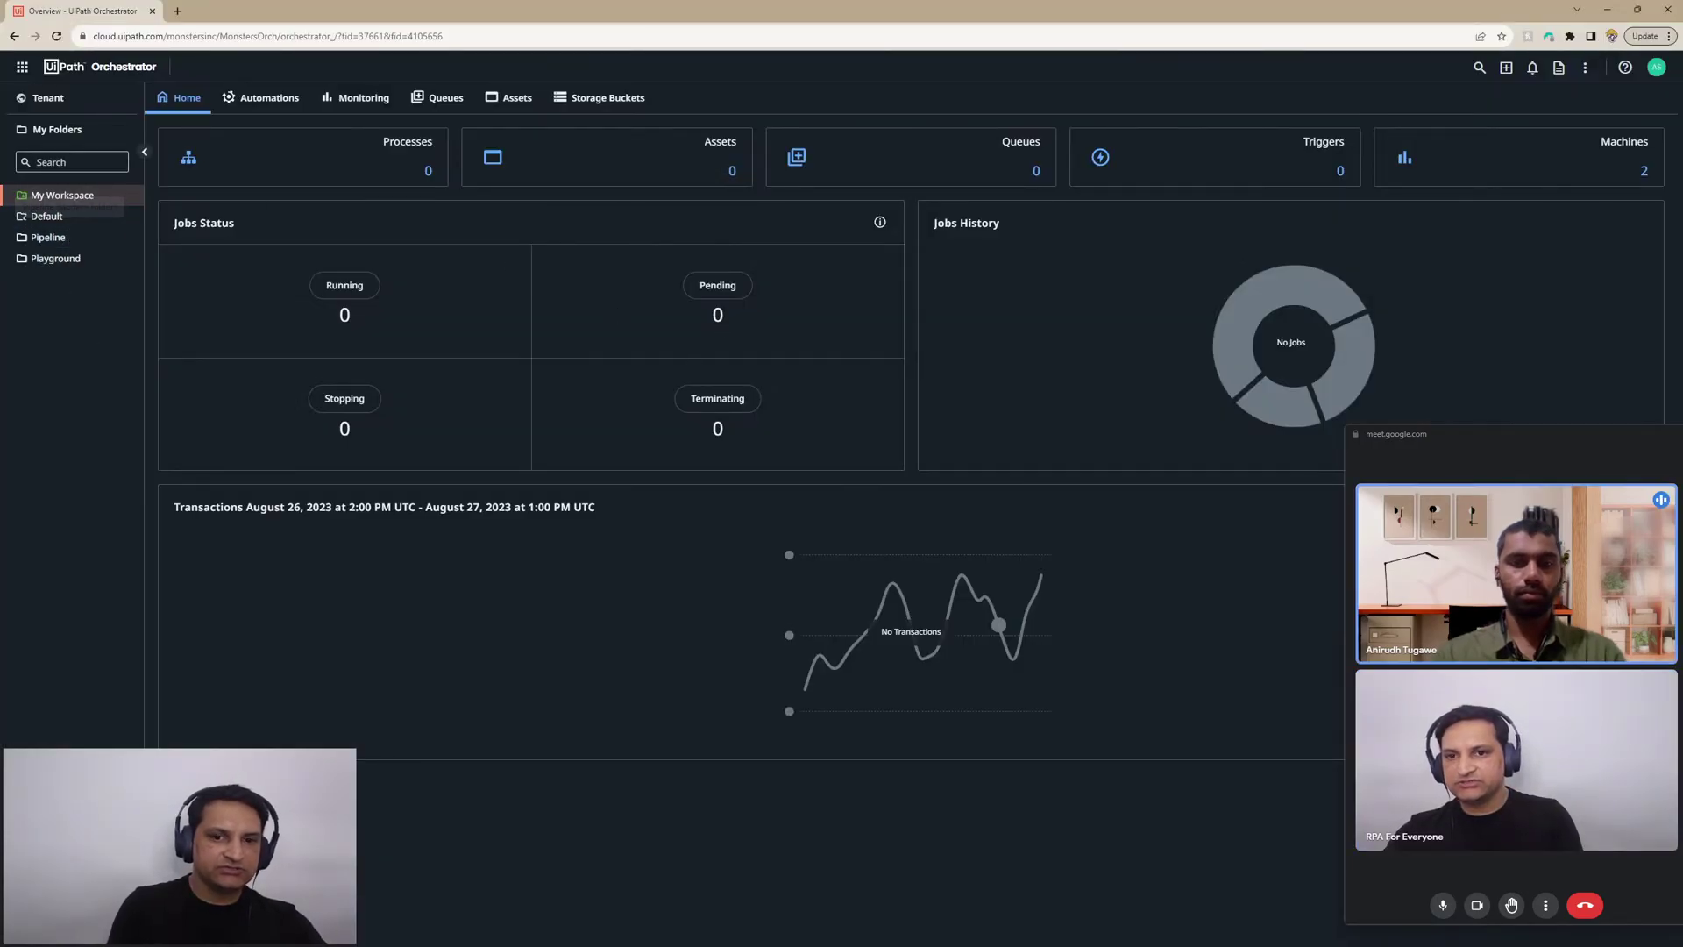
key("alt+Tab")
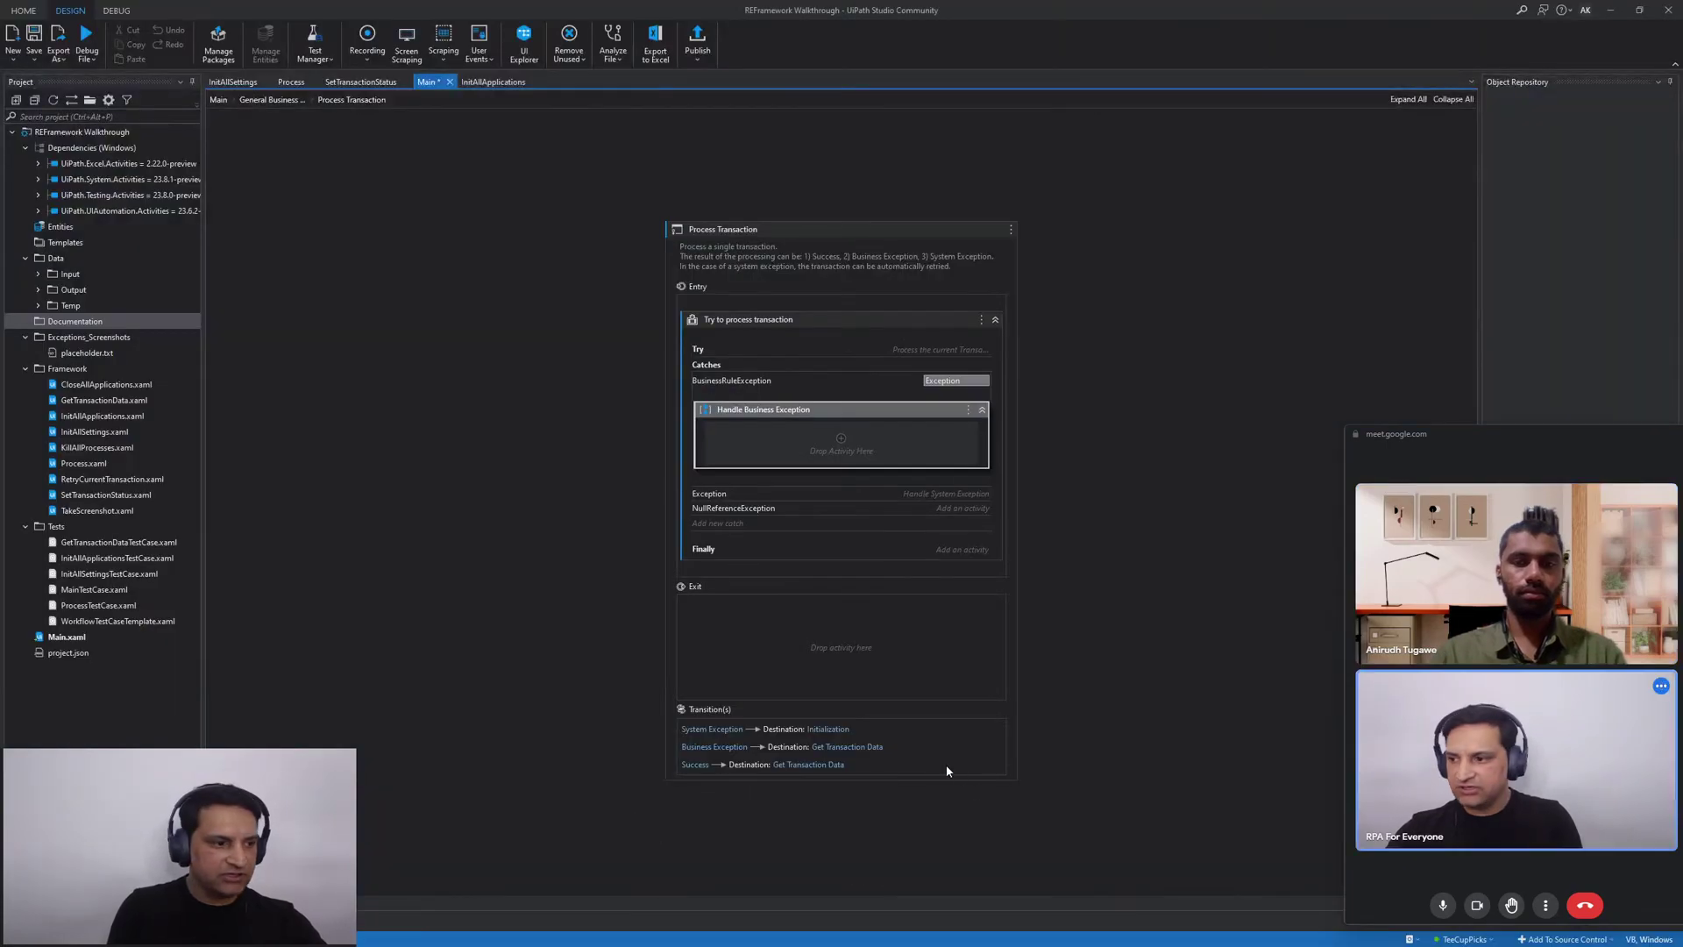
left_click_drag(1526, 429, 1518, 360)
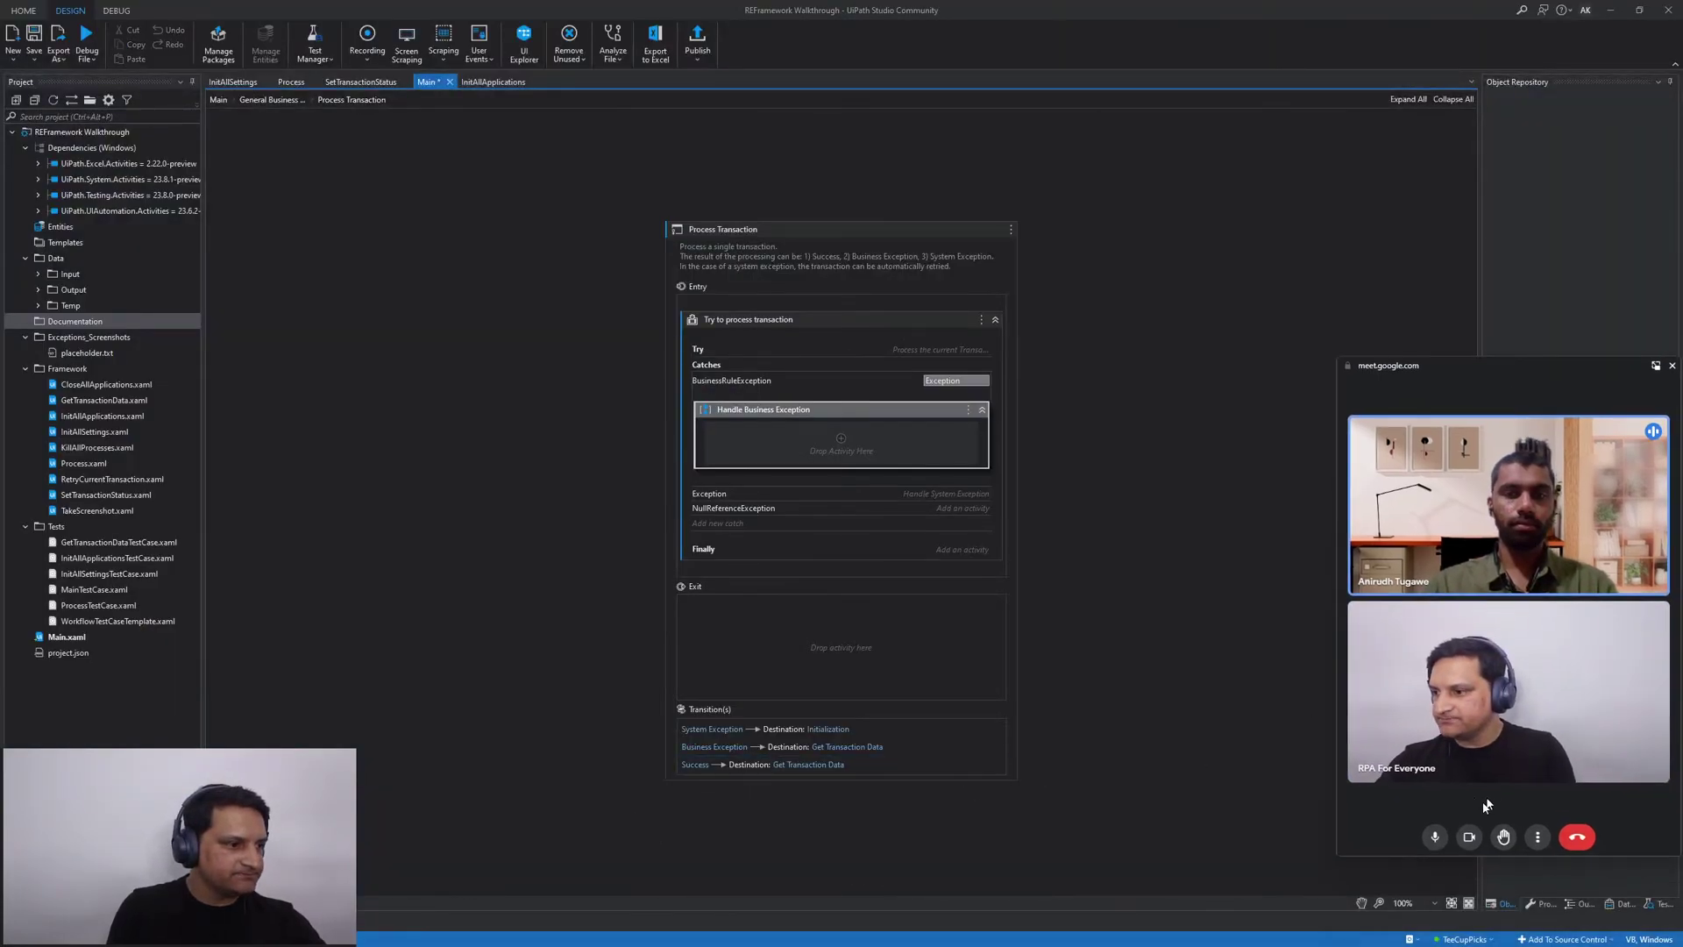
left_click(1465, 938)
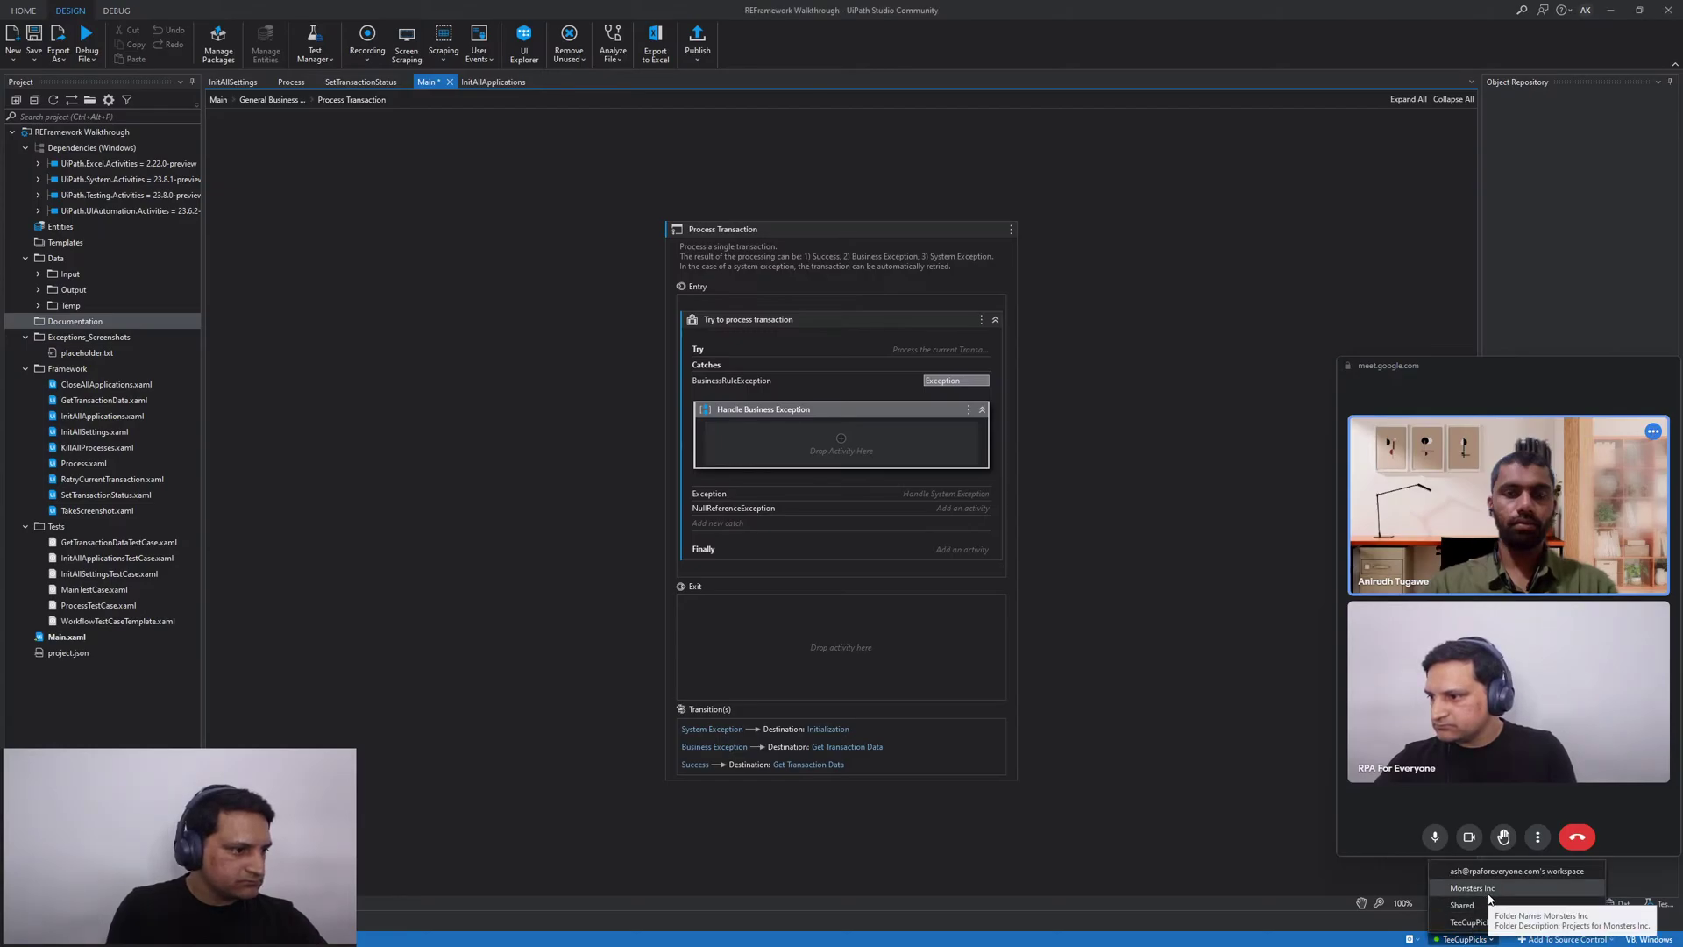
left_click(1486, 889)
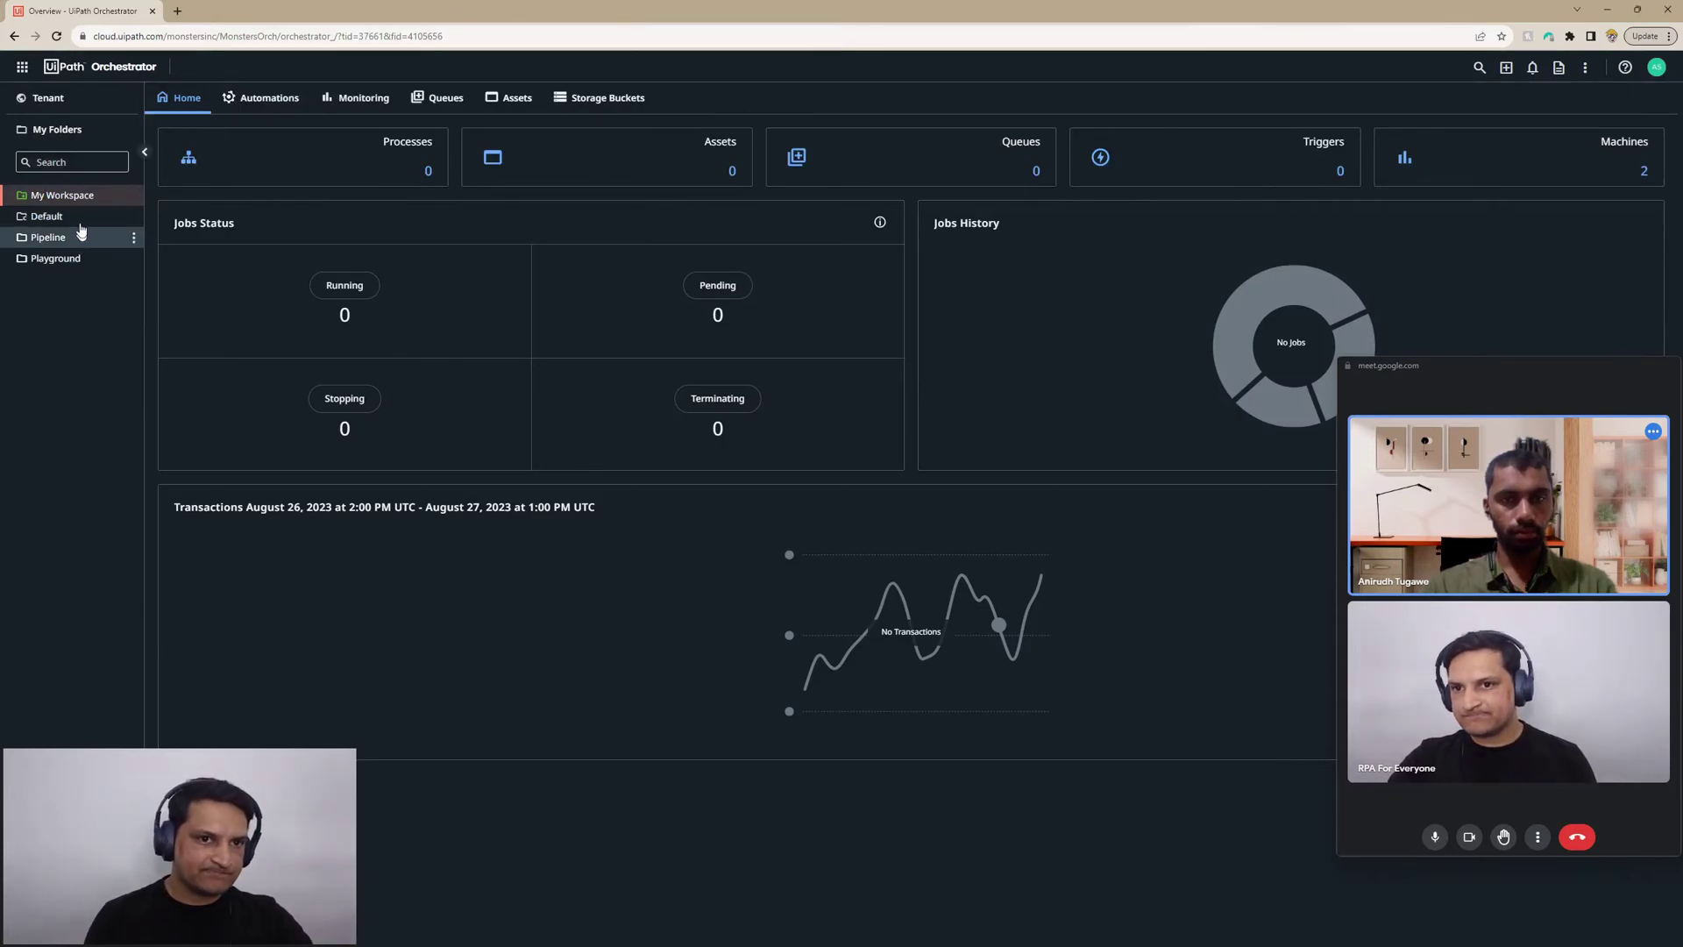
Examine the tenant's folders in UiPath Orchestrator and open the rpaforeveryone Automation Cloud home page
left_click(45, 100)
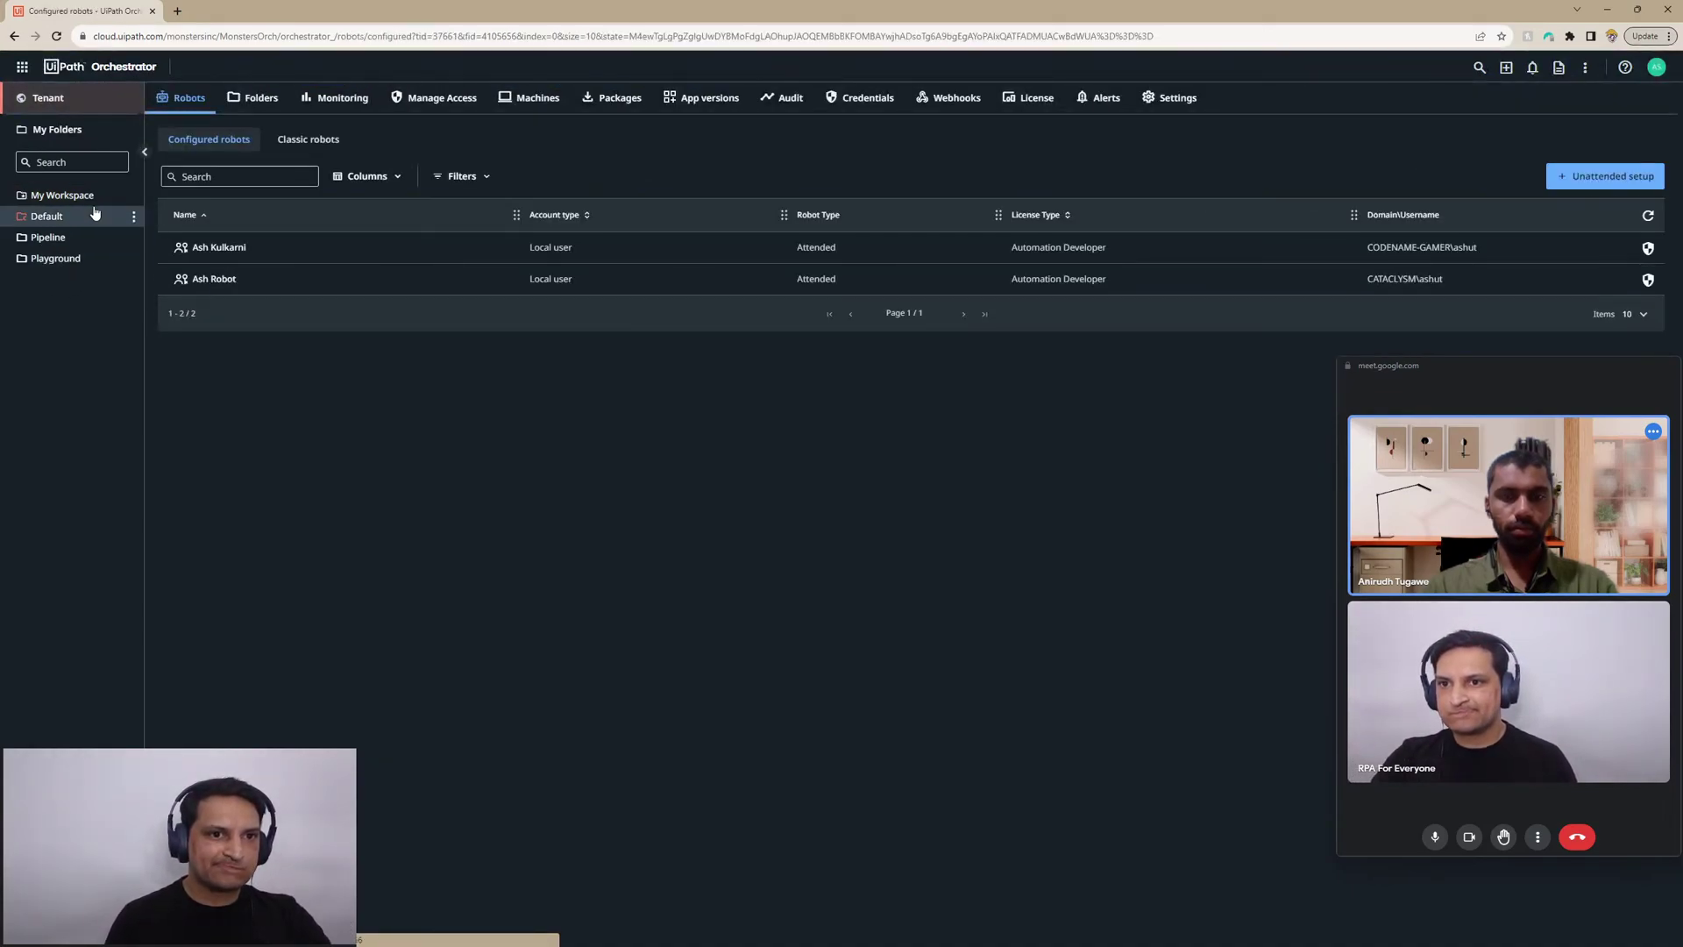
left_click(251, 98)
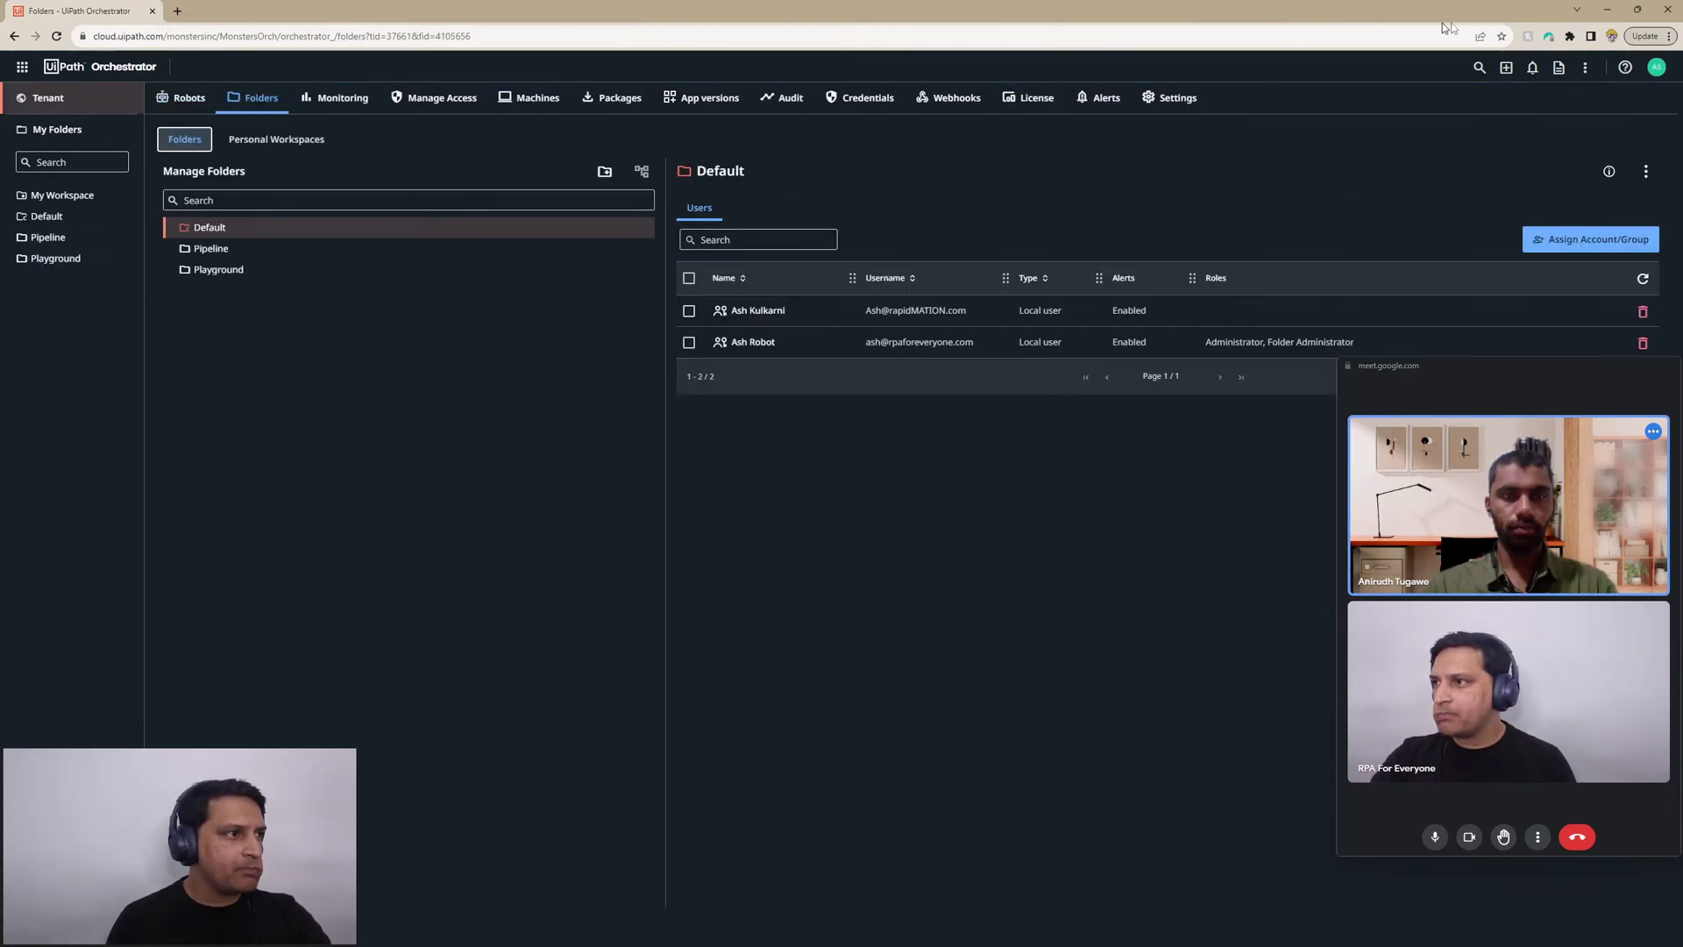
left_click_drag(1178, 12, 0, 351)
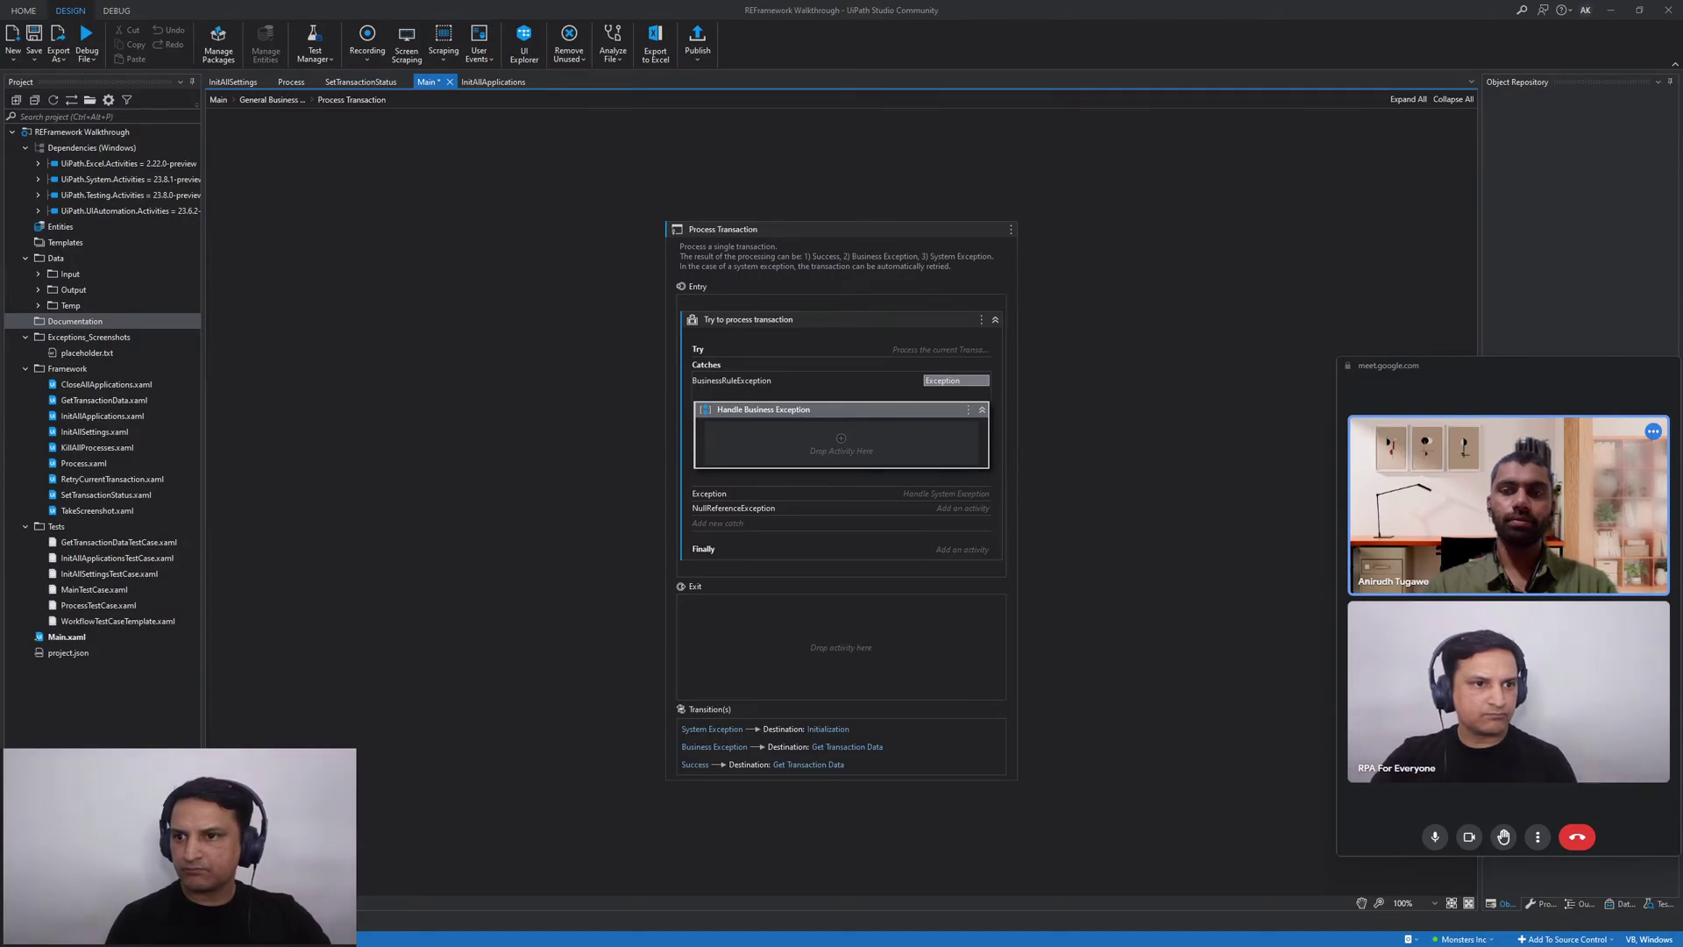
left_click_drag(0, 326, 868, 0)
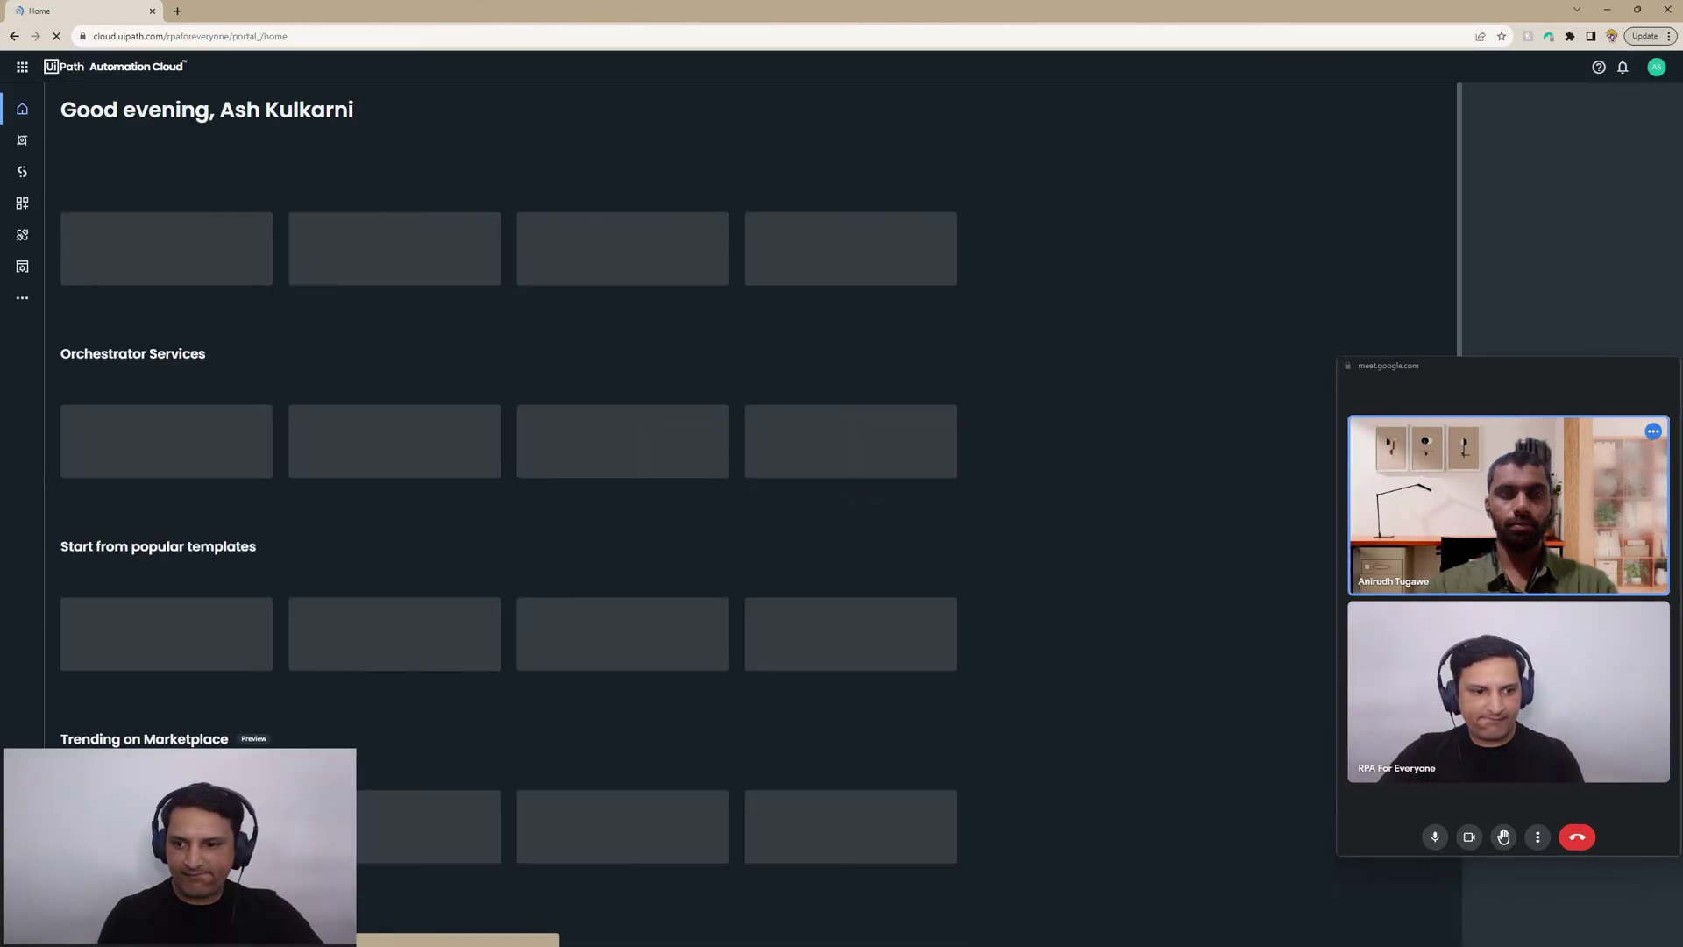
Return to UiPath Studio, move the floating meeting window further up, and keep the Studio window maximized
key("alt+Tab")
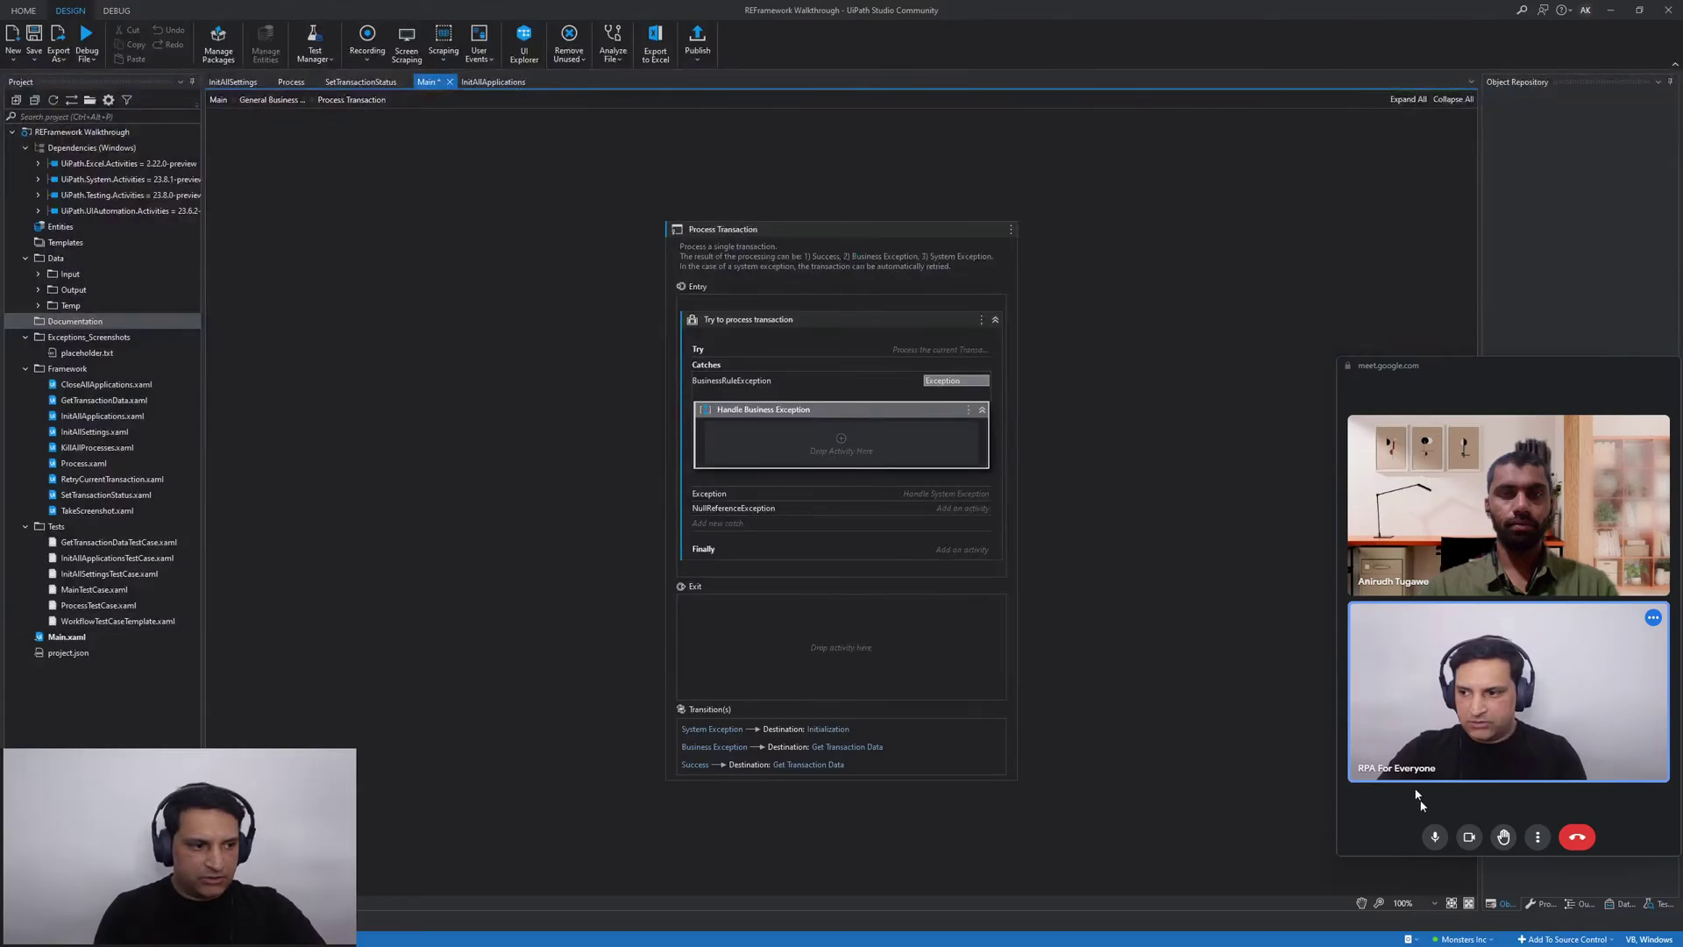
left_click(1460, 939)
left_click(1535, 279)
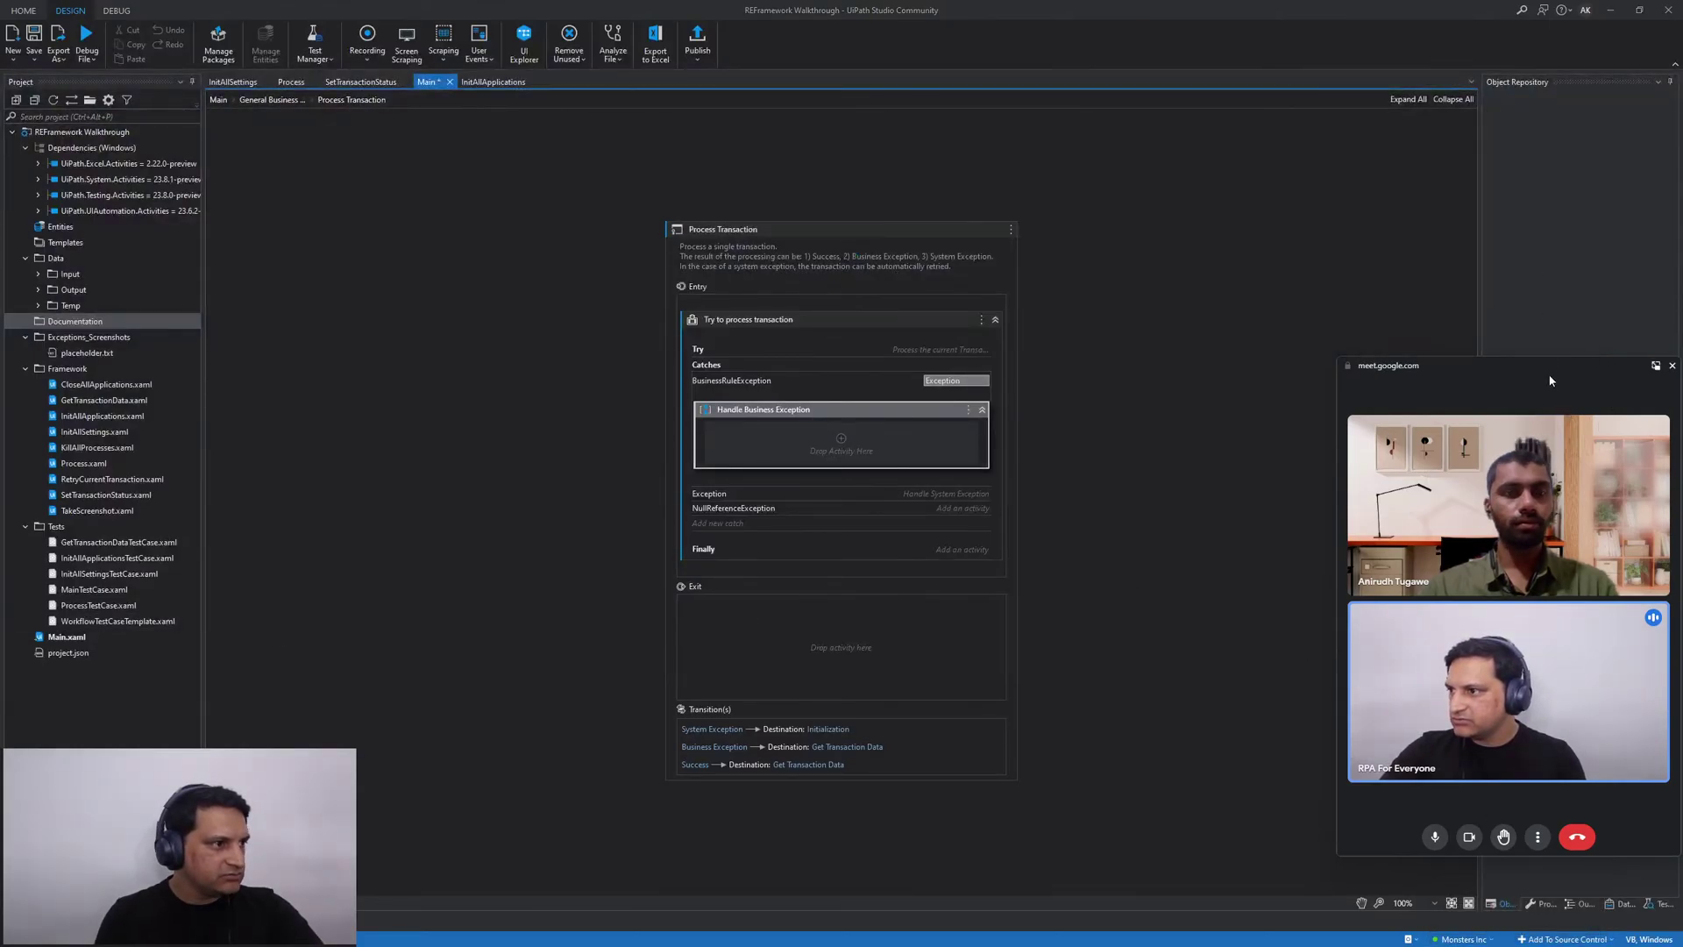
left_click_drag(1549, 375, 1538, 294)
left_click(1635, 18)
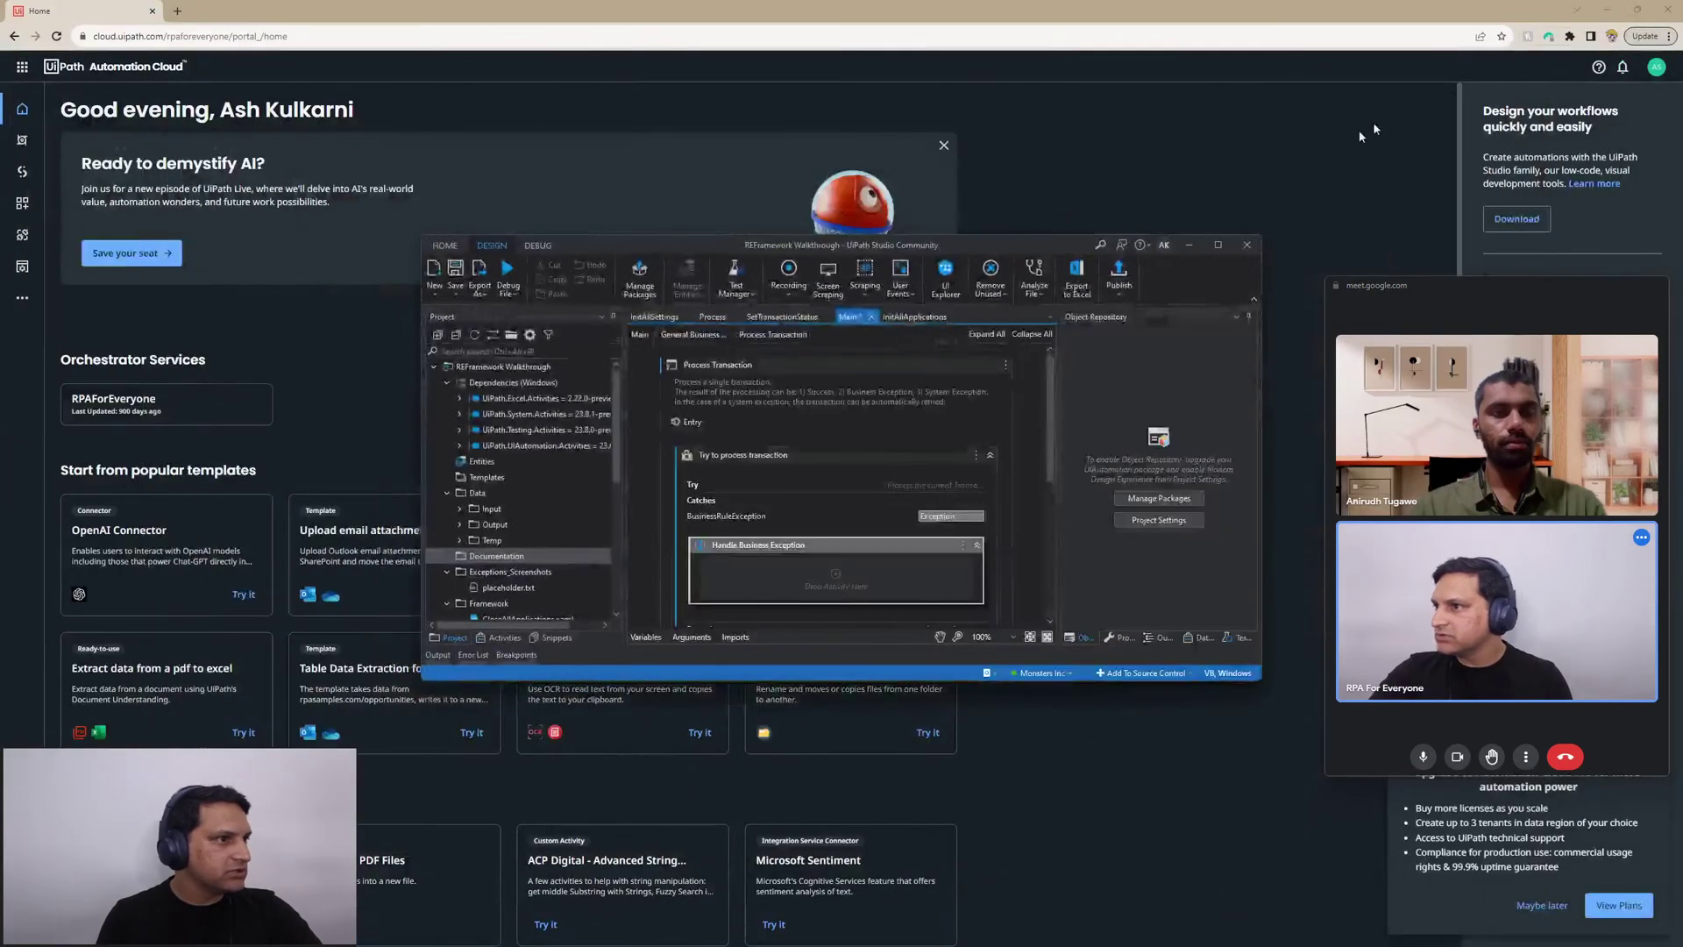
double_click(1227, 253)
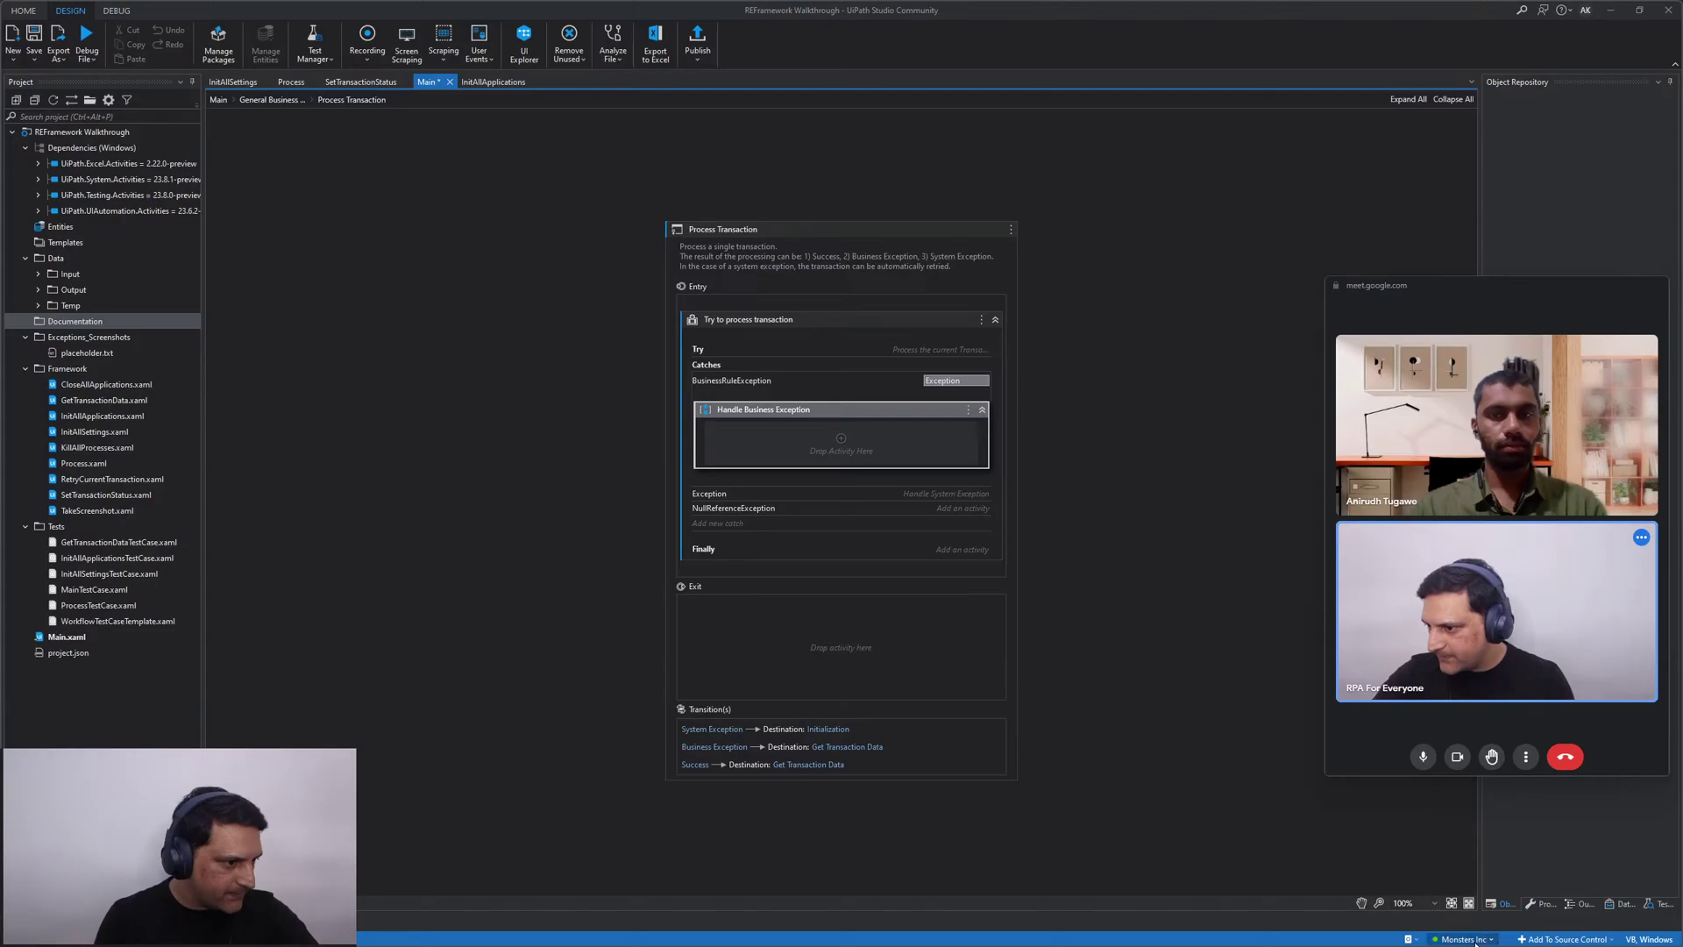
Zoom the workflow designer to 200% and reselect Monsters Inc as the Orchestrator folder
left_click(1462, 938)
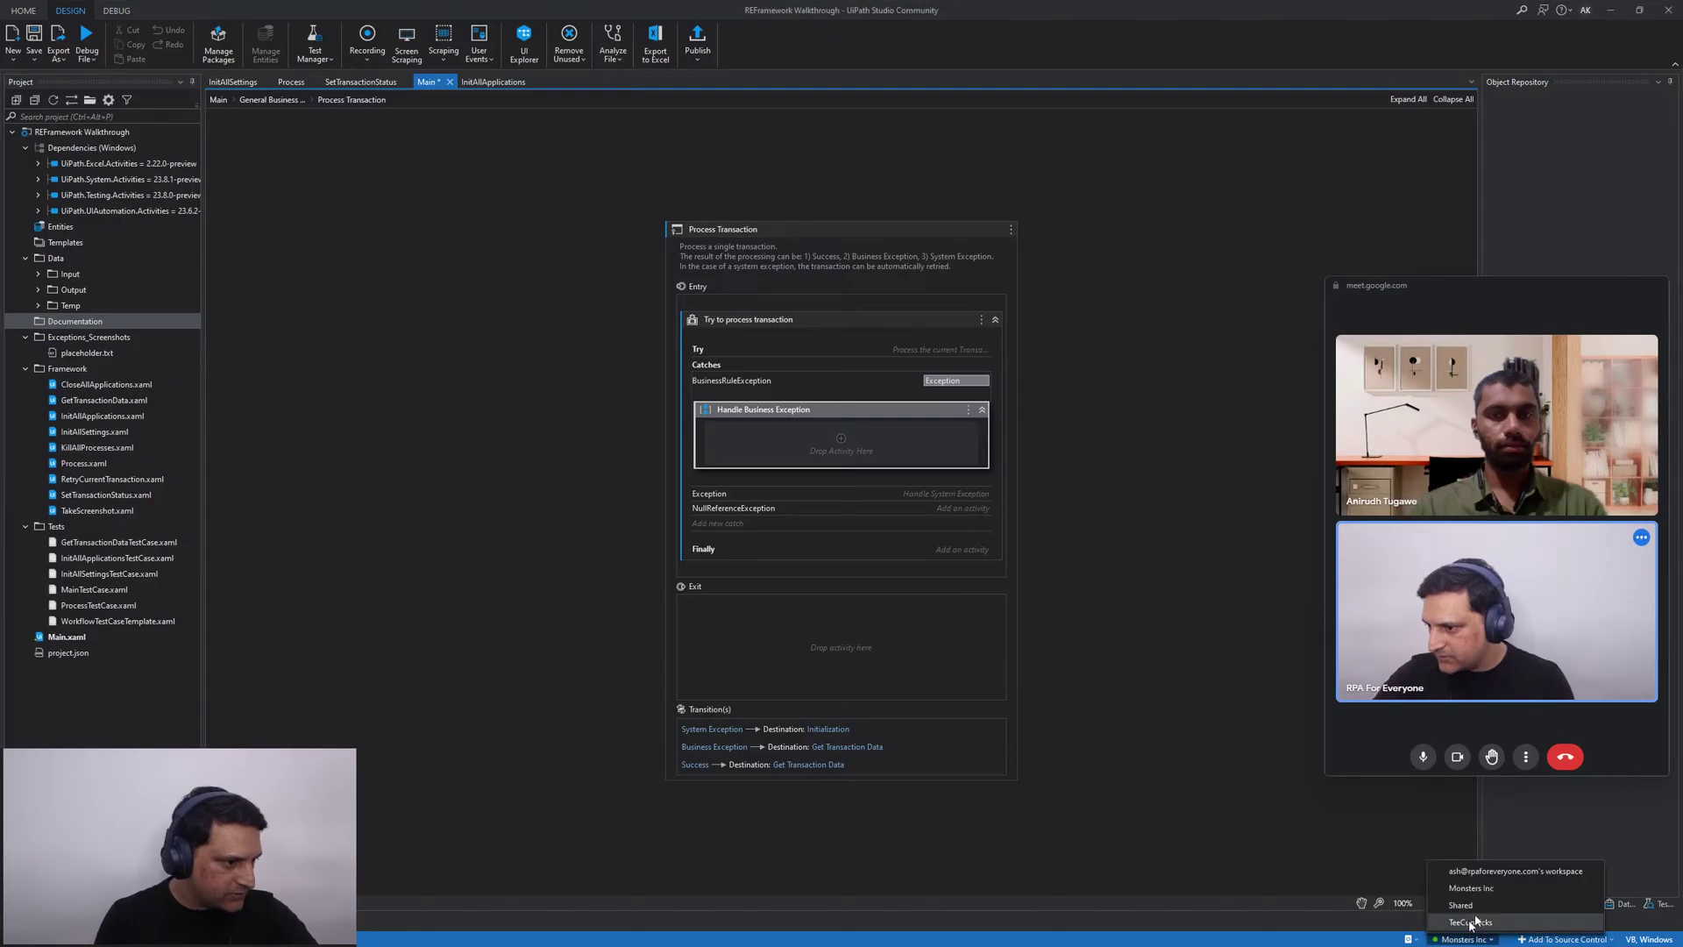
left_click(817, 221)
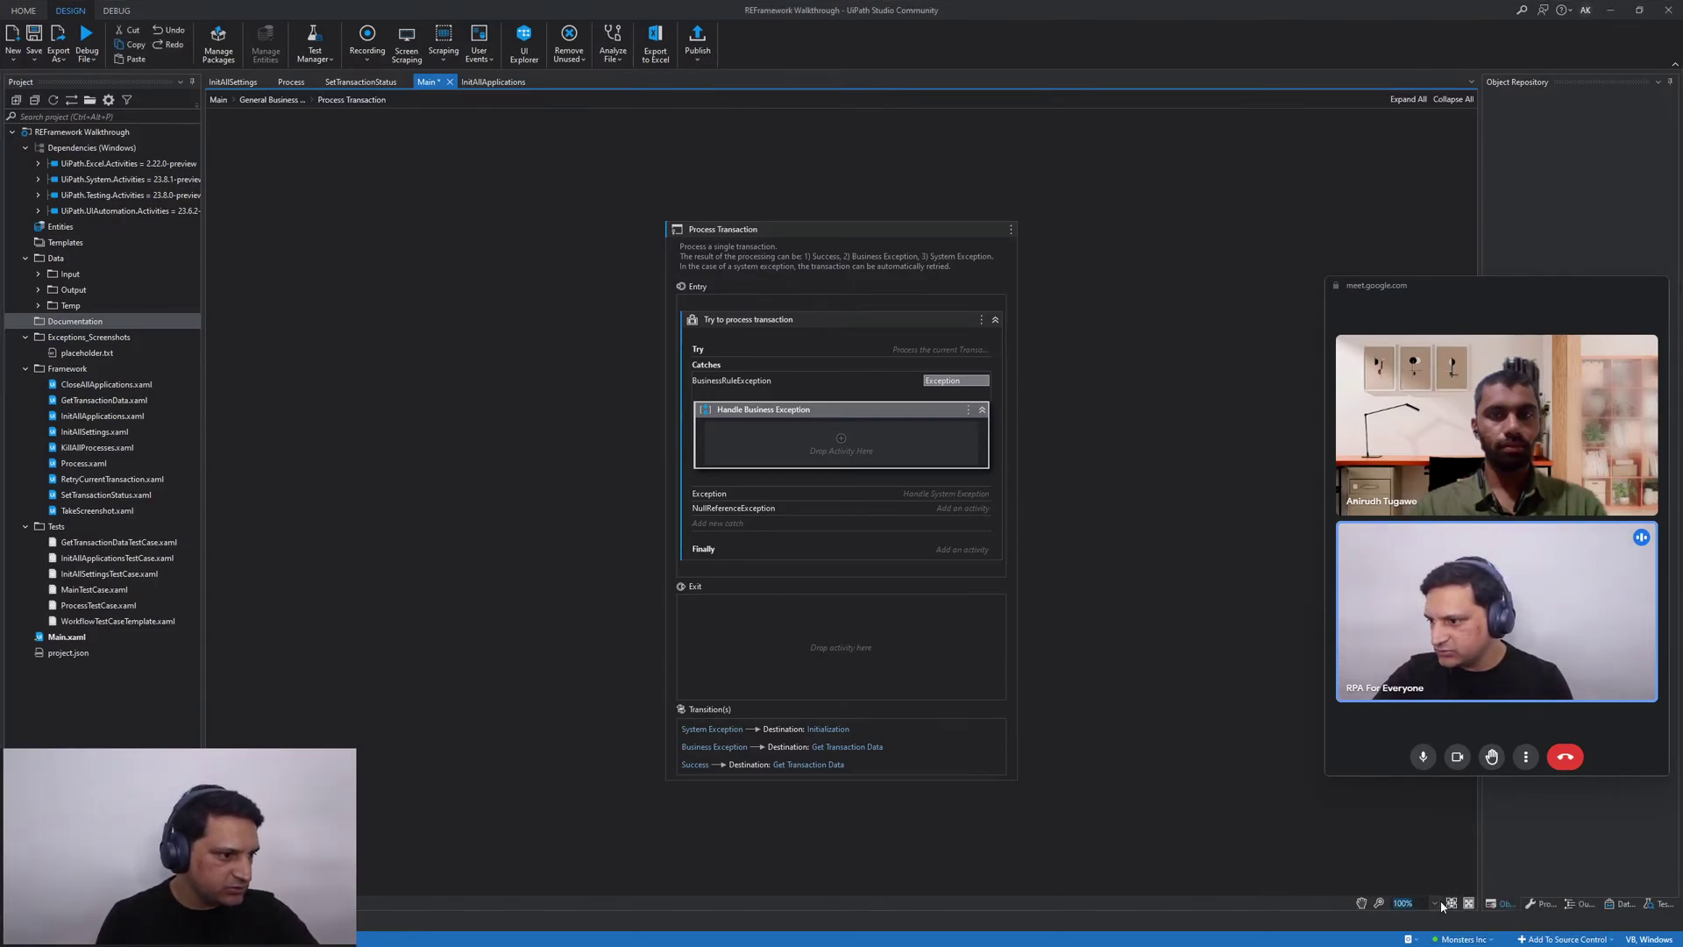
left_click(1405, 875)
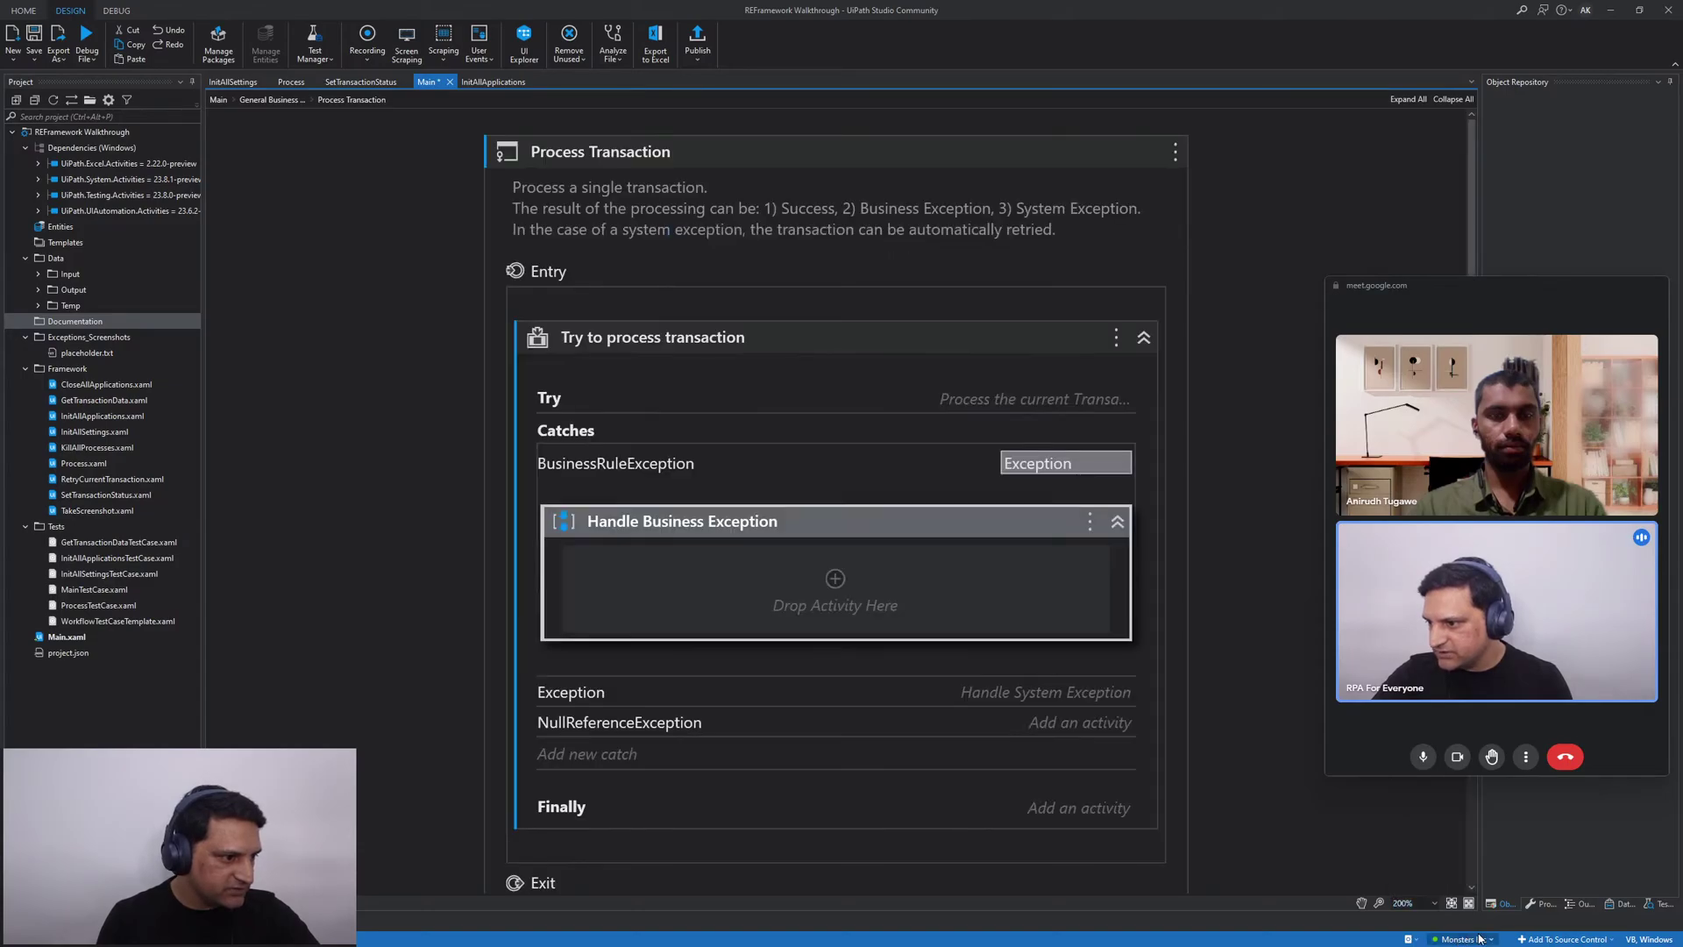
left_click(1480, 938)
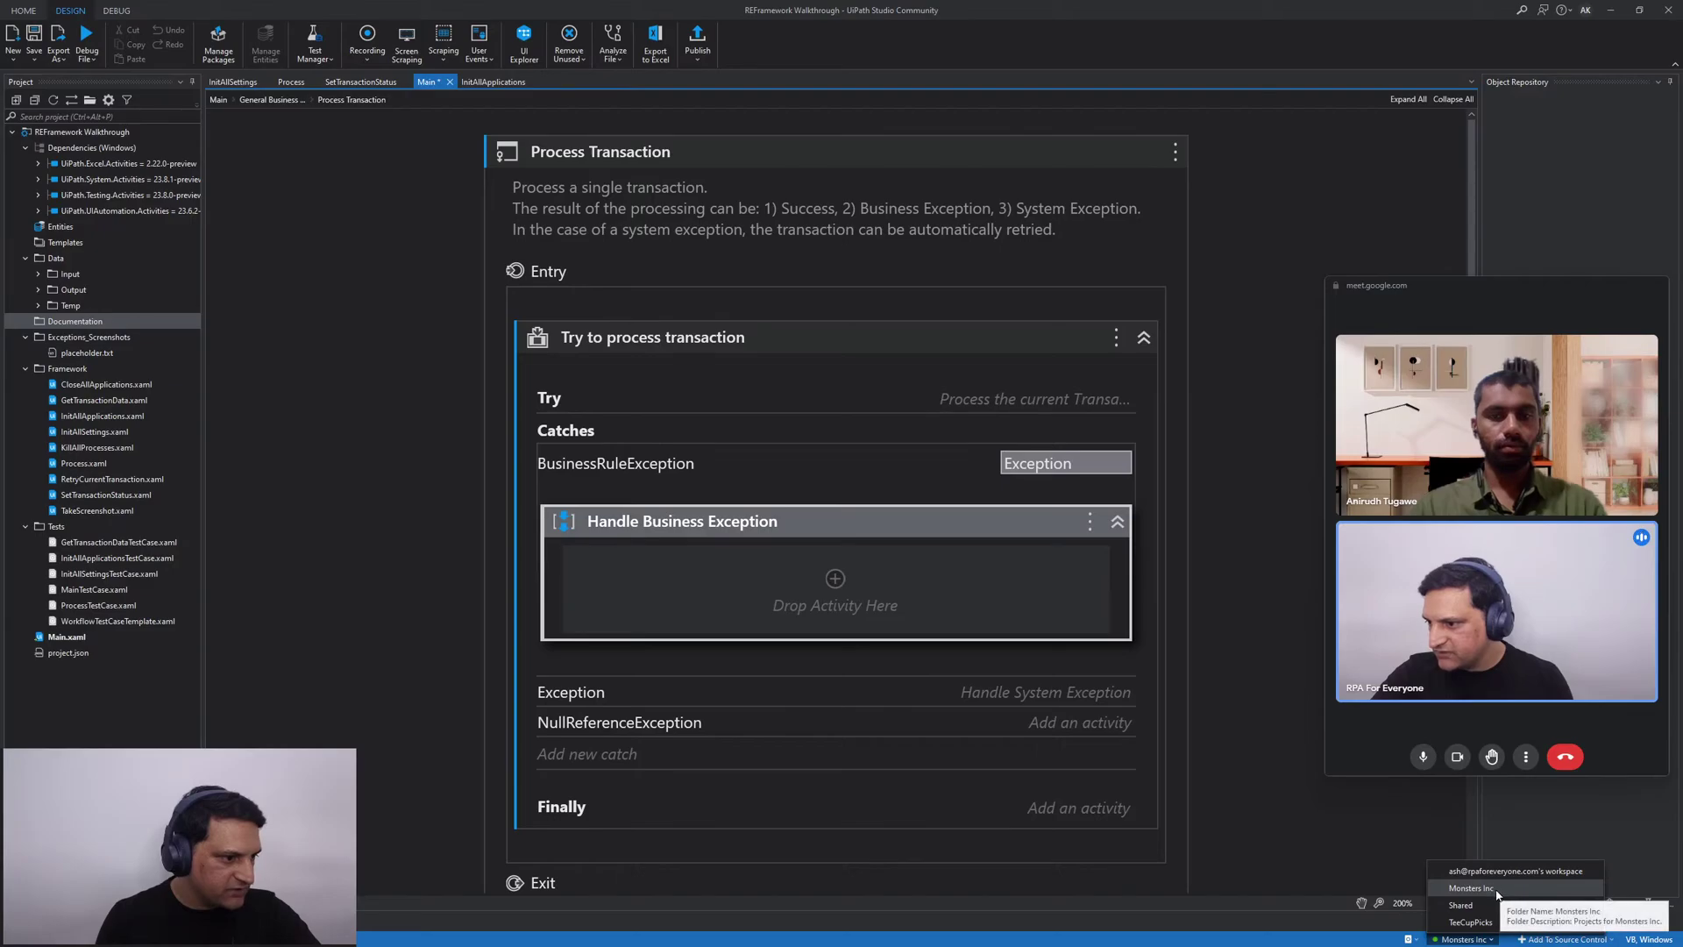
left_click(1472, 888)
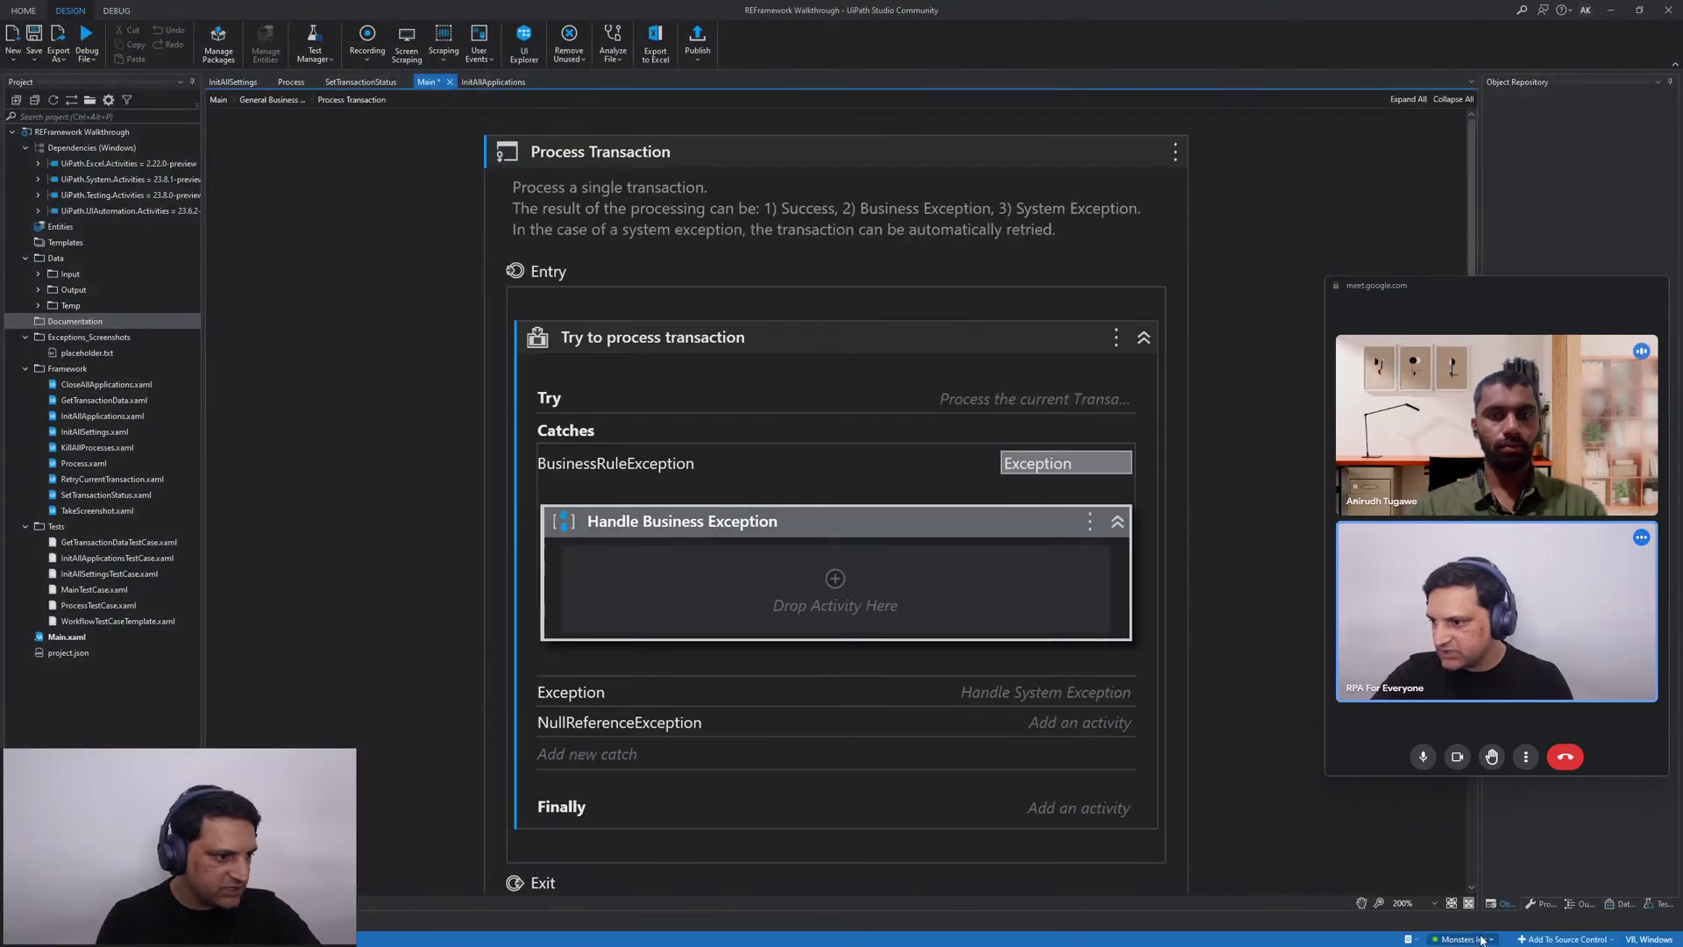
Check the list of available Orchestrator folders and switch back to the Automation Cloud home page in the browser
left_click(1477, 937)
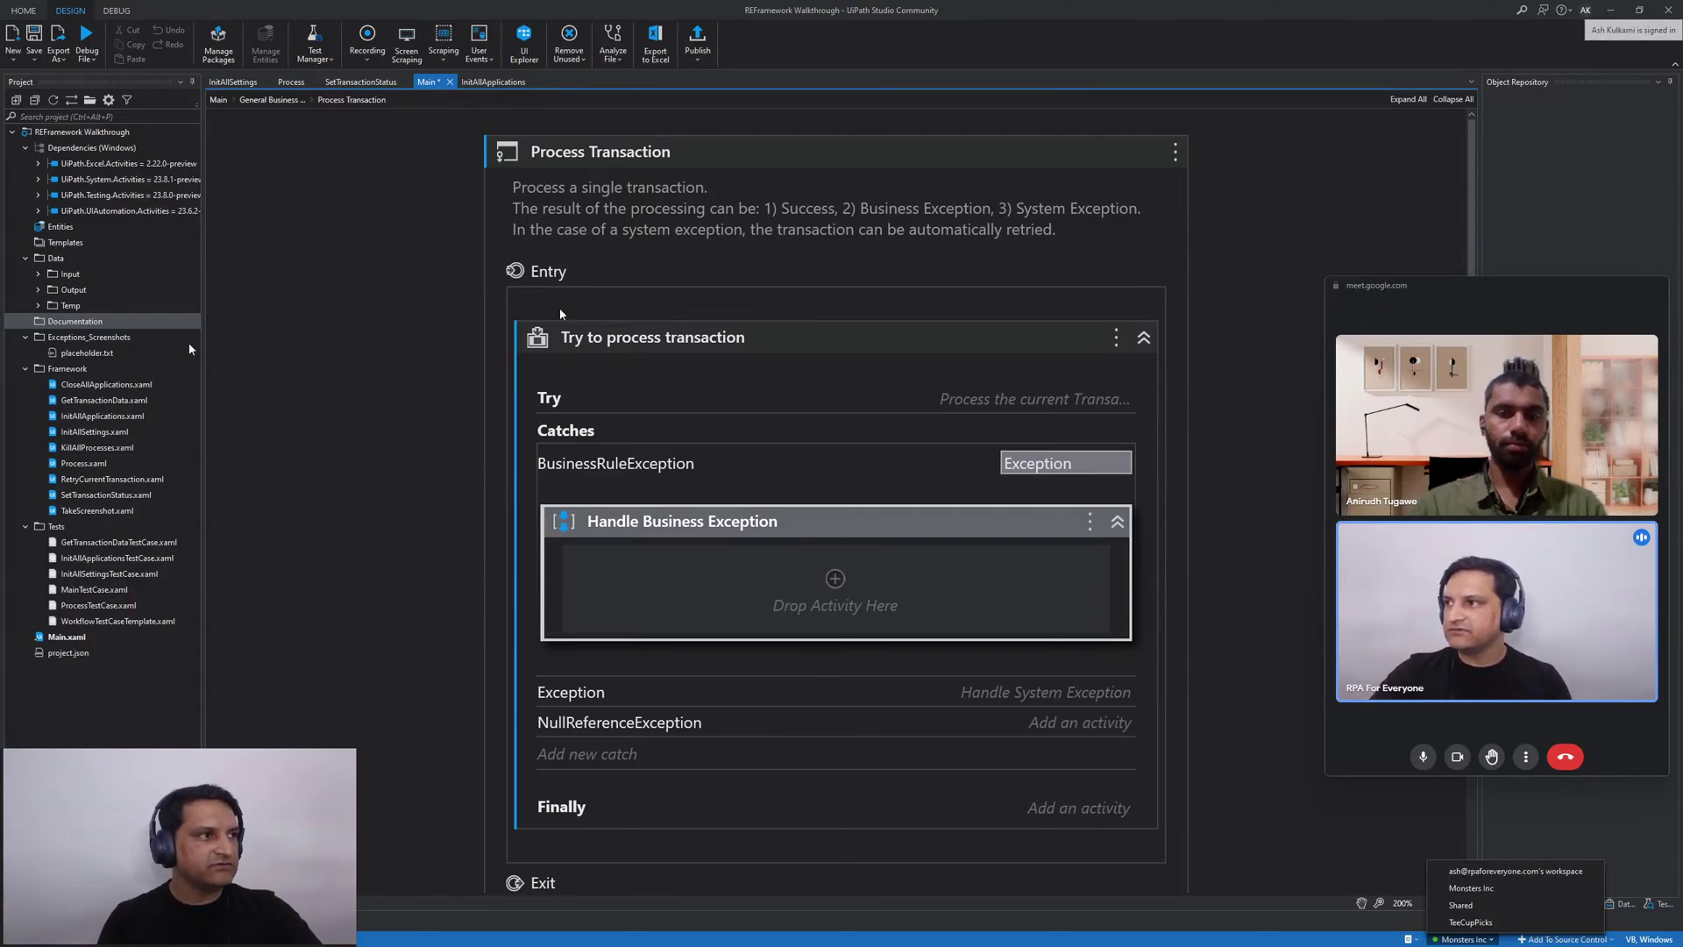
key("Escape")
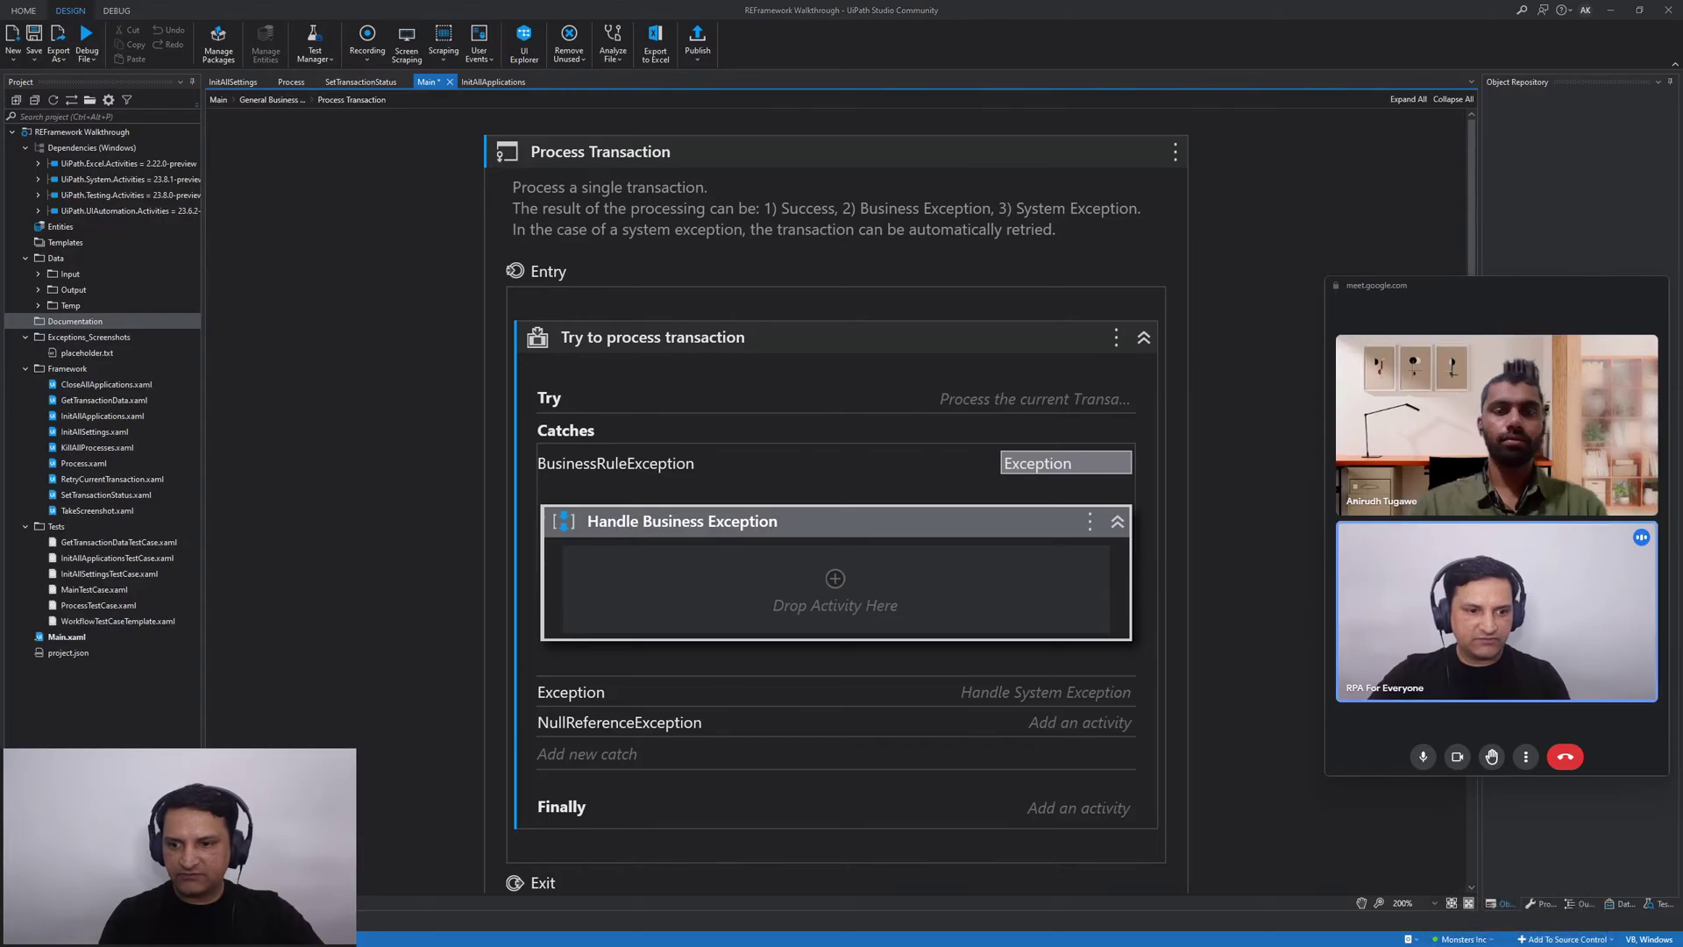
key("alt+Tab")
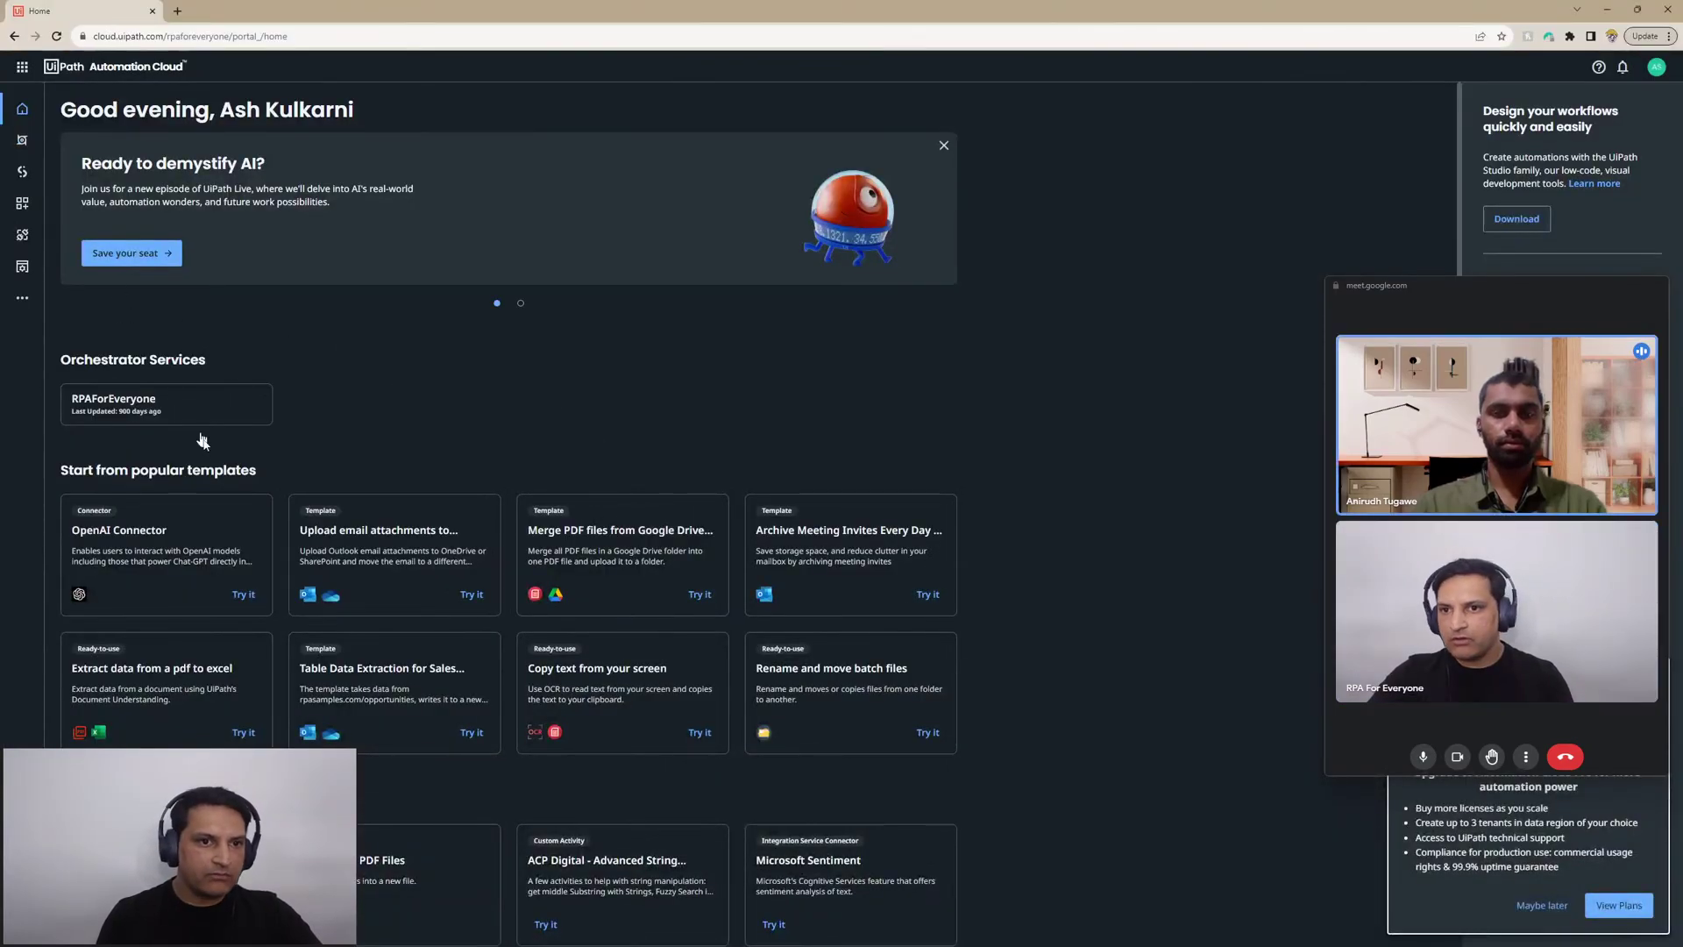
Compare the RPAForEveryone Orchestrator service's folders with the folder list in UiPath Studio, and open the Monsters Inc folder in the browser
left_click(159, 404)
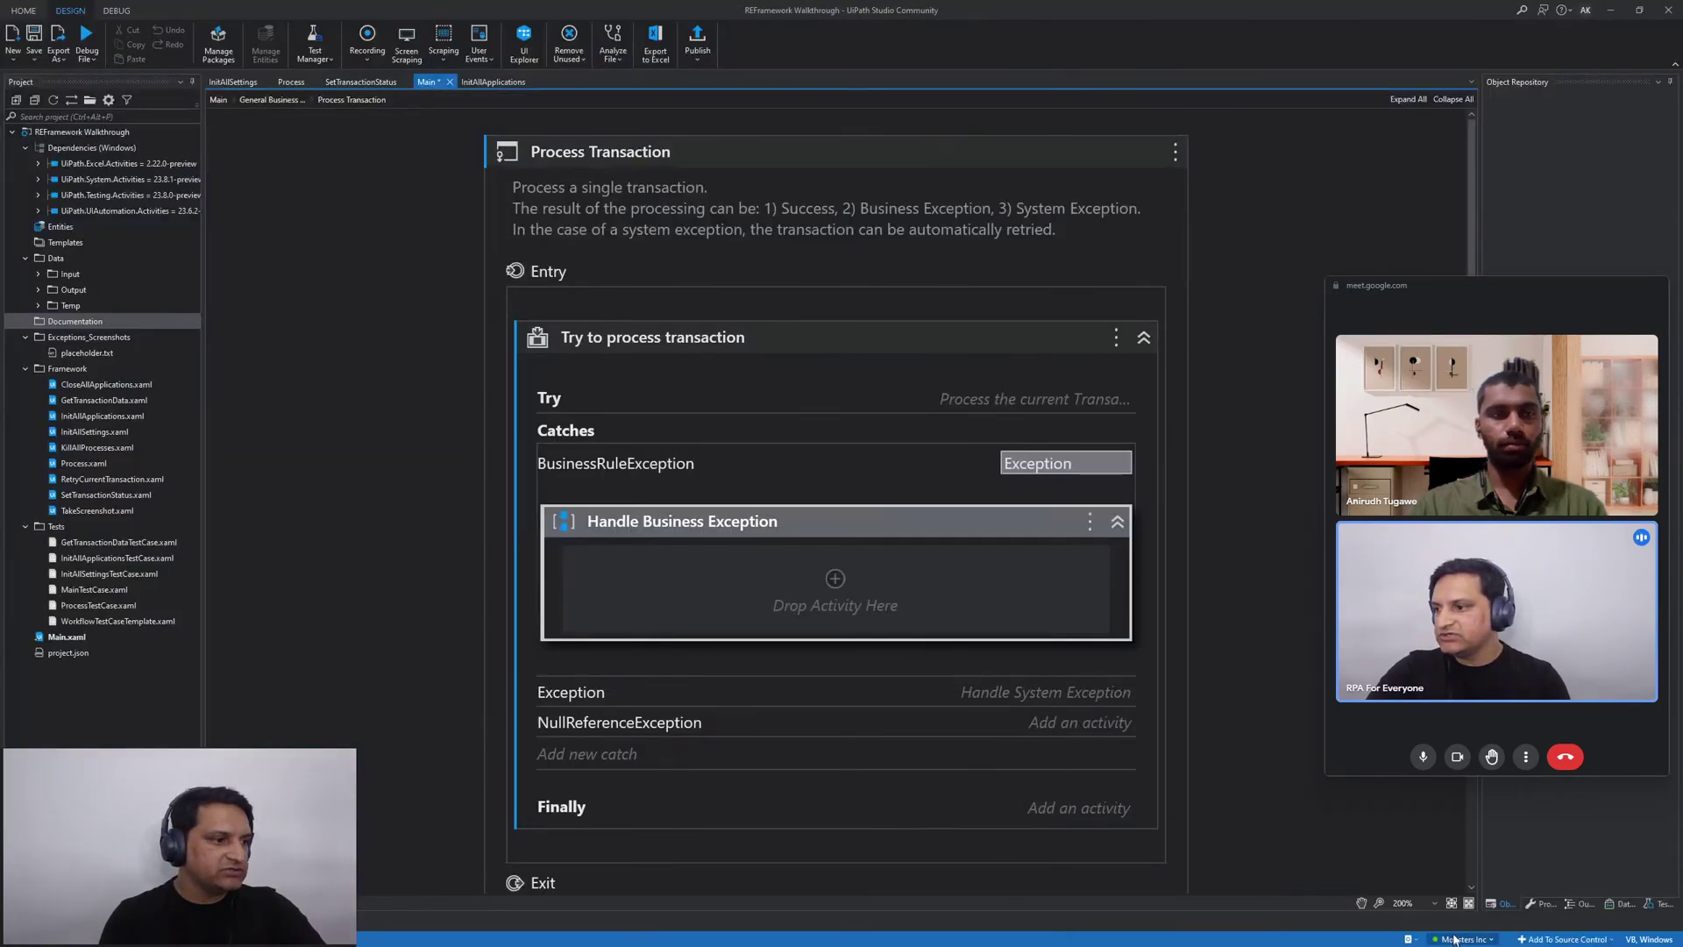
left_click(1453, 938)
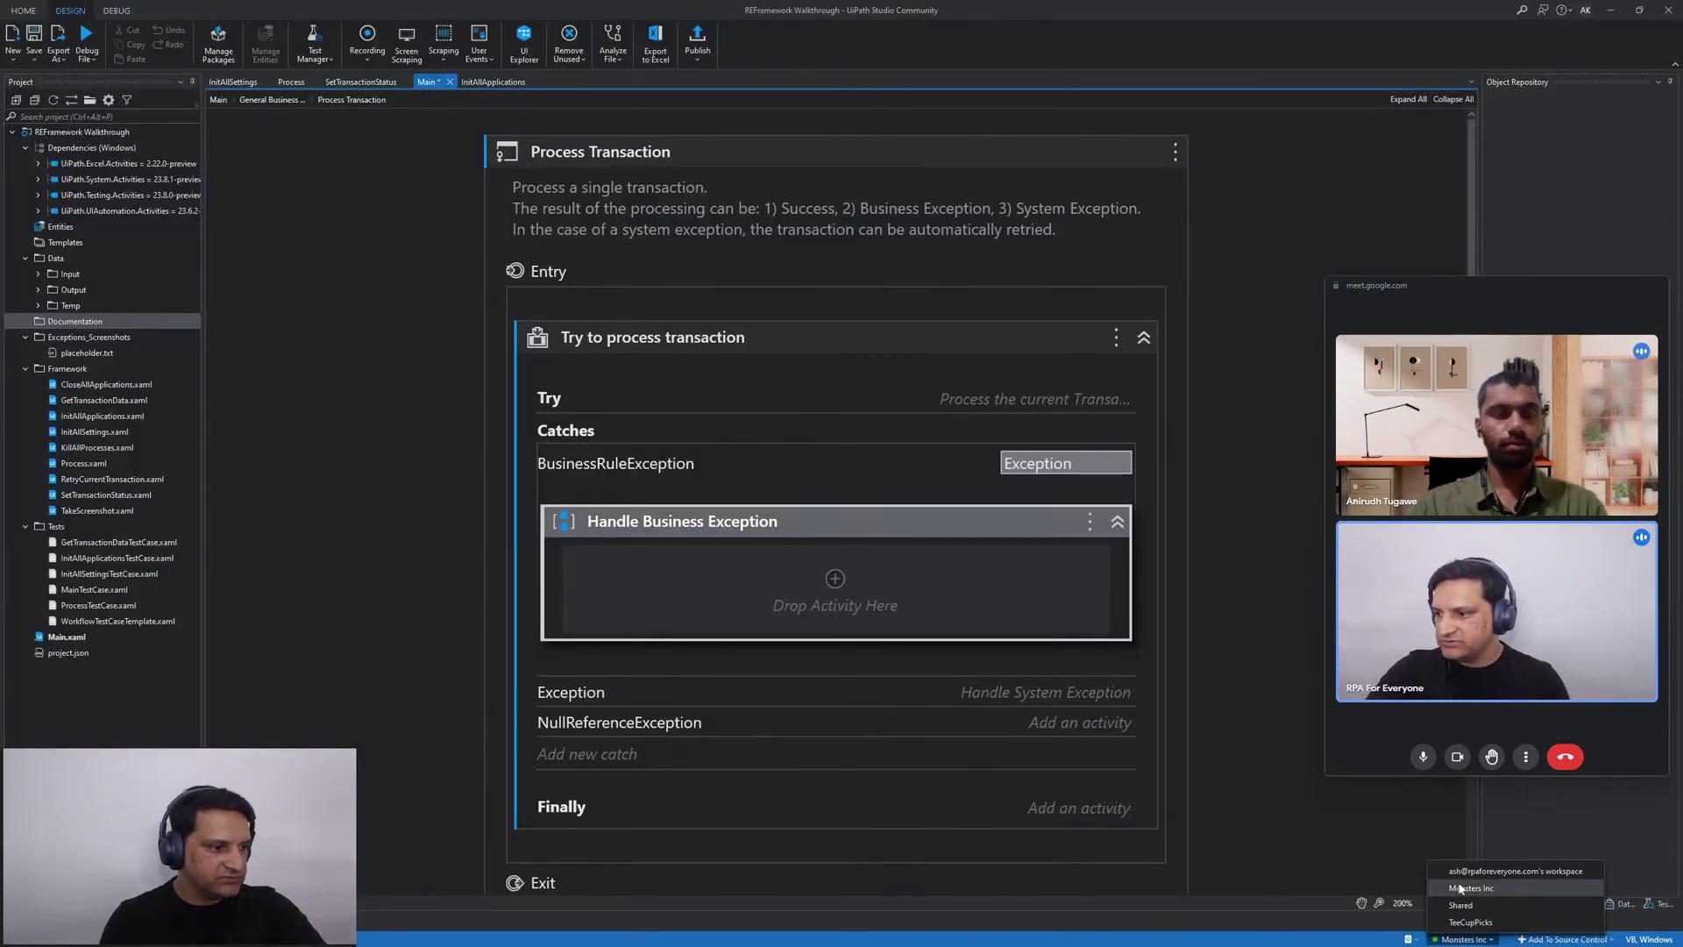
left_click(1124, 568)
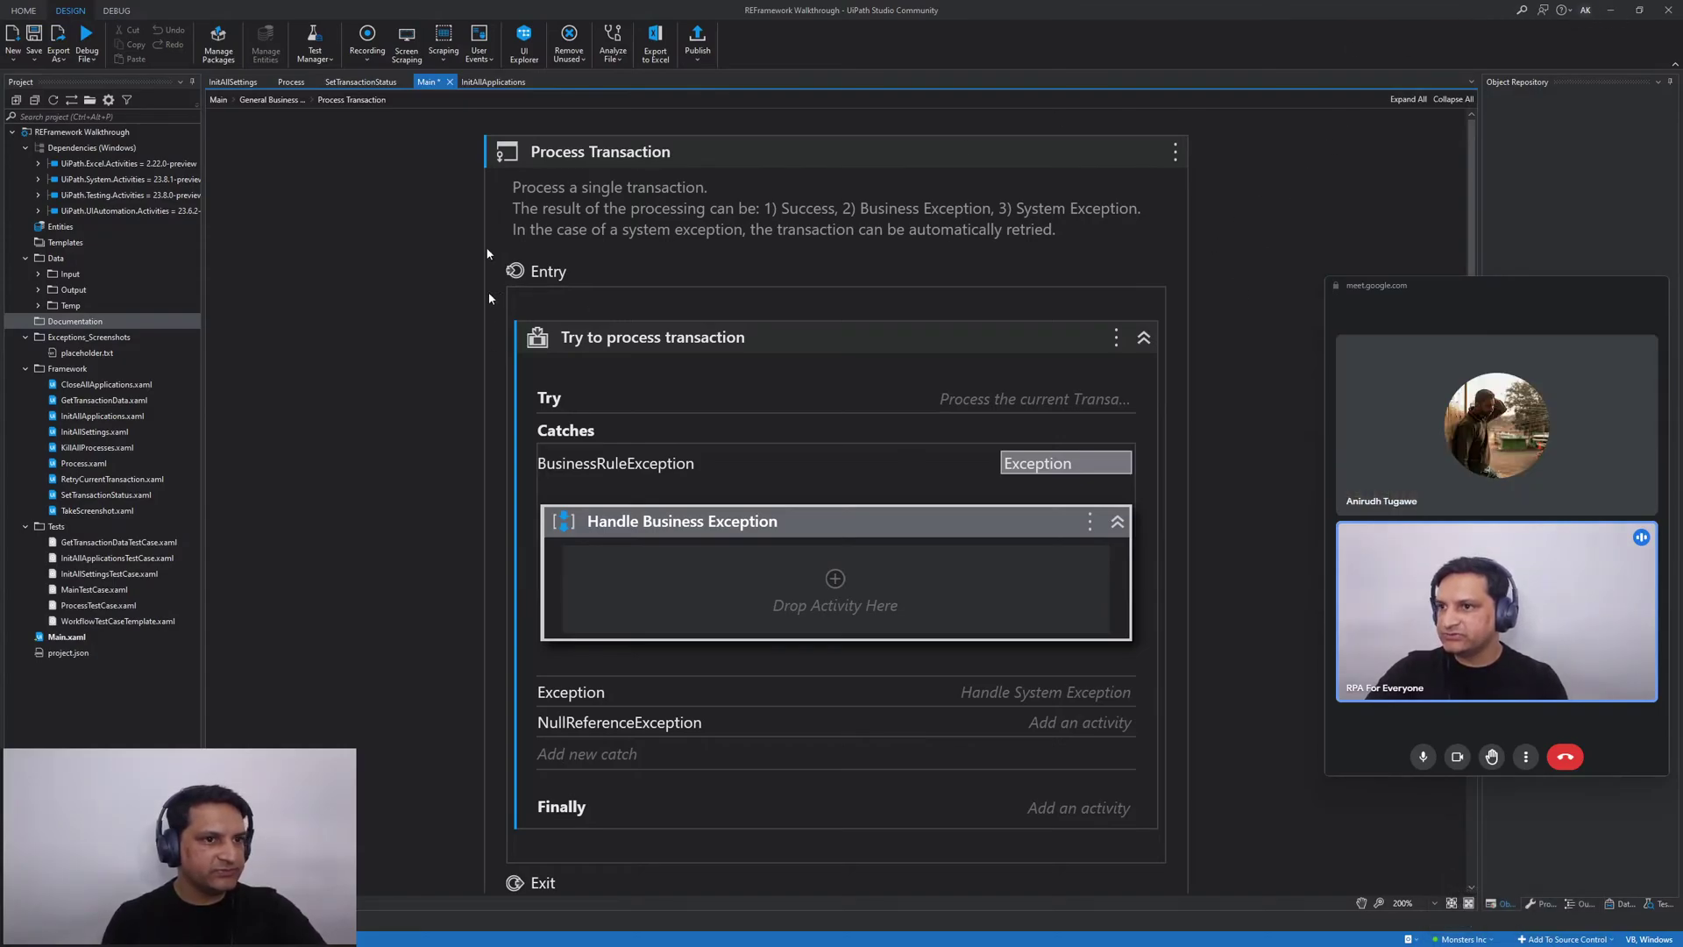
left_click(1457, 938)
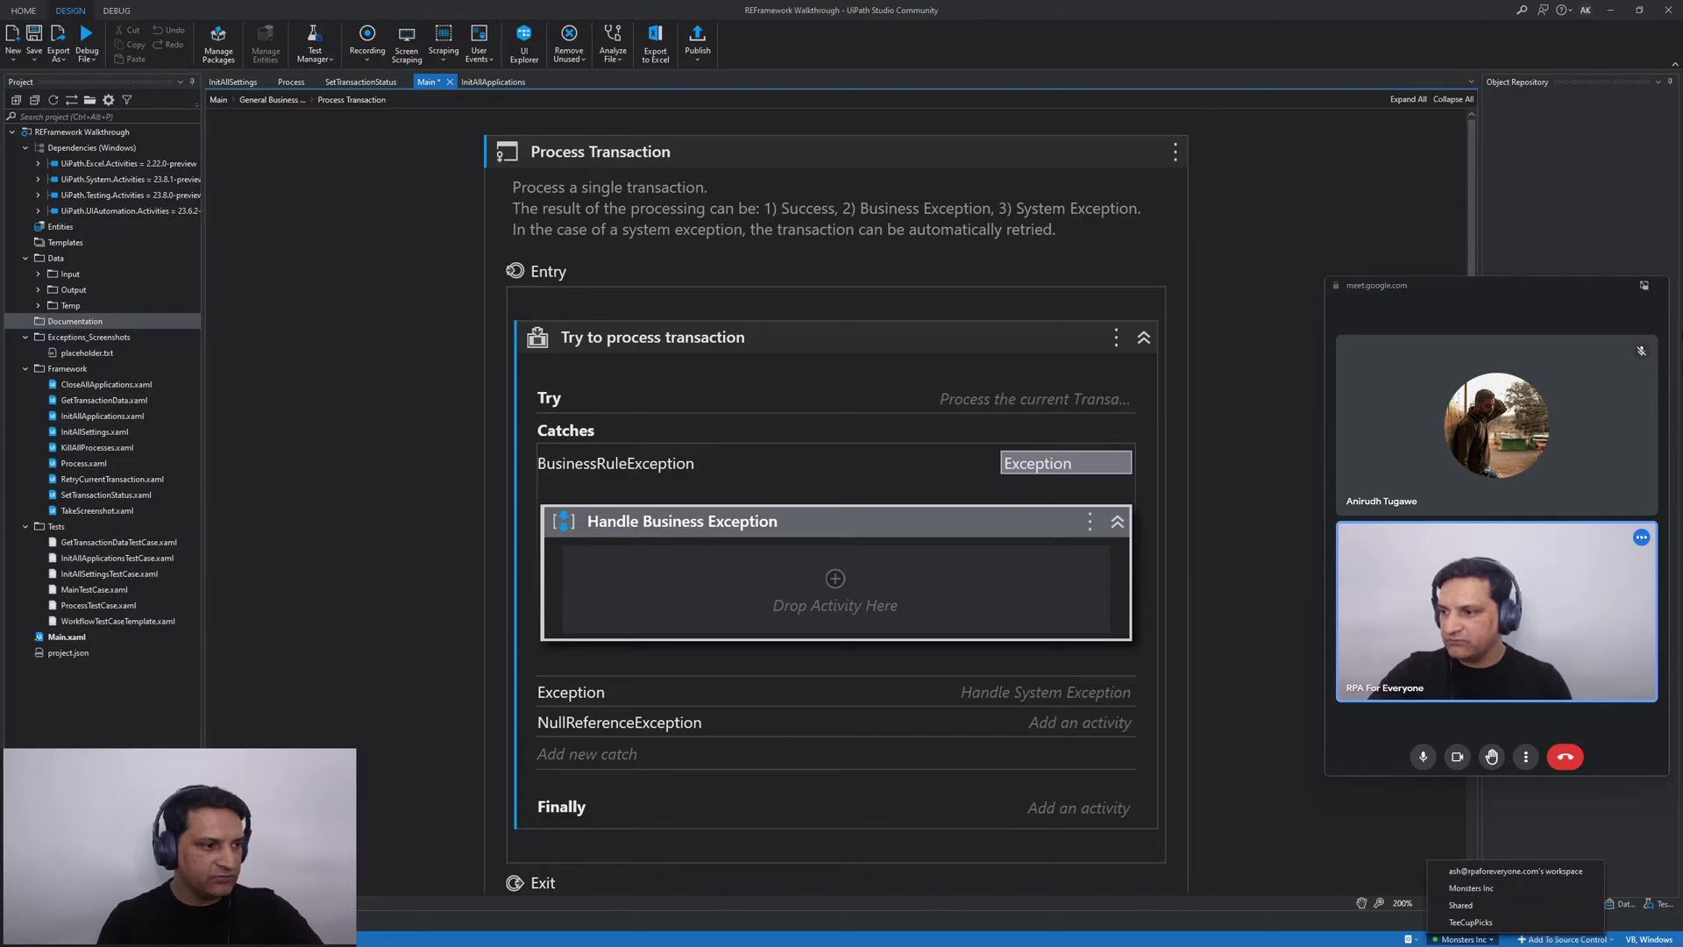
left_click(1611, 10)
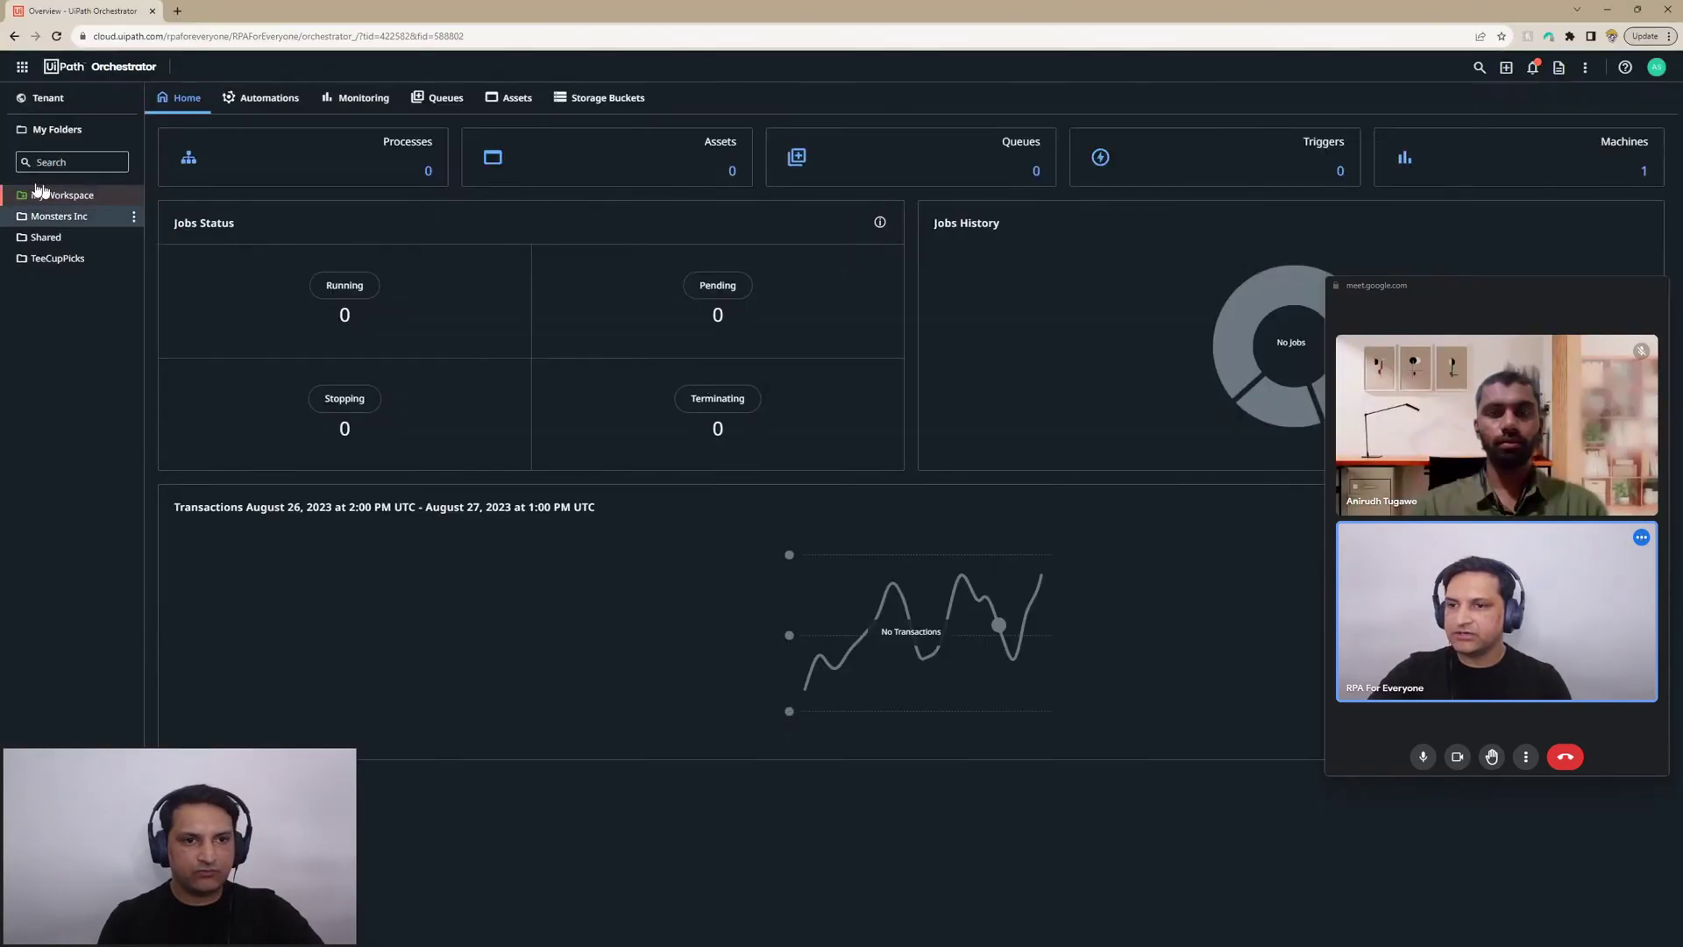
left_click(65, 217)
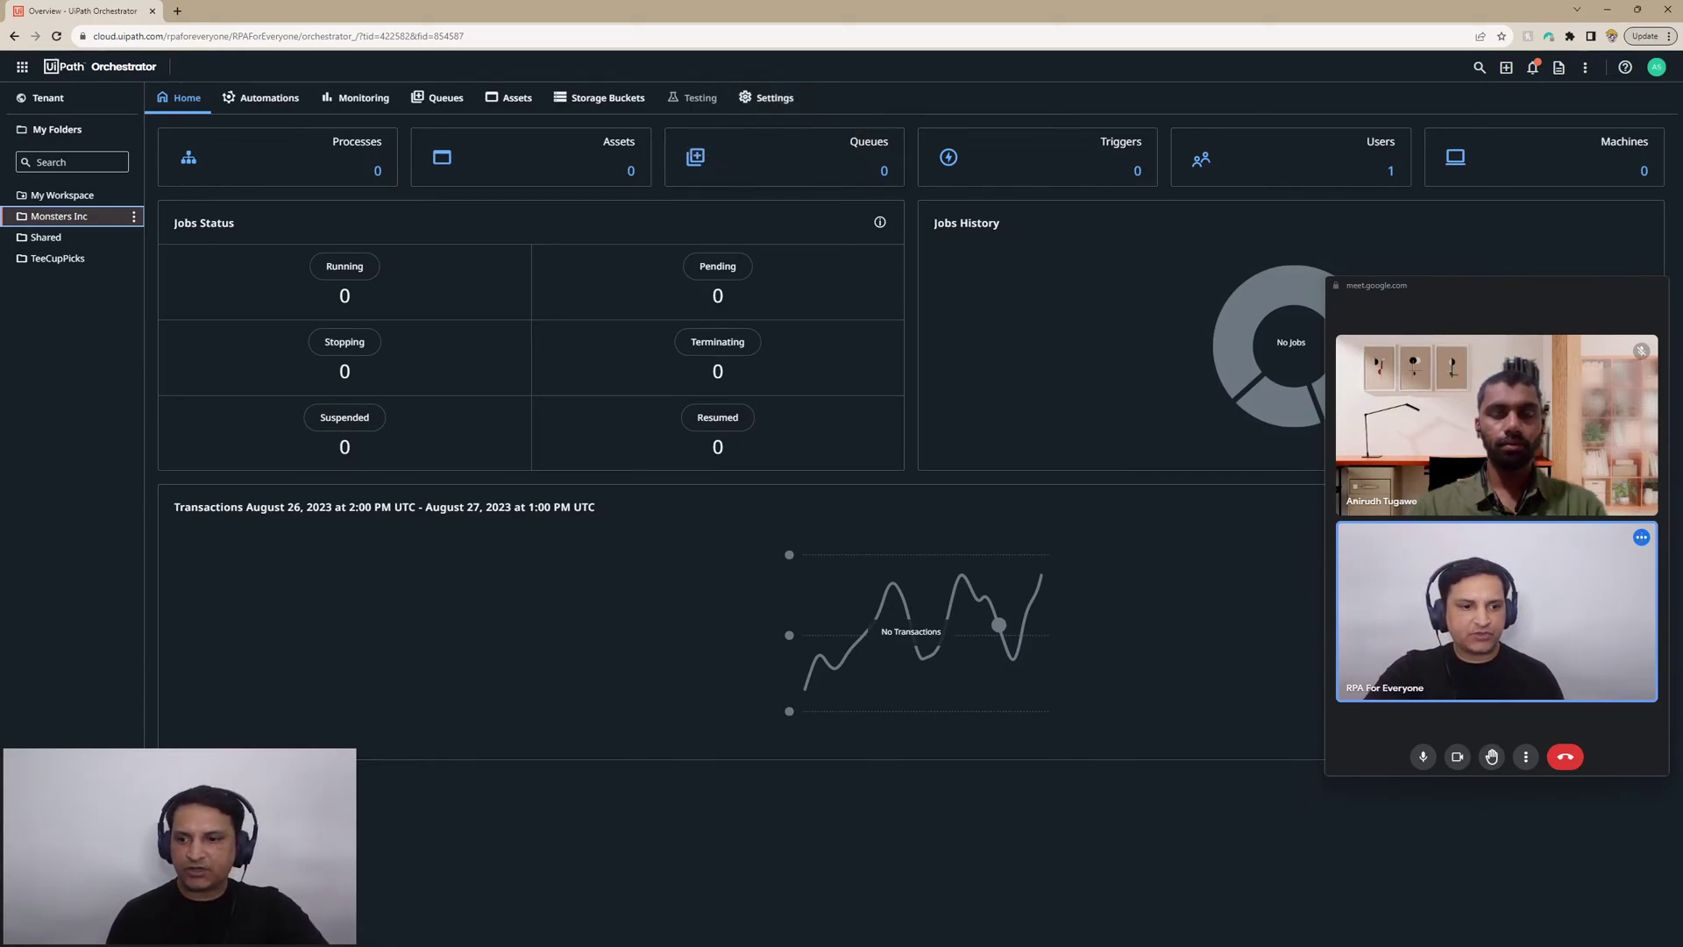
Look up the cloud.uipath.com setup link in the RPA Progress Tracker spreadsheet and return to the Orchestrator page
key("alt+Tab")
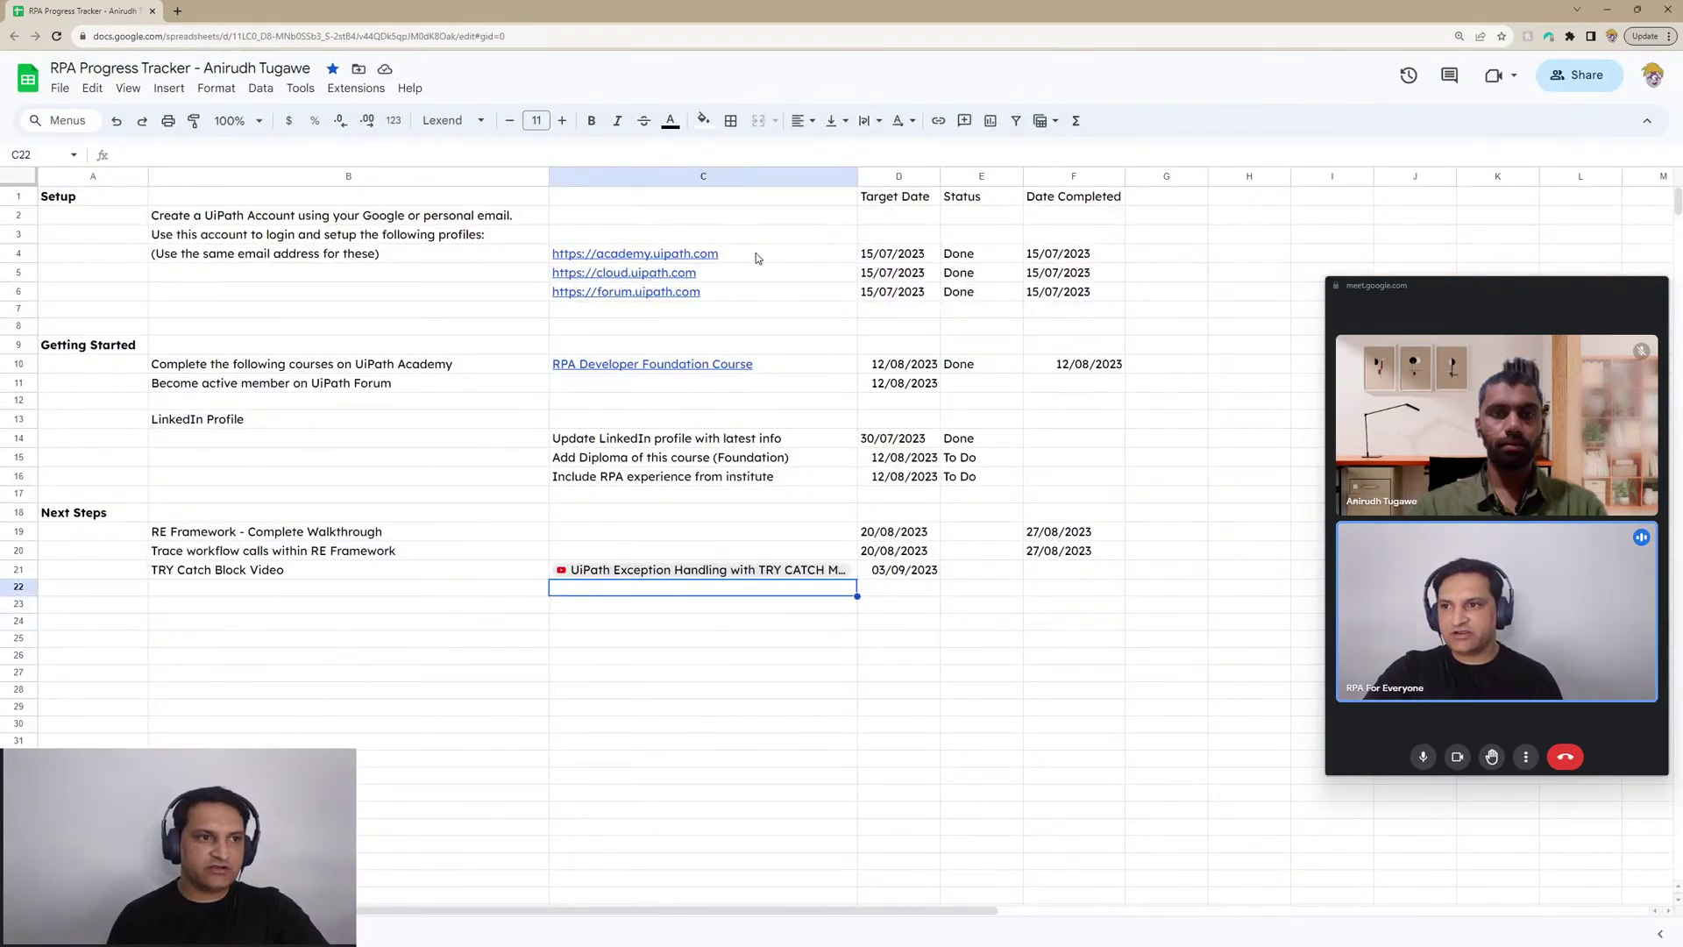
left_click(737, 282)
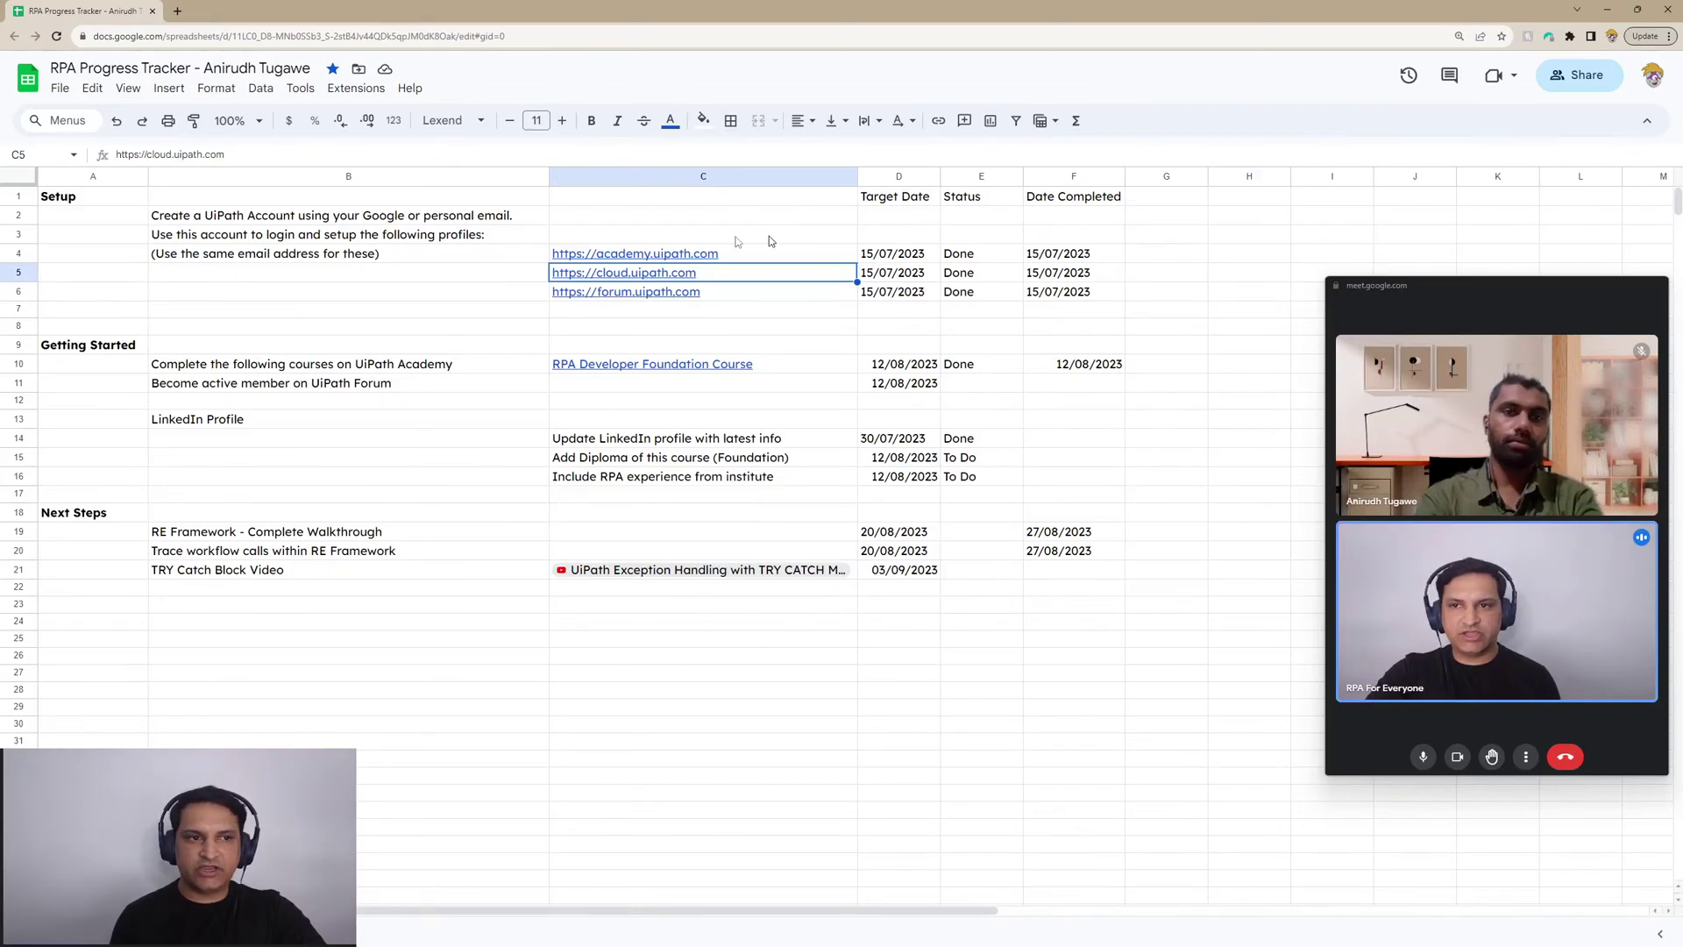
left_click_drag(879, 14, 0, 215)
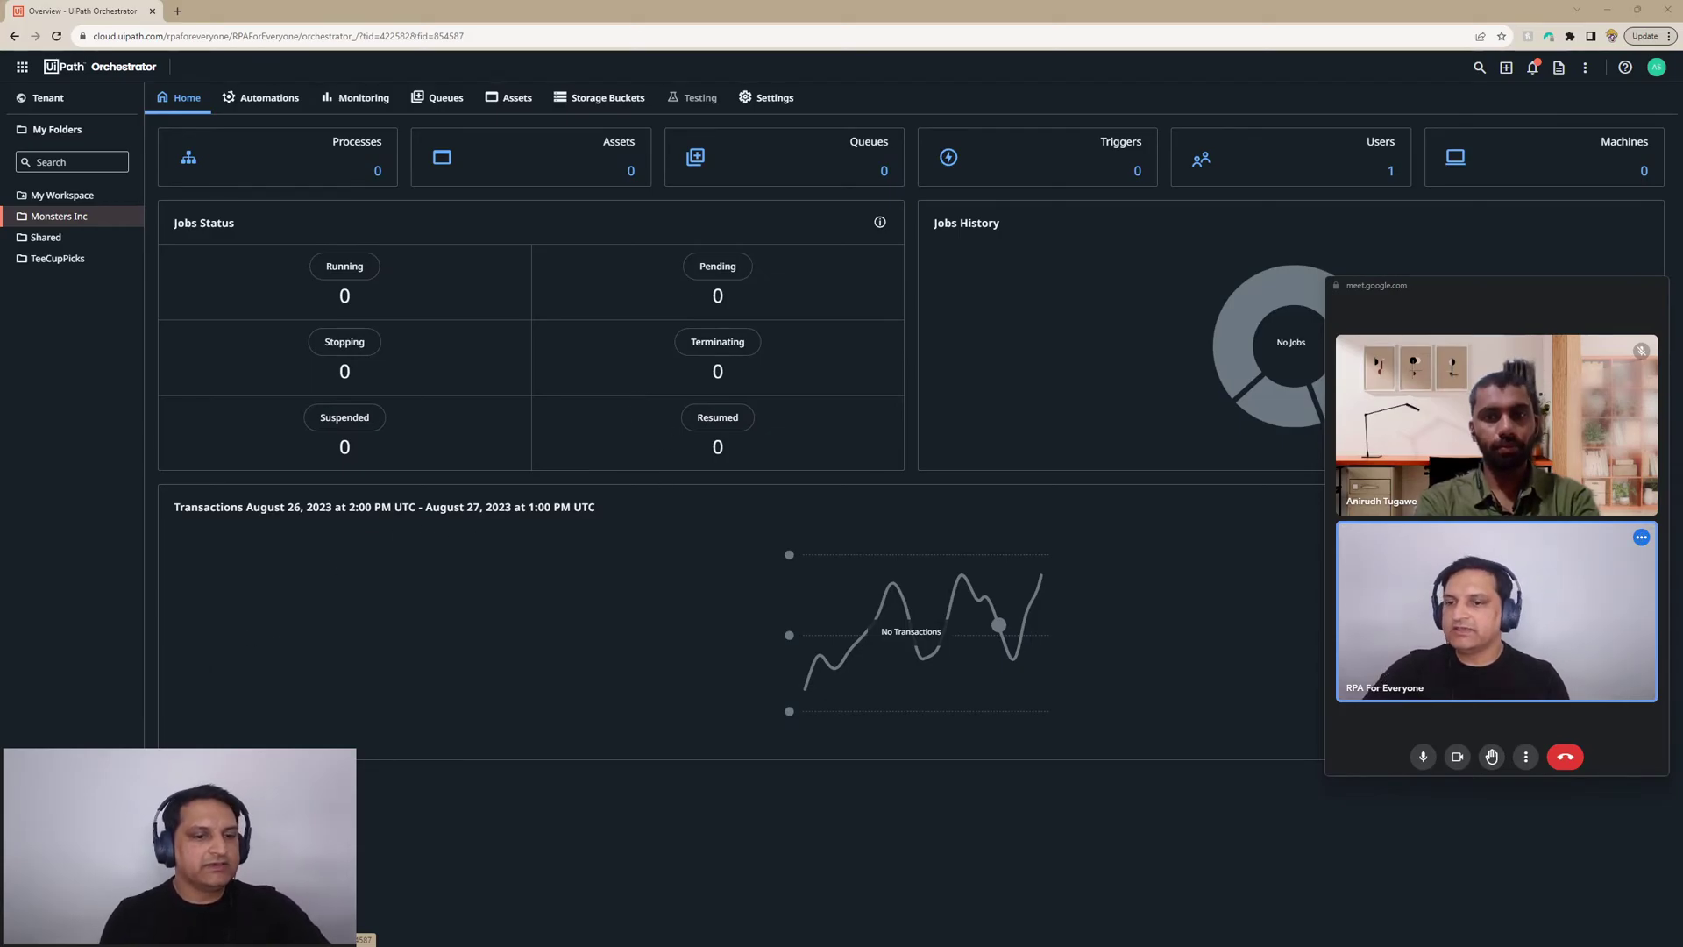
Check the selectable Orchestrator folders in UiPath Studio once more and go back to the Orchestrator page in the browser
key("alt+Tab")
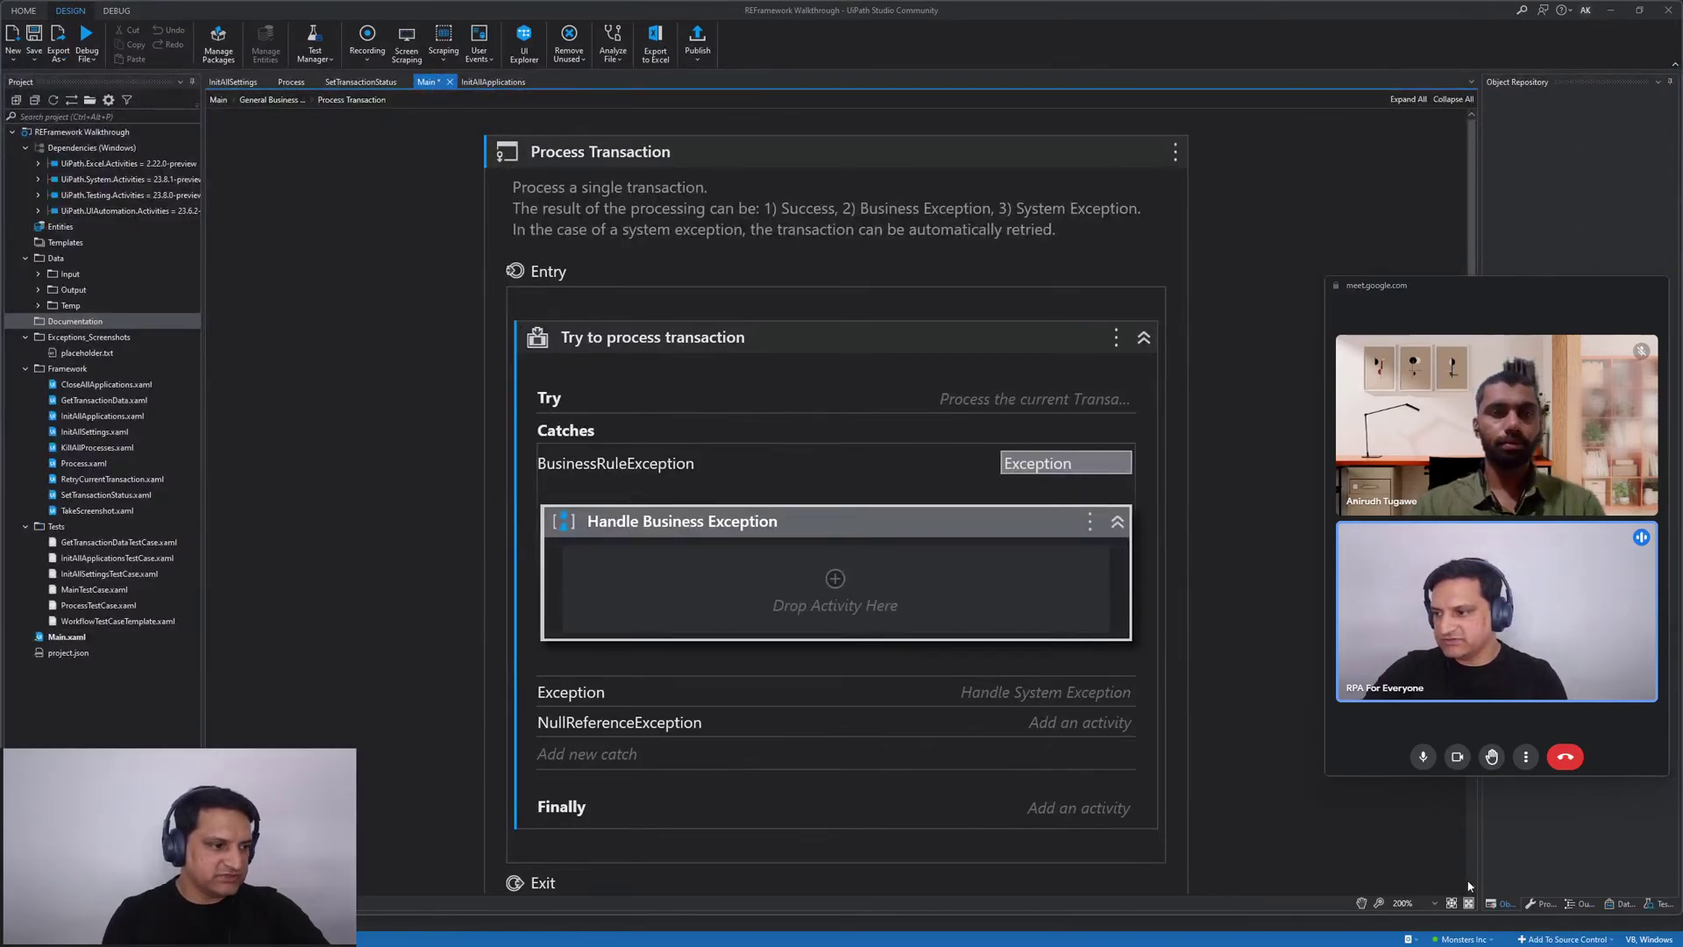
left_click(1462, 938)
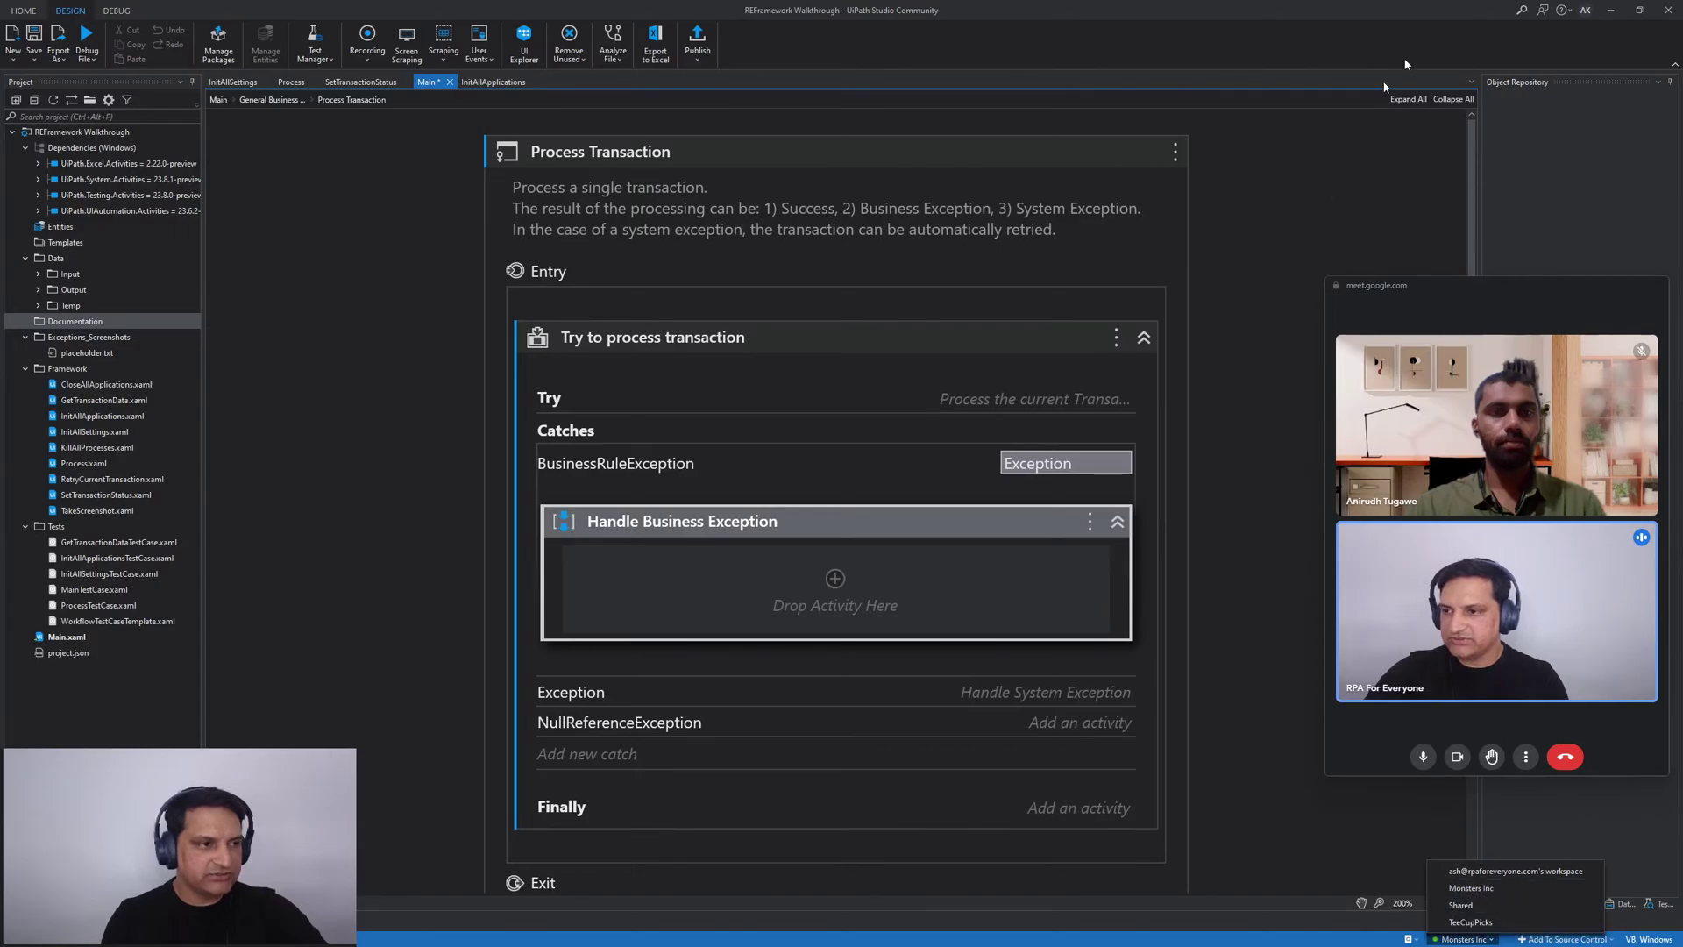
left_click(1617, 11)
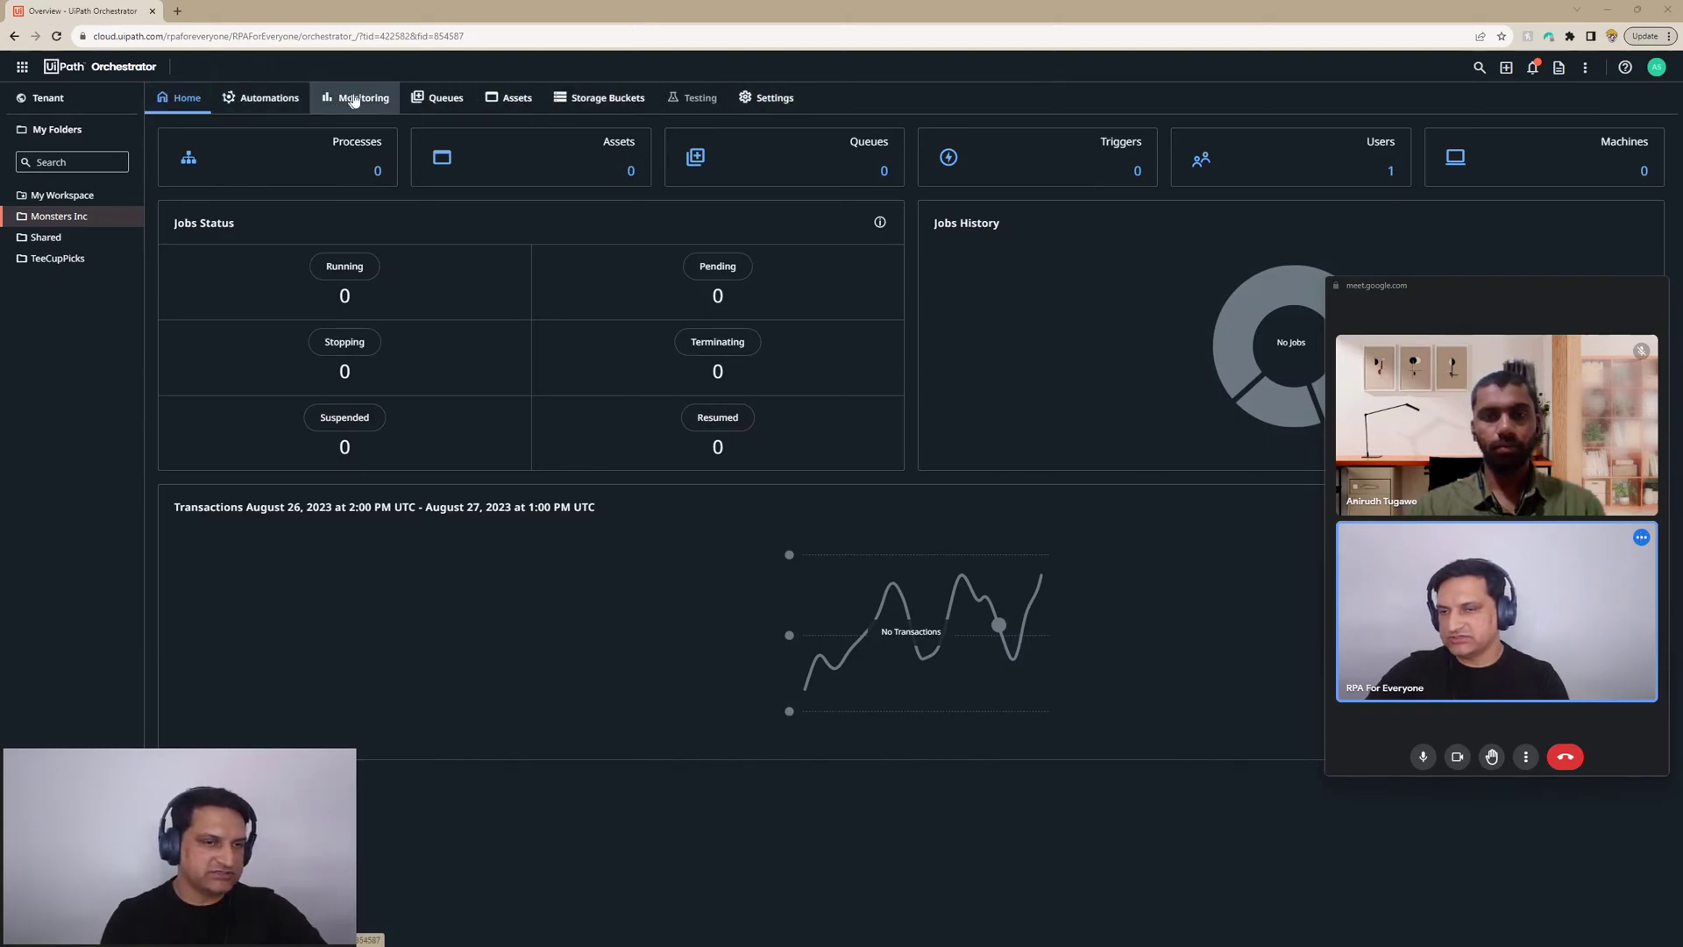
Examine the assets stored in the TeeCupPicks folder and compare them with those of the Monsters Inc folder
left_click(61, 265)
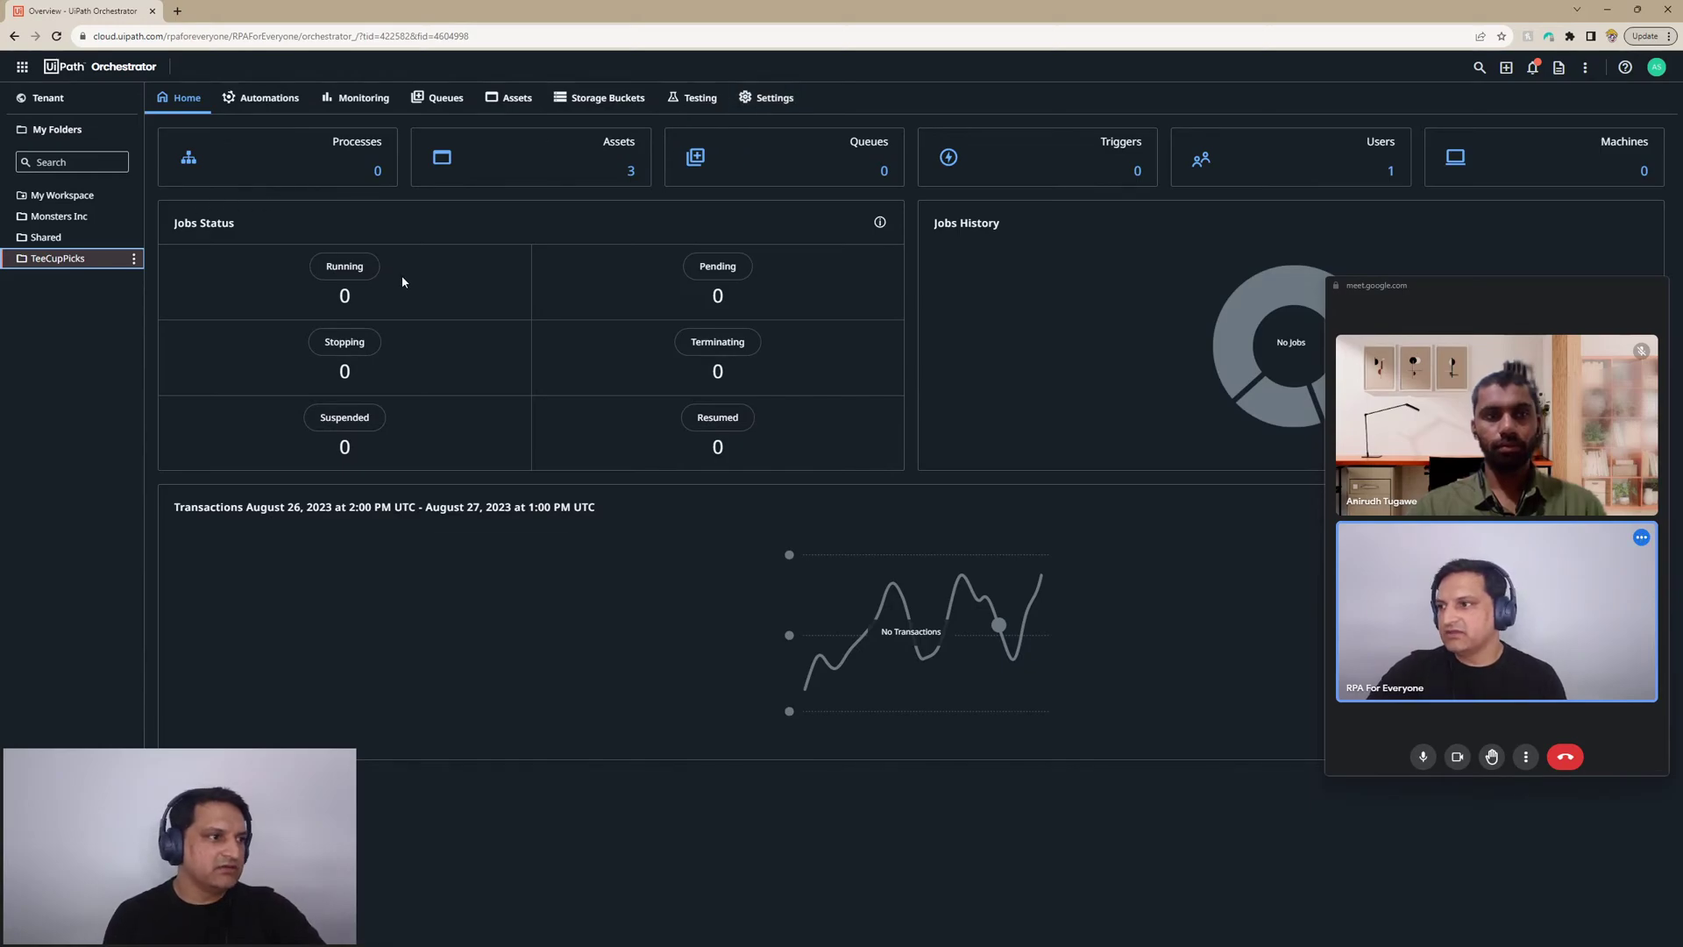
left_click(513, 102)
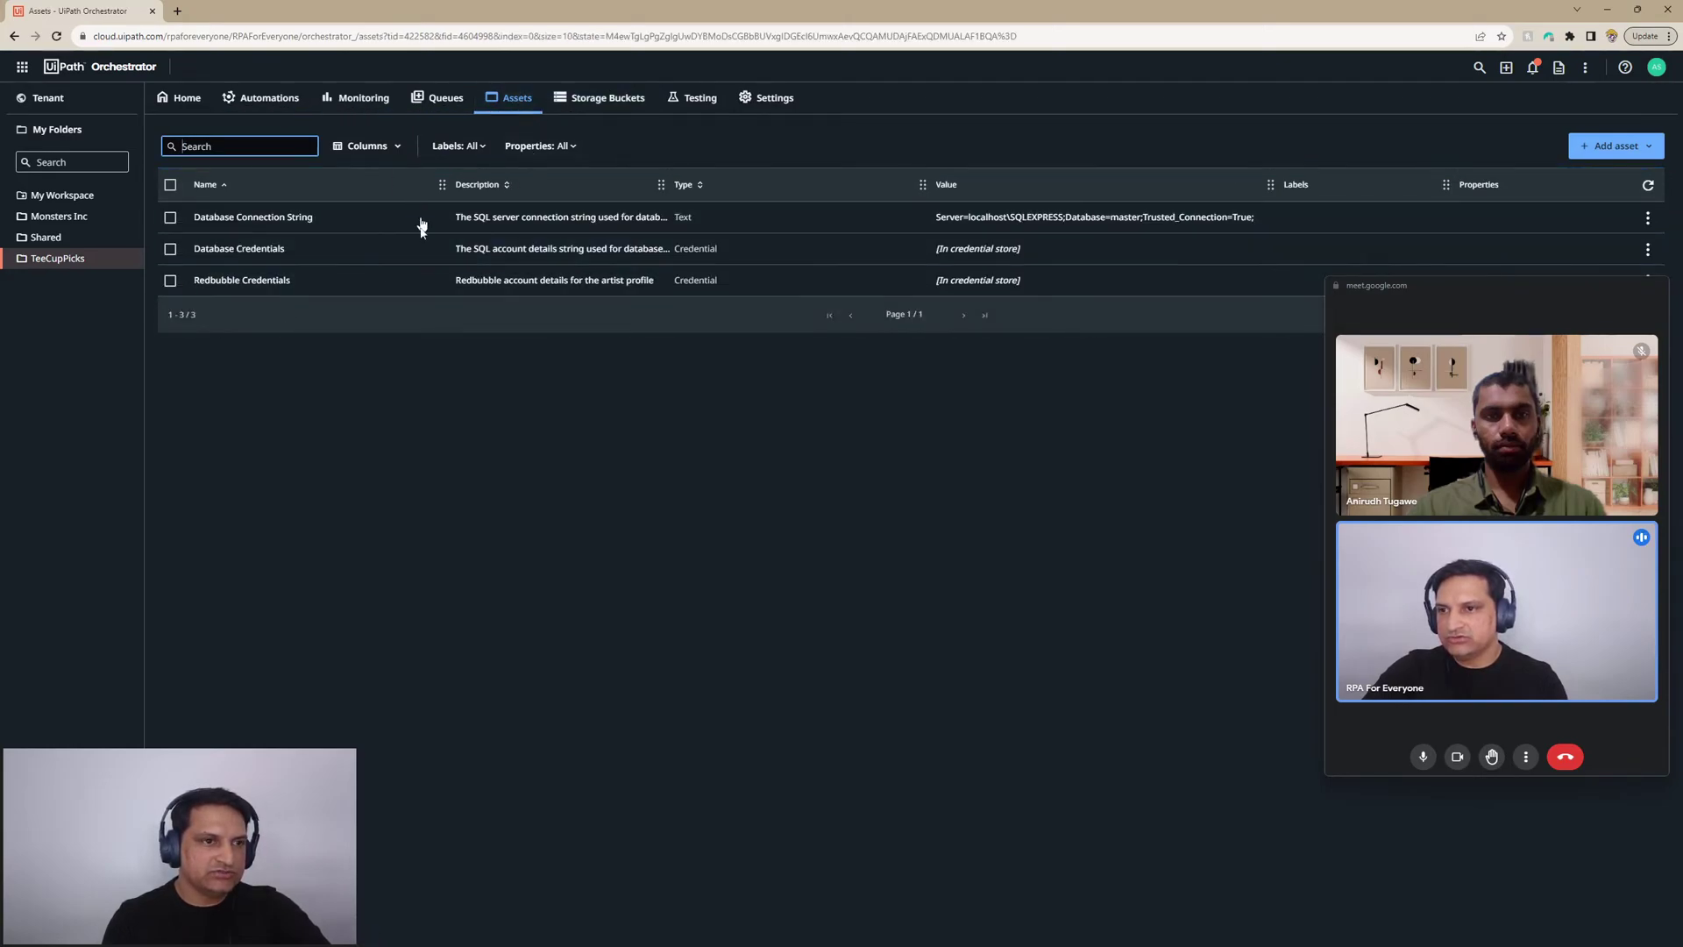
left_click(60, 216)
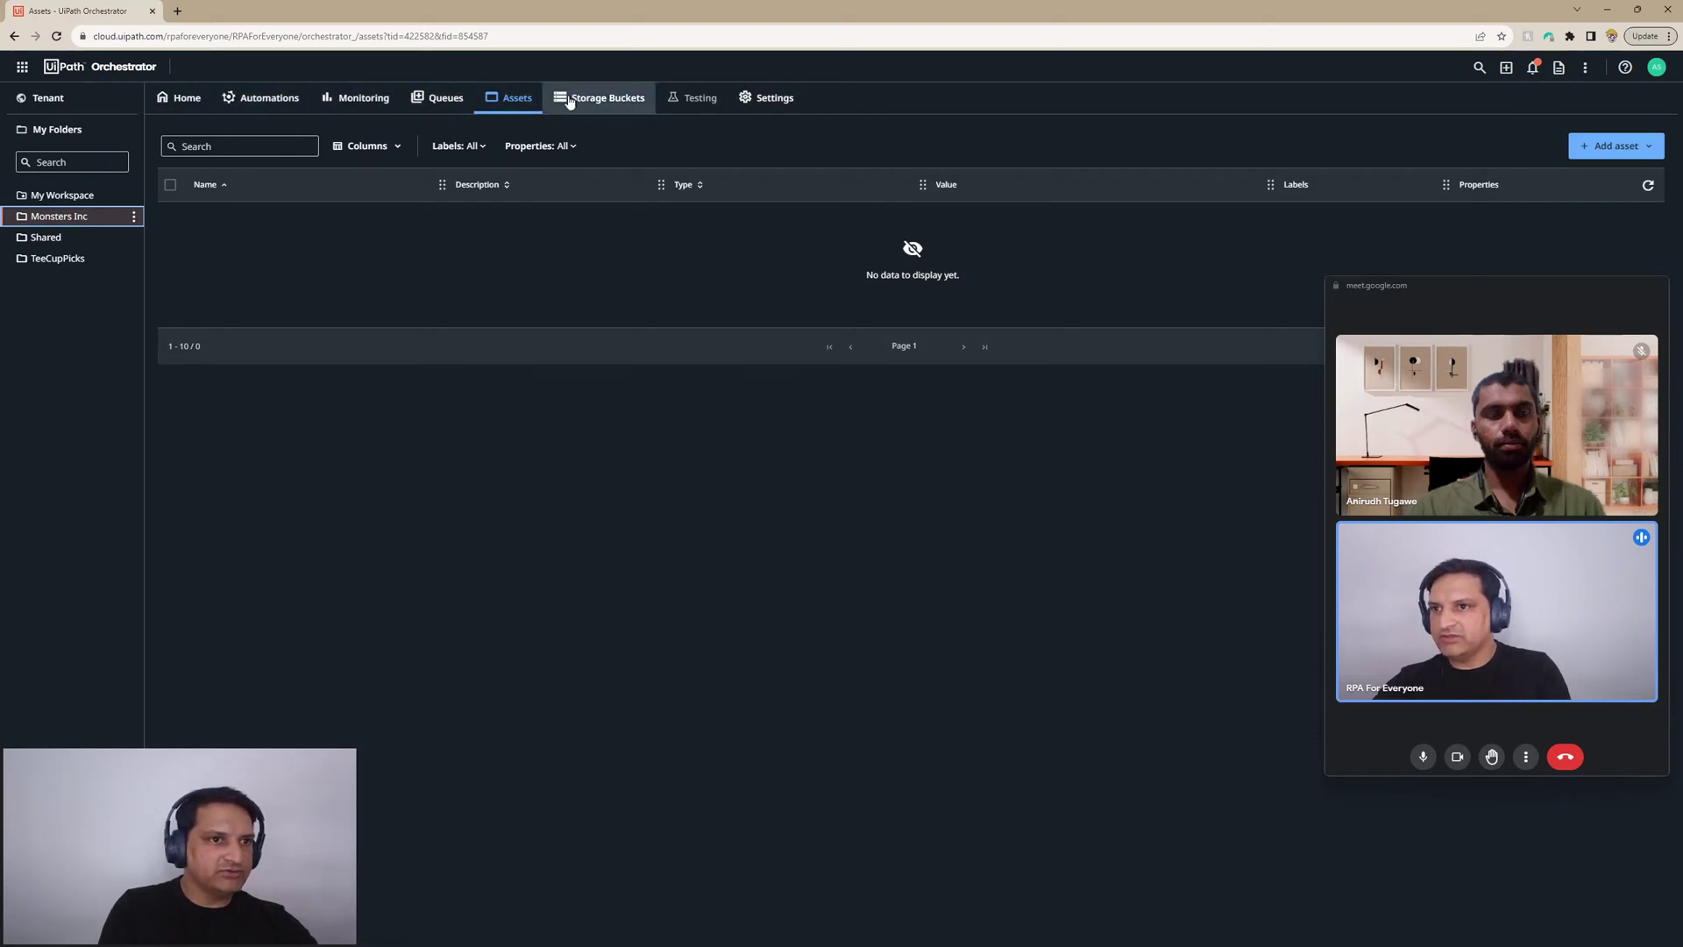
Check the automation processes of the Monsters Inc folder and of the TeeCupPicks folder
left_click(279, 109)
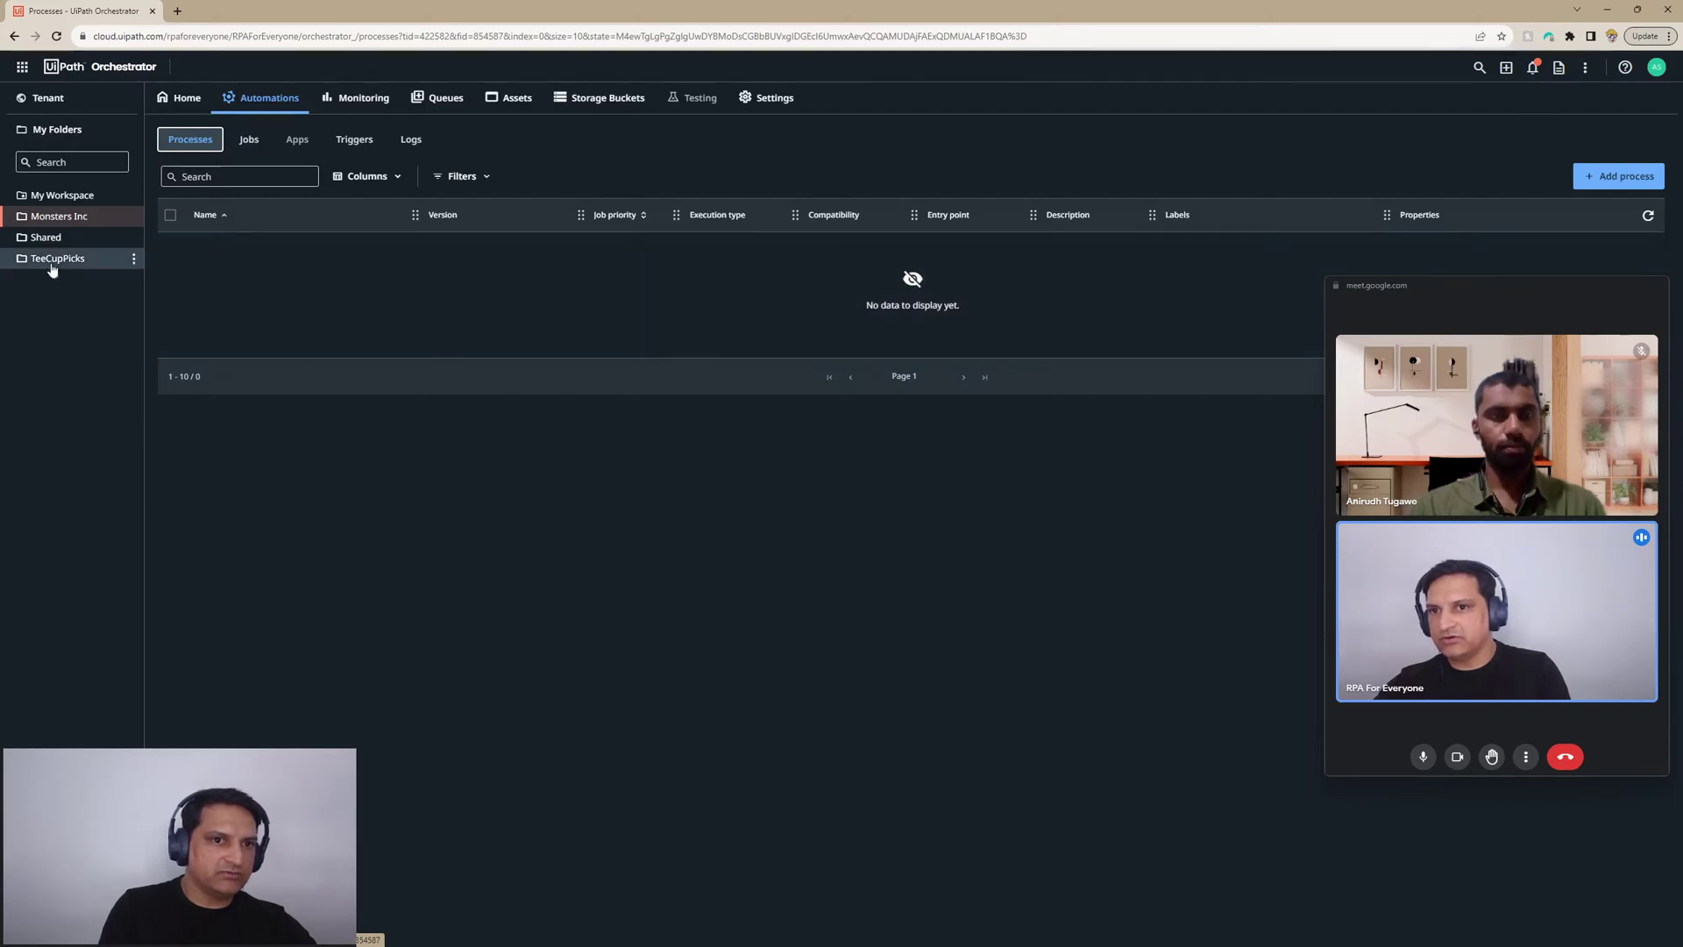
left_click(53, 260)
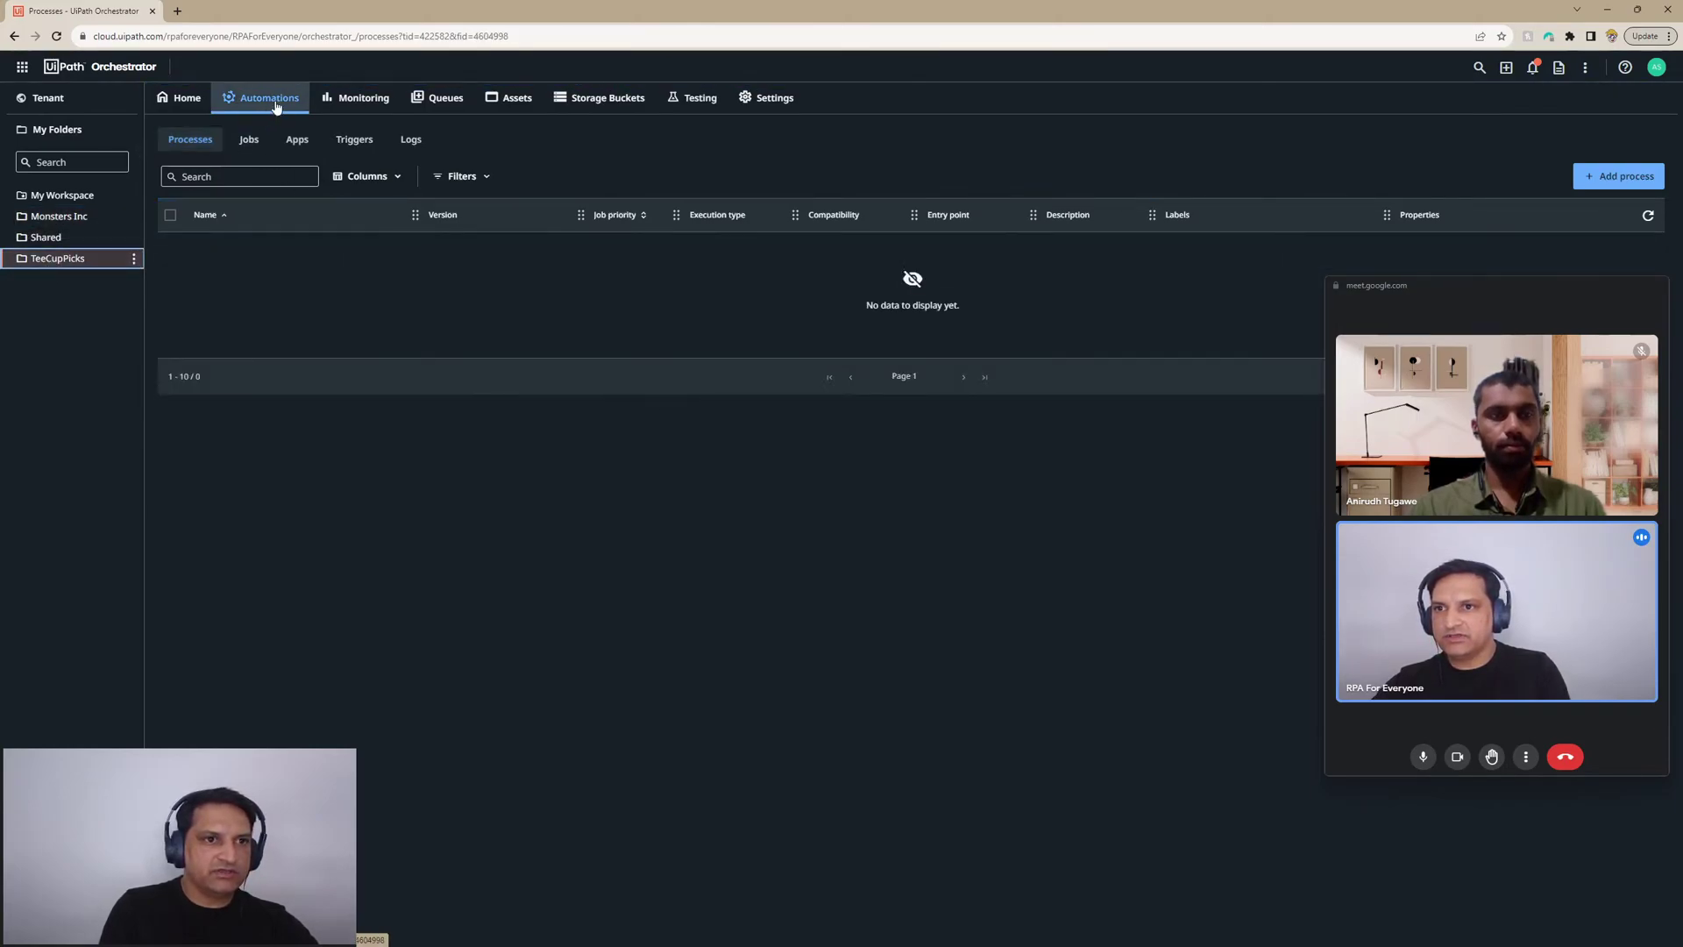
left_click(271, 100)
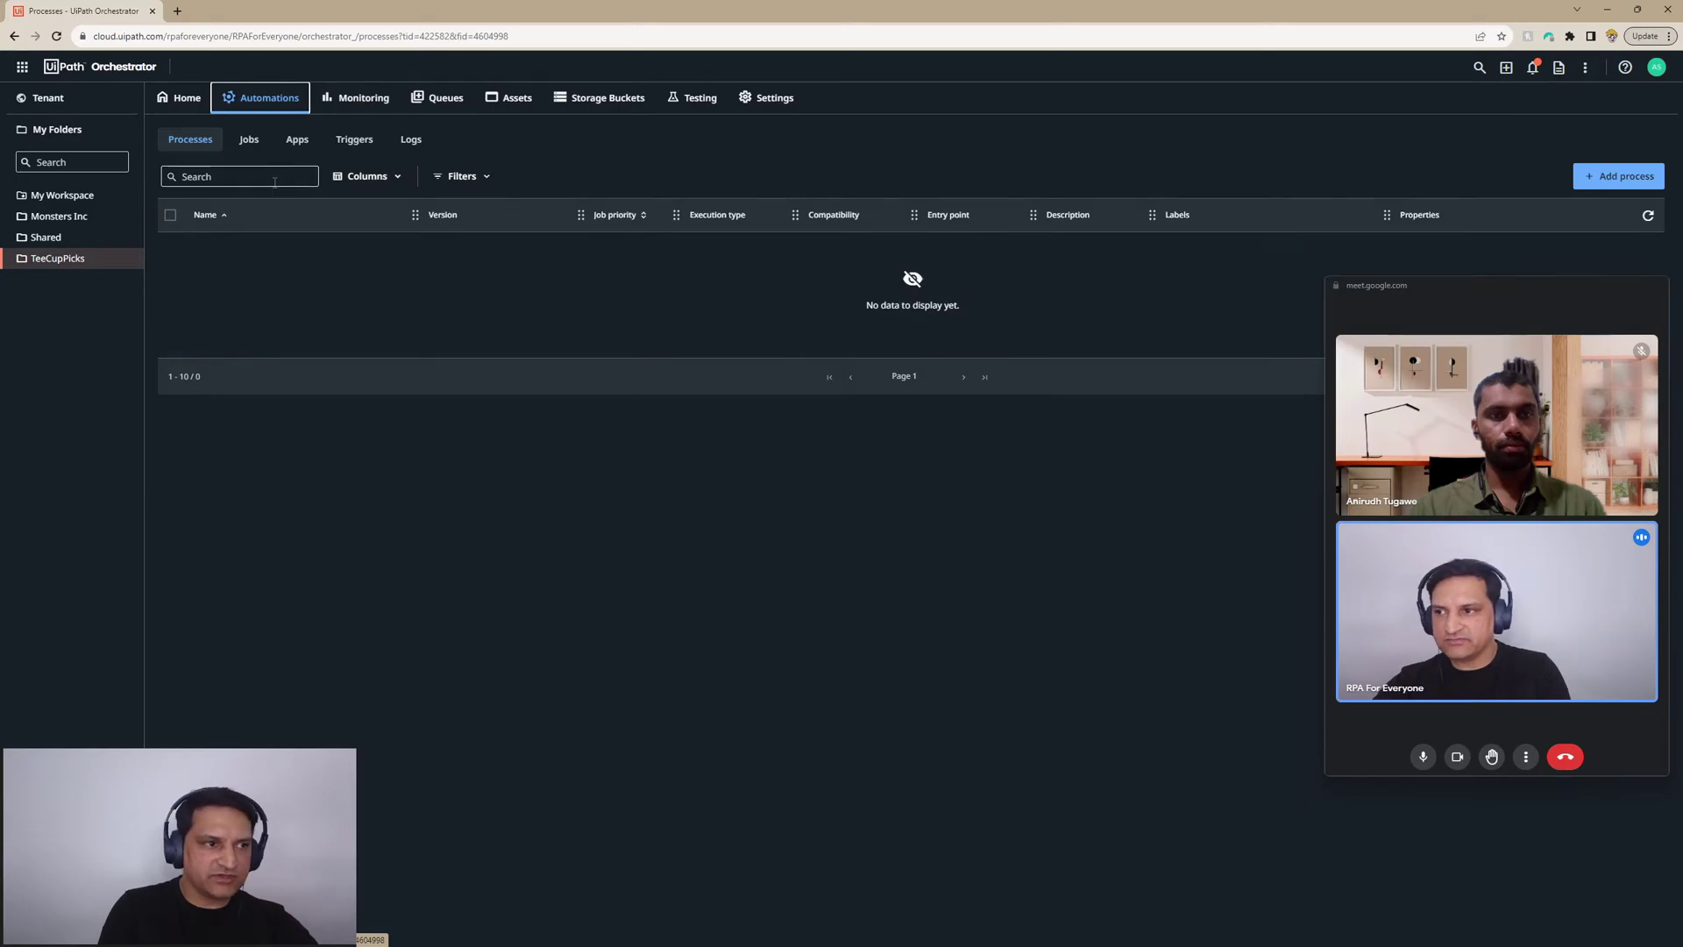
Start a new queue in the Monsters Inc folder and name it RE Framework Demo Queue
left_click(84, 216)
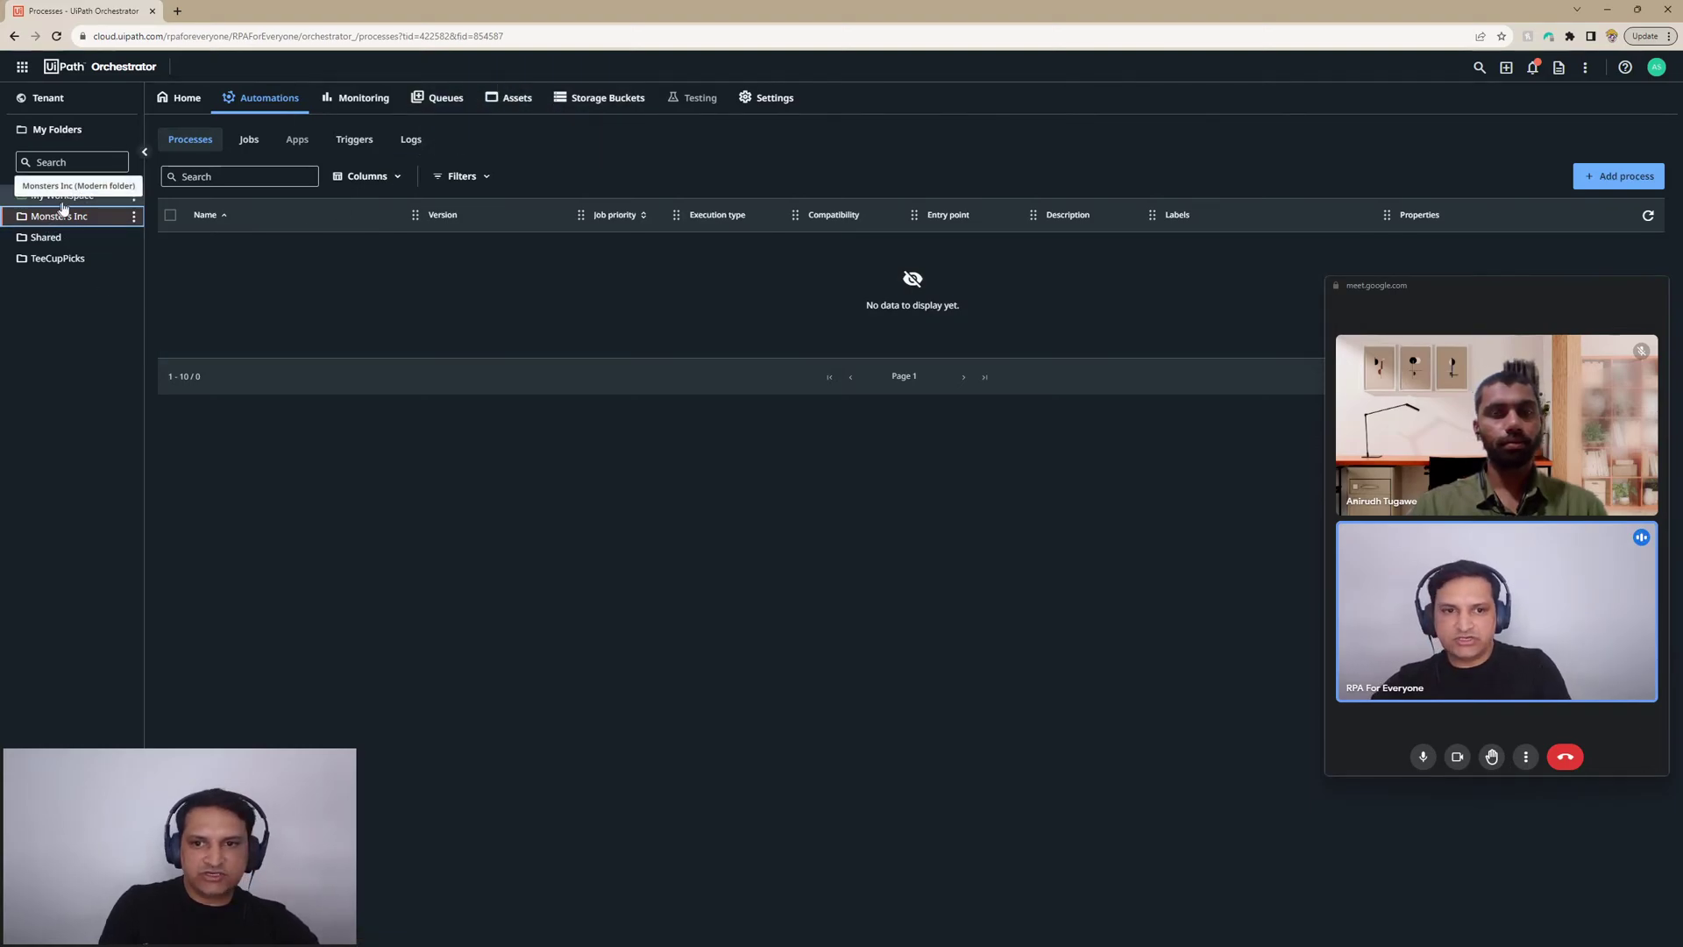
left_click(22, 222)
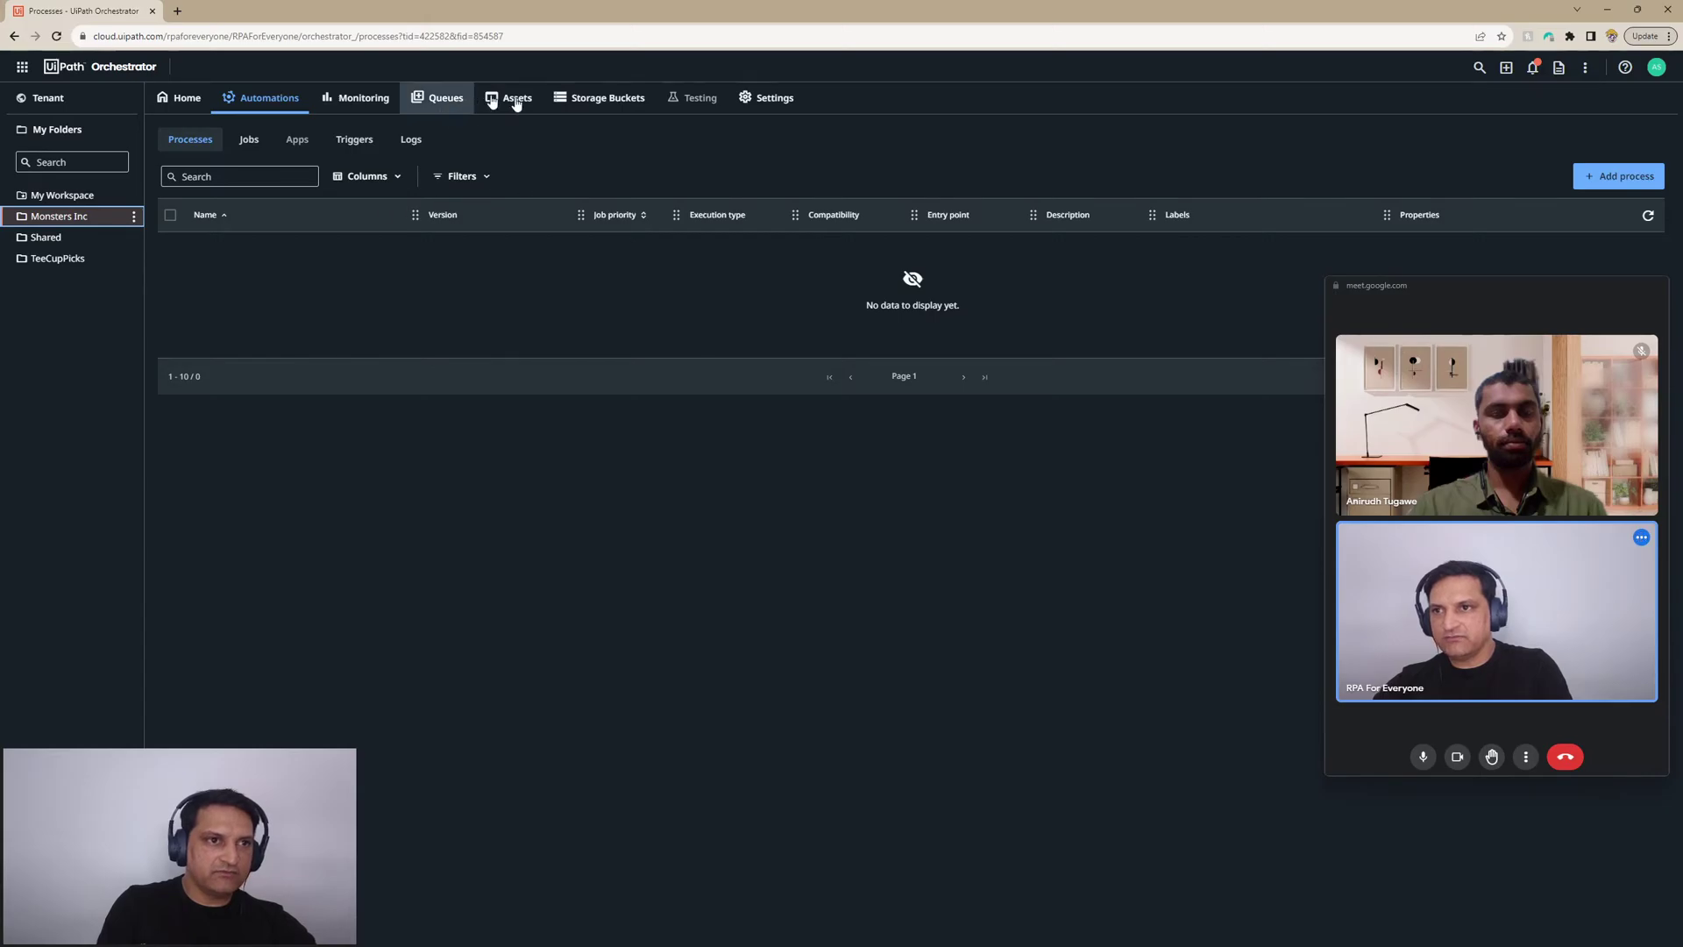
left_click(434, 98)
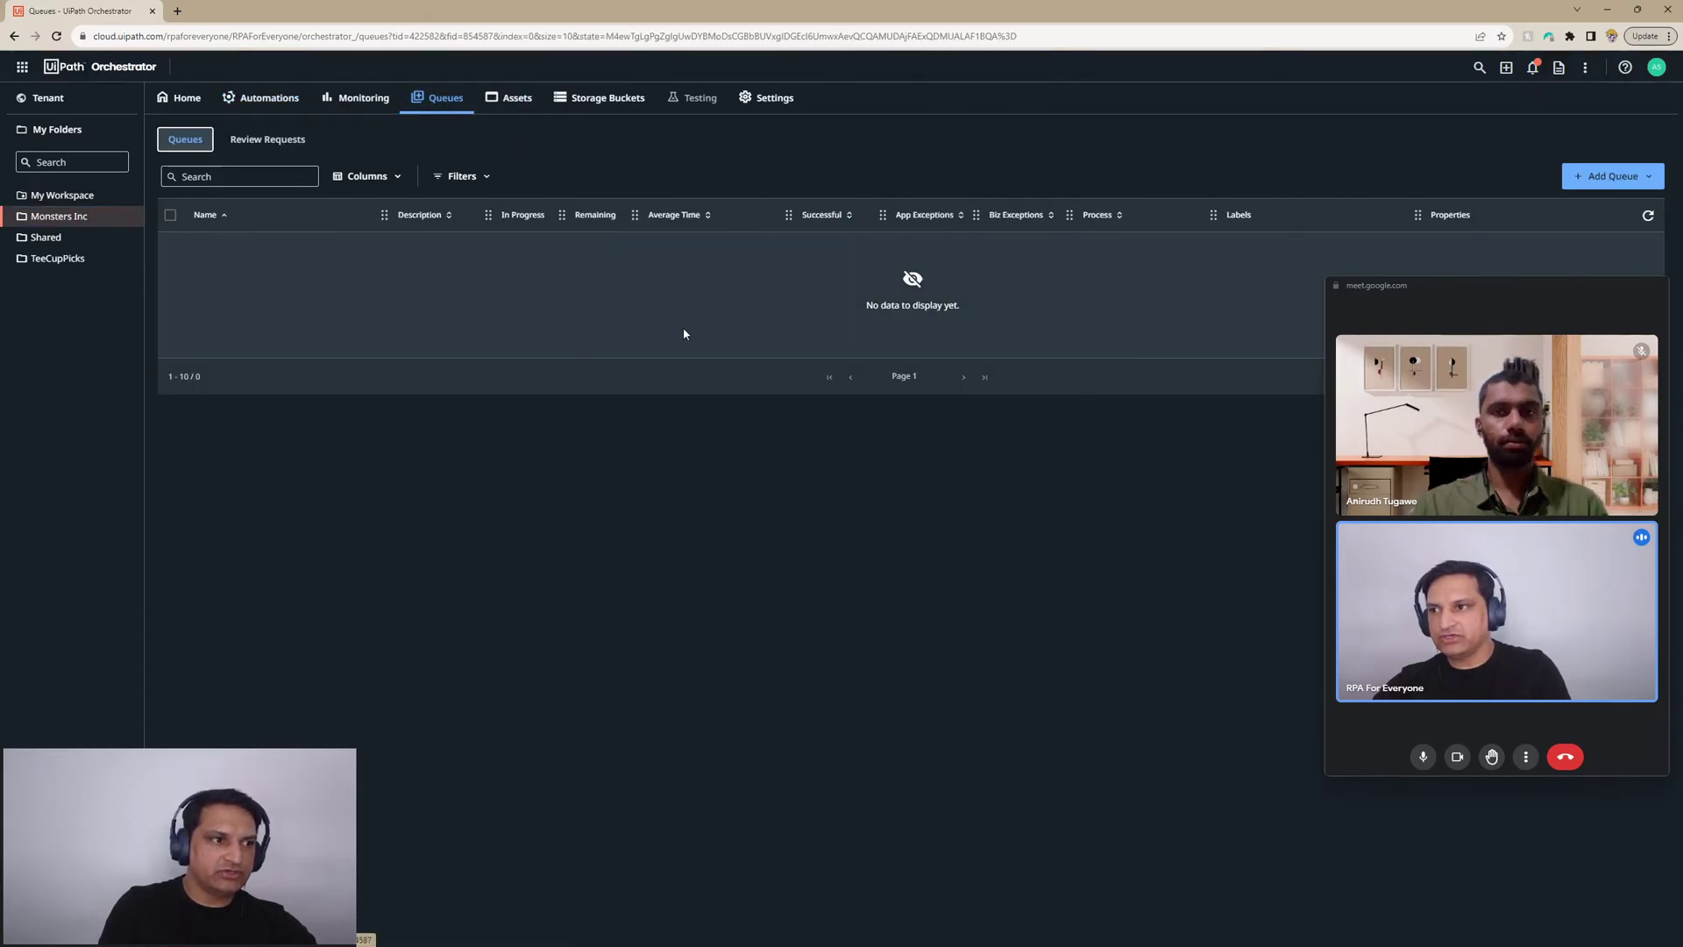
left_click(1647, 179)
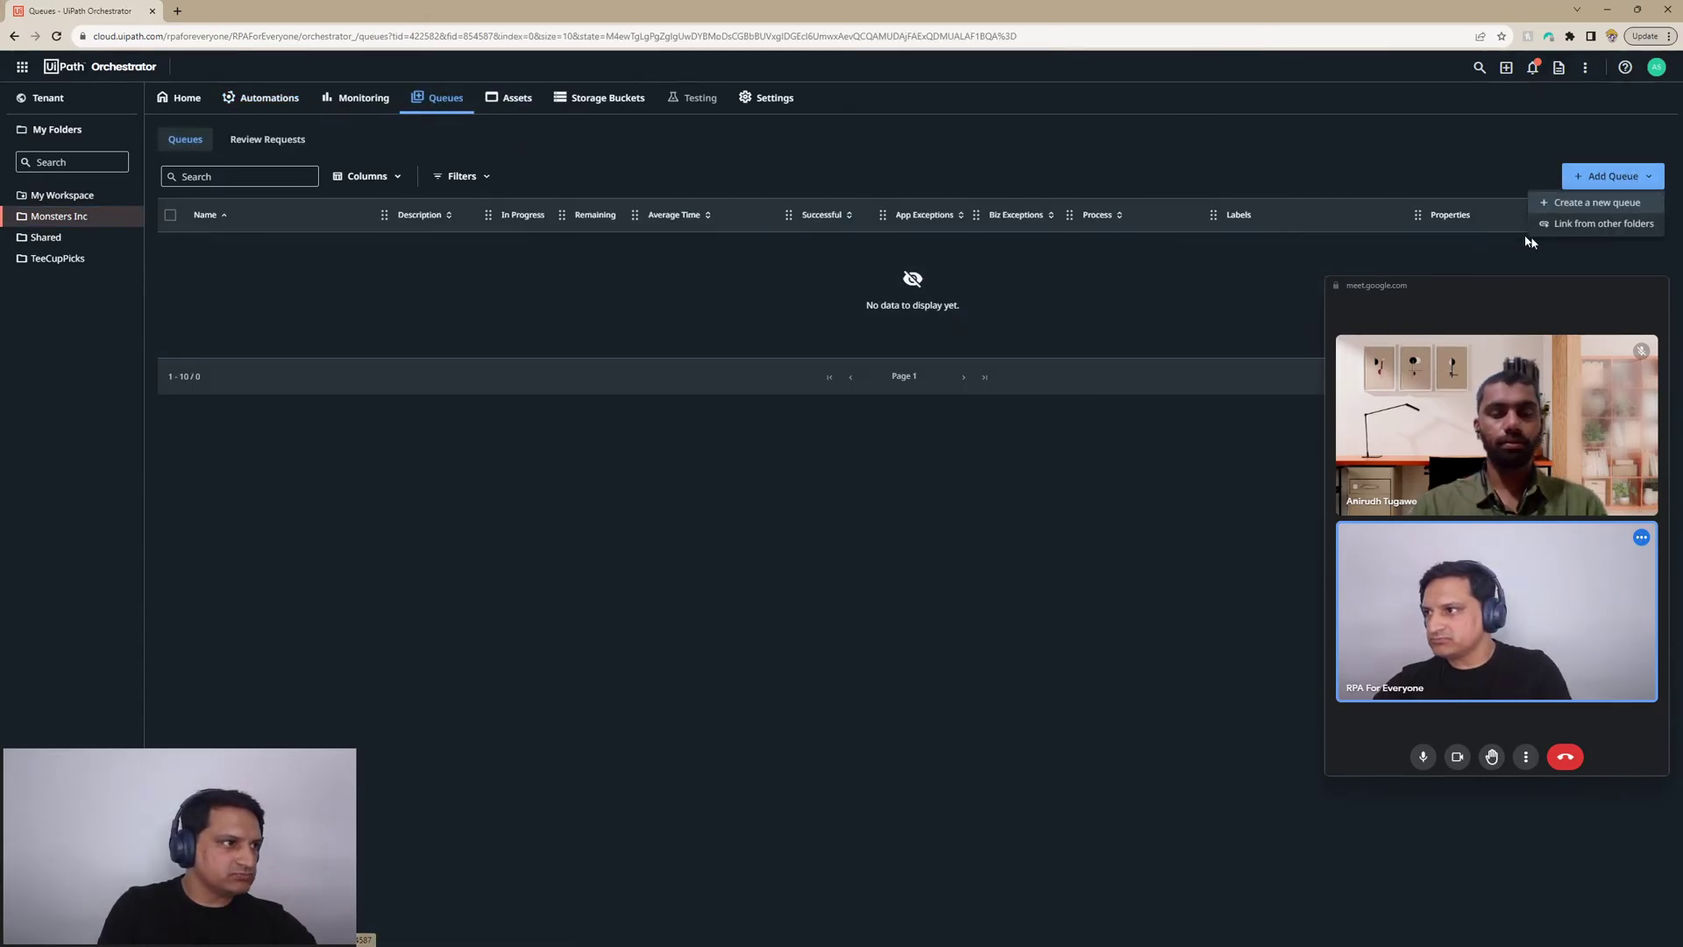
left_click(1594, 199)
type("R")
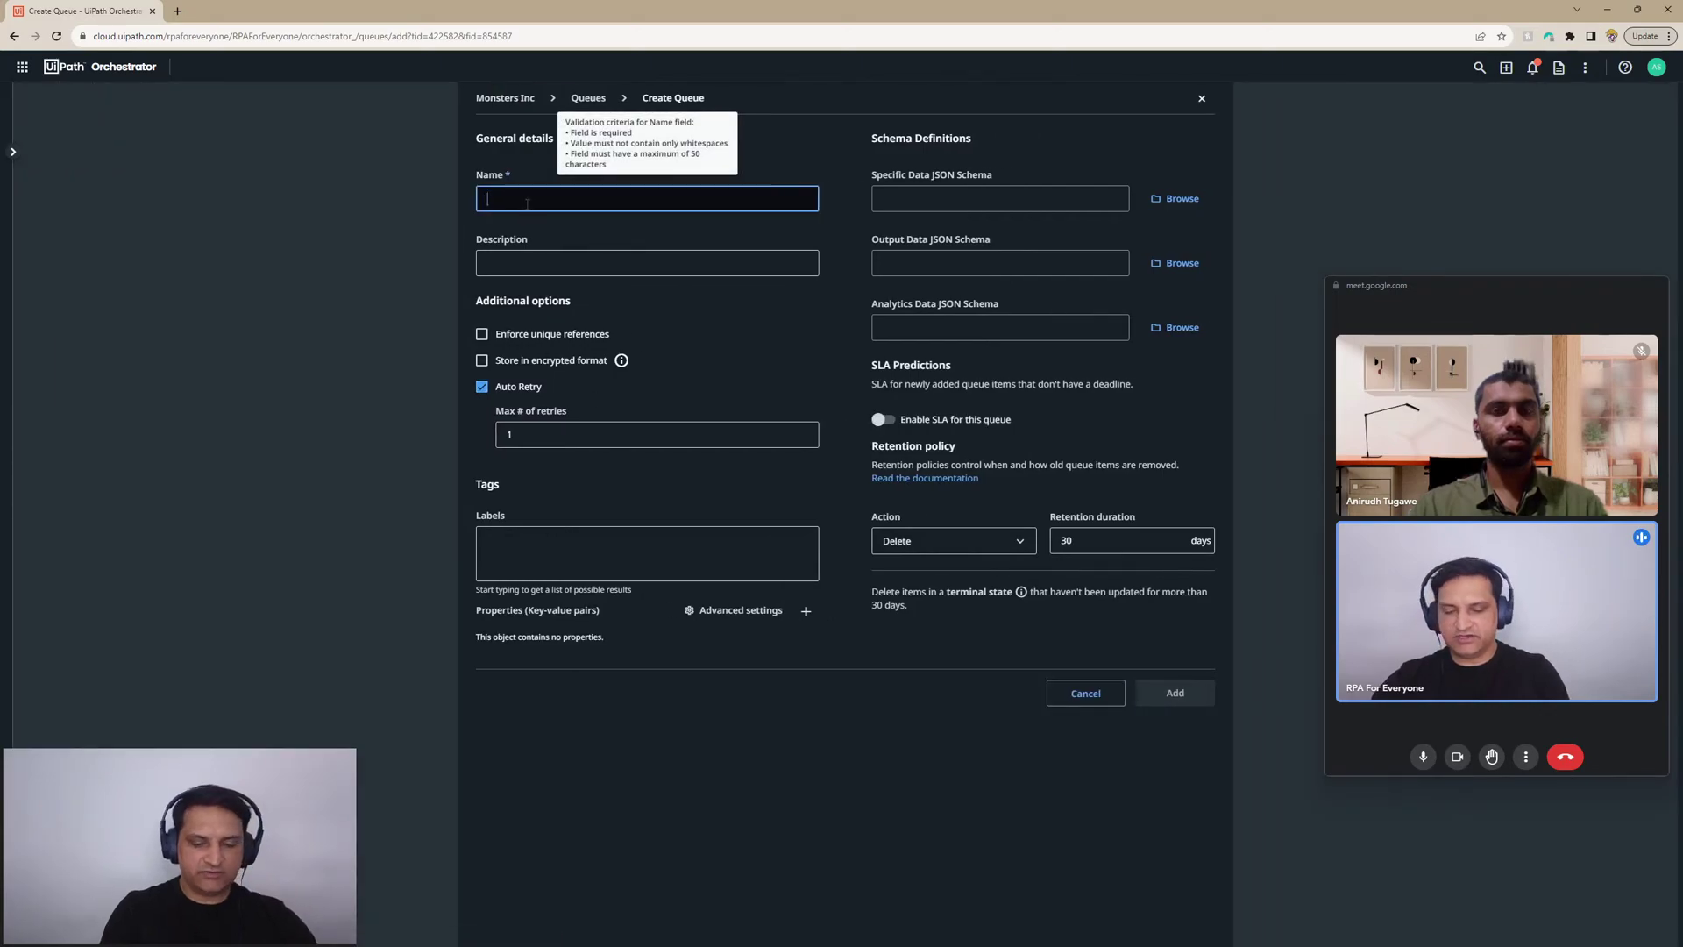
type("E Framework ")
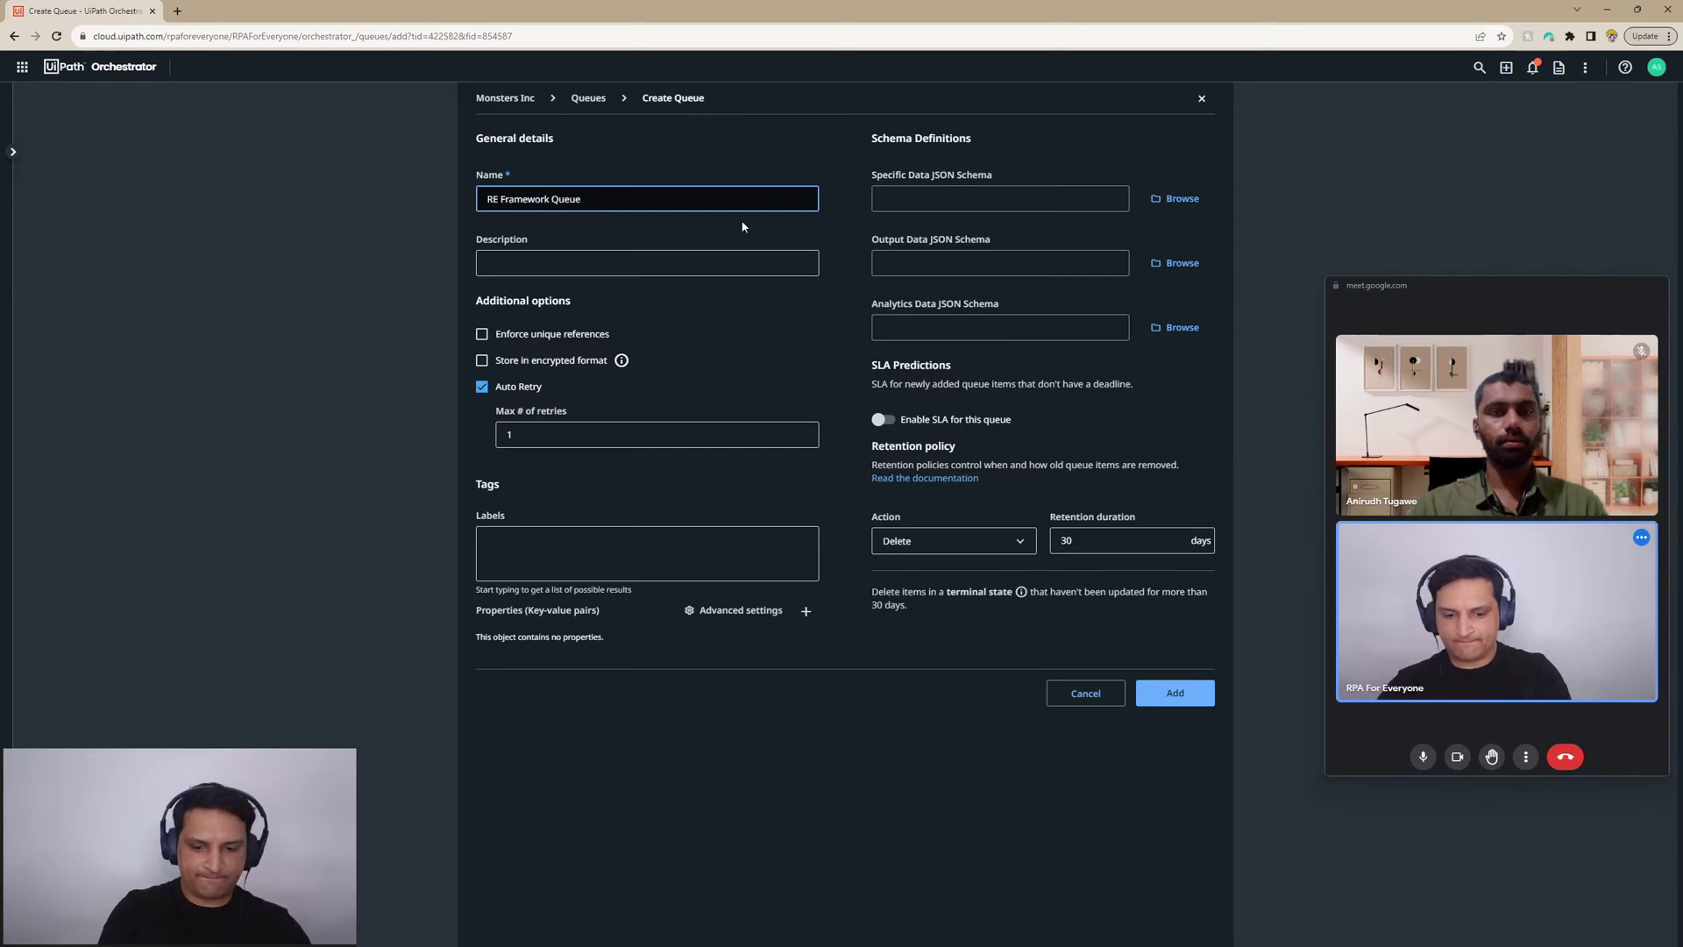
type("Demo")
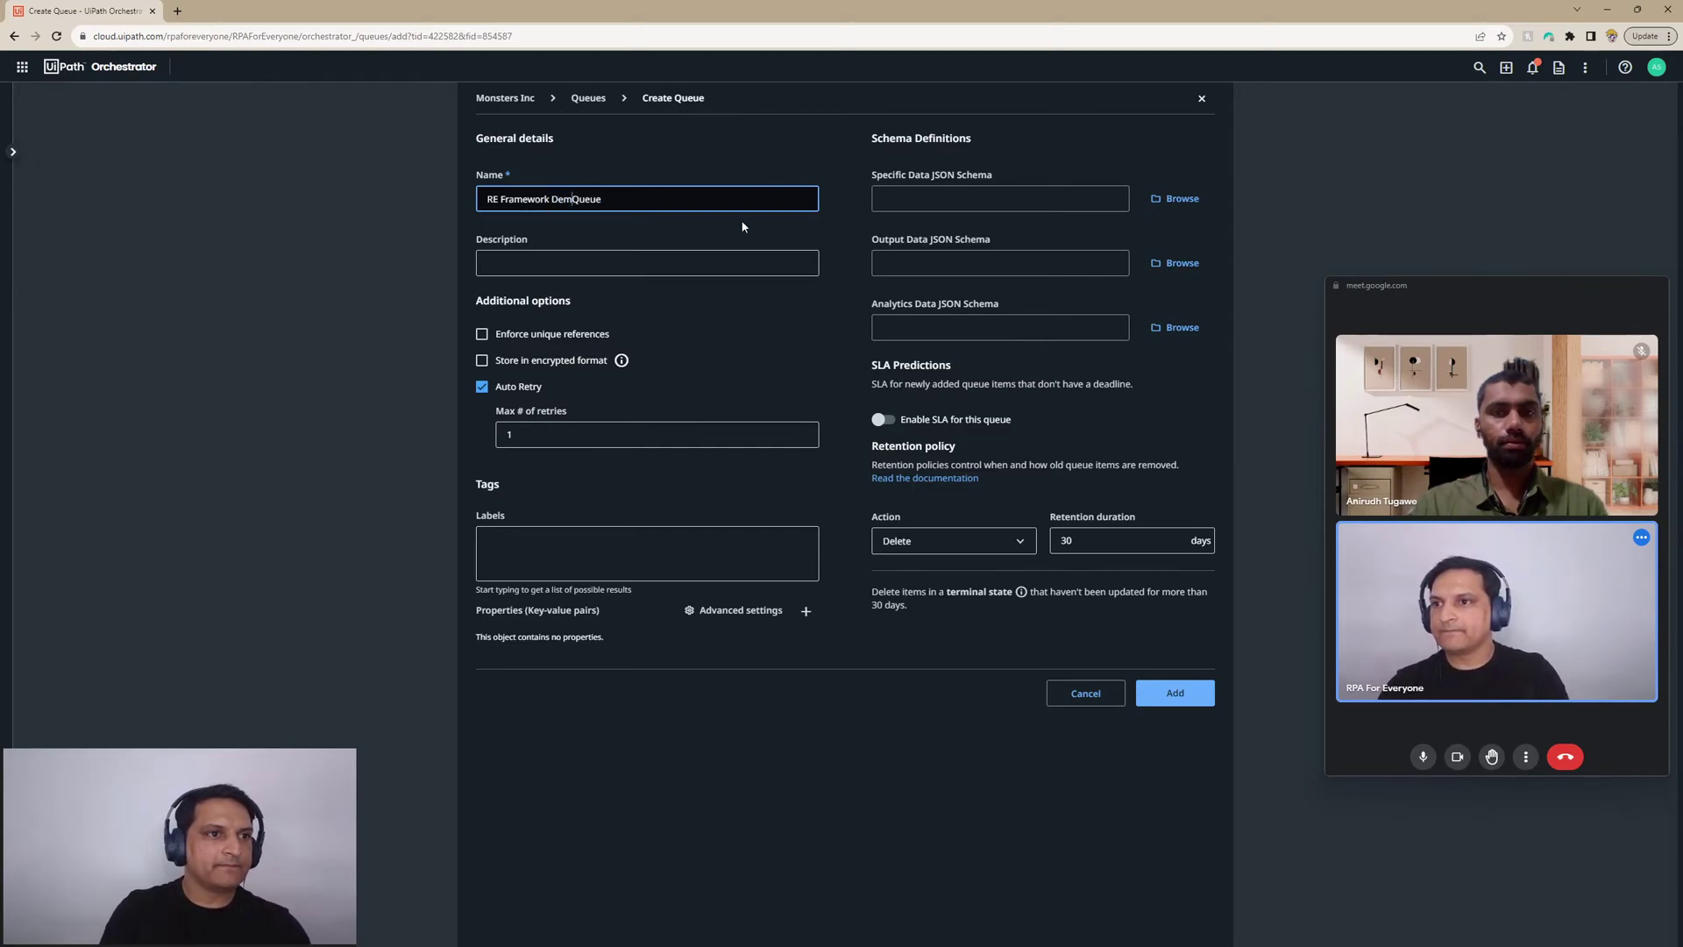
Leave the queue's description empty, disable Auto Retry, and add the queue to the folder
left_click(637, 256)
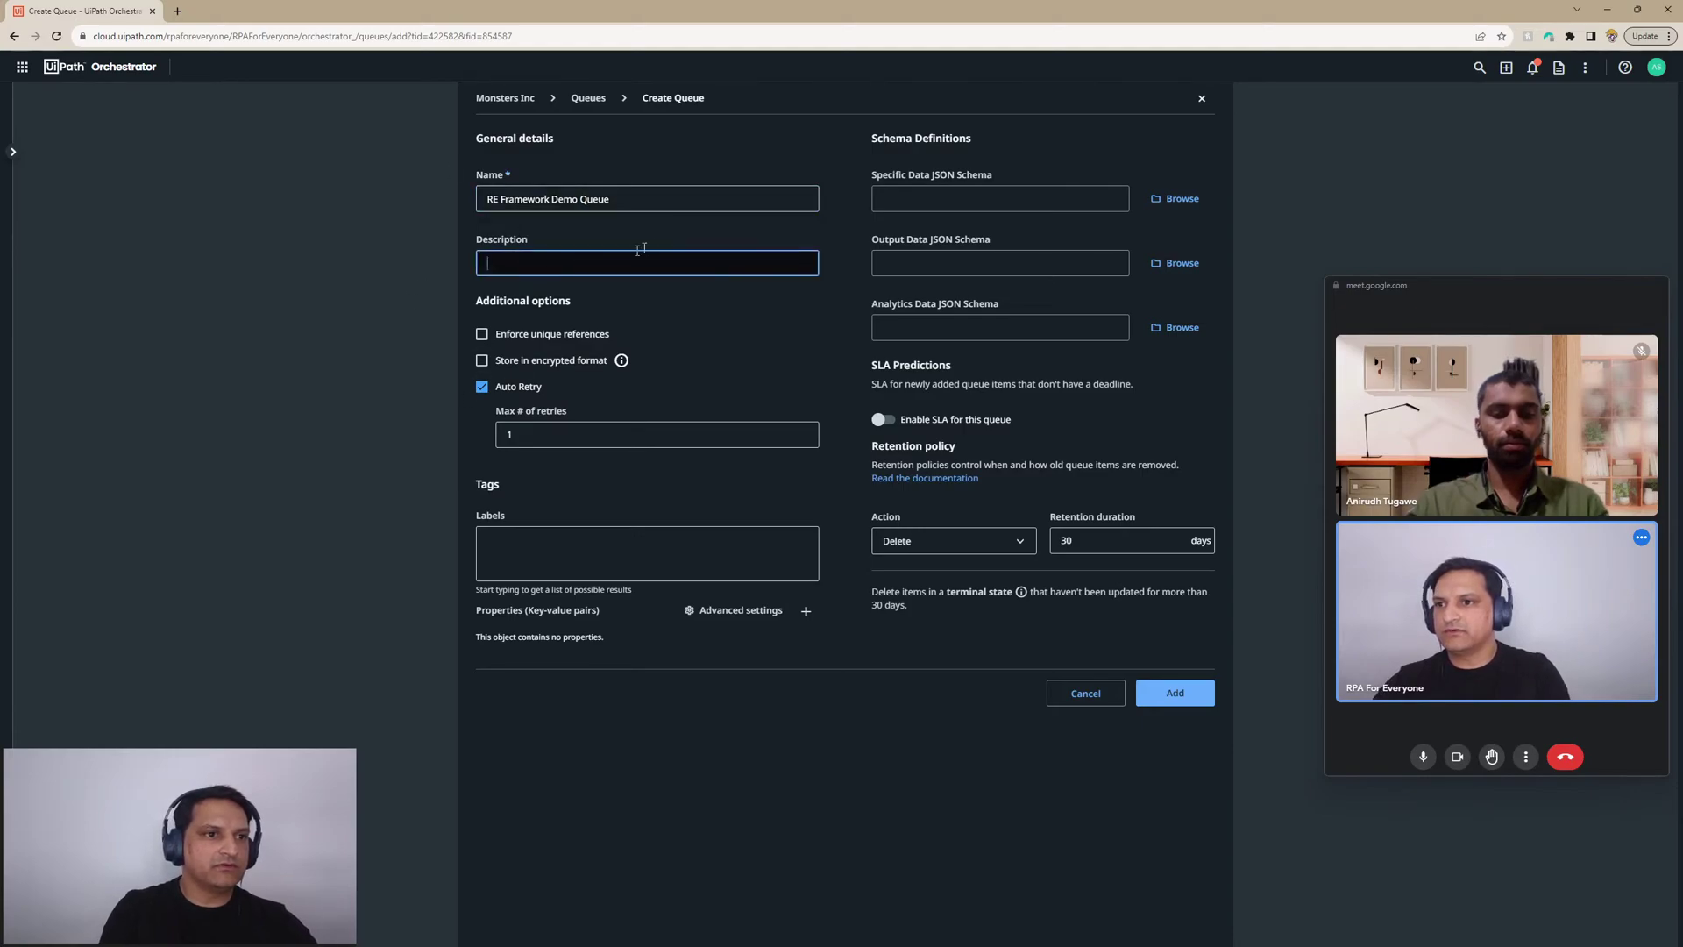
left_click(632, 292)
triple_click(635, 196)
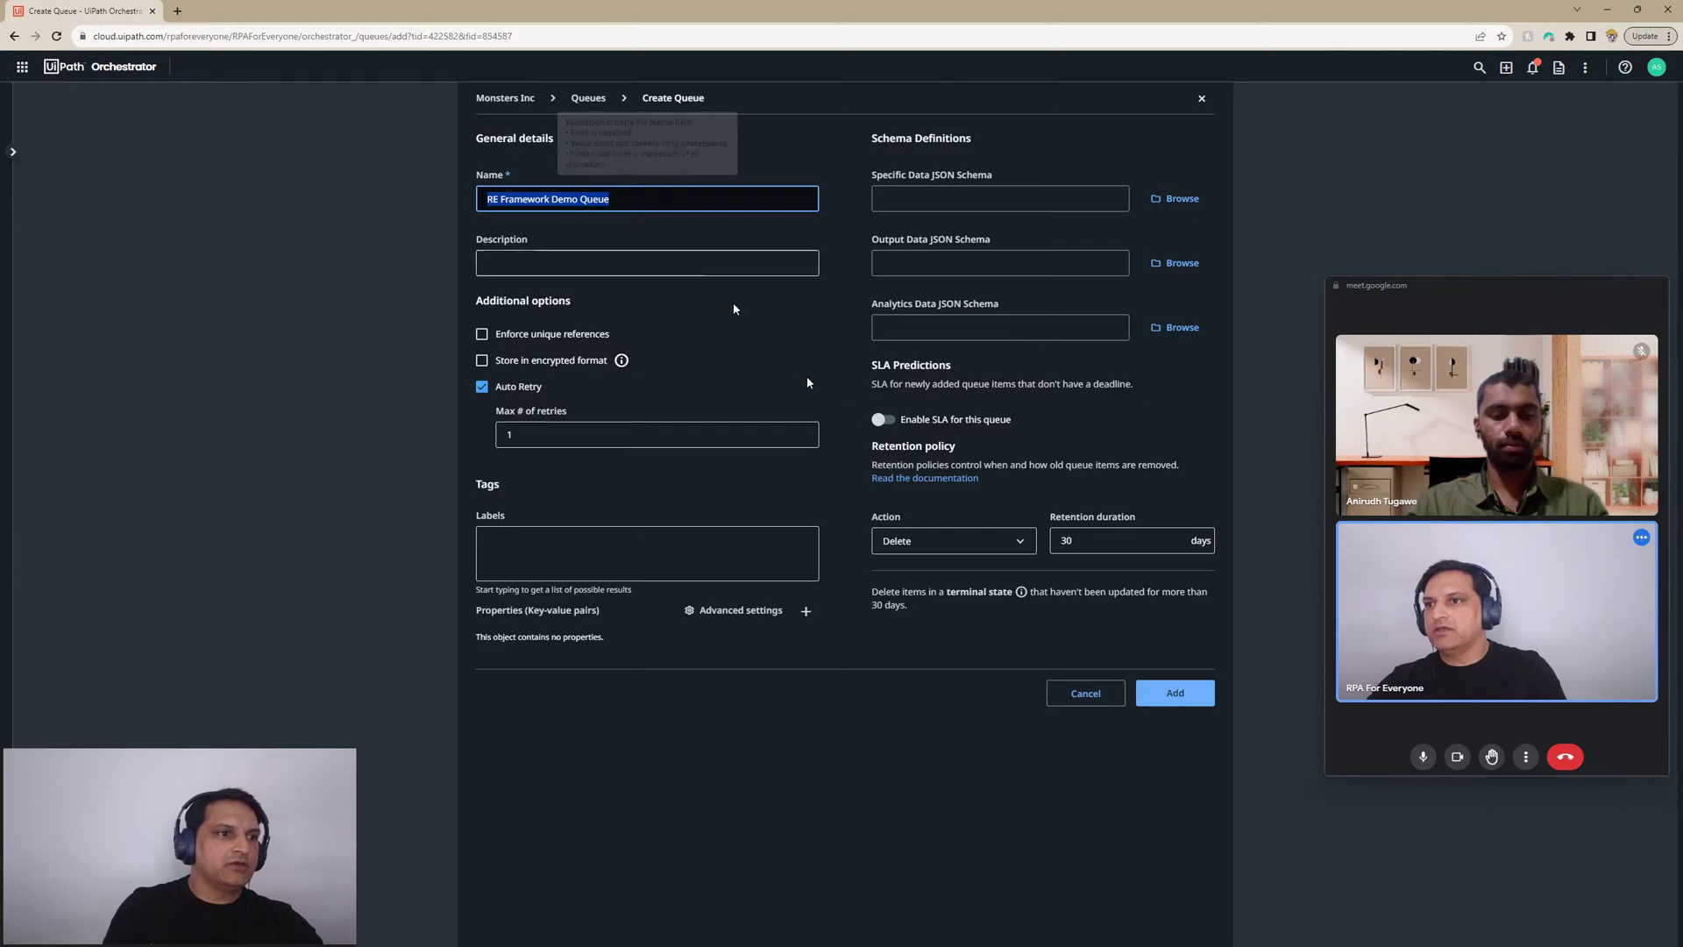
left_click(483, 387)
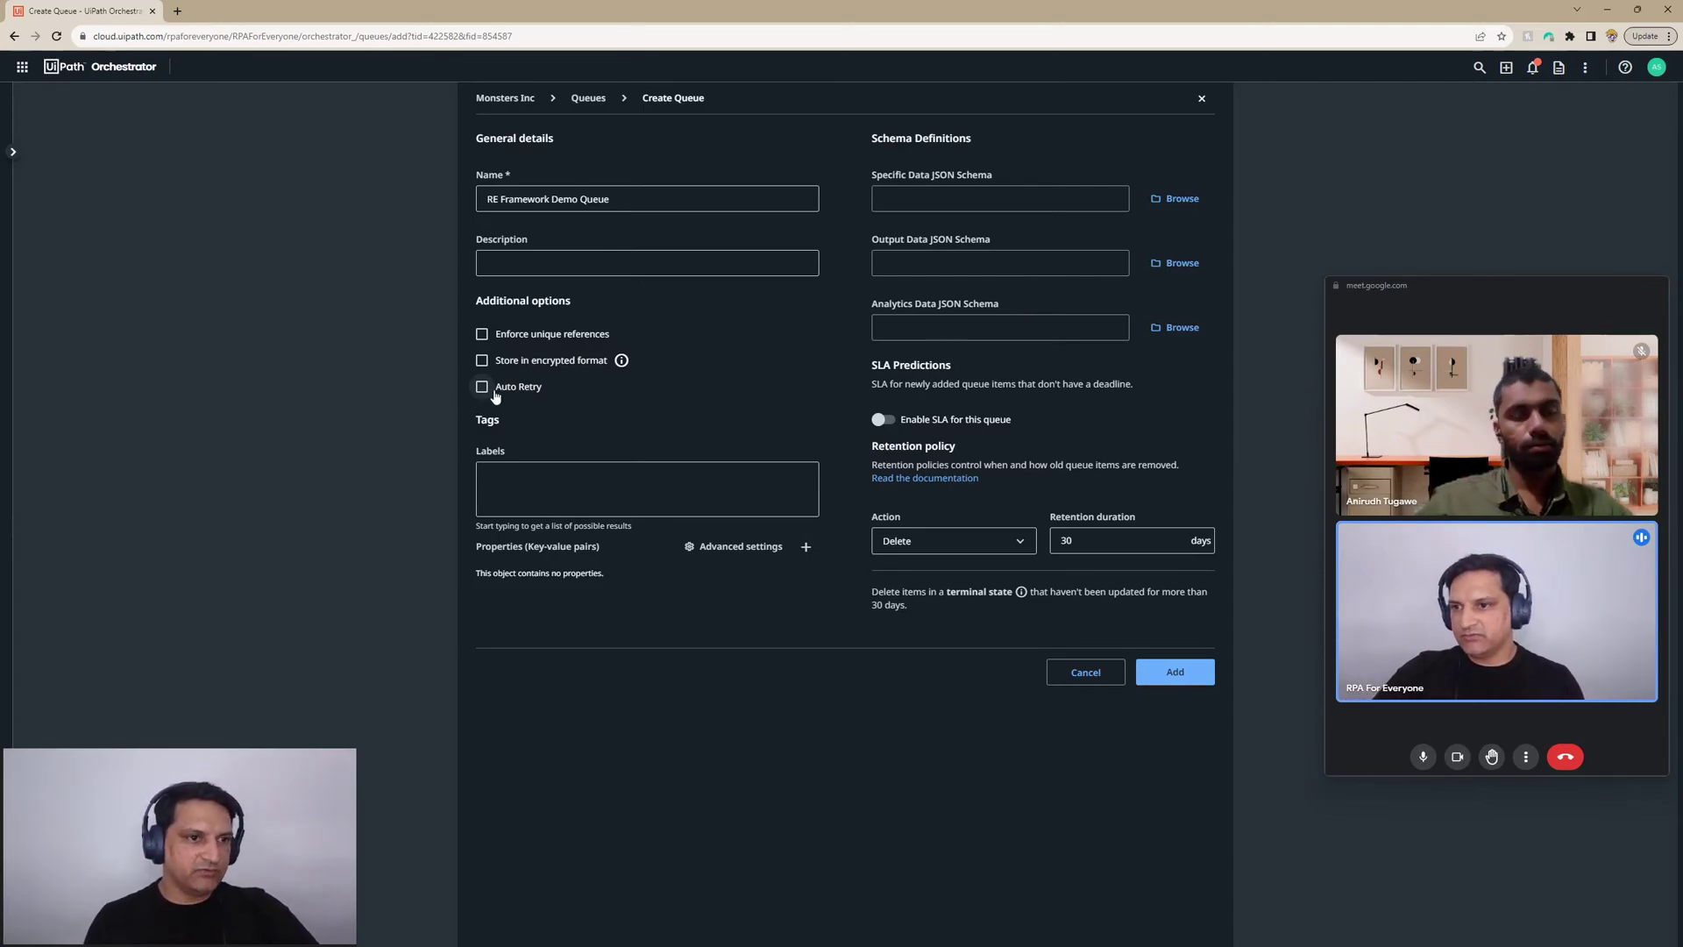
left_click(1190, 680)
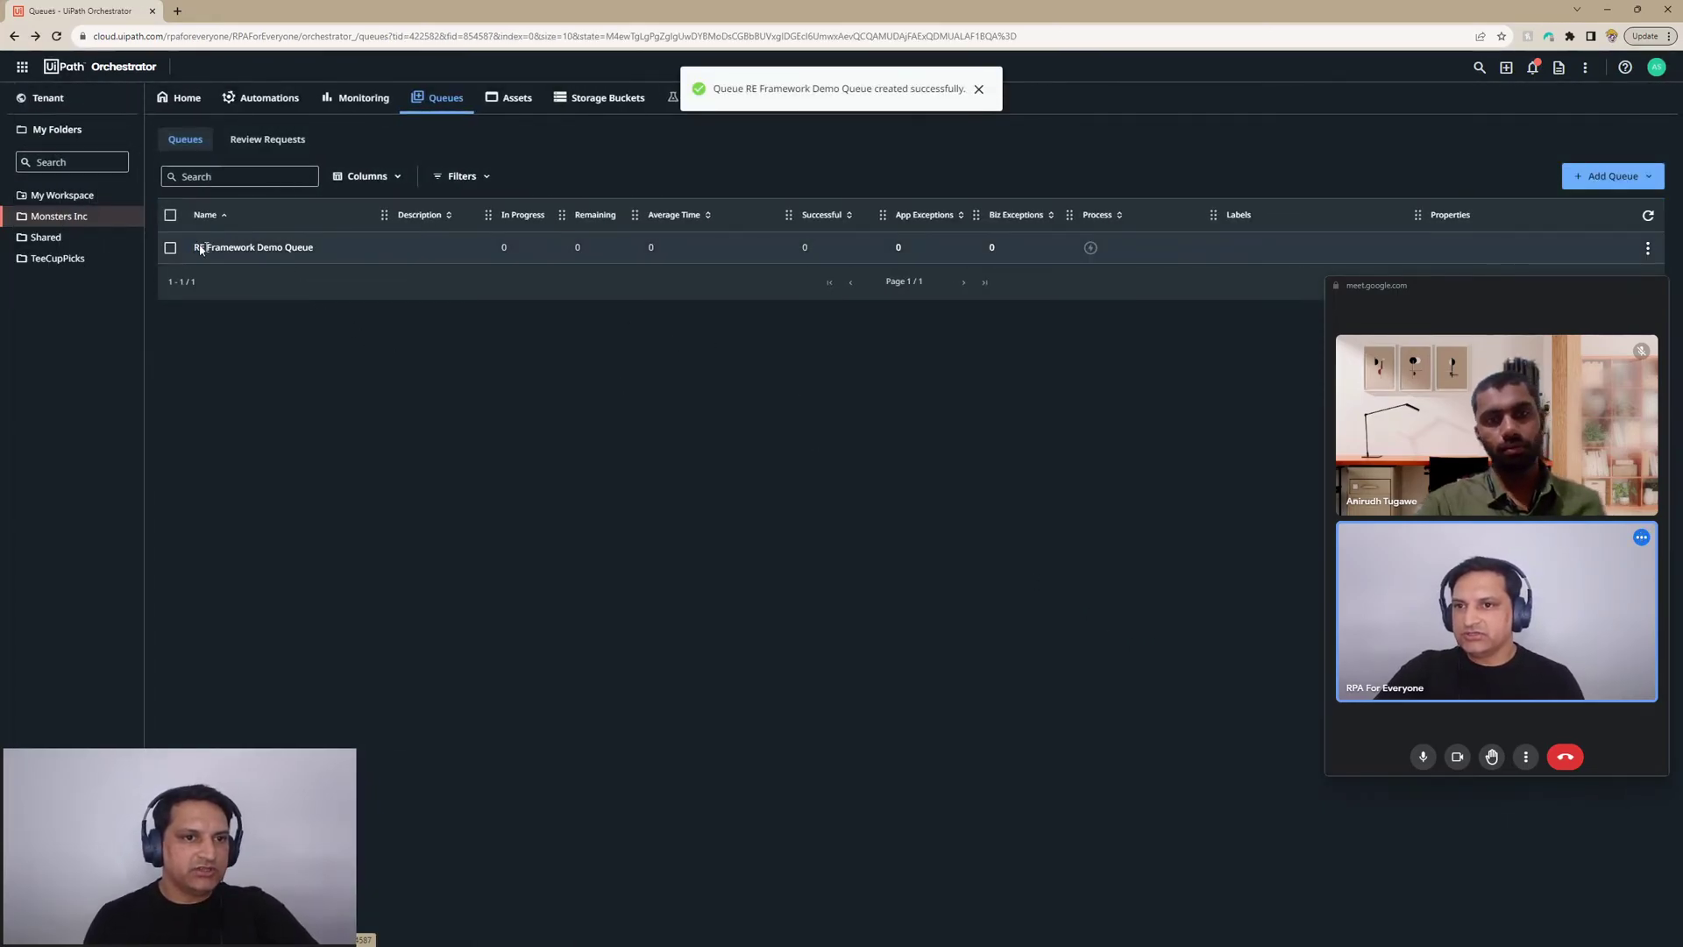
Copy the queue name RE Framework Demo Queue into the OrchestratorQueueName value cell B2 of Config.xlsx in Excel, keeping the destination formatting
left_click_drag(196, 247, 315, 248)
key("ctrl+c")
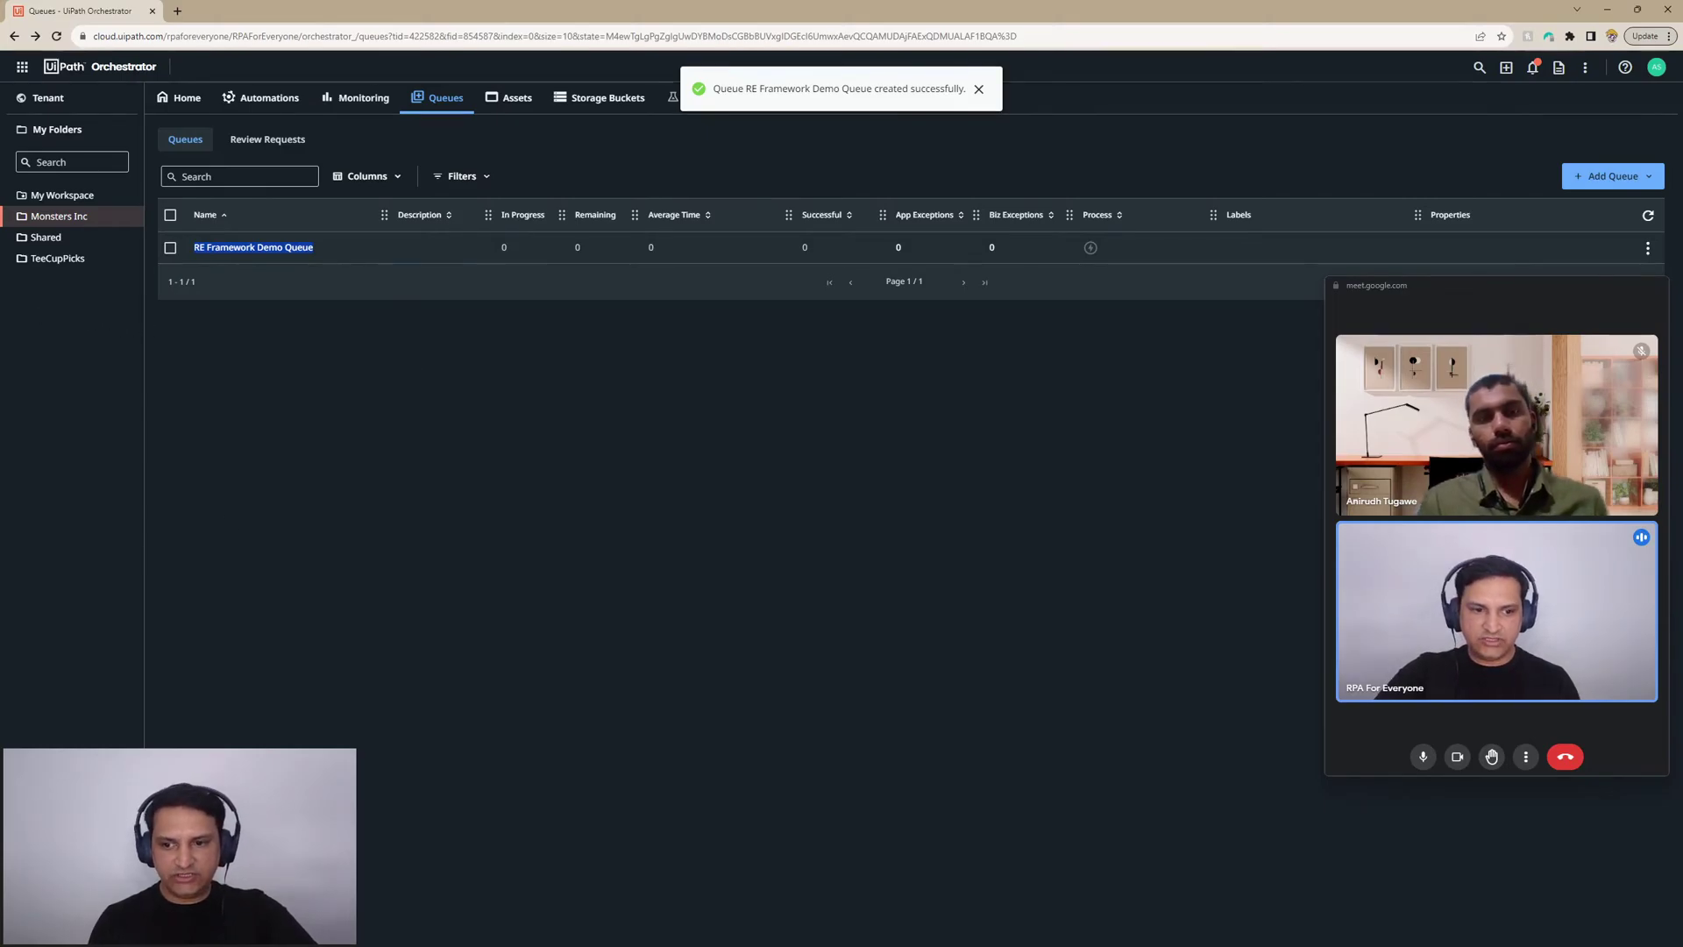
key("alt+Tab")
key("alt+Tab")
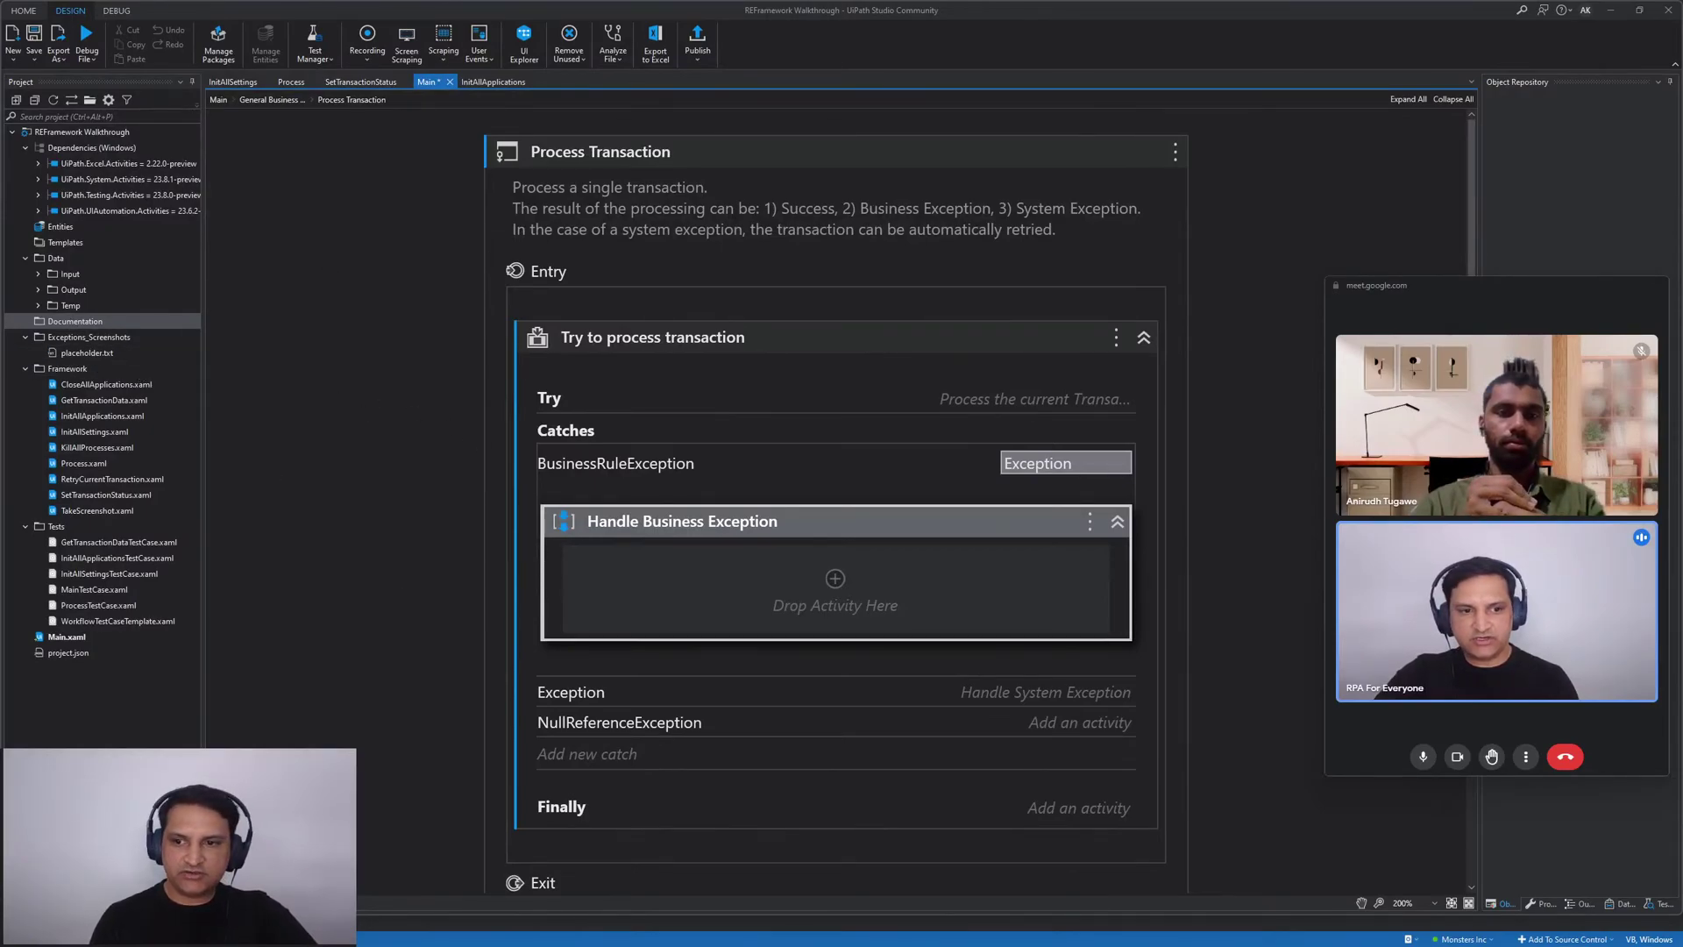
key("alt+Tab")
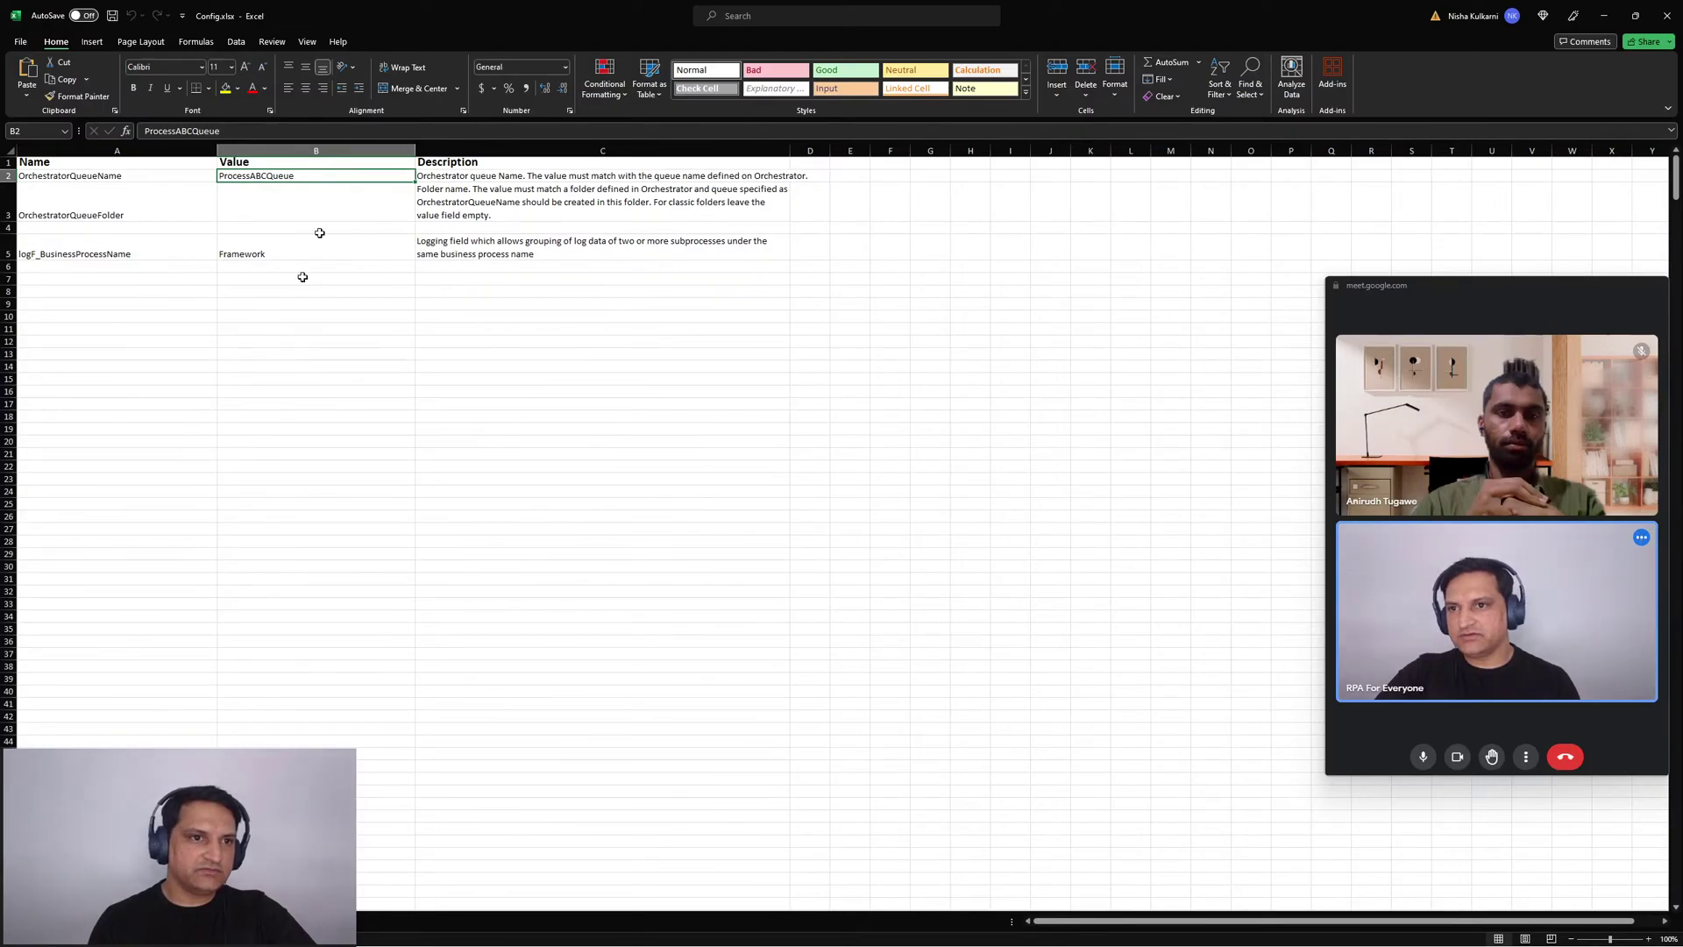
key("ctrl+v")
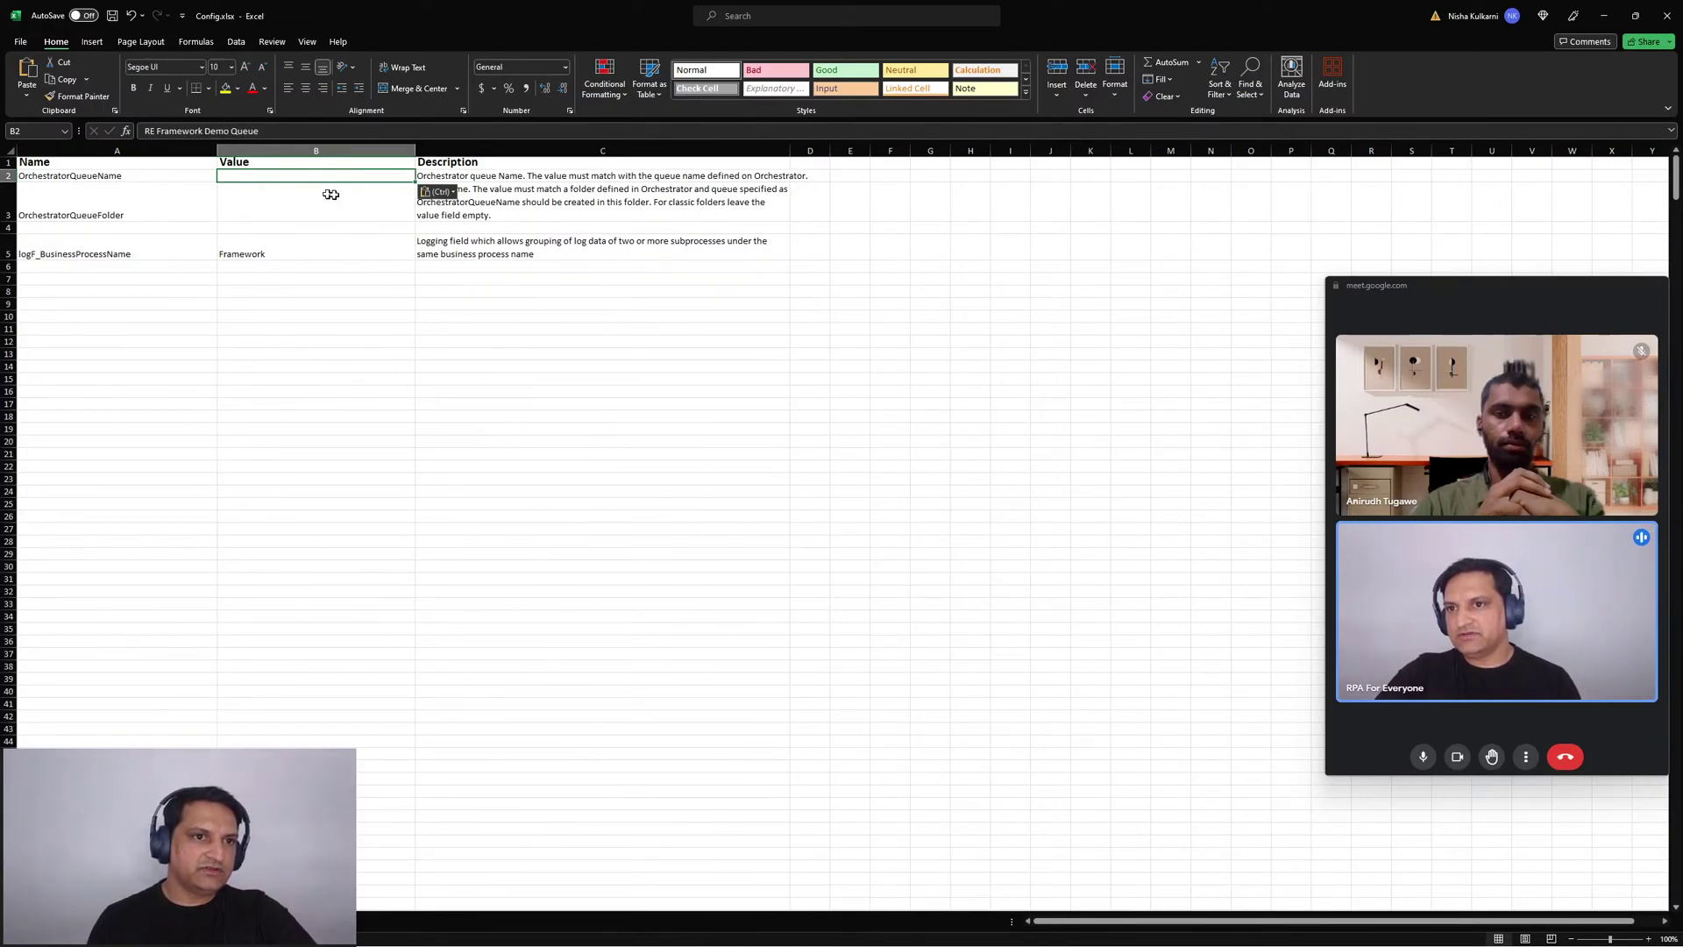
left_click(438, 191)
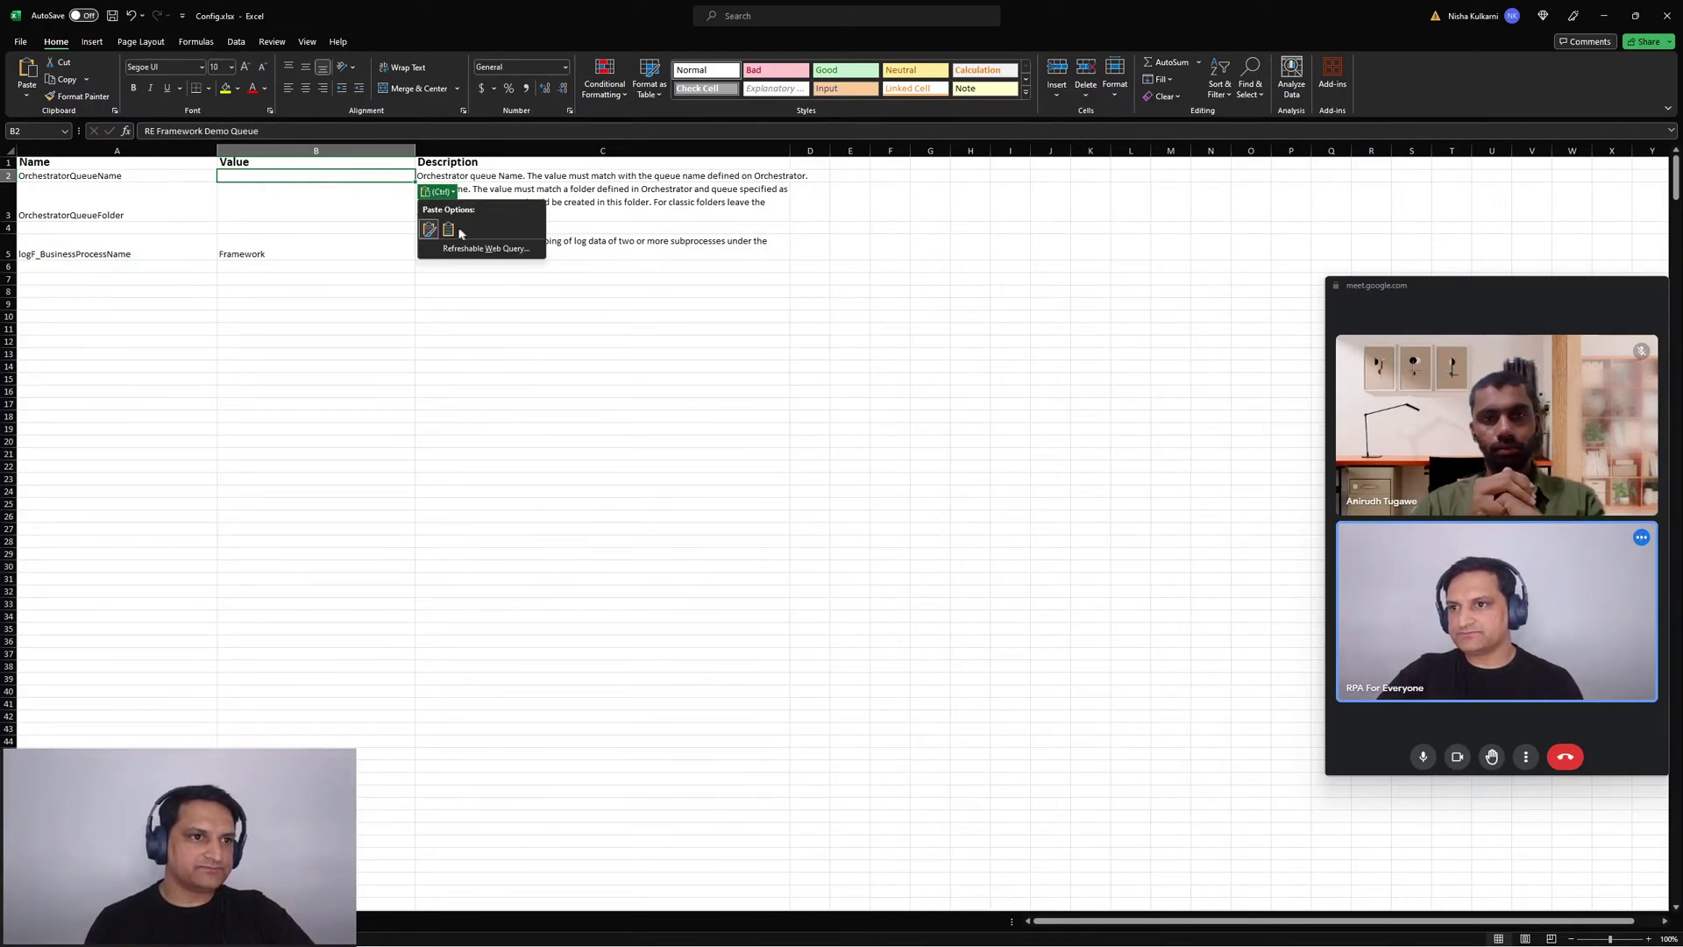
left_click(449, 230)
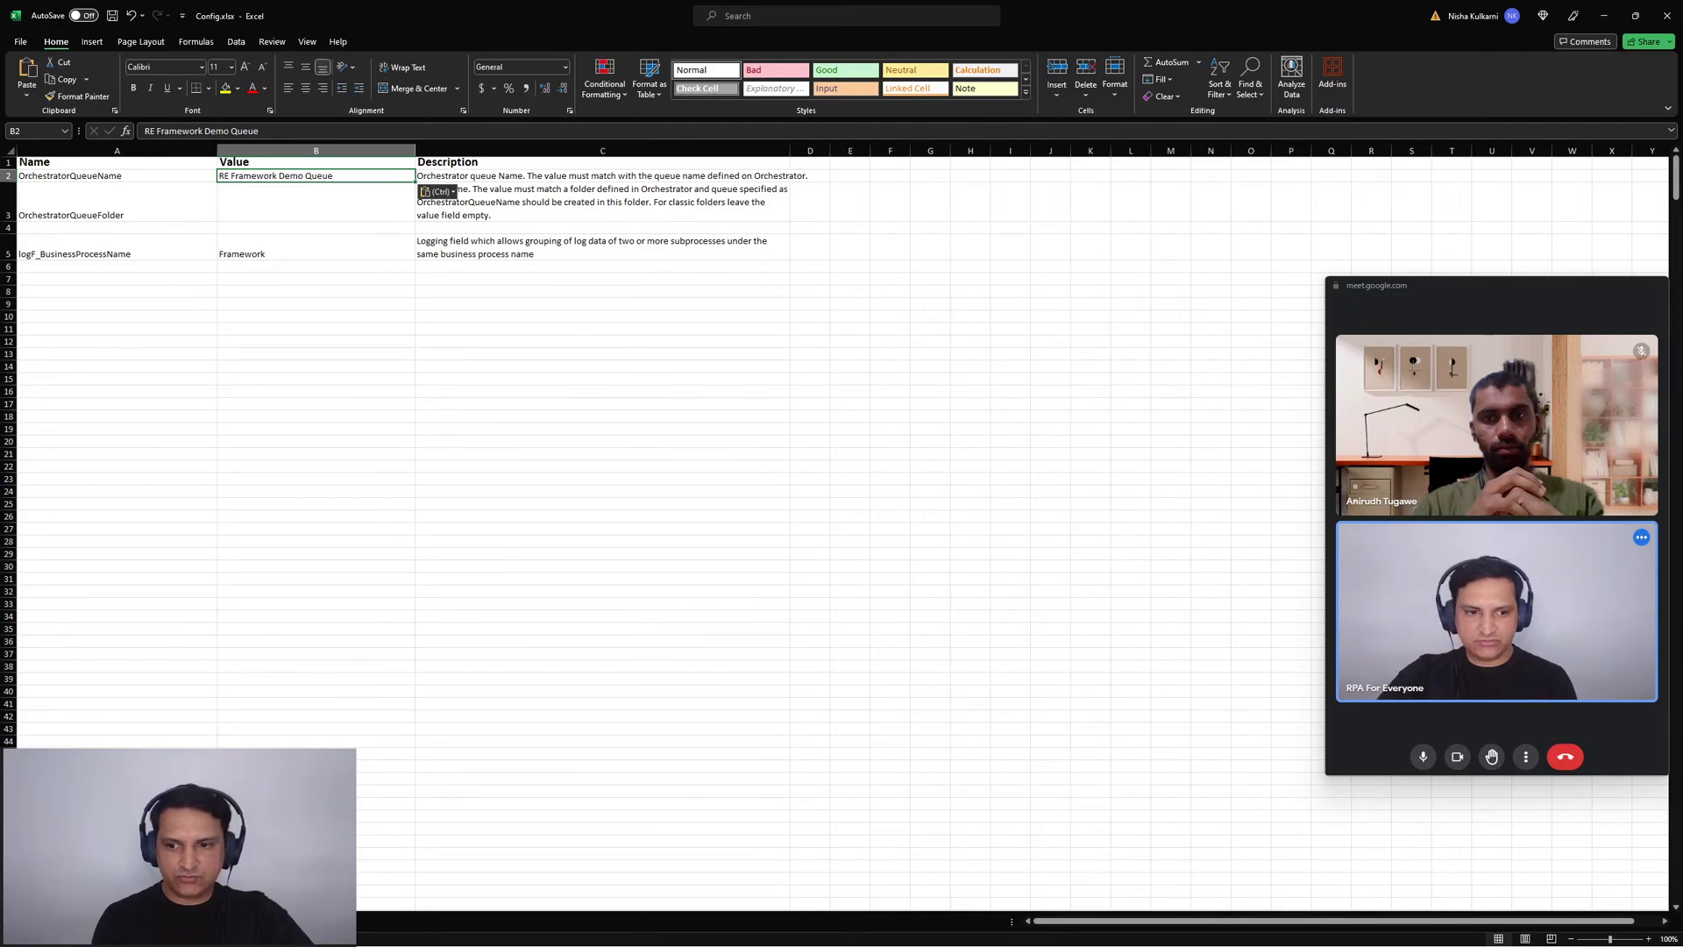
Compare the queue name in Orchestrator with the OrchestratorQueueName value in Config.xlsx
key("alt+F4")
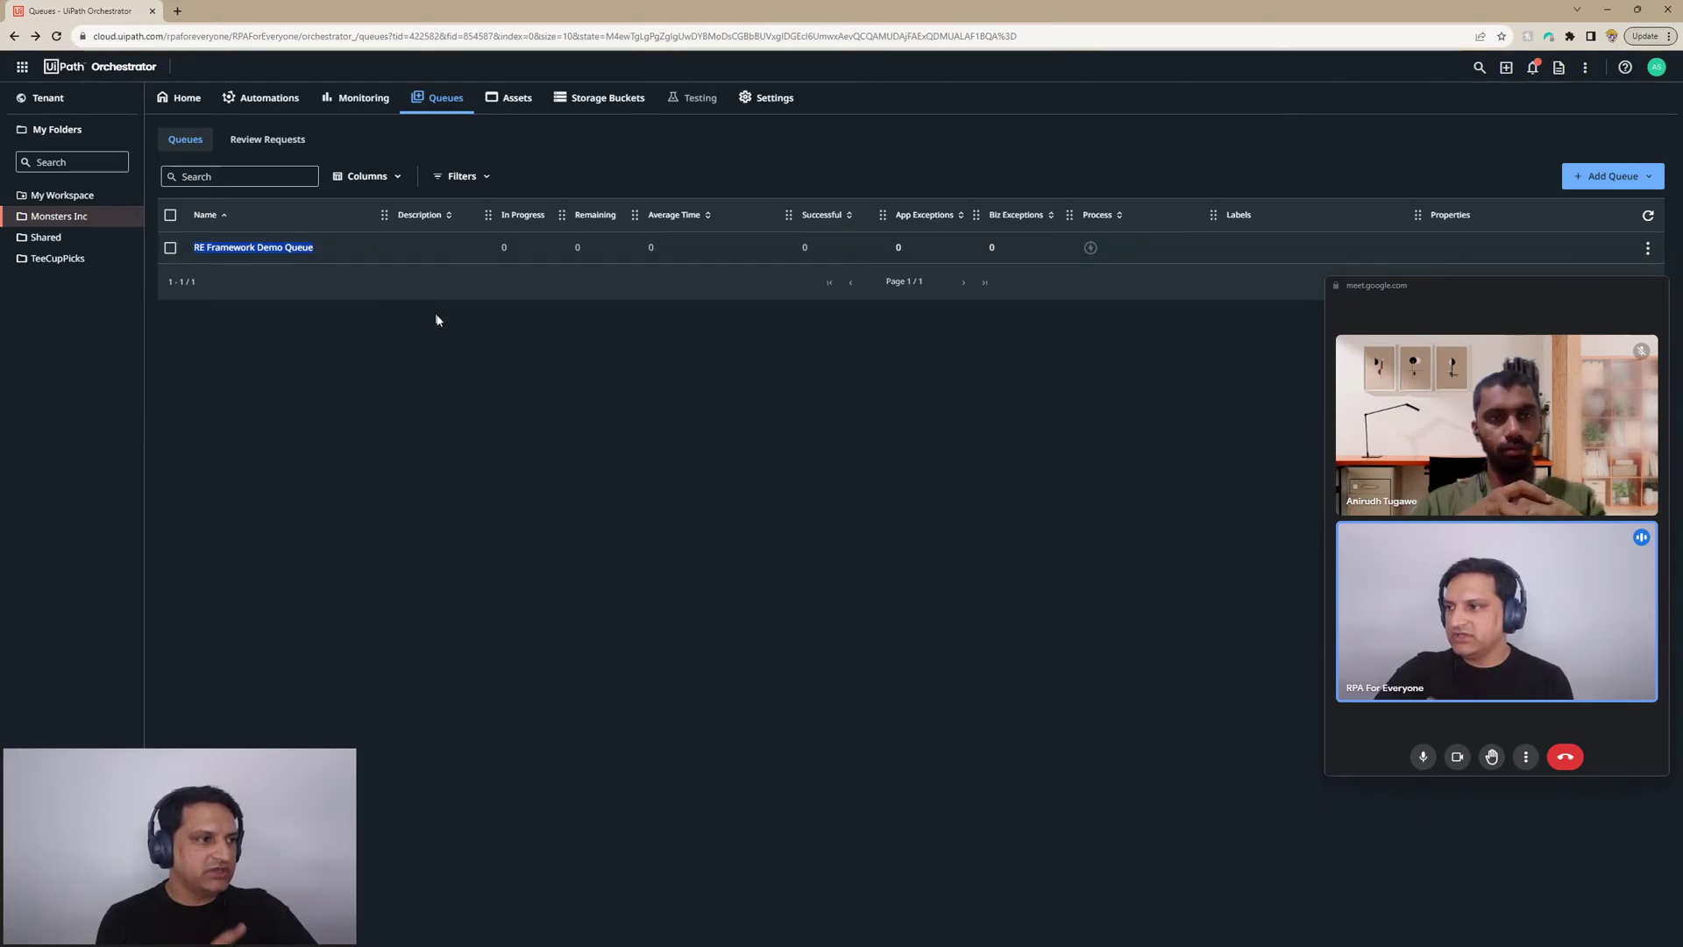
key("alt+Tab")
key("ctrl+v")
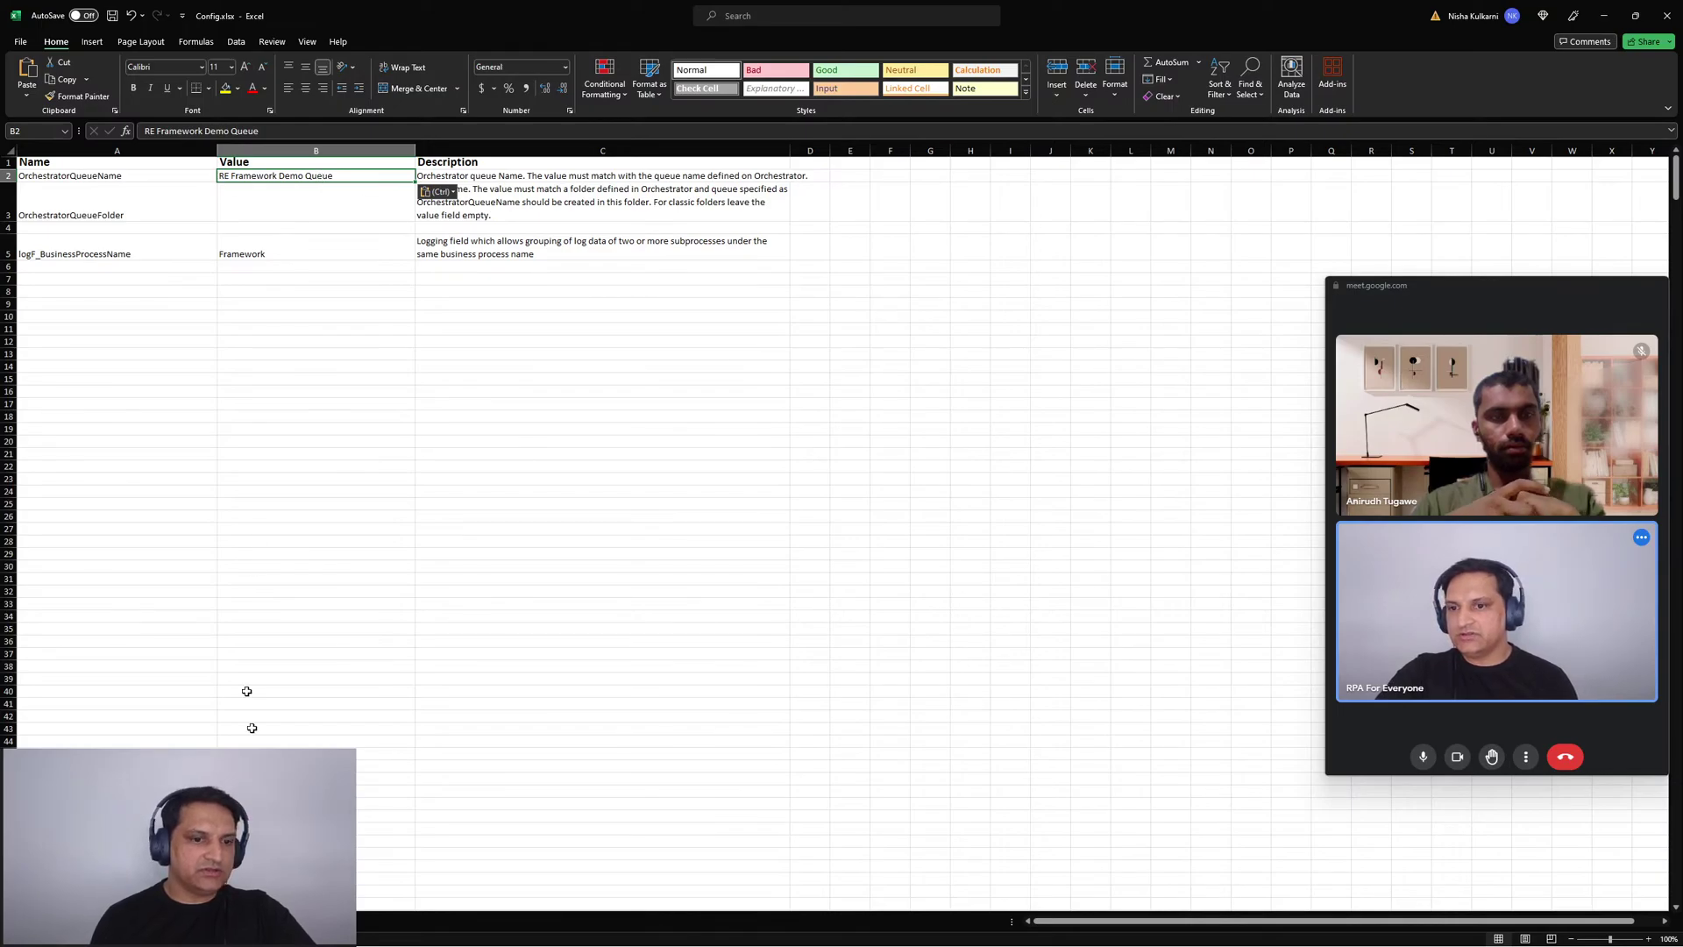
Switch to UiPath Studio and examine how InitAllSettings reads the config sheets, including the in_ConfigFile argument and the configuration row loop
key("alt+Tab")
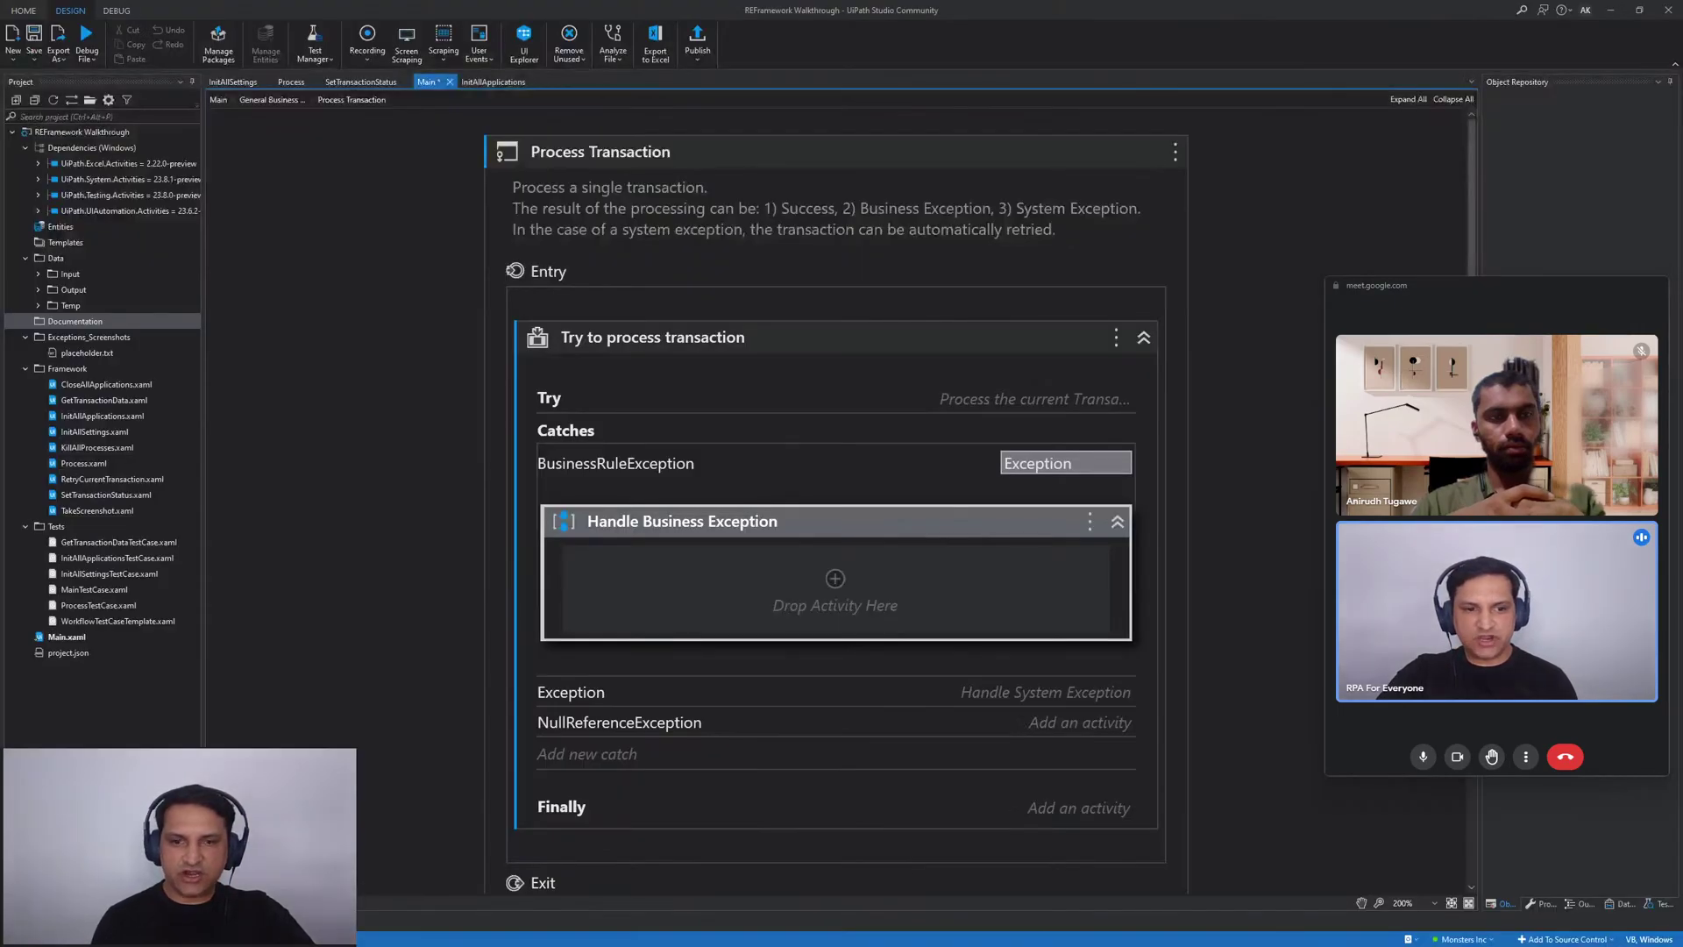
left_click(312, 344)
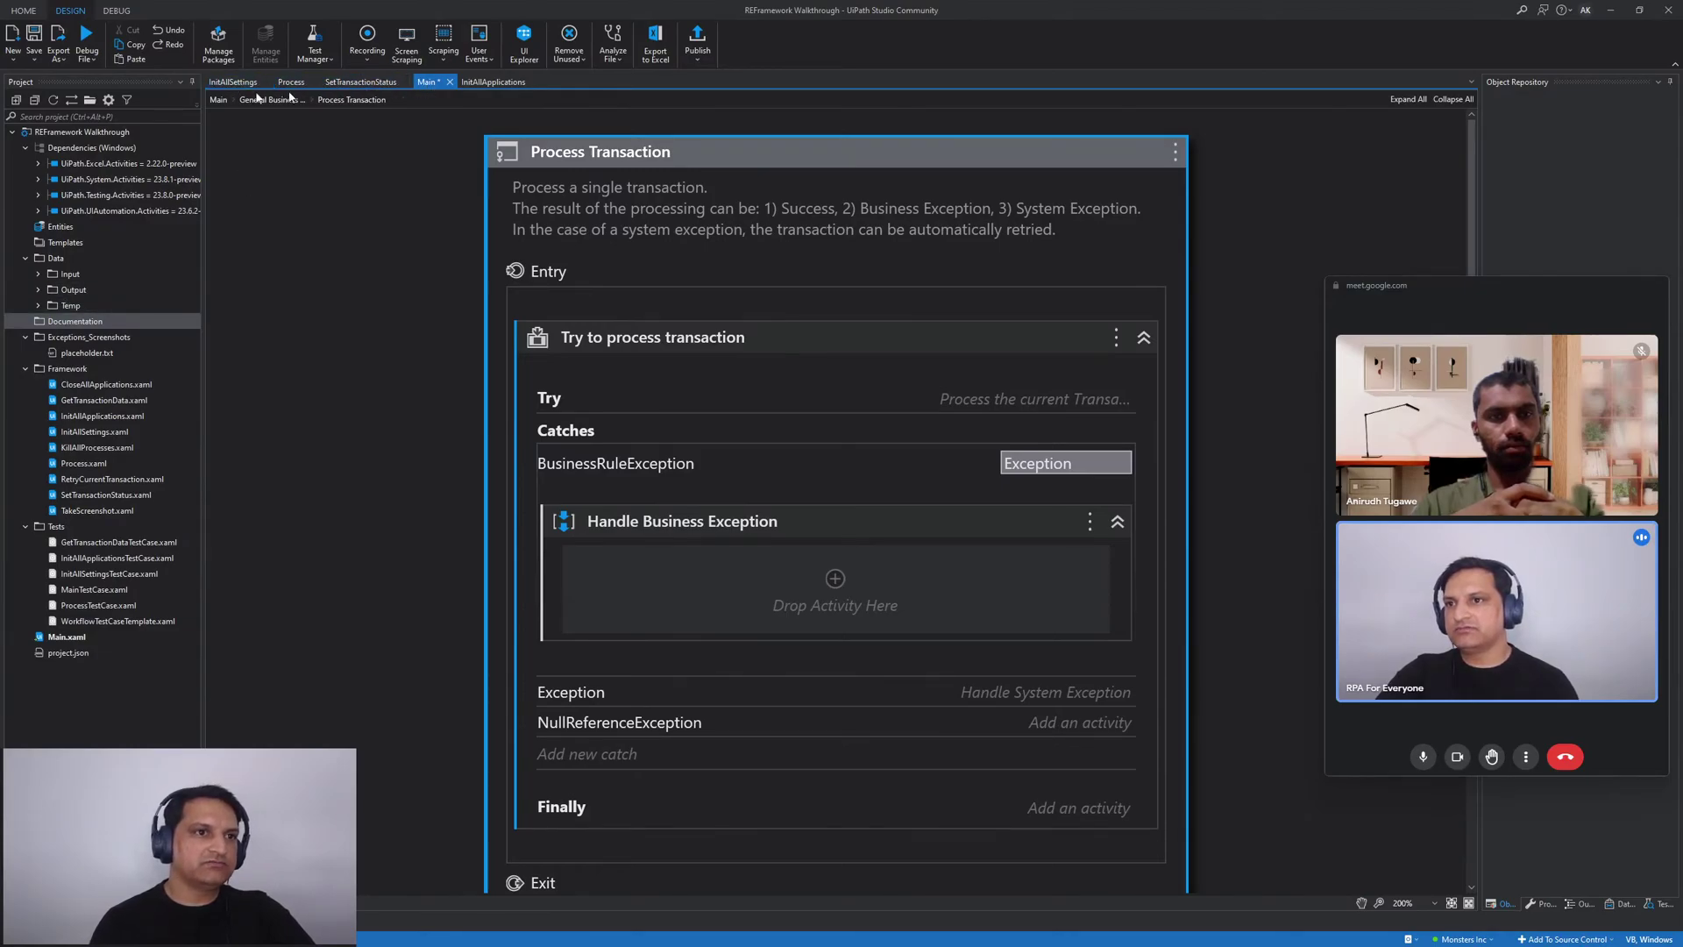
left_click(232, 82)
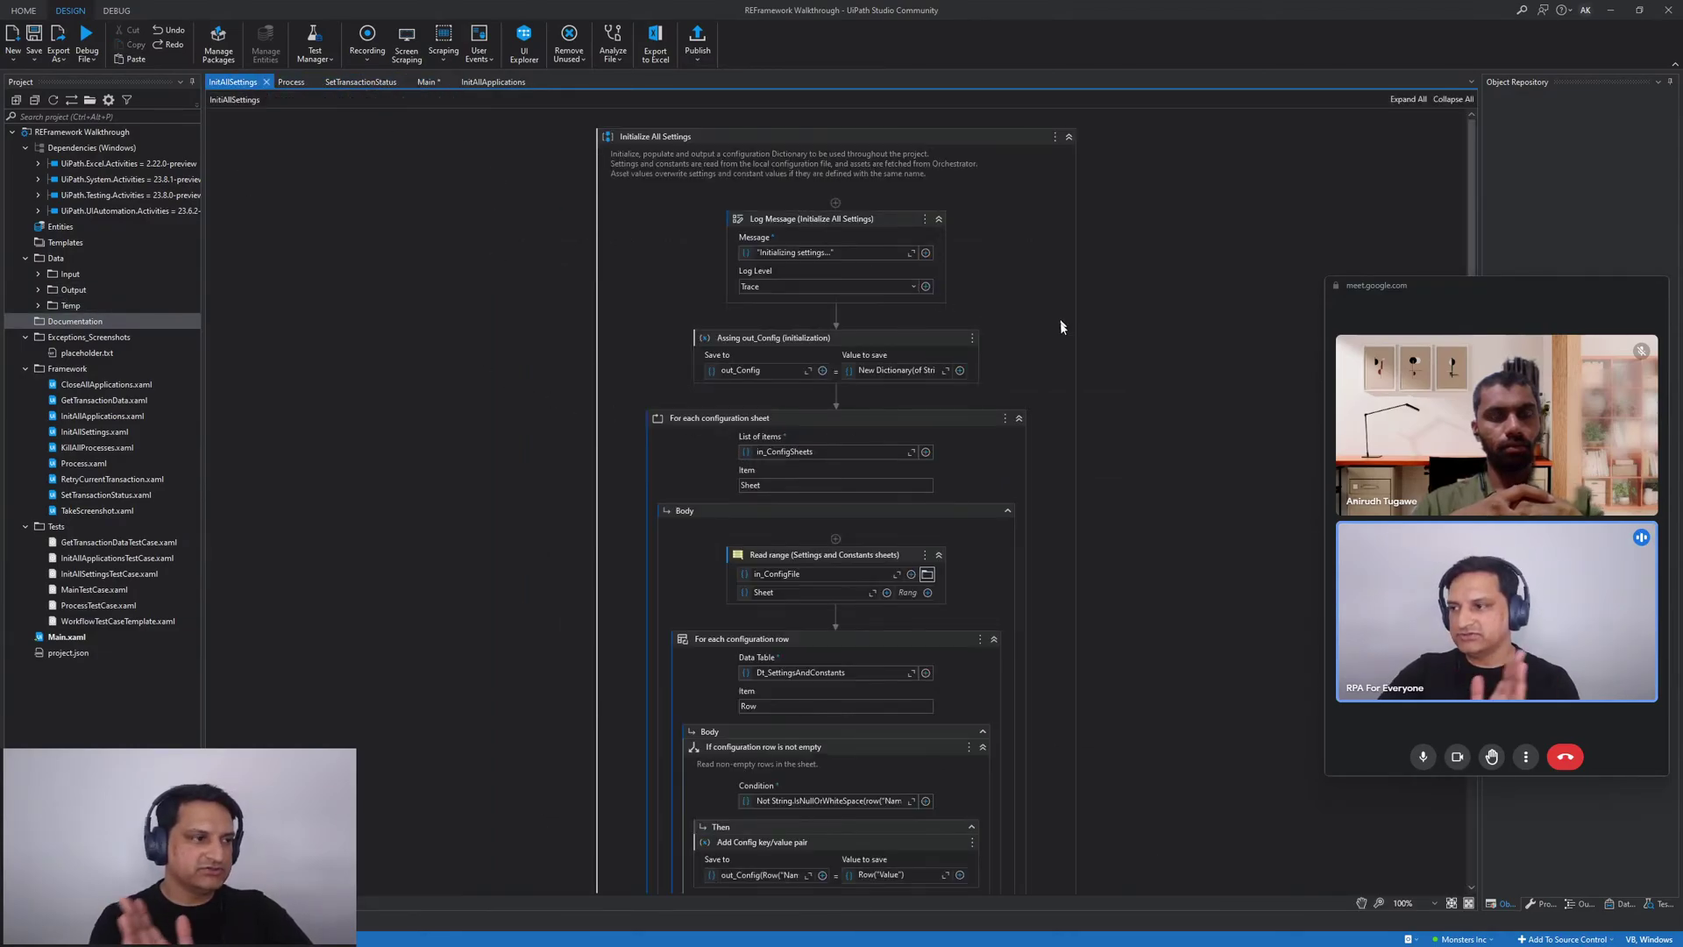
scroll(745, 210, "down", 1)
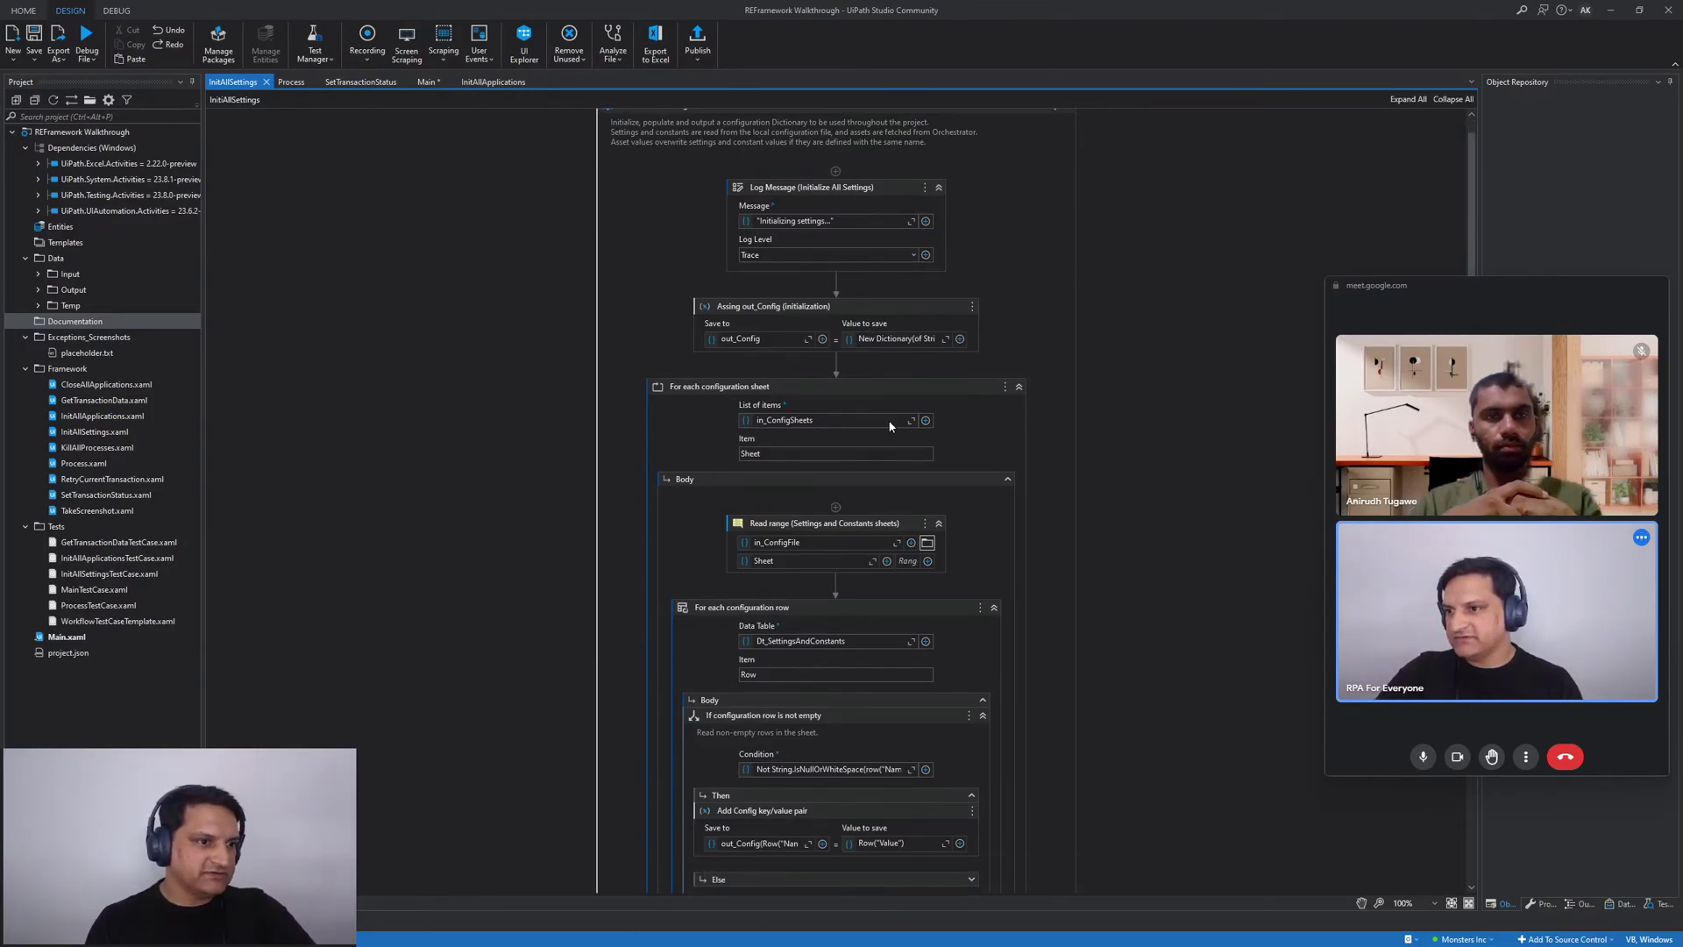
left_click(819, 540)
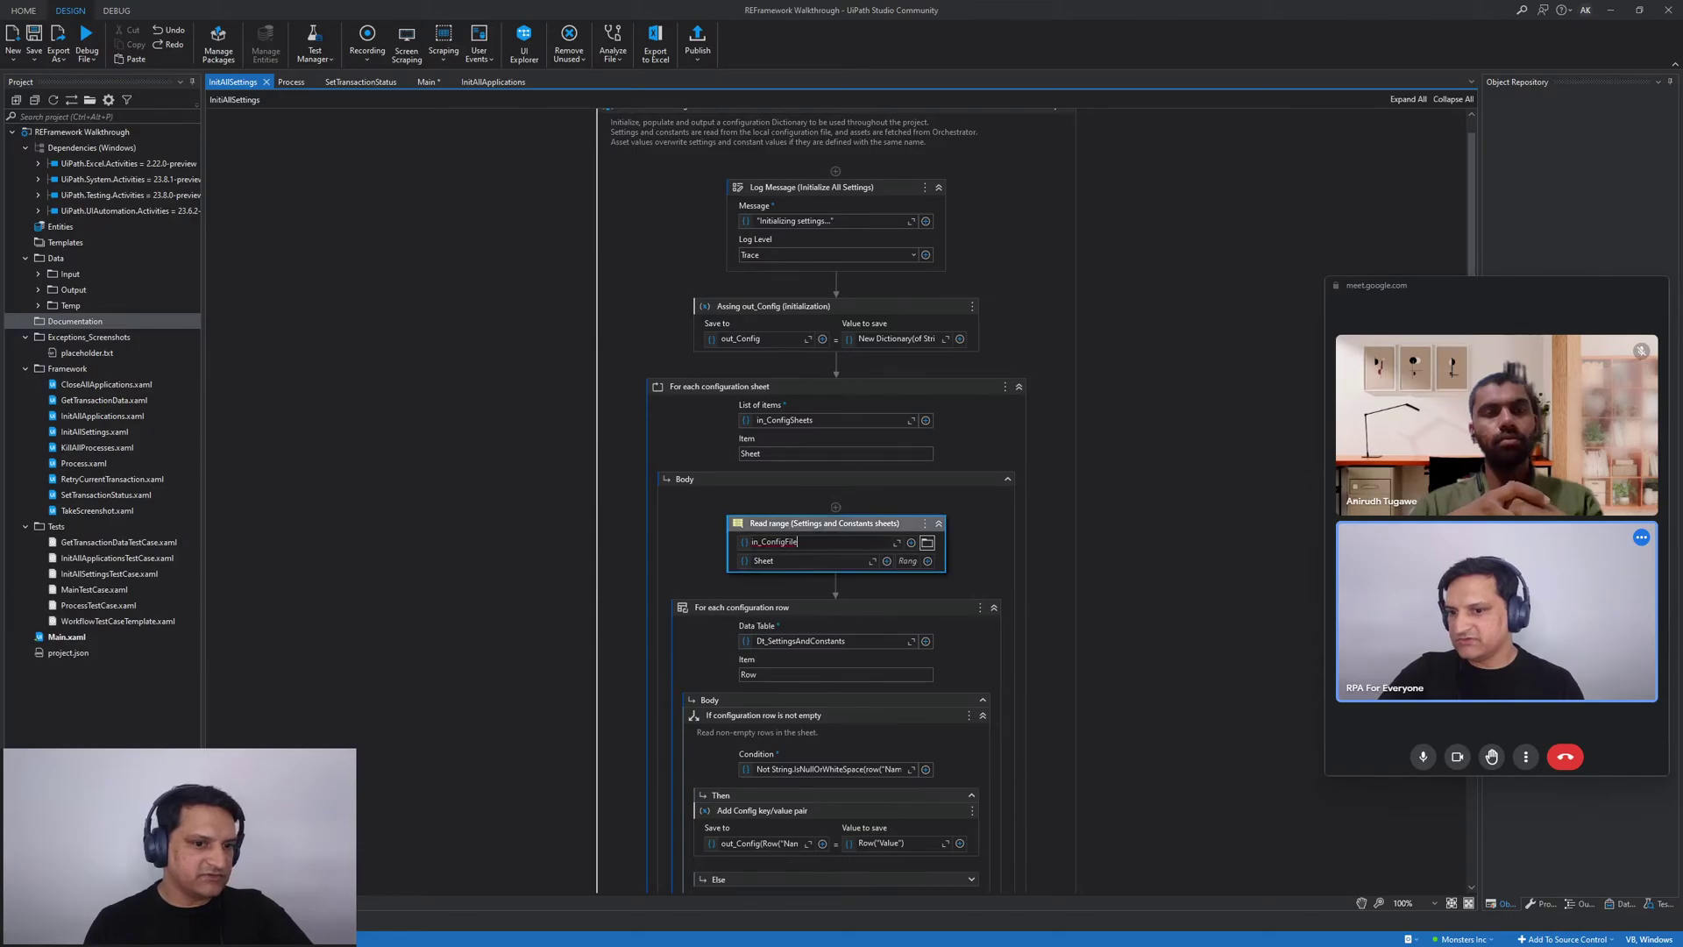
left_click(274, 903)
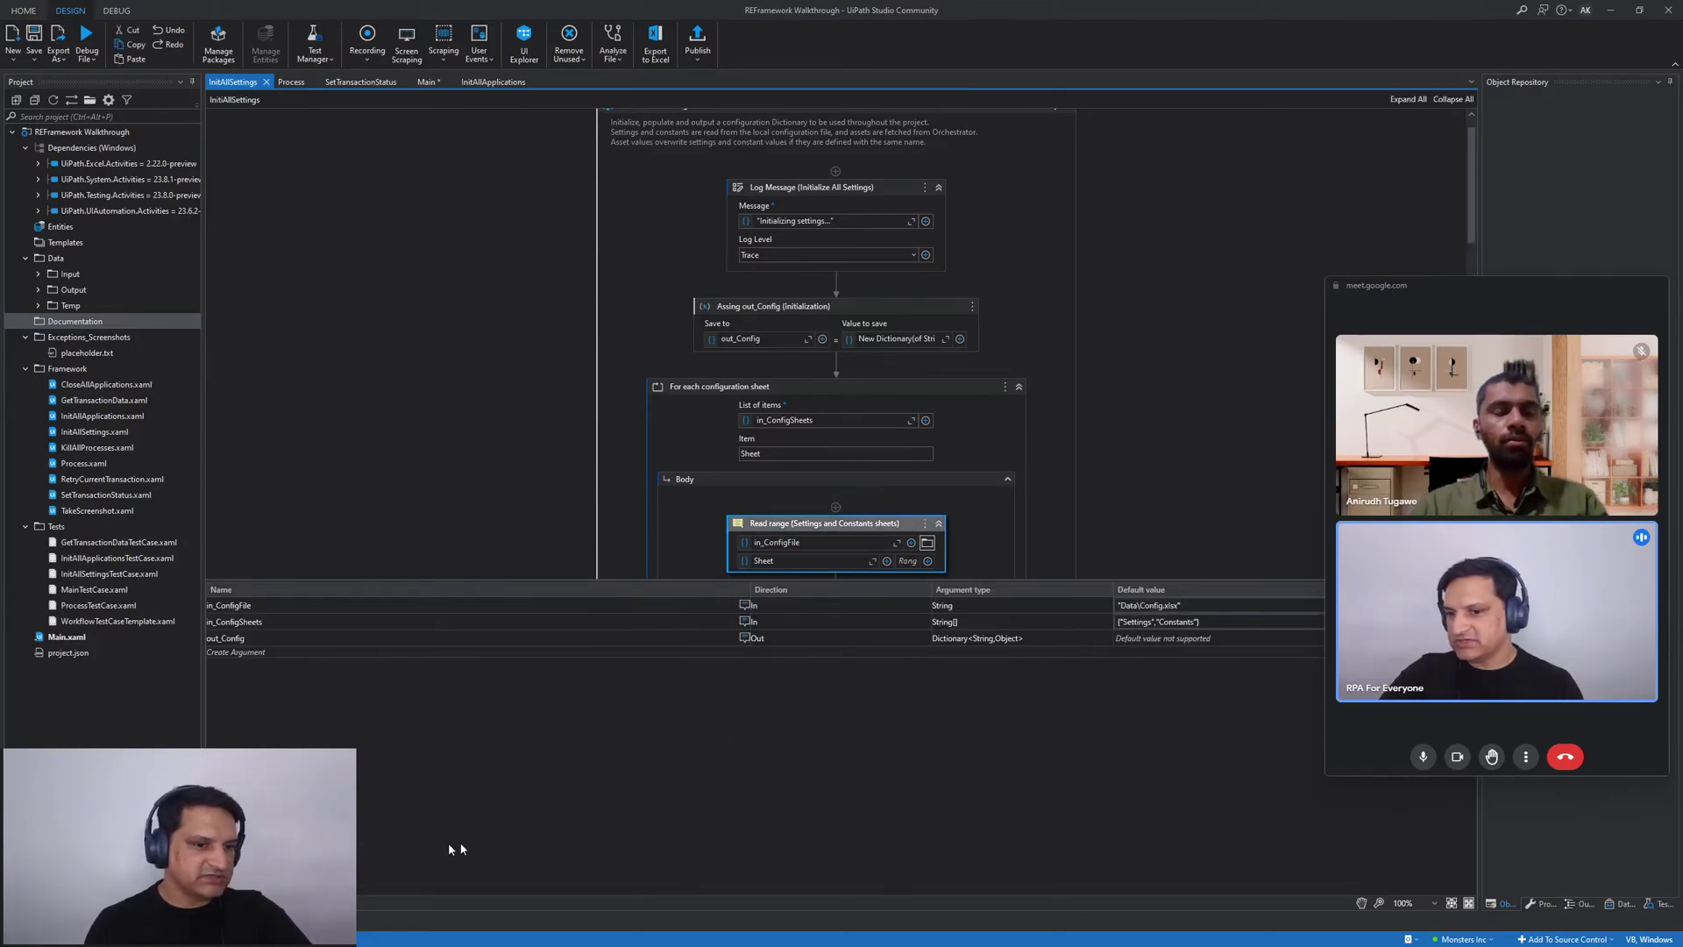
left_click(274, 903)
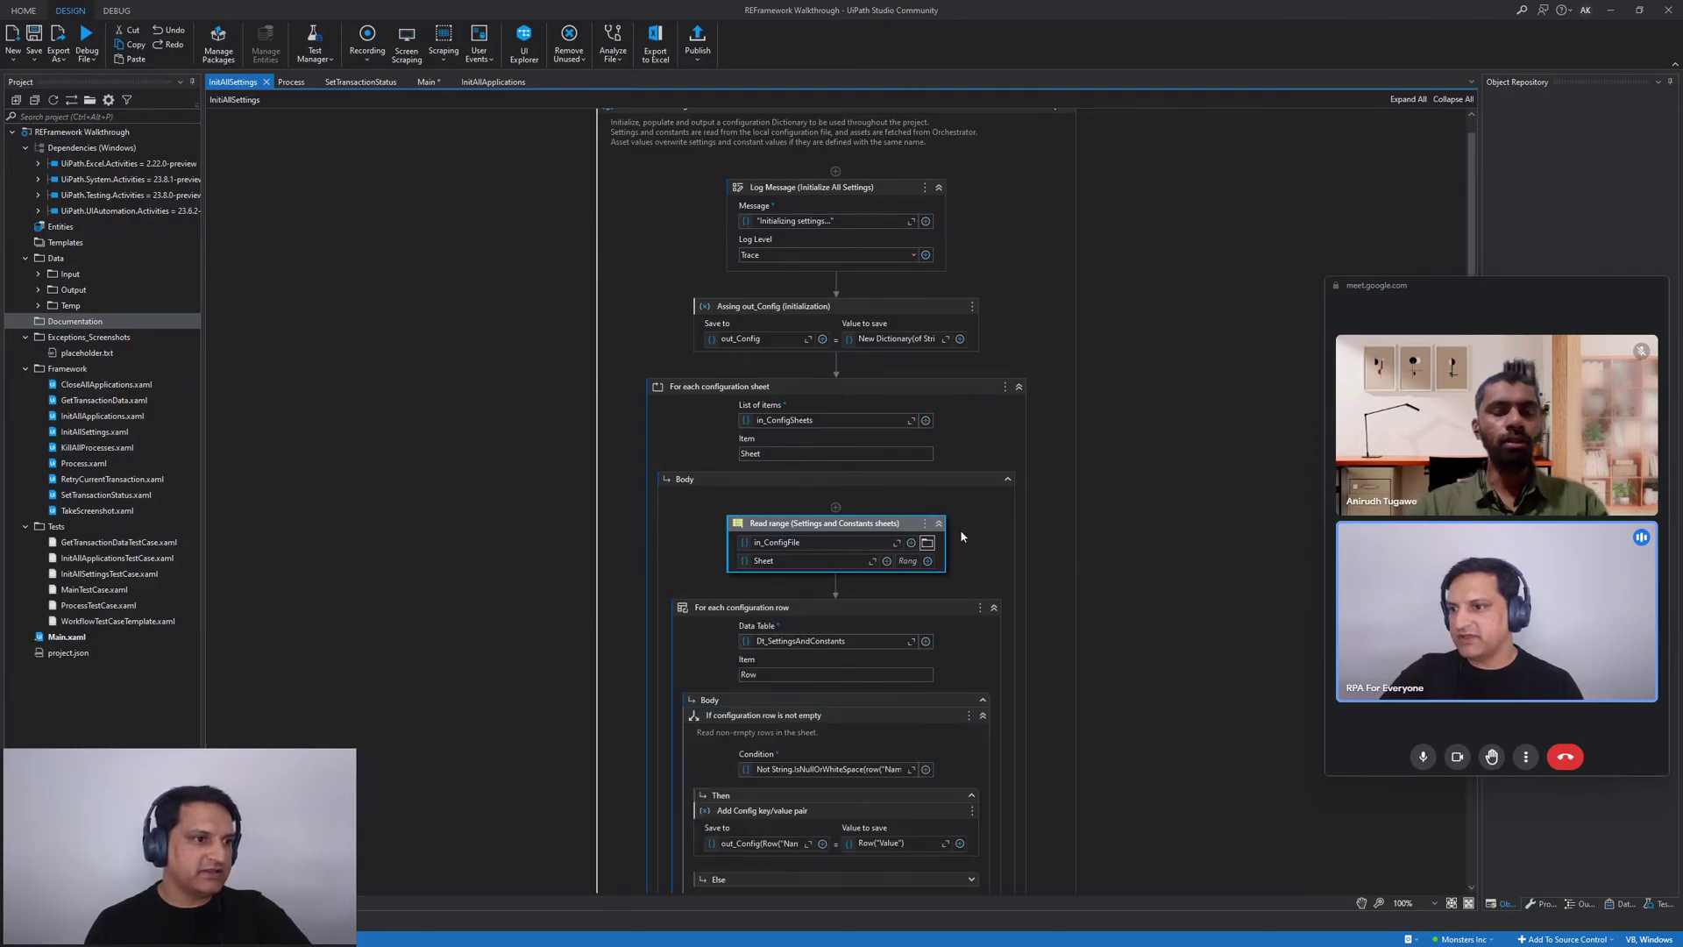
scroll(991, 572, "down", 3)
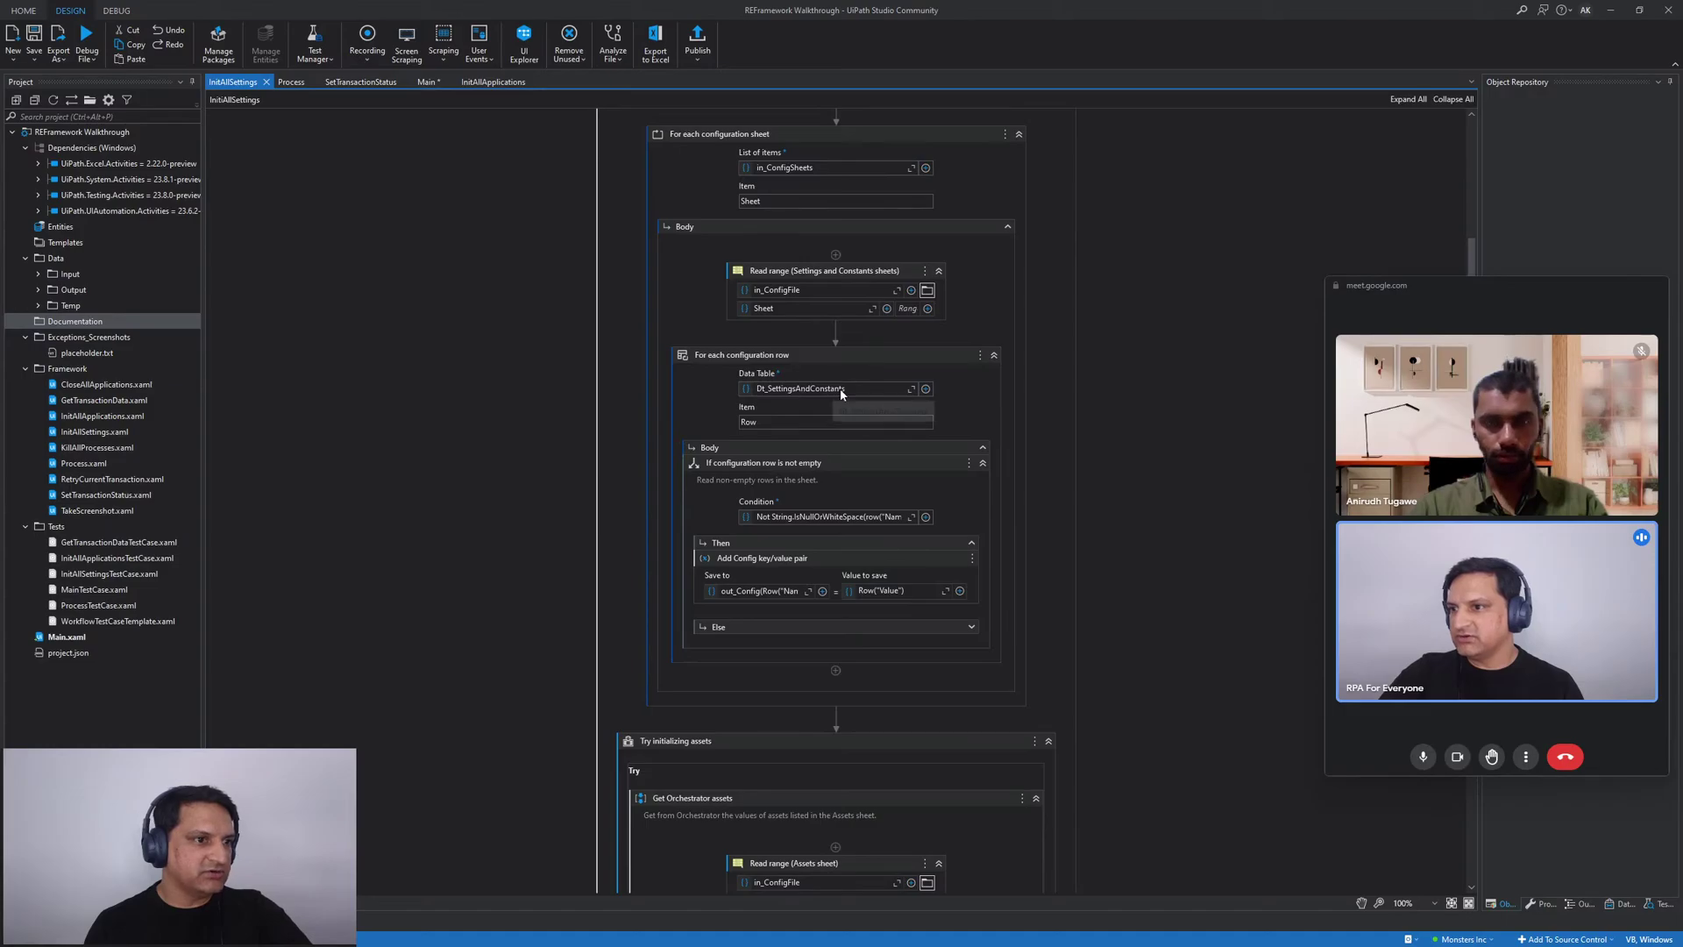
Switch to Config.xlsx in Excel and inspect the OrchestratorQueueName key and its value in row 2
key("alt+Tab")
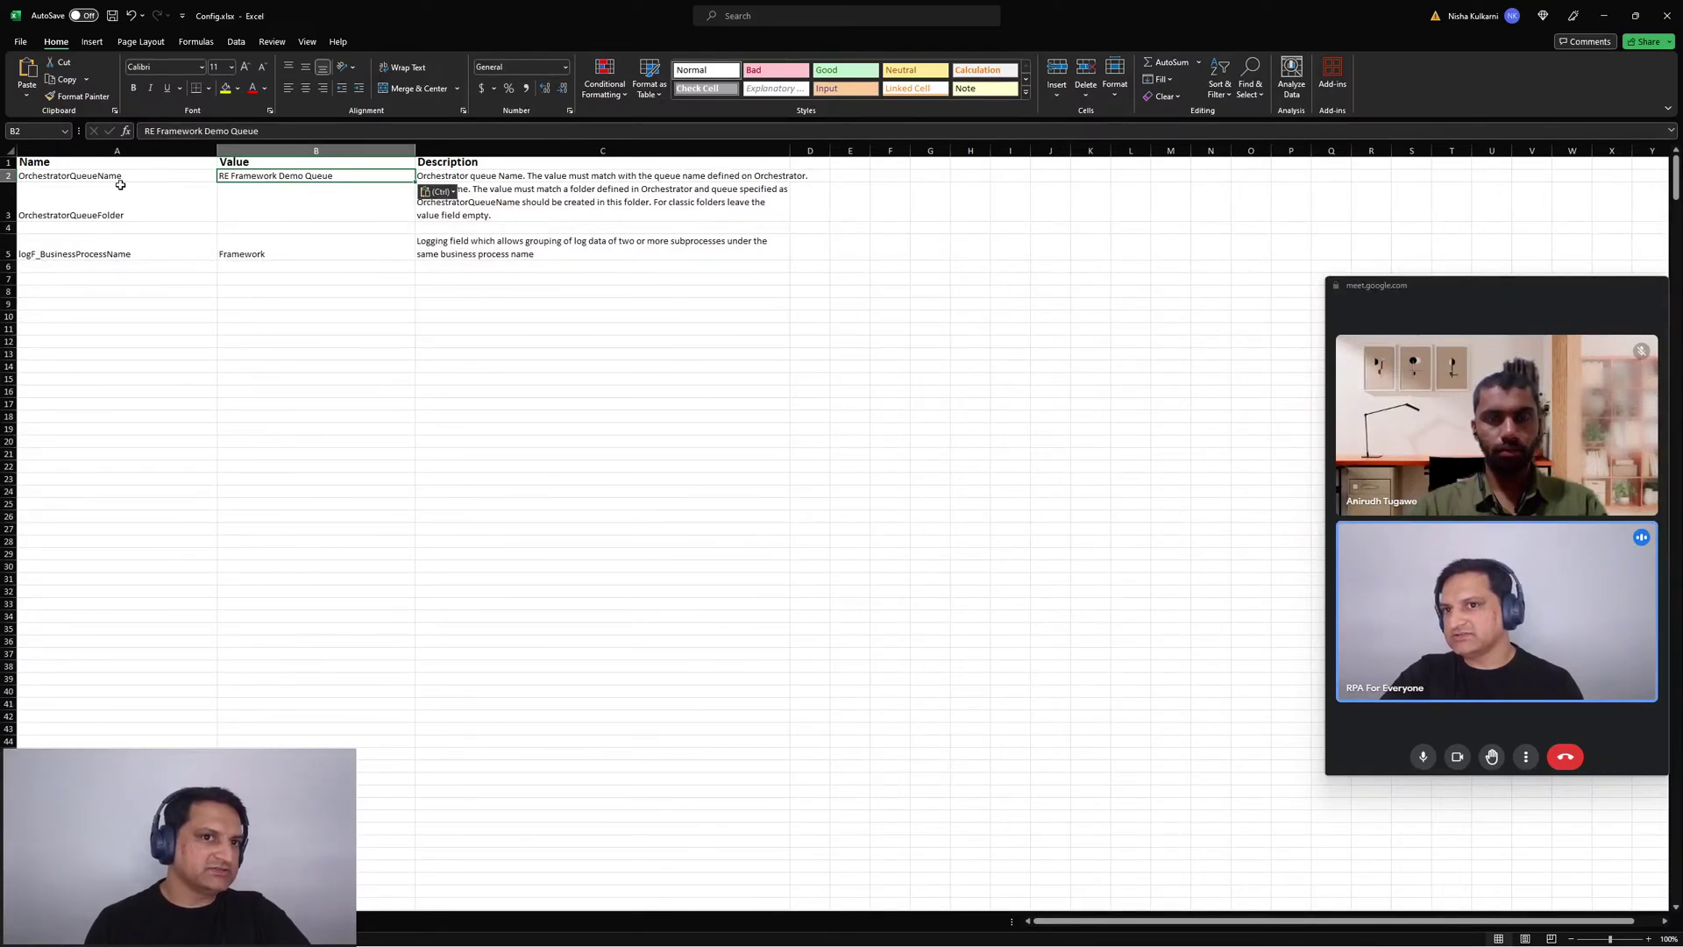
left_click(129, 180)
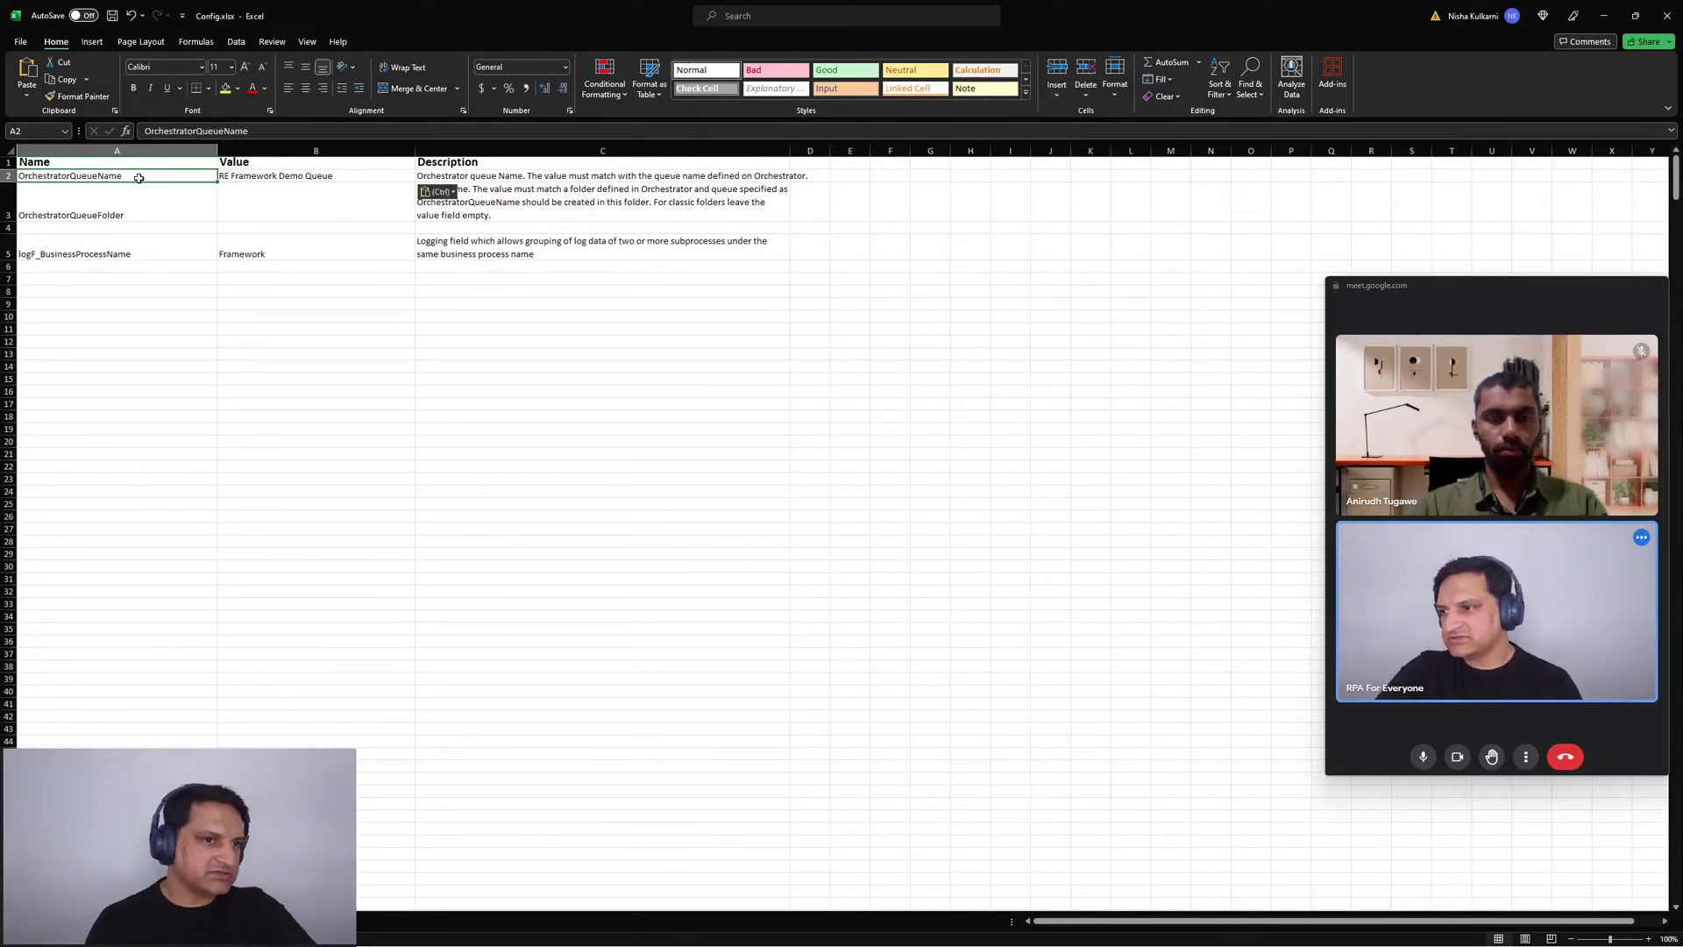
left_click(292, 183)
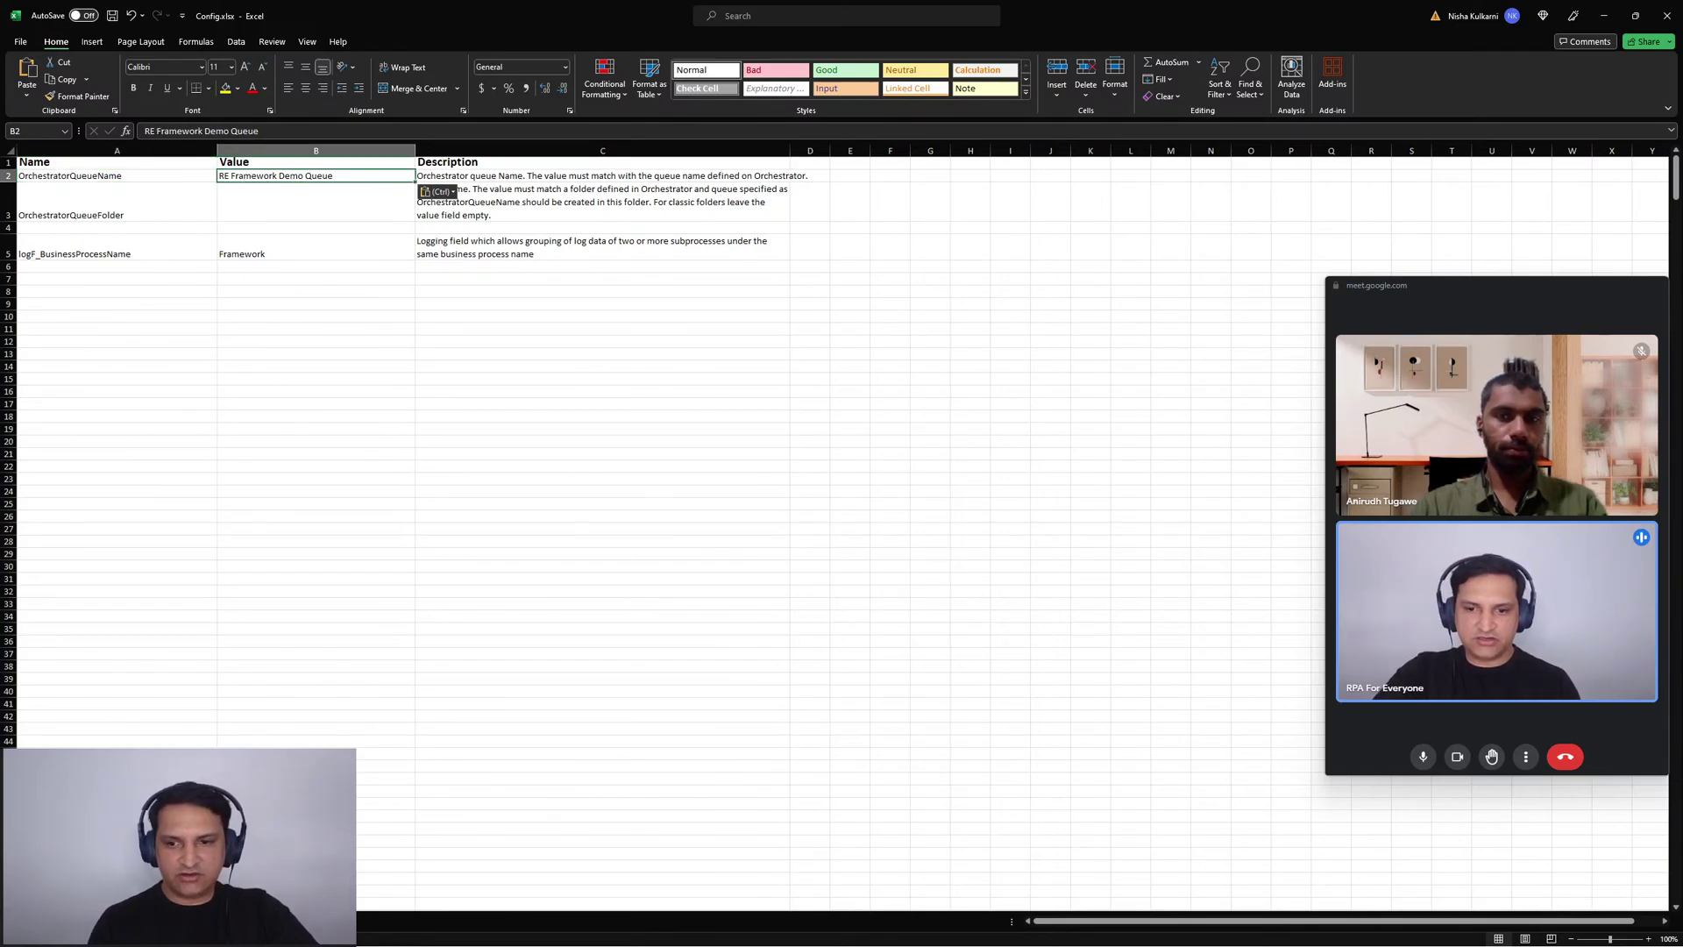
Check the Orchestrator folder choices in UiPath Studio and the queue in the Monsters Inc folder in Orchestrator
key("alt+Tab")
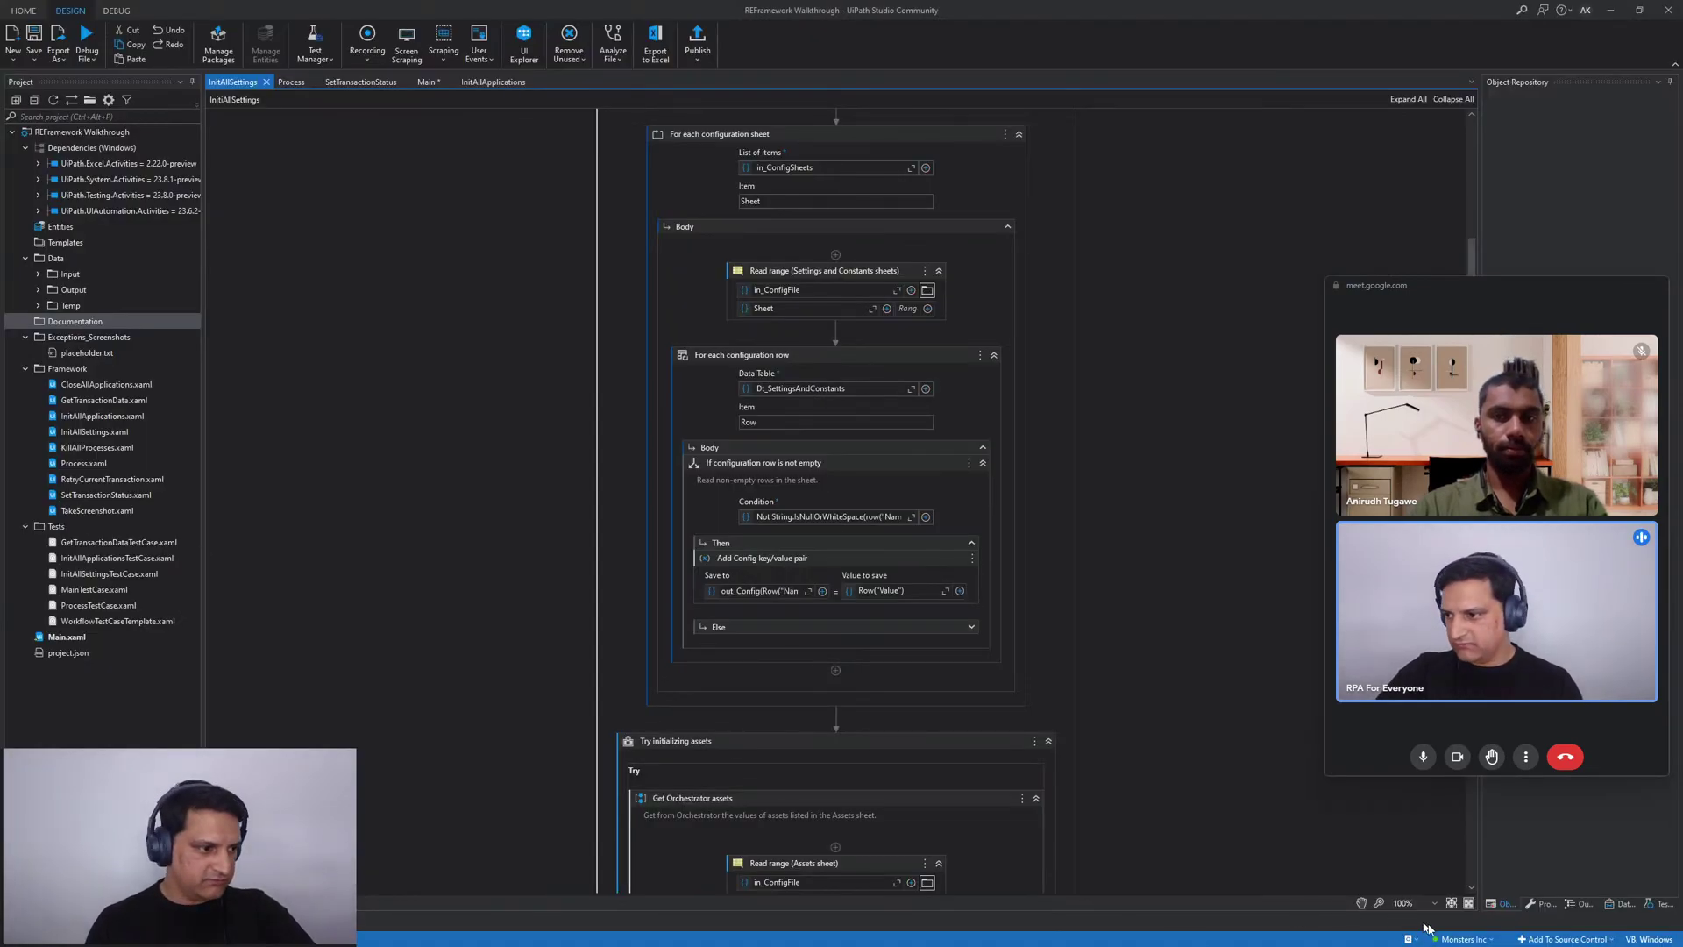
left_click(1460, 939)
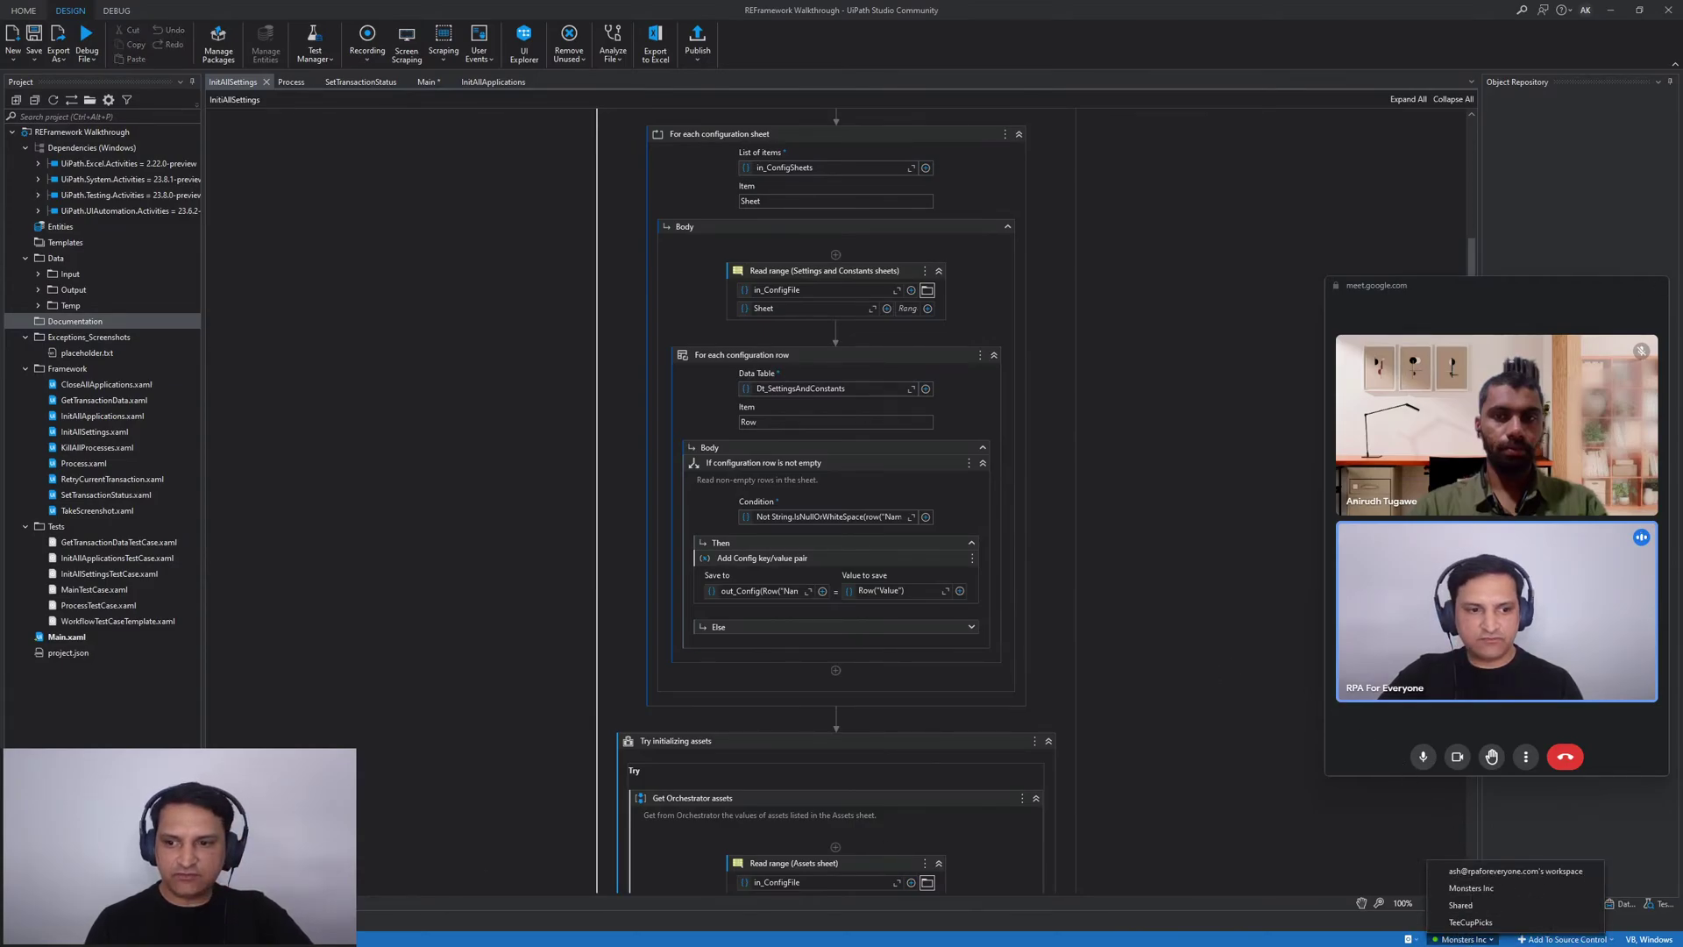
key("alt+Tab")
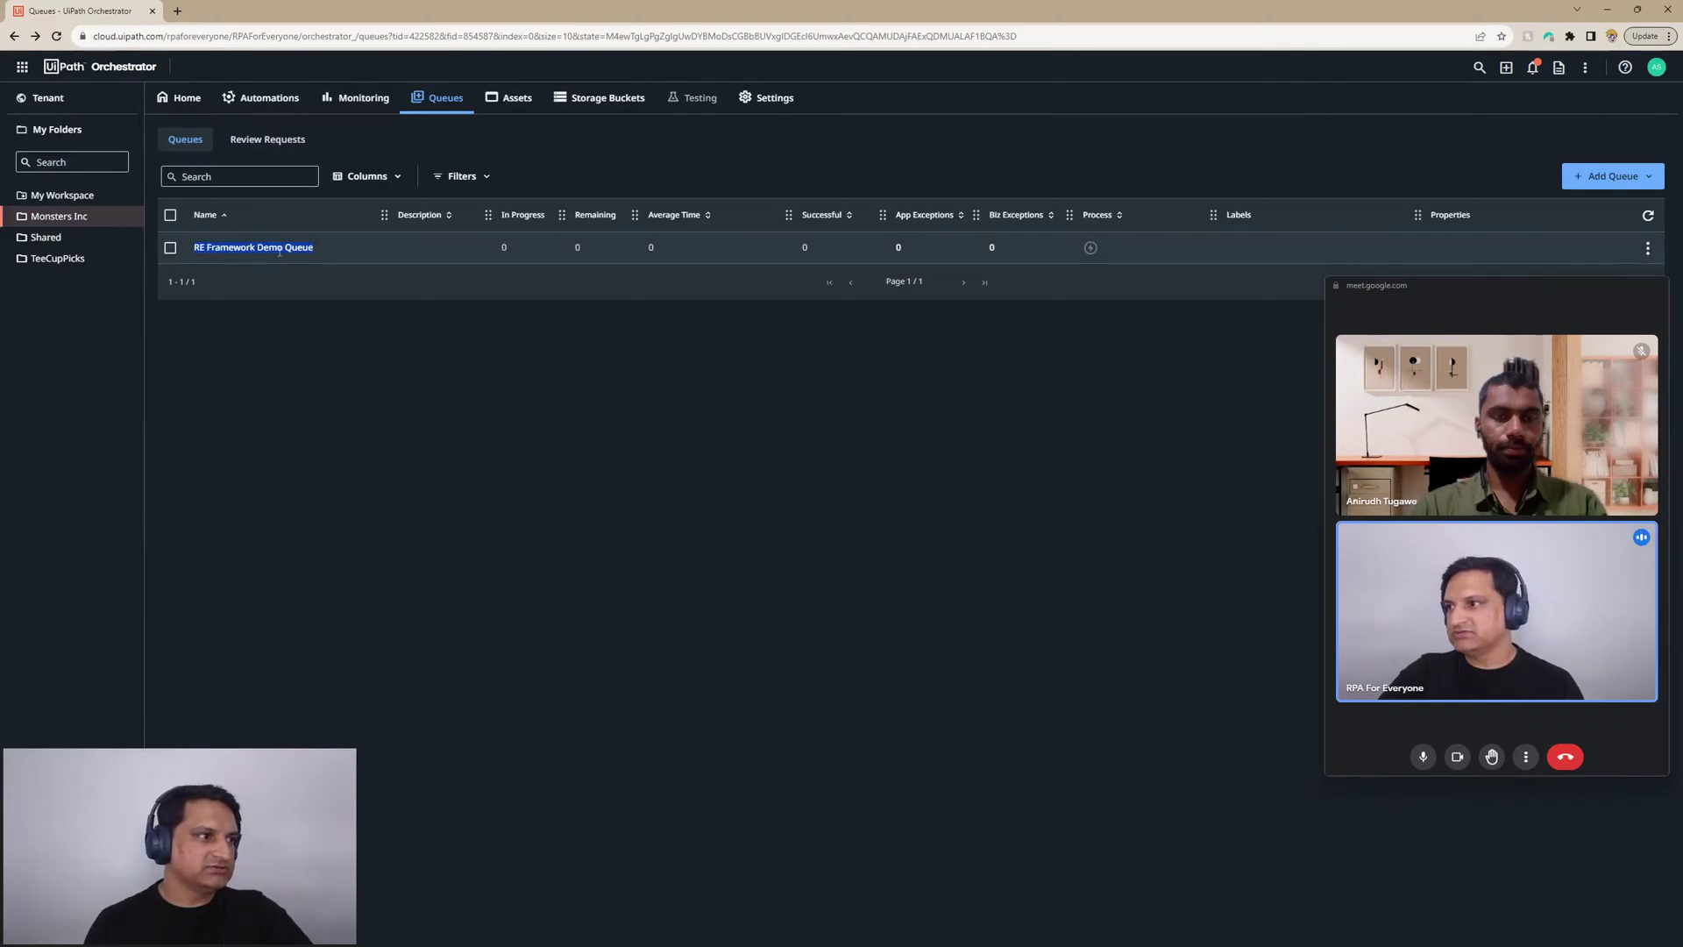
left_click(63, 219)
left_click(253, 254)
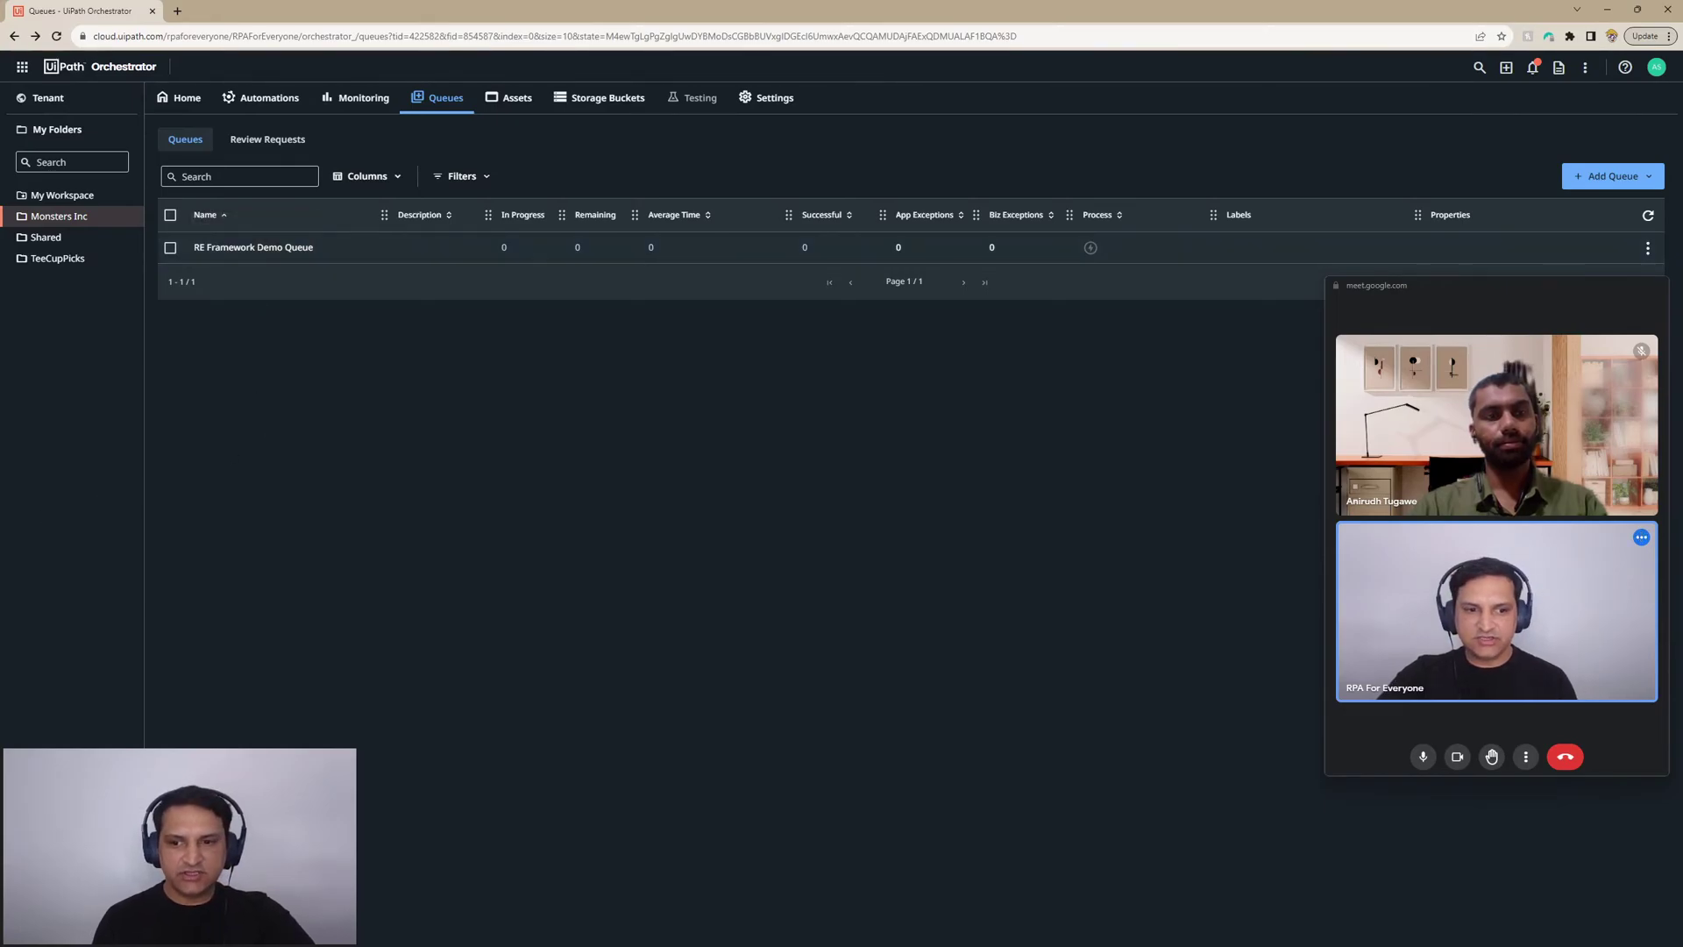
Review the value and description of the OrchestratorQueueName row in Config.xlsx, and close the workbook with its changes saved
key("alt+Tab")
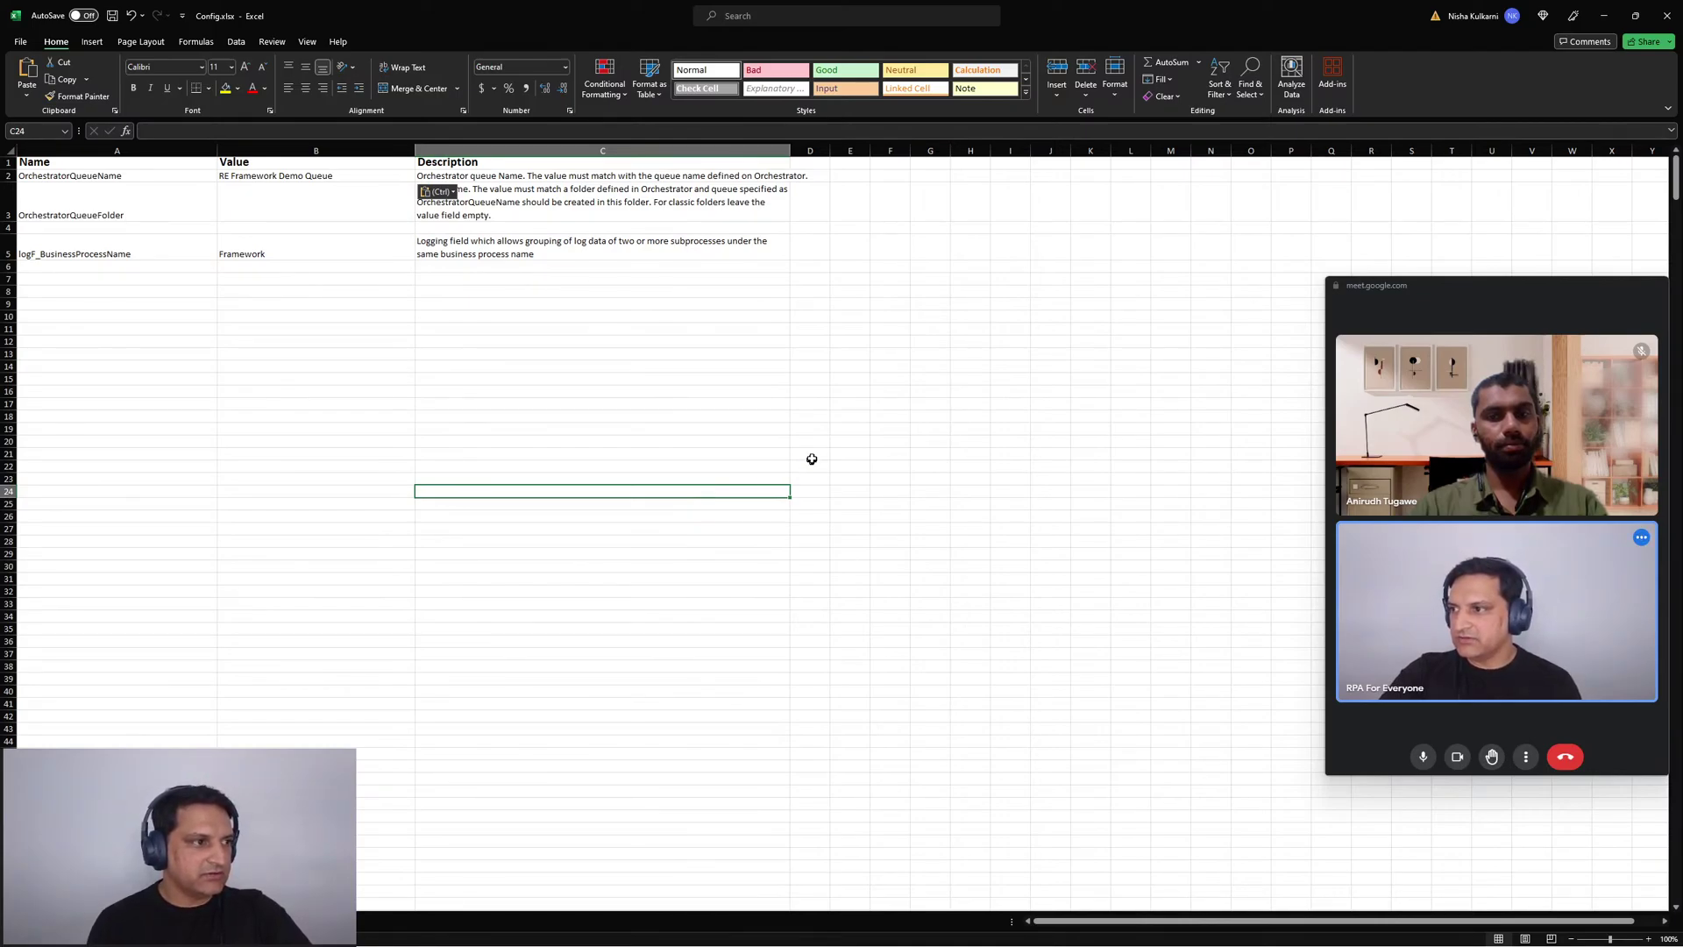
left_click(251, 164)
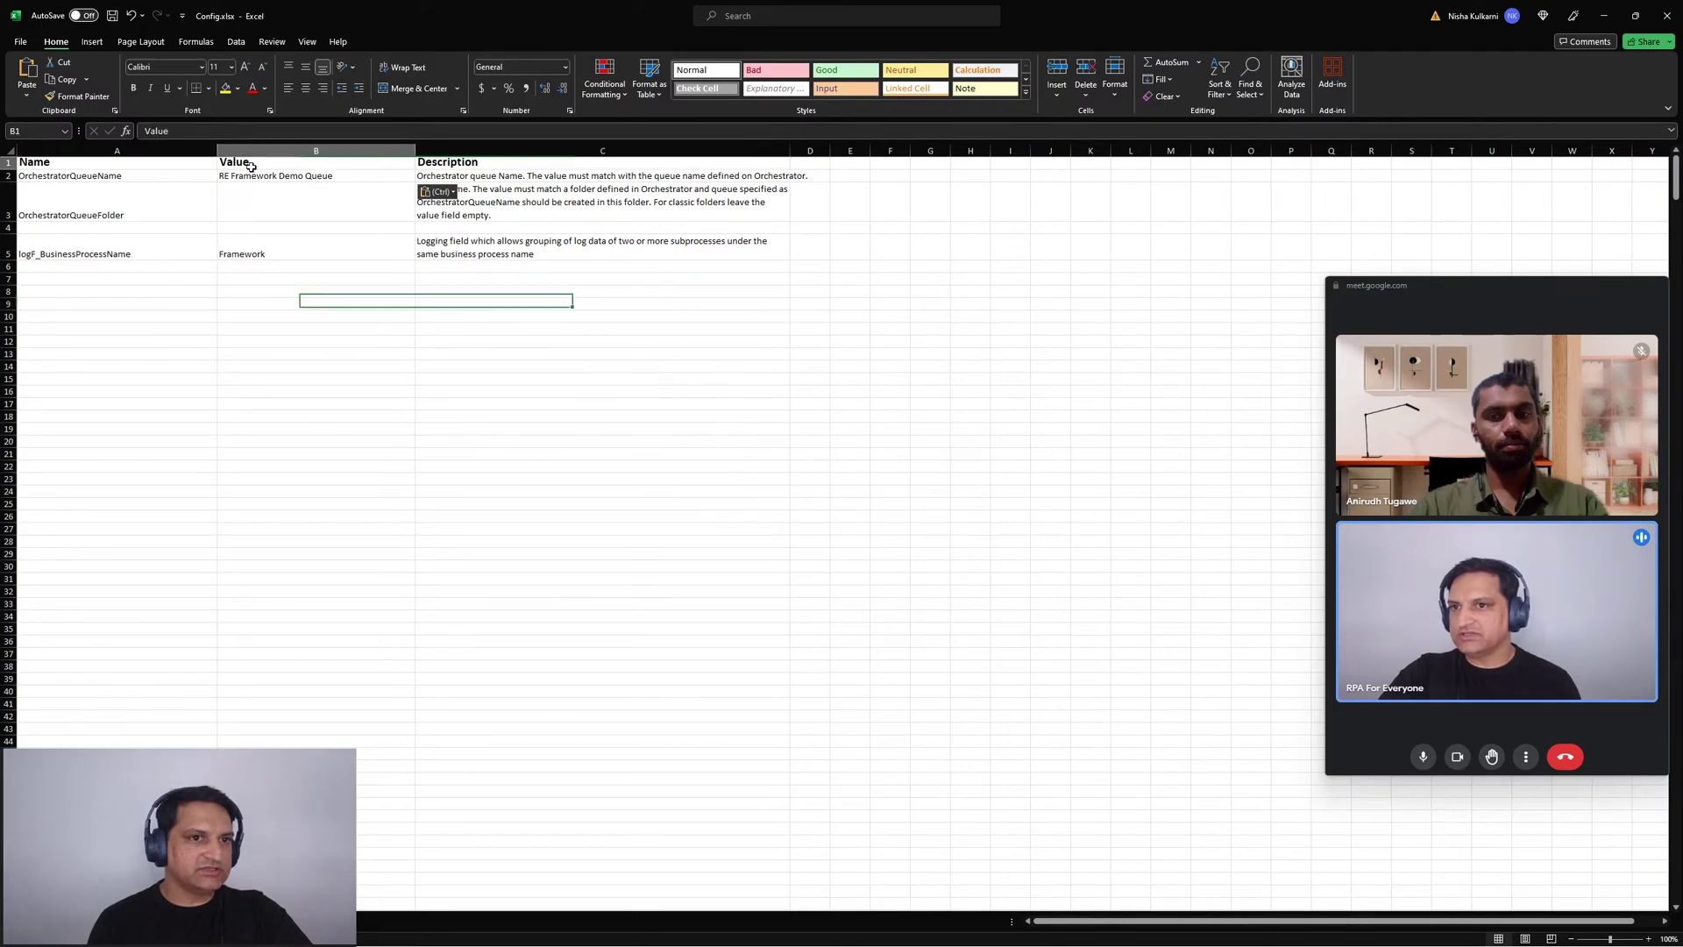
left_click(287, 187)
left_click(203, 178)
left_click(225, 174)
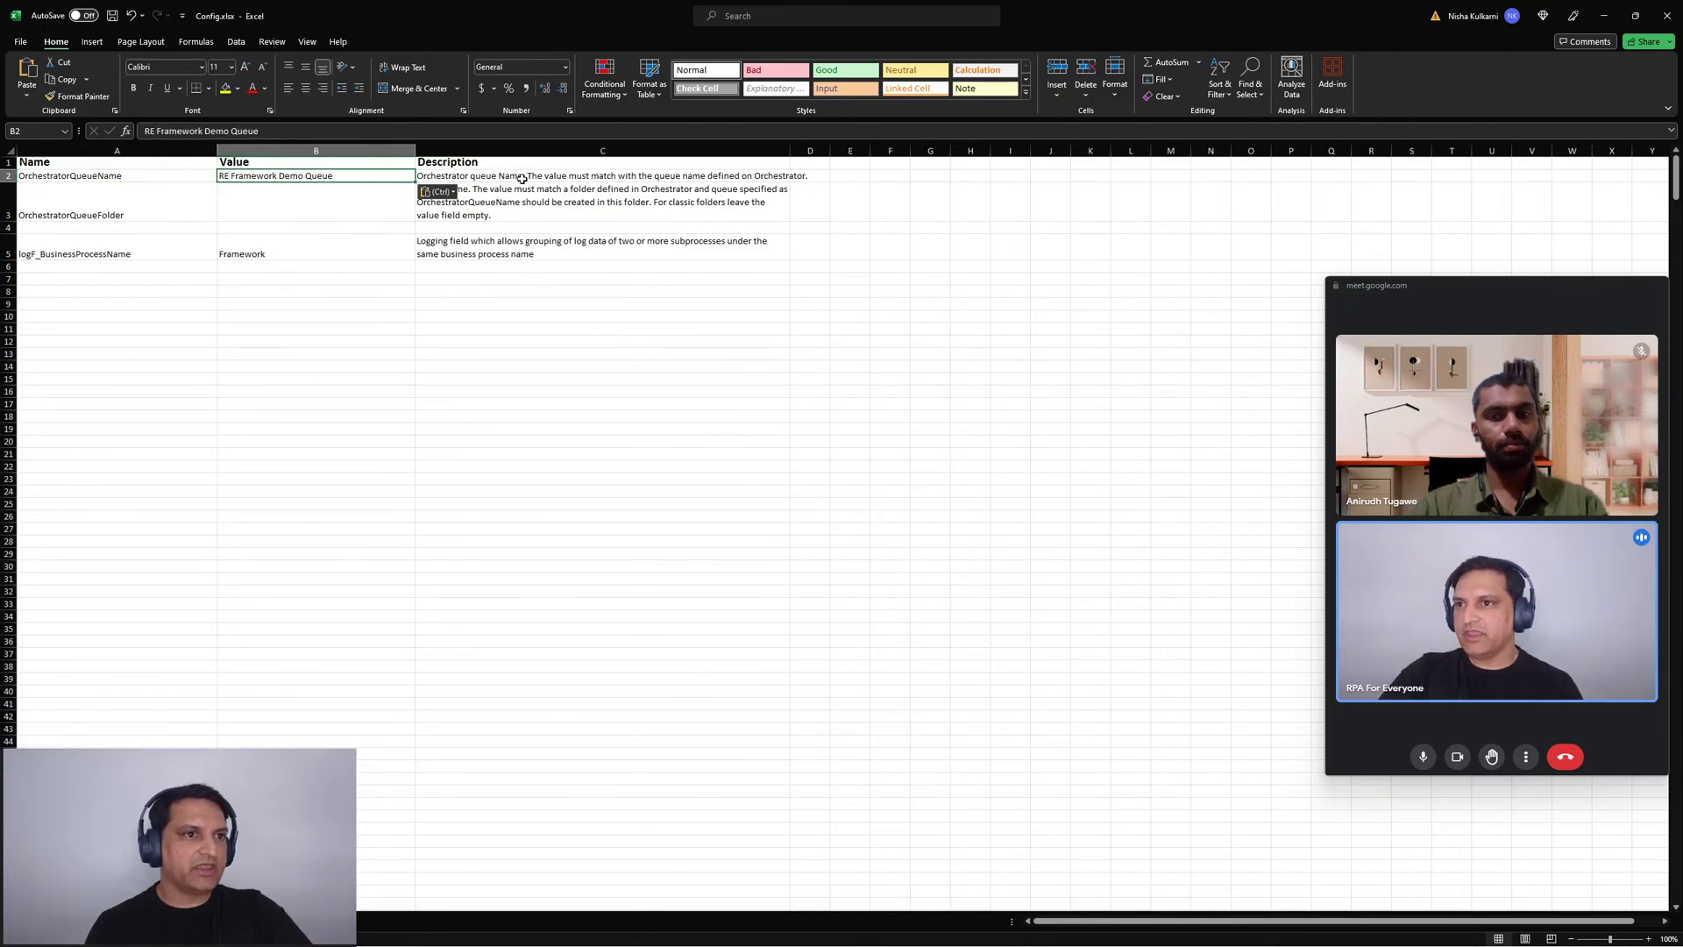
left_click(522, 179)
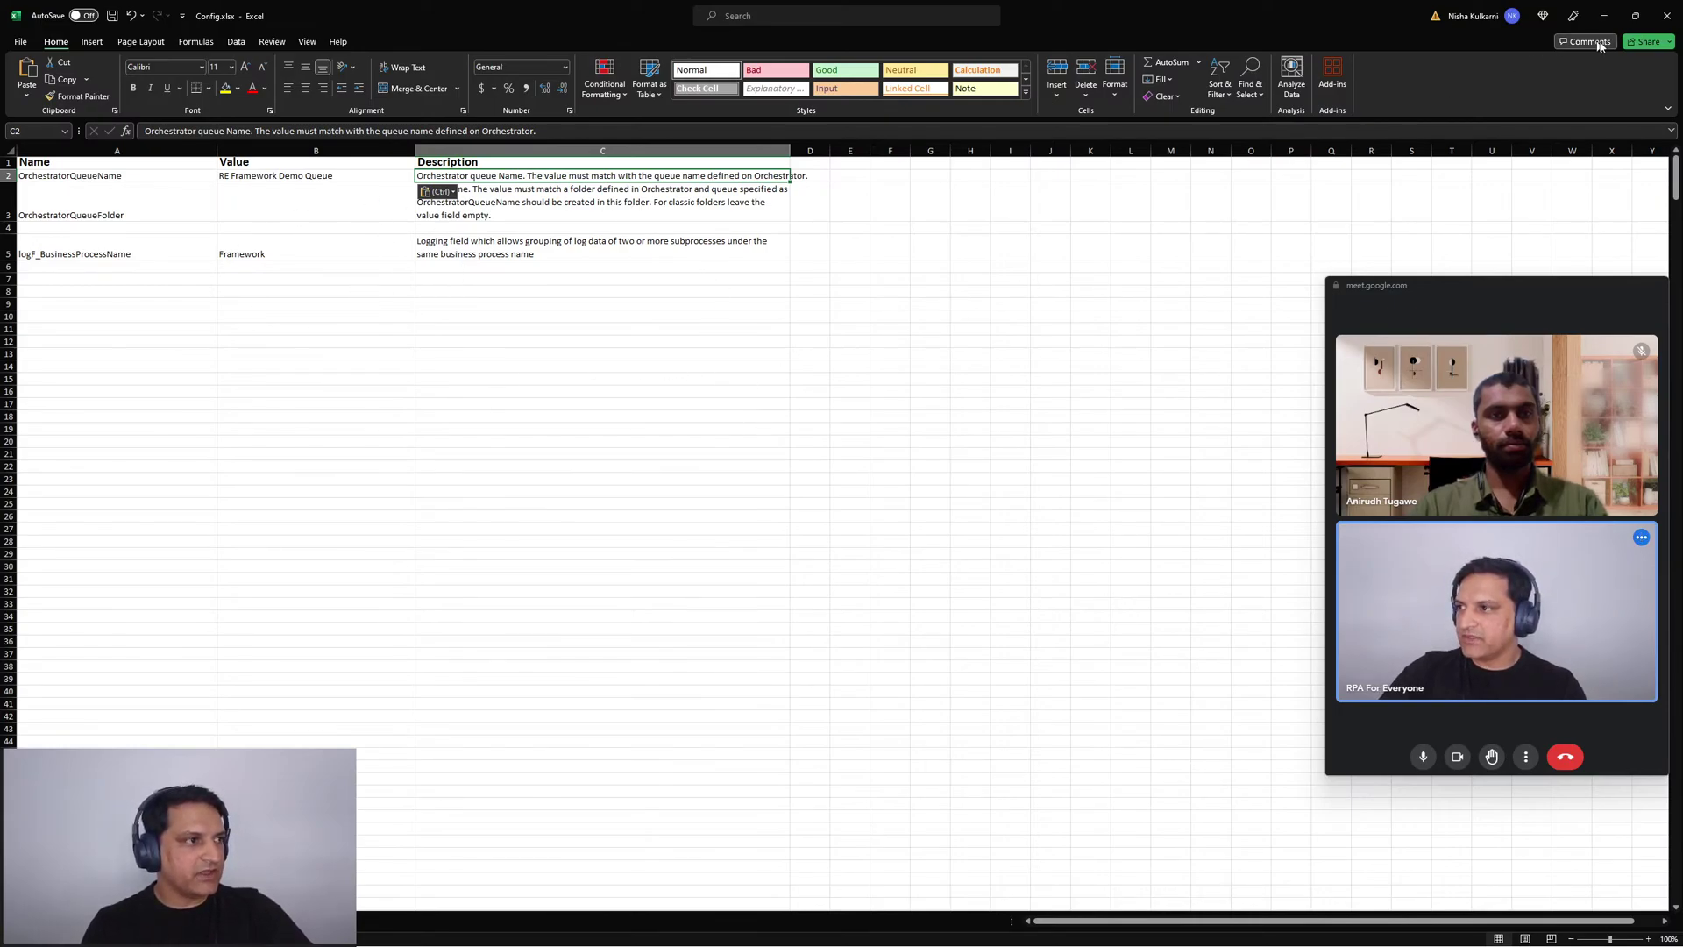
left_click(1666, 15)
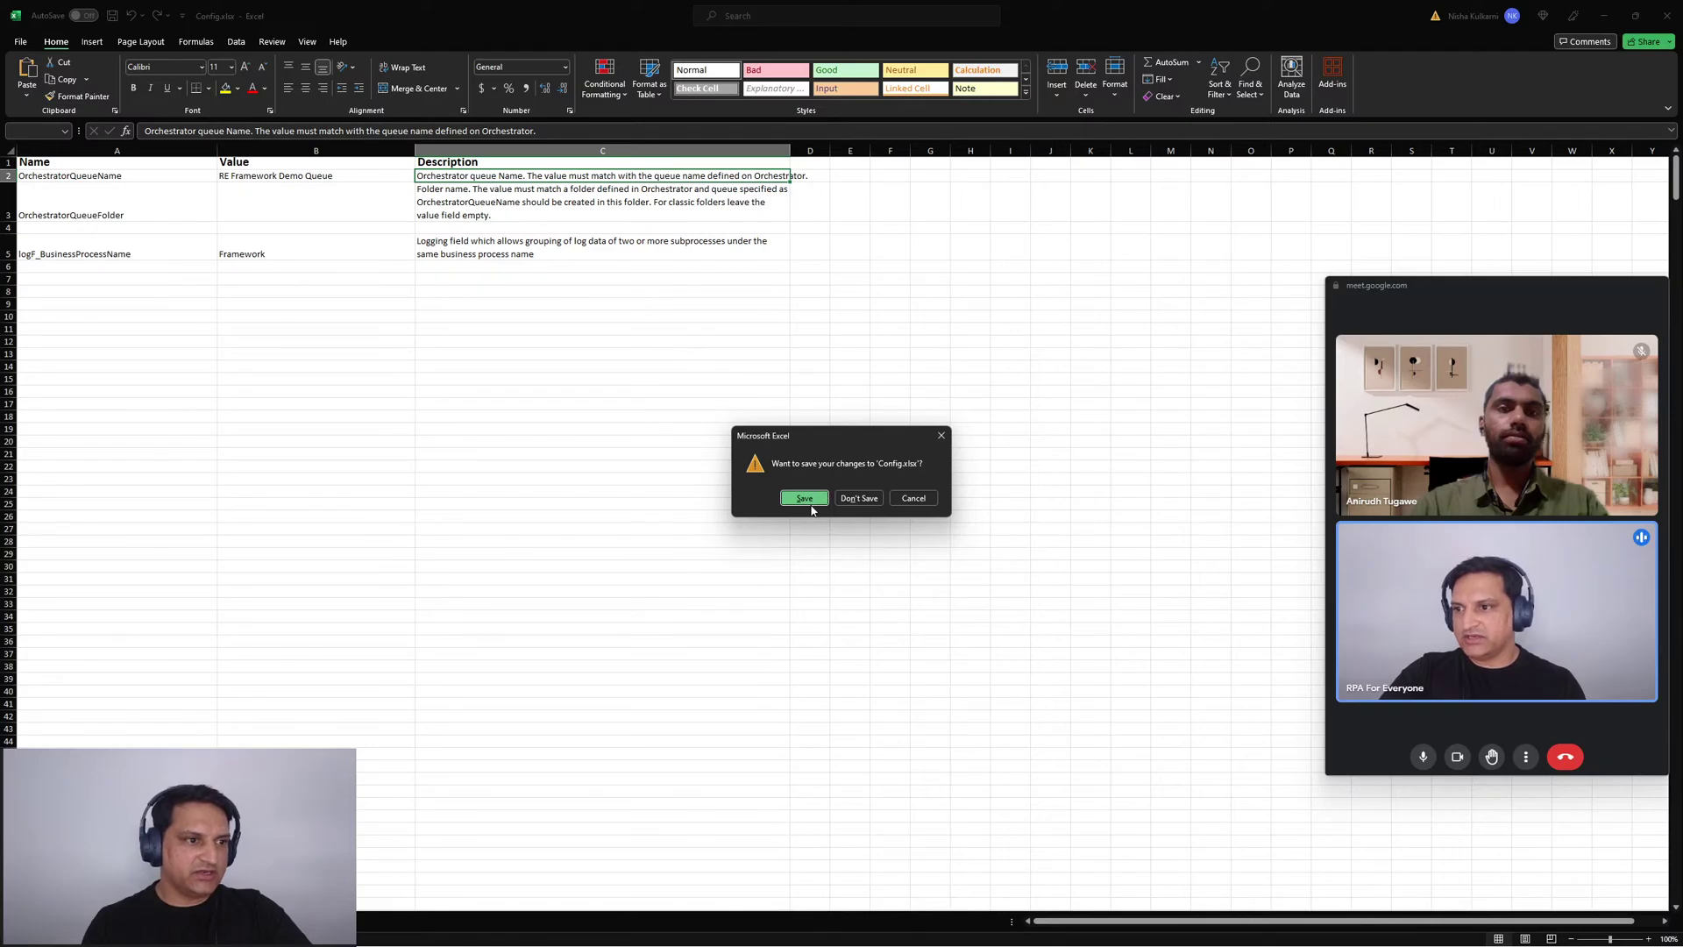
left_click(803, 498)
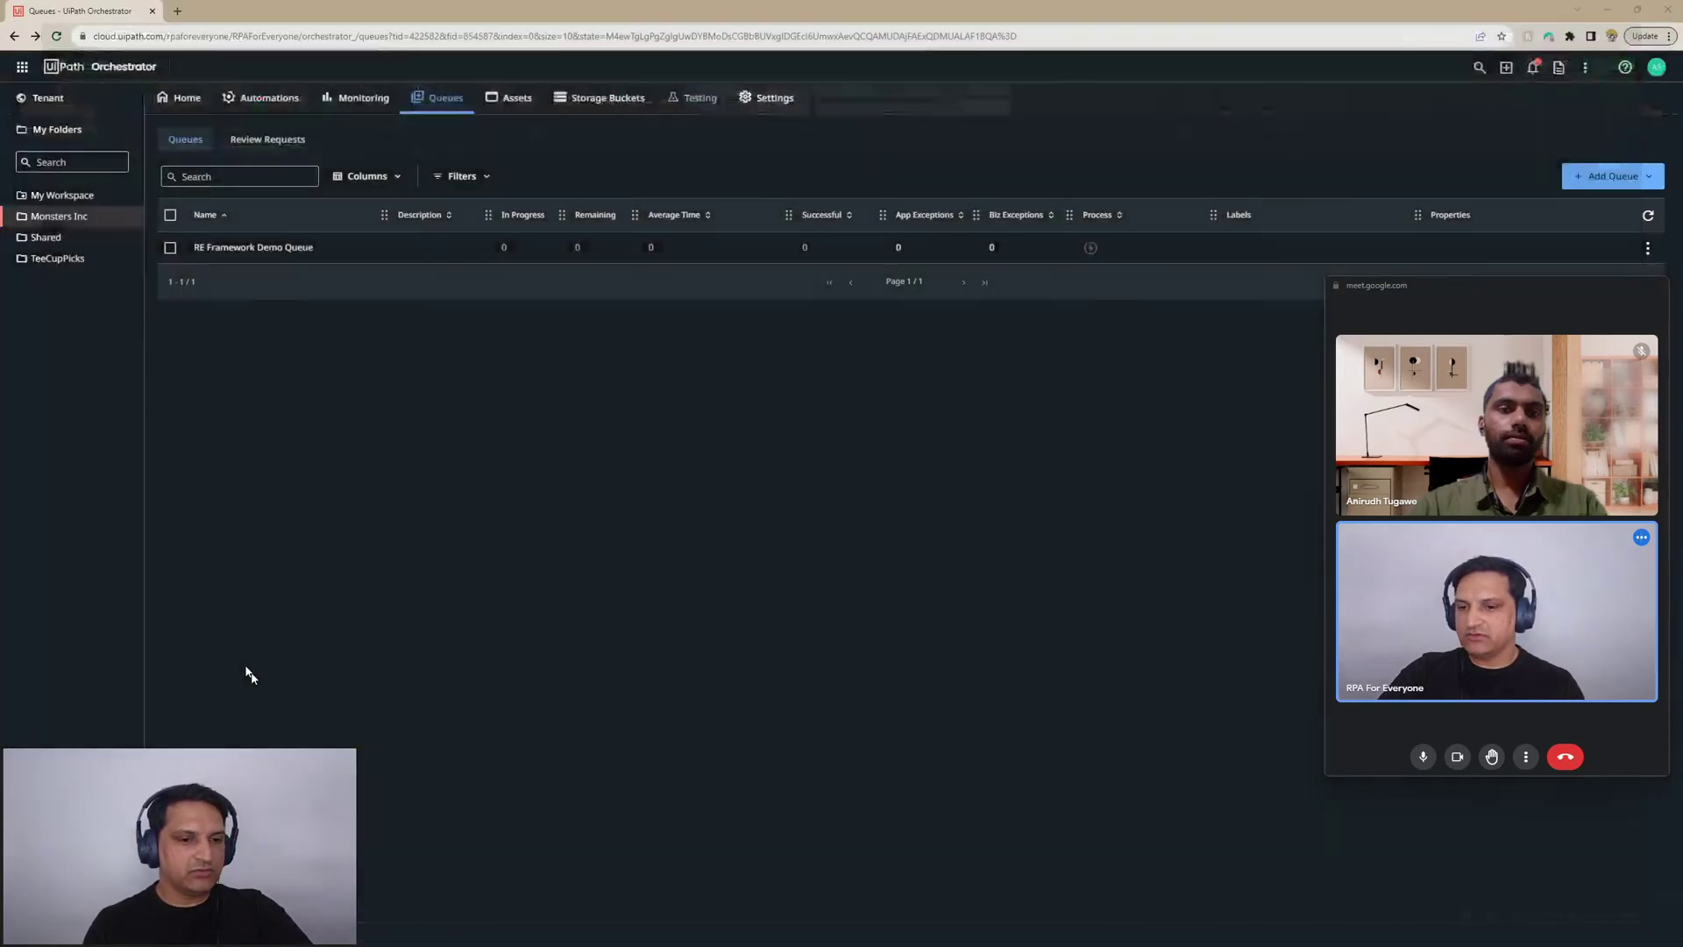
Switch to the RPA Progress Tracker spreadsheet in Google Sheets and go to row 23 below the Next Steps tasks
key("alt+Tab")
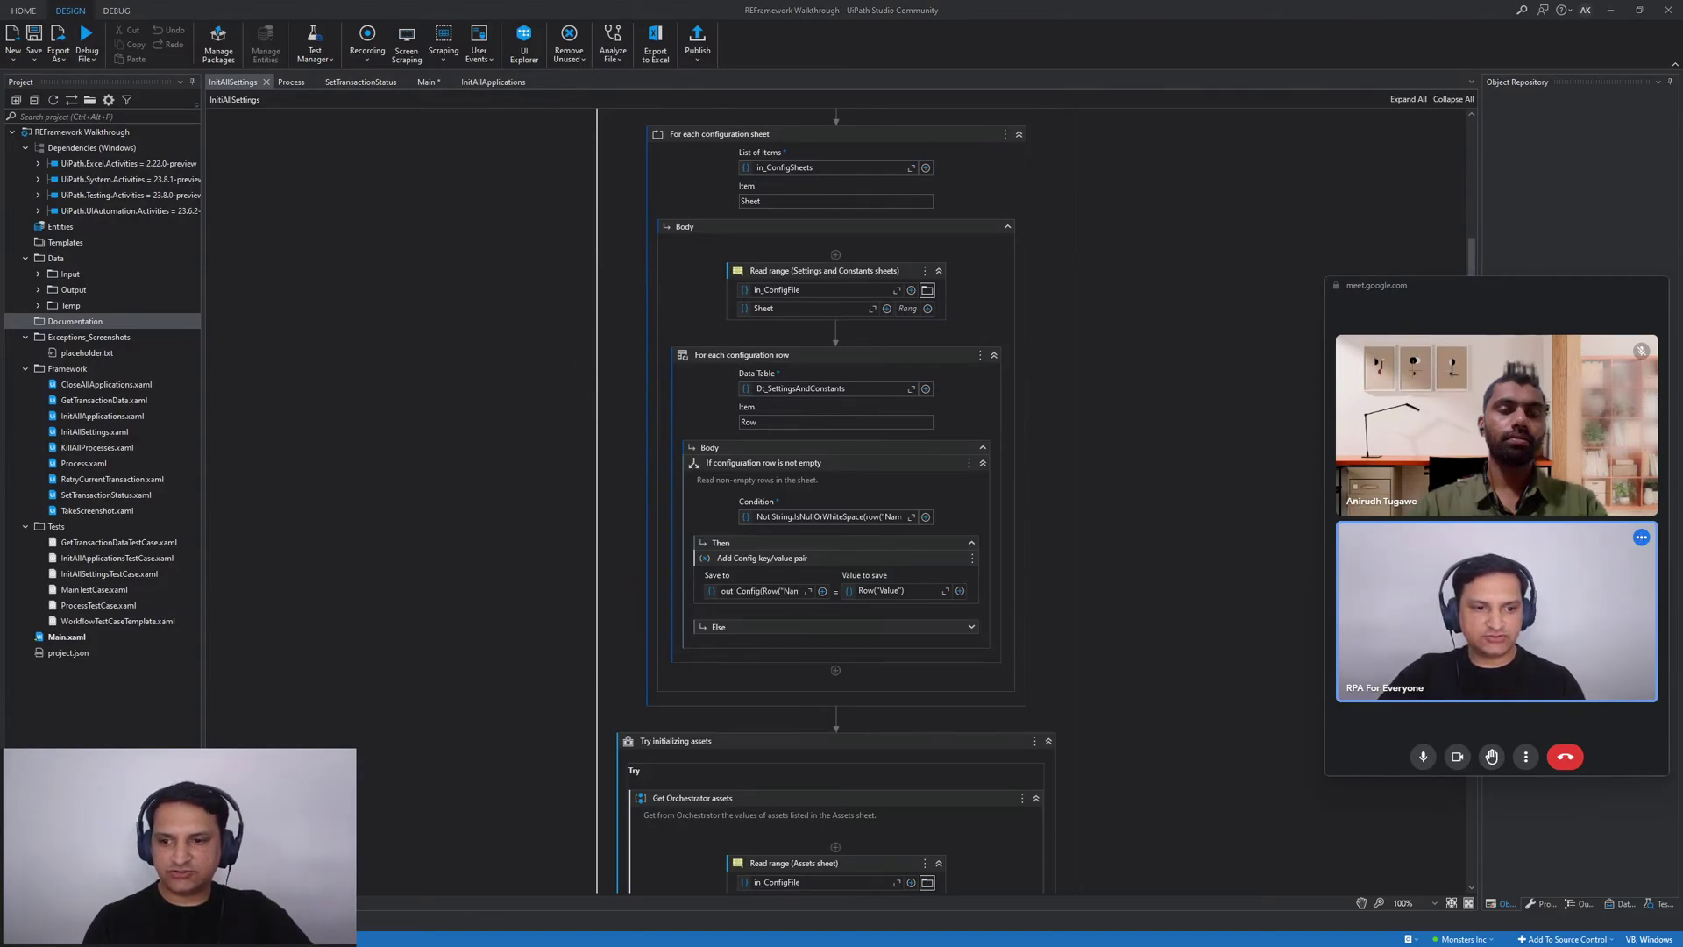
left_click_drag(0, 8, 1076, 0)
left_click(351, 622)
left_click(132, 606)
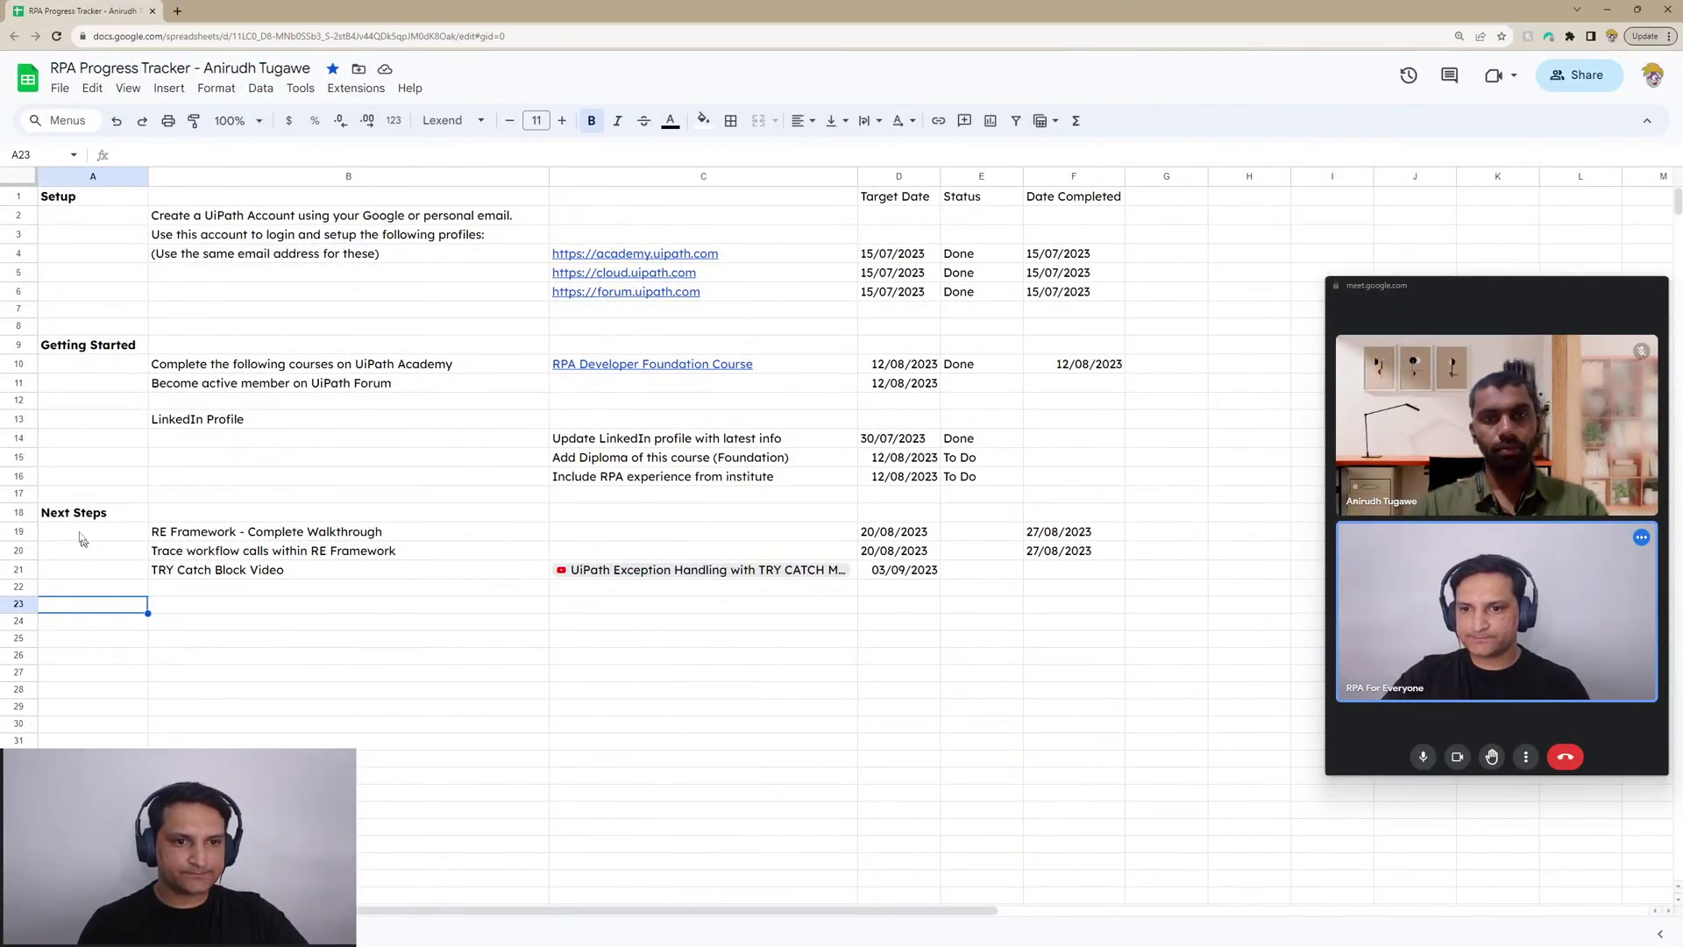
Add the task "Read about Queues on UiPath Docs" in cell B23 of the progress tracker
left_click(154, 607)
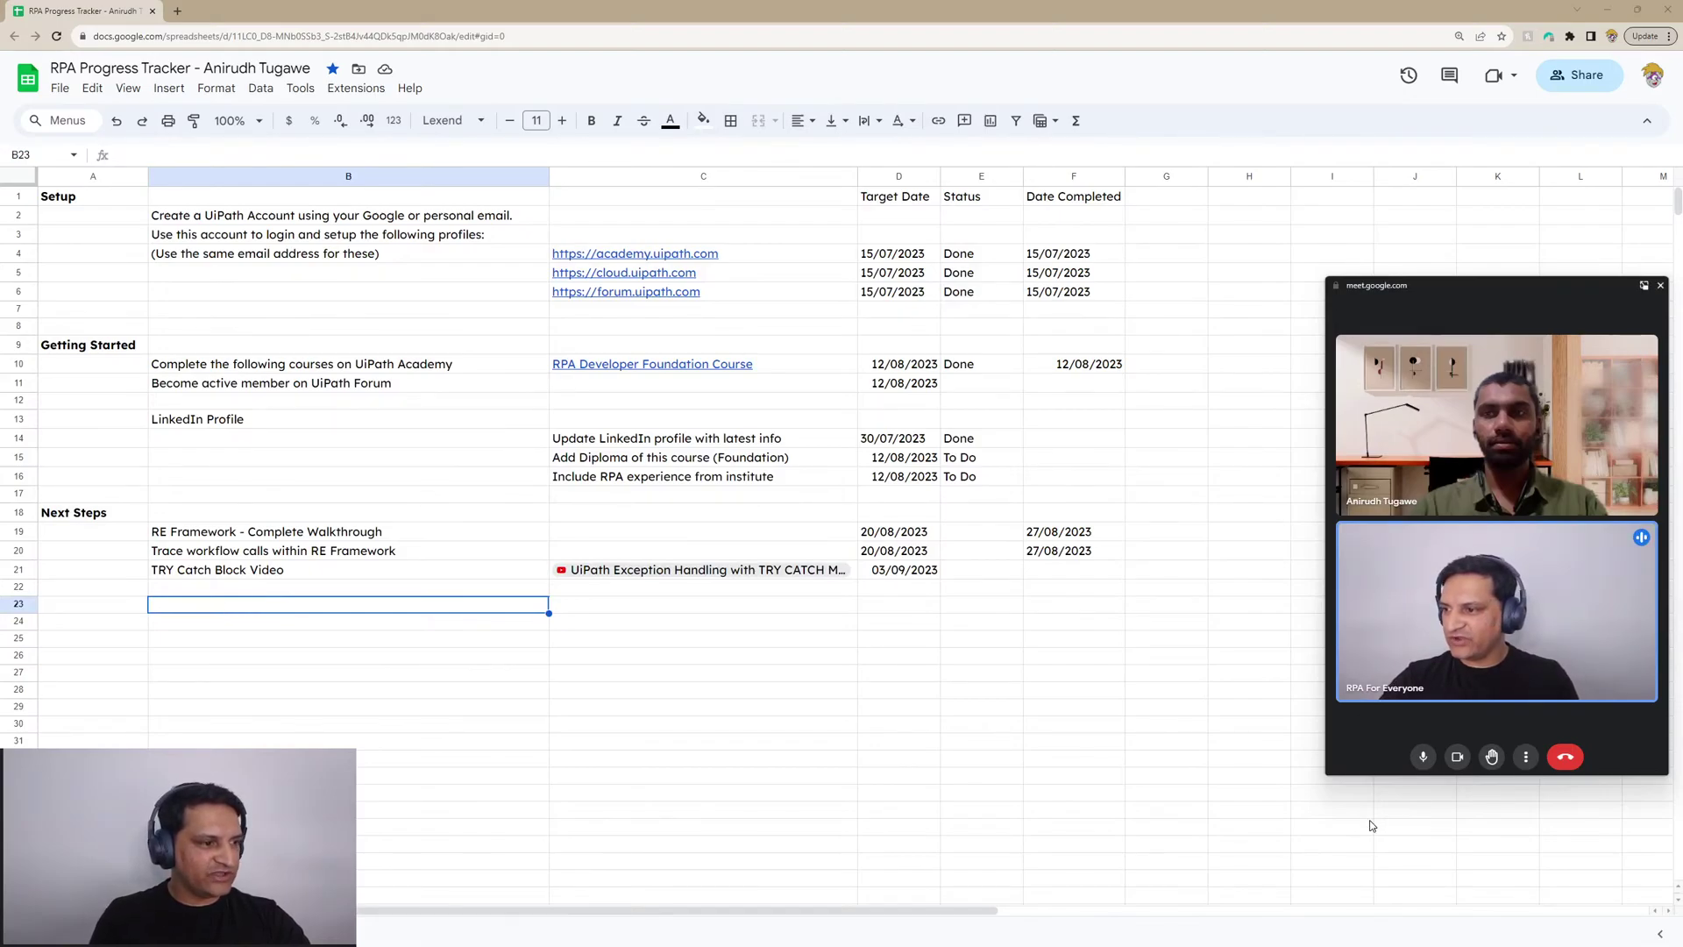
left_click_drag(1432, 282, 1432, 424)
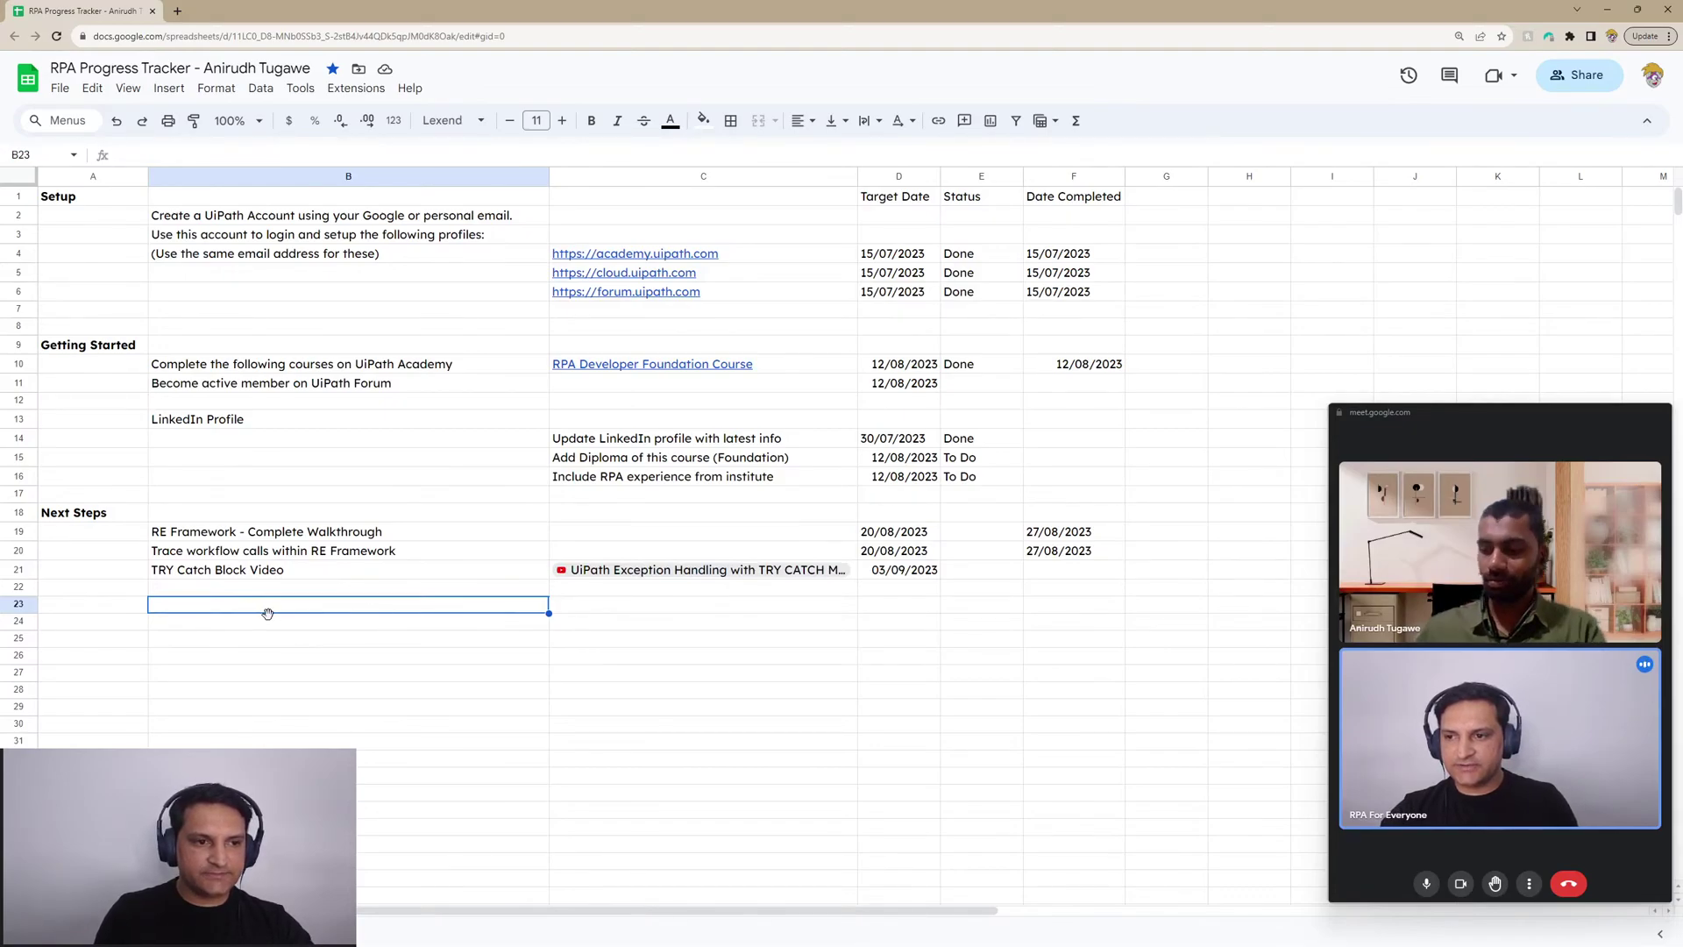
type("Read")
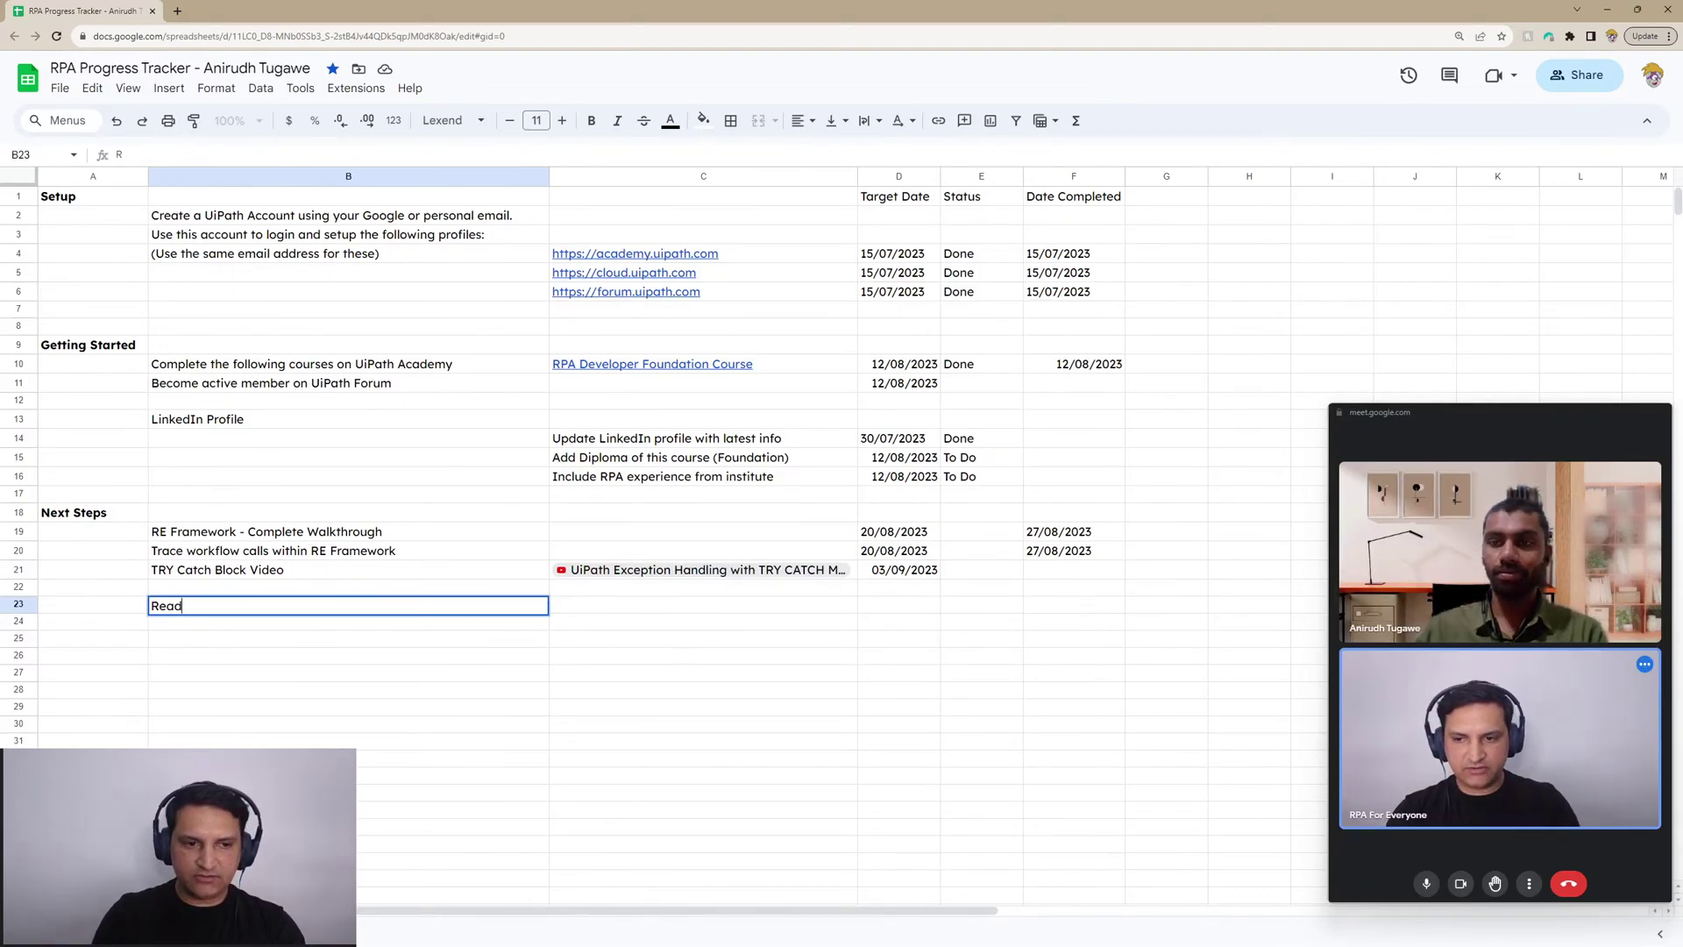
type(" about Queue")
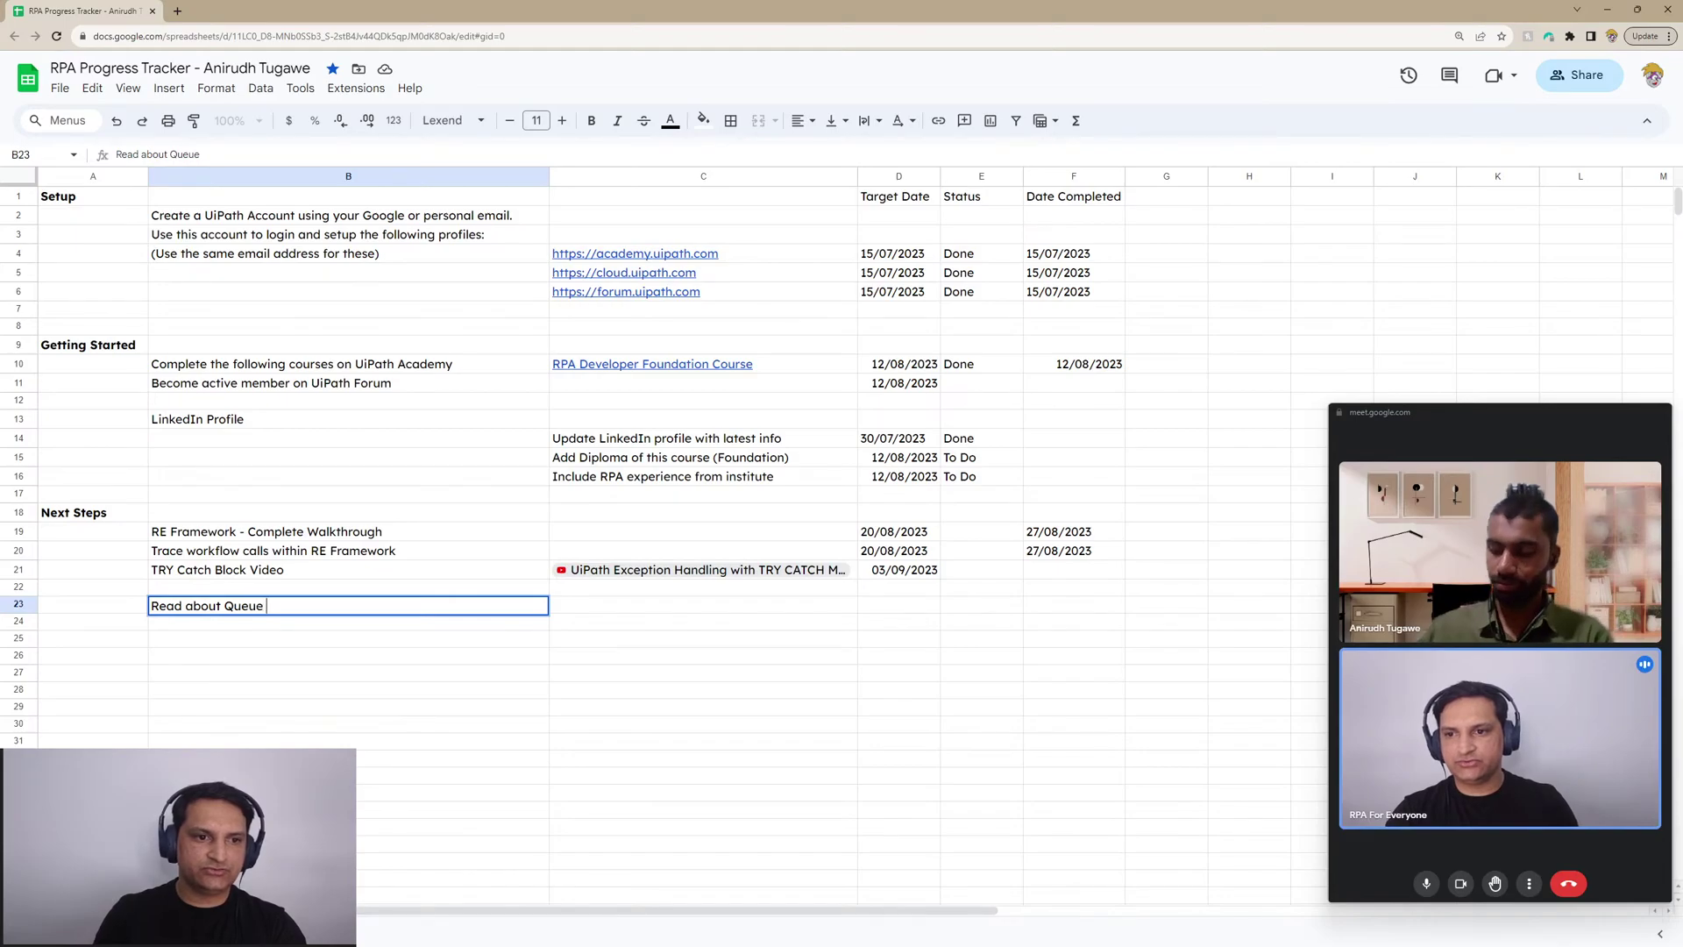
type("s on UiPath DOcs")
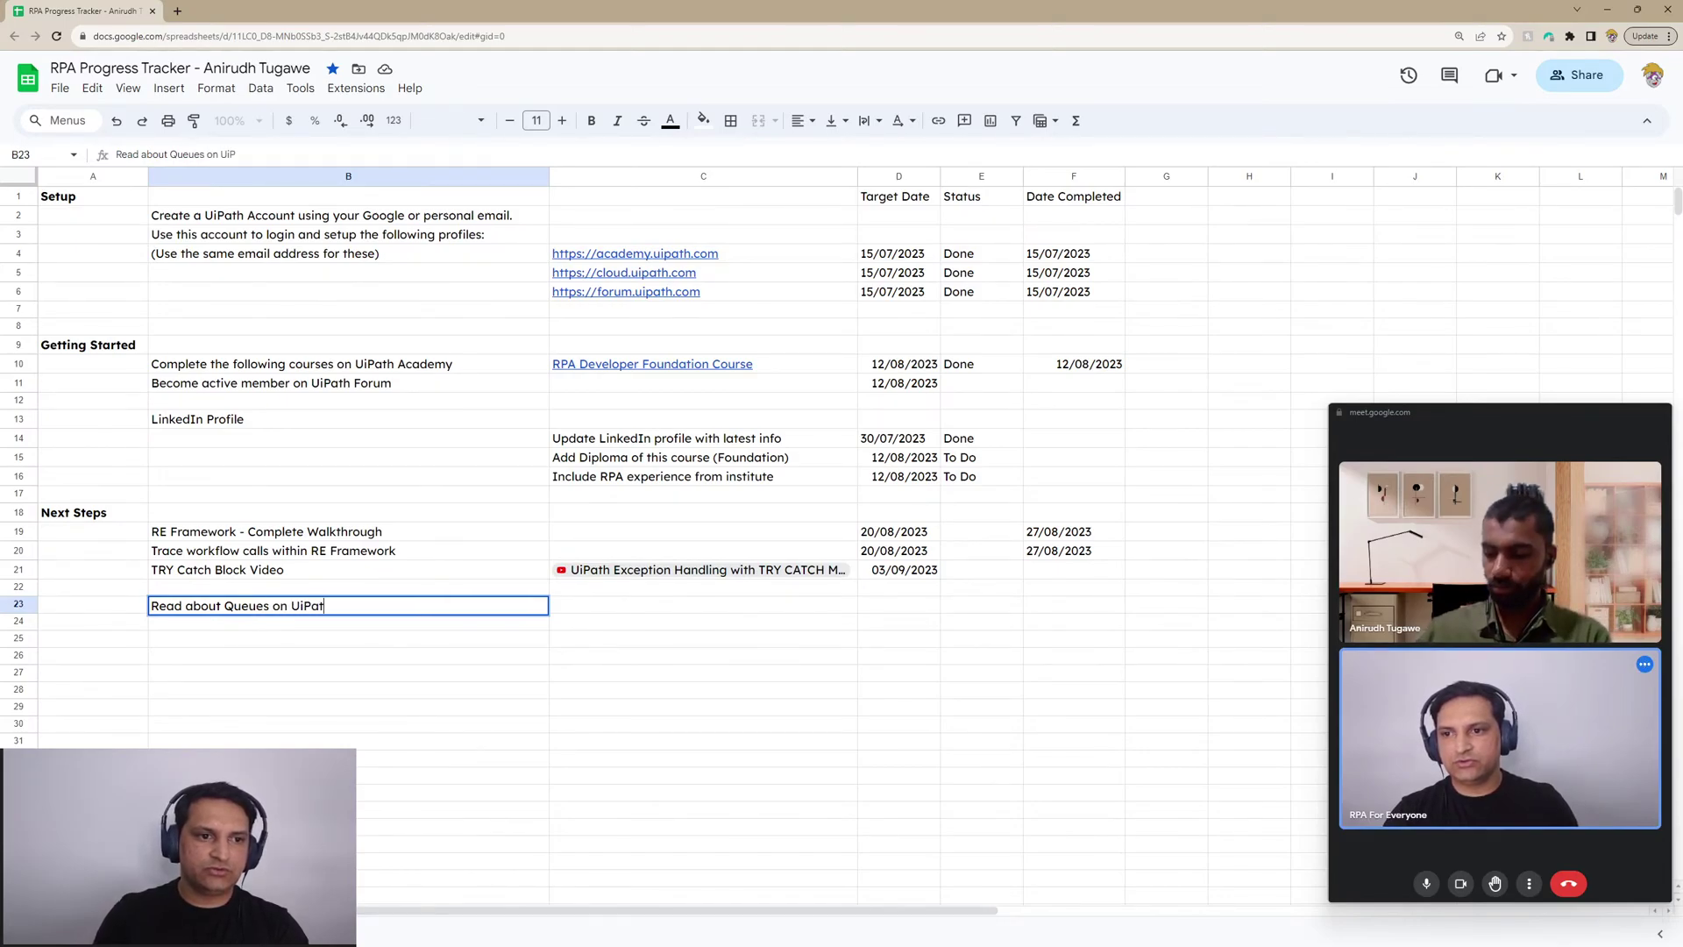
key("BackSpace")
key("BackSpace")
key("BackSpace")
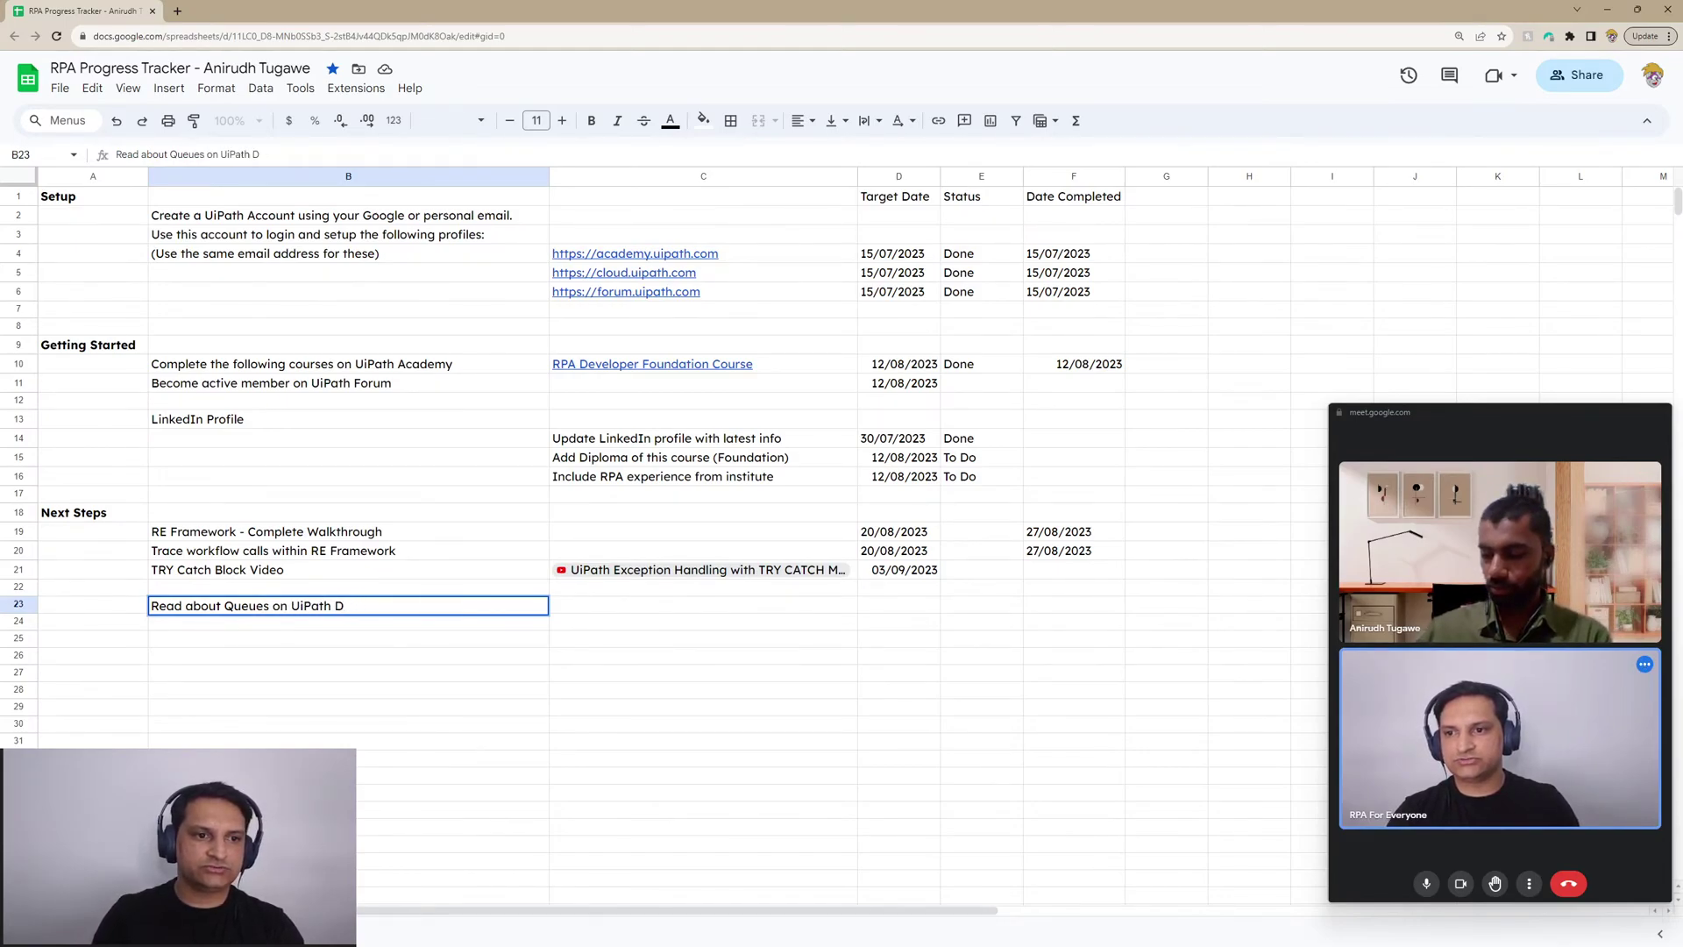
key("Tab")
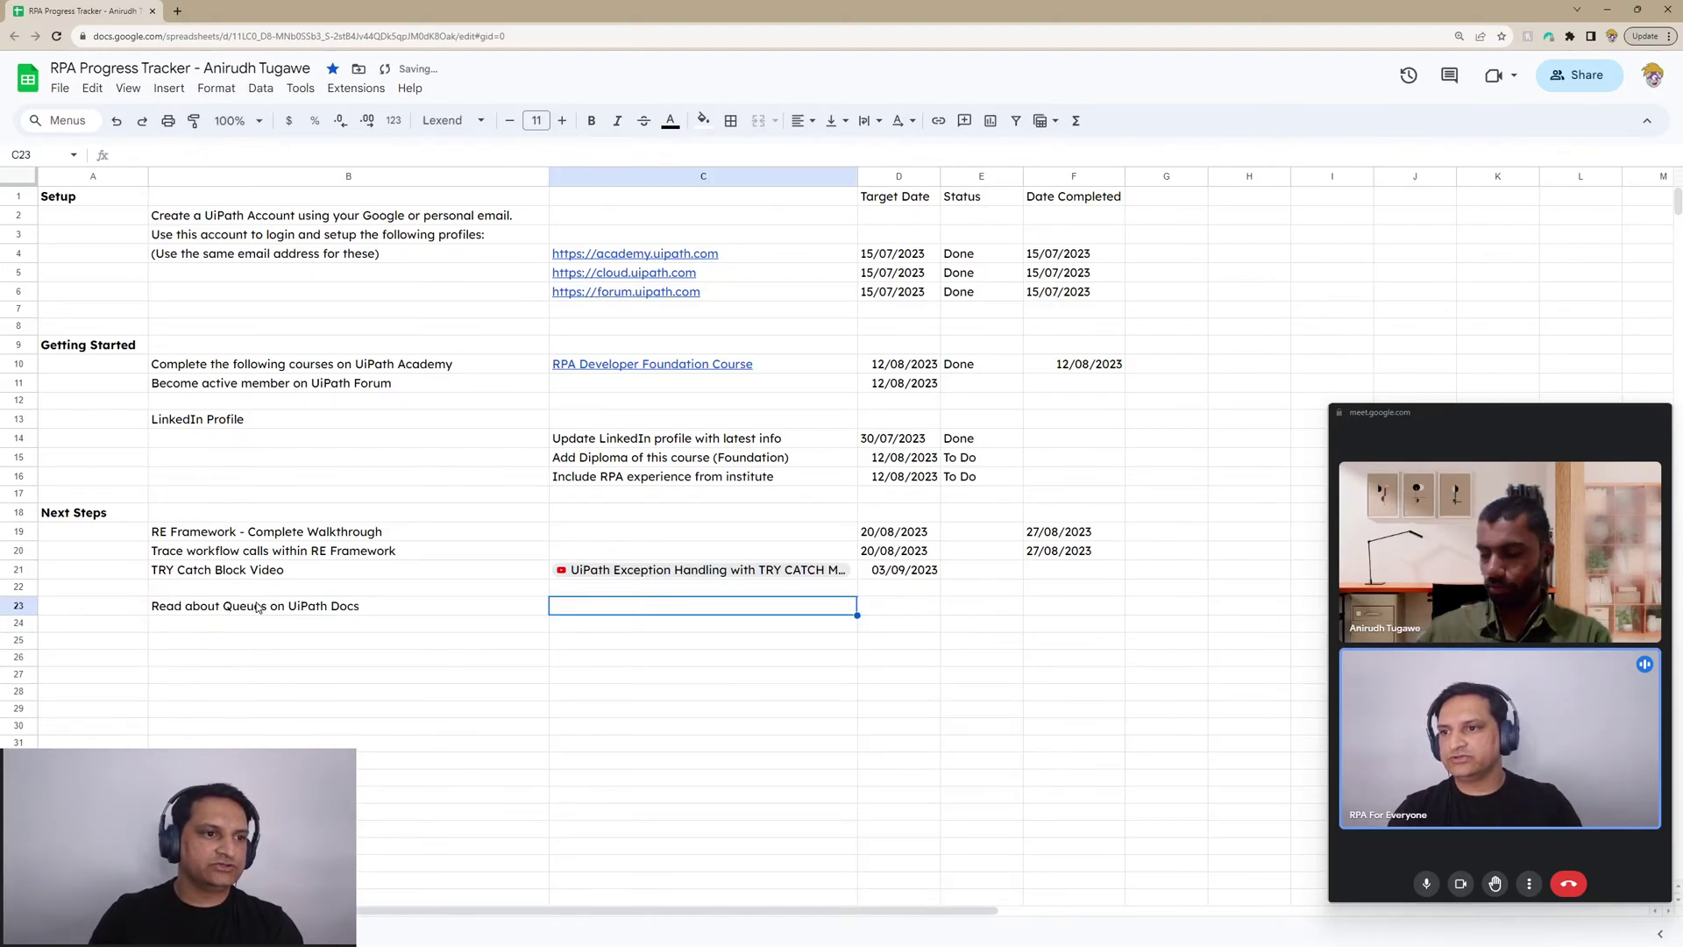
type("Google")
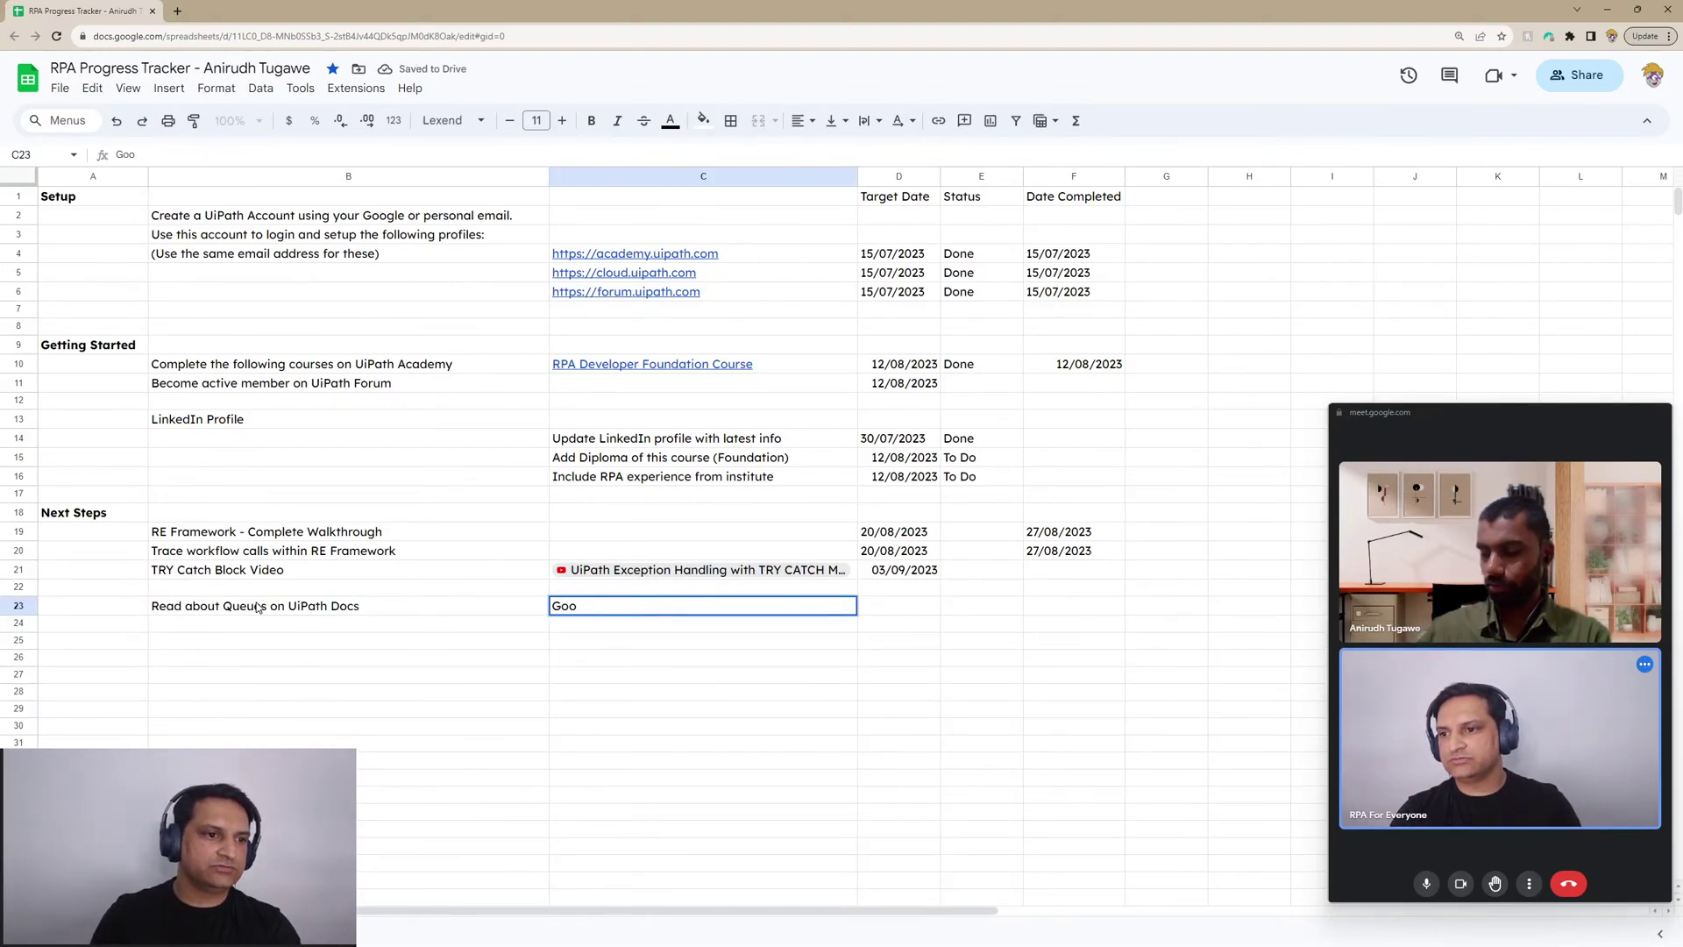
key("BackSpace")
key("Return")
key("Tab")
type("googl")
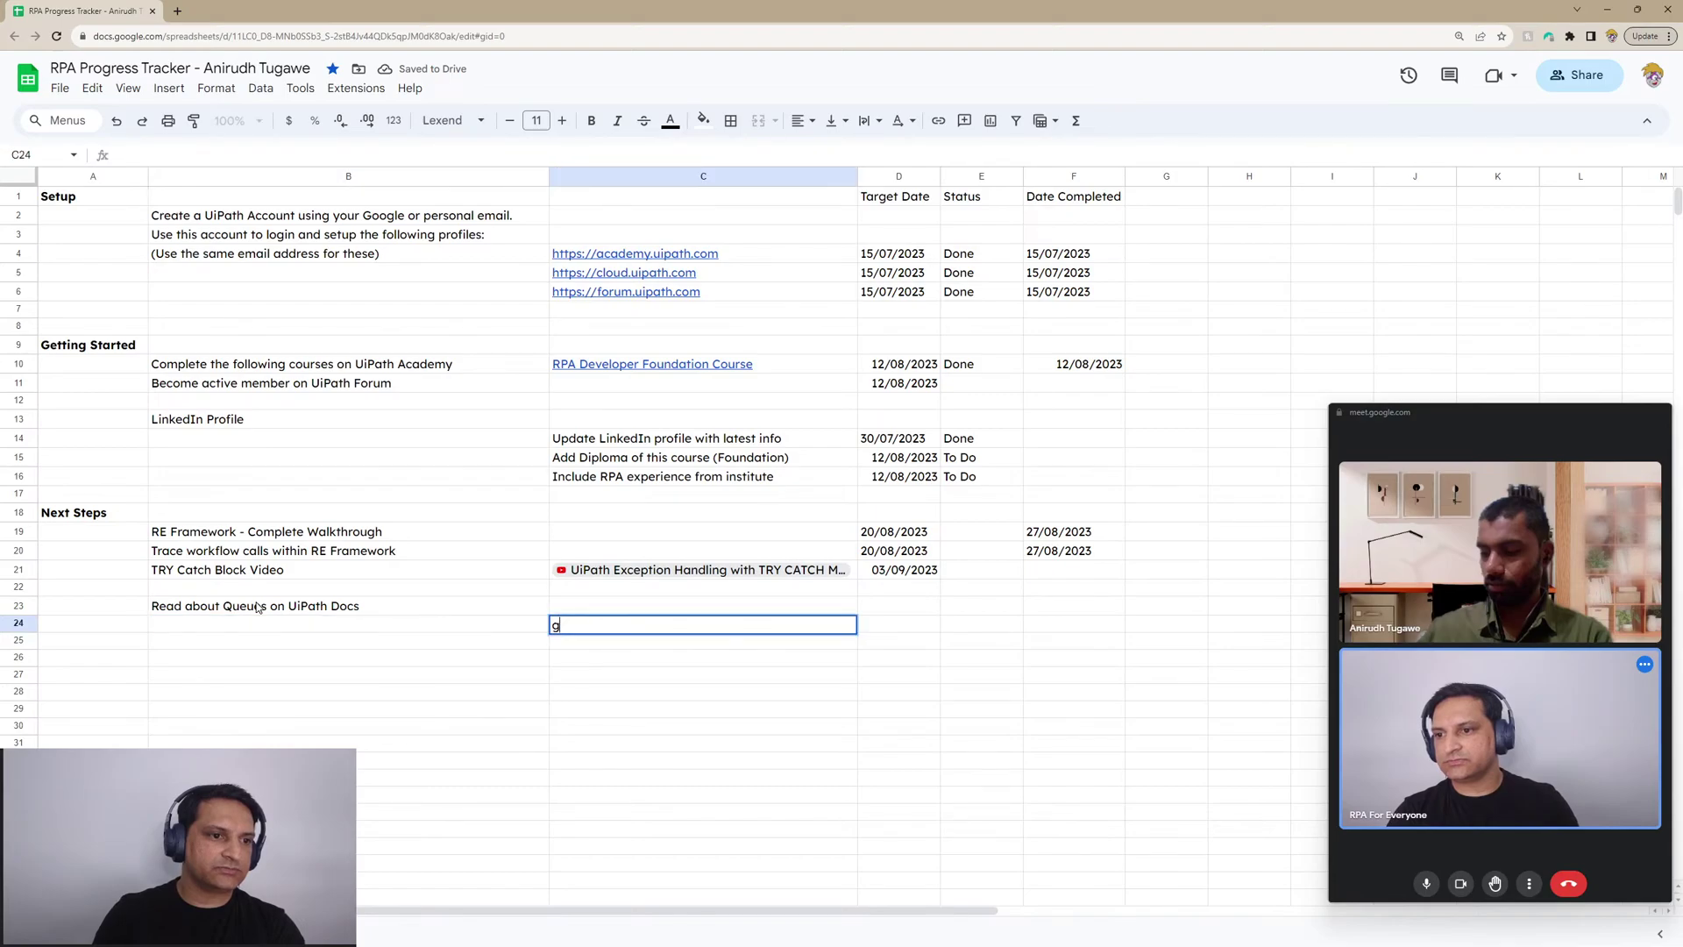
key("BackSpace")
key("BackSpace")
key("BackSpace")
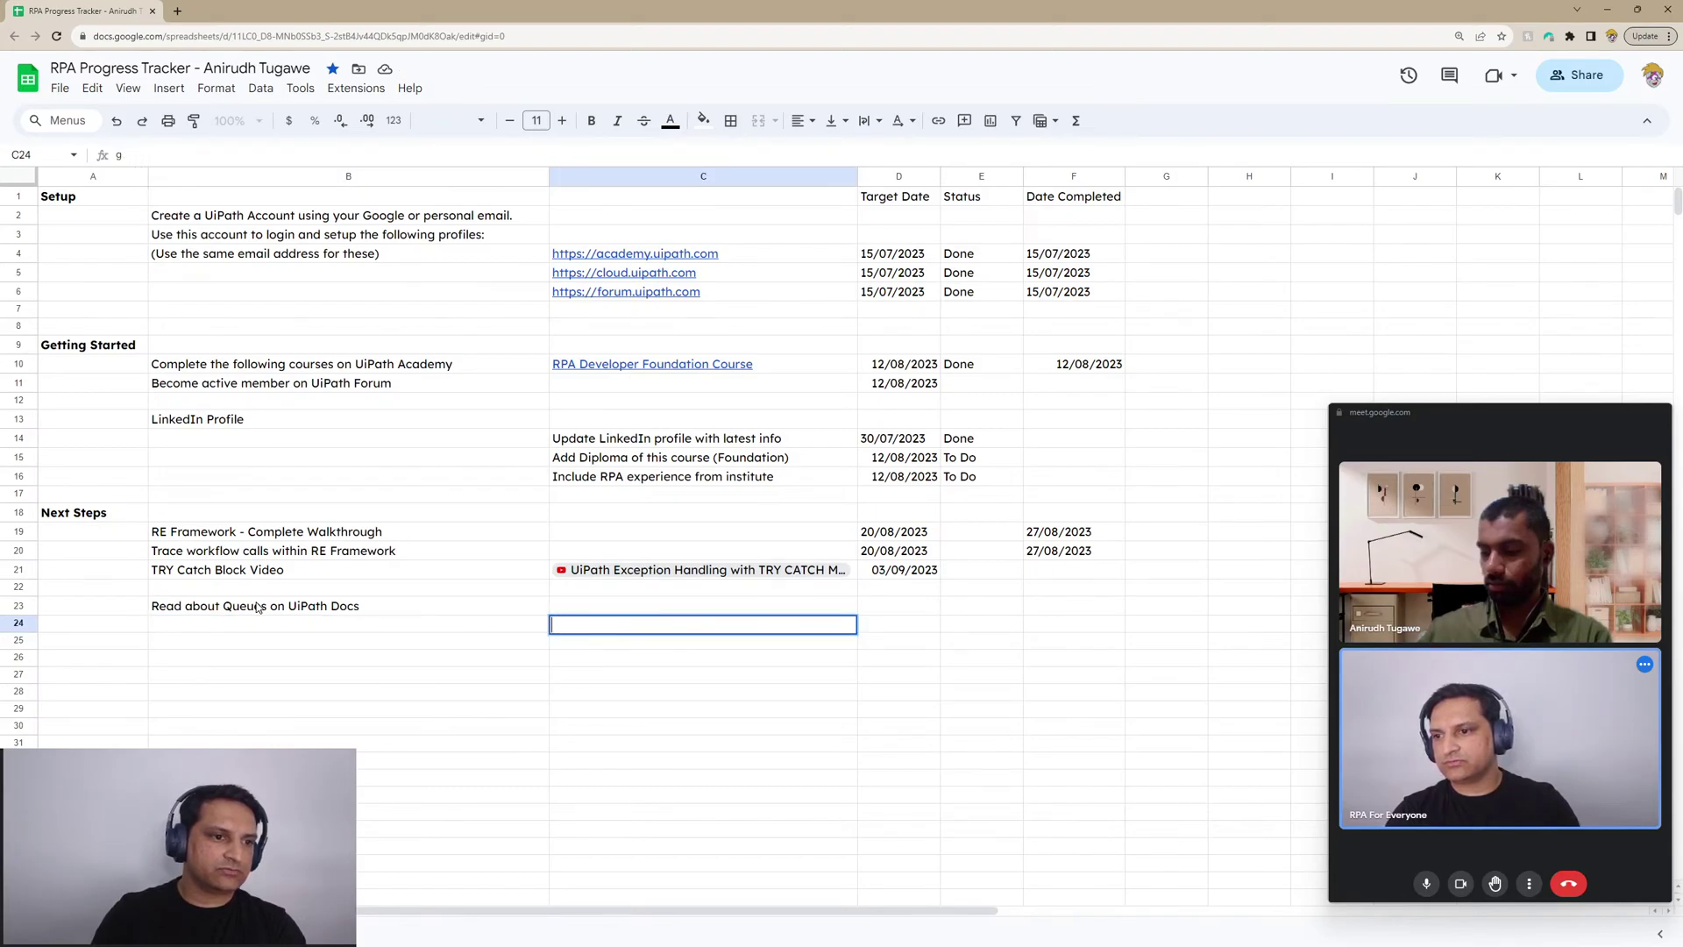
Add the note Google "uipath docs queues" in cell C24, below the Queues reading task
type("Google")
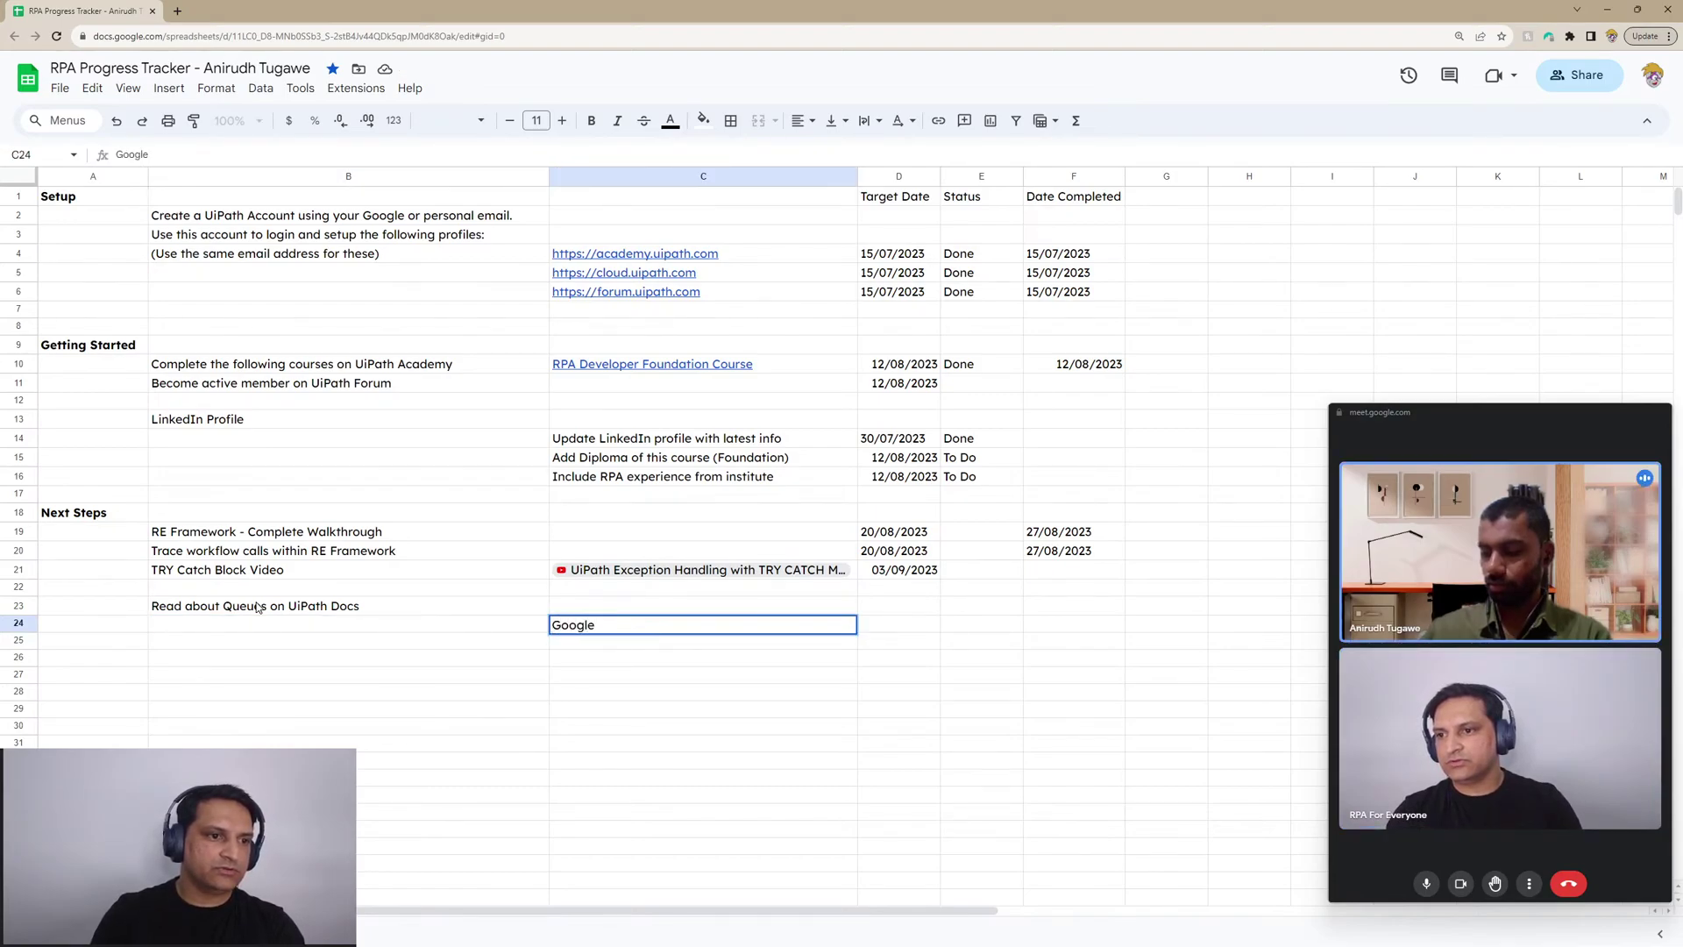
type(" \"uipa")
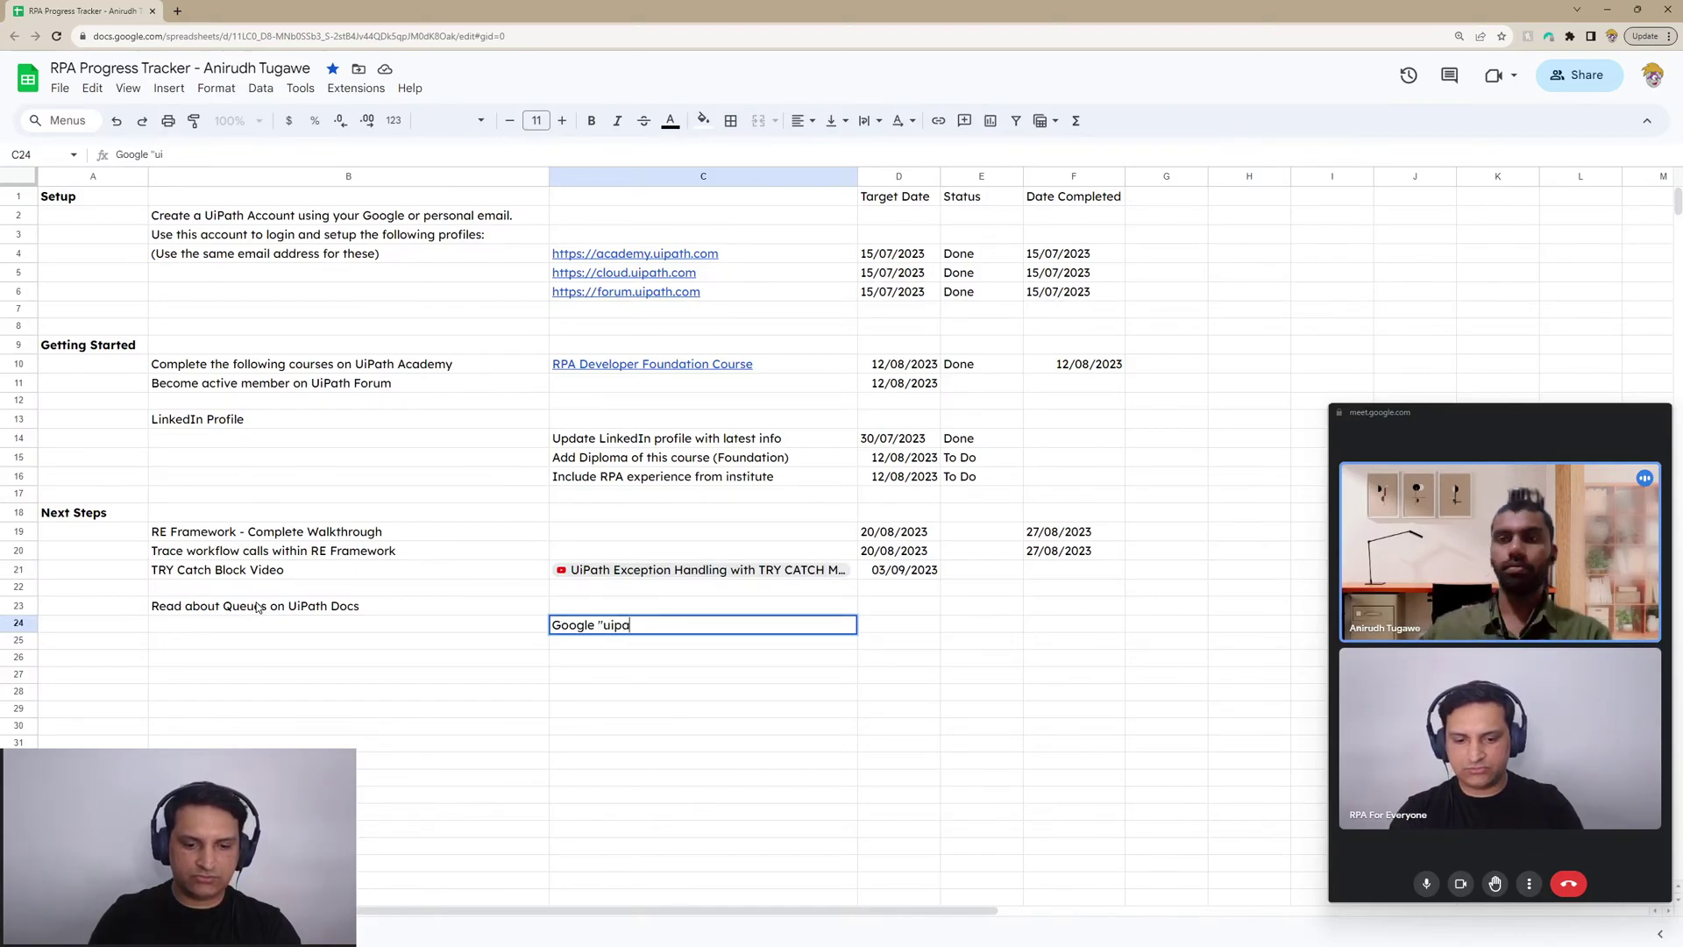
type("th docs")
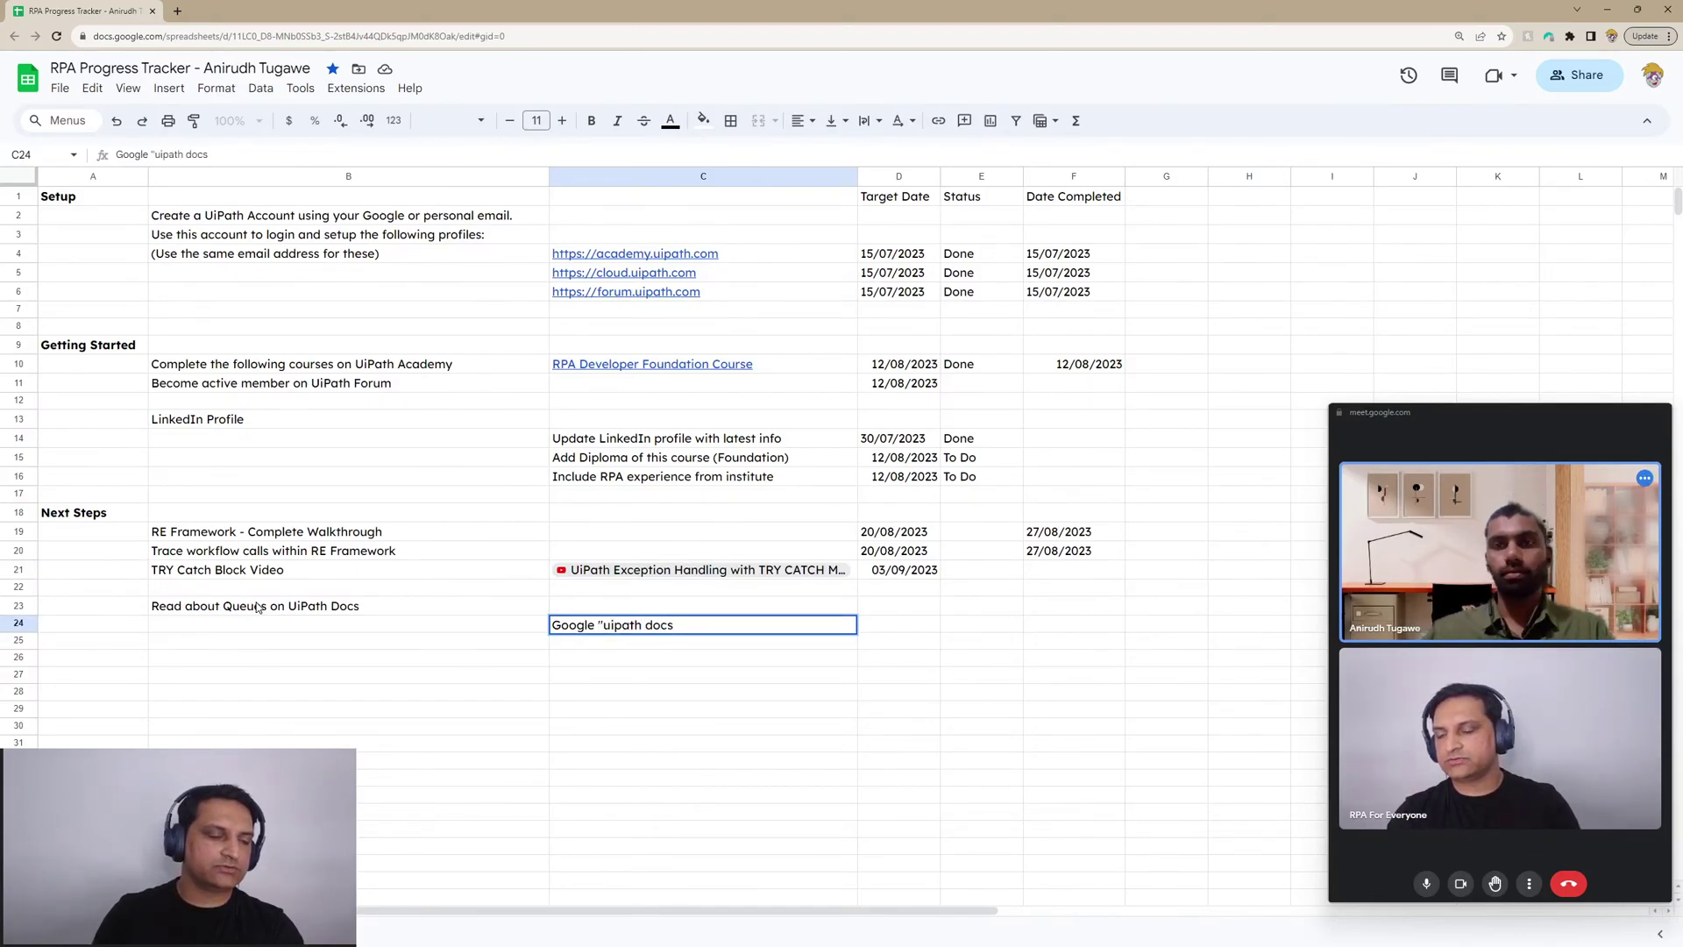
type(" queues\"")
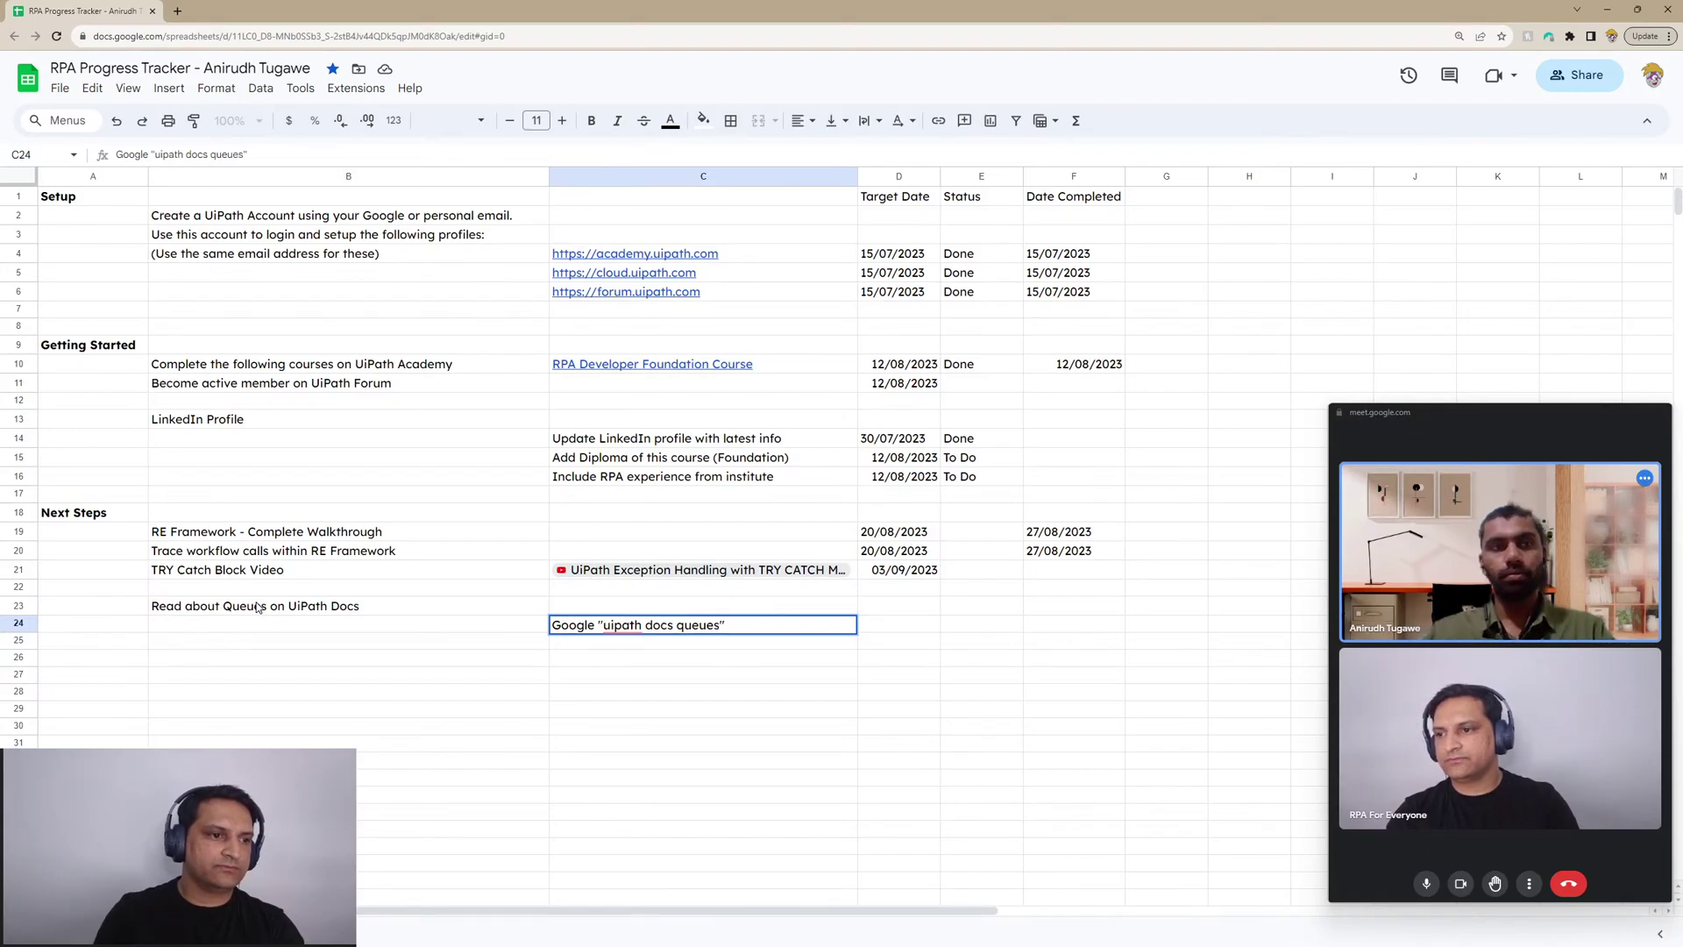
key("Tab")
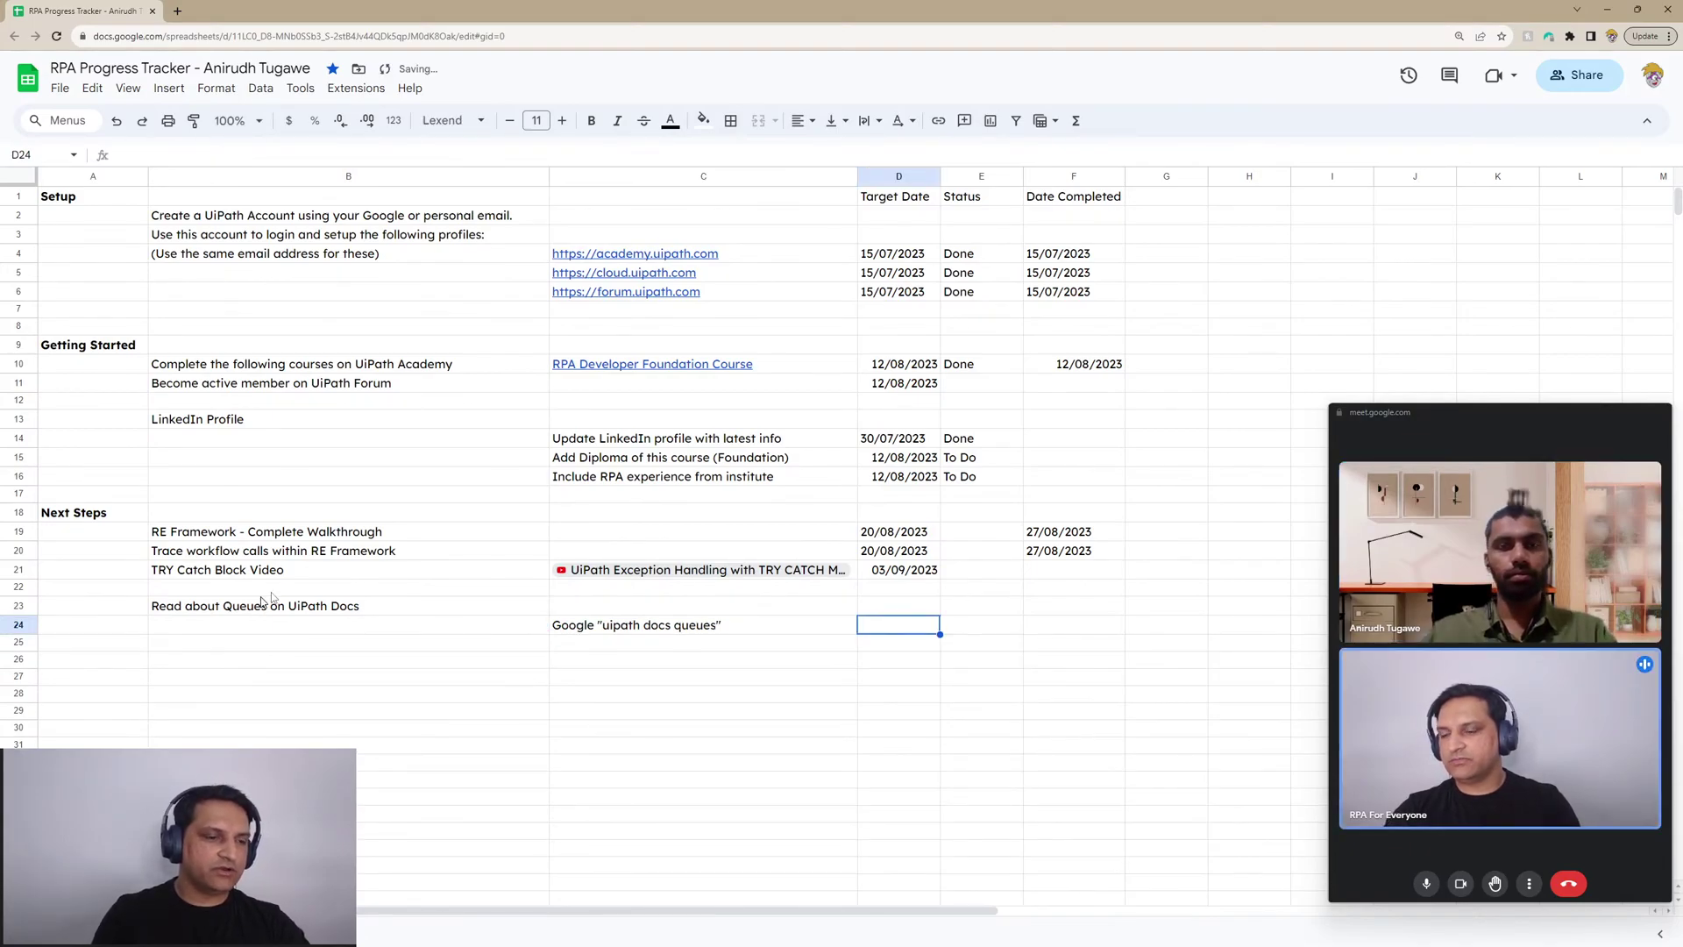
left_click(611, 630)
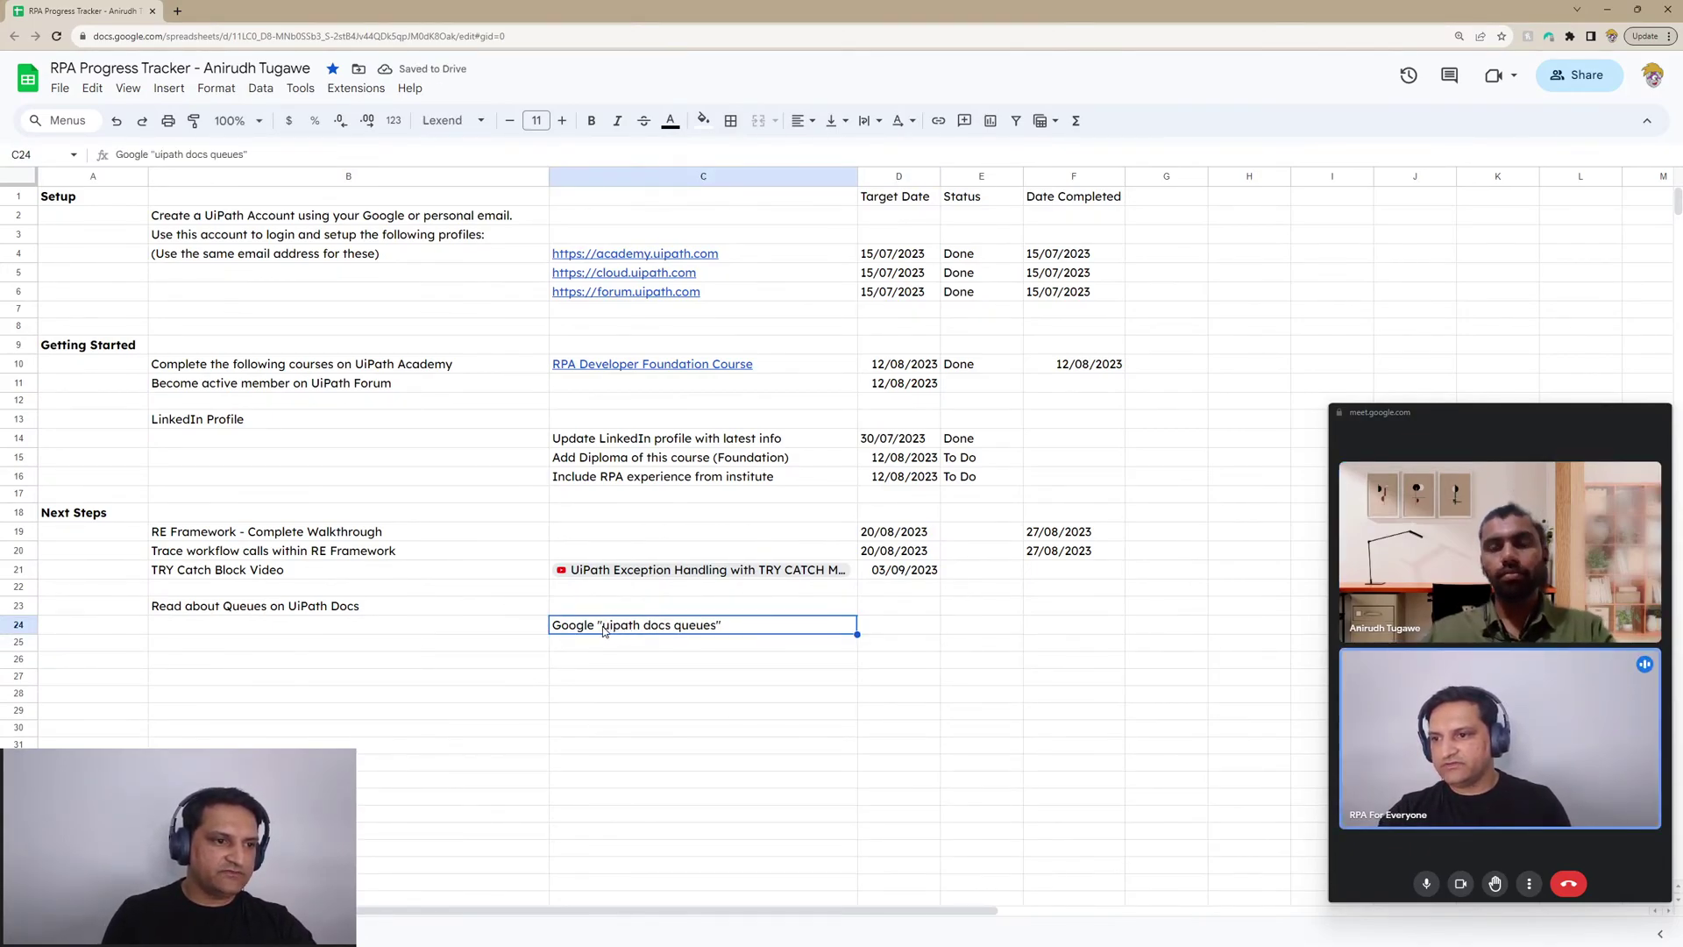
Search Google for "uipath docs queues" in a new browser tab and open the Orchestrator - About Queues and Transactions result
left_click(177, 10)
type("uip")
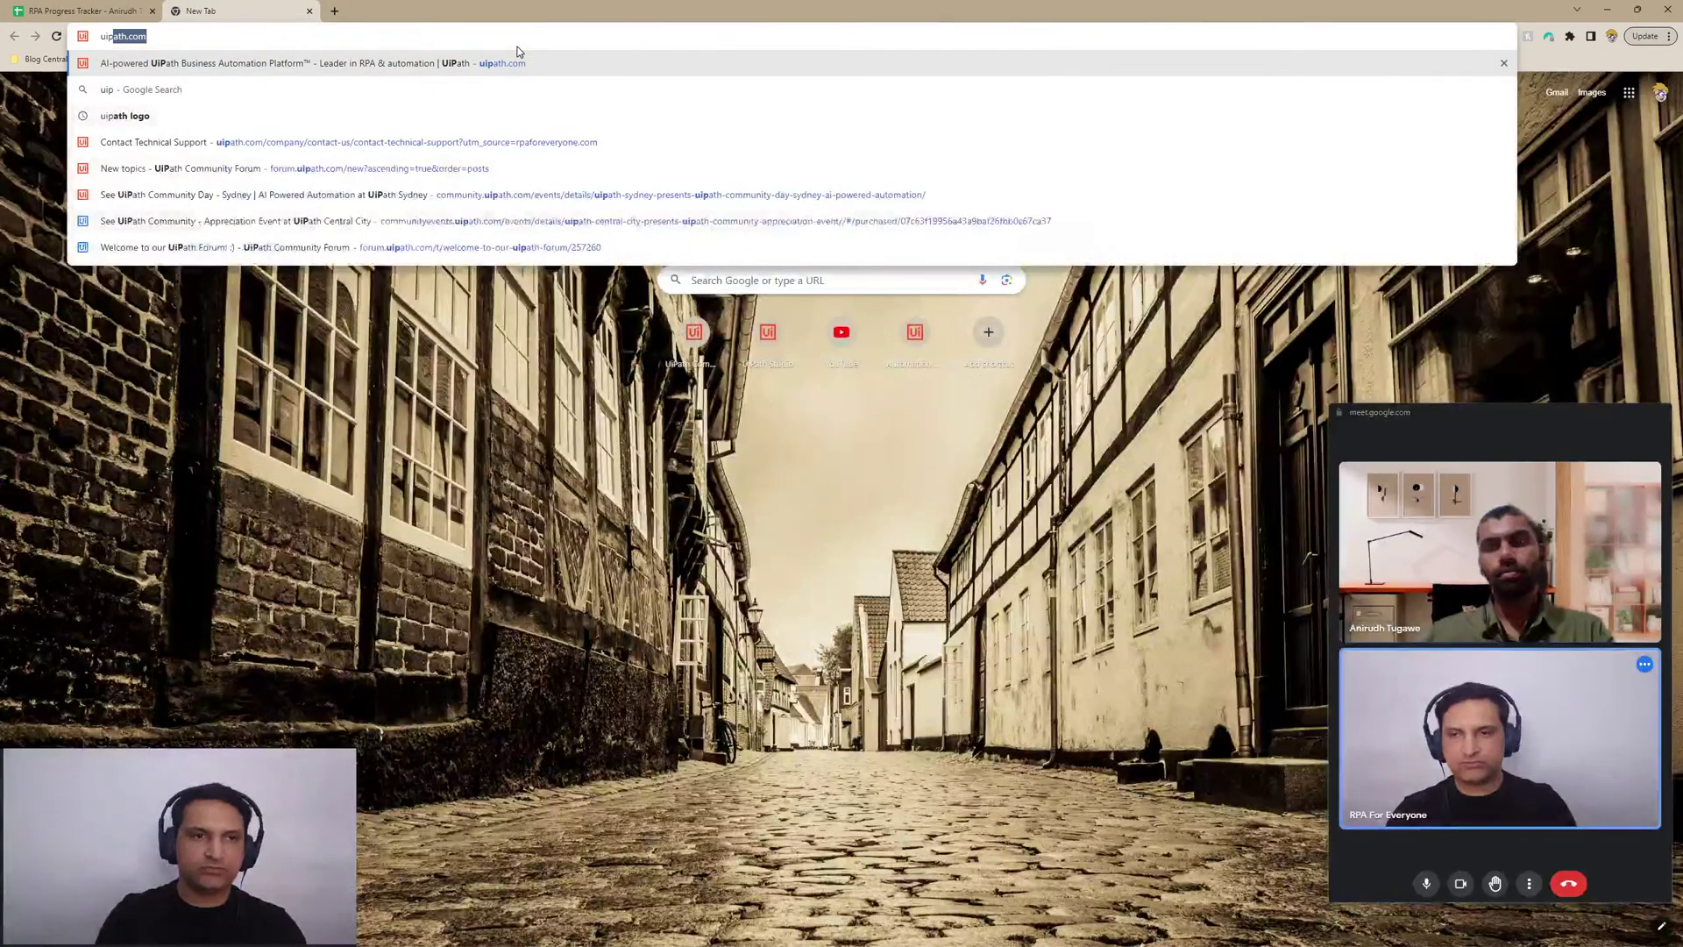
type("ath docs queue")
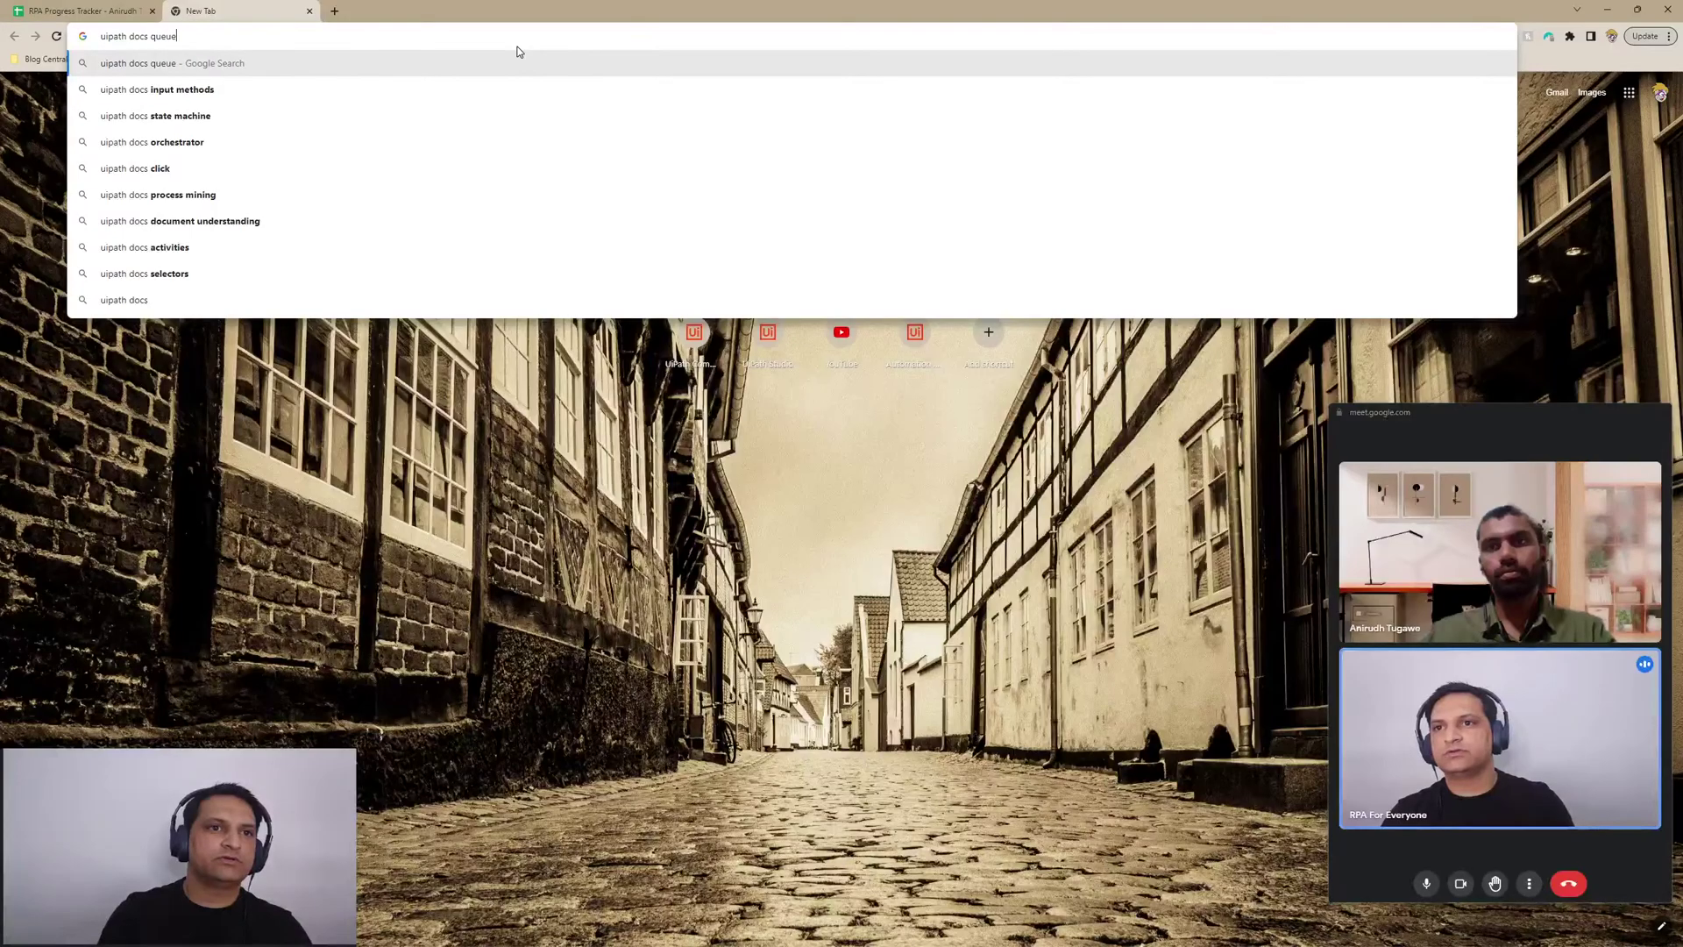
type("s")
key("Return")
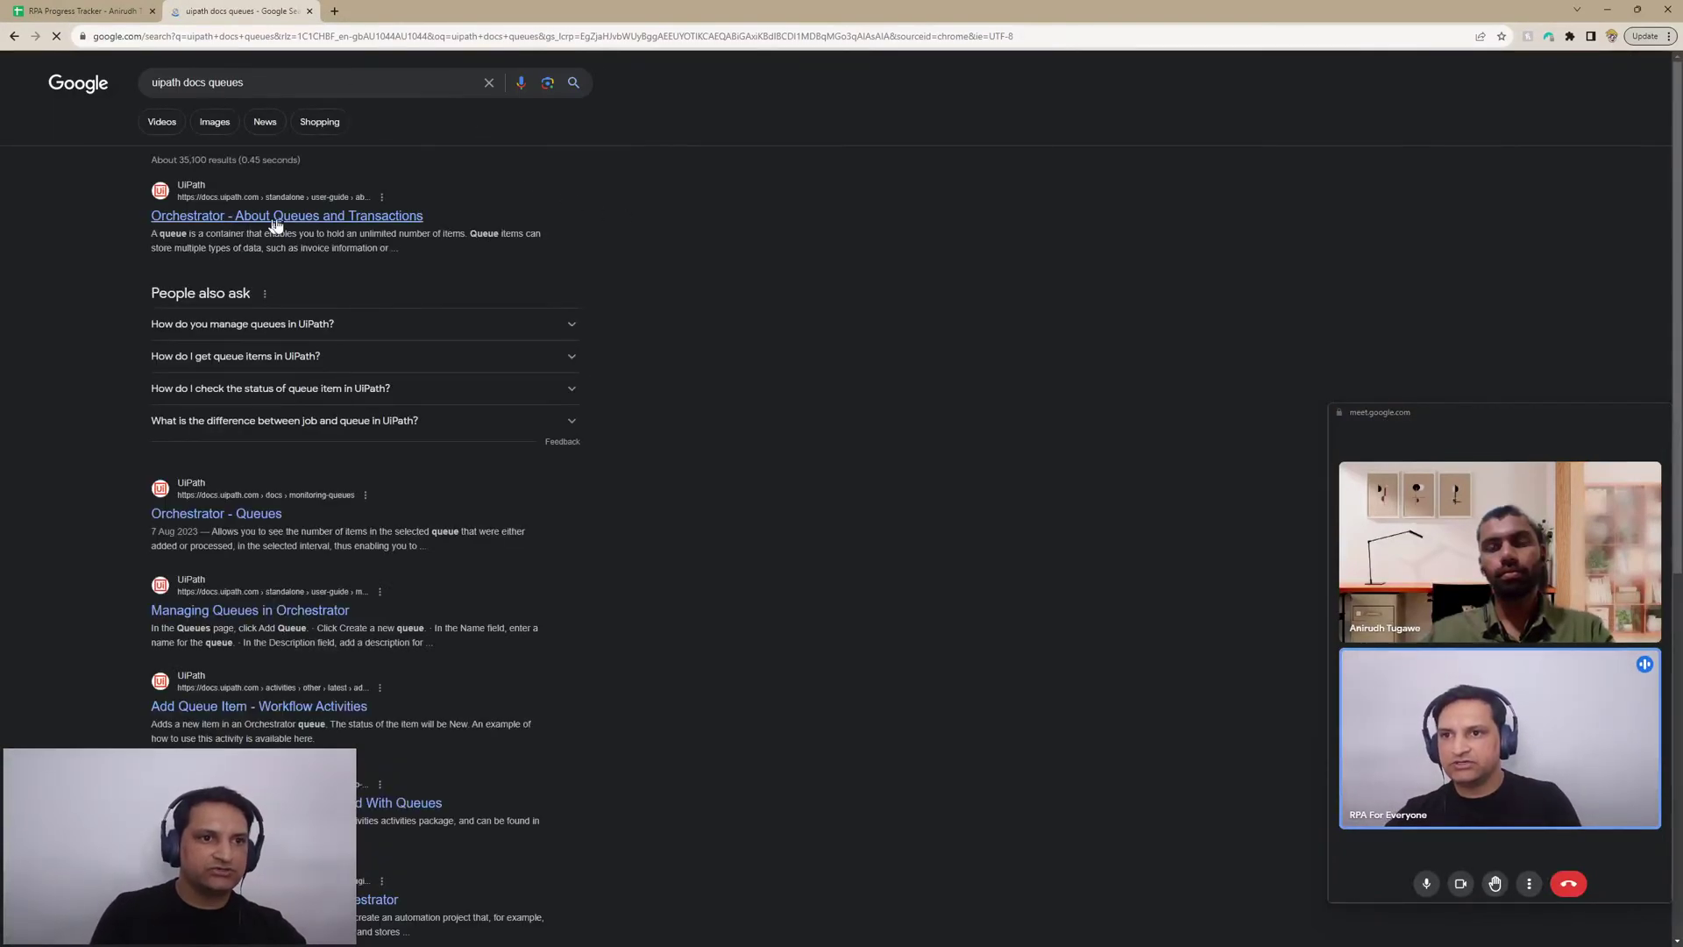
left_click(382, 218)
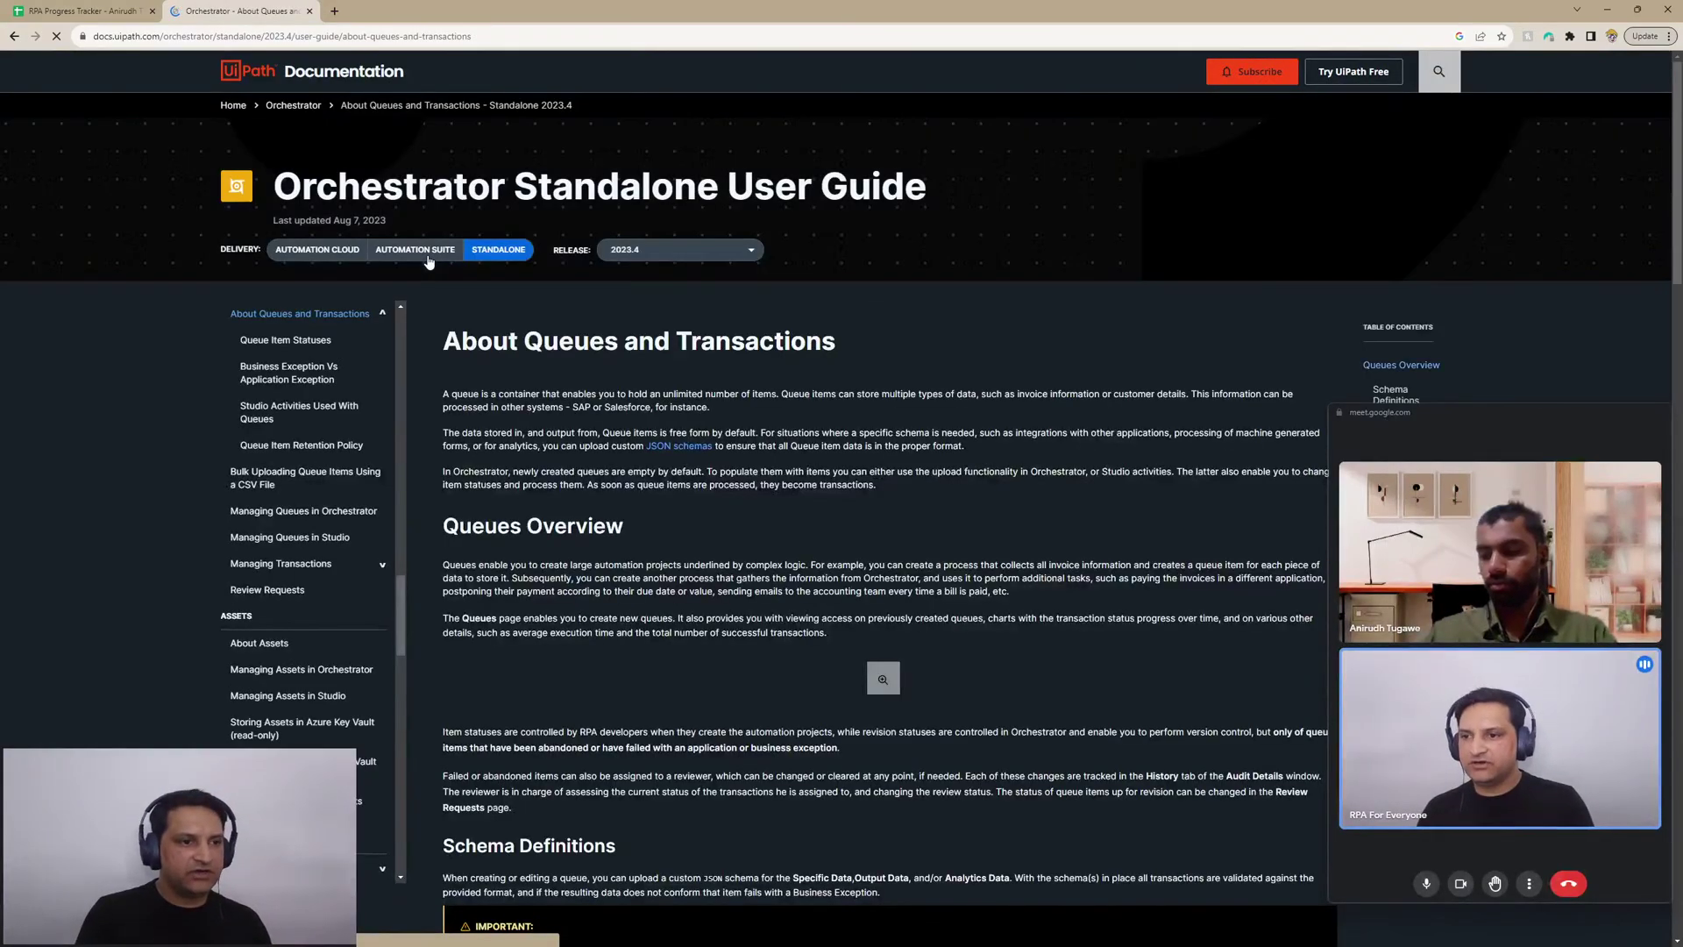
Look through the About Queues and Transactions page from Queues Overview to Queue SLA Permissions, and close it to return to the progress tracker
scroll(863, 640, "down", 3)
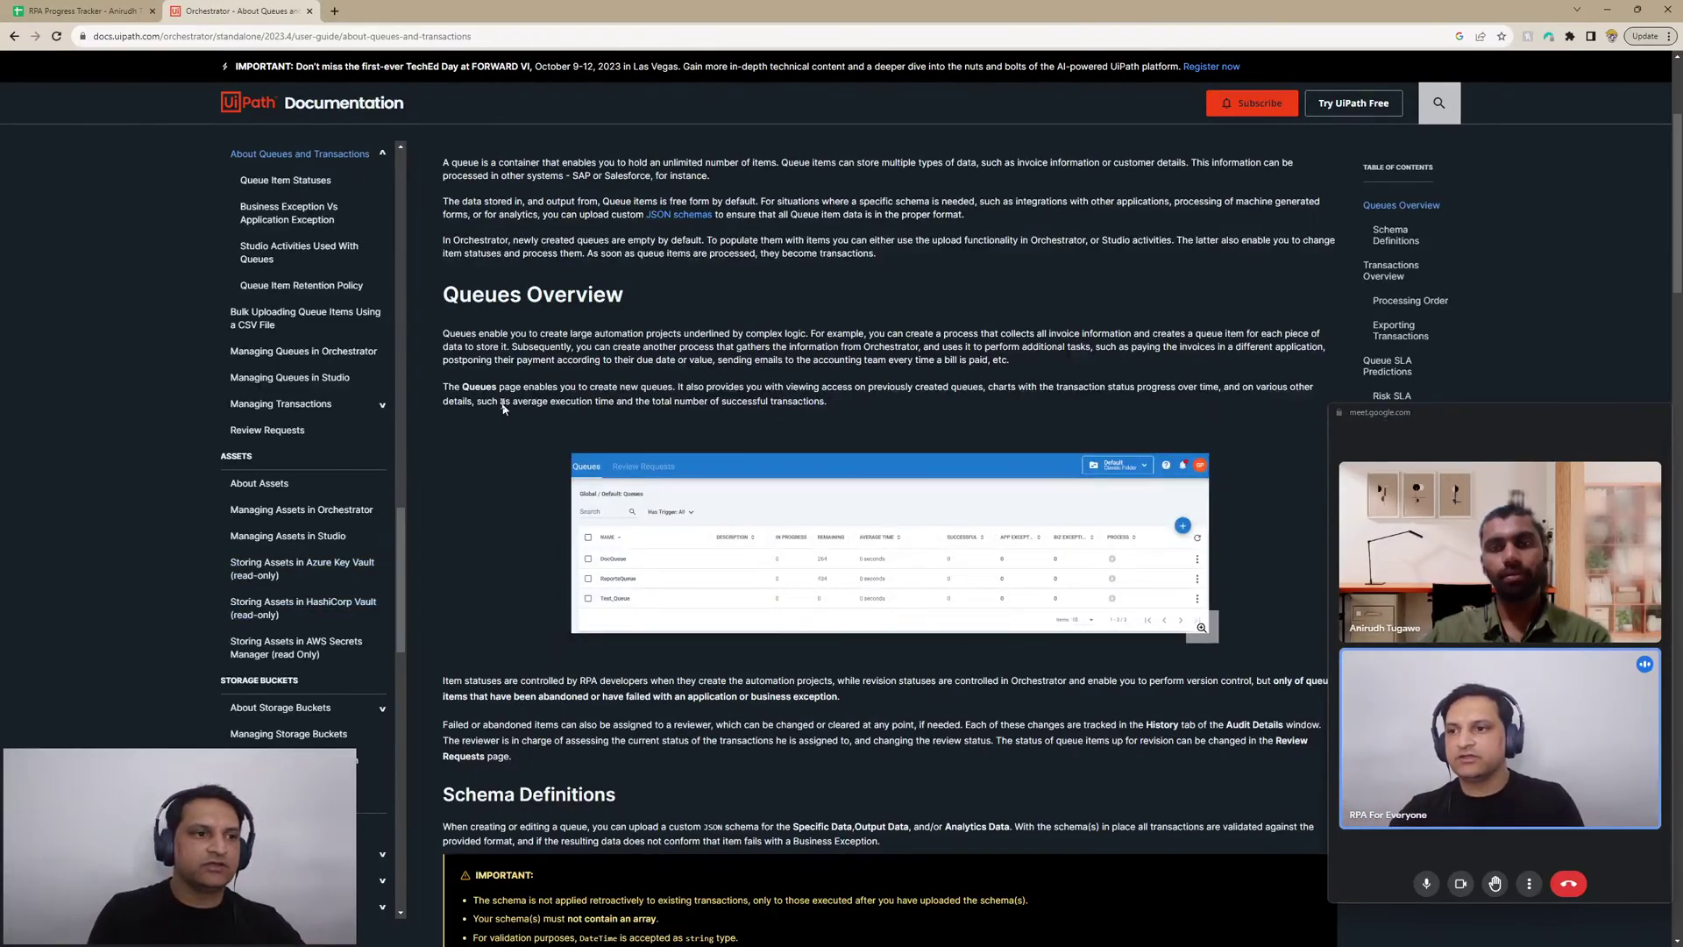
scroll(524, 475, "down", 3)
scroll(524, 475, "up", 4)
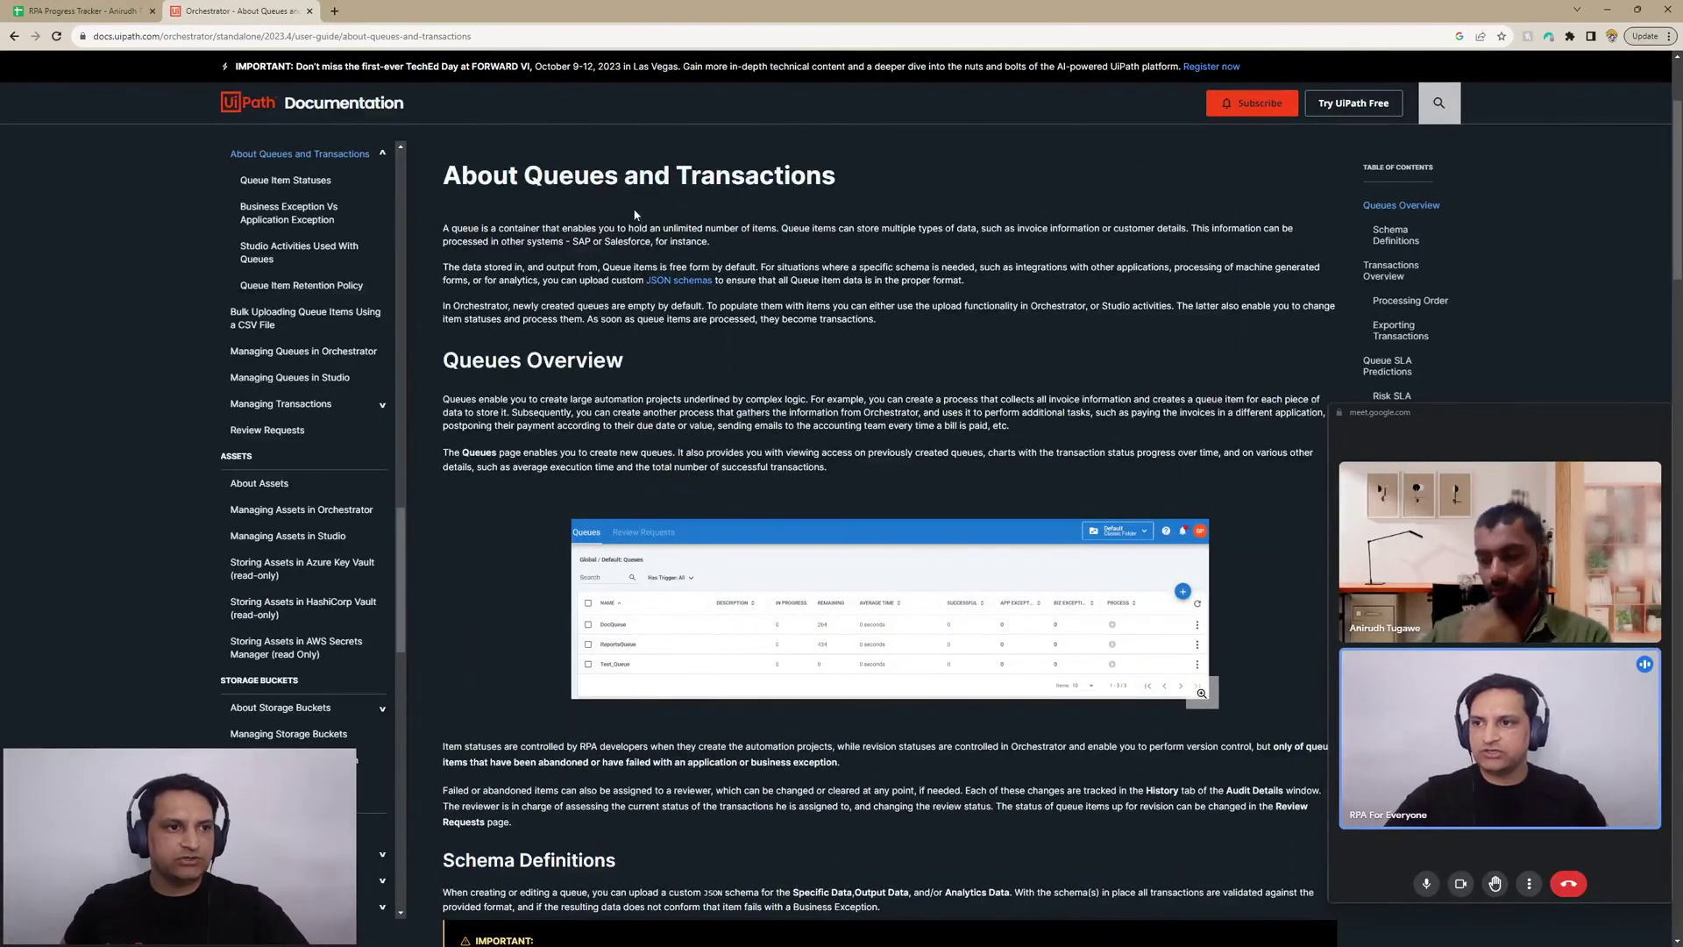
scroll(759, 469, "down", 10)
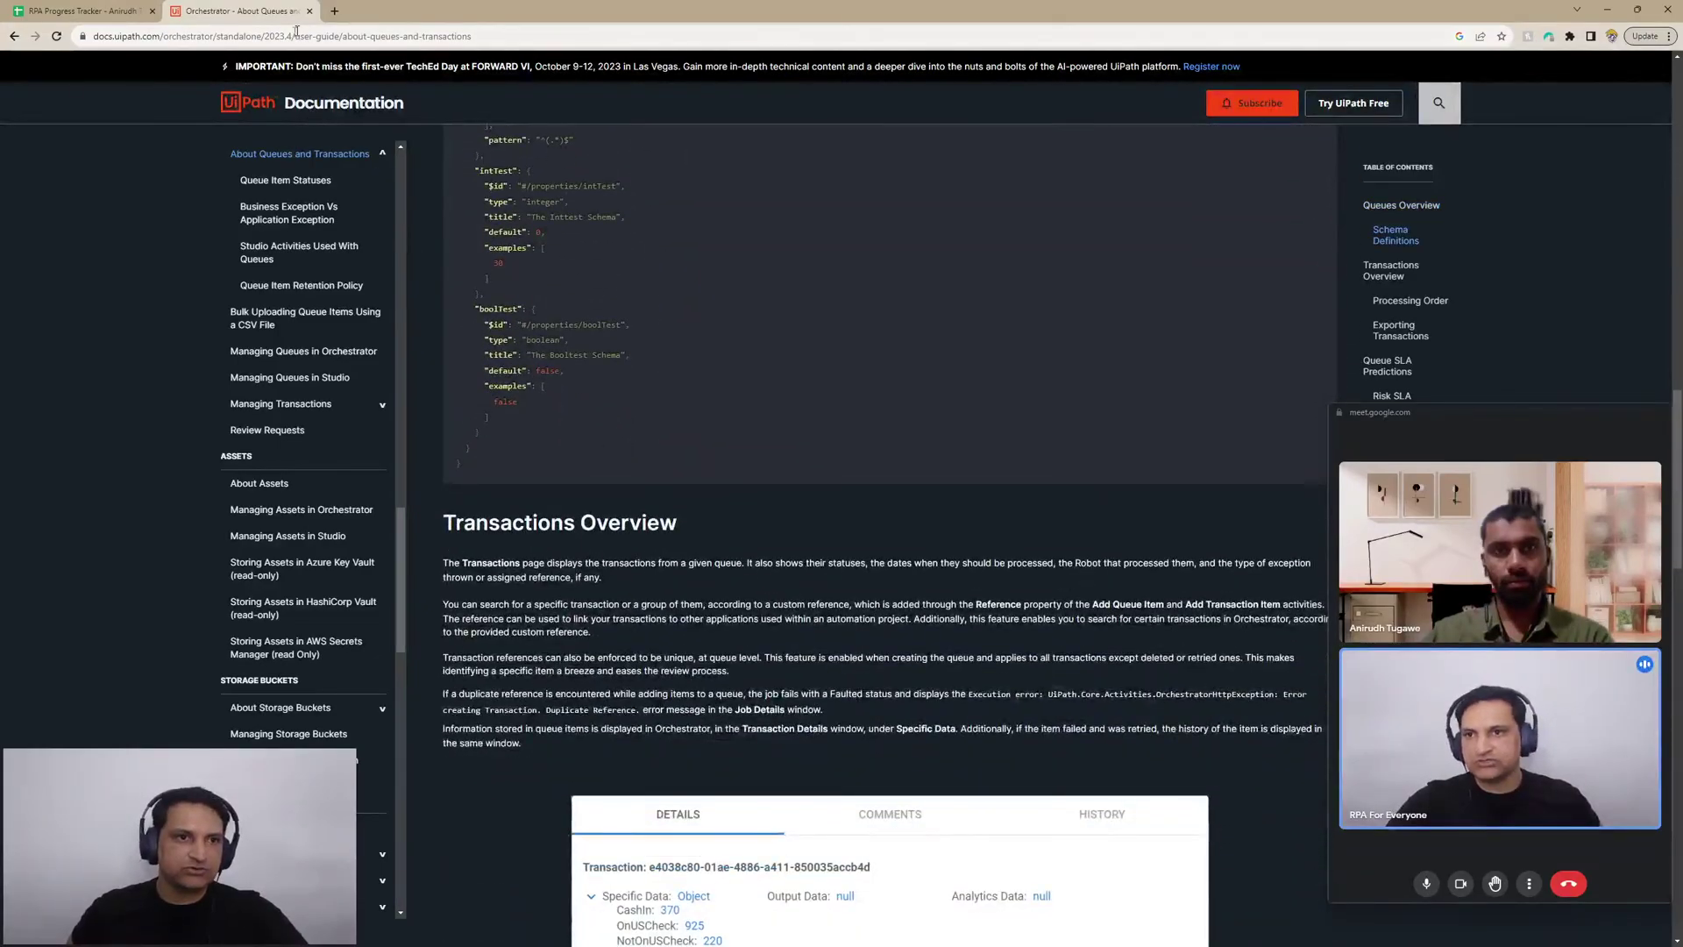
scroll(910, 626, "down", 7)
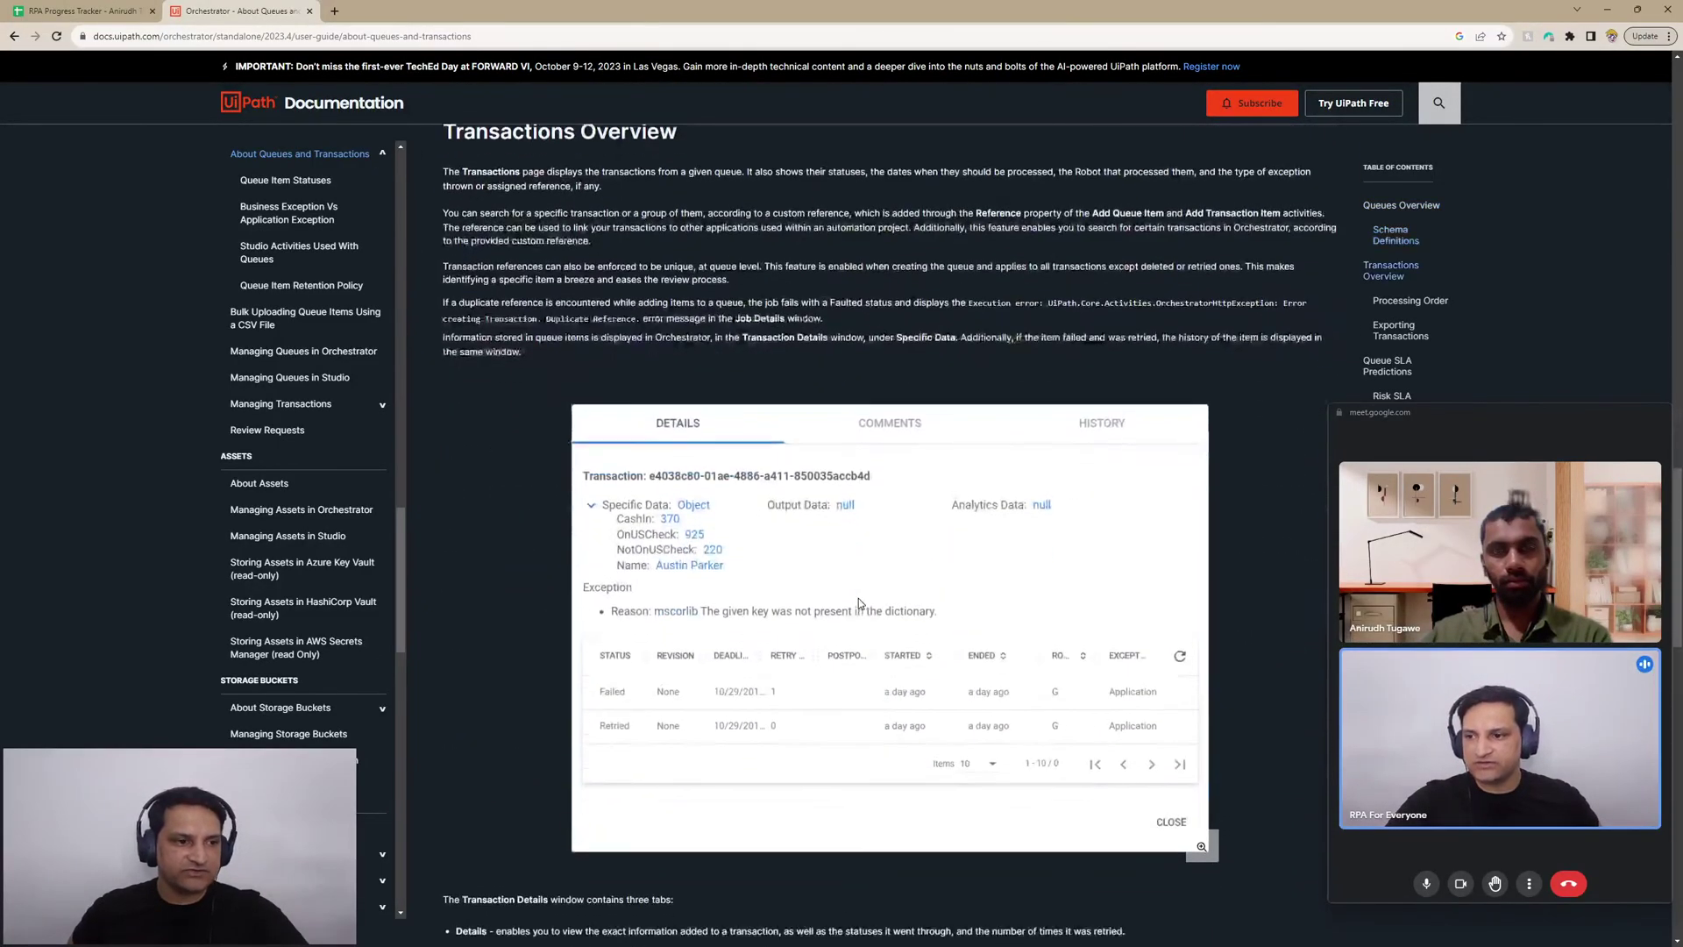
scroll(1056, 720, "down", 8)
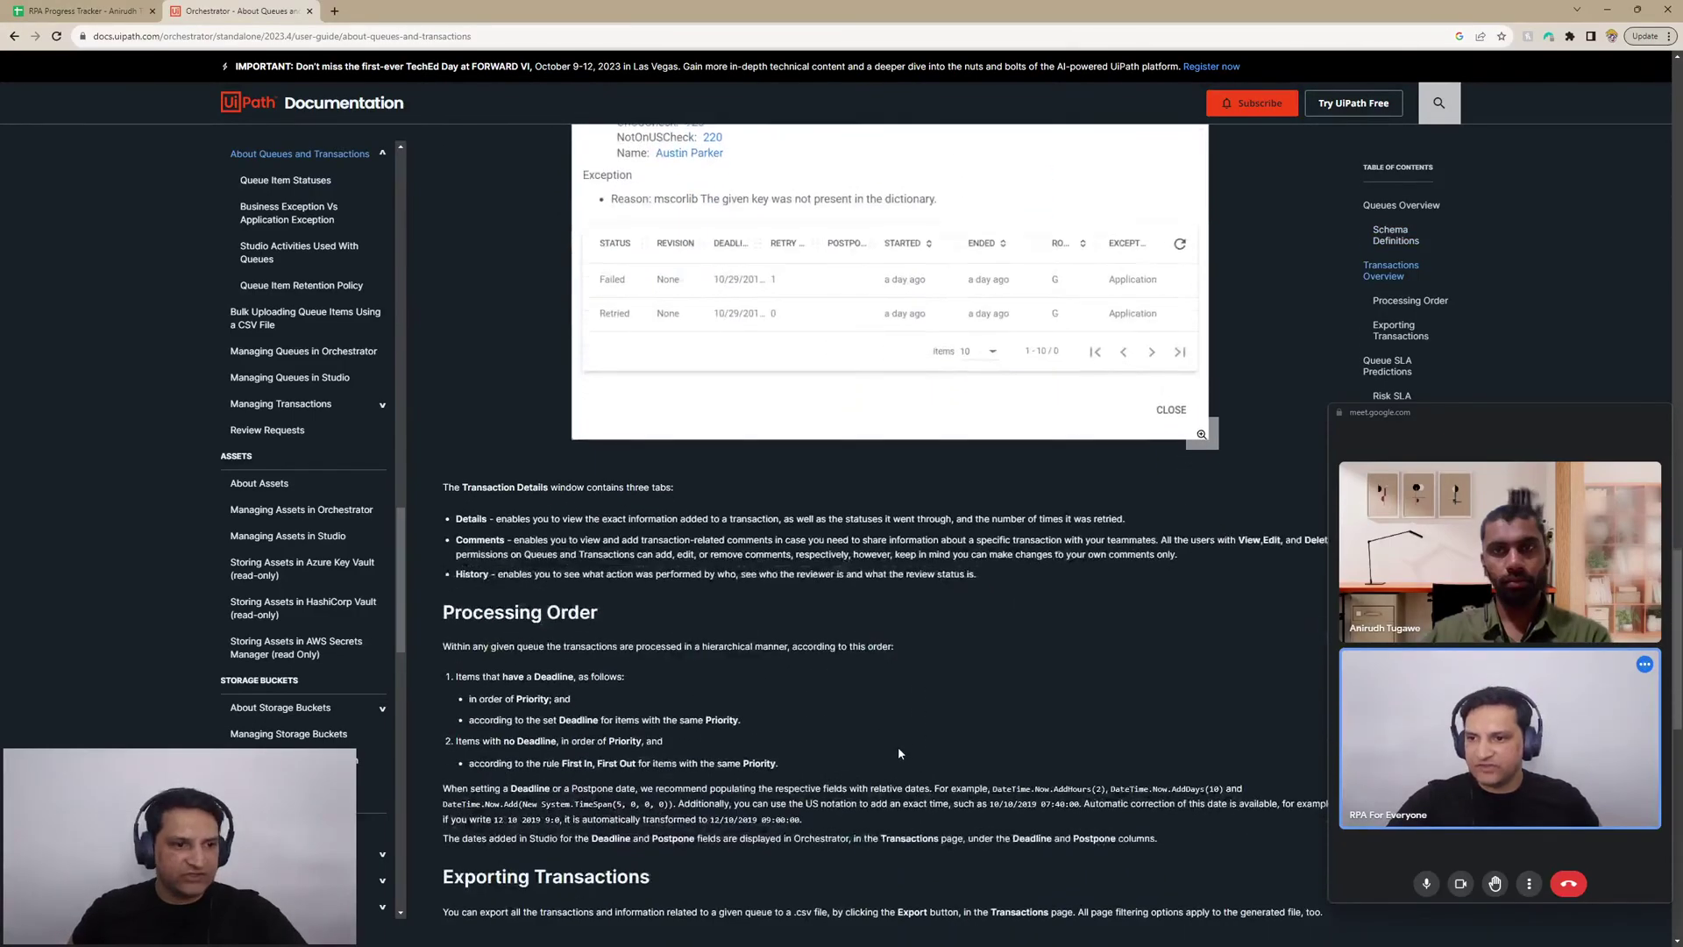
scroll(984, 752, "down", 6)
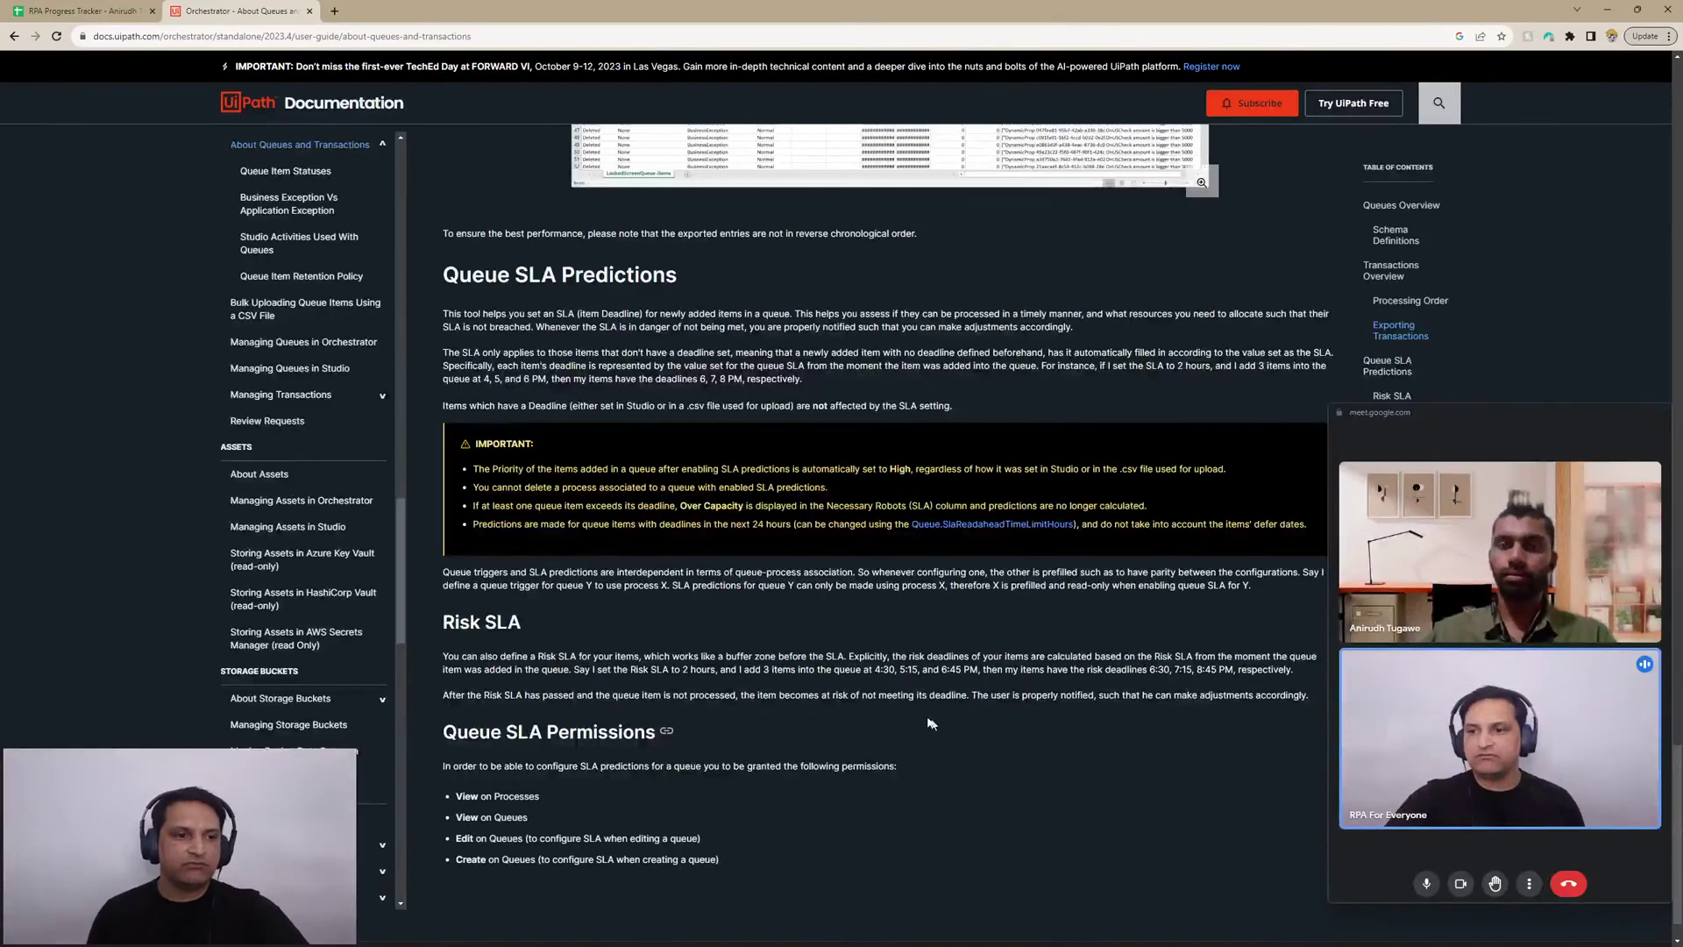
scroll(628, 441, "up", 2)
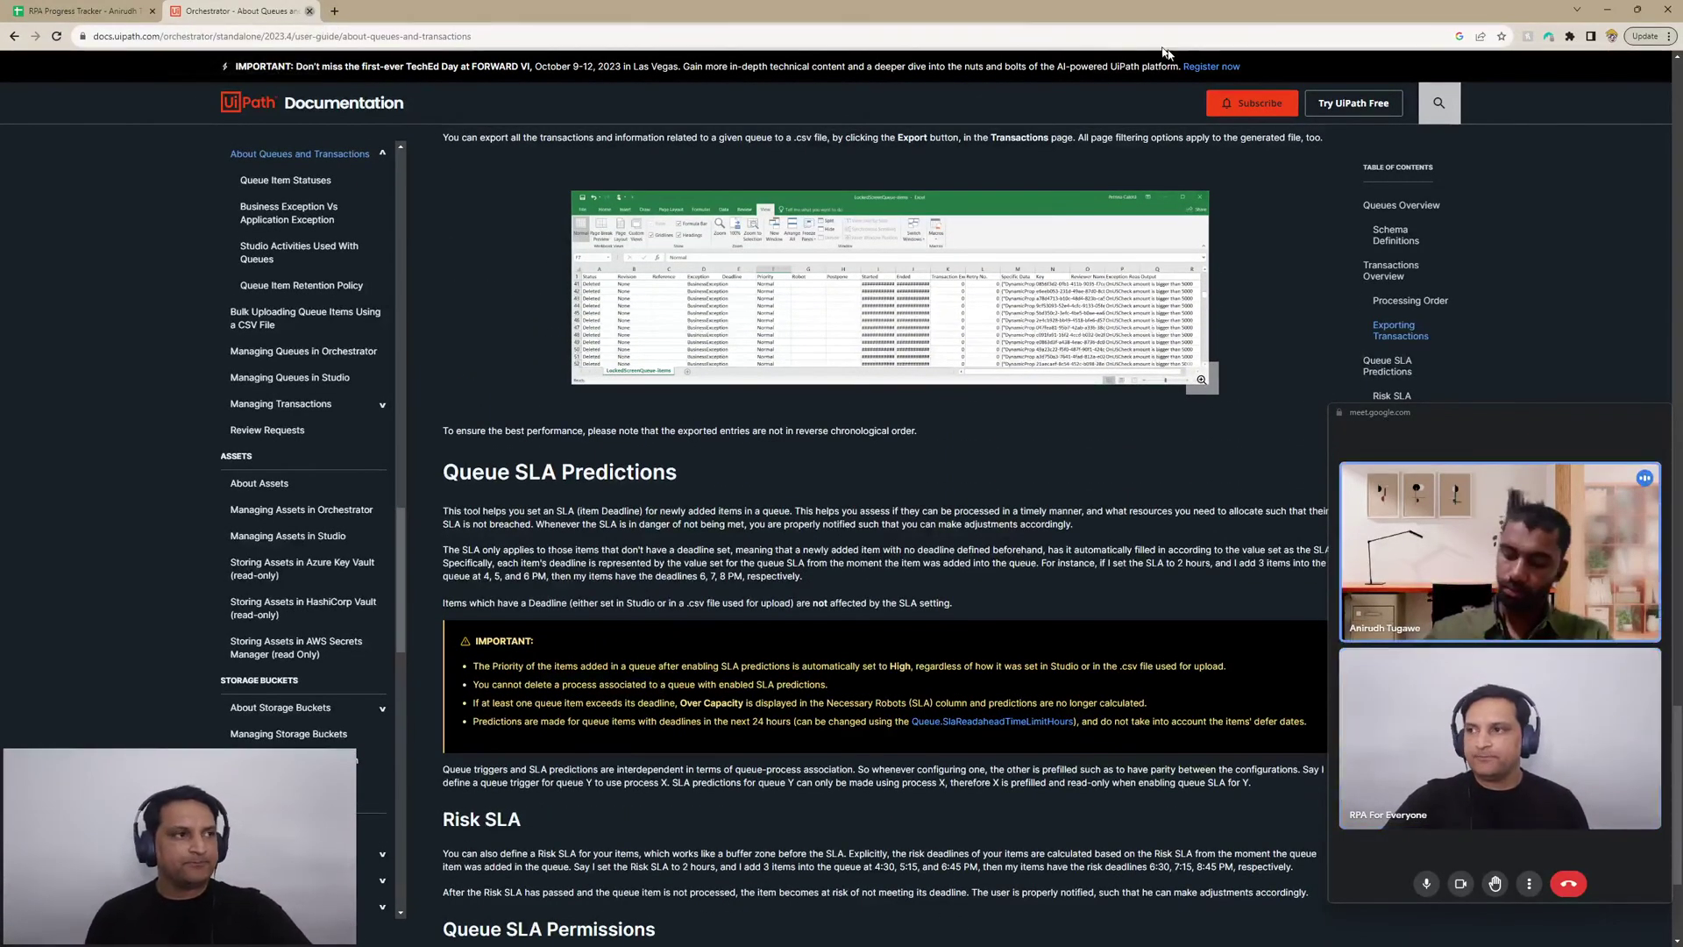
left_click(310, 12)
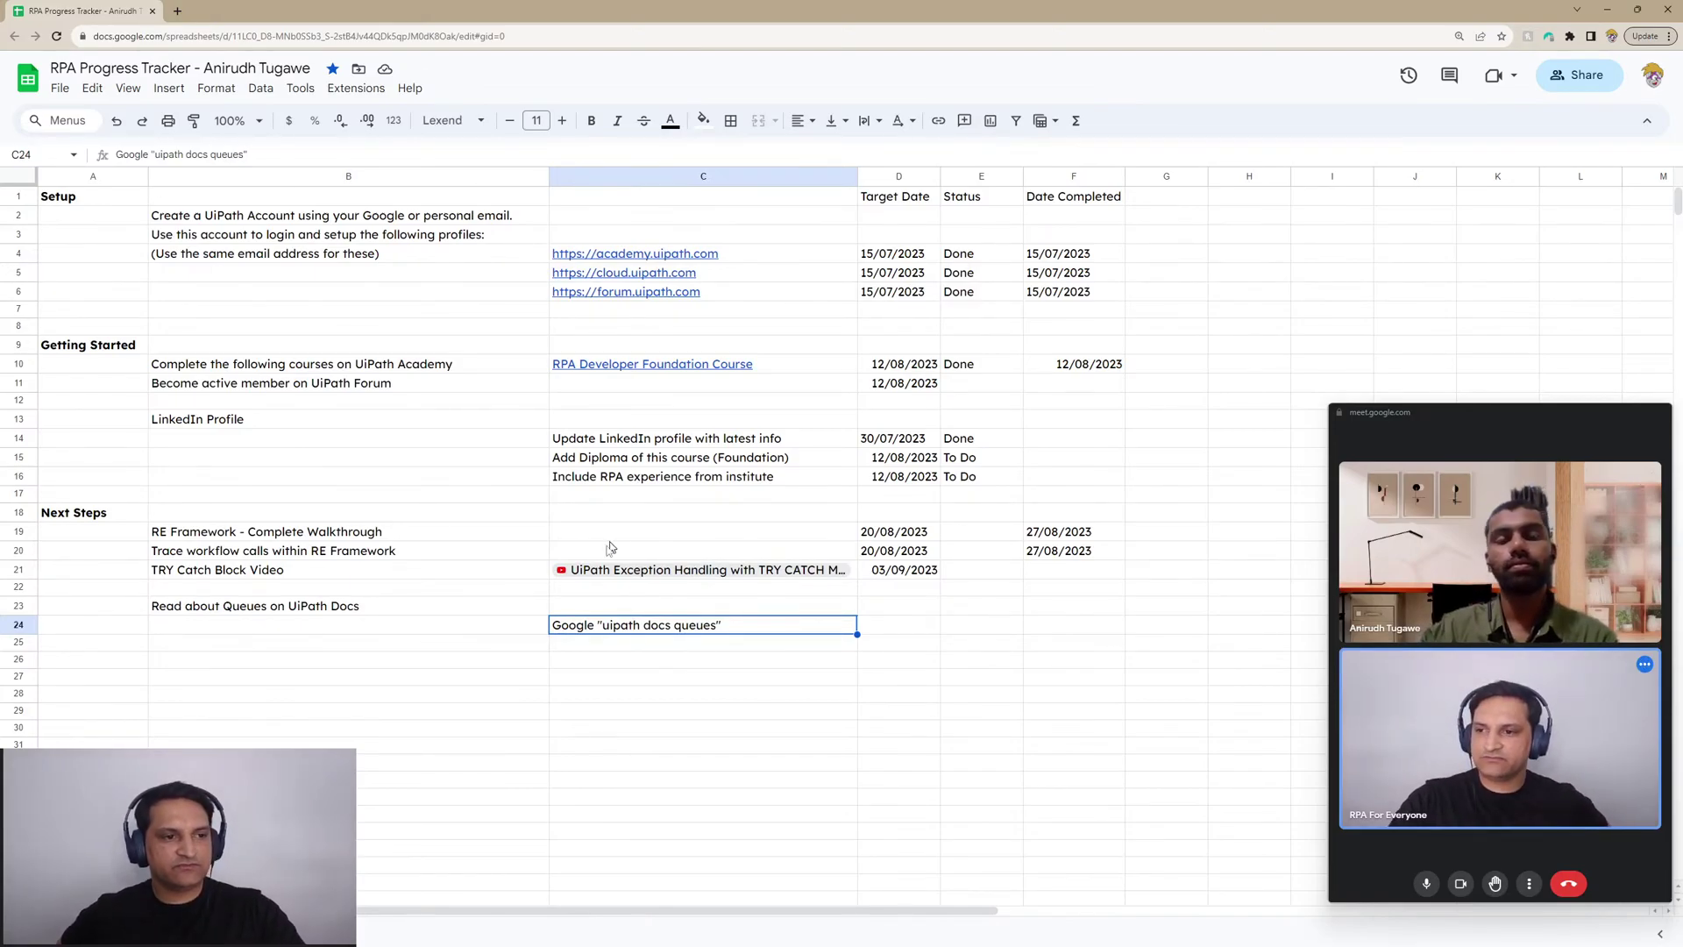
Review the TRY Catch Block video link and its target date in the tracker, and go to cell C25 below the Google search note
mouse_move(724, 599)
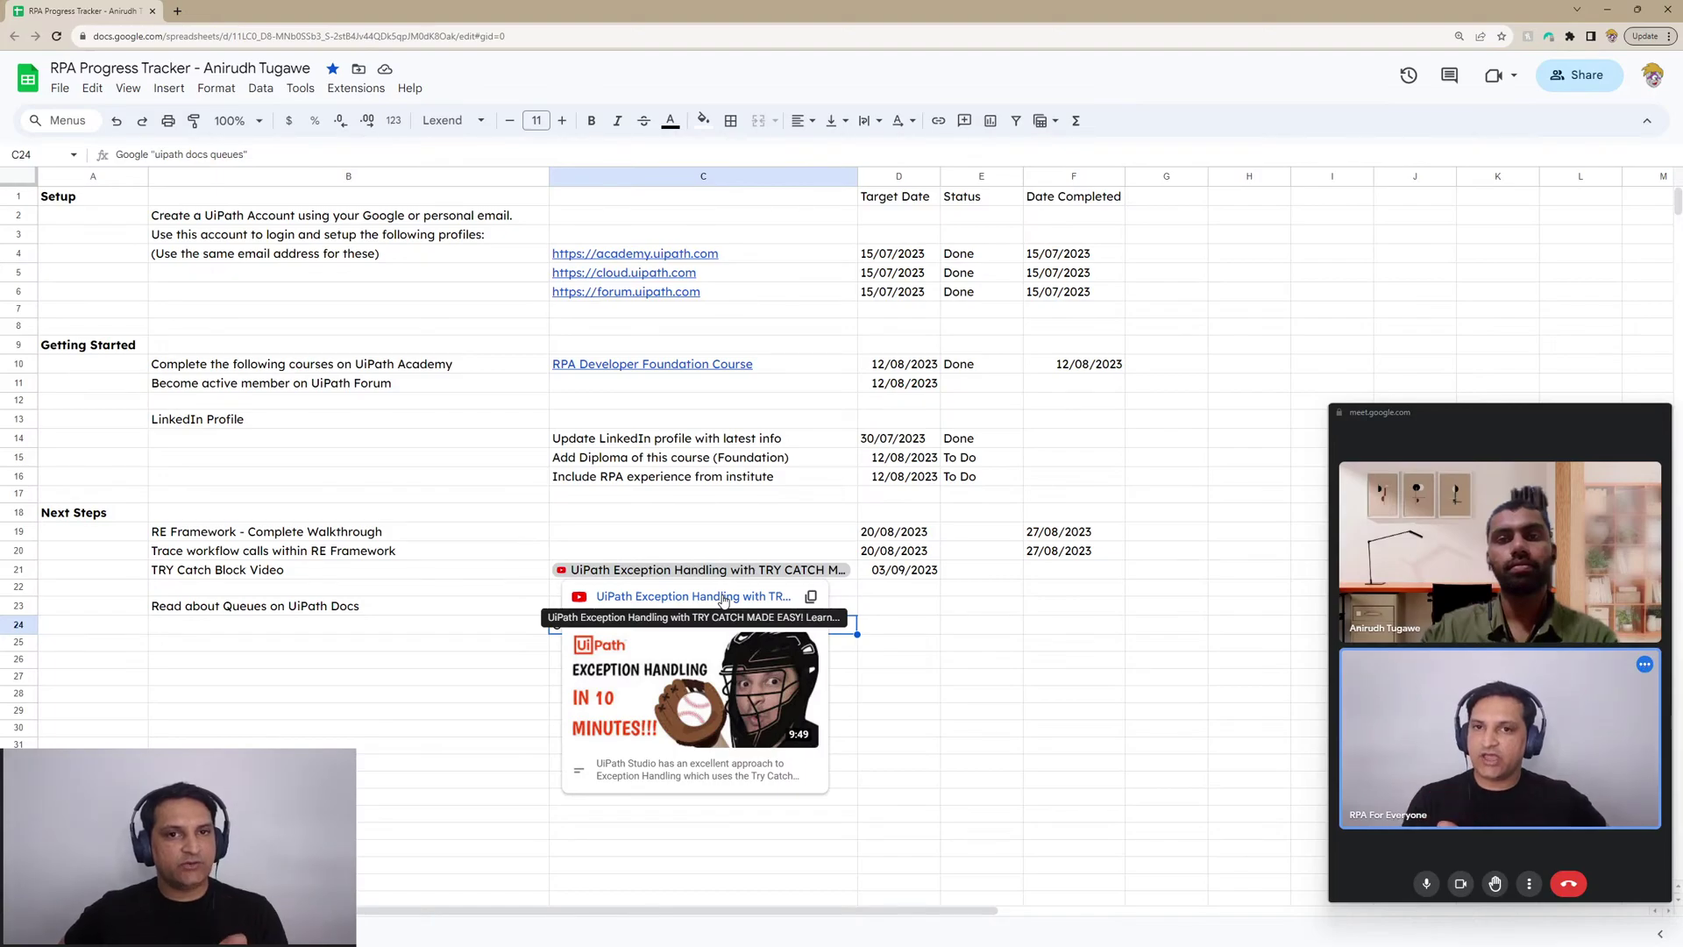
left_click(911, 592)
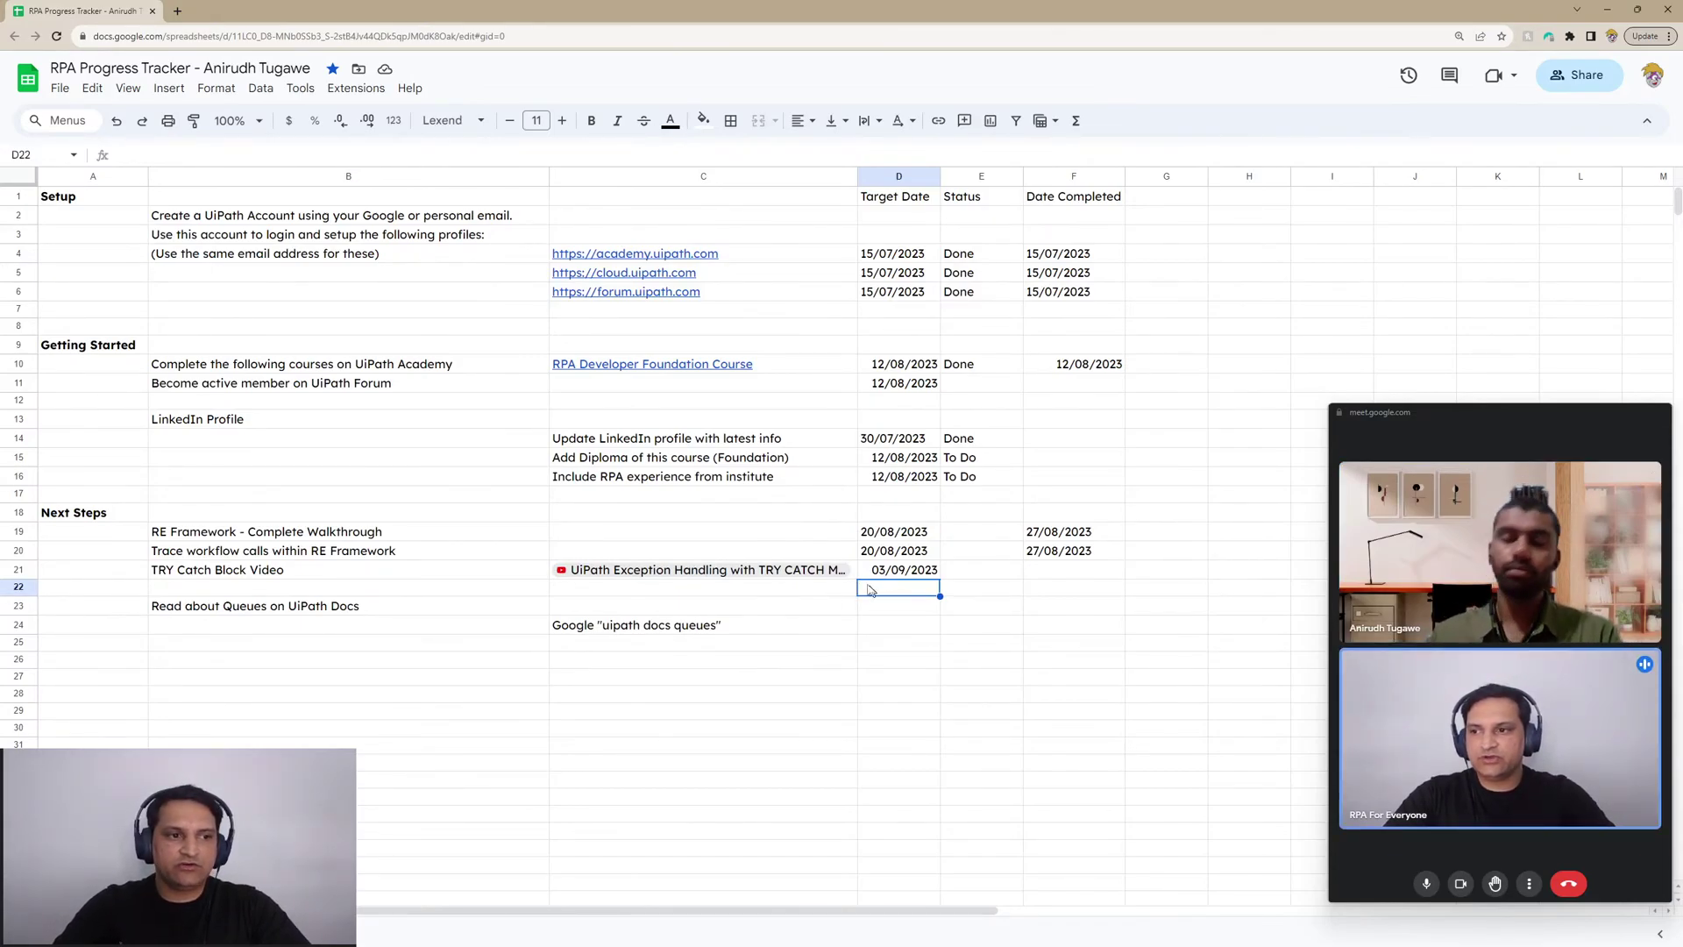
mouse_move(848, 576)
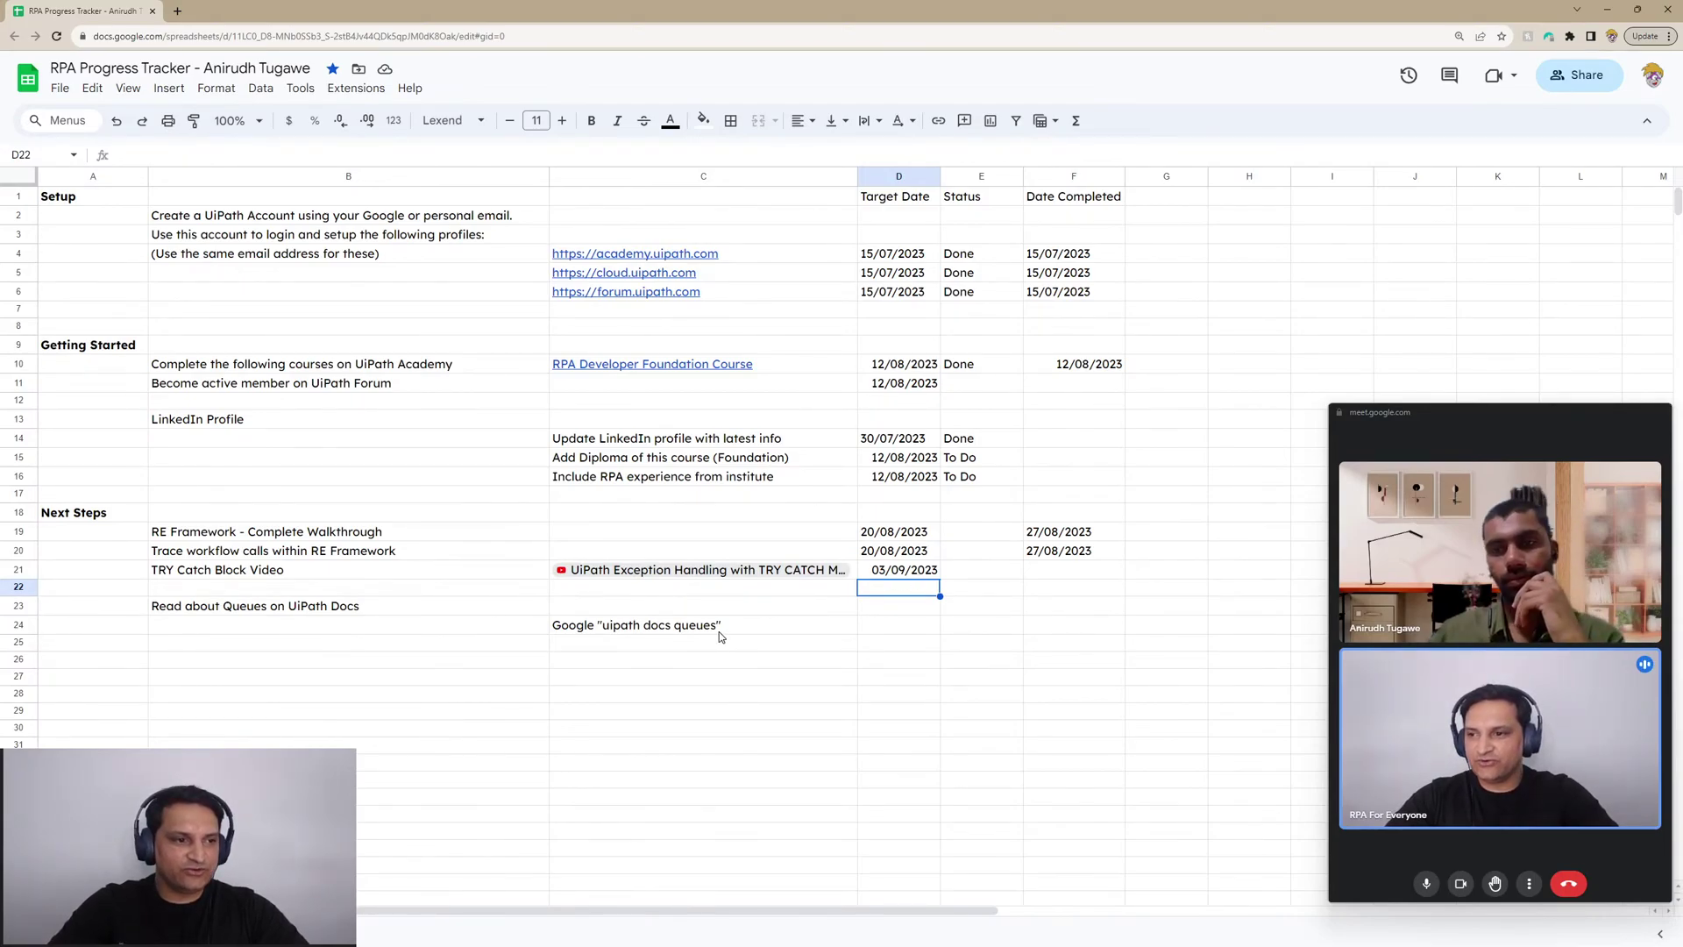
left_click(717, 653)
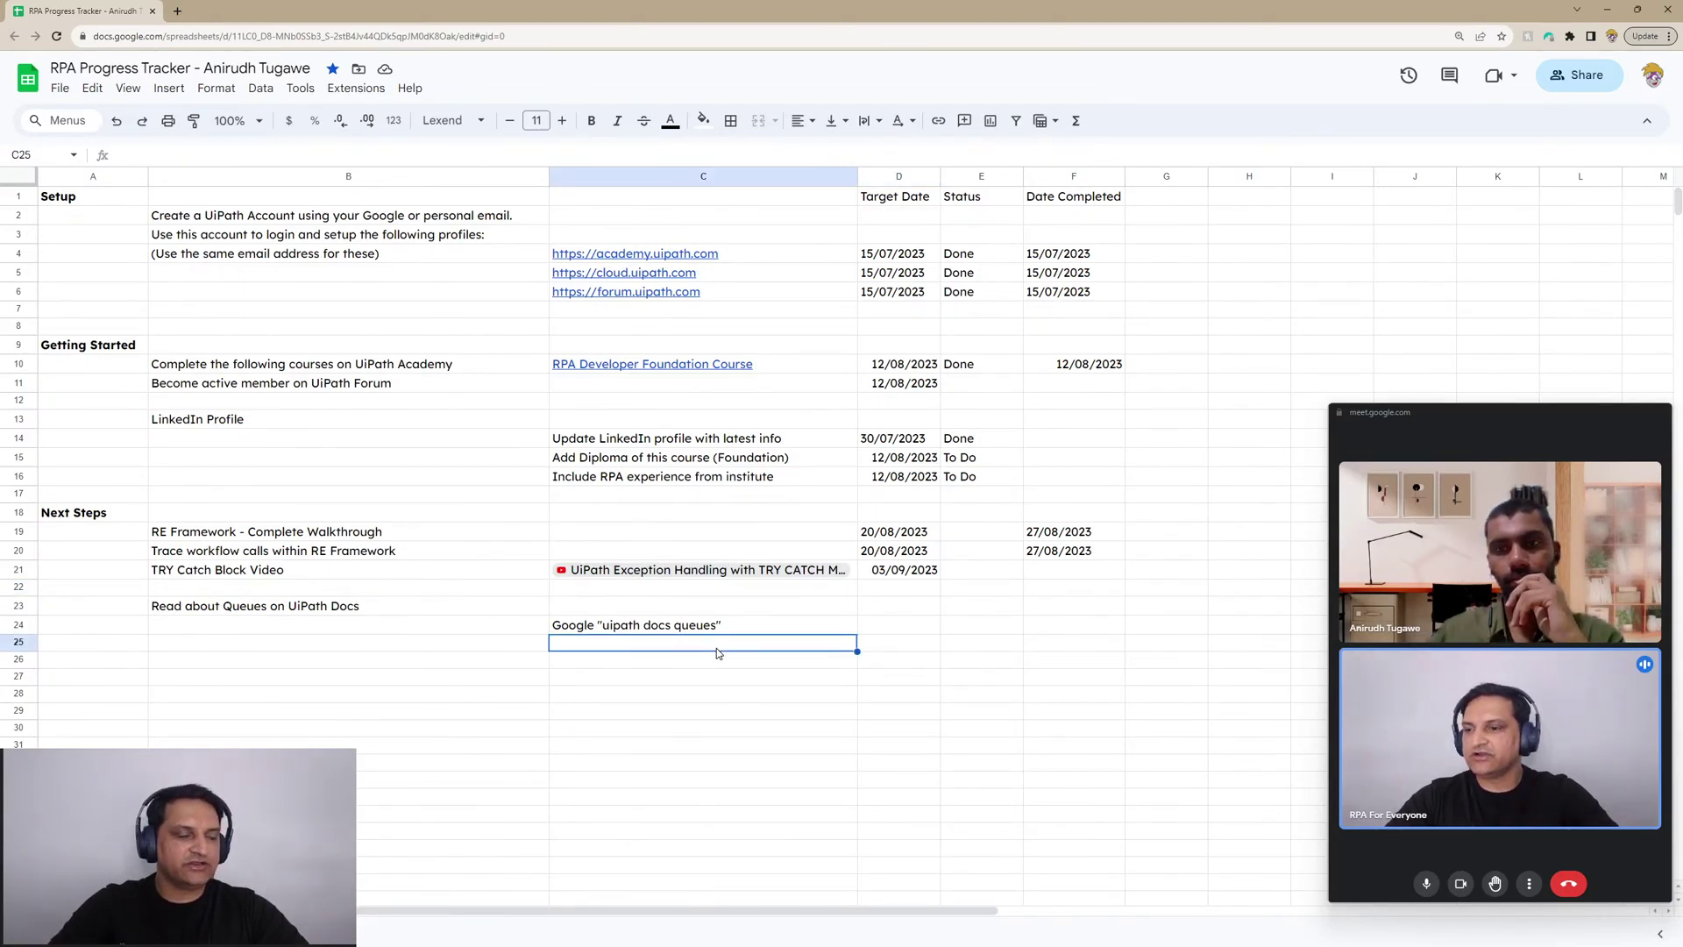